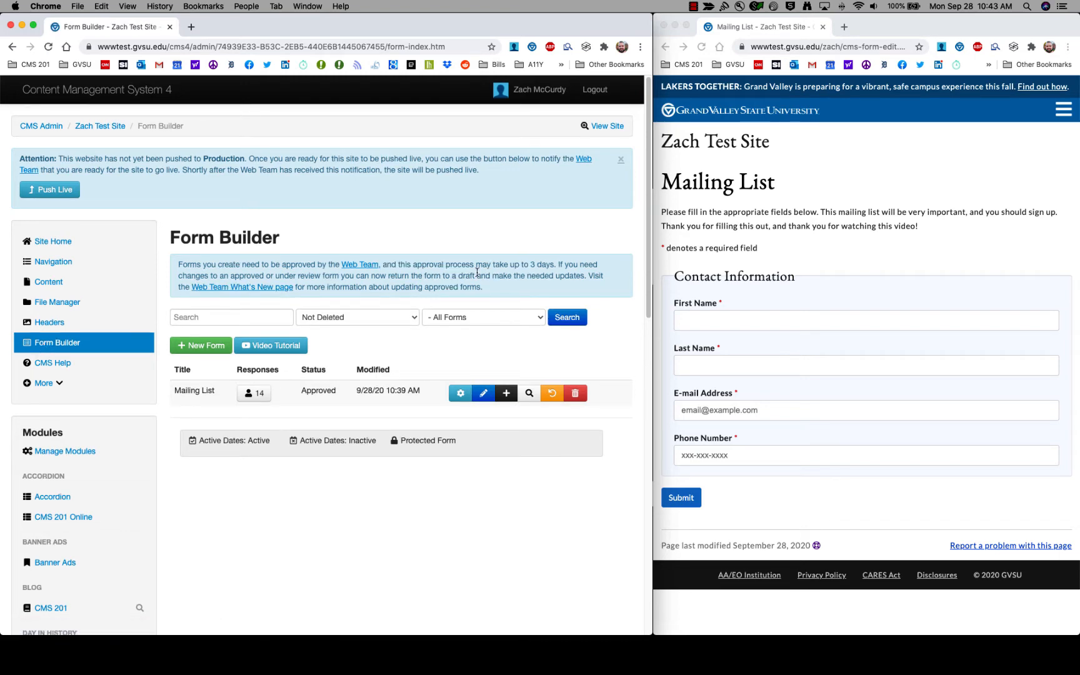
Open the Mailing List form's Settings page and review the Title and Headers options.
left_click(884, 202)
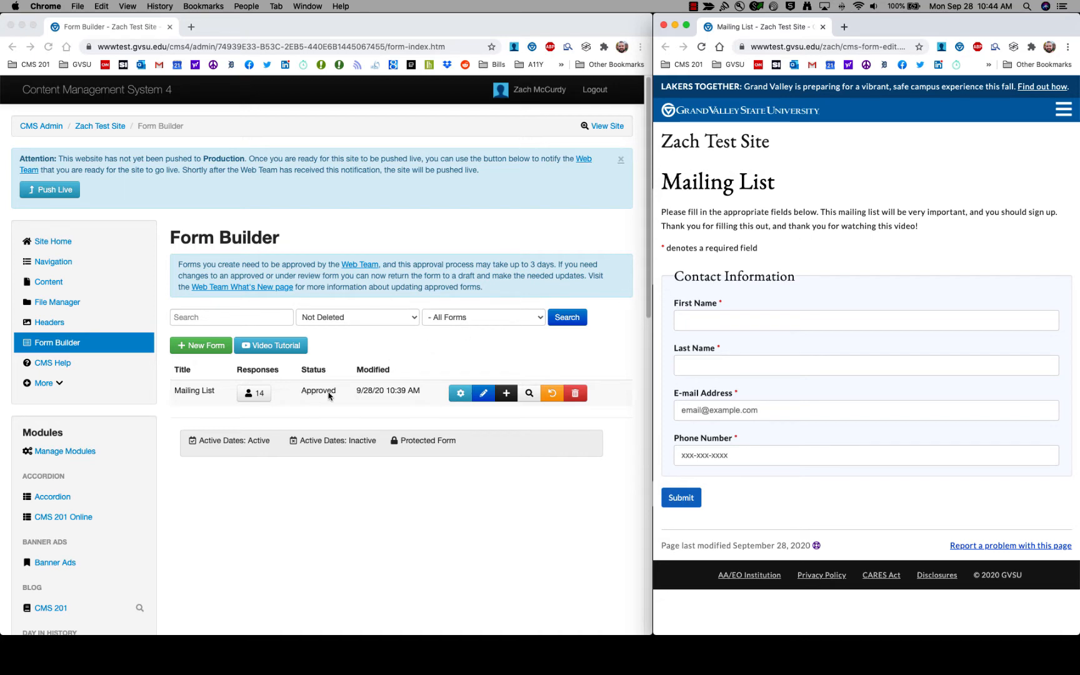
left_click(431, 403)
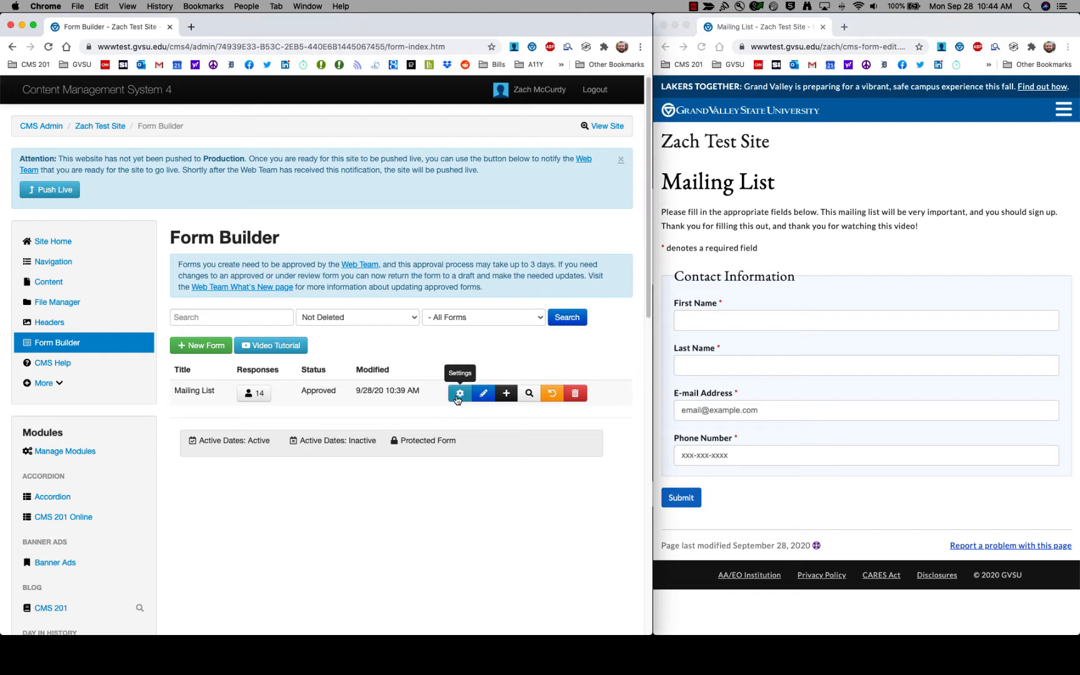
left_click(459, 394)
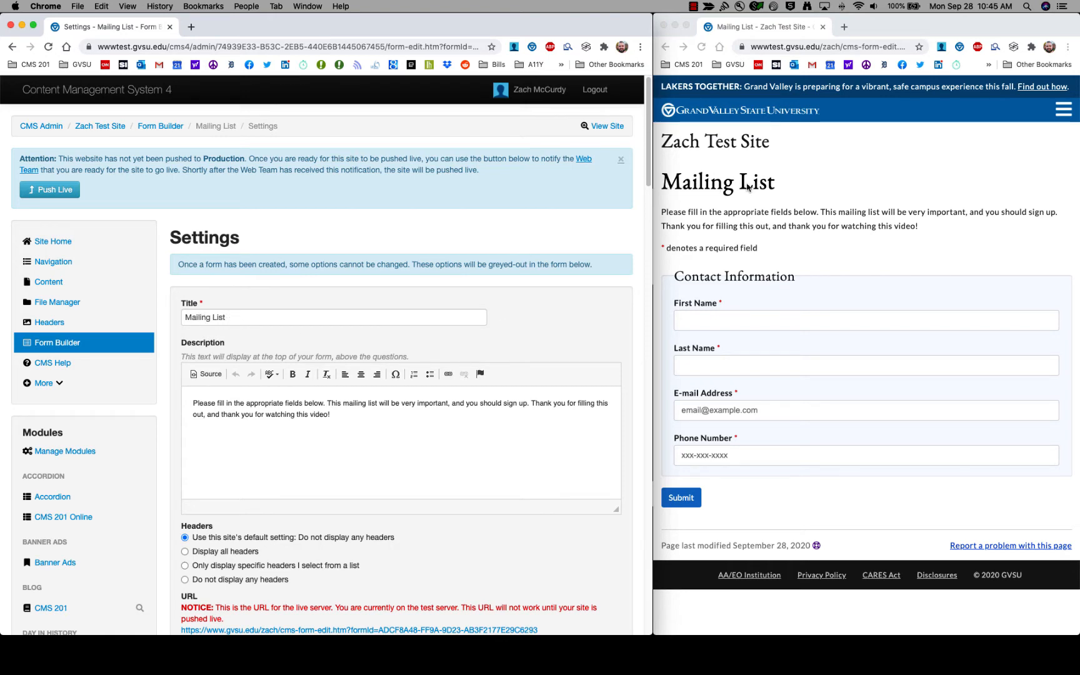
left_click(342, 320)
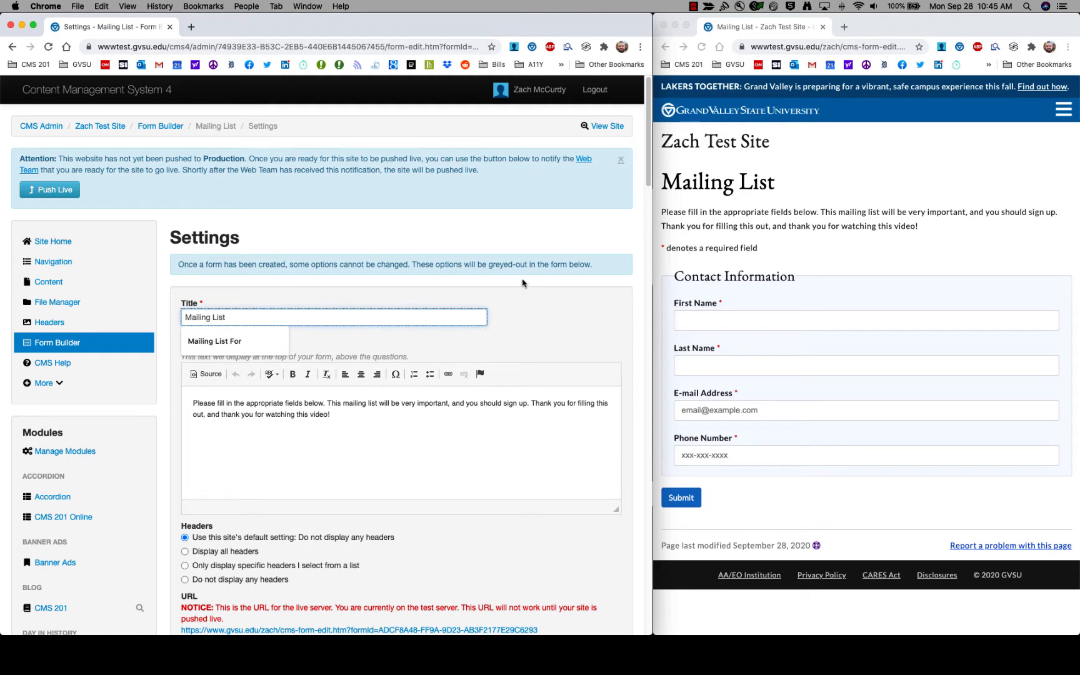
left_click(508, 300)
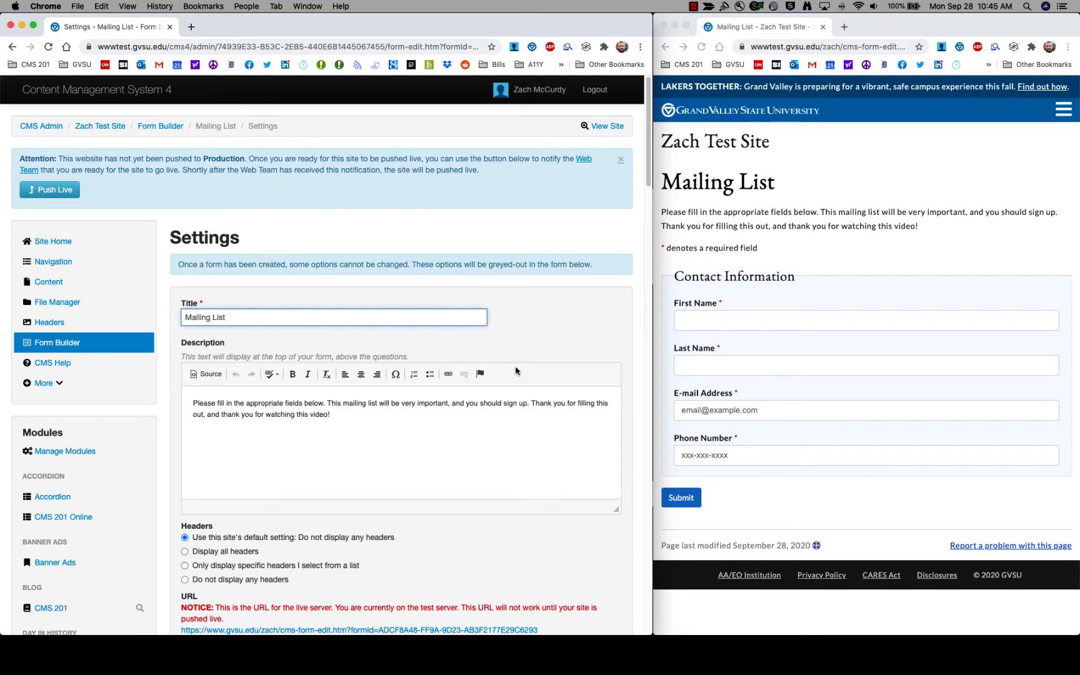
scroll(474, 411, "down", 10)
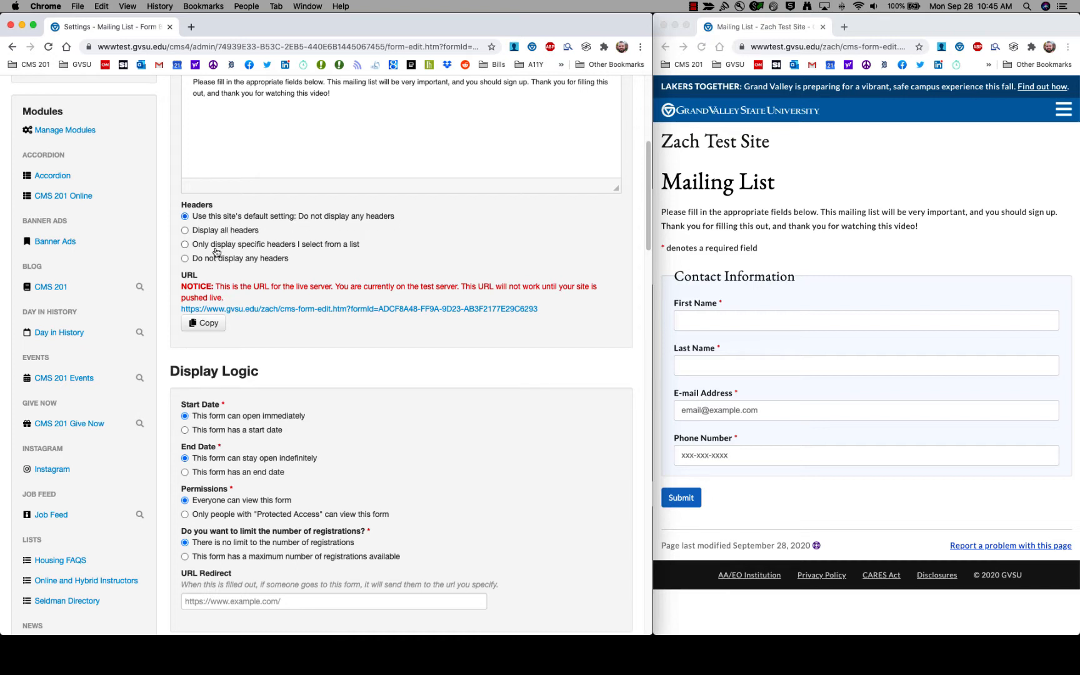
left_click(243, 249)
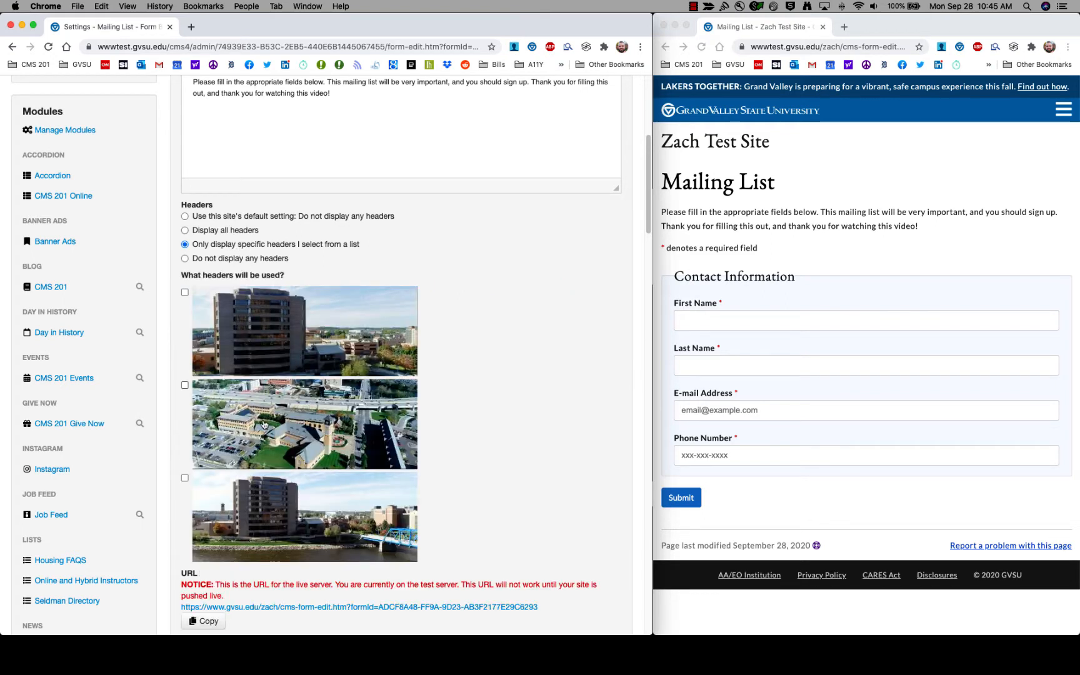
left_click(232, 260)
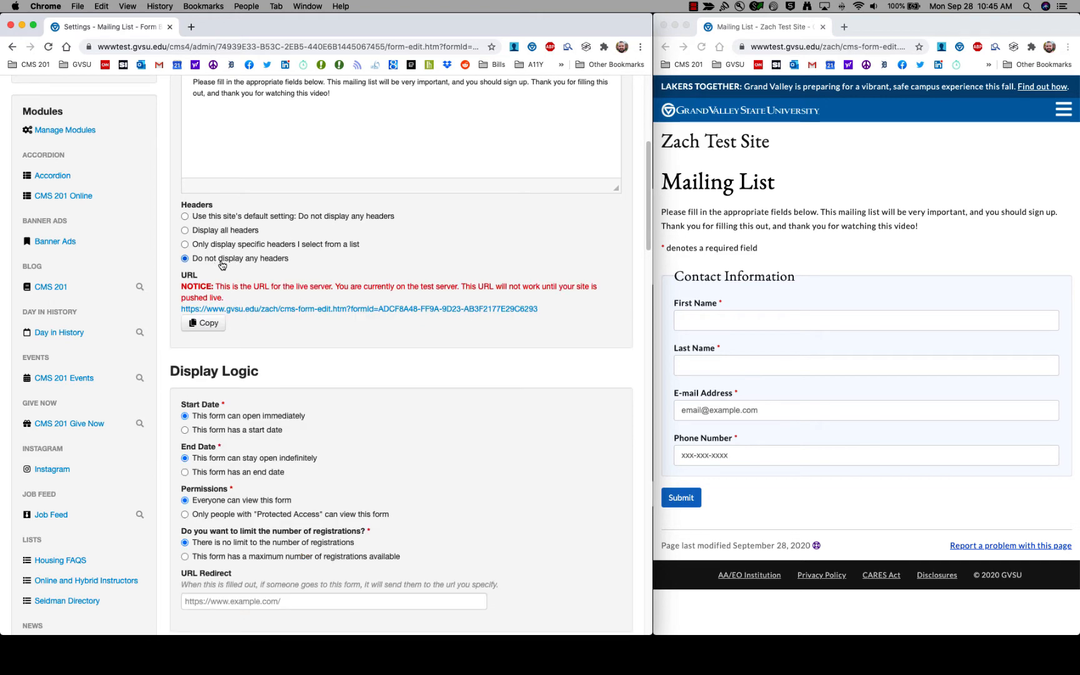
left_click(211, 217)
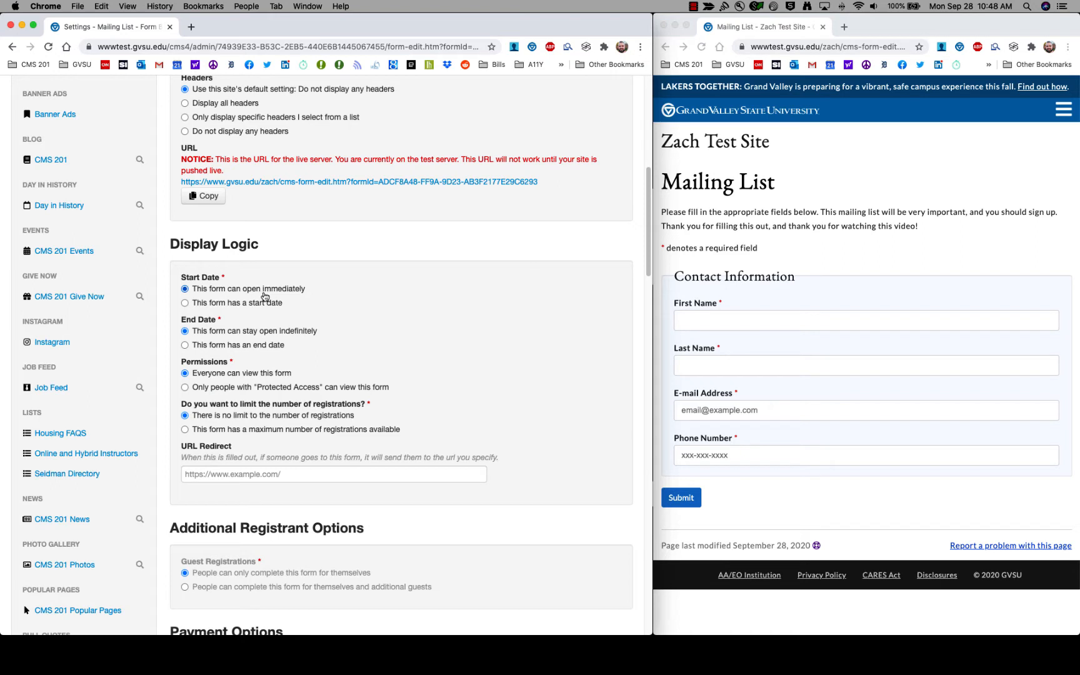
Give the form a 10/01/2020 start date with a pasted come-back-later message, and save.
left_click(204, 305)
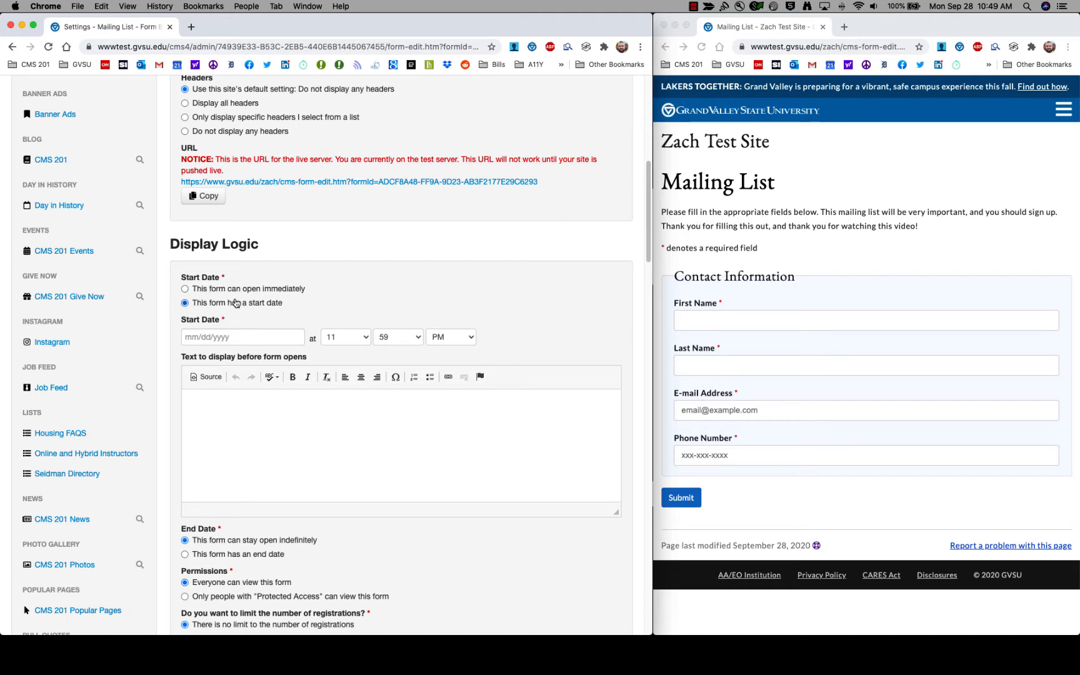
left_click(252, 332)
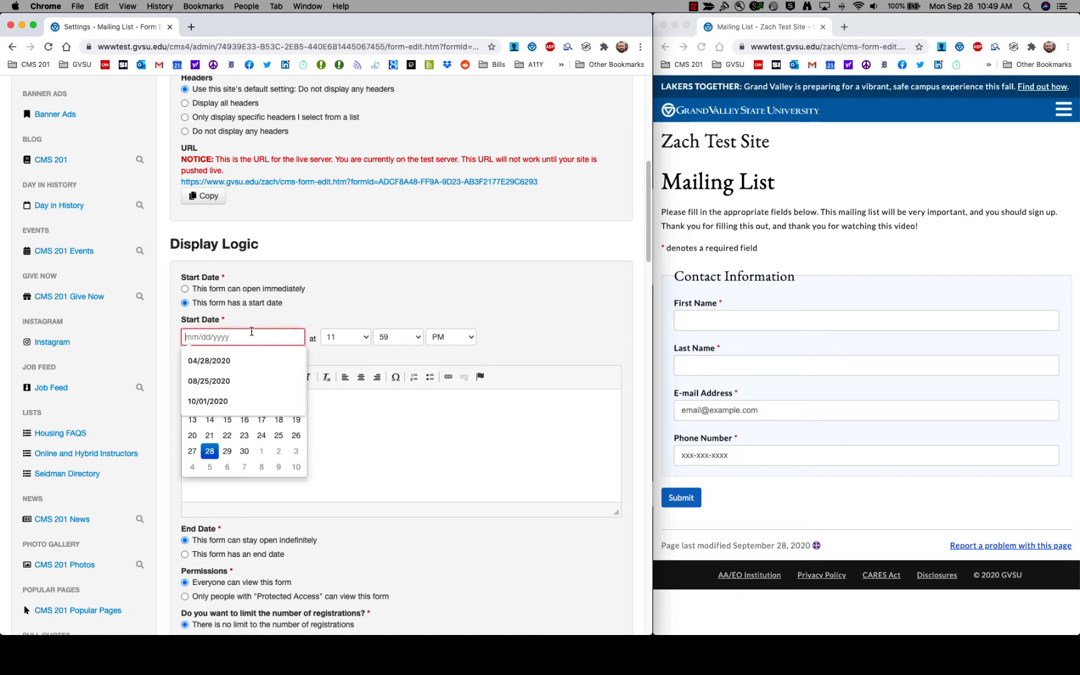
left_click(261, 400)
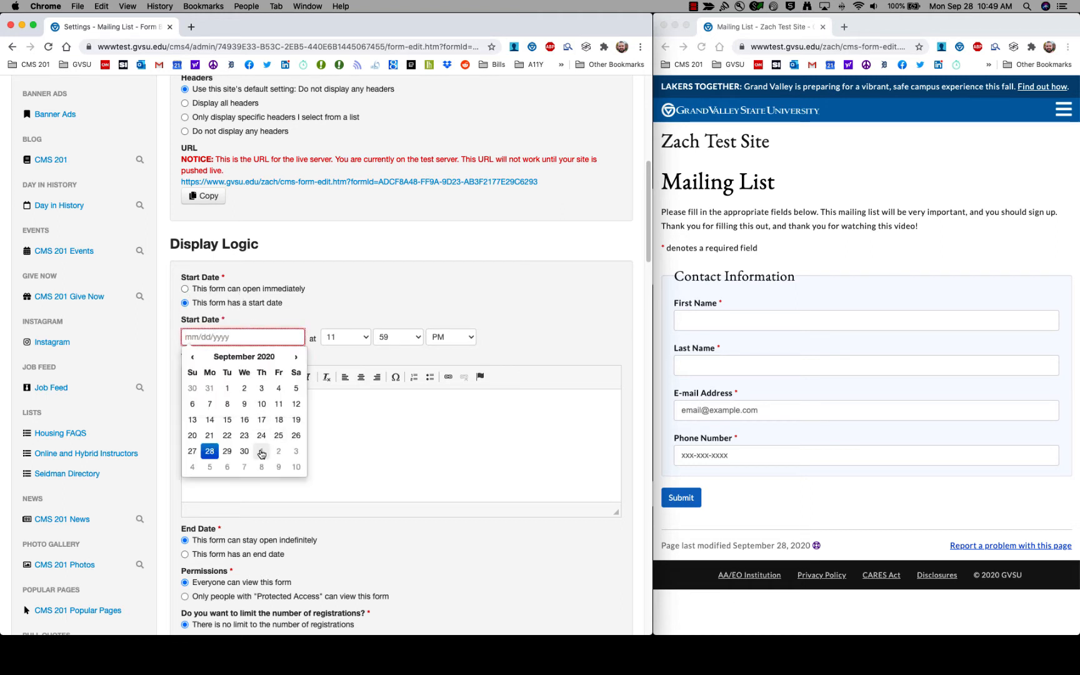
left_click(338, 447)
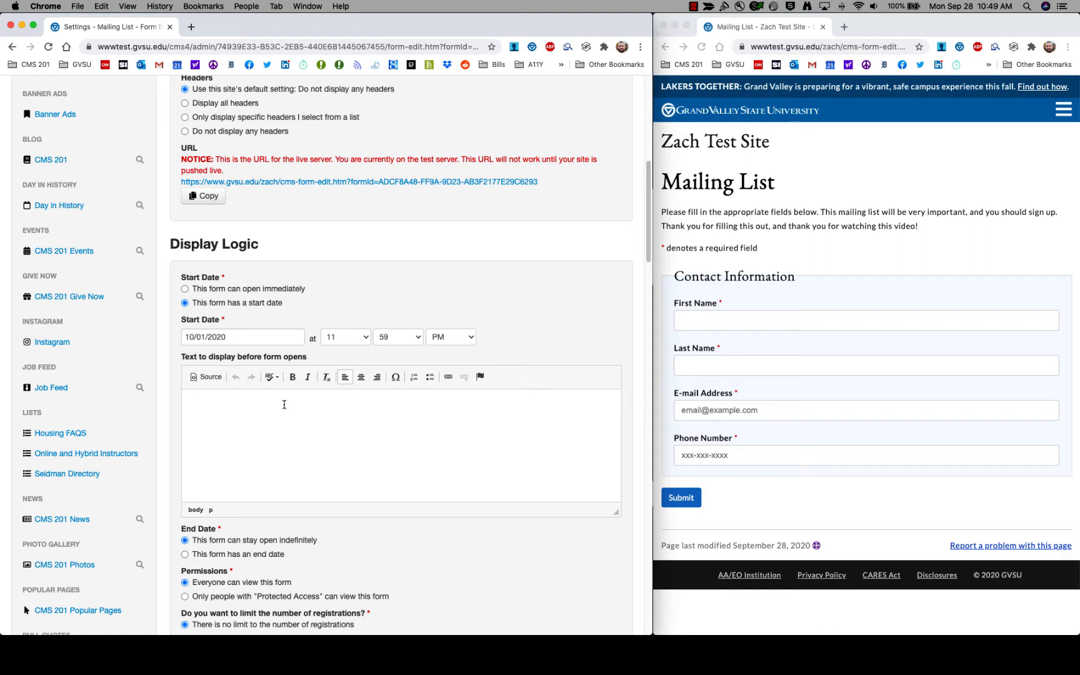
type("Thank you for your interest in this form and this video.  Please come back later!  Thank you!")
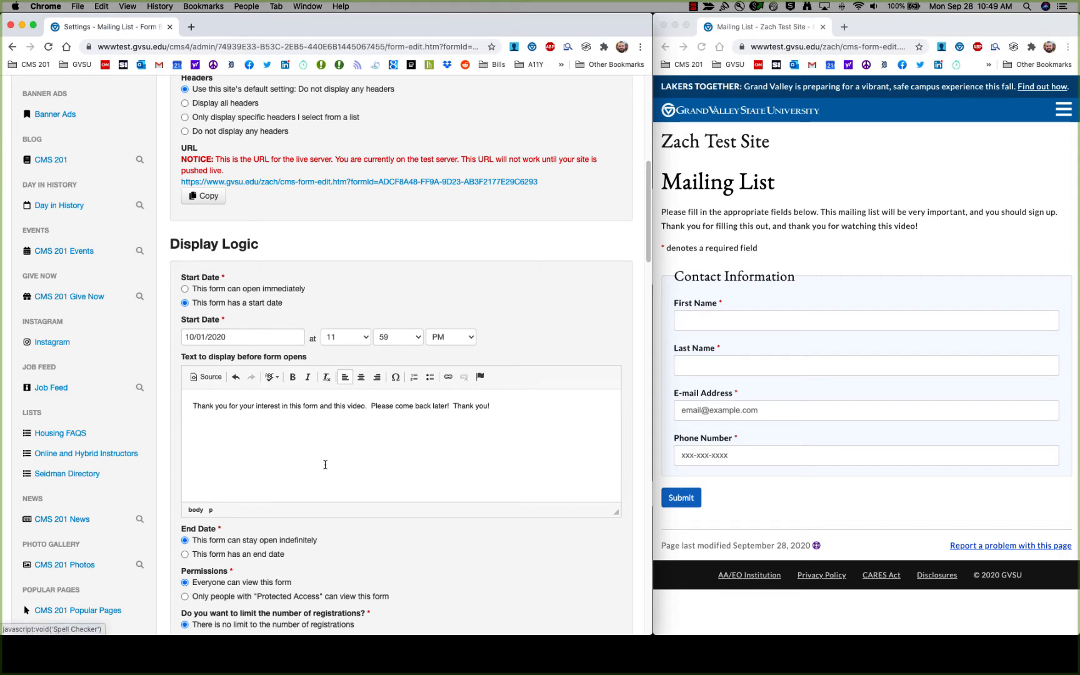
scroll(348, 484, "down", 10)
scroll(347, 483, "down", 15)
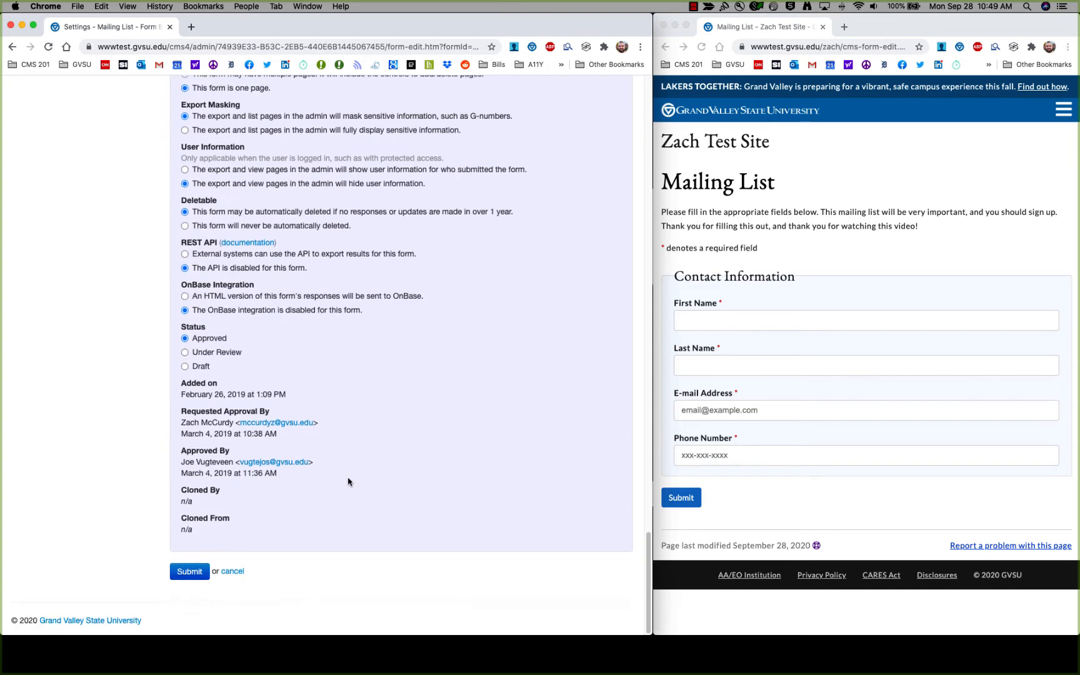
left_click(191, 574)
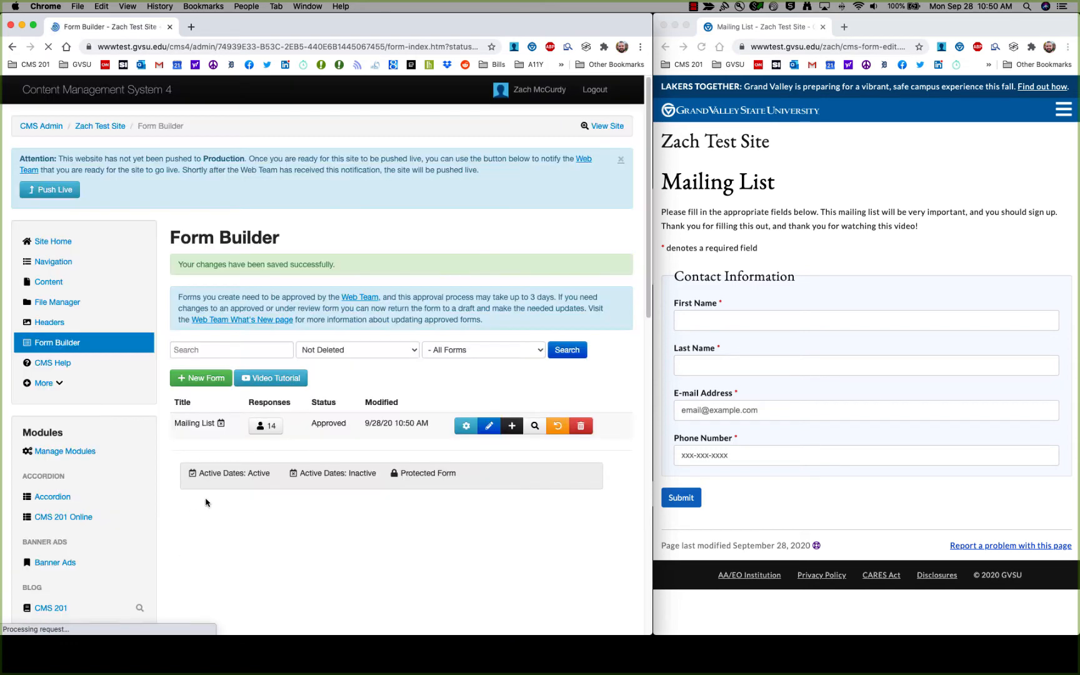
Reload the live Mailing List page to confirm the message, then reopen the form's settings.
left_click(842, 251)
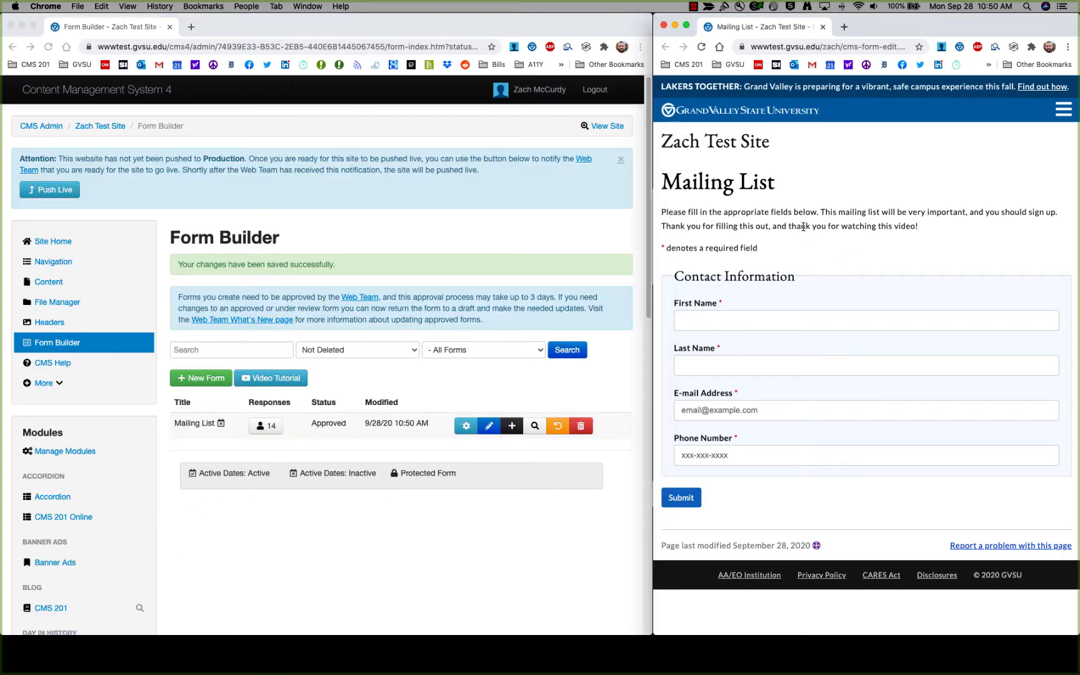
left_click(702, 48)
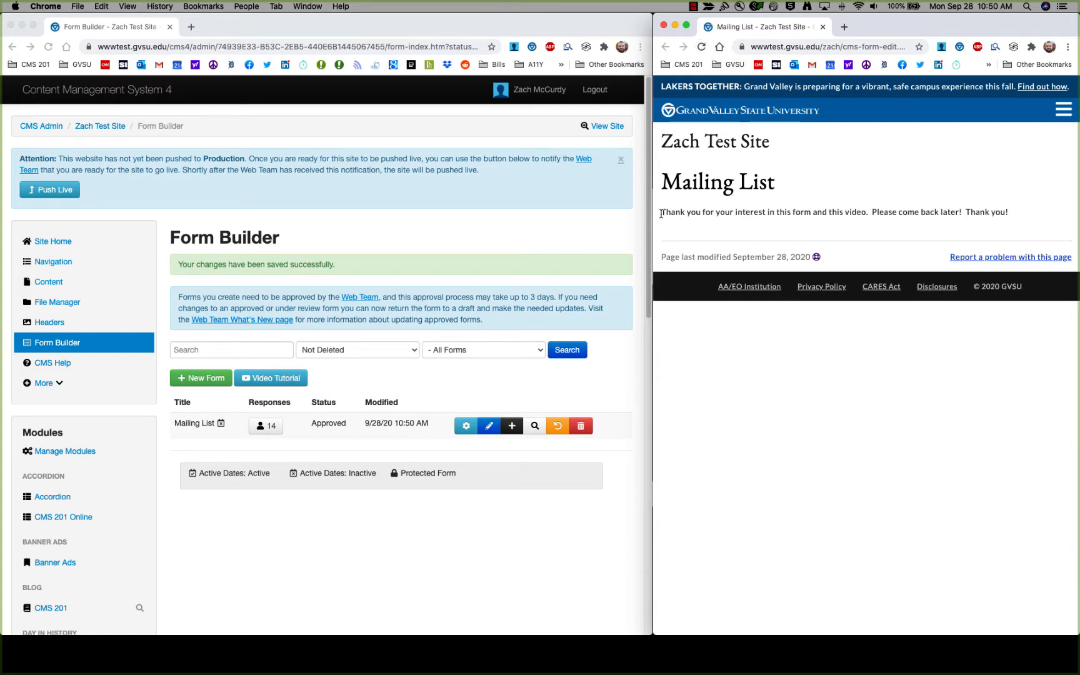
left_click(466, 425)
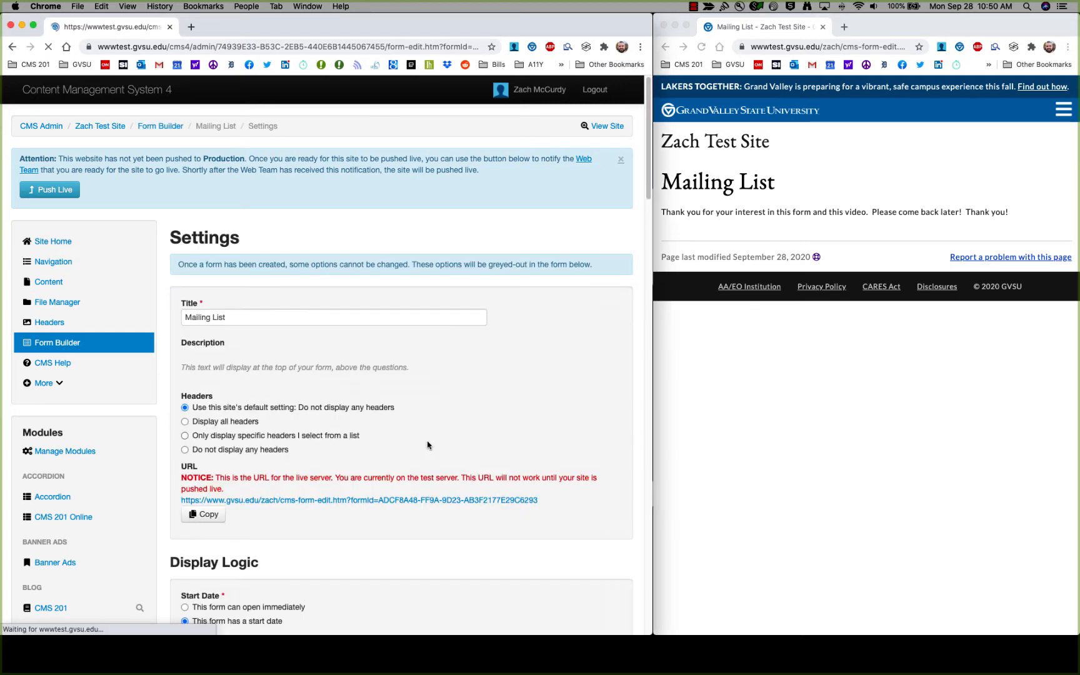
Open the form immediately, end it on 09/27/2020 with message 'This form is closed...', and save.
scroll(428, 445, "down", 9)
scroll(375, 313, "up", 2)
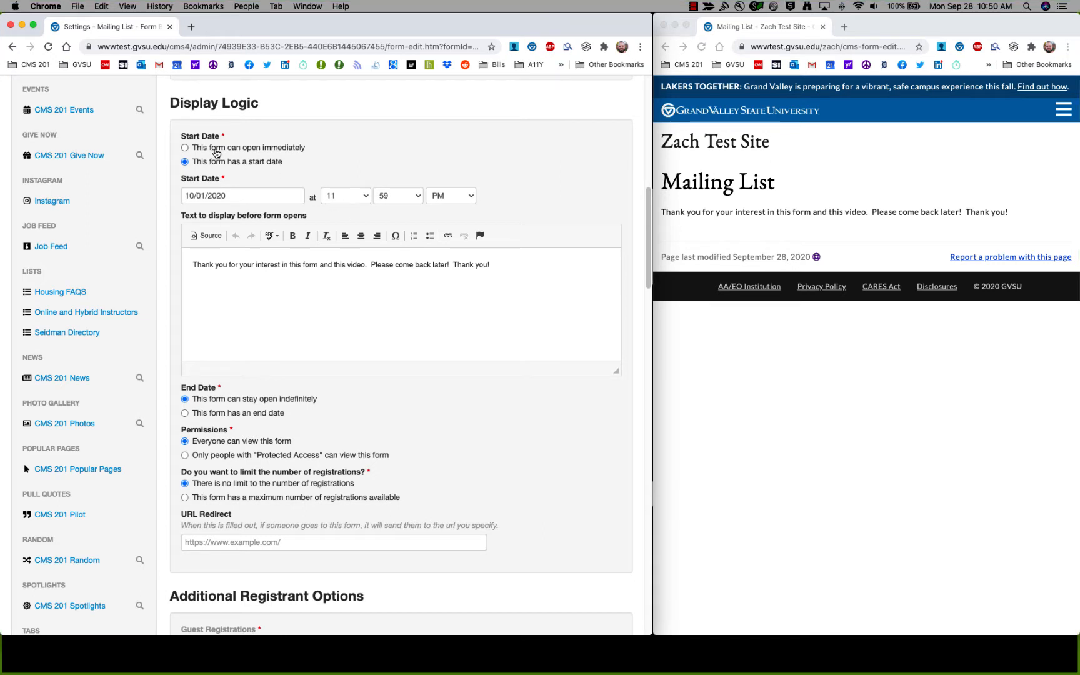
left_click(217, 150)
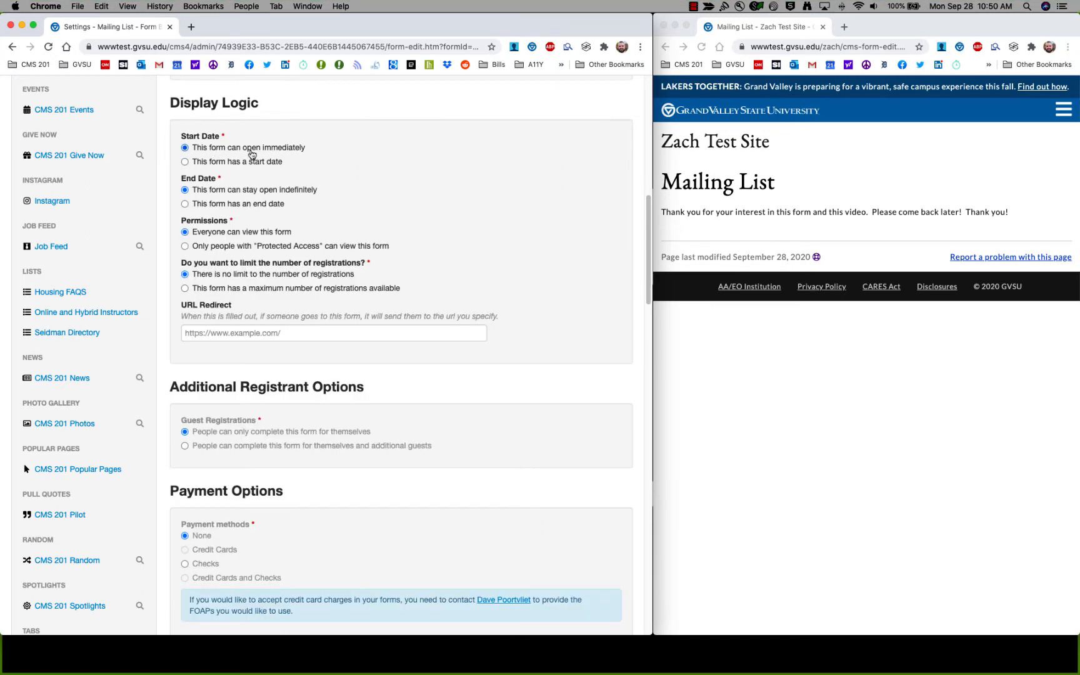
left_click(241, 206)
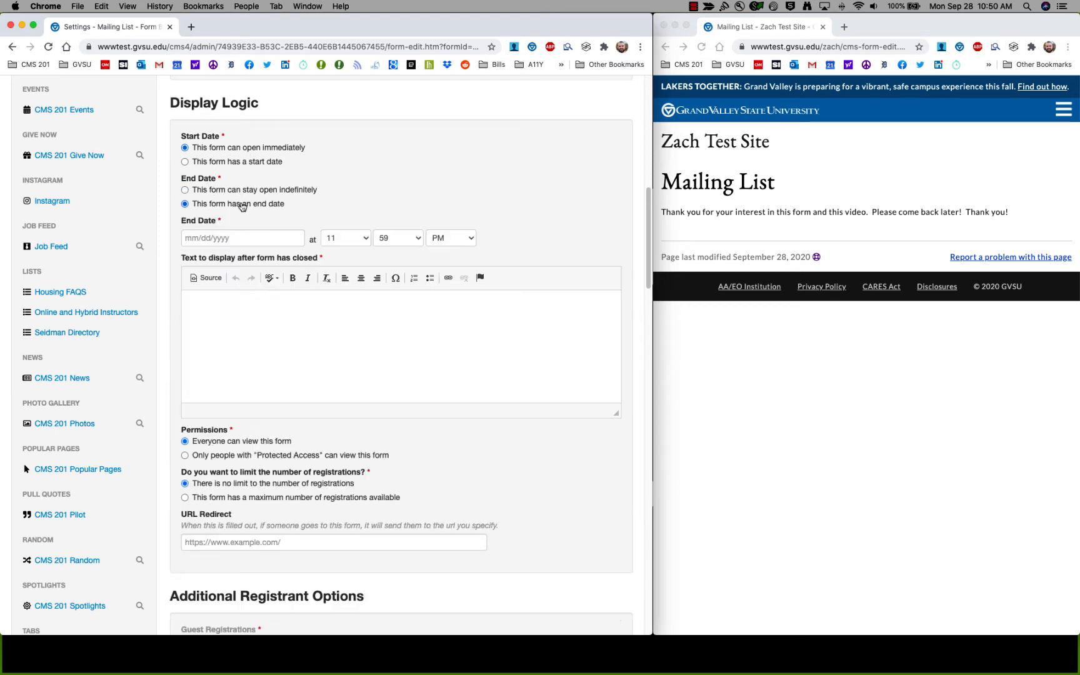
left_click(261, 240)
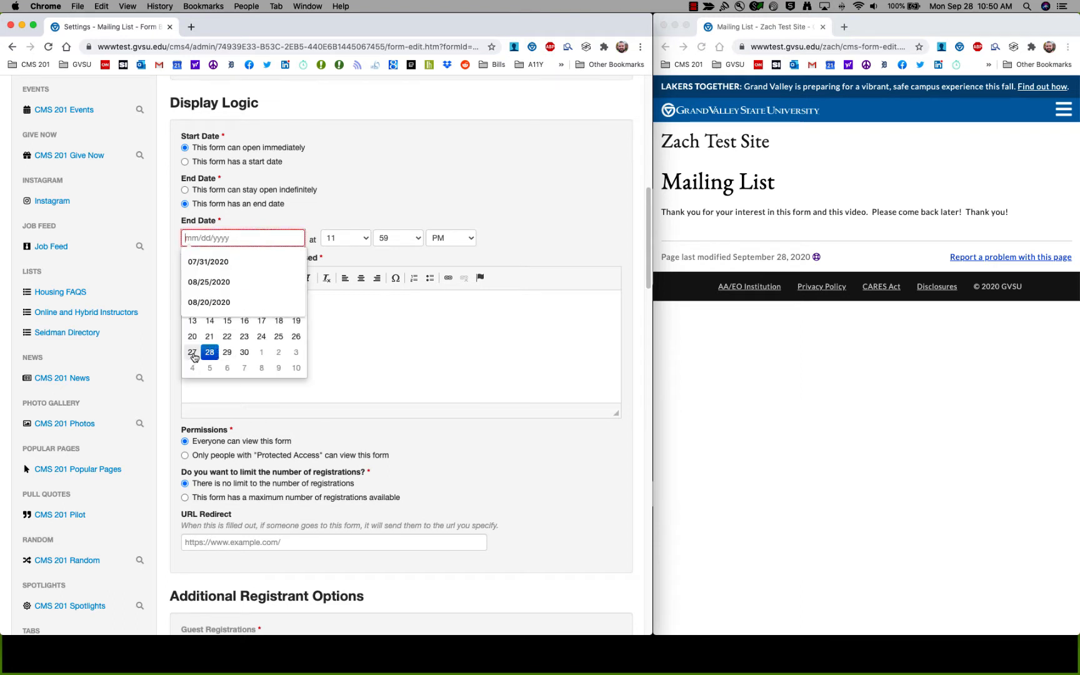
left_click(192, 353)
left_click(275, 335)
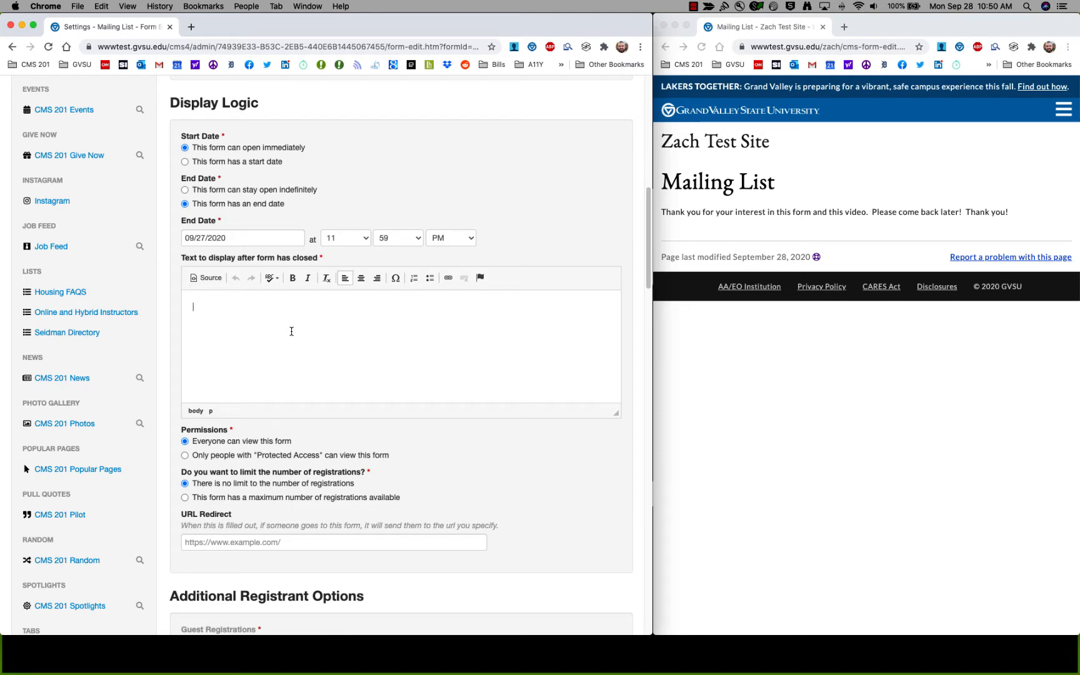
type("This form is closed. You are too late and should have filled it out sooner.")
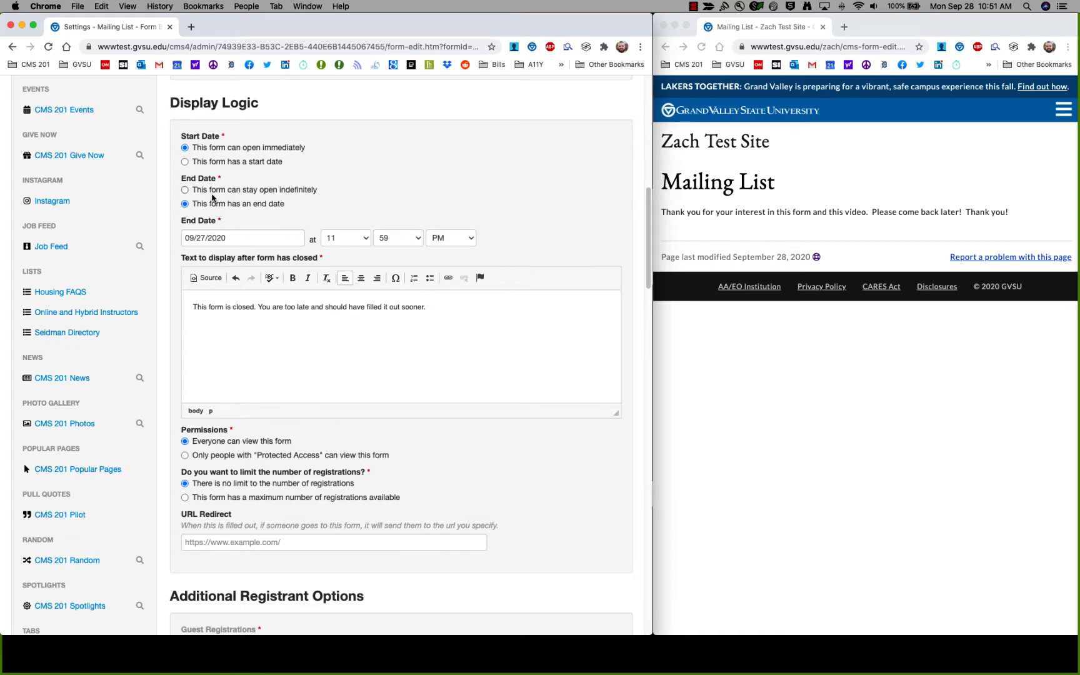
scroll(362, 431, "down", 20)
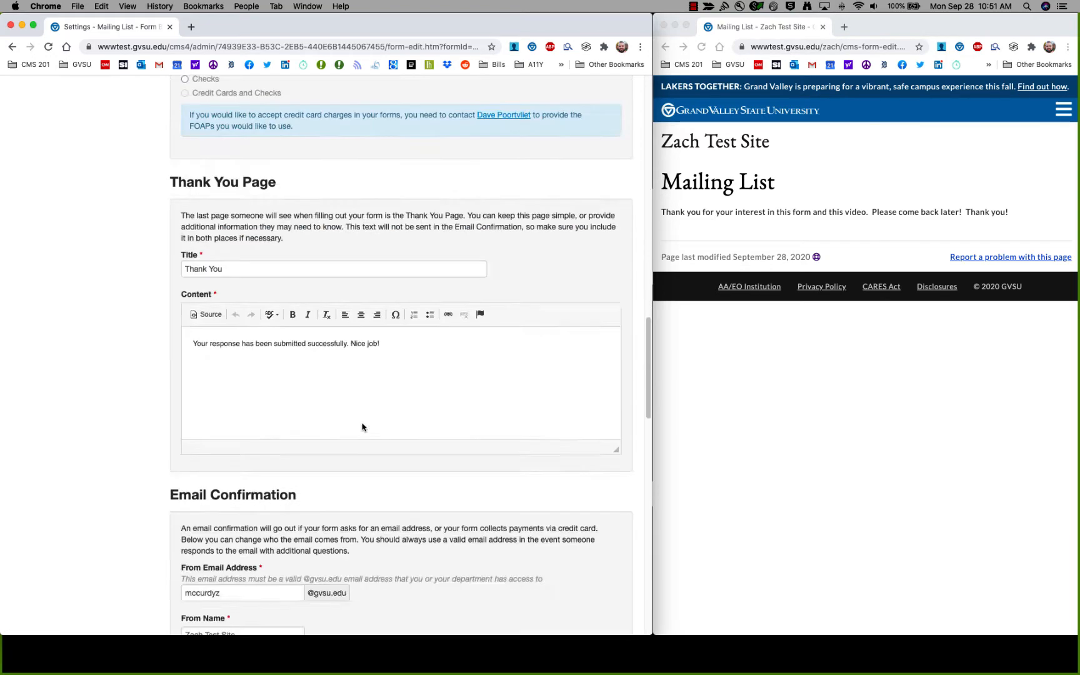
left_click(190, 561)
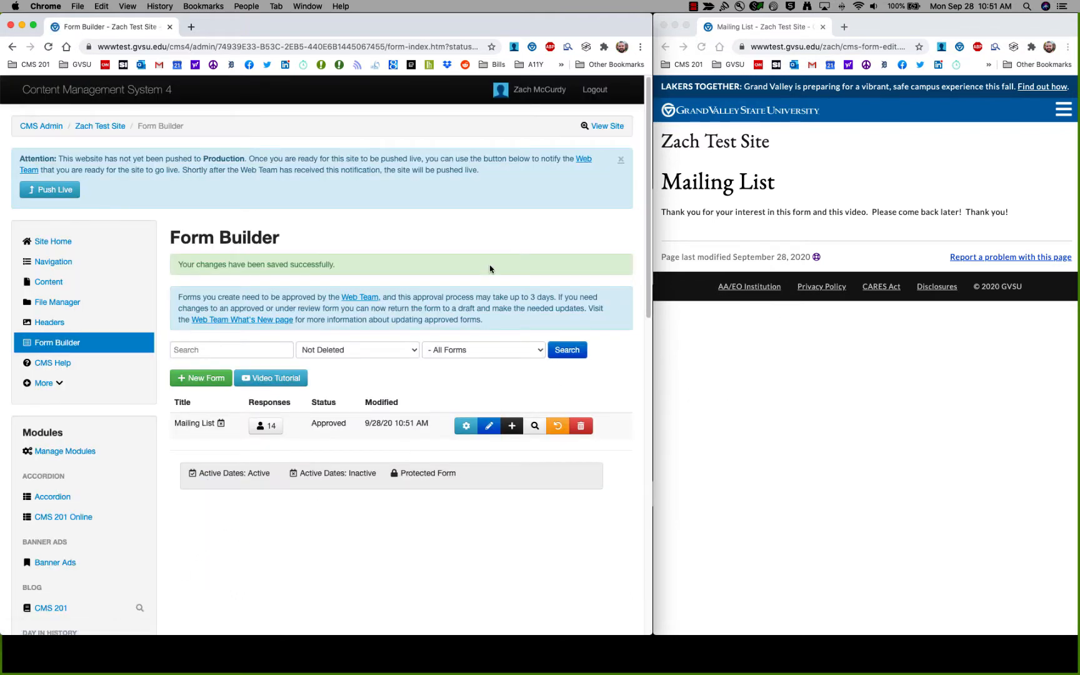
Reload the live page to see the closed message, then reopen the form's settings.
left_click(847, 201)
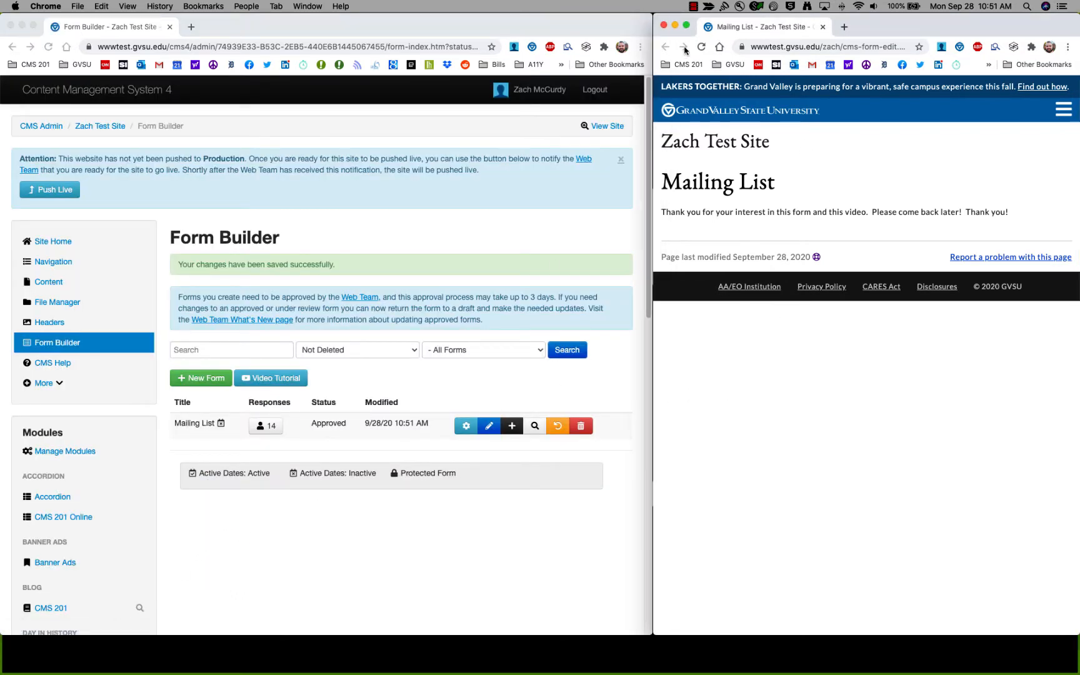
left_click(703, 48)
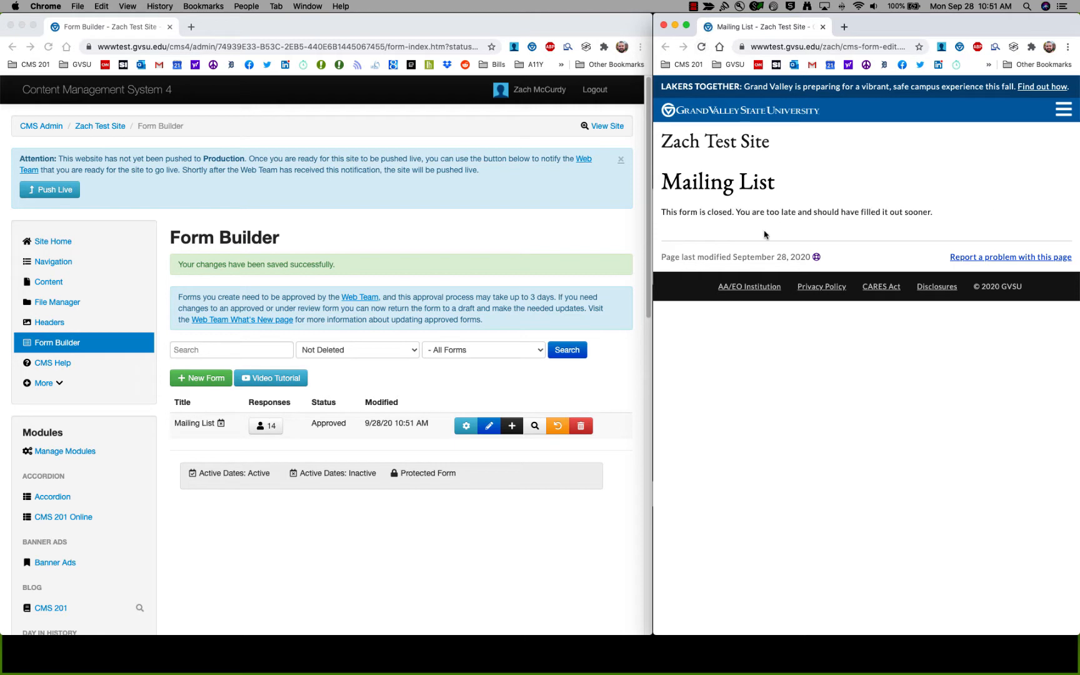
left_click(466, 426)
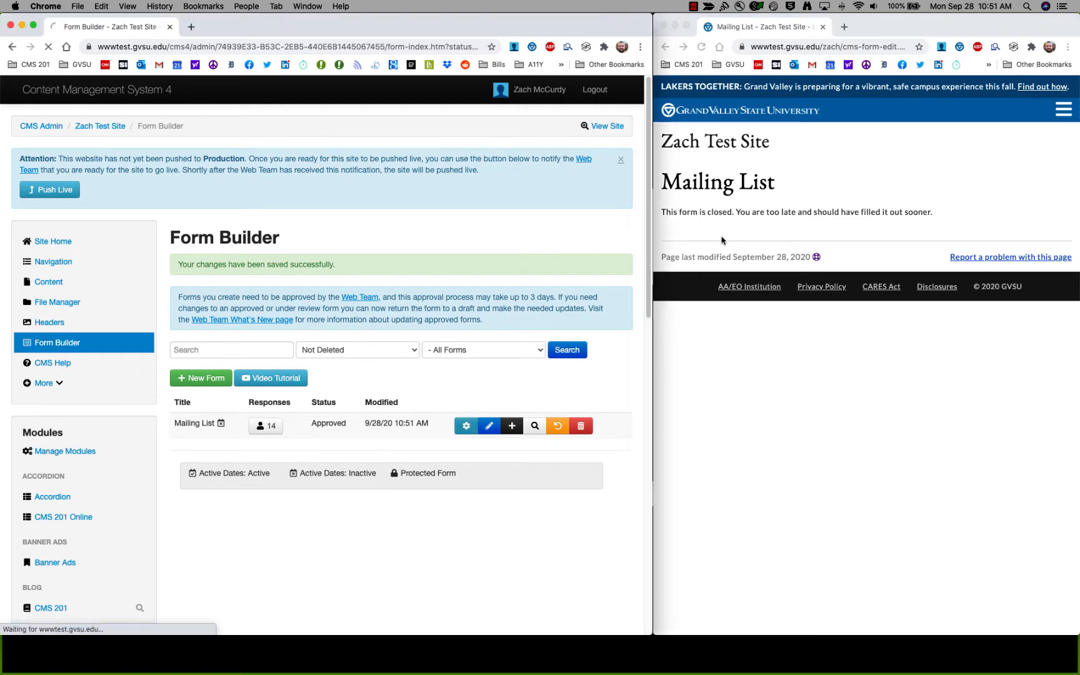
scroll(461, 331, "down", 10)
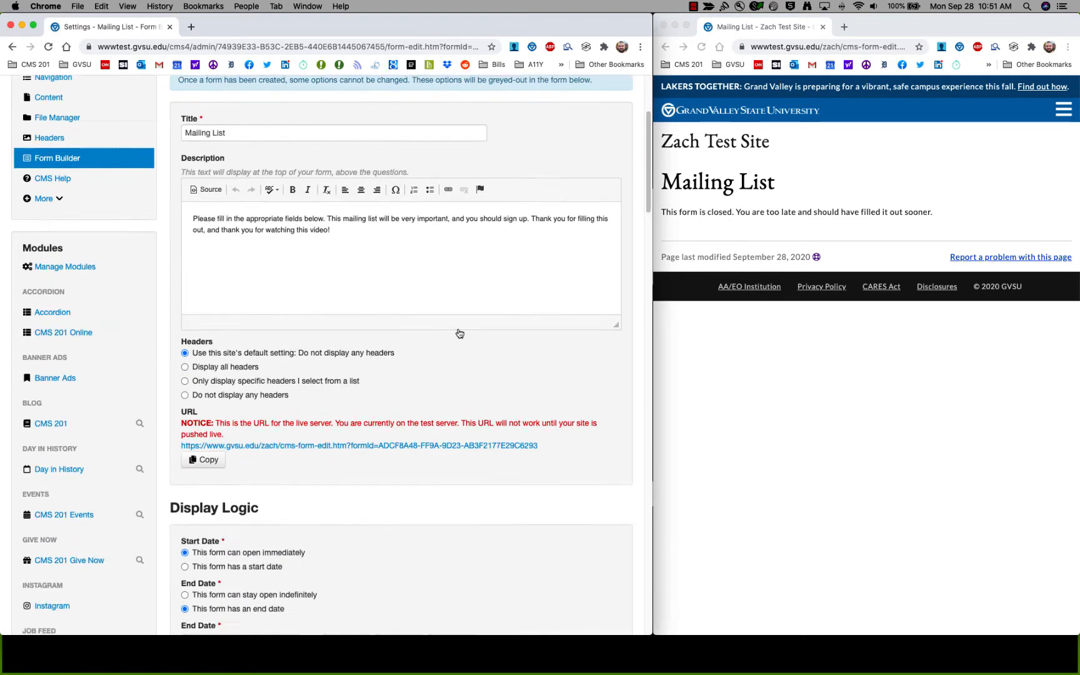
Set Permissions so only people with Protected Access can view the Mailing List form.
scroll(461, 331, "down", 5)
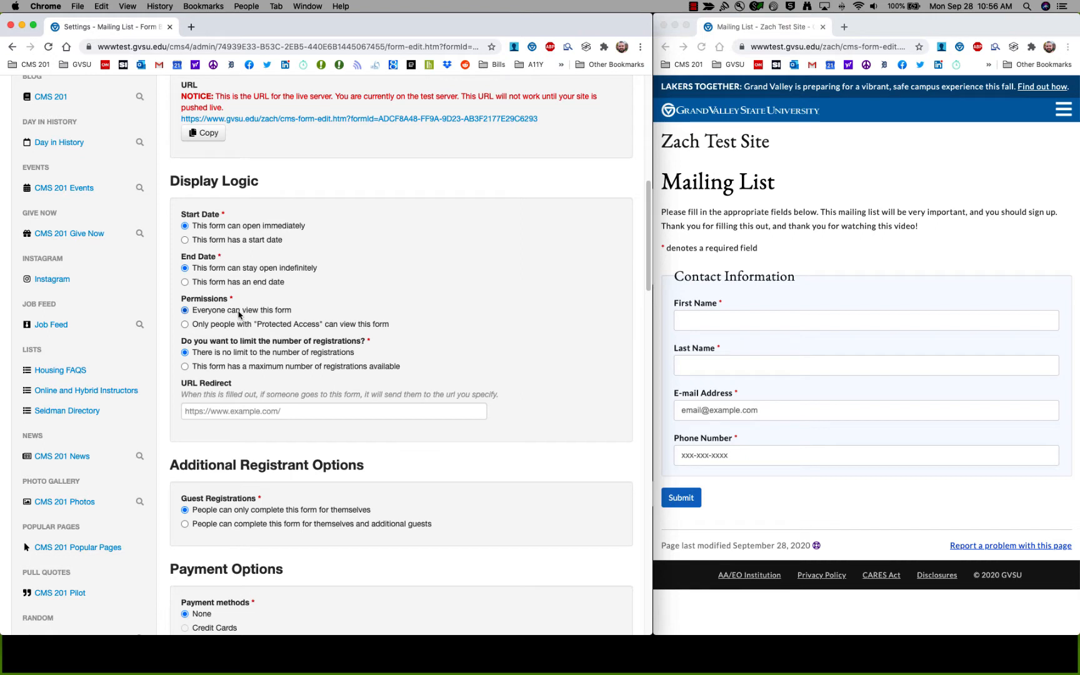
left_click(185, 324)
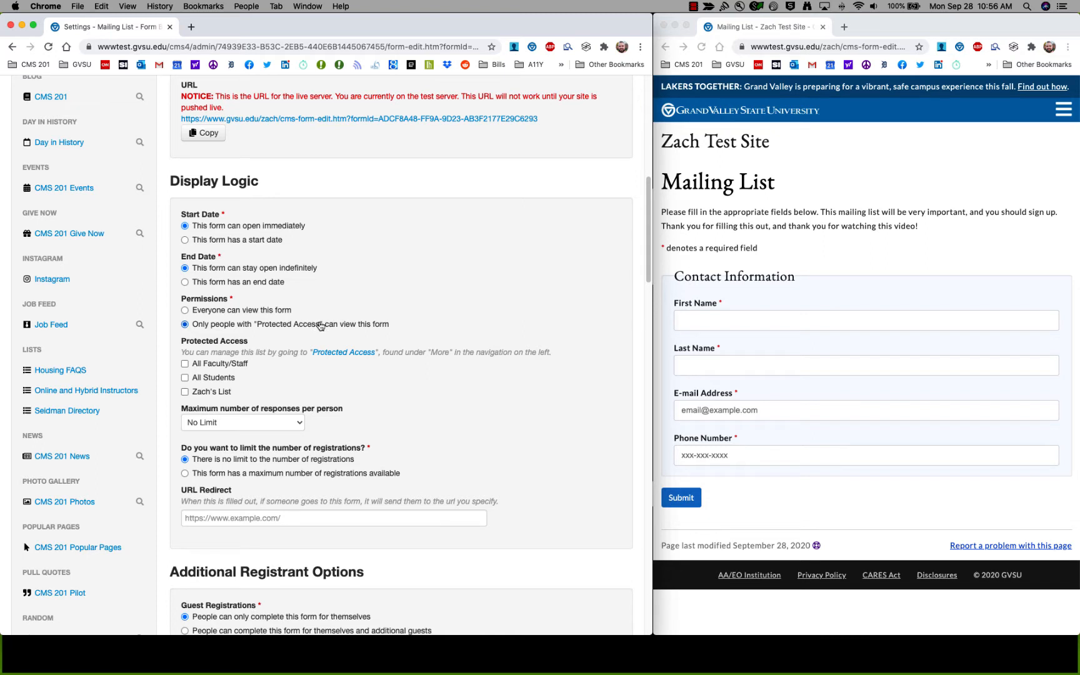
left_click(192, 27)
Load the Web Team CMS 201 training page in a new tab to find the Protected Access tutorial.
left_click(77, 65)
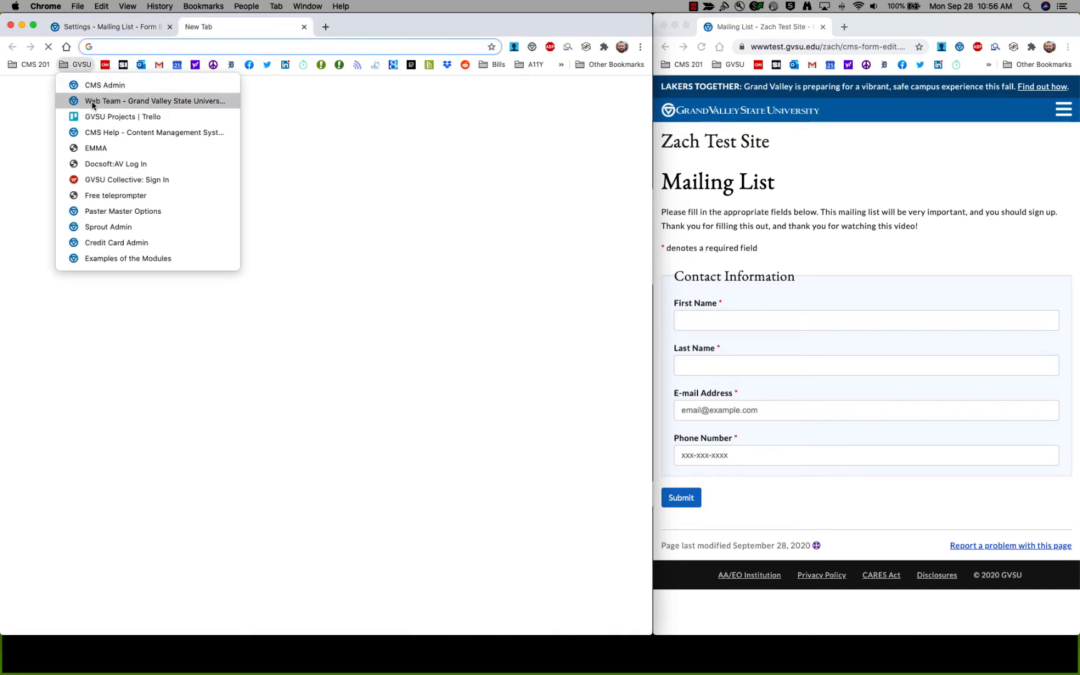
left_click(93, 102)
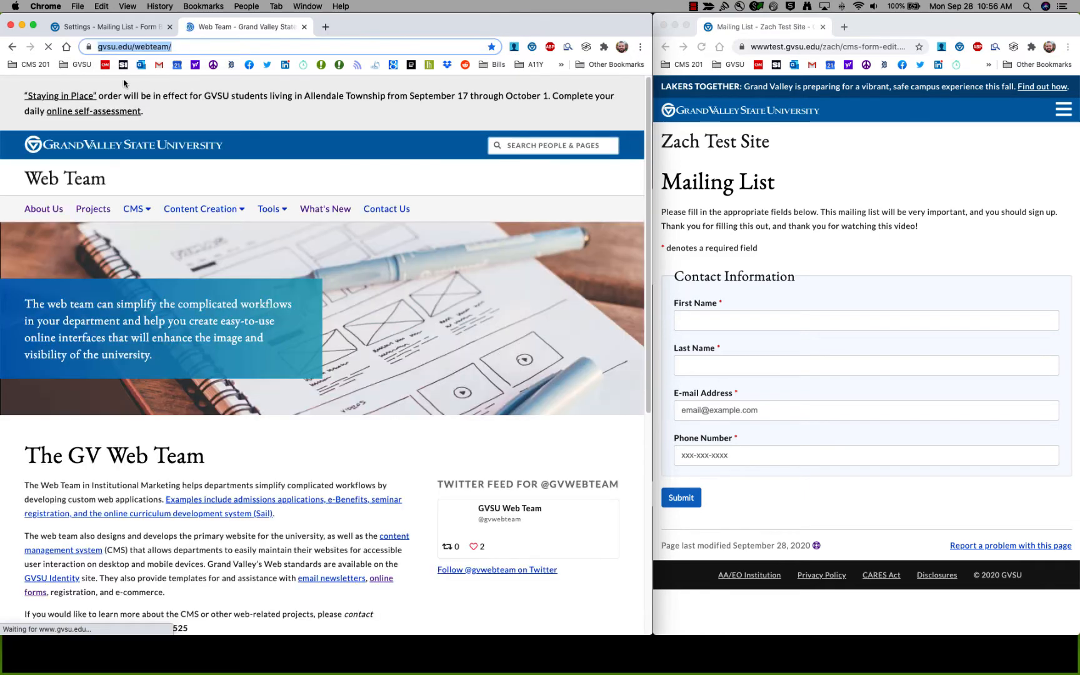
left_click(151, 211)
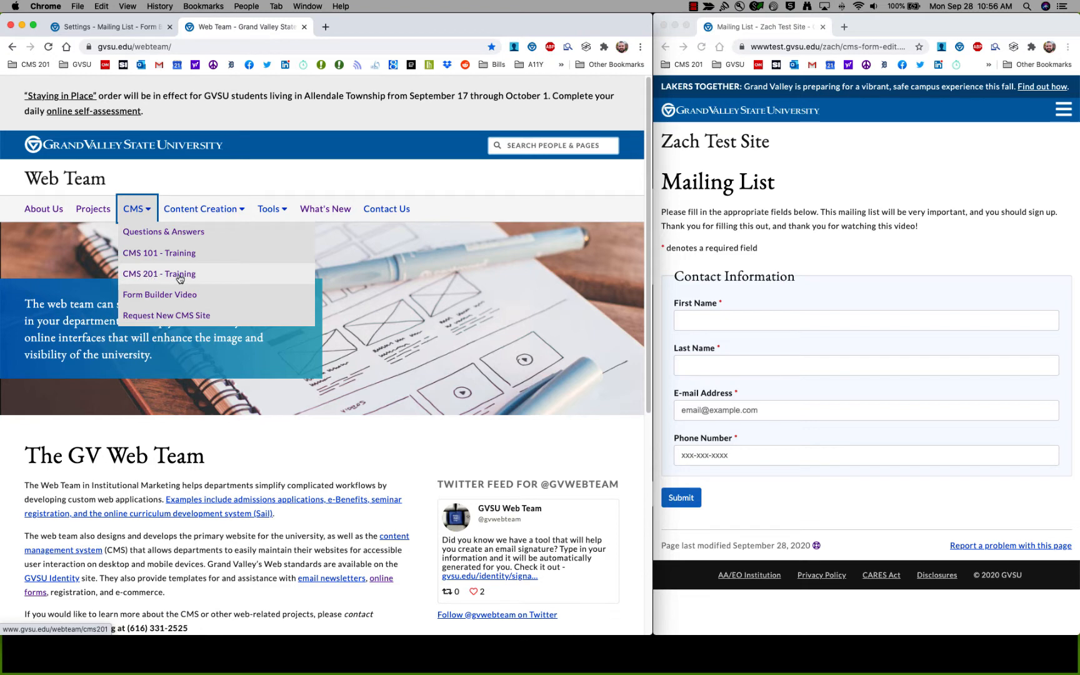
left_click(198, 275)
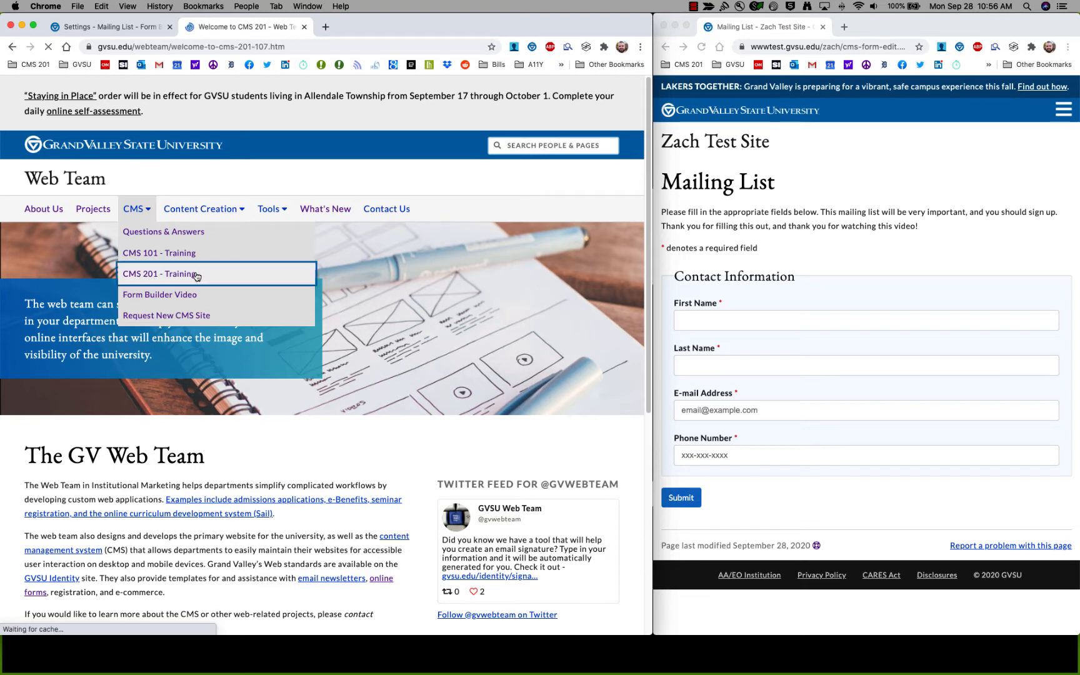
scroll(220, 333, "down", 7)
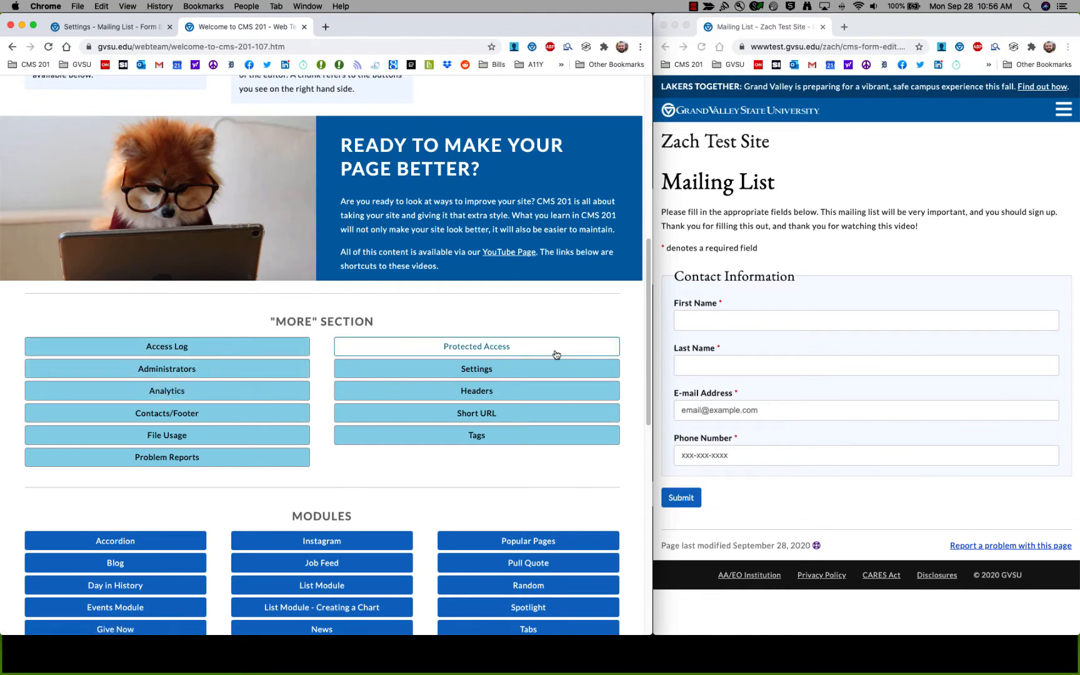
key("ctrl+shift+Tab")
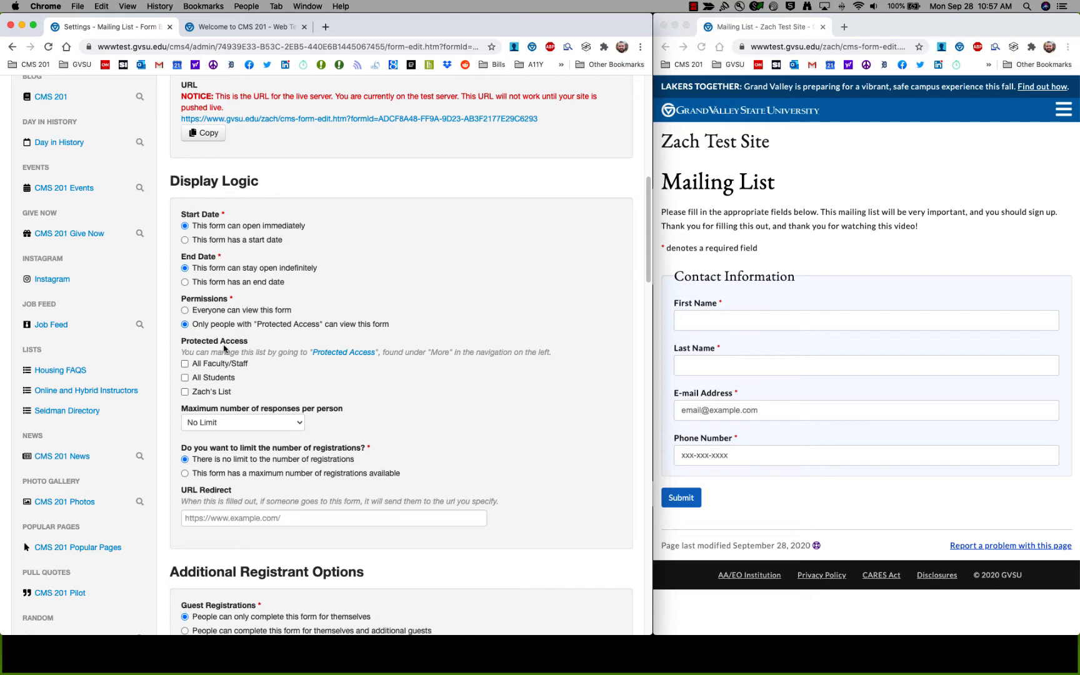
Grant All Faculty/Staff protected access and allow a maximum of 1 response per person.
left_click(189, 368)
left_click(294, 428)
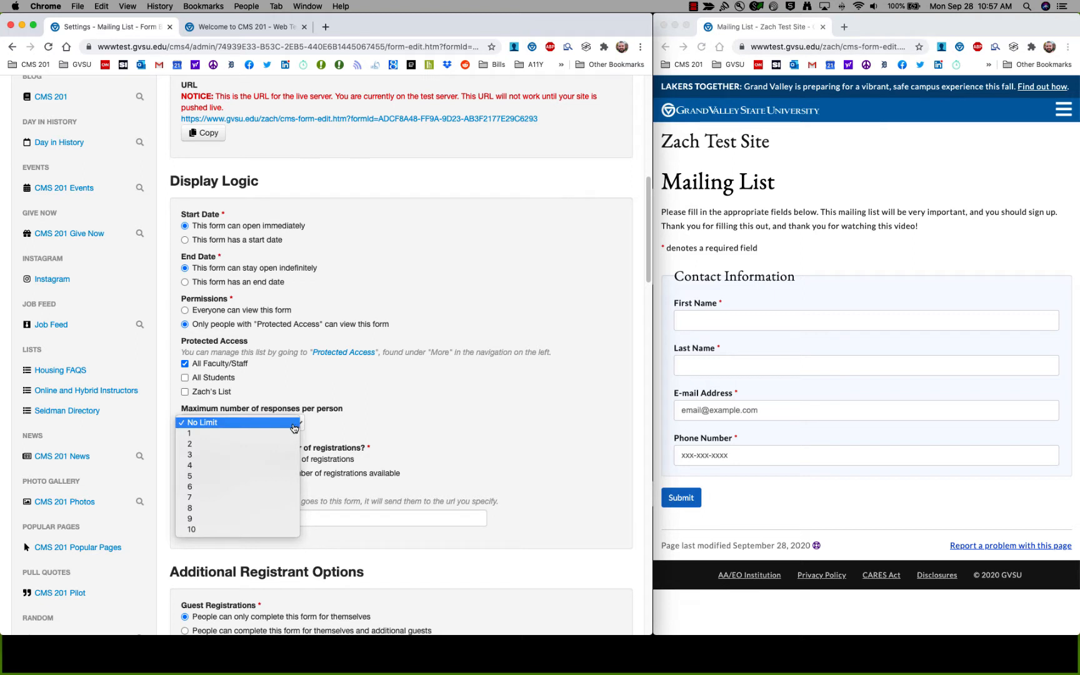
left_click(233, 433)
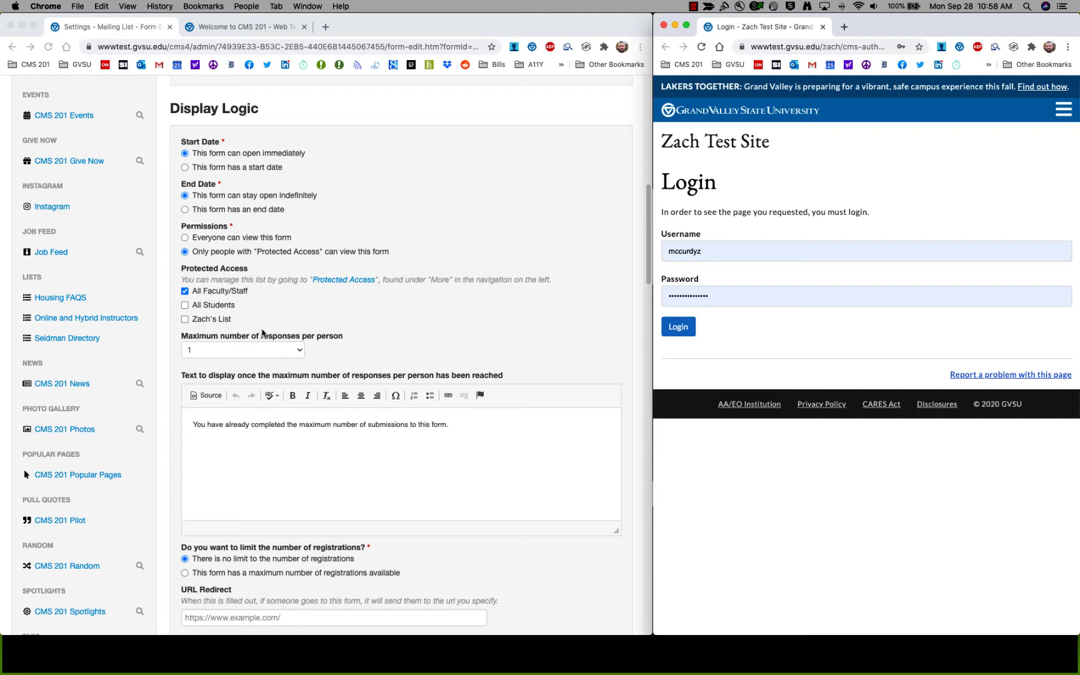
Log in on the preview and submit one test response to the Mailing List form.
left_click(740, 212)
left_click(678, 326)
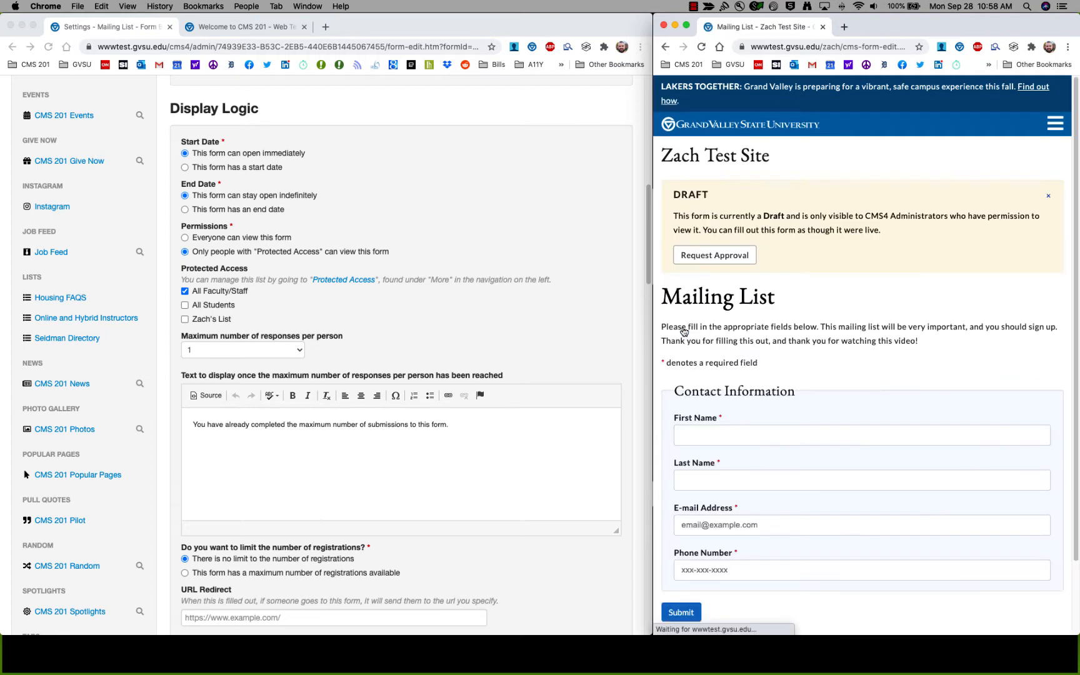
scroll(784, 373, "down", 3)
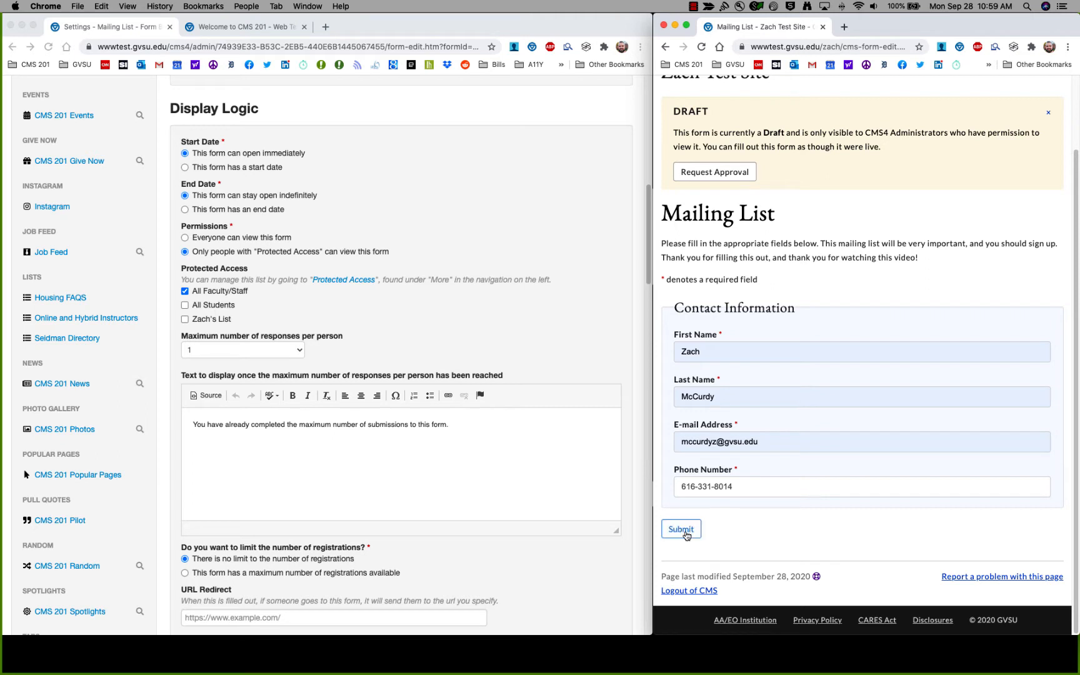
left_click(686, 534)
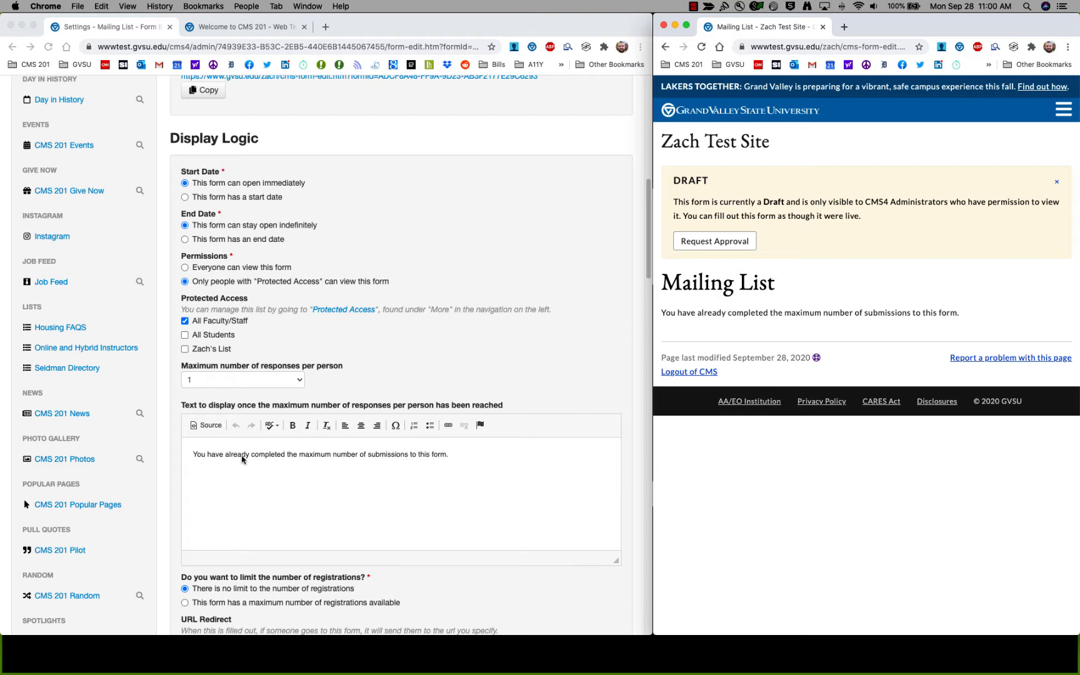
Switch Permissions back to 'Everyone can view this form'.
left_click(168, 467)
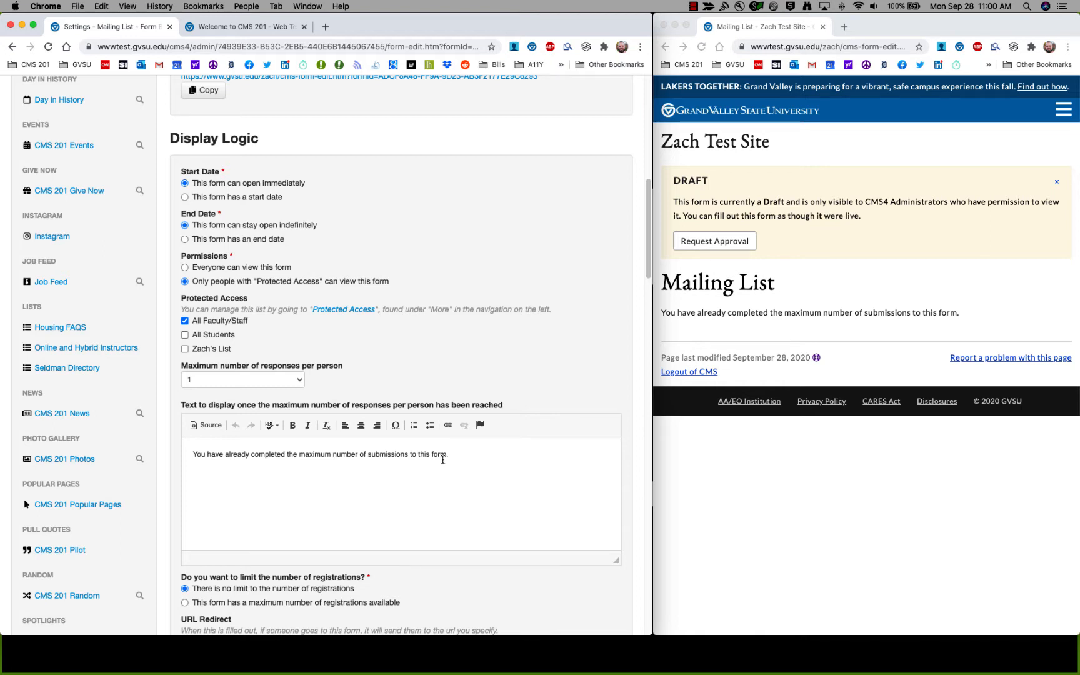
left_click(465, 458)
scroll(286, 383, "down", 2)
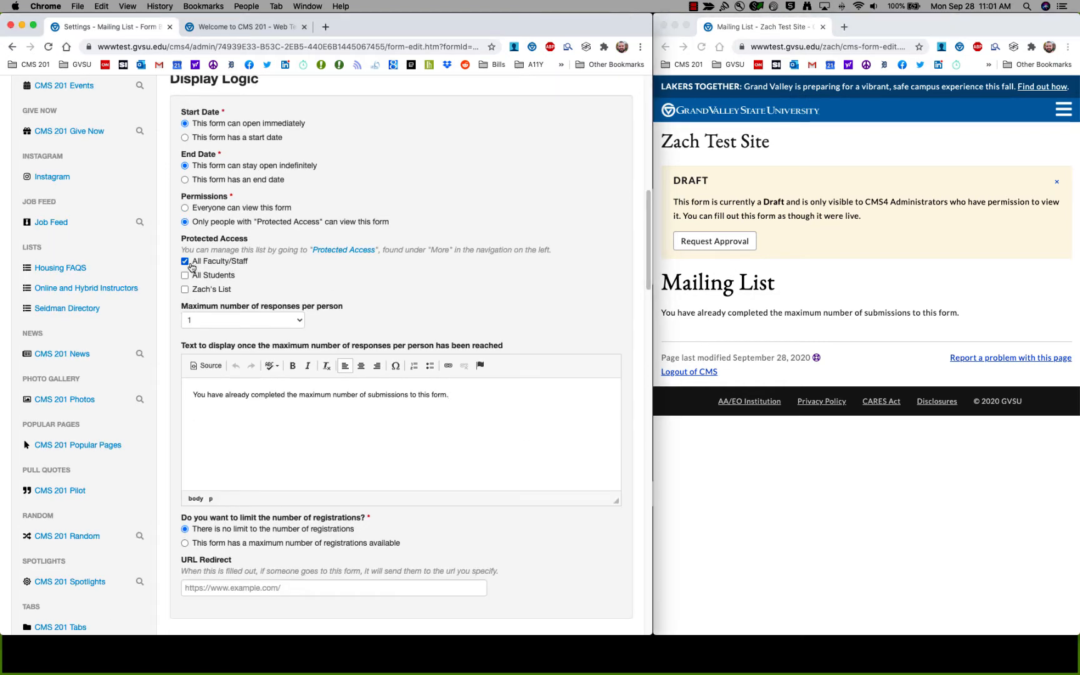
left_click(226, 208)
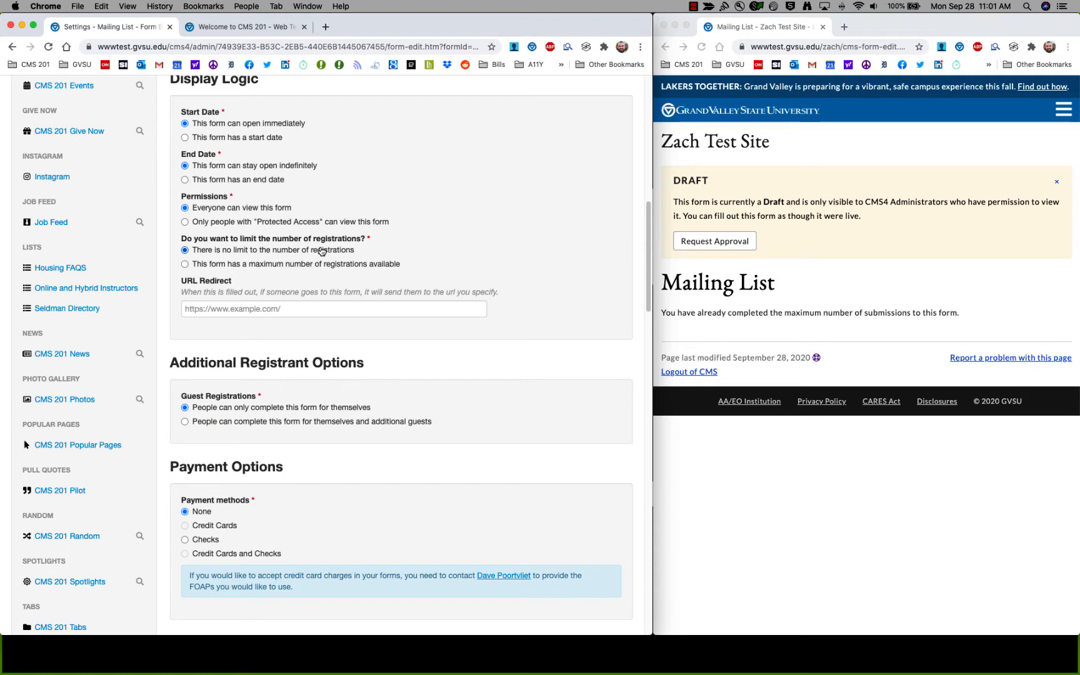
Cap registrations at 16, display the availability publicly, and save the settings.
left_click(212, 266)
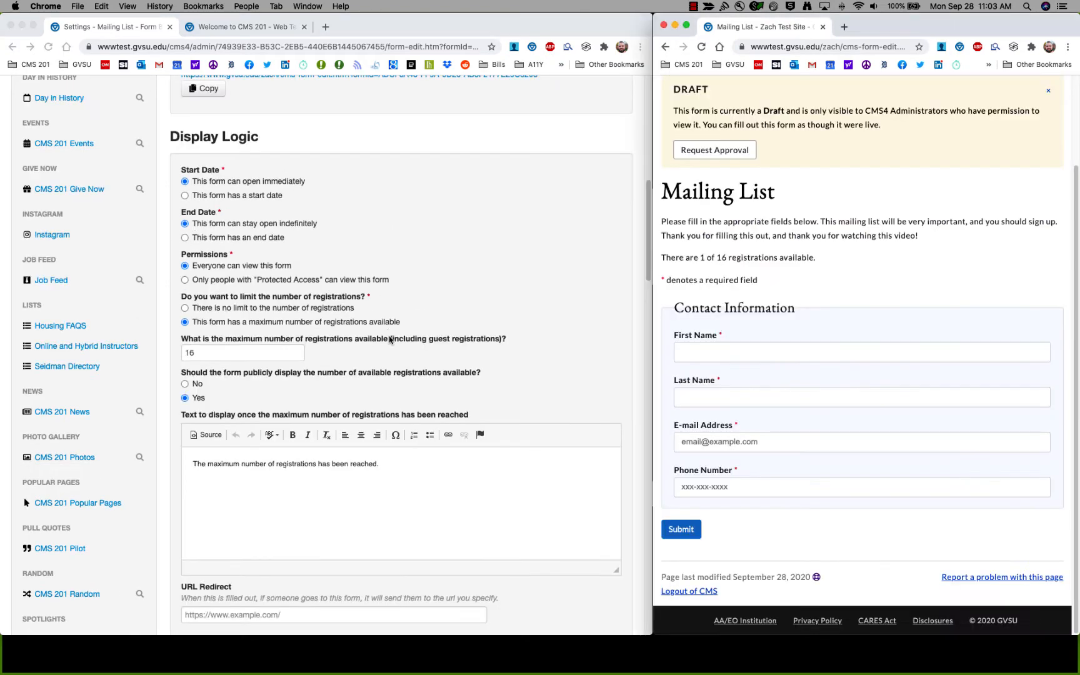
left_click(391, 341)
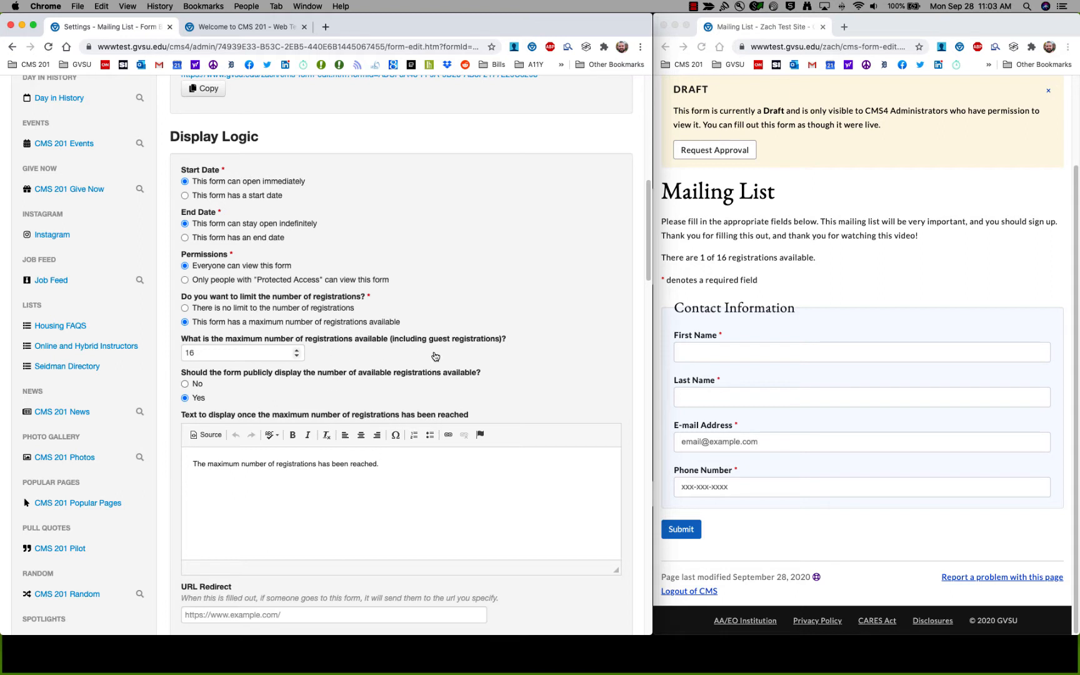
left_click(718, 288)
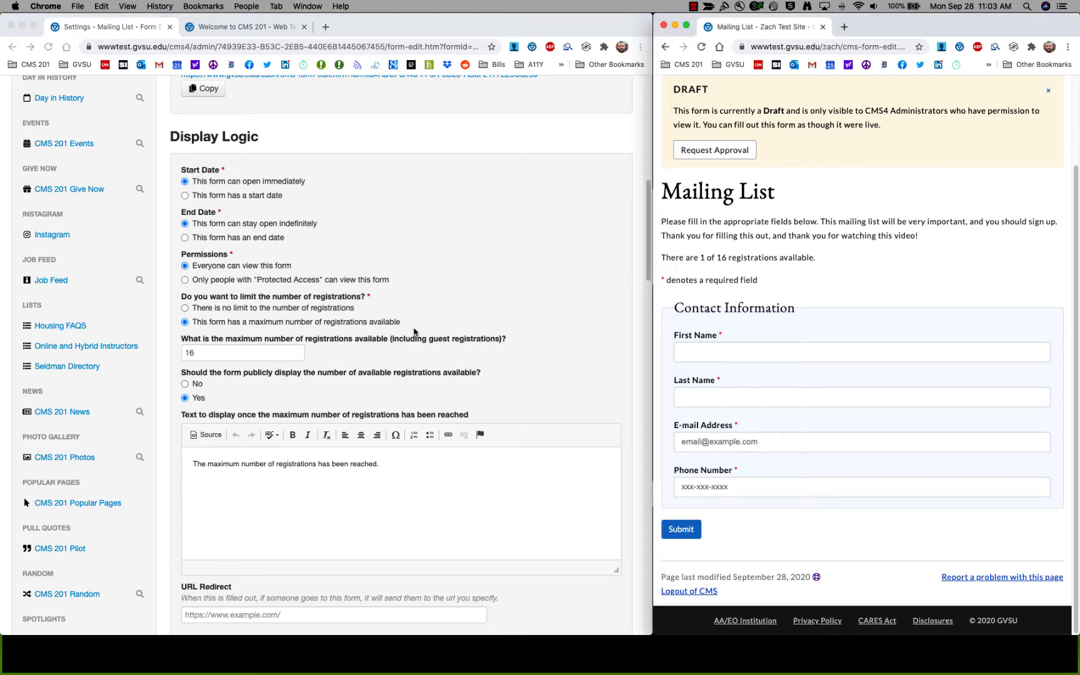
scroll(415, 341, "down", 20)
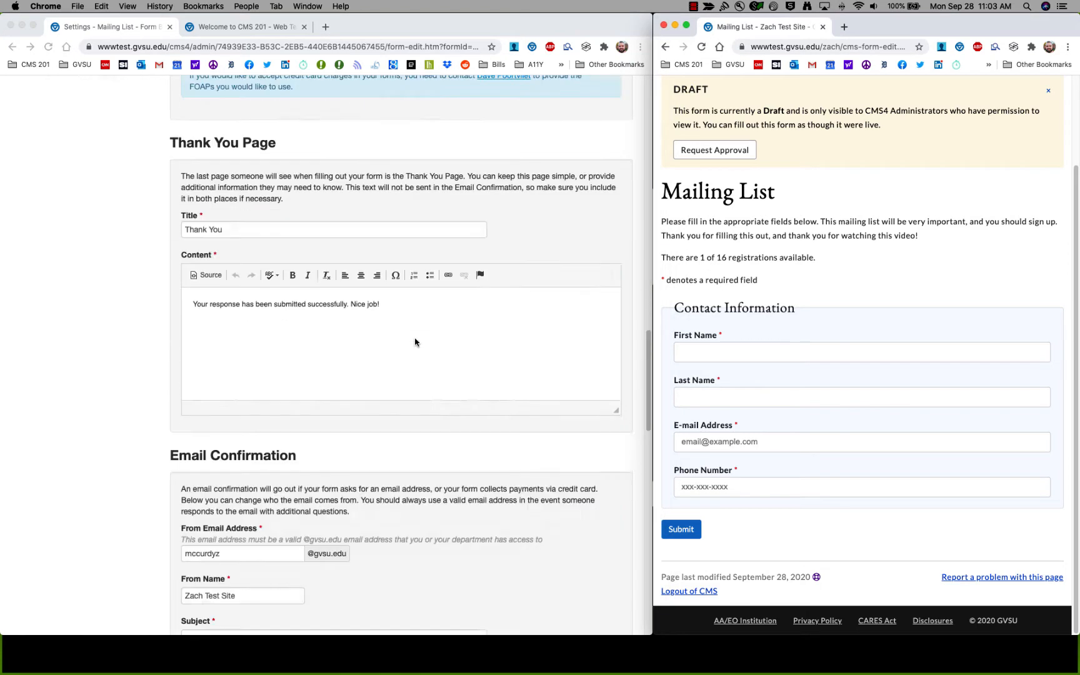
left_click(190, 575)
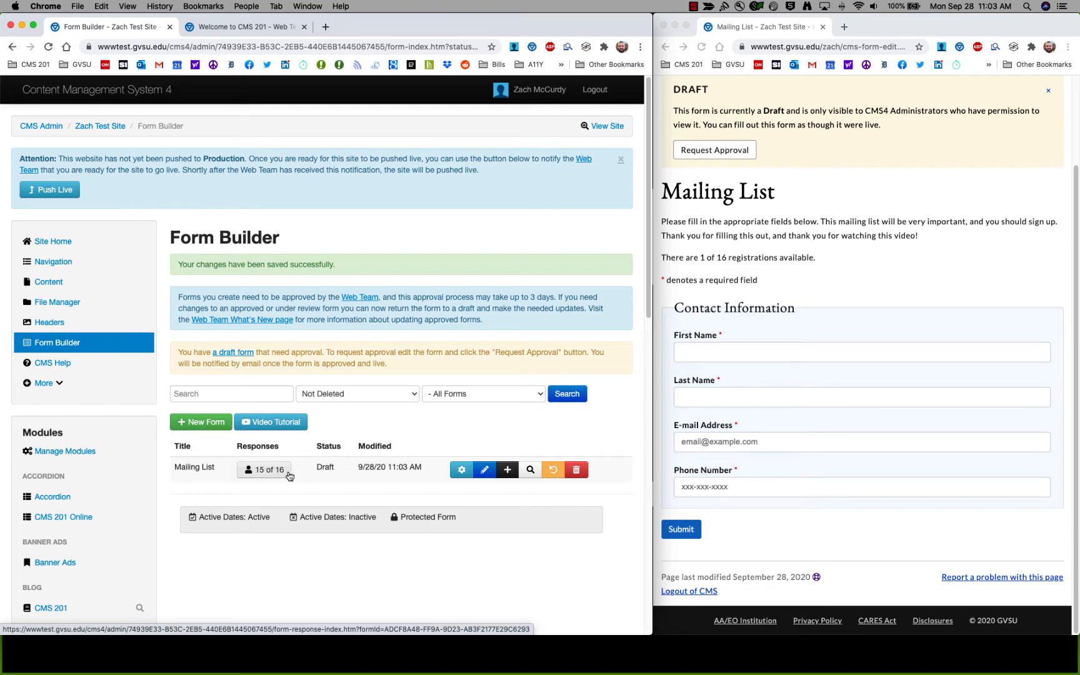
Reopen the Mailing List form's settings and look through the options.
left_click(460, 470)
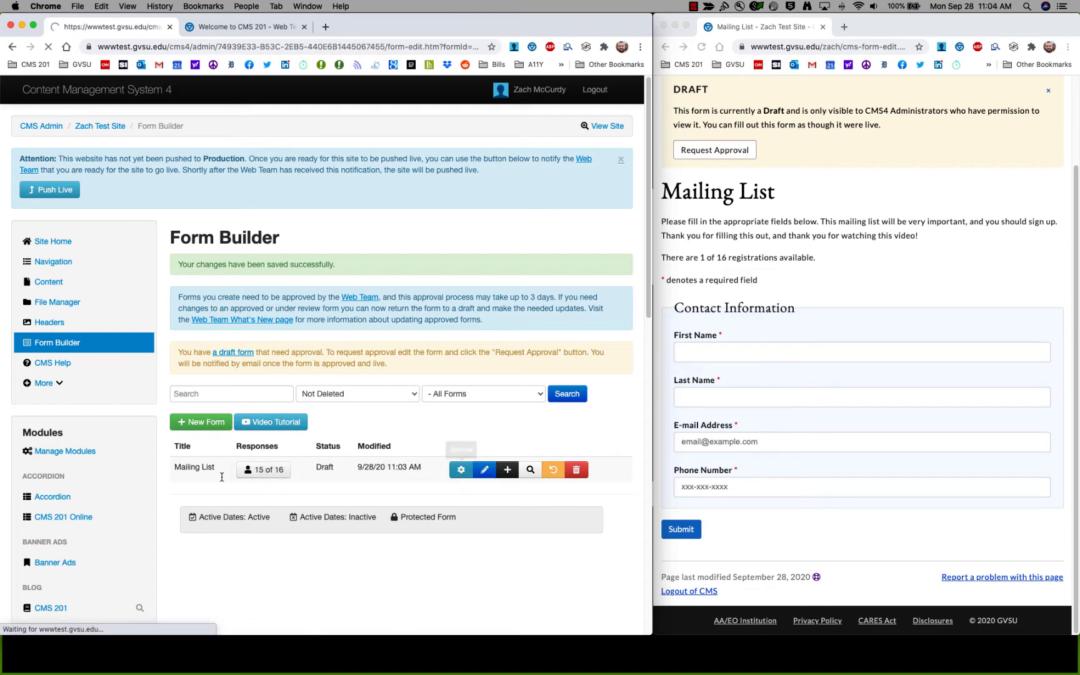
scroll(251, 492, "down", 12)
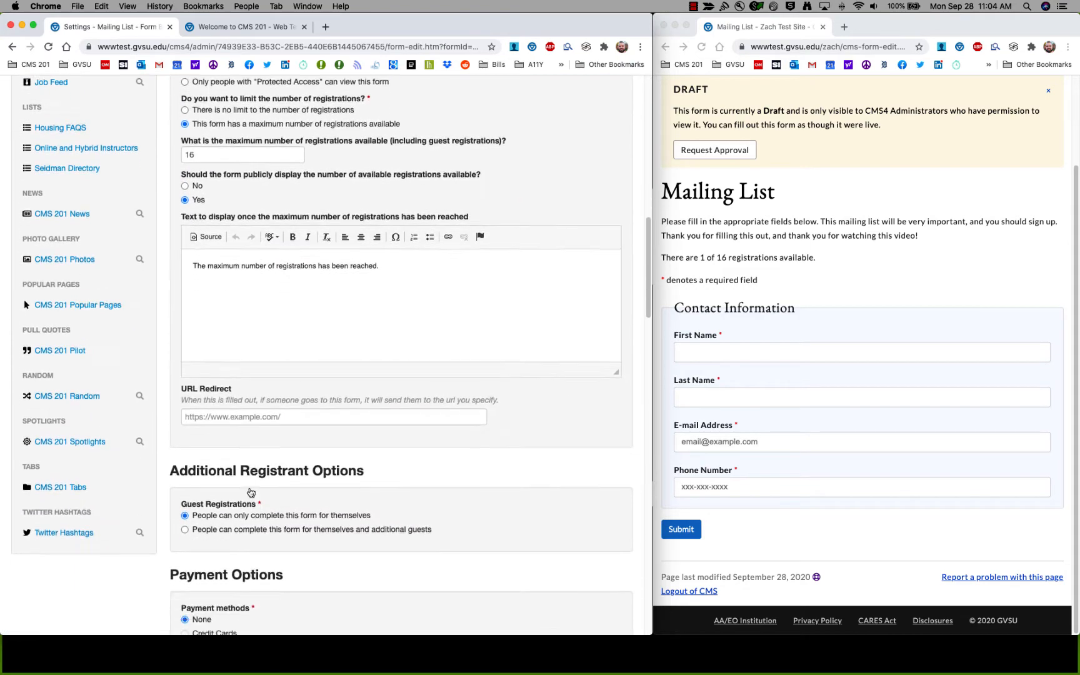
scroll(251, 492, "down", 5)
scroll(250, 489, "up", 6)
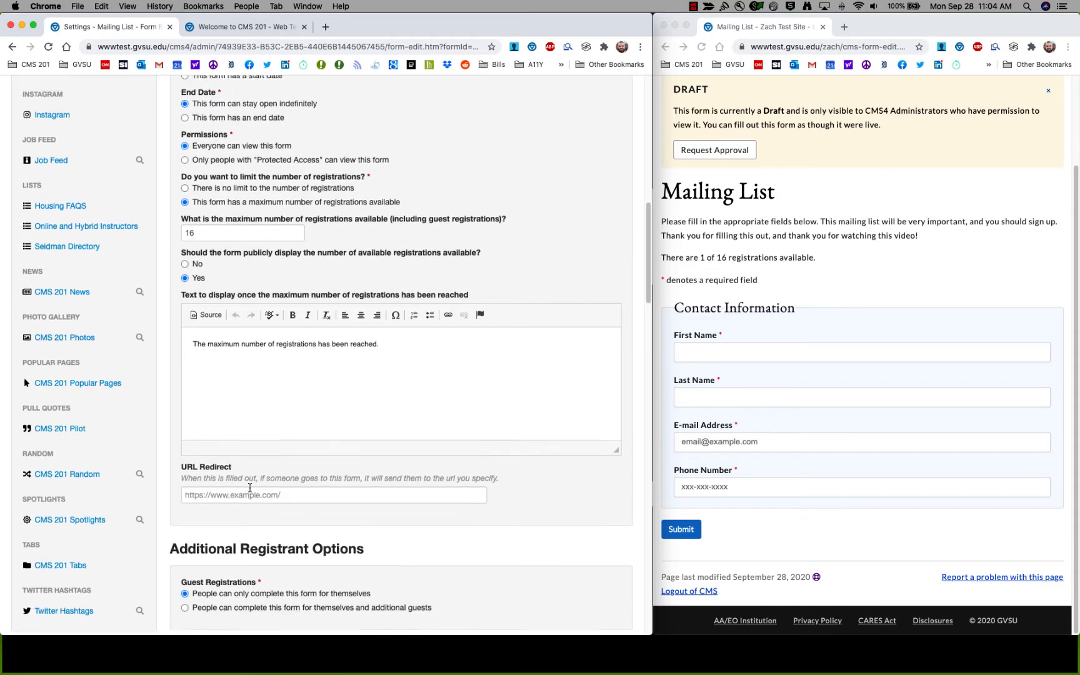
scroll(250, 487, "up", 2)
Submit a test registration on the live form showing 1 of 16 available.
left_click(769, 278)
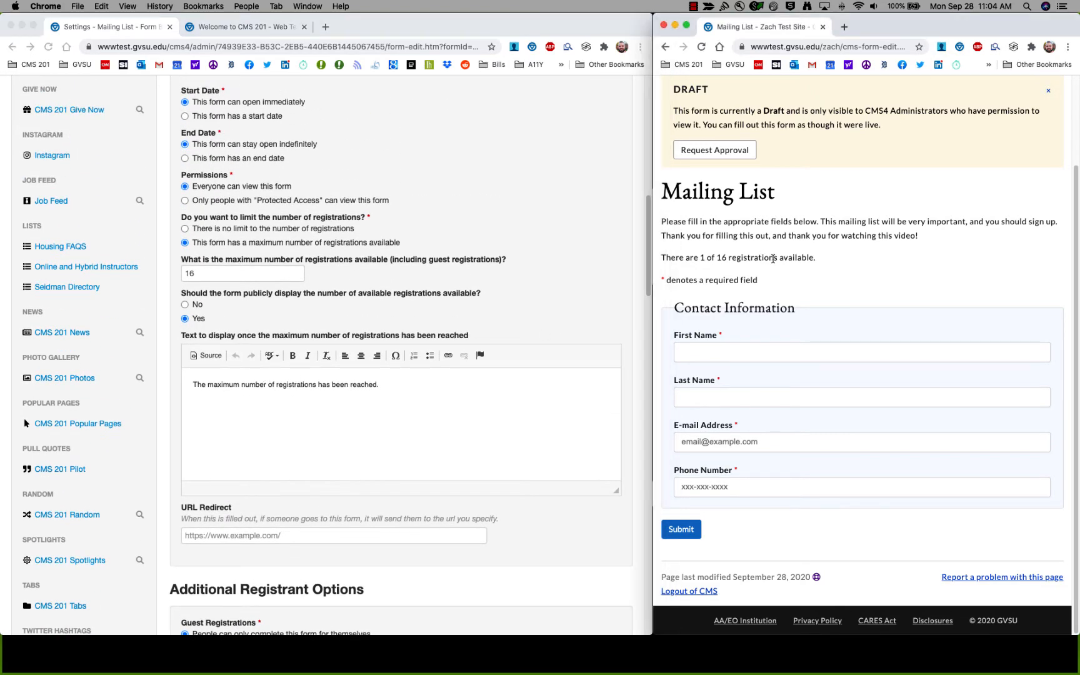
left_click_drag(661, 258, 814, 258)
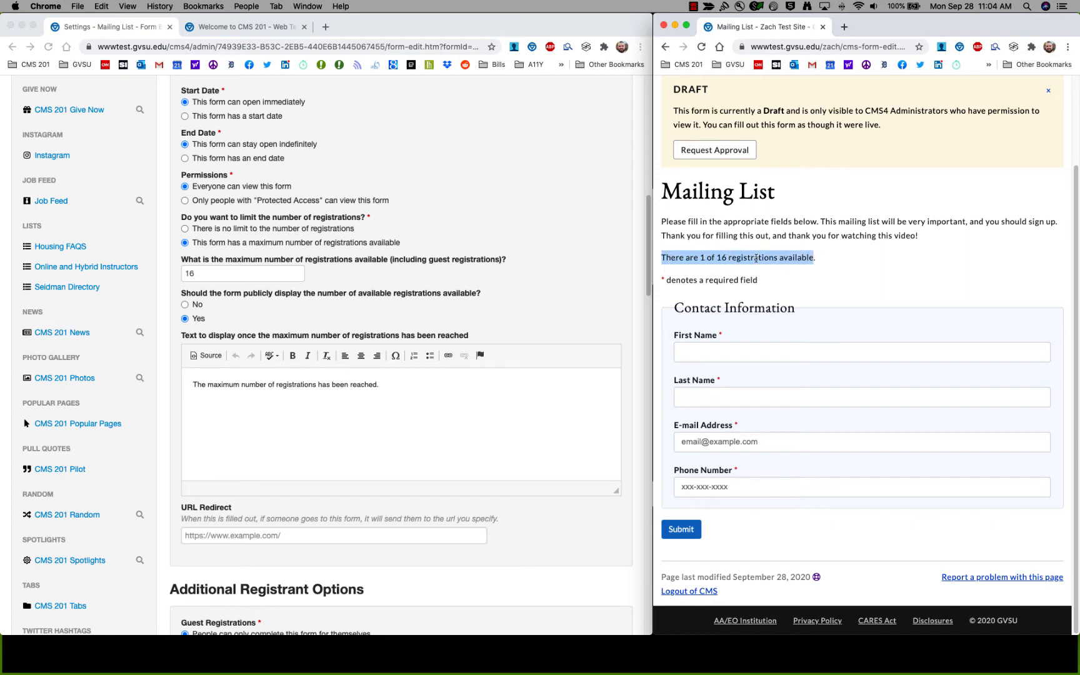
left_click(792, 262)
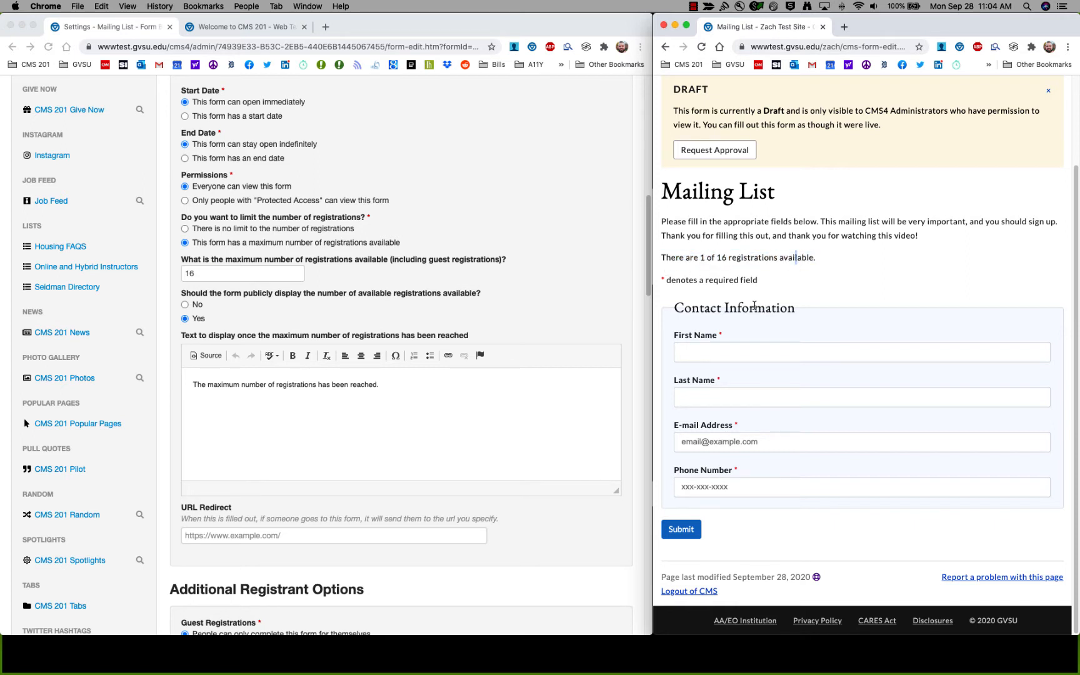
left_click(760, 350)
left_click(763, 395)
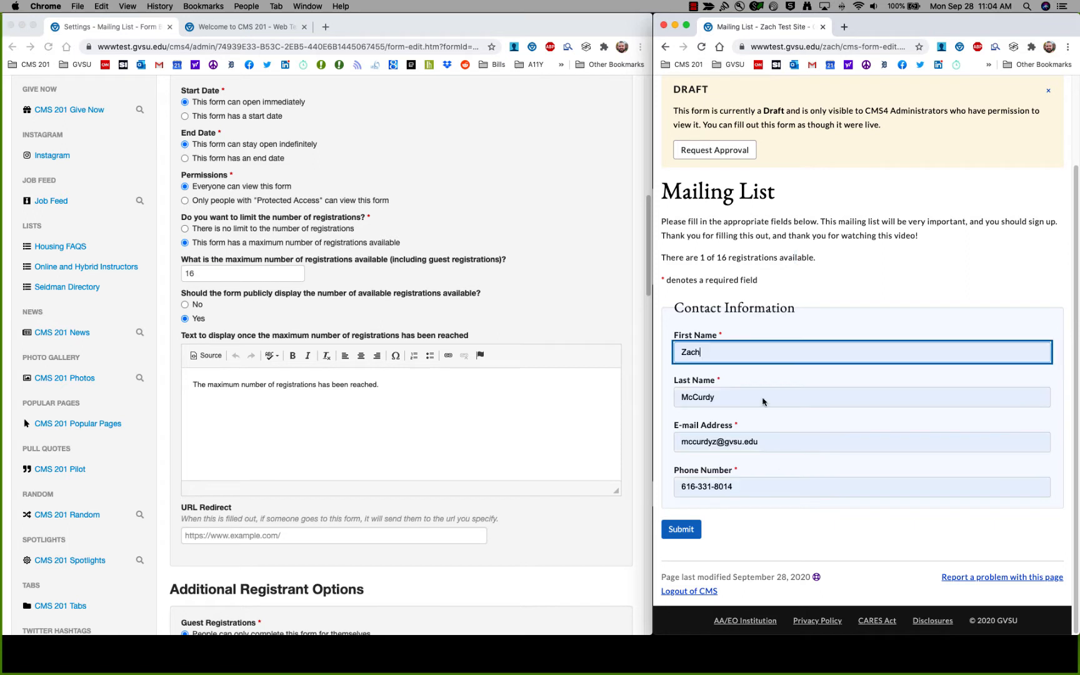
left_click(681, 529)
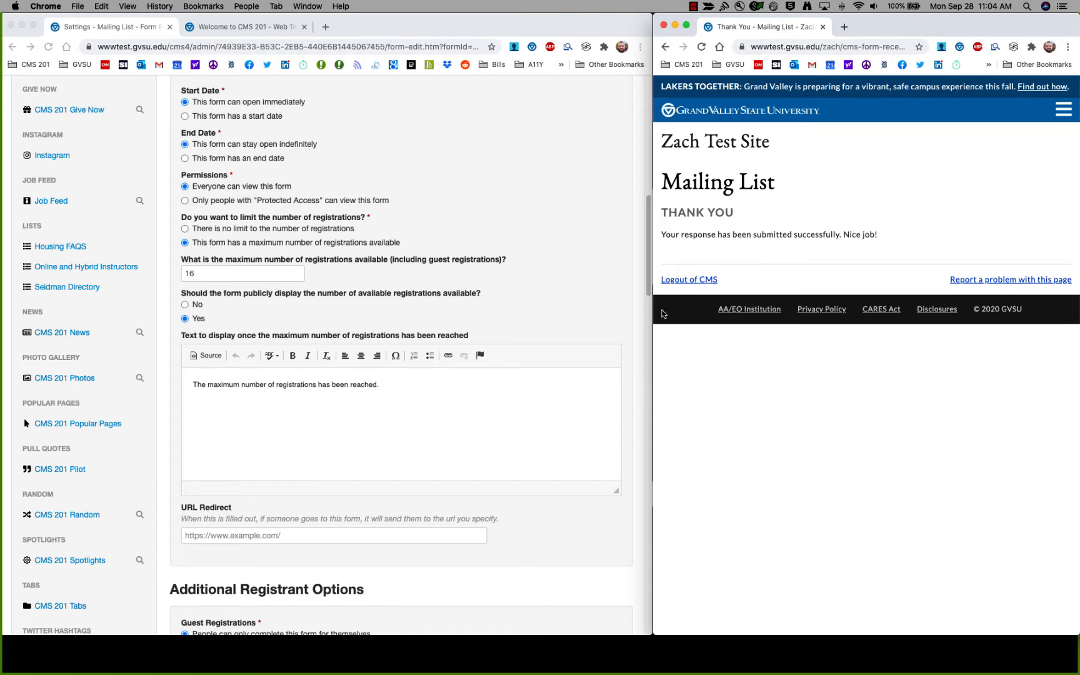
Save the Mailing List form settings from the bottom of the Settings page.
left_click(467, 324)
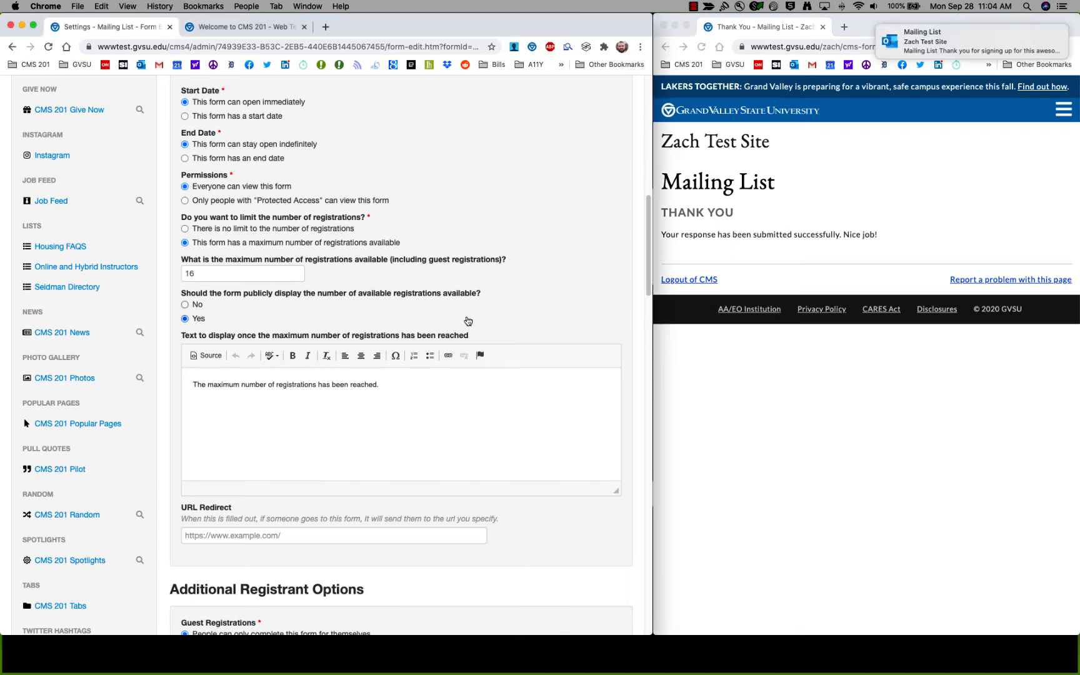
scroll(464, 322, "down", 3)
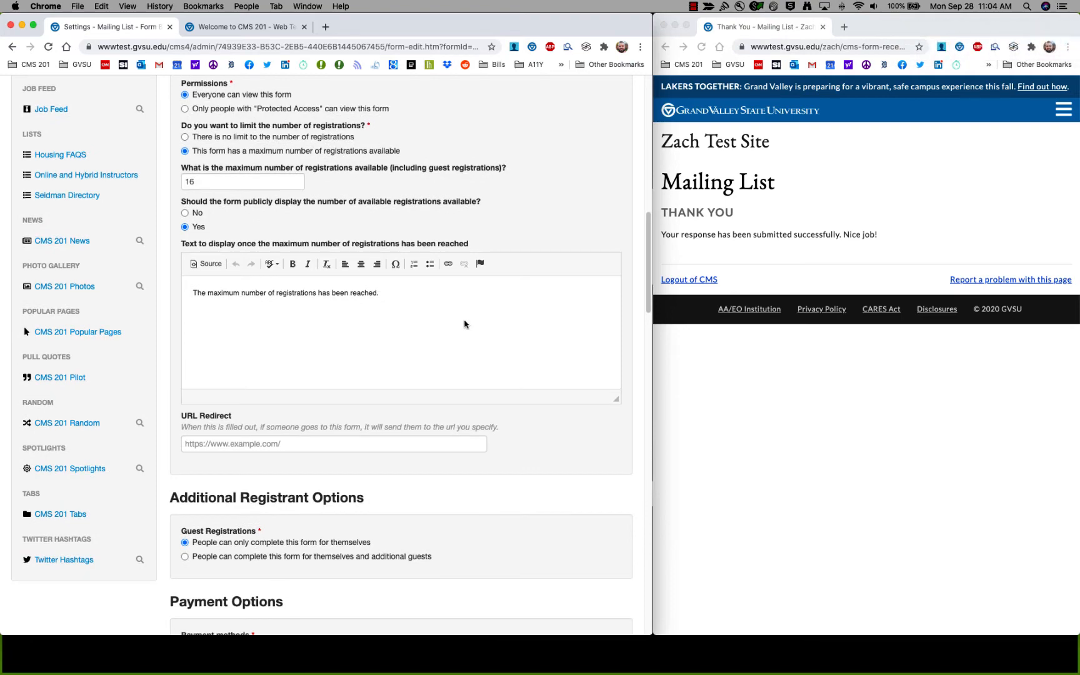
scroll(470, 328, "down", 20)
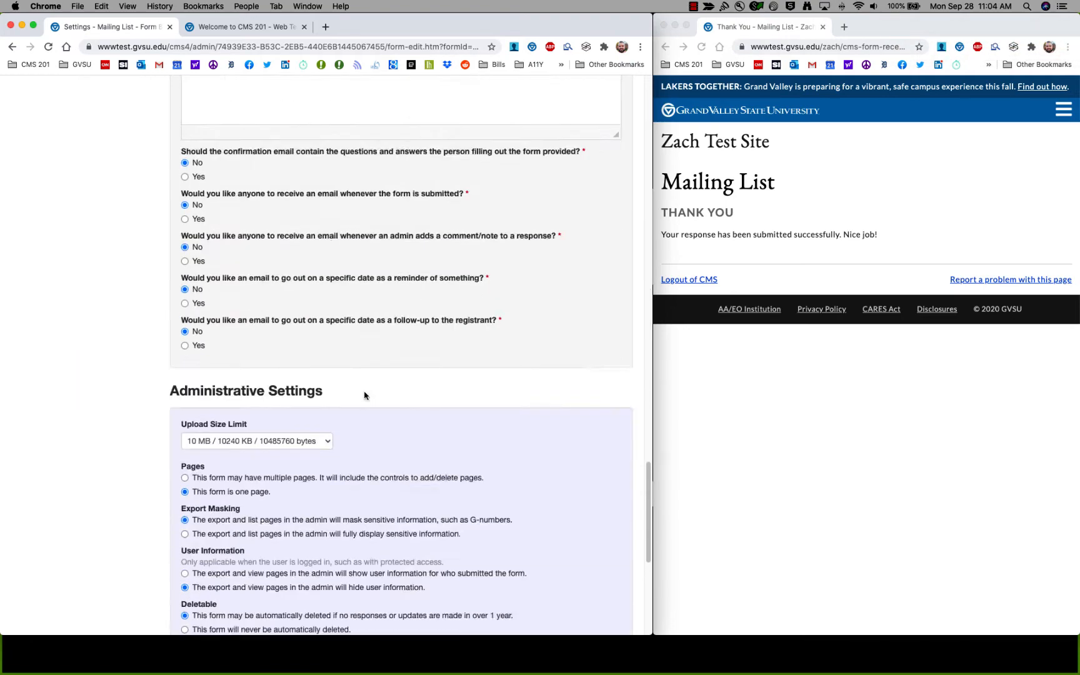
left_click(187, 573)
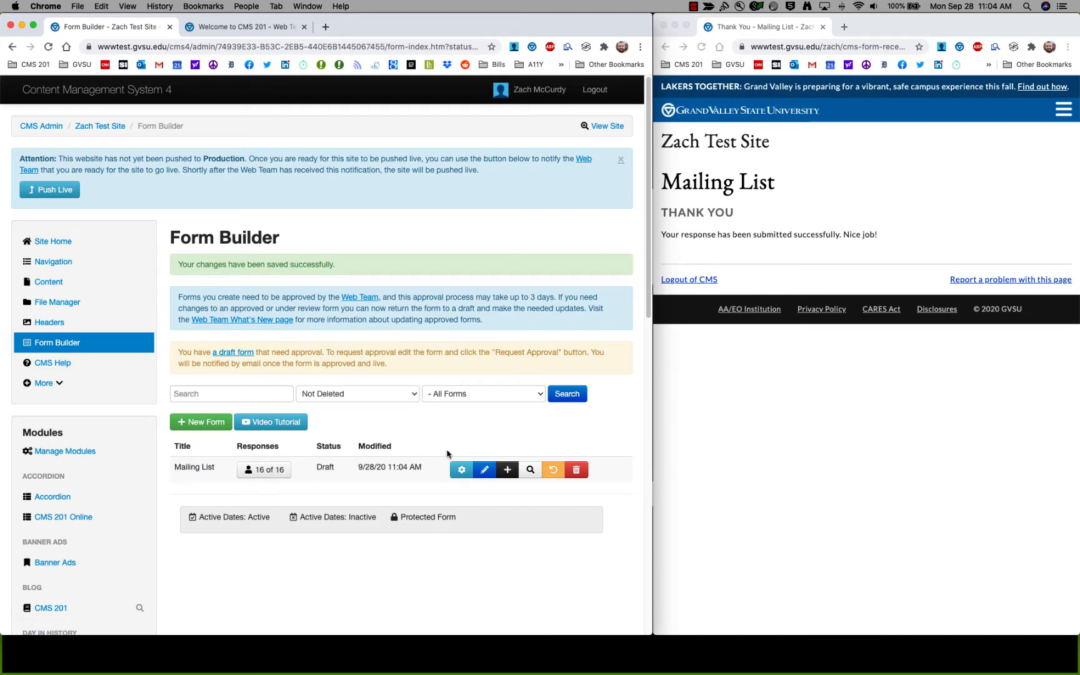
Open the Mailing List form's settings and reload the live page to see the registration-limit message.
left_click(457, 471)
scroll(444, 465, "down", 10)
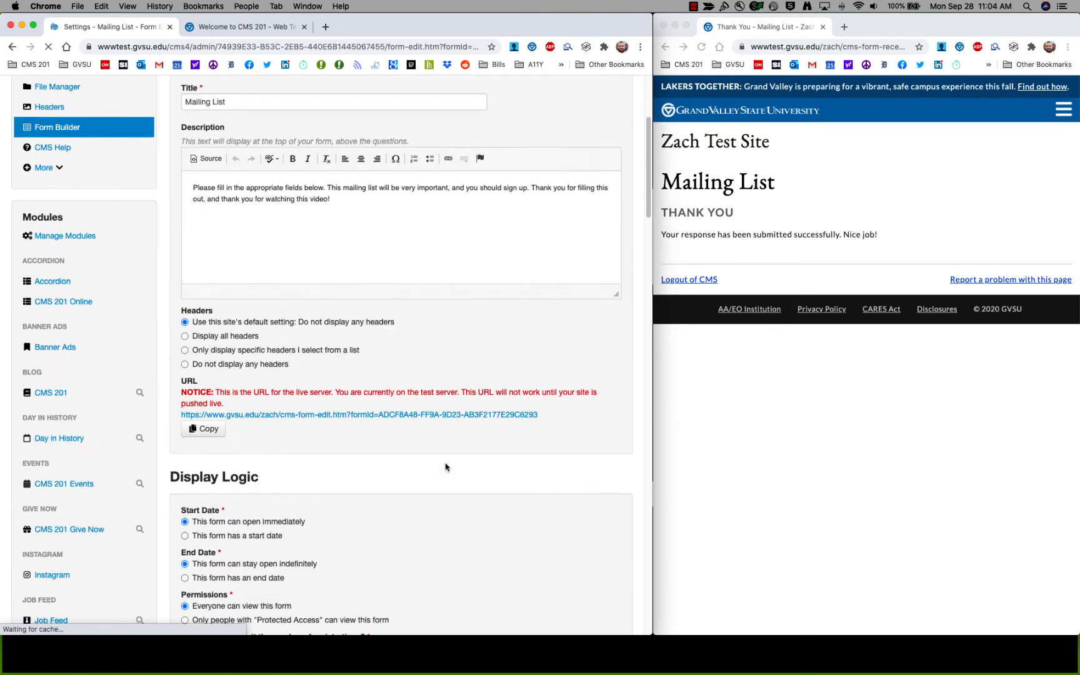
scroll(445, 462, "down", 5)
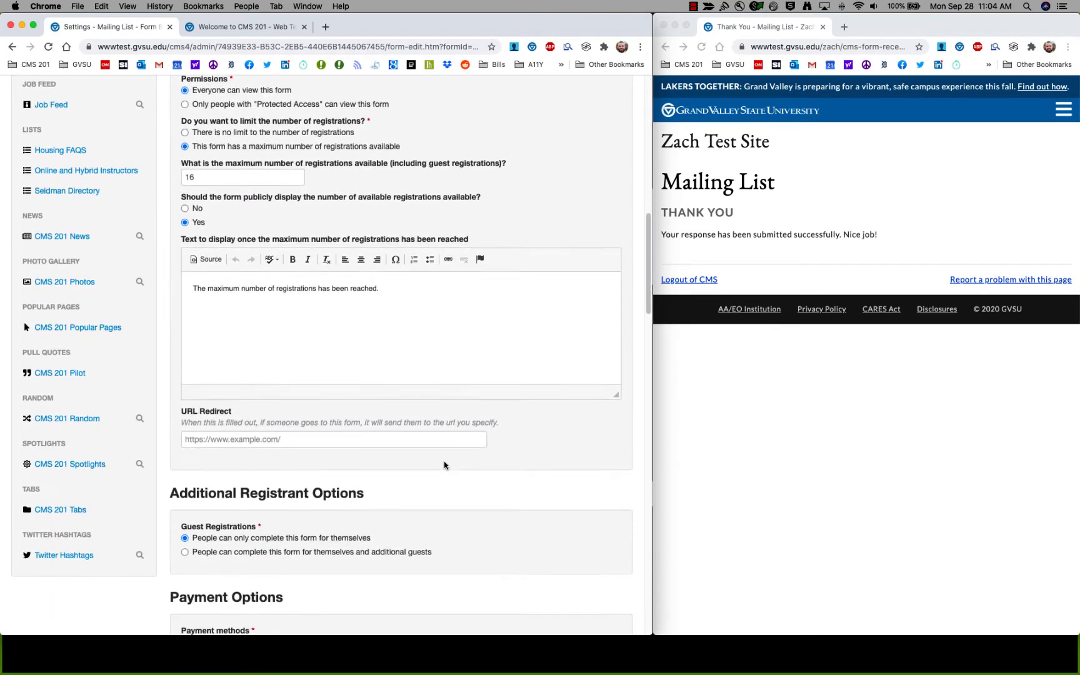
left_click(781, 256)
left_click(702, 48)
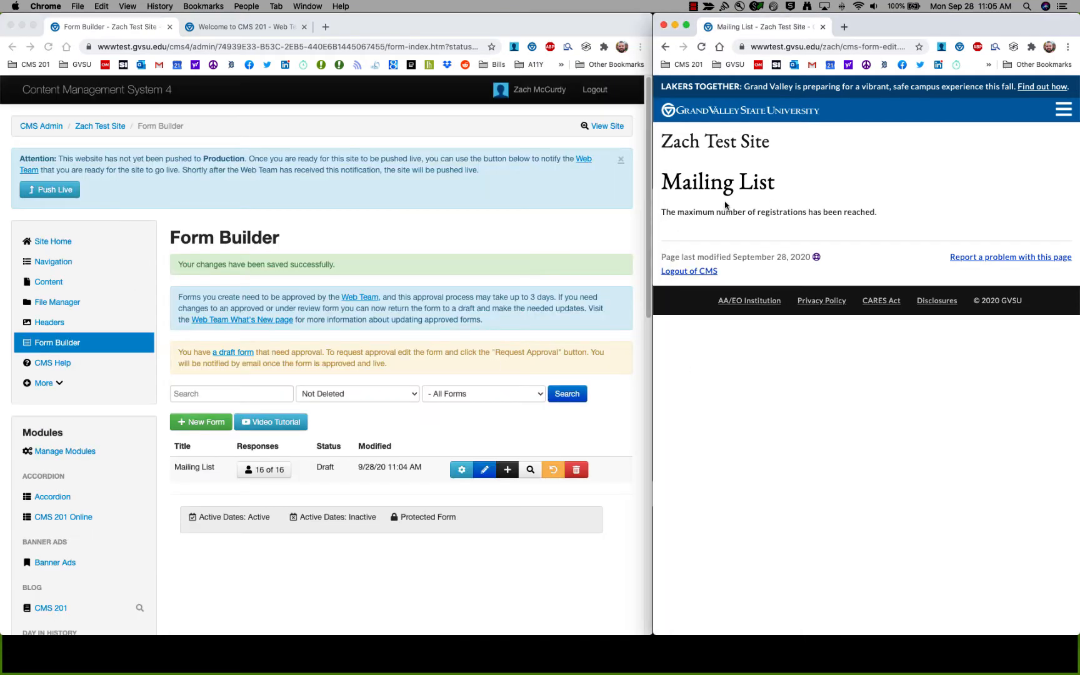
Reopen the settings and compare the limit-reached message text with the sentence on the live page.
left_click(461, 469)
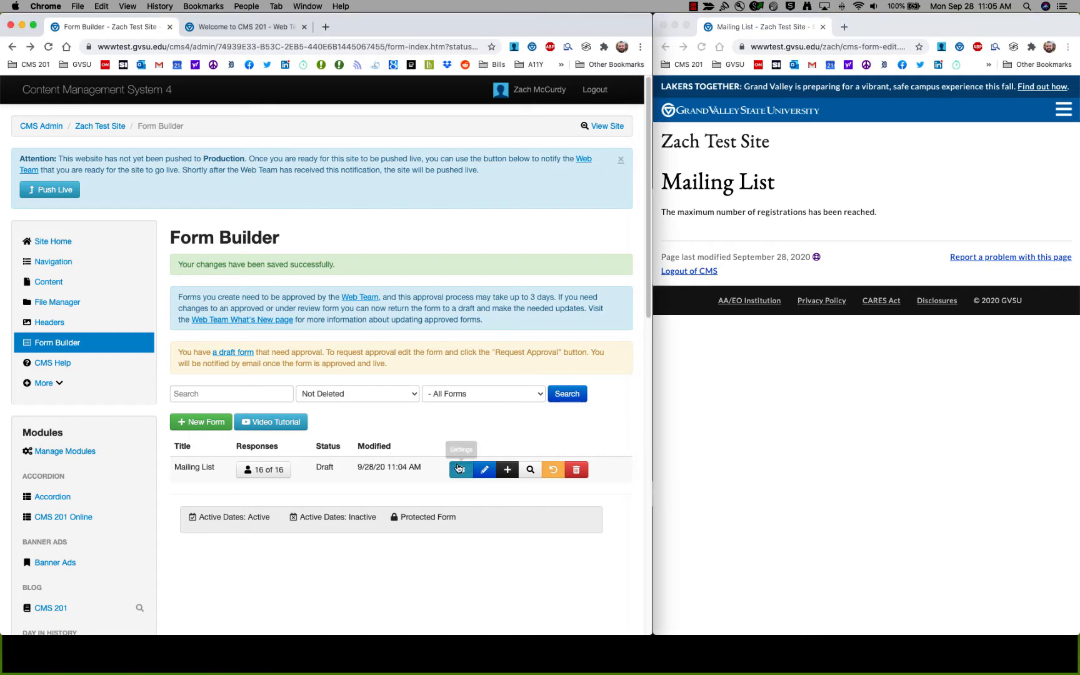
scroll(412, 435, "down", 20)
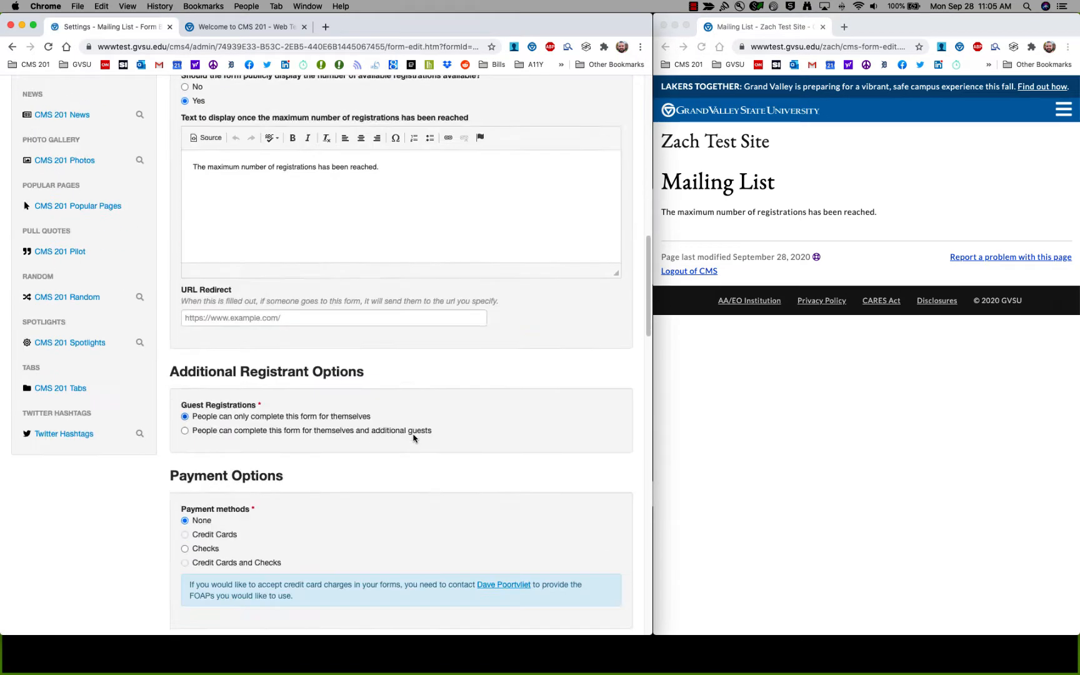
scroll(414, 437, "up", 5)
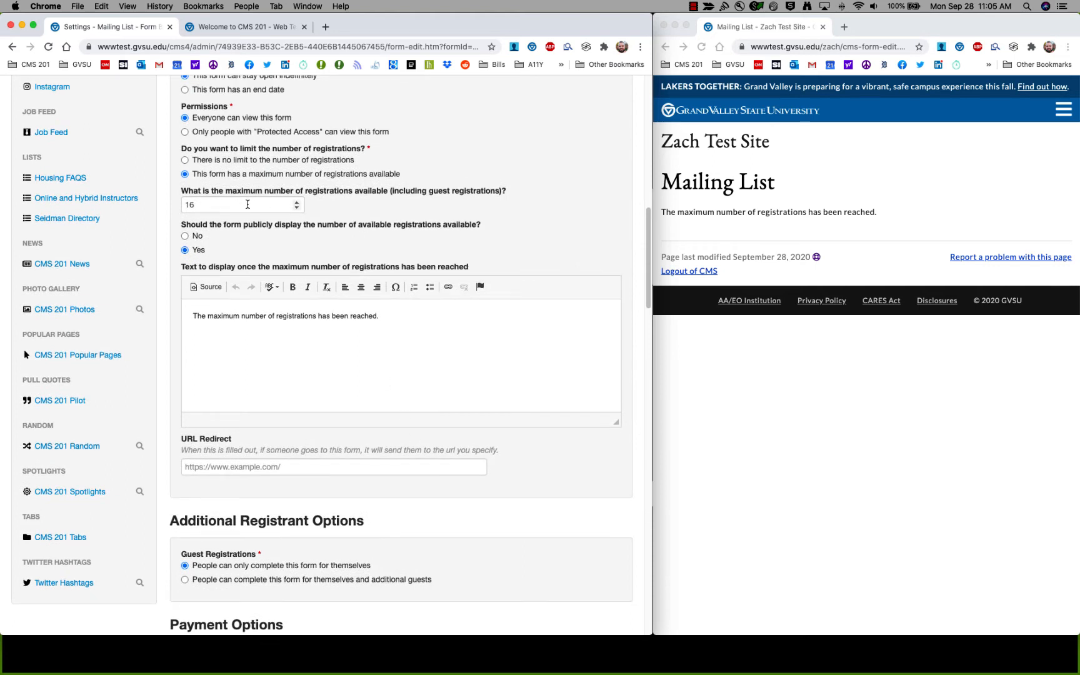
left_click(277, 324)
left_click(728, 211)
left_click_drag(880, 213, 661, 219)
left_click(381, 315)
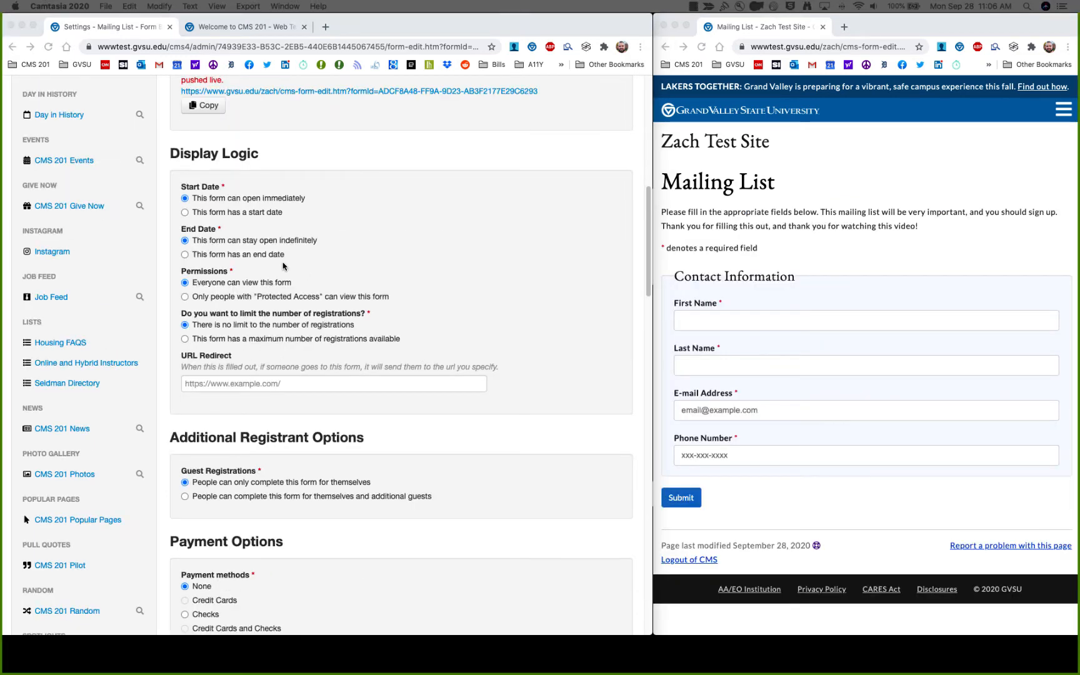
Try the URL Redirect field in the form settings, then check the live Mailing List form.
left_click(250, 404)
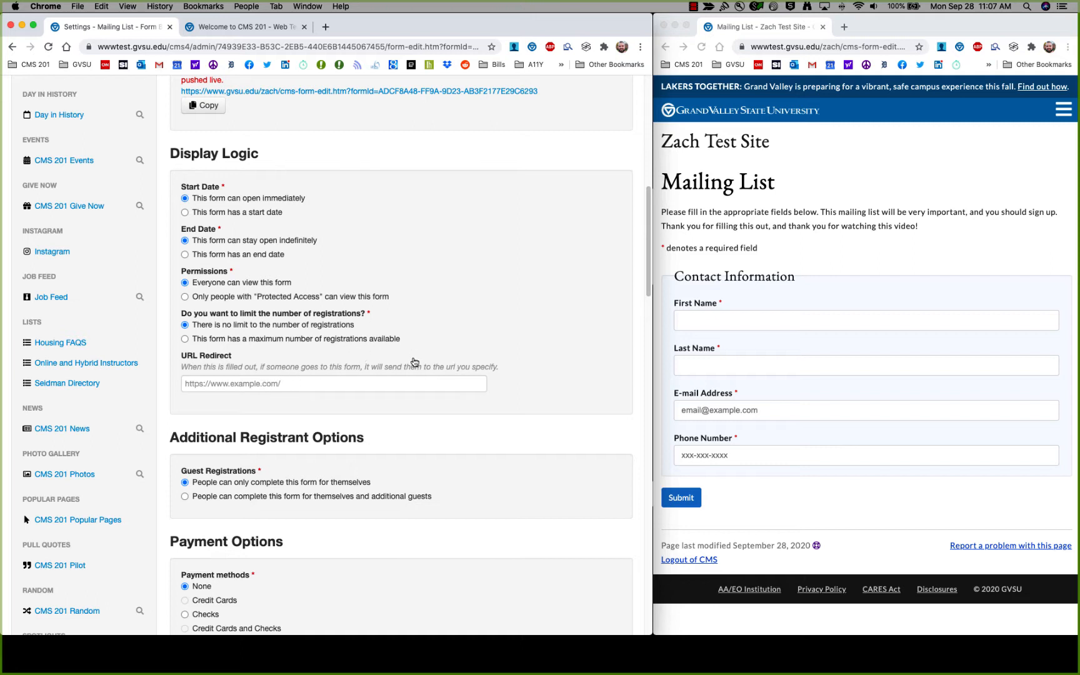
left_click(321, 382)
left_click(487, 400)
left_click(804, 213)
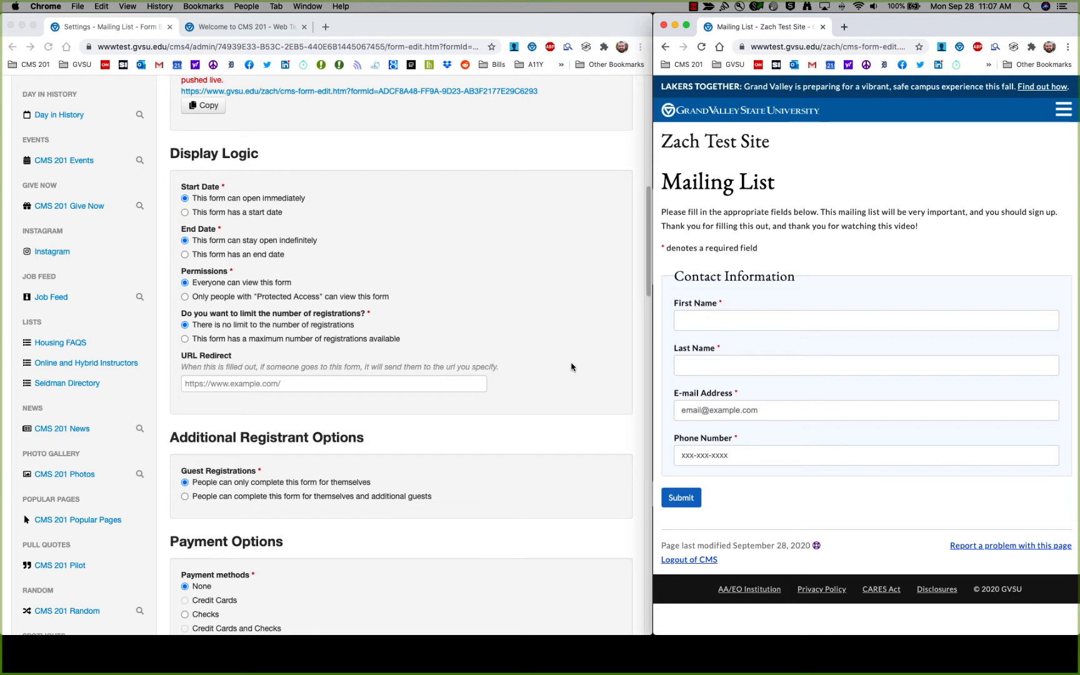
left_click(544, 385)
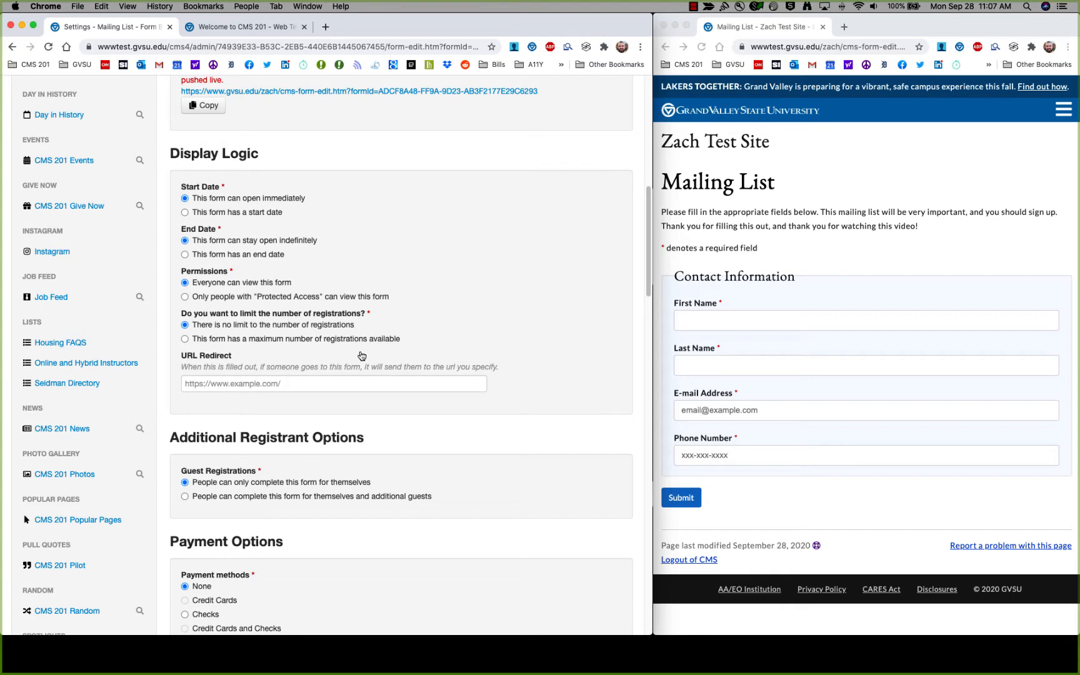
left_click(370, 386)
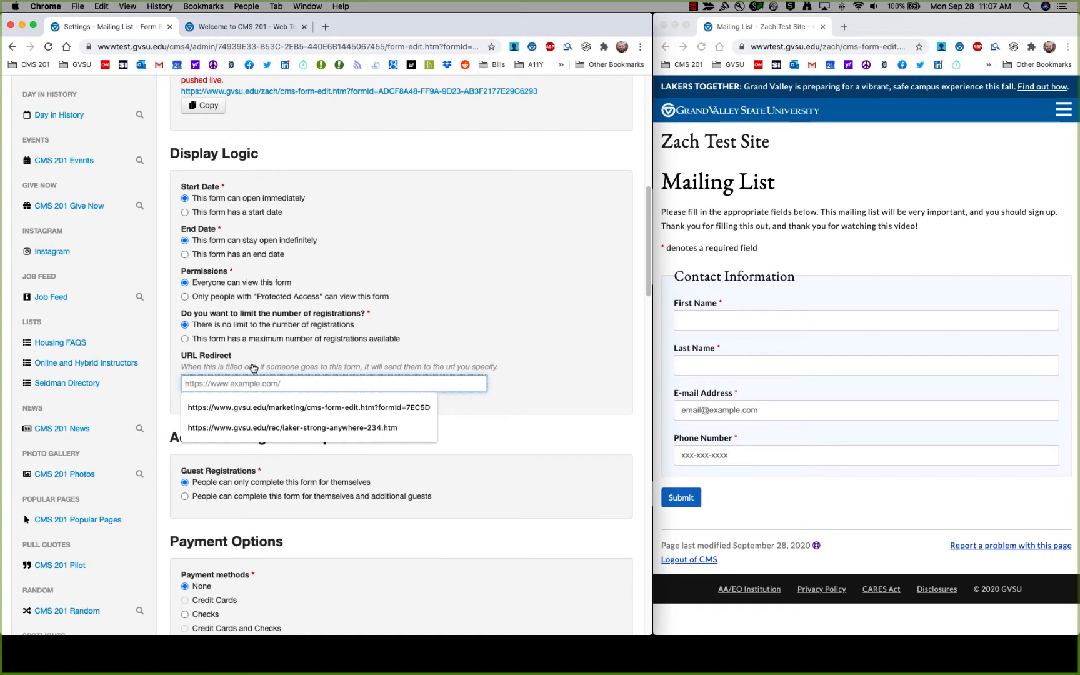
key("Escape")
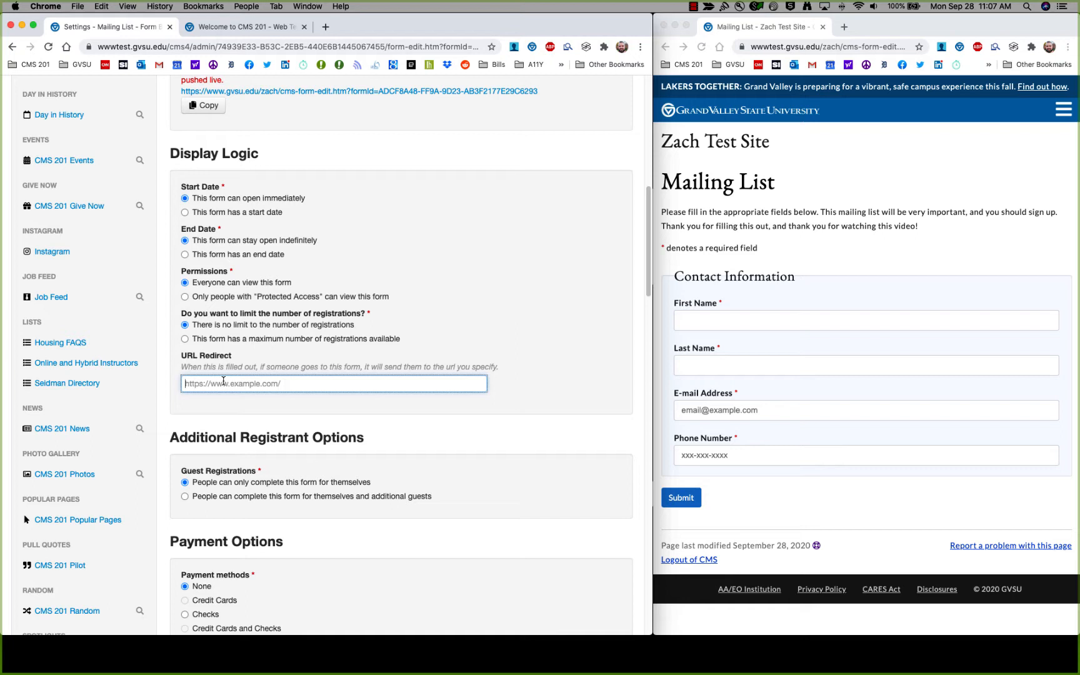
type("www.gvsu.edu")
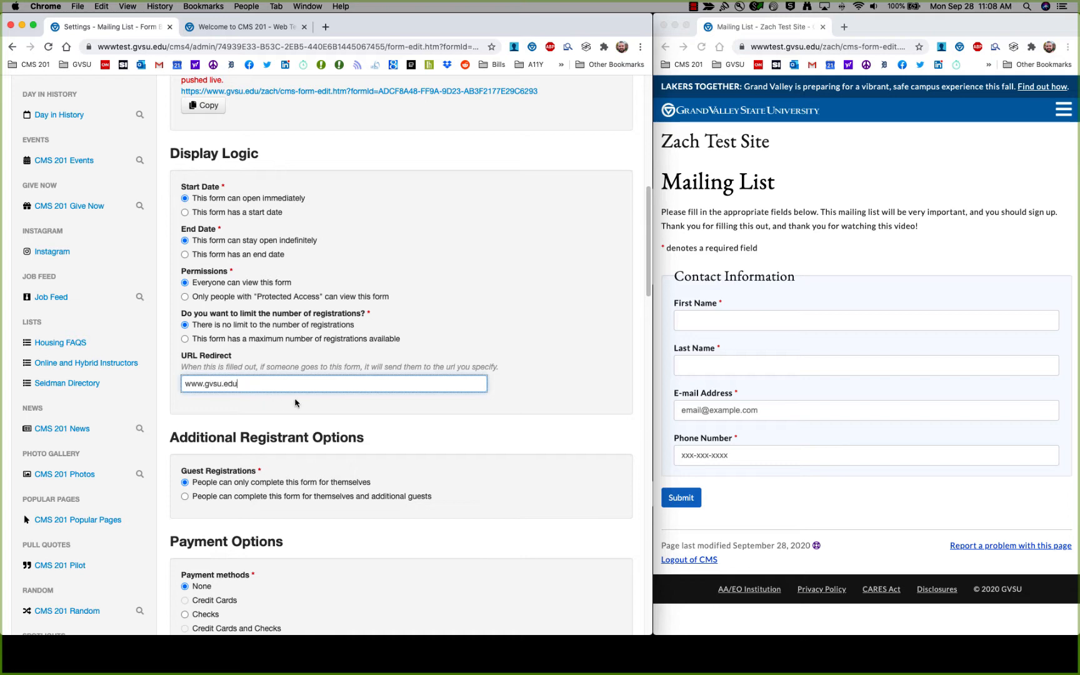
scroll(268, 381, "down", 15)
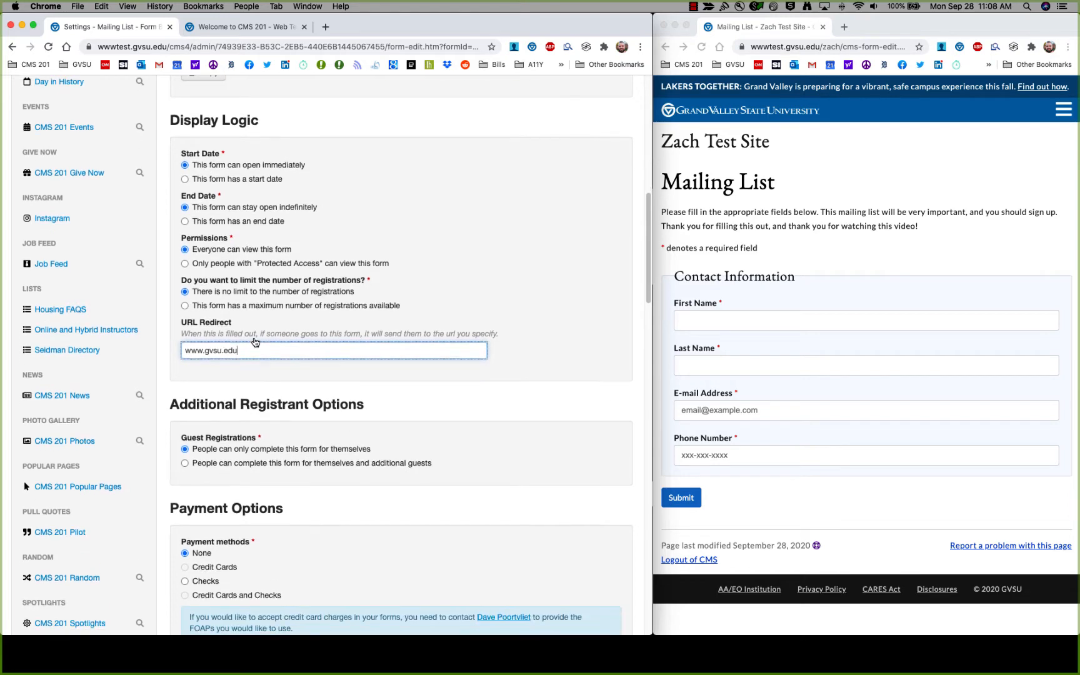
scroll(265, 375, "down", 3)
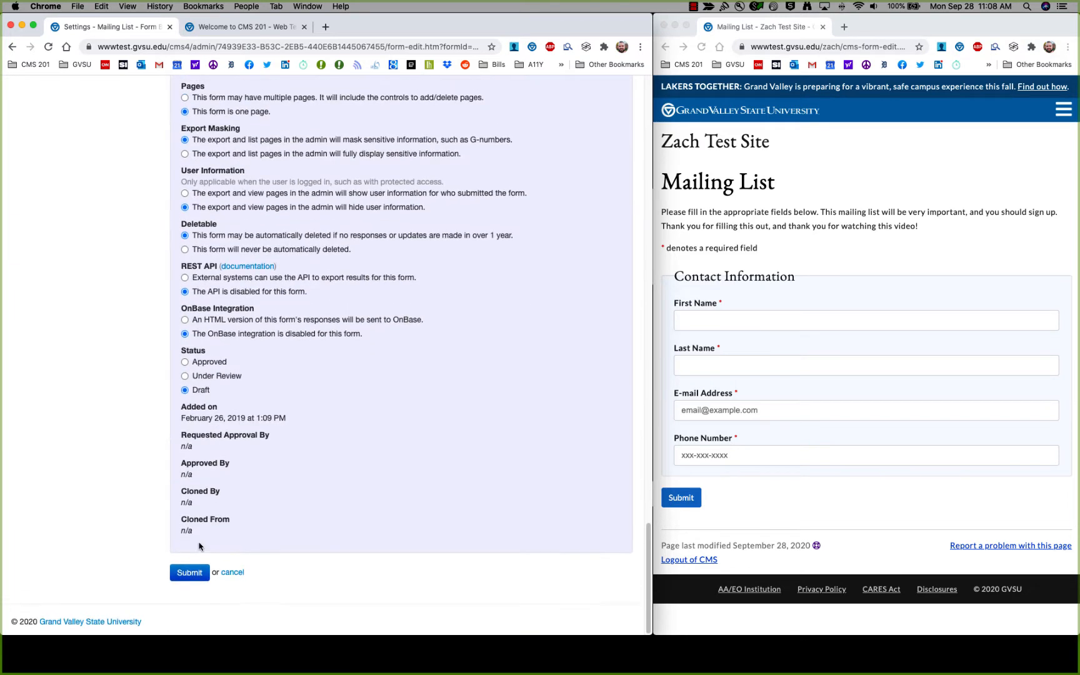
left_click(190, 578)
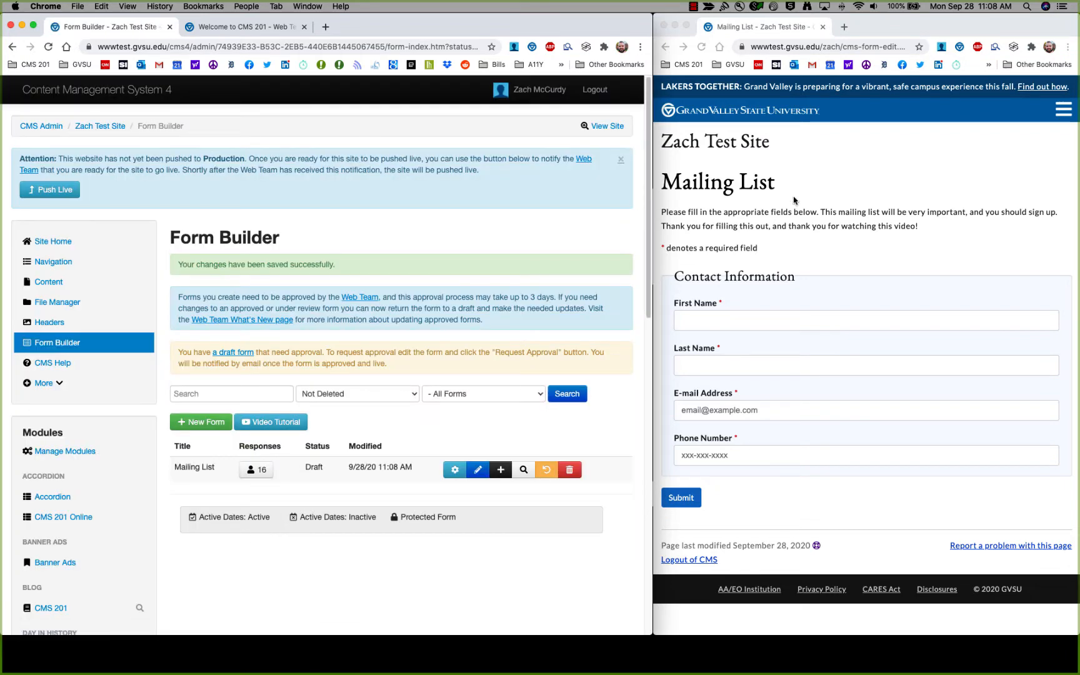
Reload the live Mailing List form to confirm it redirects to gvsu.edu.
left_click(794, 197)
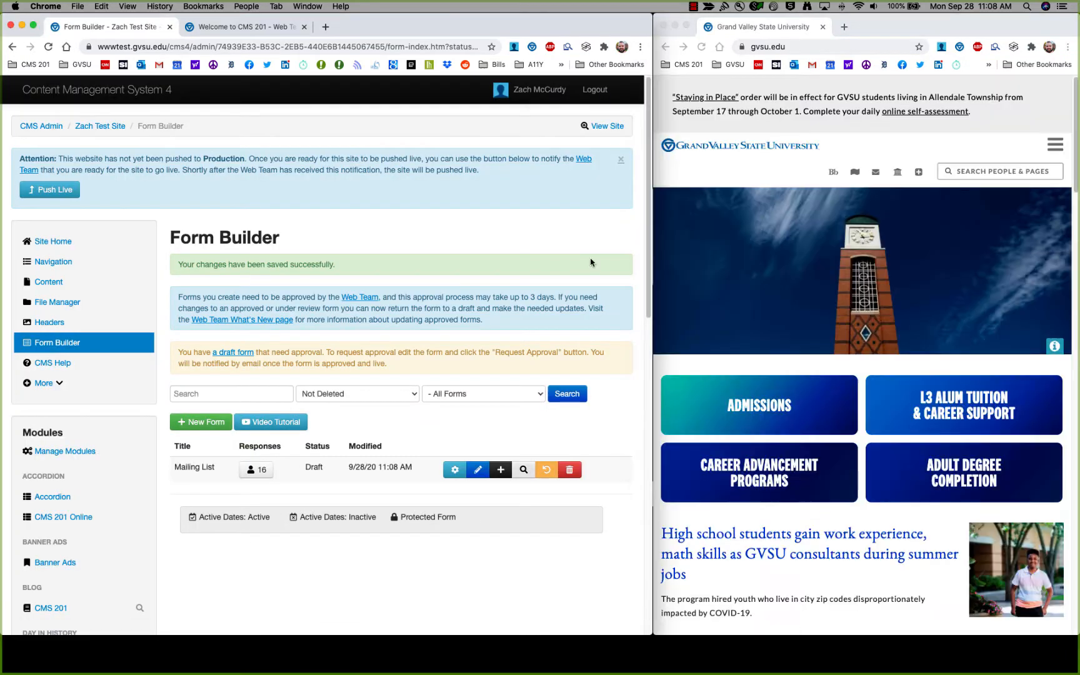
scroll(816, 310, "down", 5)
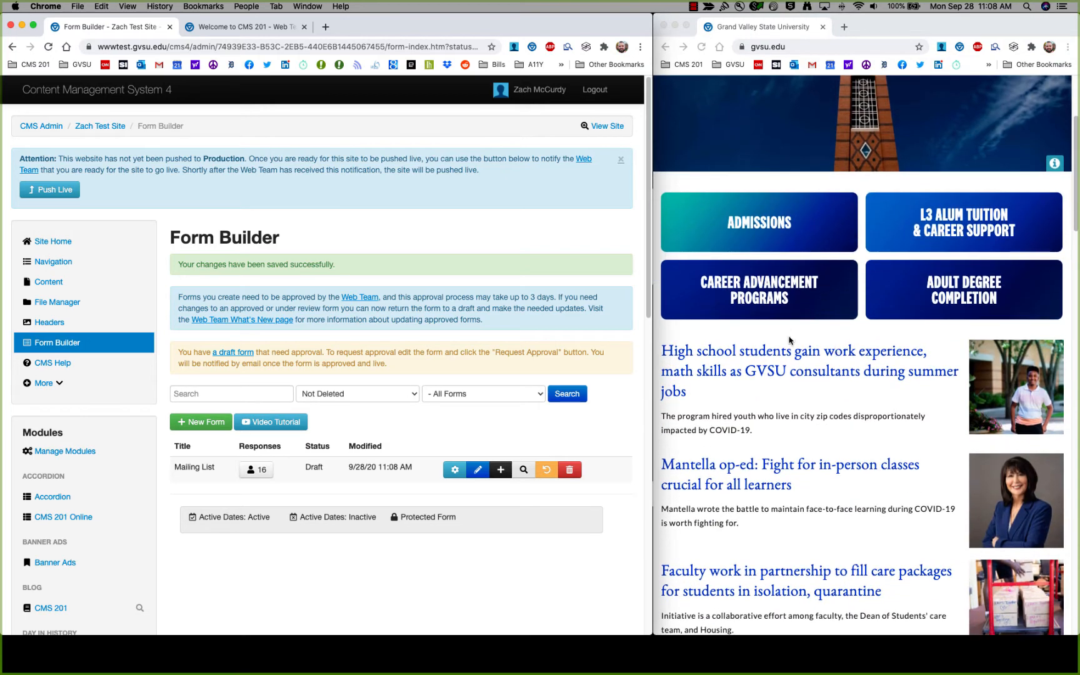
scroll(775, 430, "up", 5)
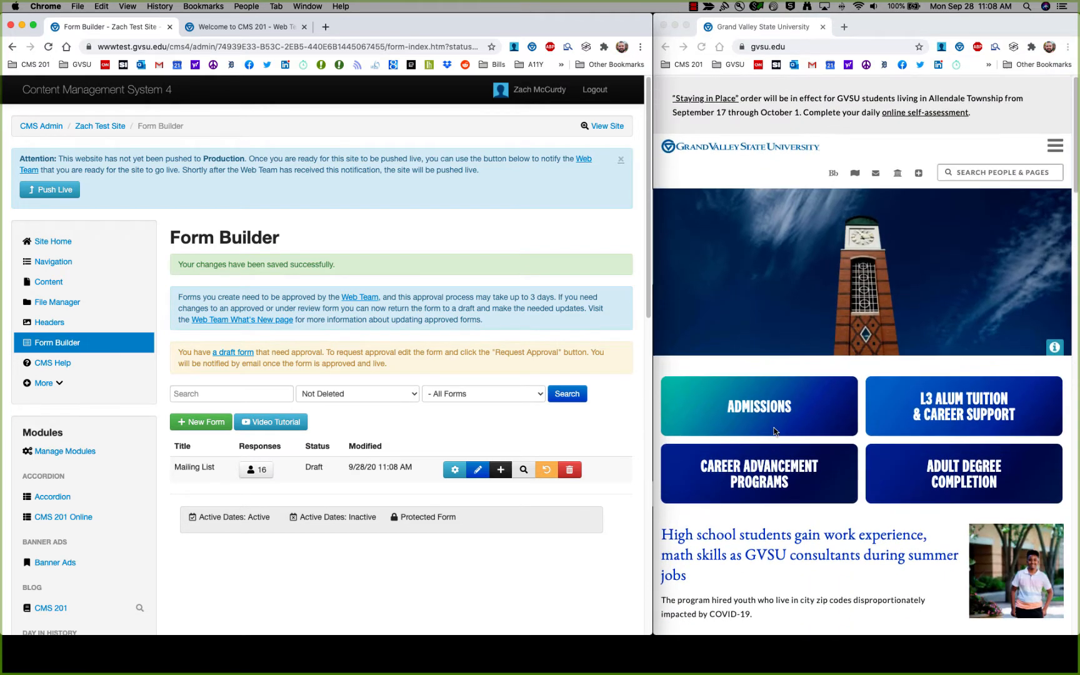
left_click(453, 469)
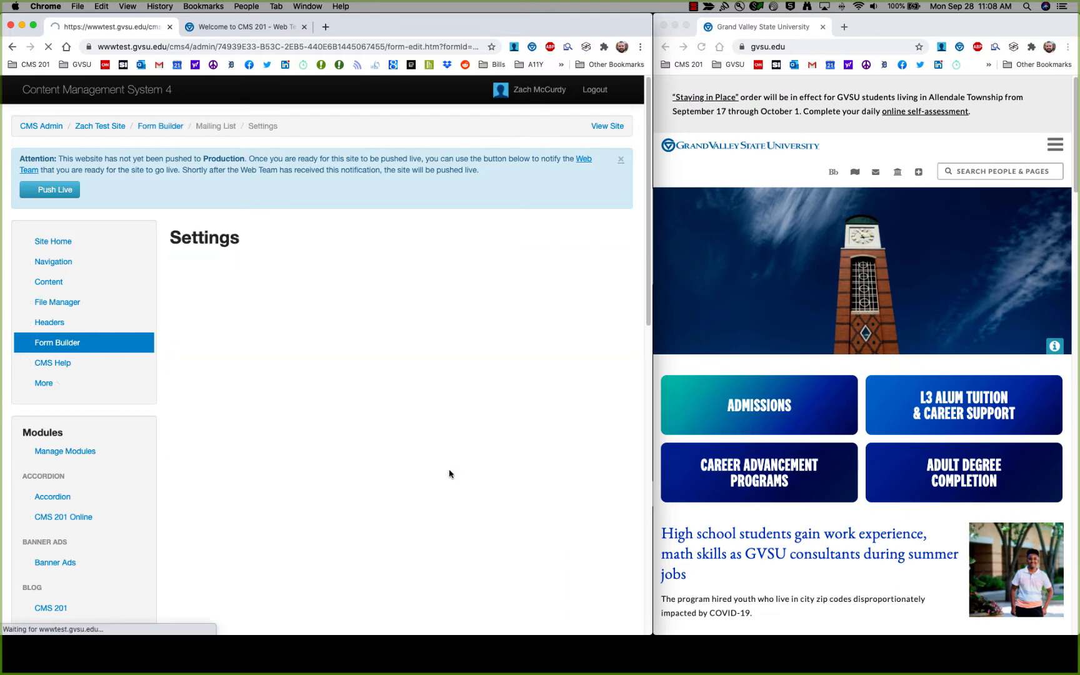
scroll(375, 425, "down", 4)
scroll(379, 431, "down", 9)
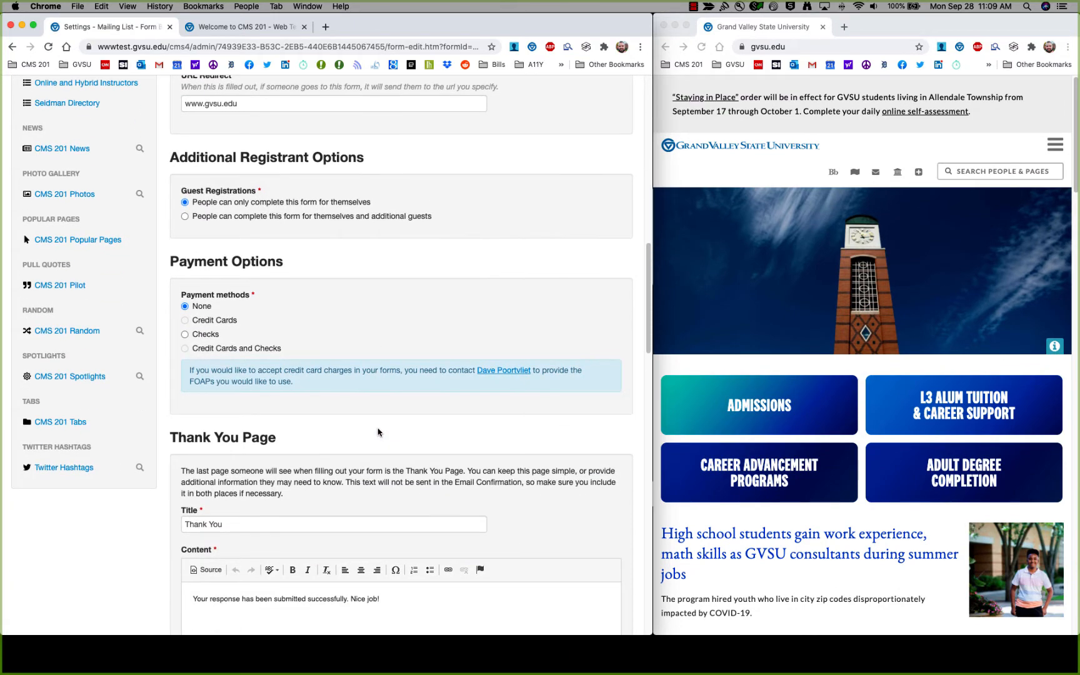
scroll(379, 430, "up", 3)
left_click_drag(275, 303, 101, 292)
key("BackSpace")
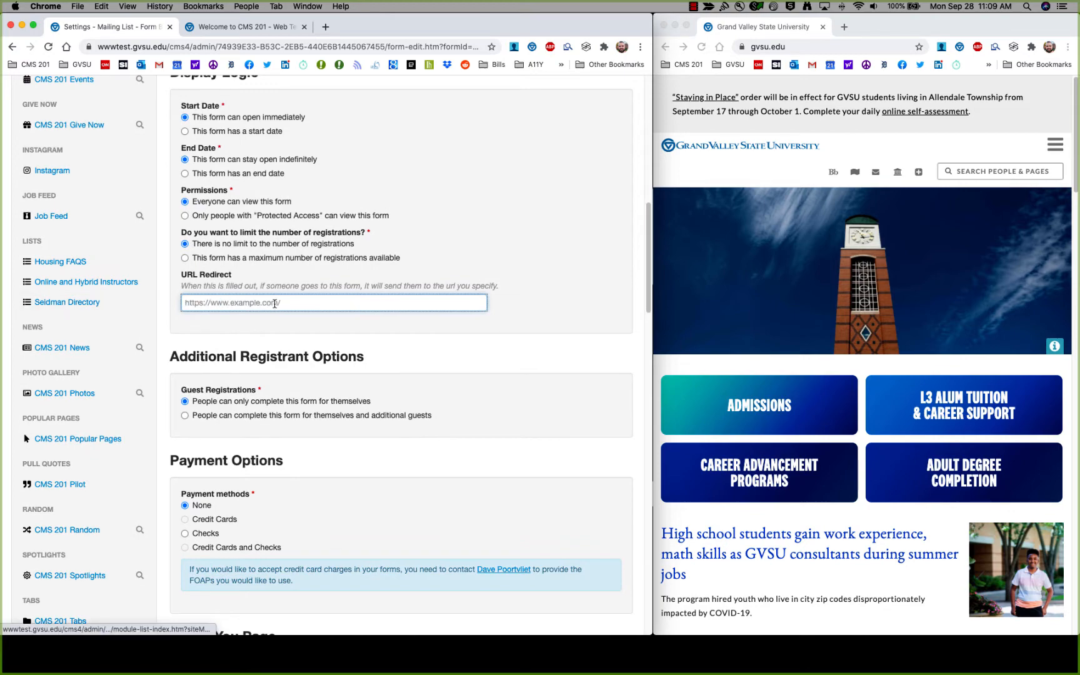
scroll(325, 390, "down", 8)
scroll(325, 390, "down", 8)
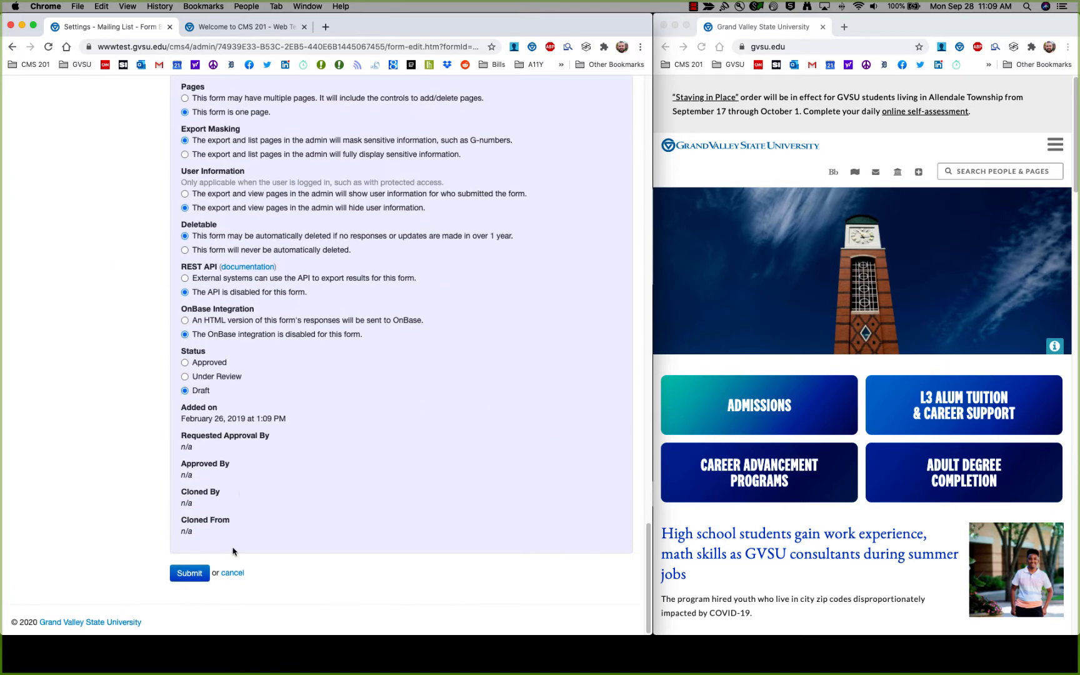
left_click(188, 576)
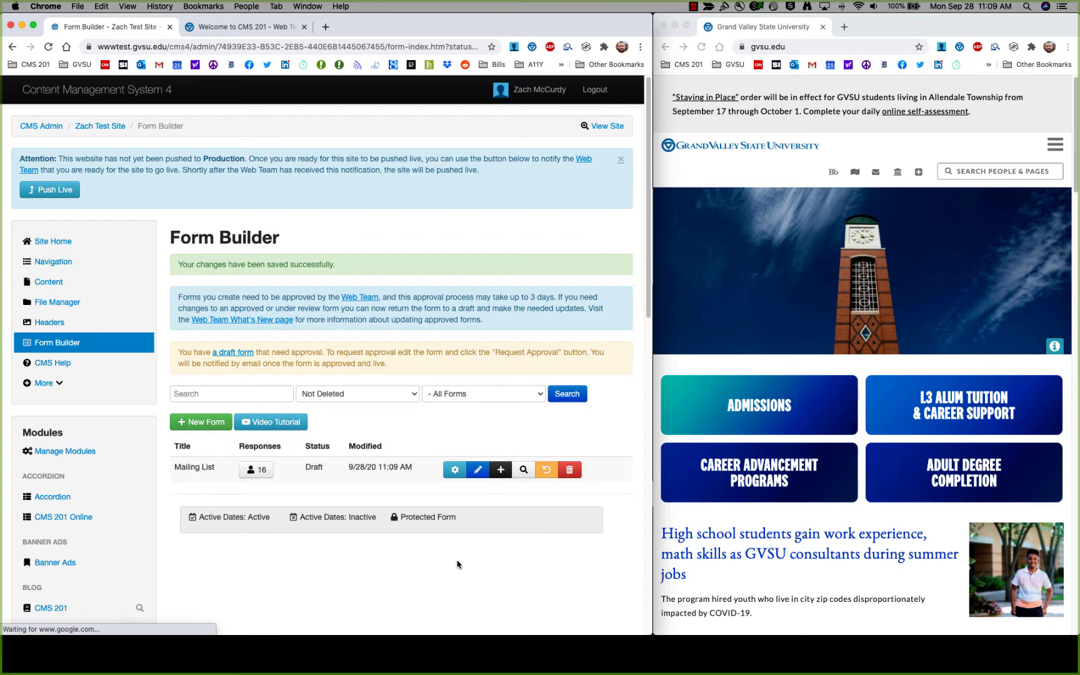
left_click(664, 47)
left_click(701, 46)
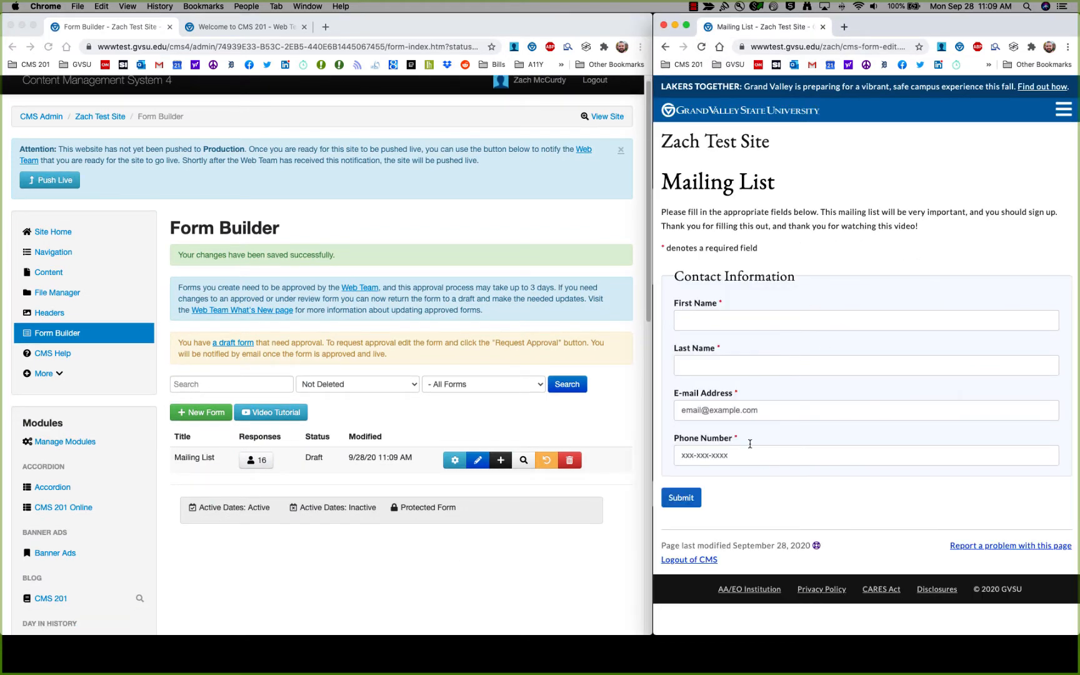
Let registrants add up to 3 additional guests on the Mailing List form.
left_click(454, 460)
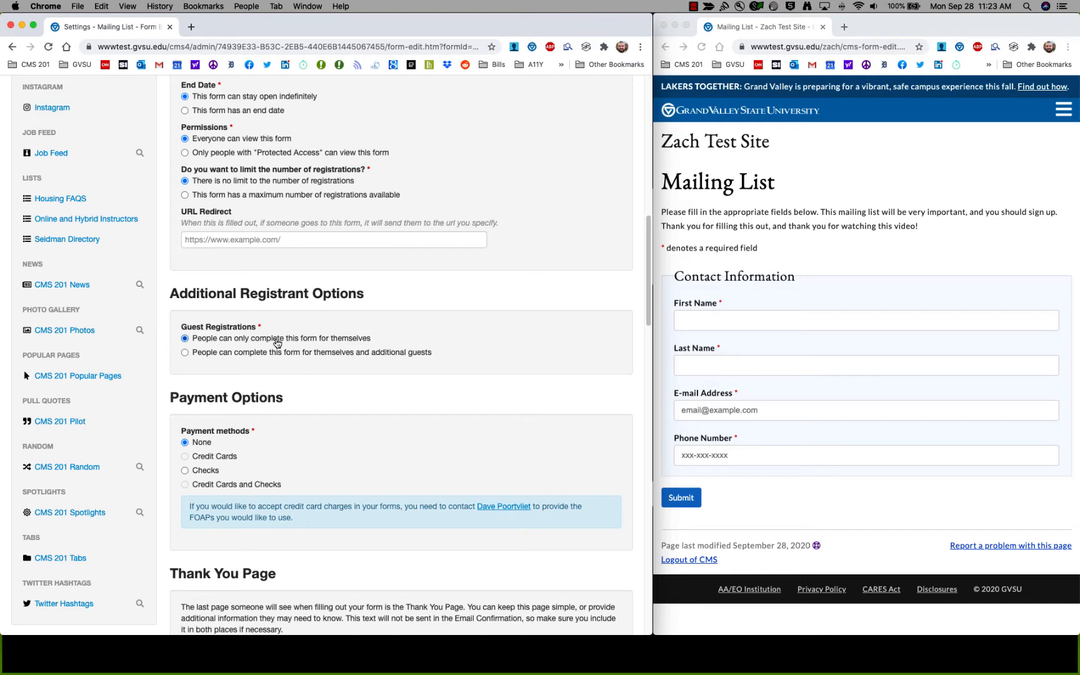
left_click(200, 354)
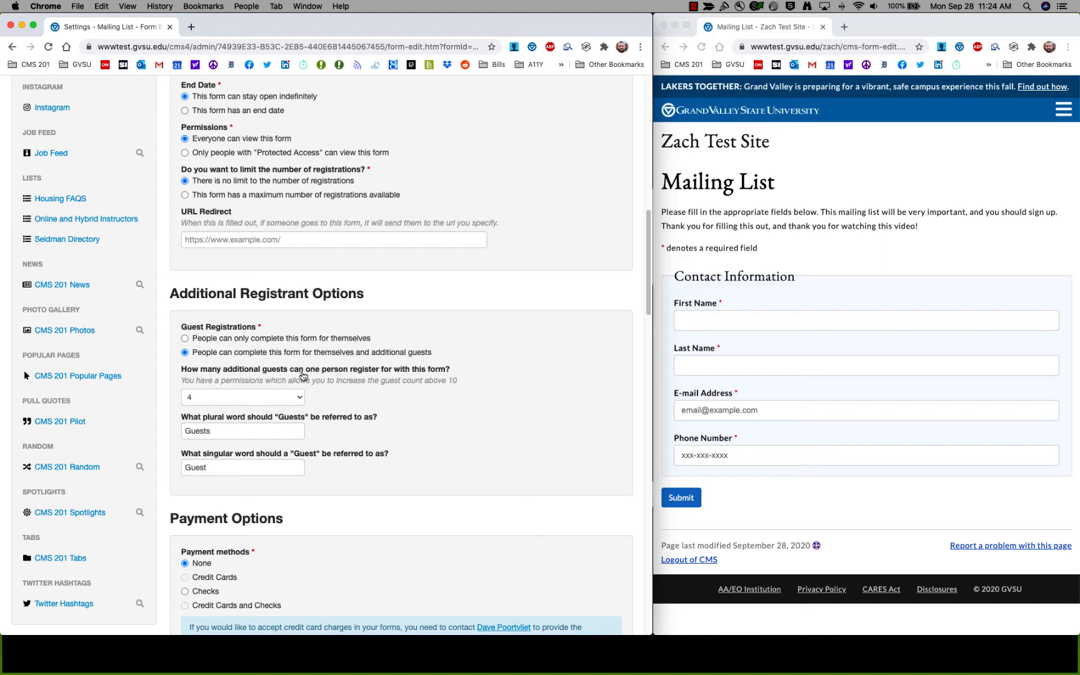
left_click(292, 399)
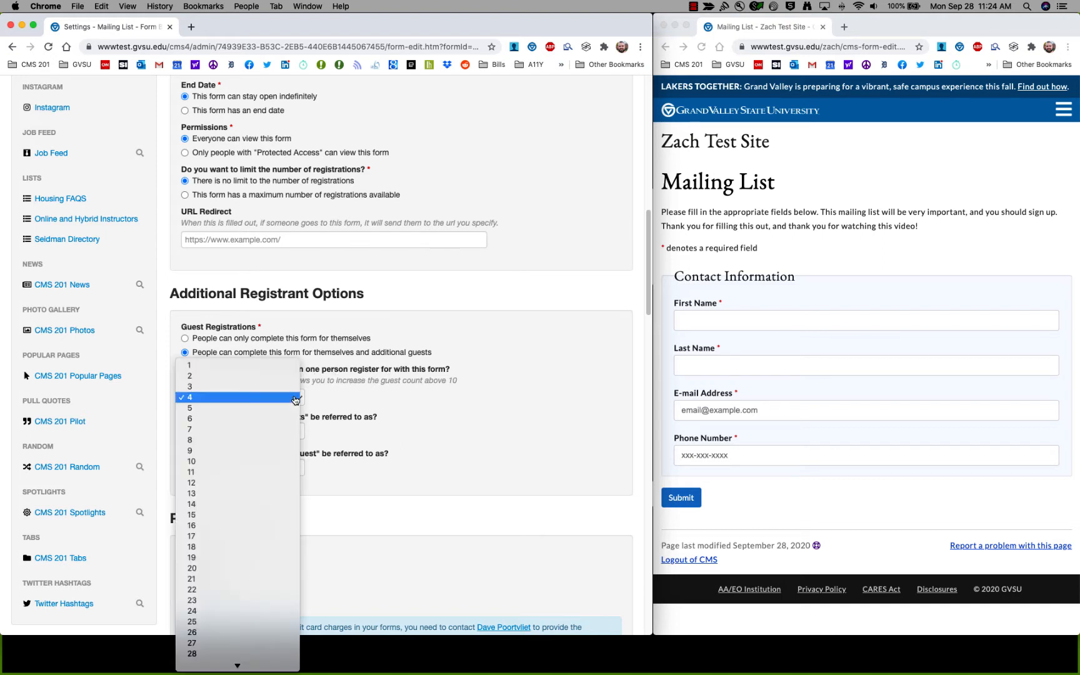
left_click(272, 391)
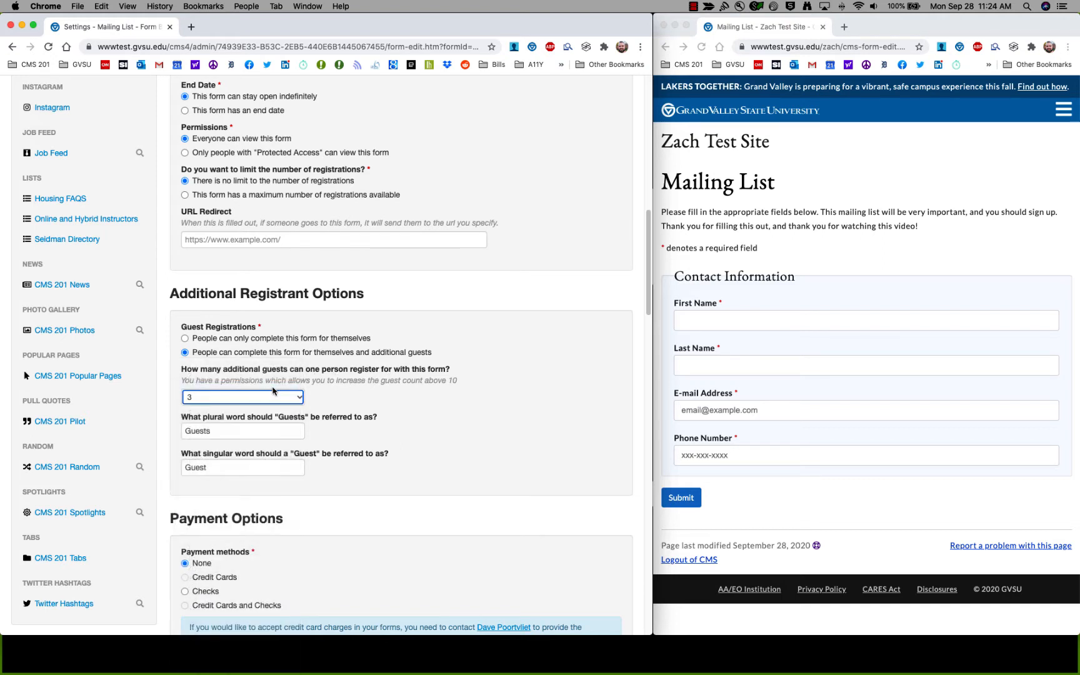
Rename guests to 'Golfers' (plural) and 'Golfer' (singular) and save the settings.
left_click(362, 420)
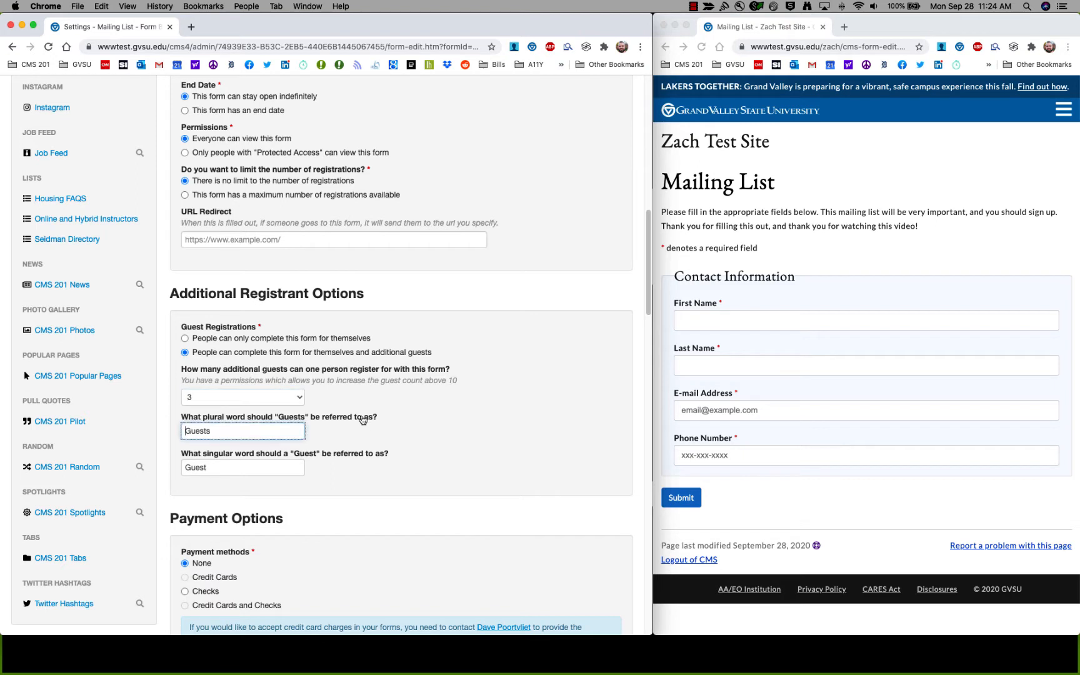
double_click(266, 431)
type("Golfer")
key("Tab")
type("Gol")
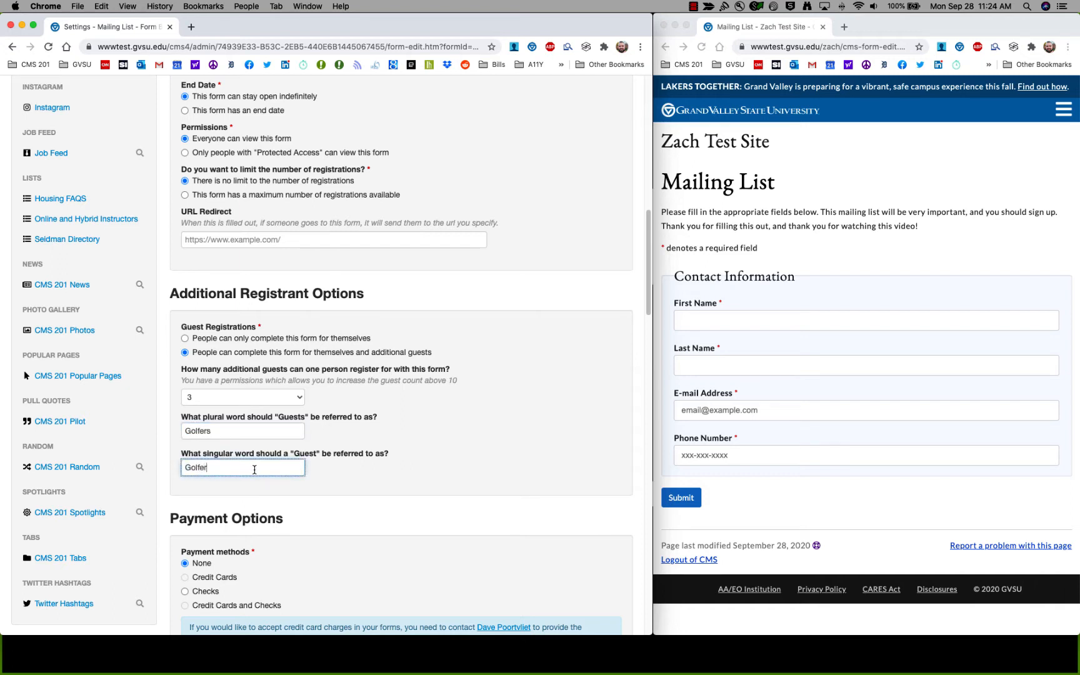
scroll(252, 467, "down", 1)
scroll(290, 465, "down", 15)
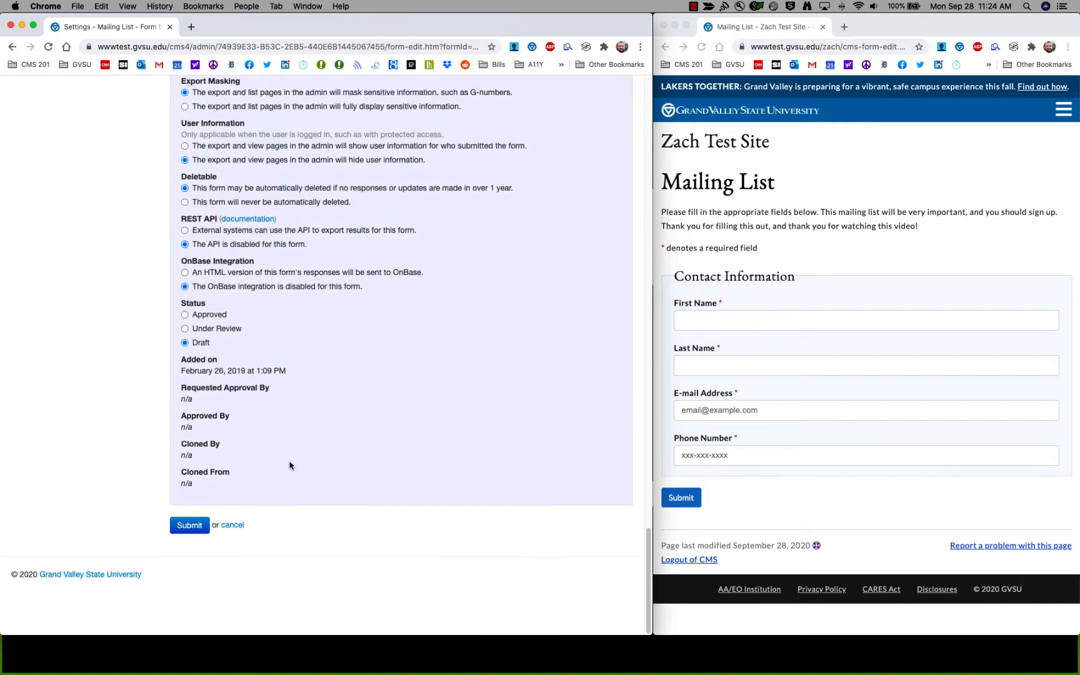
left_click(185, 576)
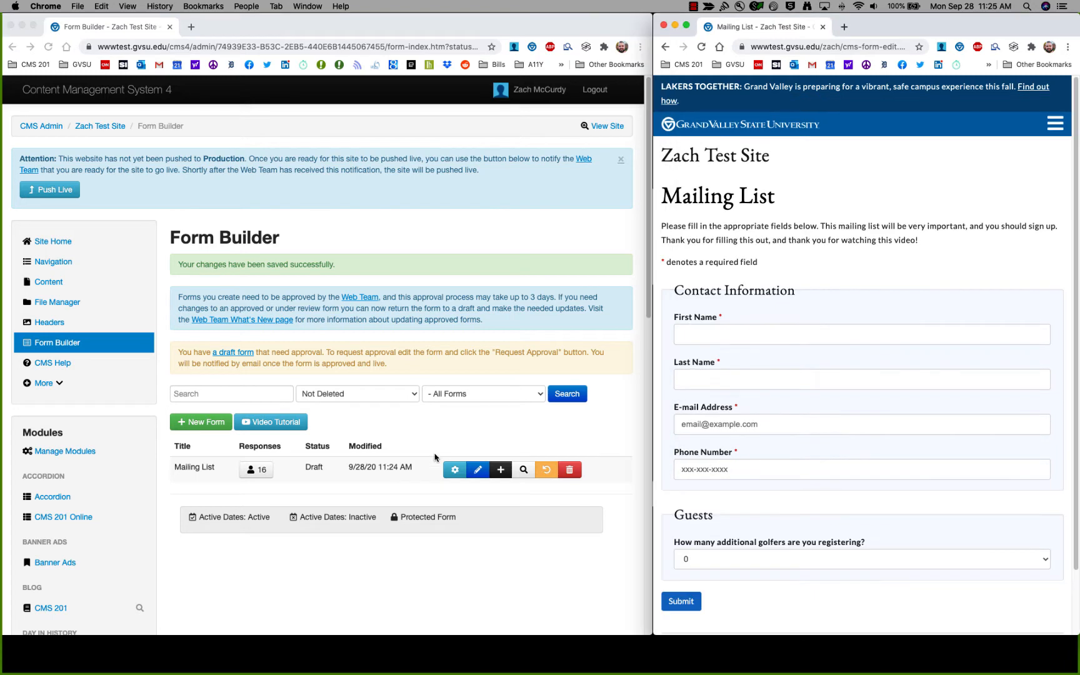
Check the Guests heading on the live form, then reopen the Mailing List settings down to Payment Options.
scroll(790, 293, "down", 3)
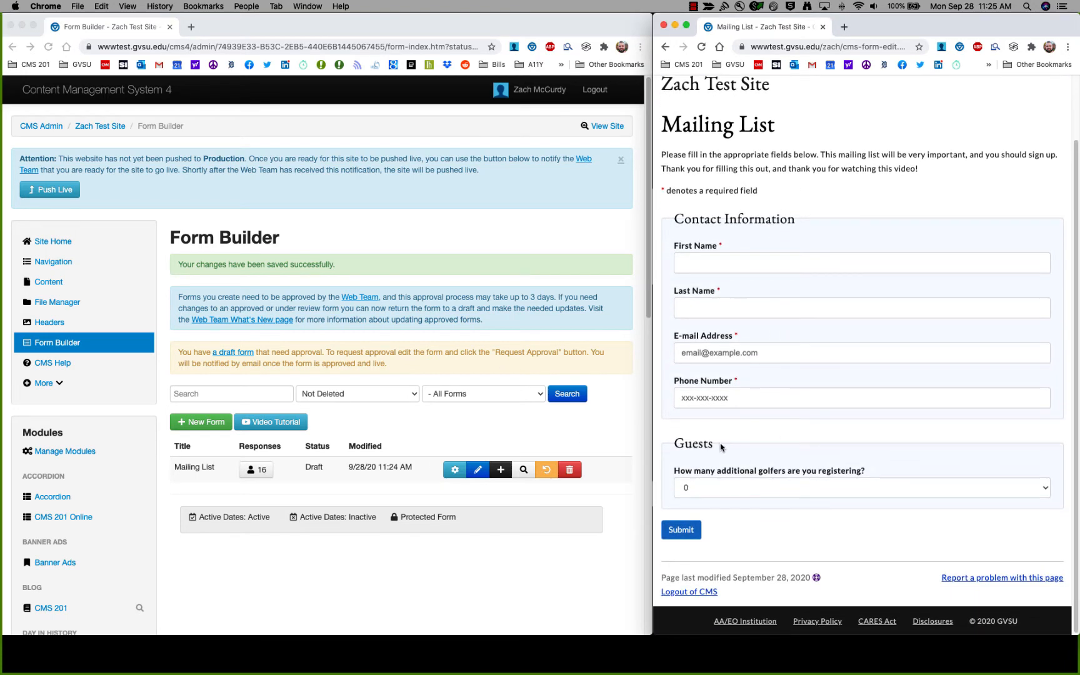
left_click_drag(674, 447, 753, 448)
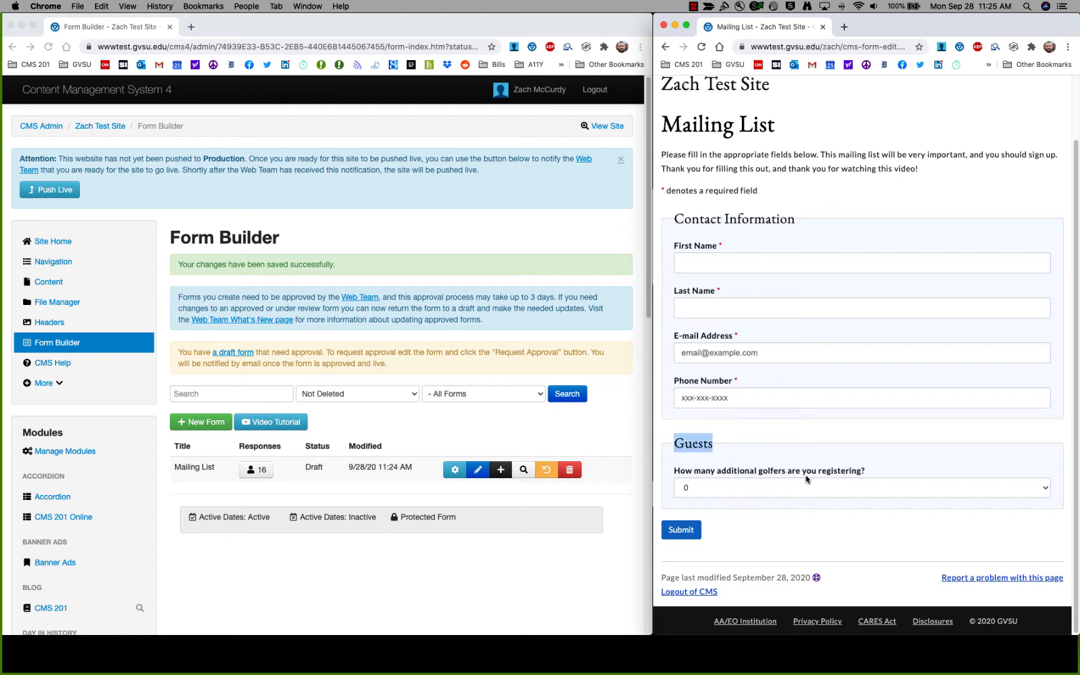
left_click(453, 470)
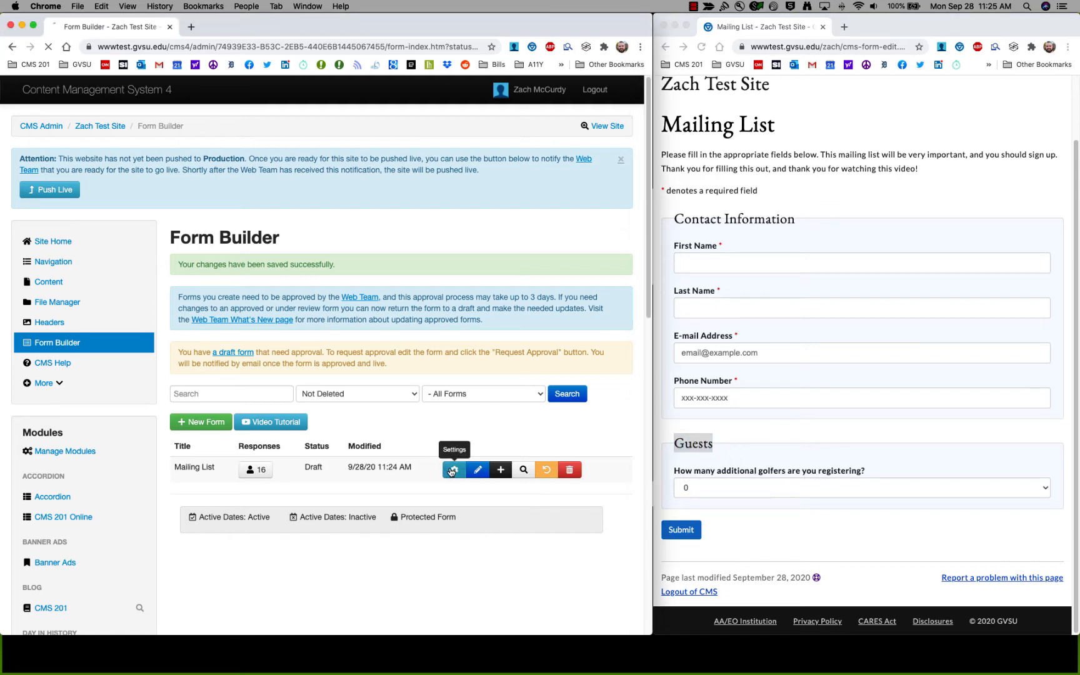
scroll(436, 474, "down", 15)
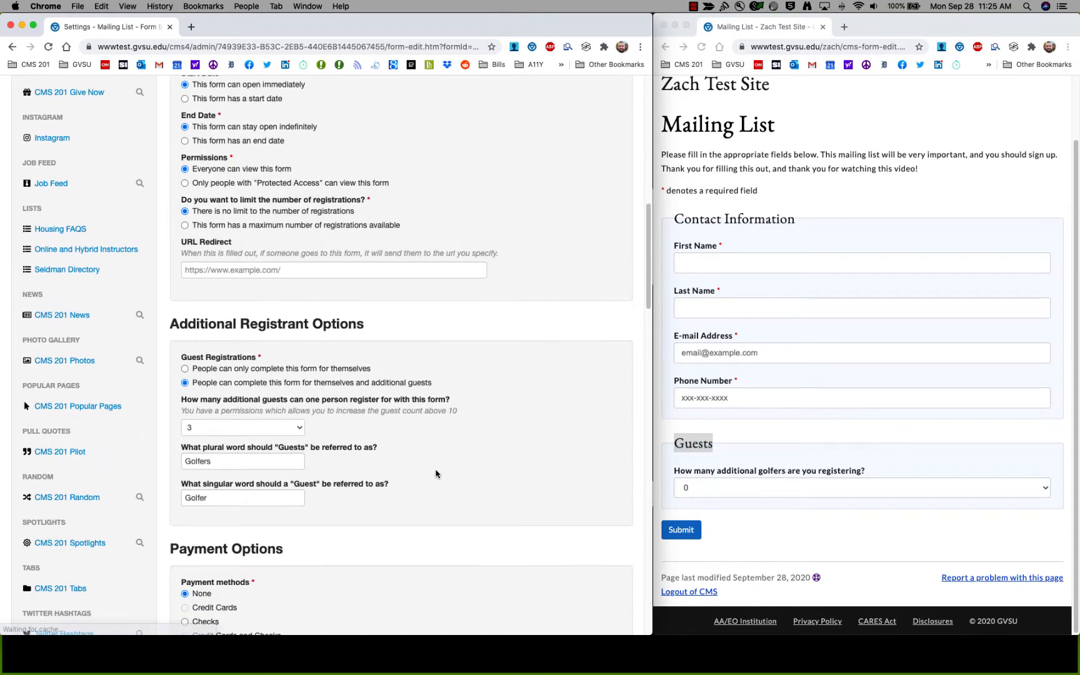
scroll(435, 474, "down", 3)
scroll(434, 451, "down", 1)
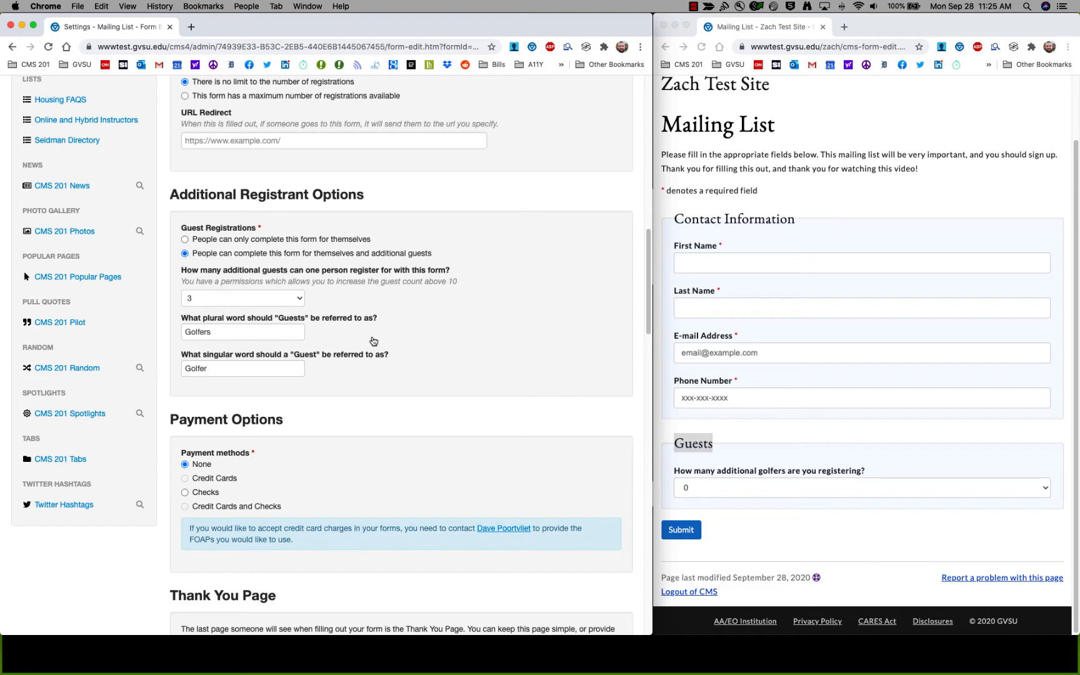
Choose one additional golfer from the live form's golfers dropdown.
left_click(916, 470)
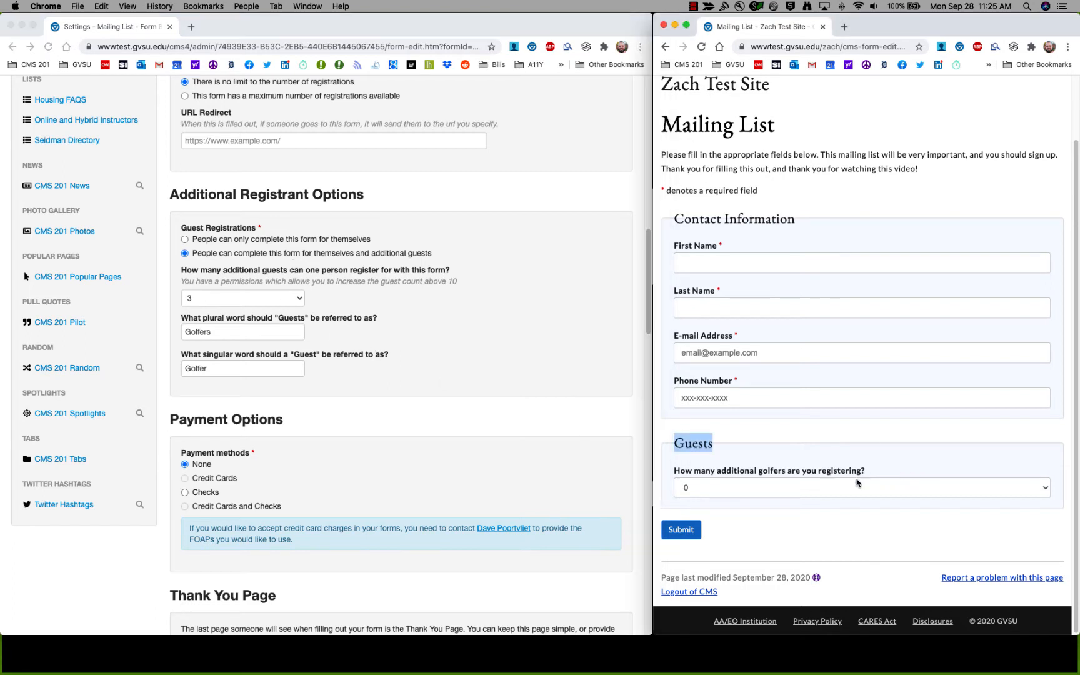
left_click(856, 484)
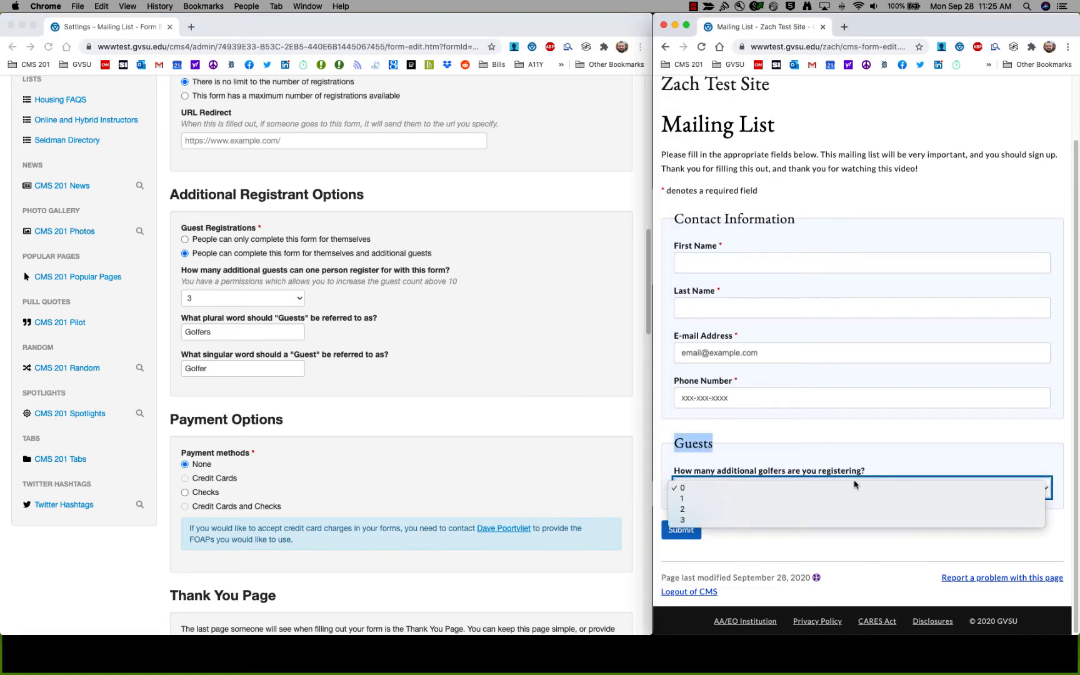
left_click(789, 501)
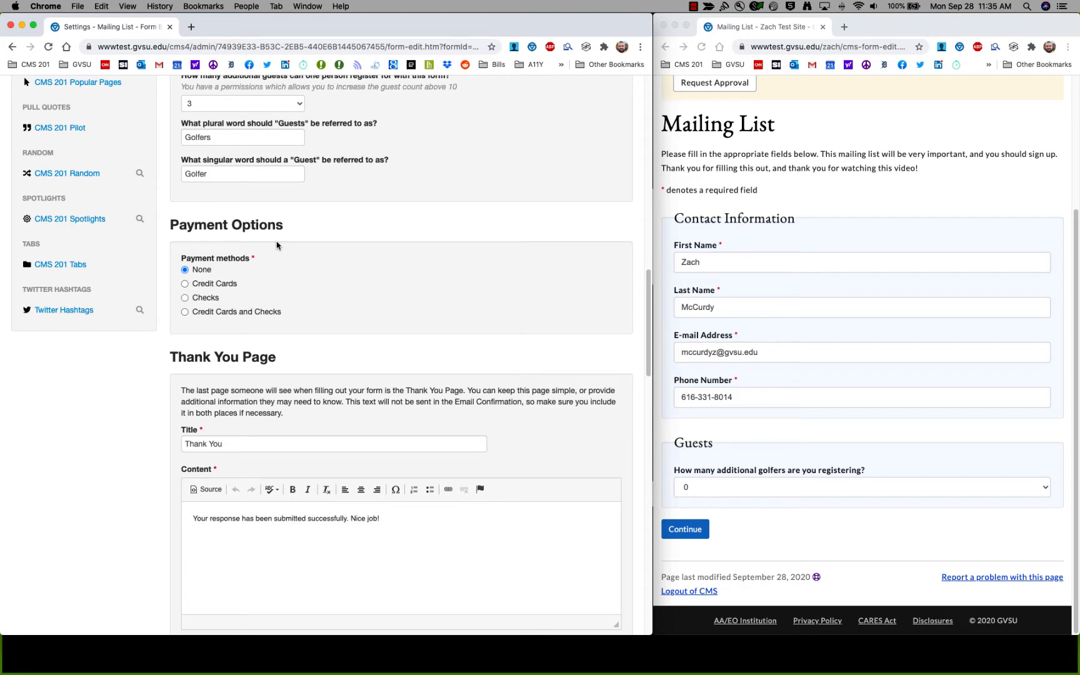
Accept payment by Credit Cards and Checks.
left_click(212, 285)
left_click(205, 300)
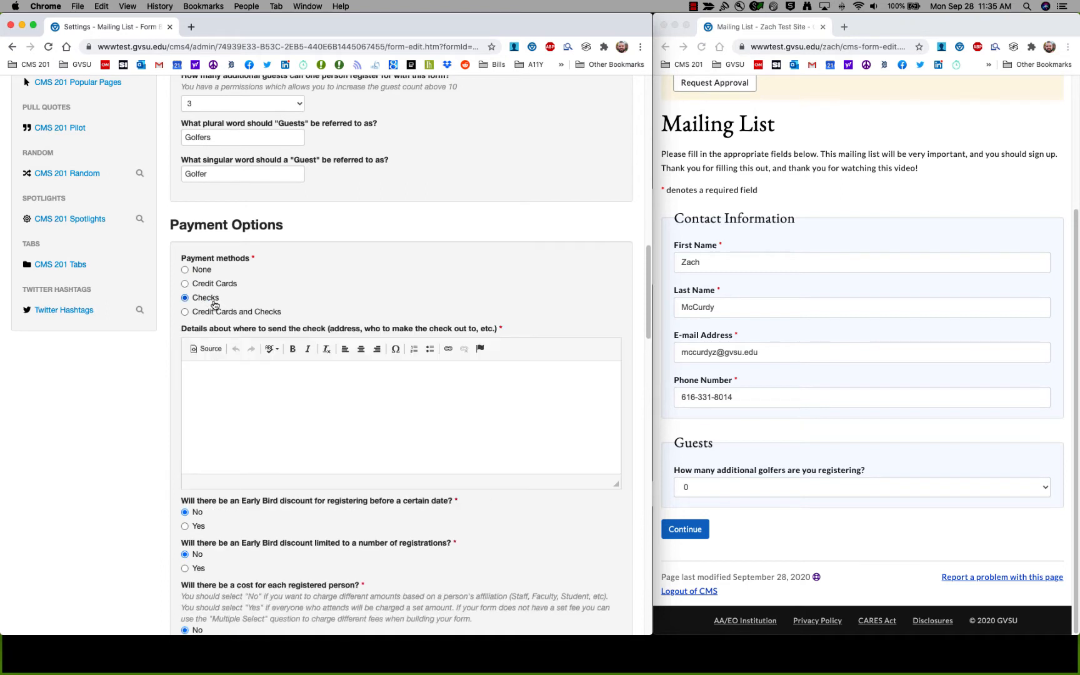
left_click(218, 314)
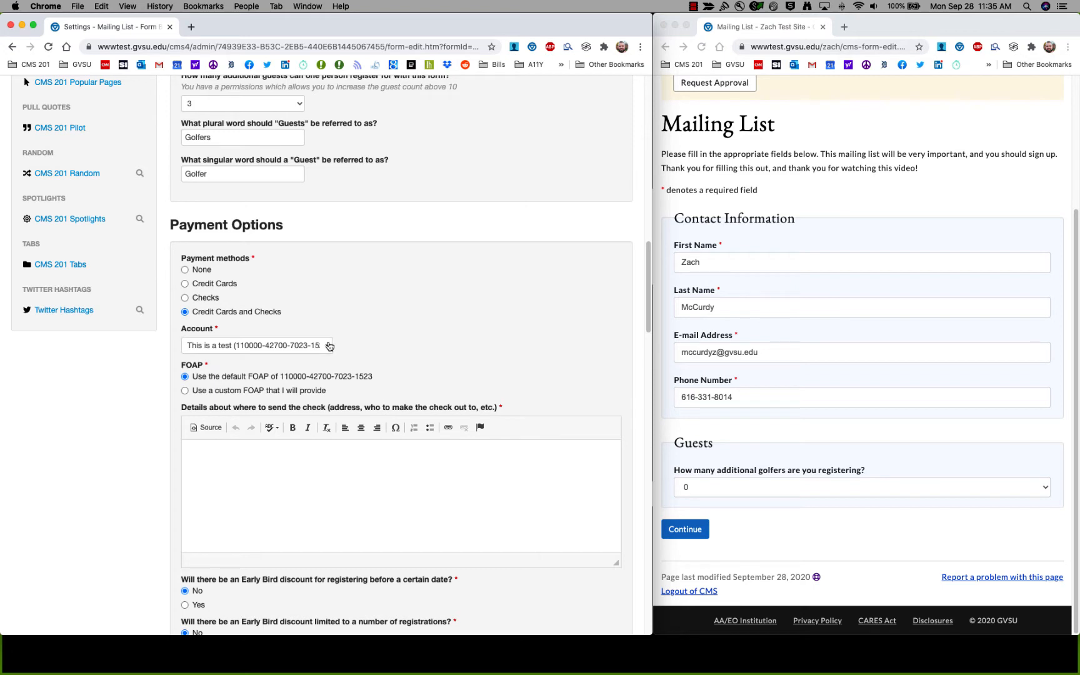
Keep the test account for payments and leave 'Use the default FOAP' selected.
scroll(325, 341, "down", 3)
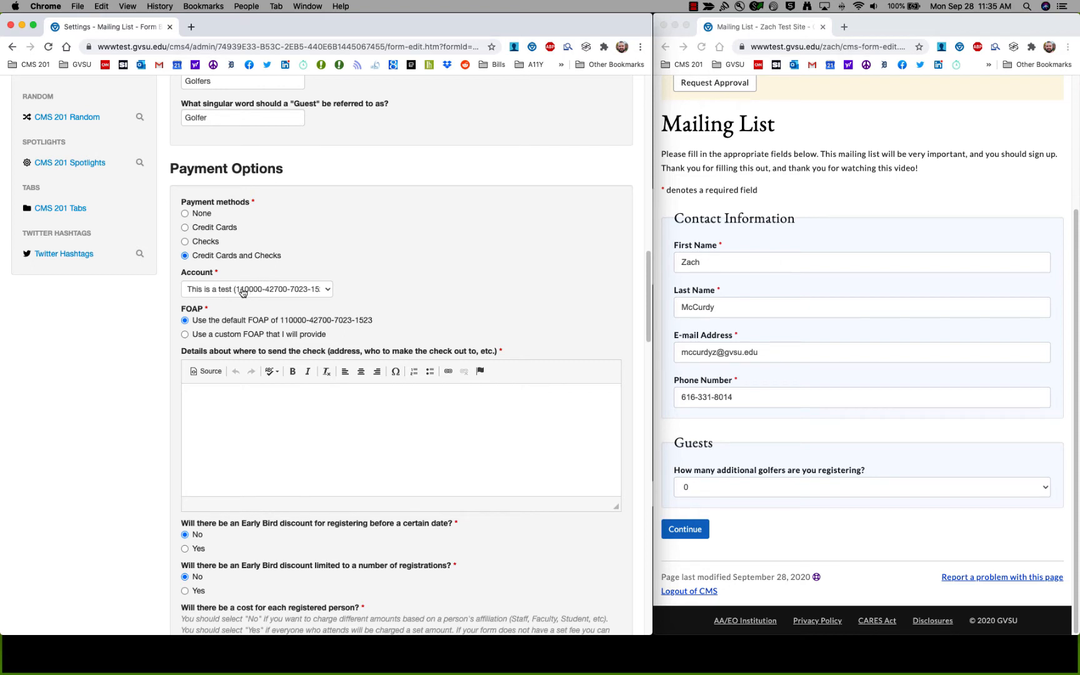
left_click(326, 291)
left_click(304, 291)
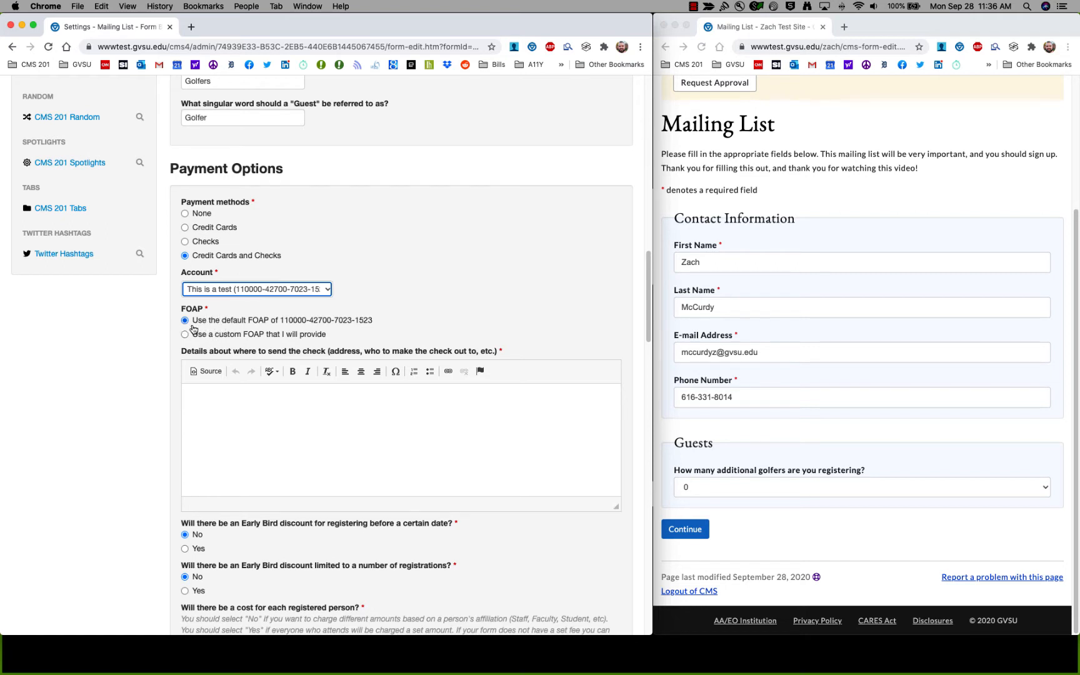
left_click(330, 324)
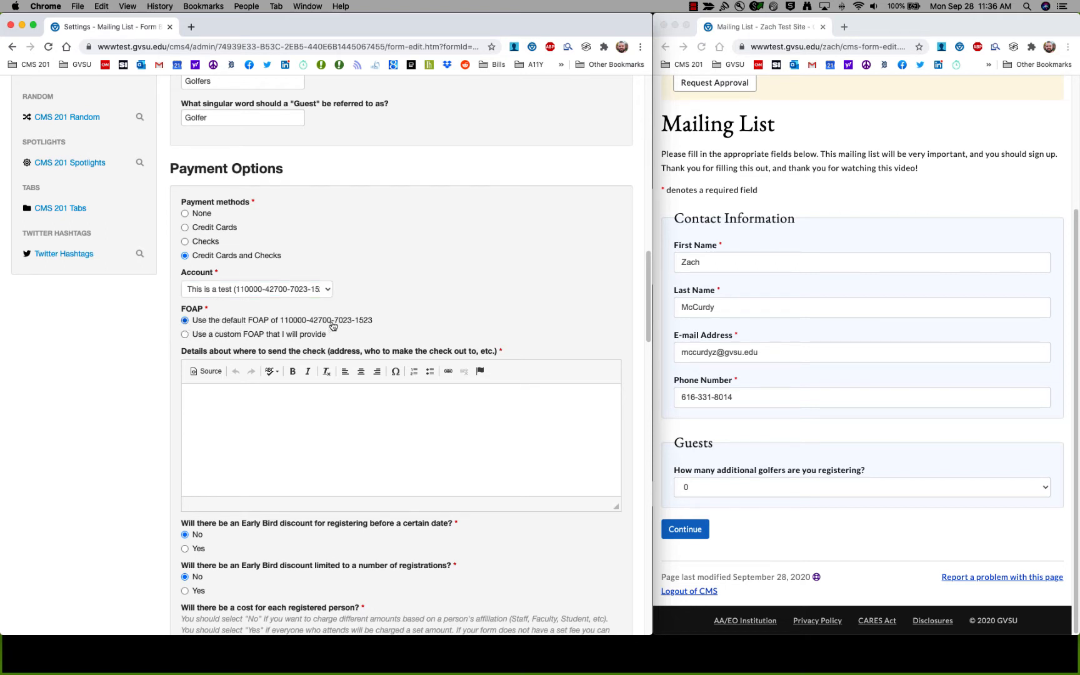
scroll(333, 325, "up", 1)
left_click(210, 341)
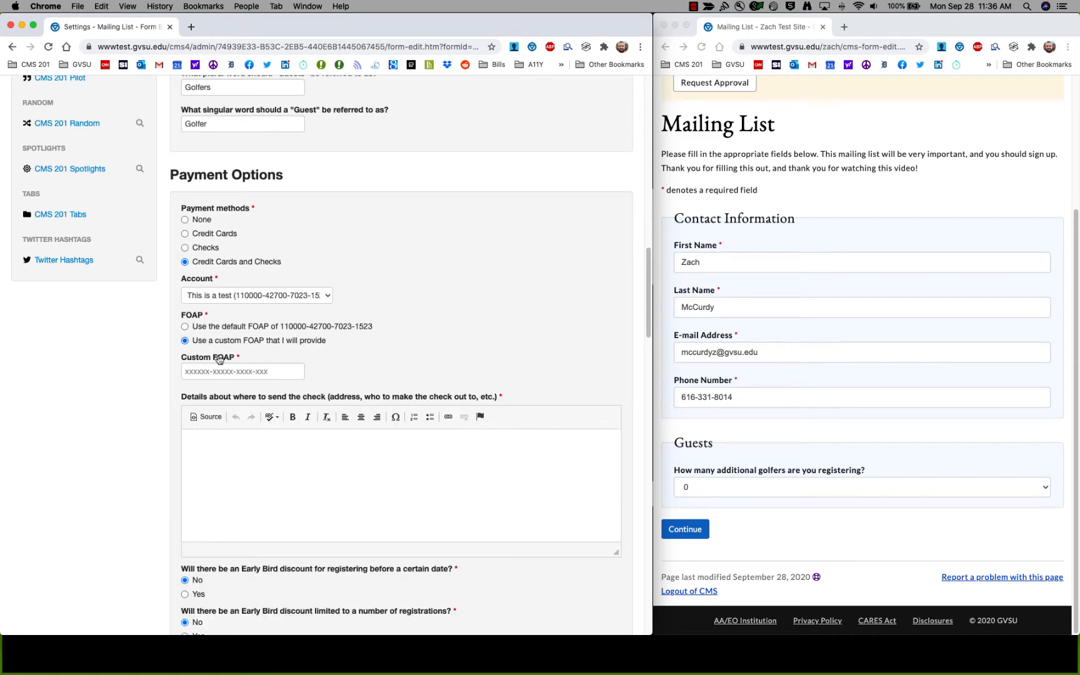
left_click(220, 371)
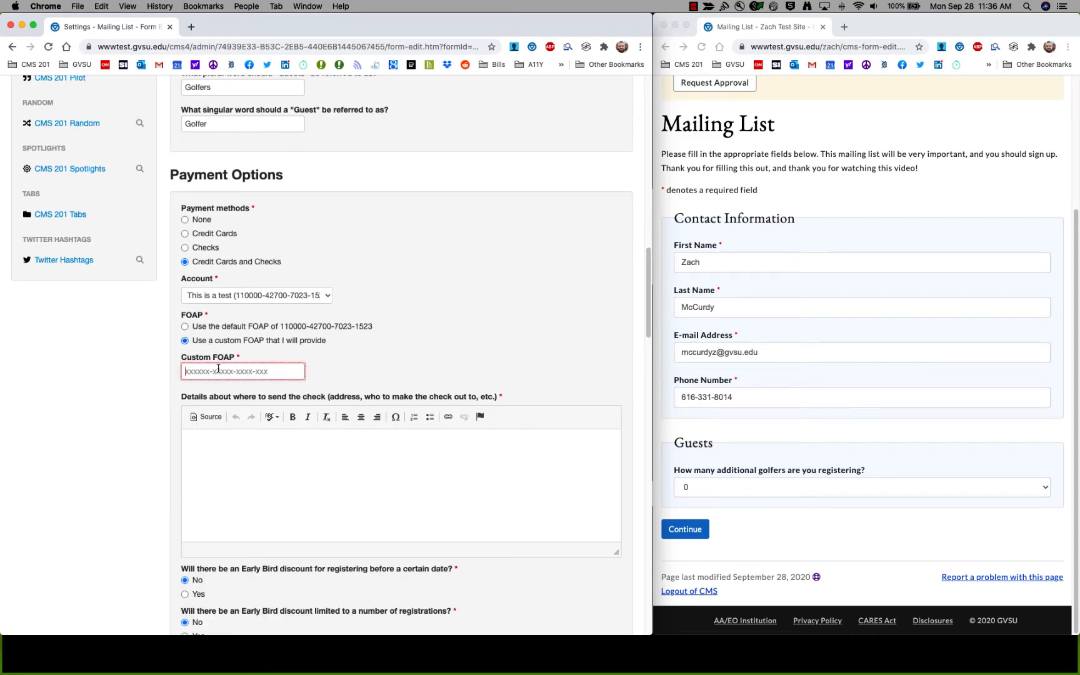
left_click(218, 328)
scroll(95, 348, "down", 1)
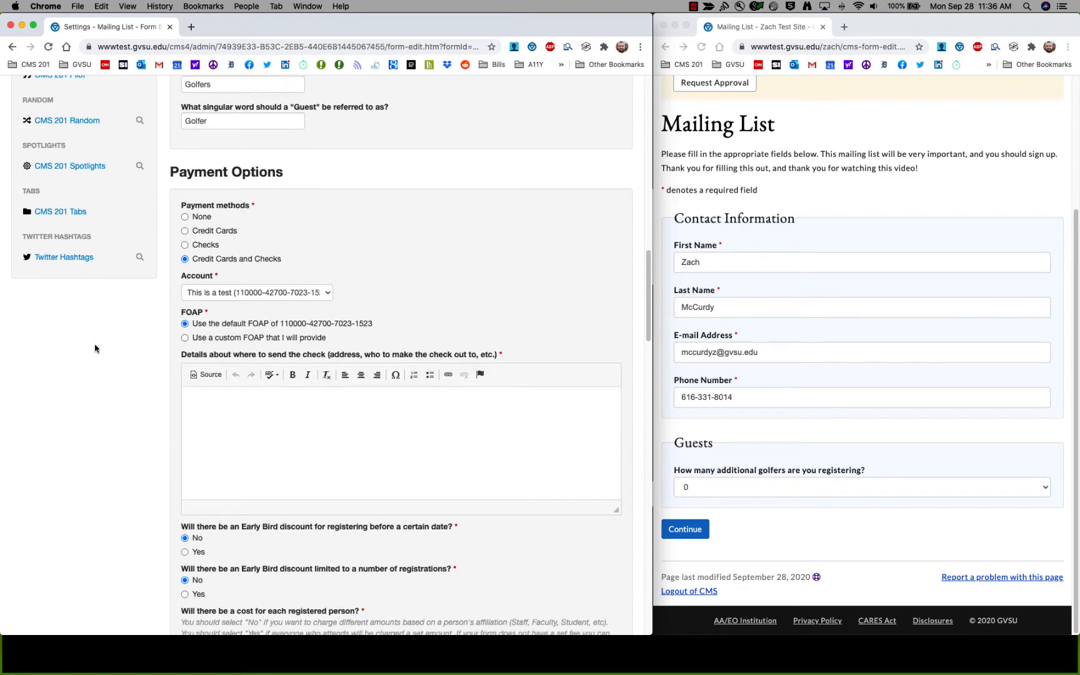
scroll(95, 349, "down", 4)
scroll(157, 295, "up", 2)
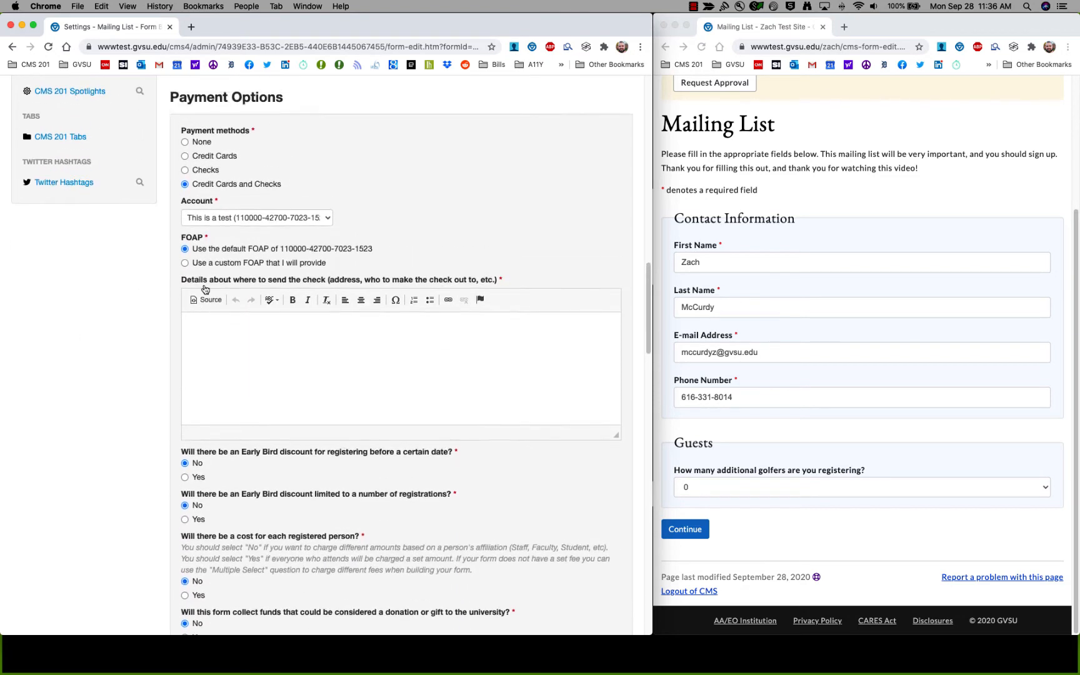
Paste the university's mailing address into the check details, keeping Credit Cards and Checks selected.
left_click(251, 327)
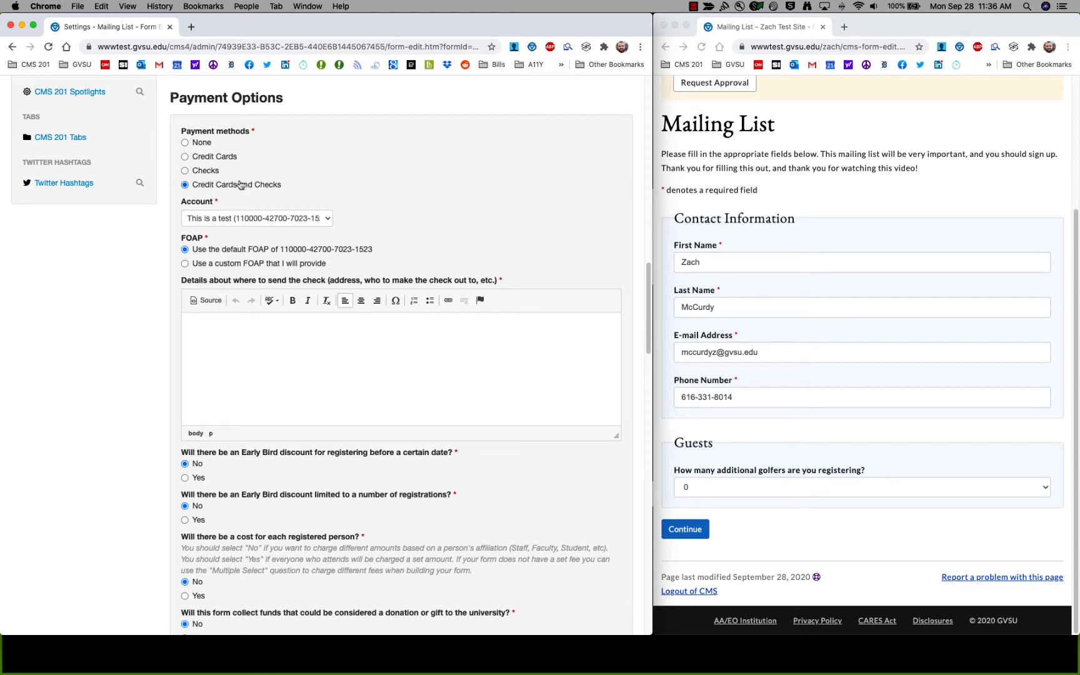
left_click(201, 171)
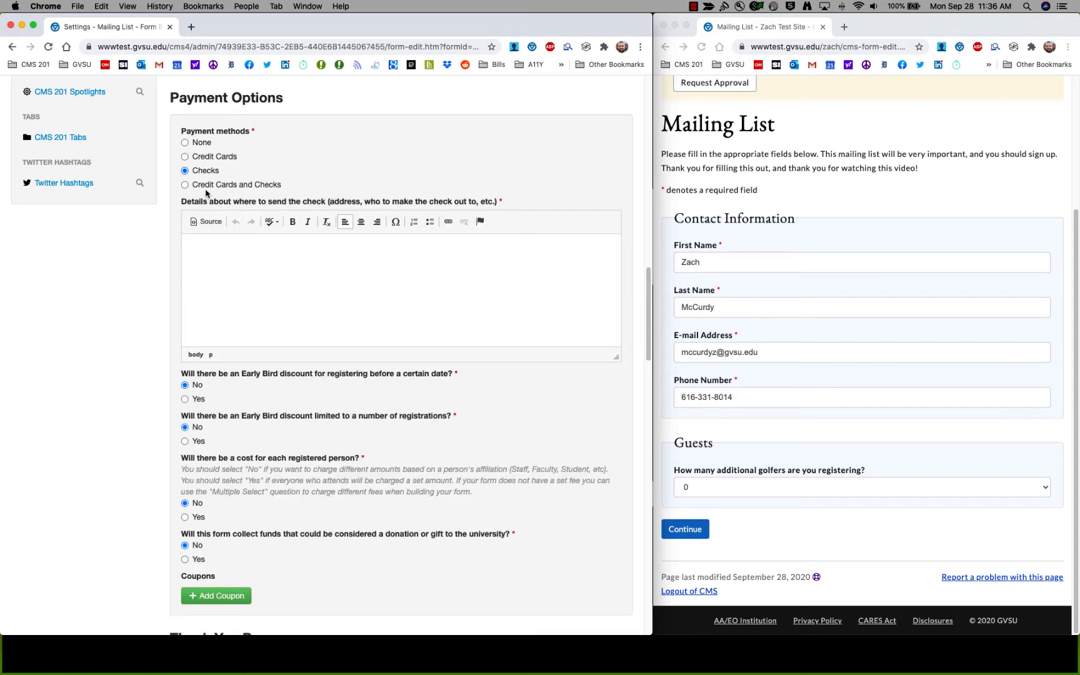
left_click(205, 185)
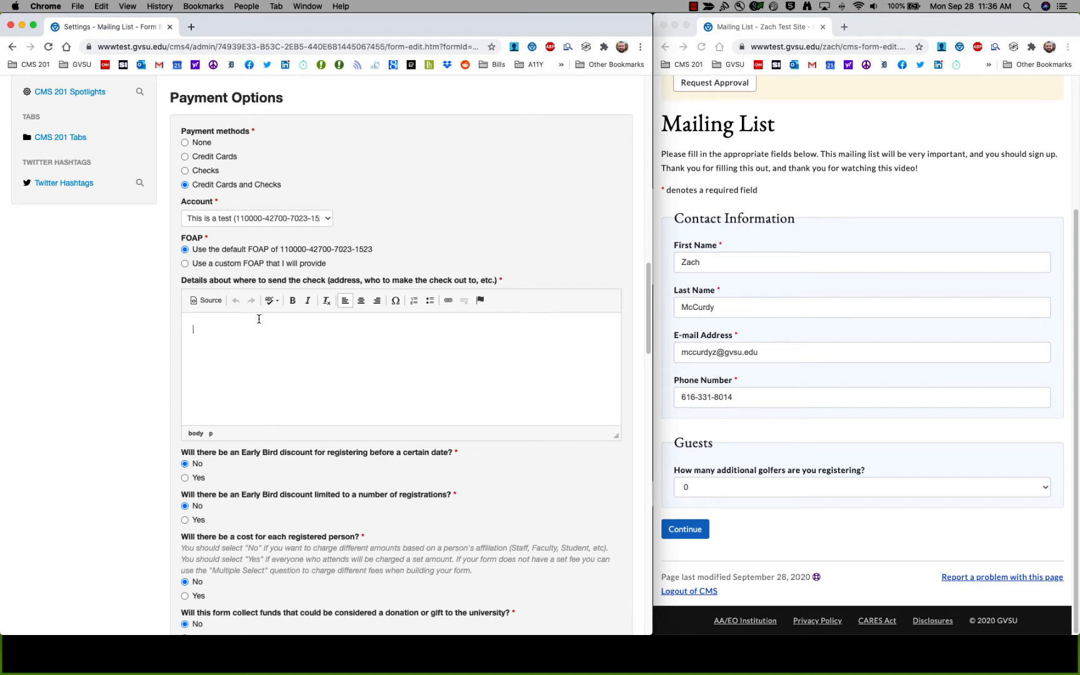
type("Grand Valley State University 2090 James H. Zumberge Hall 1 Campus Drive Allendale, MI 49401")
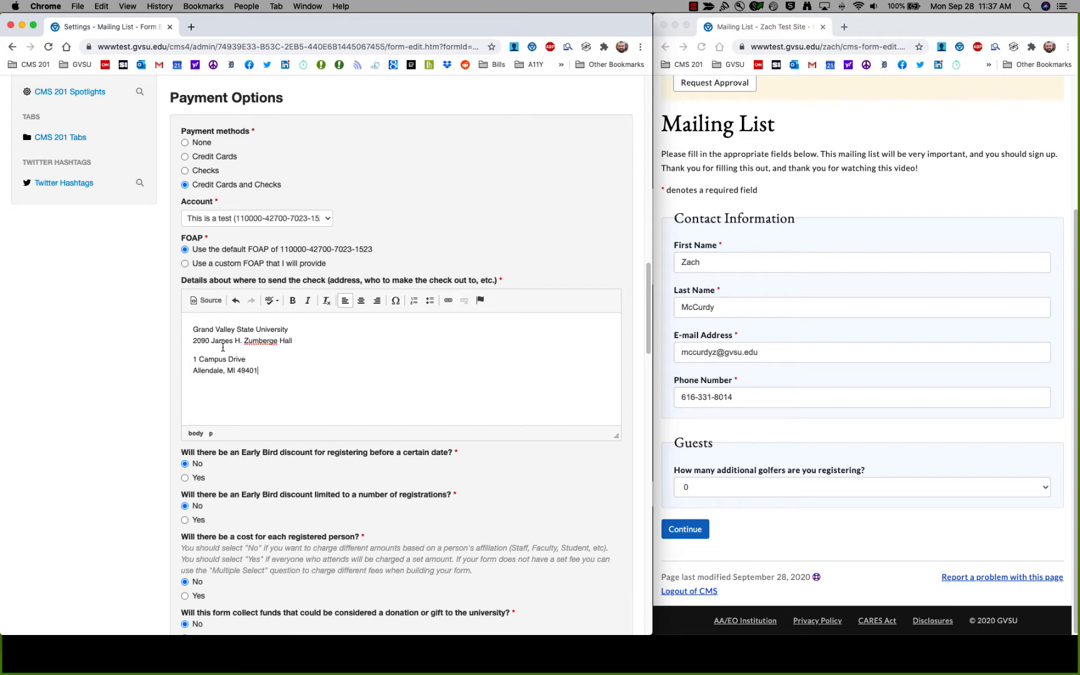
scroll(223, 348, "down", 4)
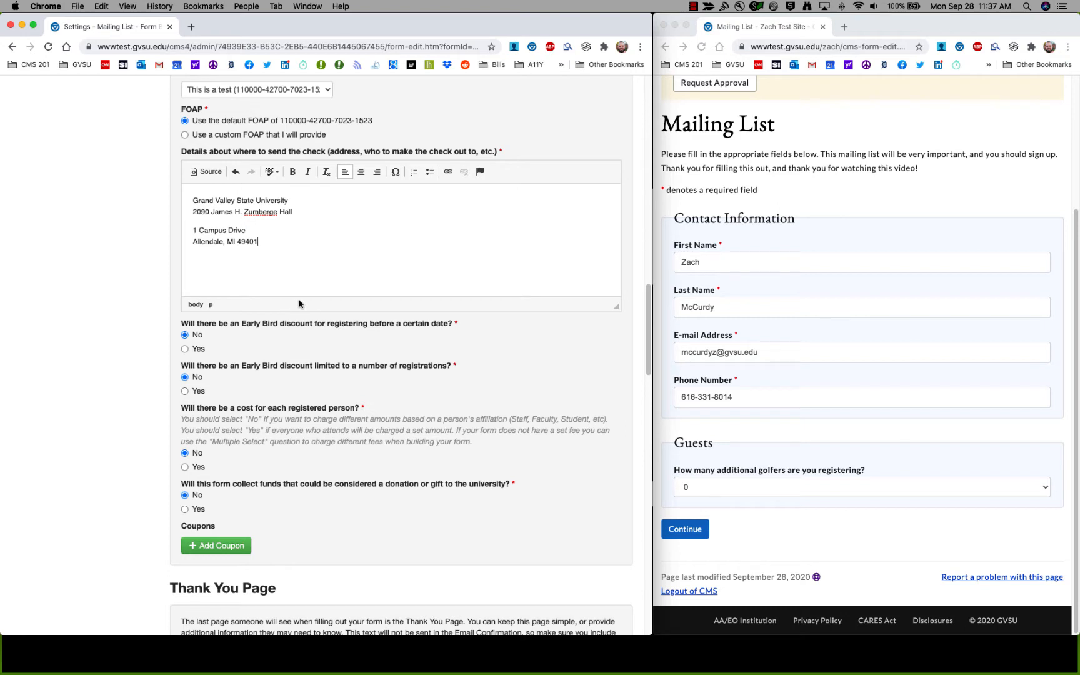
Turn on the date-based Early Bird discount with a 10/15/2020 cutoff date.
left_click(195, 350)
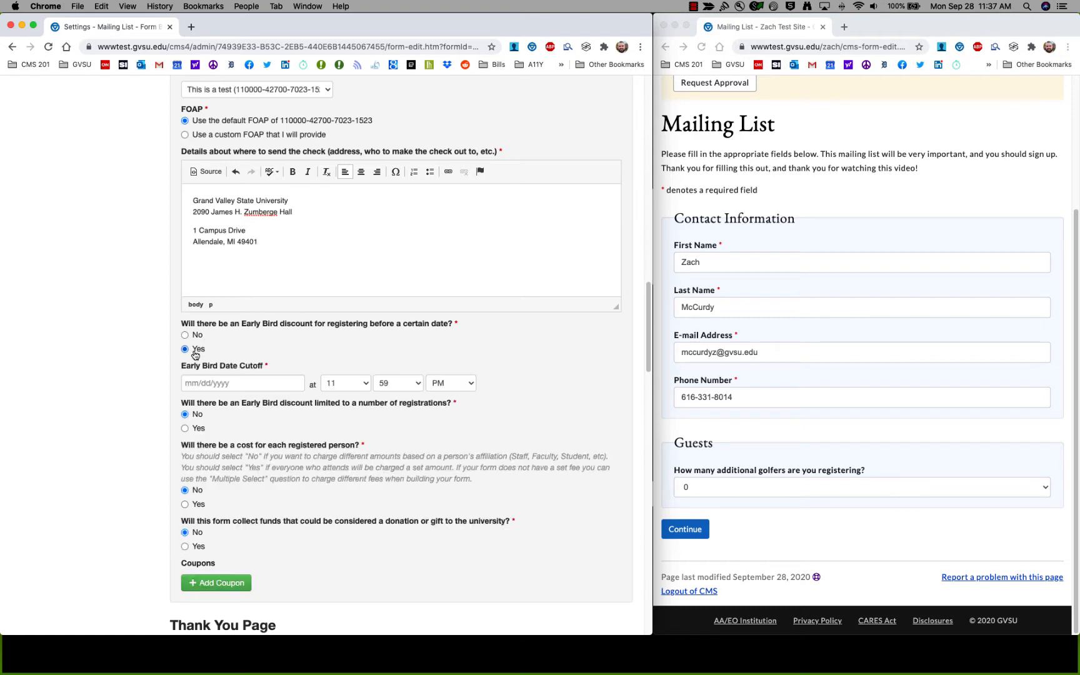
left_click(238, 385)
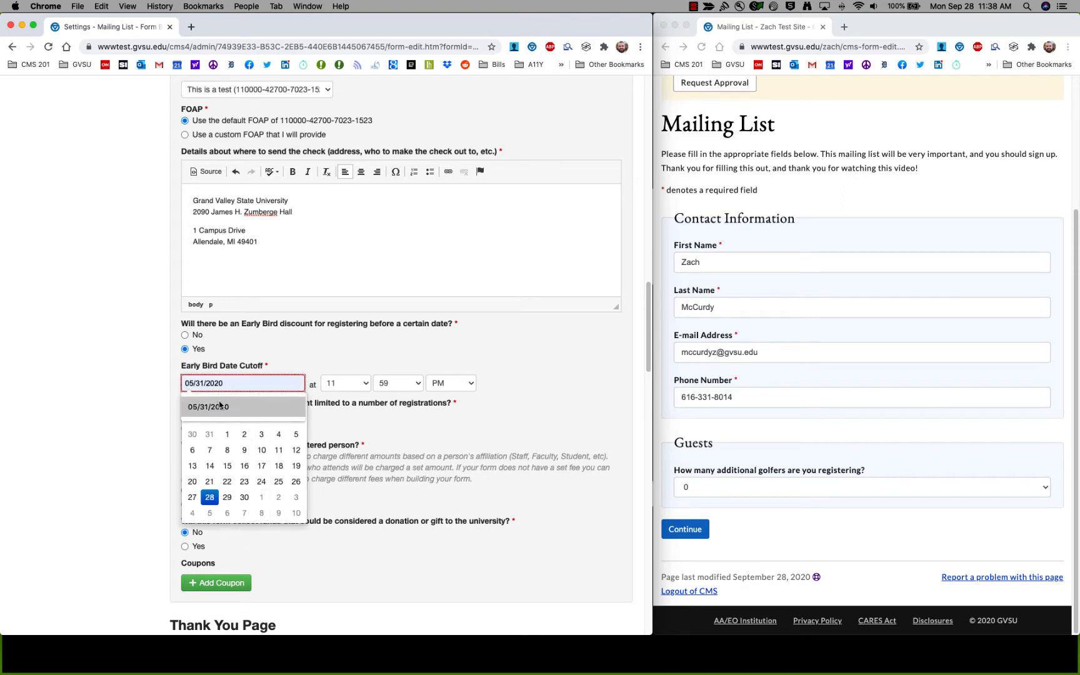
type("10/1")
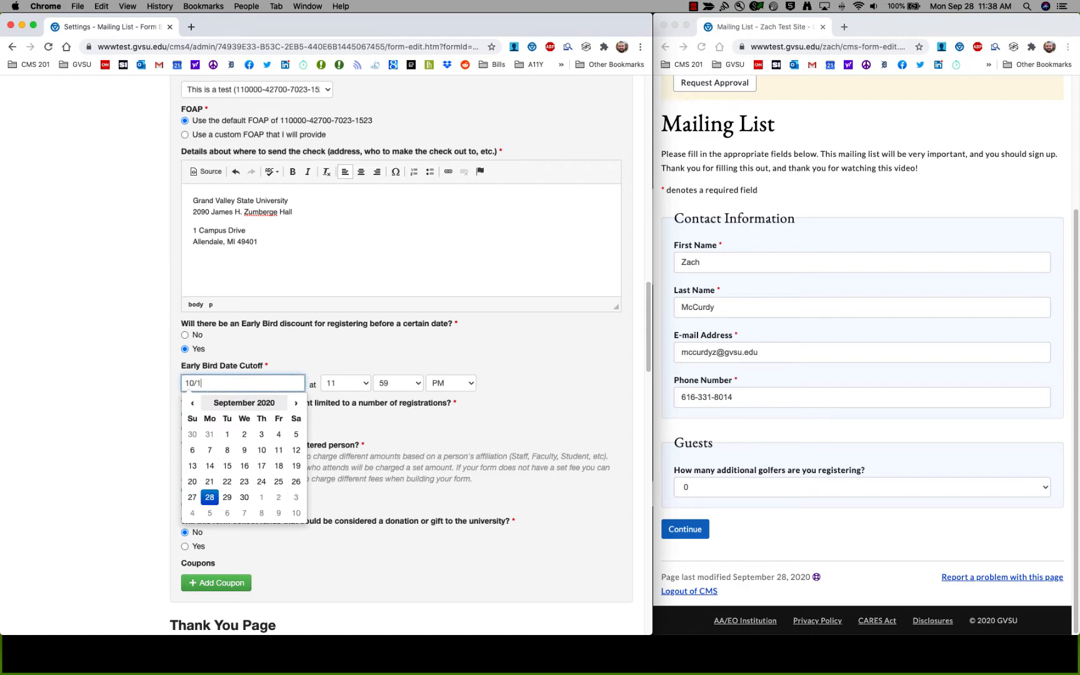
type("5/2020")
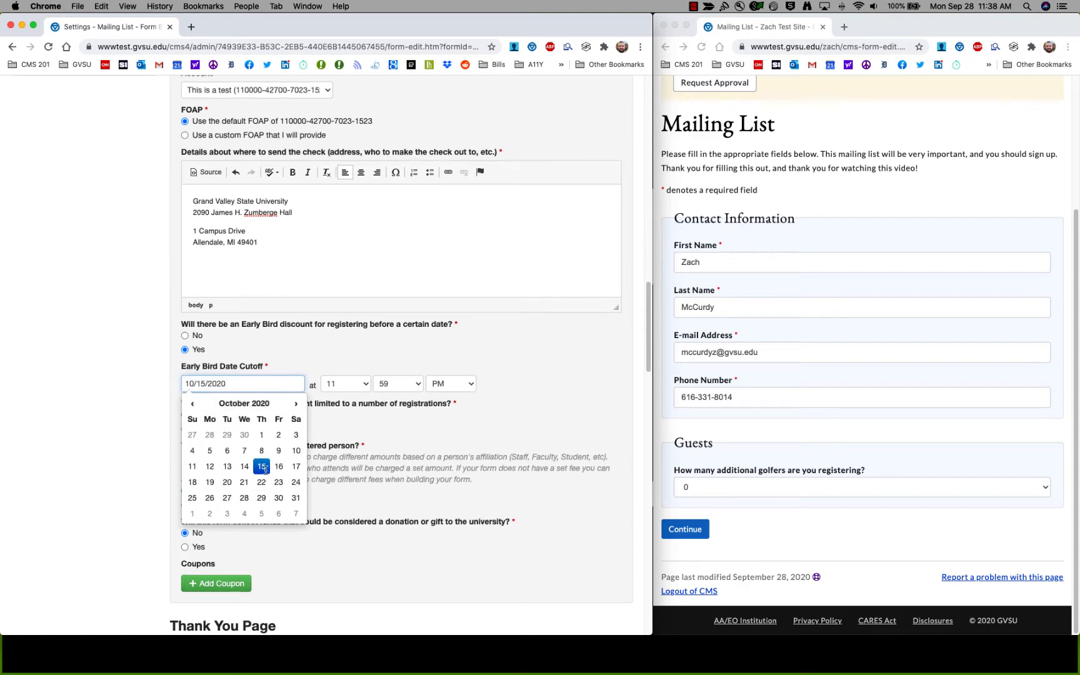
left_click(261, 468)
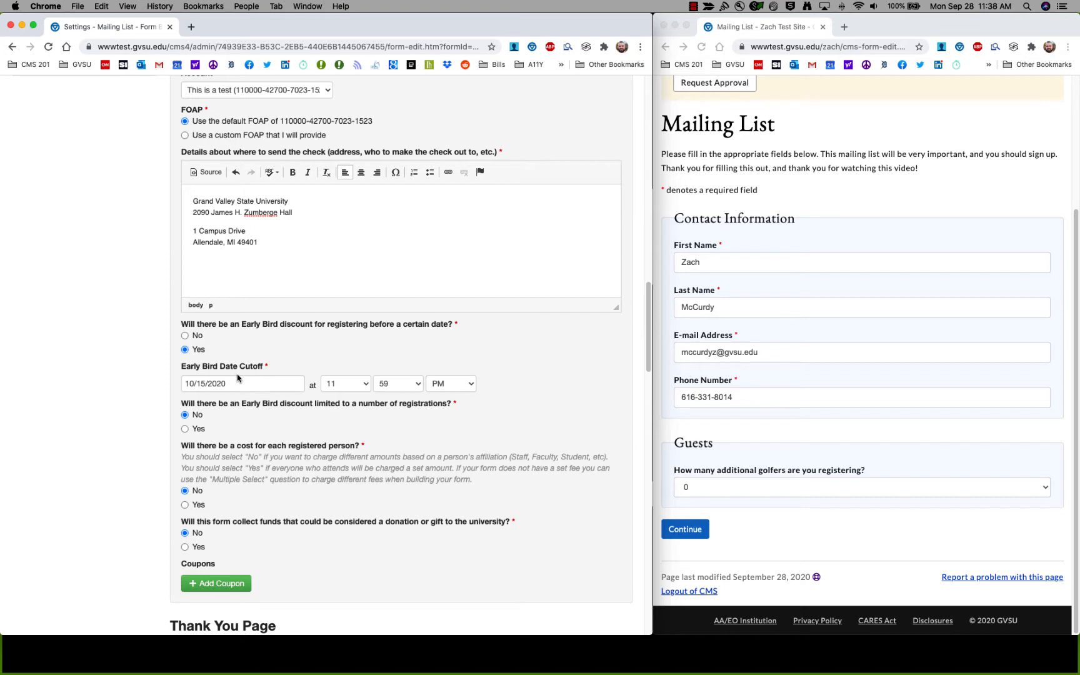
scroll(239, 375, "down", 5)
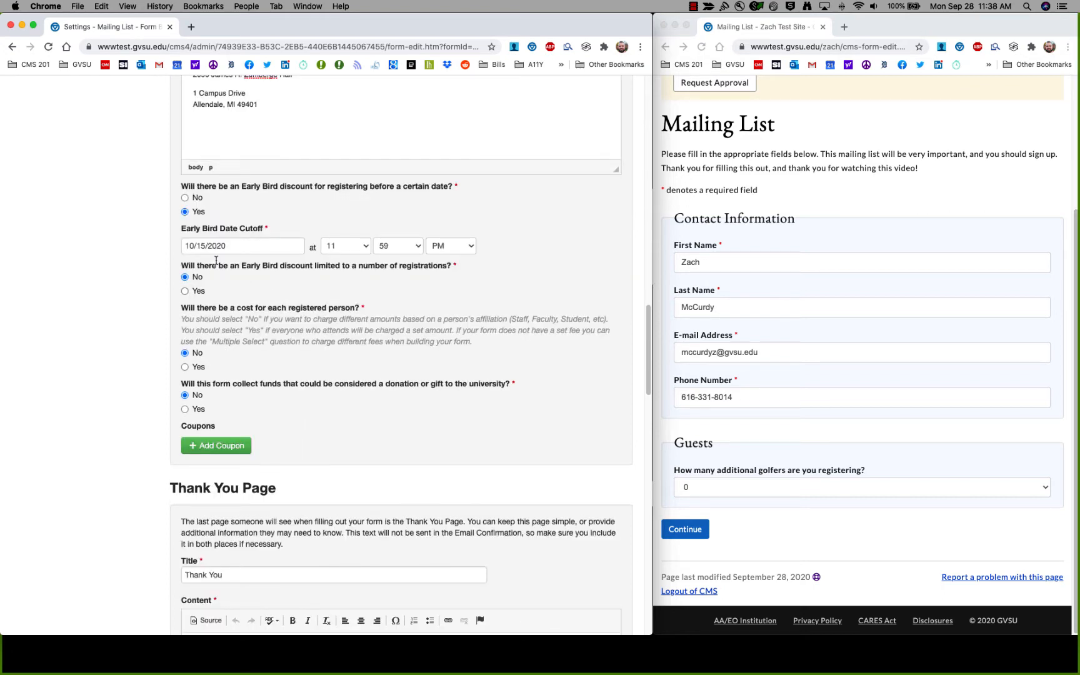
left_click(193, 291)
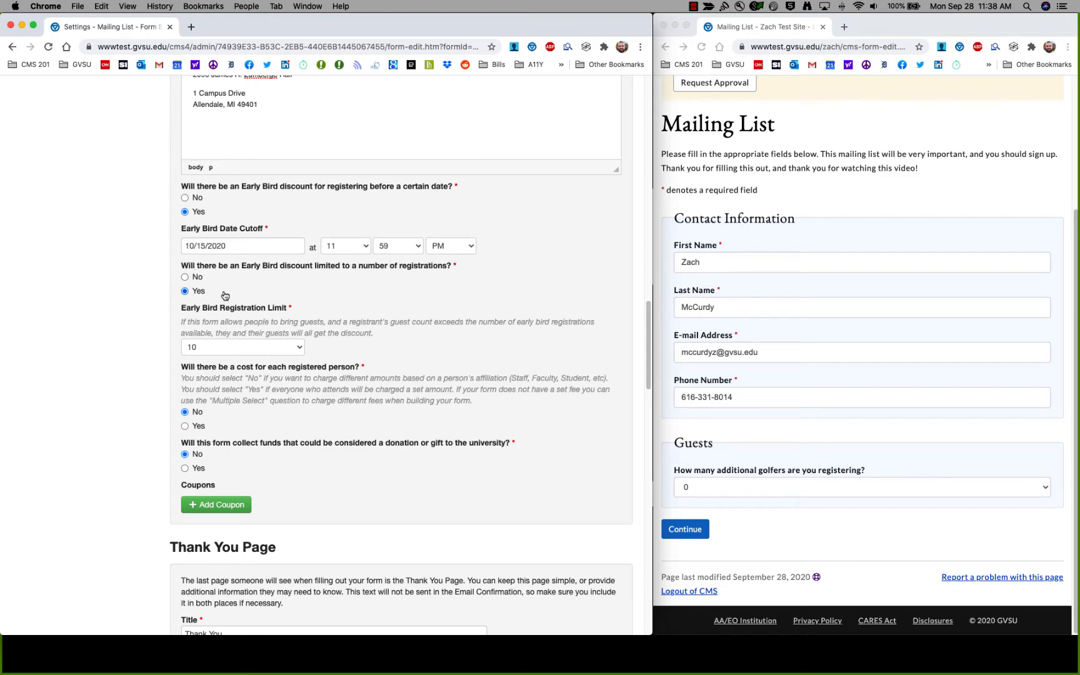
left_click(300, 350)
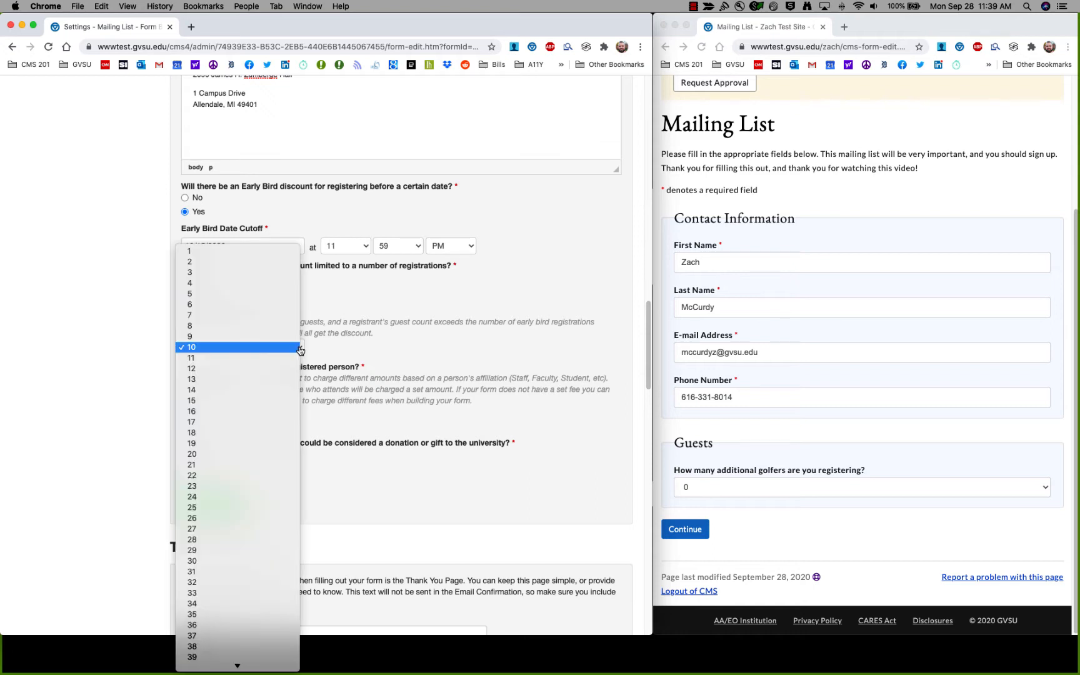
left_click(229, 347)
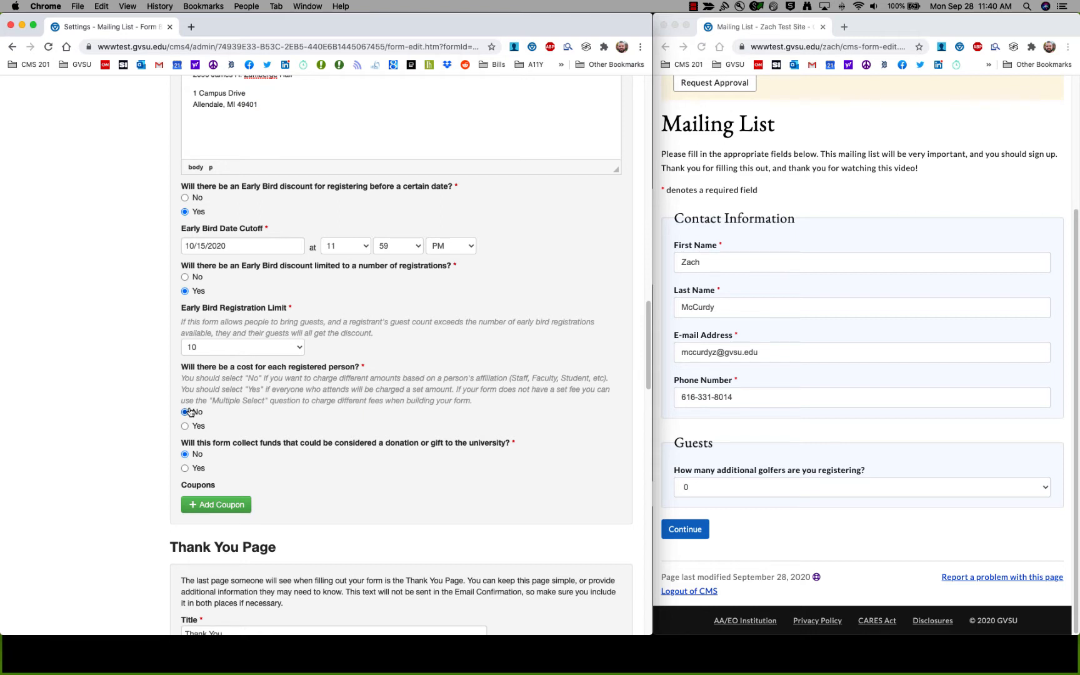
Turn on per-person cost with Early Bird cost 10.00 and regular cost 15.00.
left_click(186, 428)
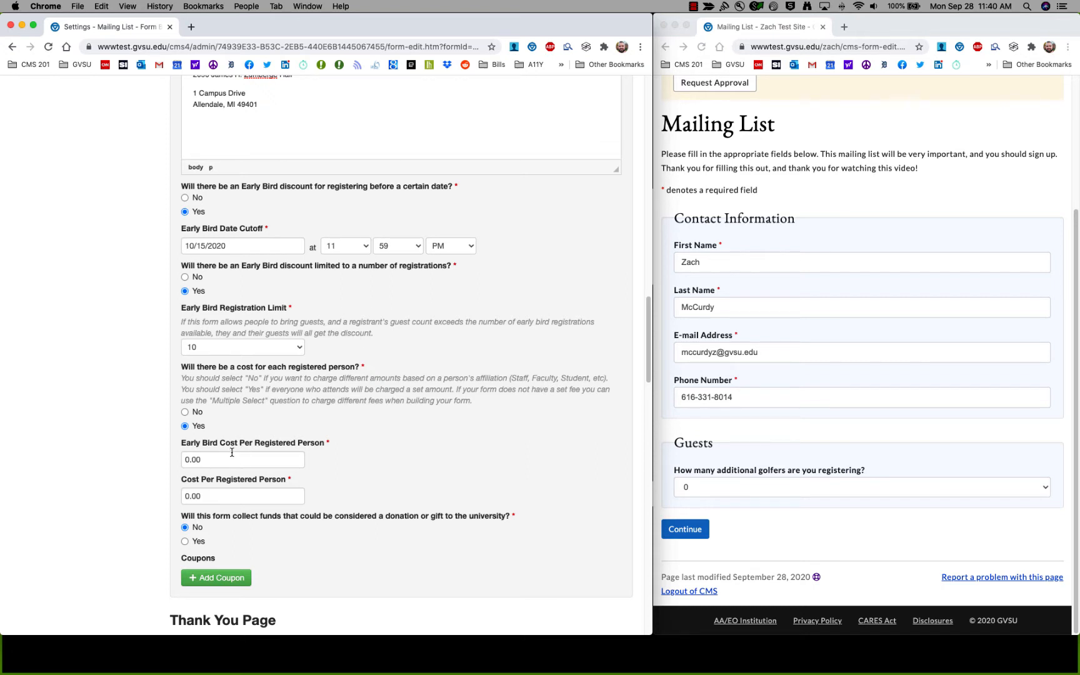
left_click(186, 413)
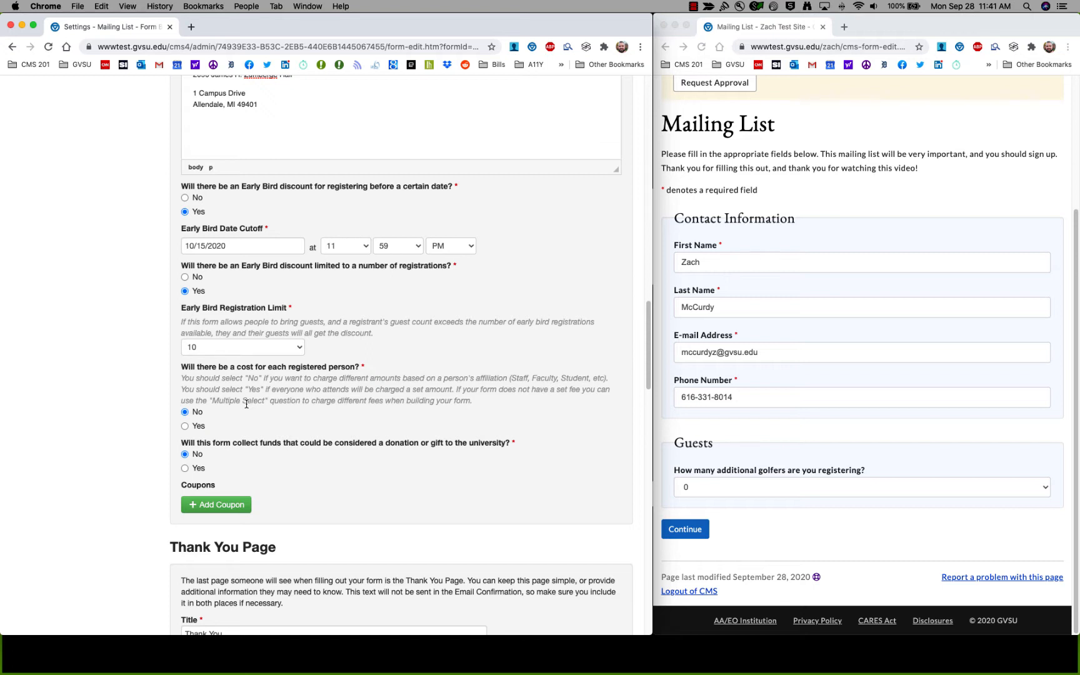
left_click(186, 427)
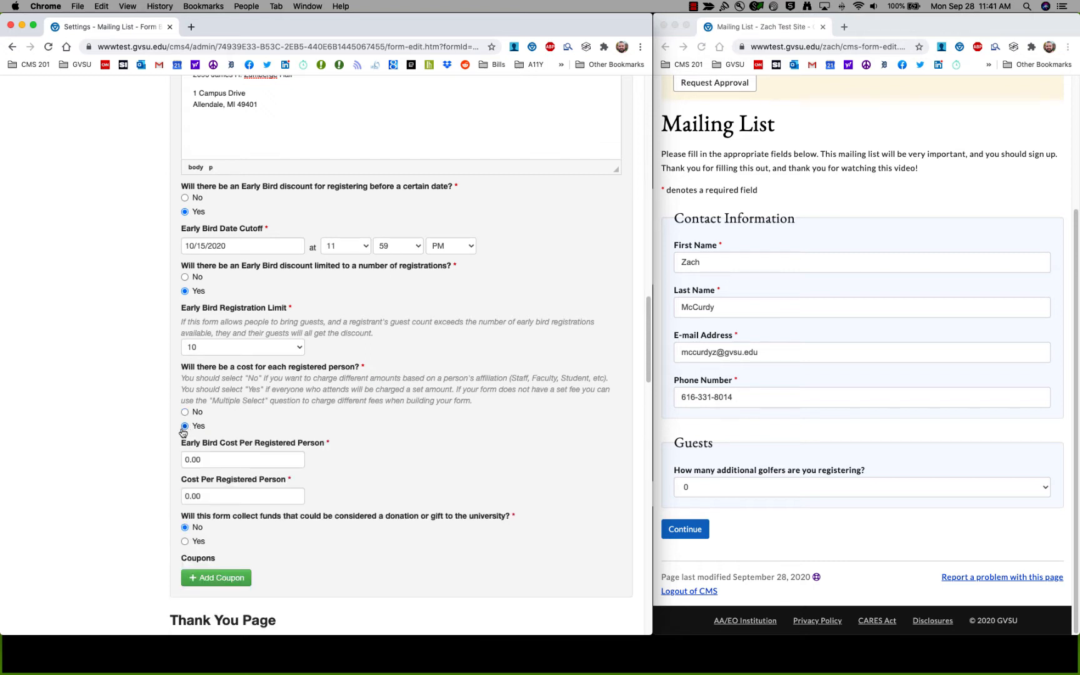
left_click(228, 453)
double_click(229, 452)
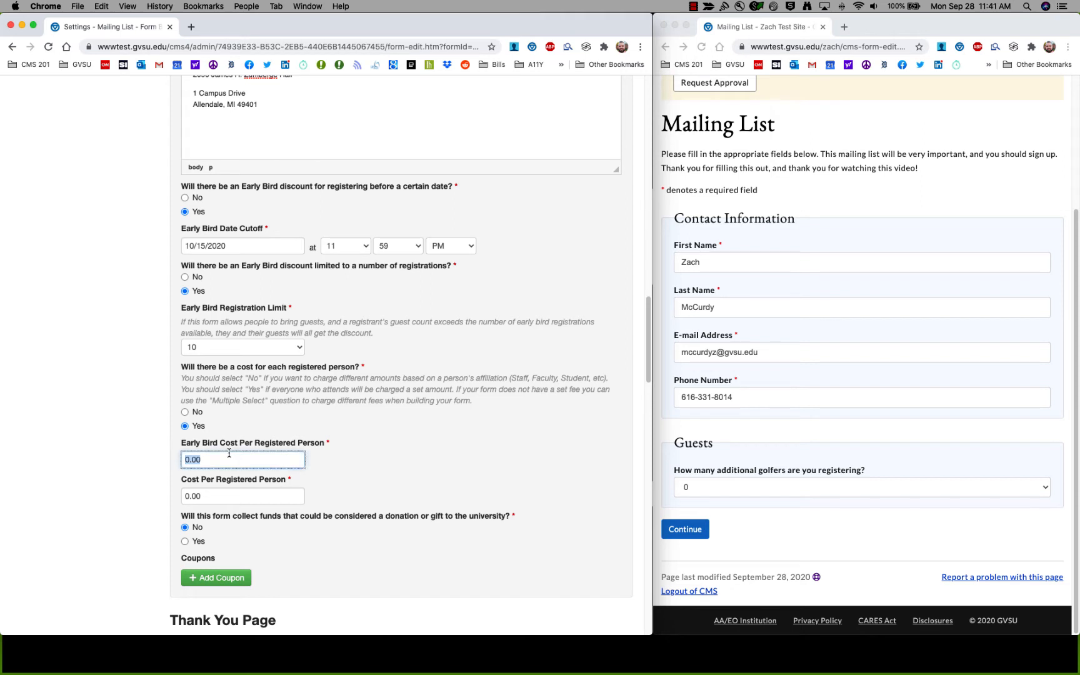
type("10.00")
key("Tab")
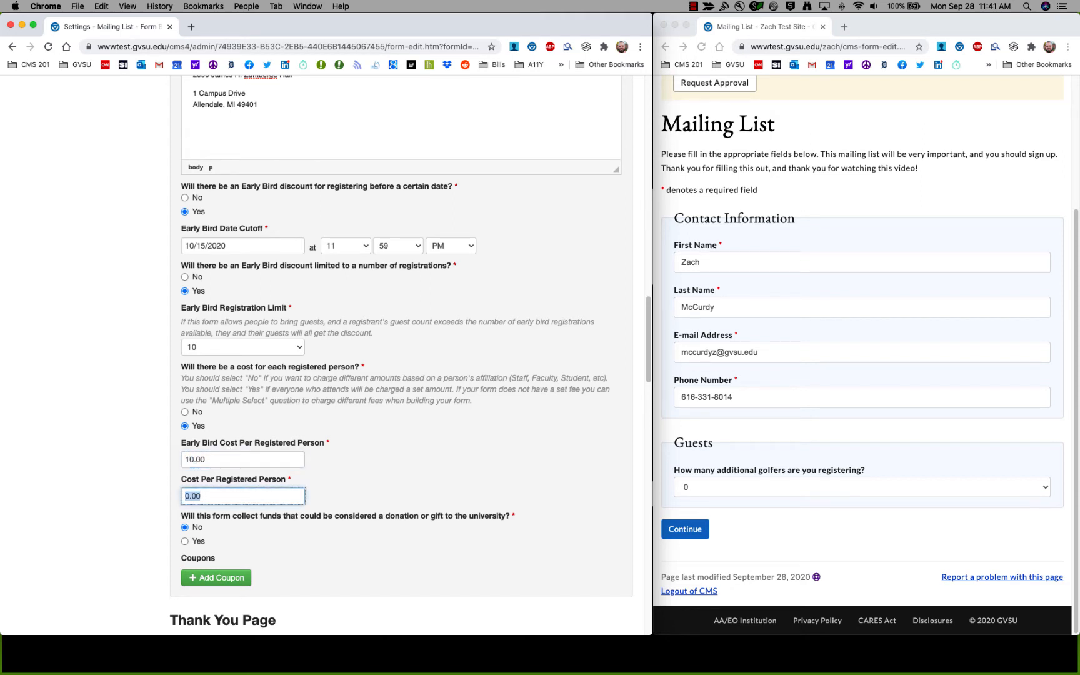
type("15.00")
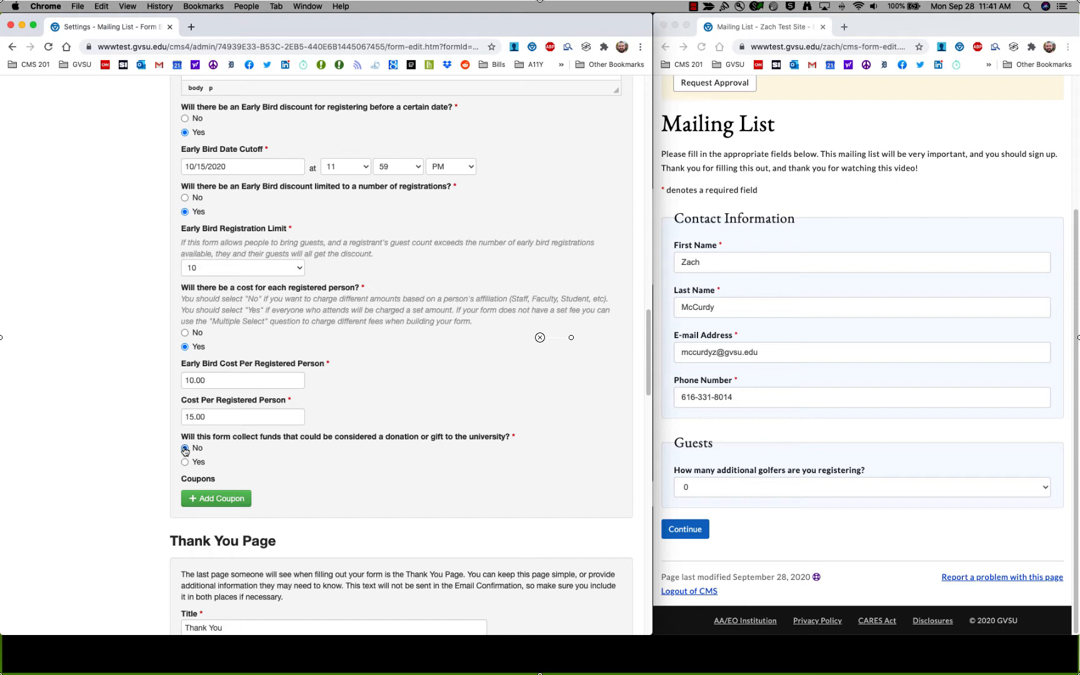
Add a new coupon with code HALF and title 'Half of our event'.
scroll(150, 399, "down", 5)
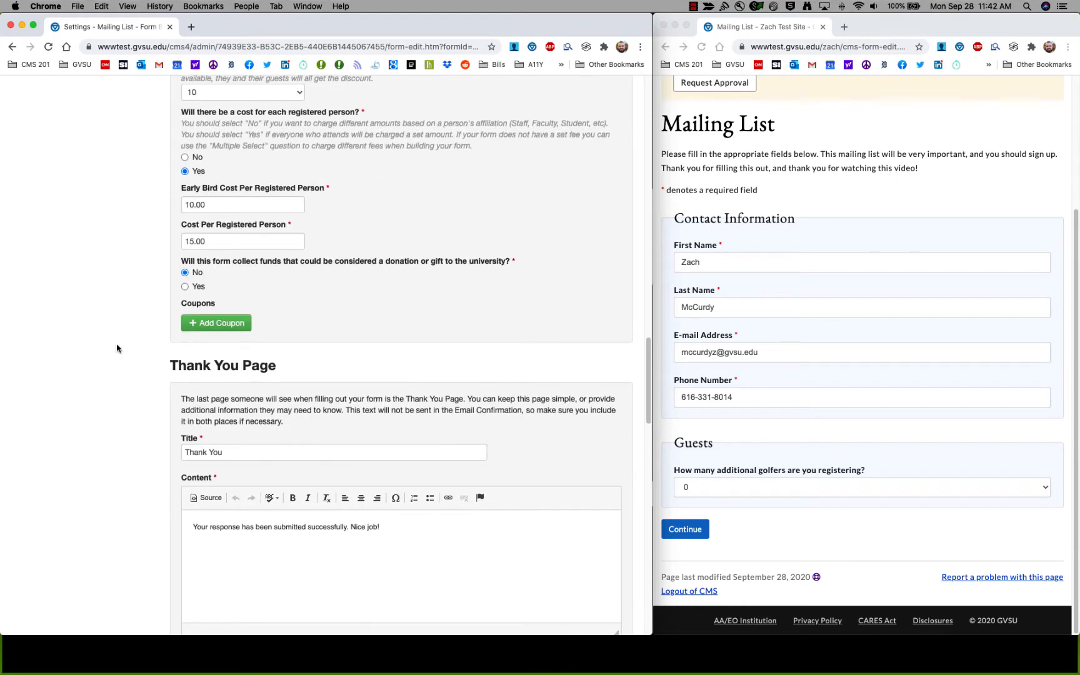
left_click(191, 324)
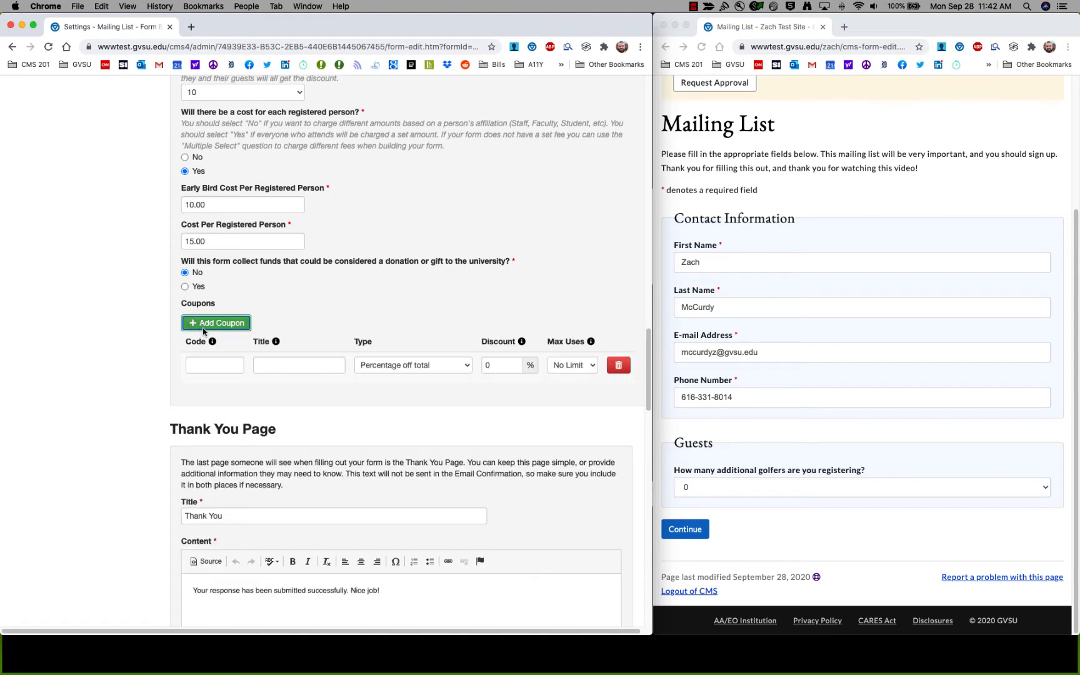
mouse_move(211, 341)
left_click(470, 368)
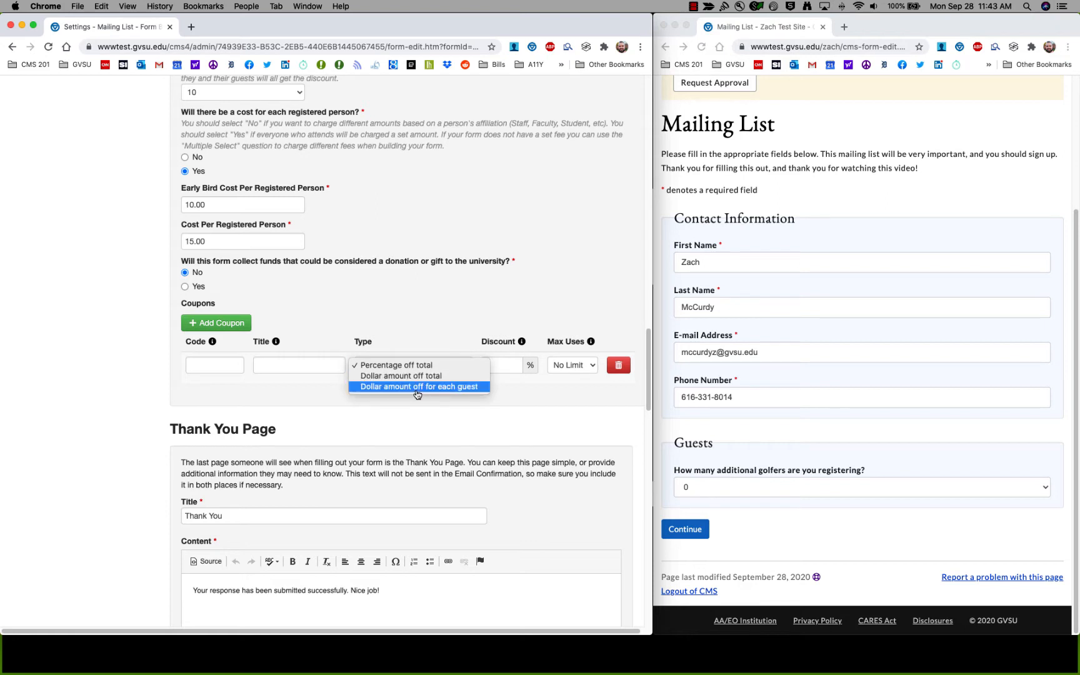
left_click(171, 391)
left_click(182, 374)
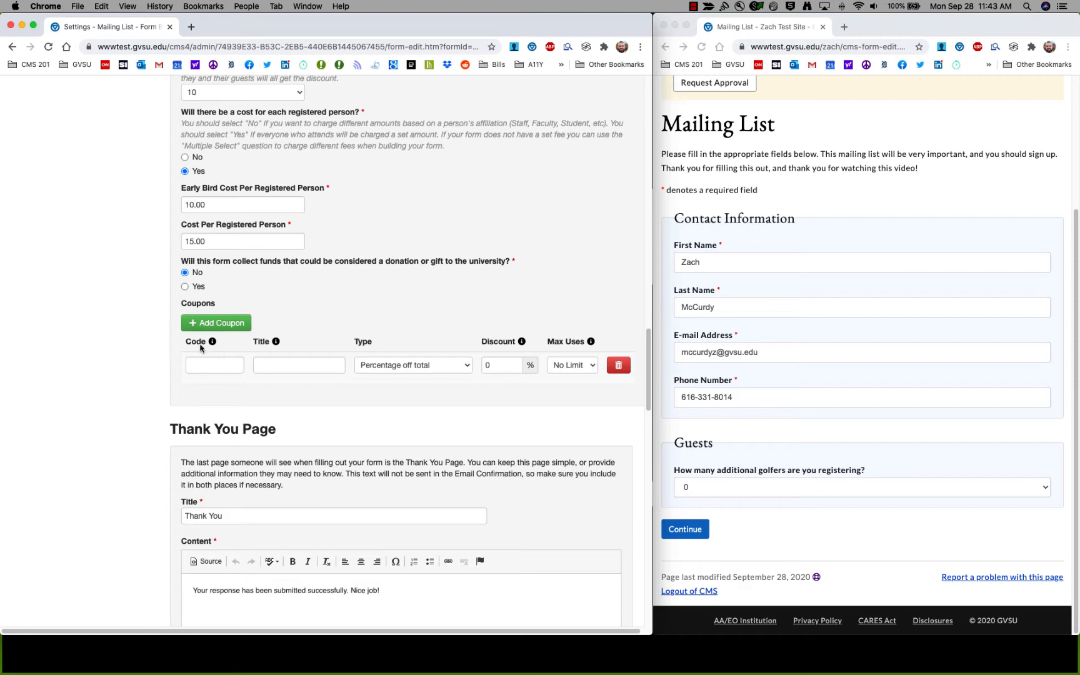
left_click(223, 364)
type("half")
left_click(310, 364)
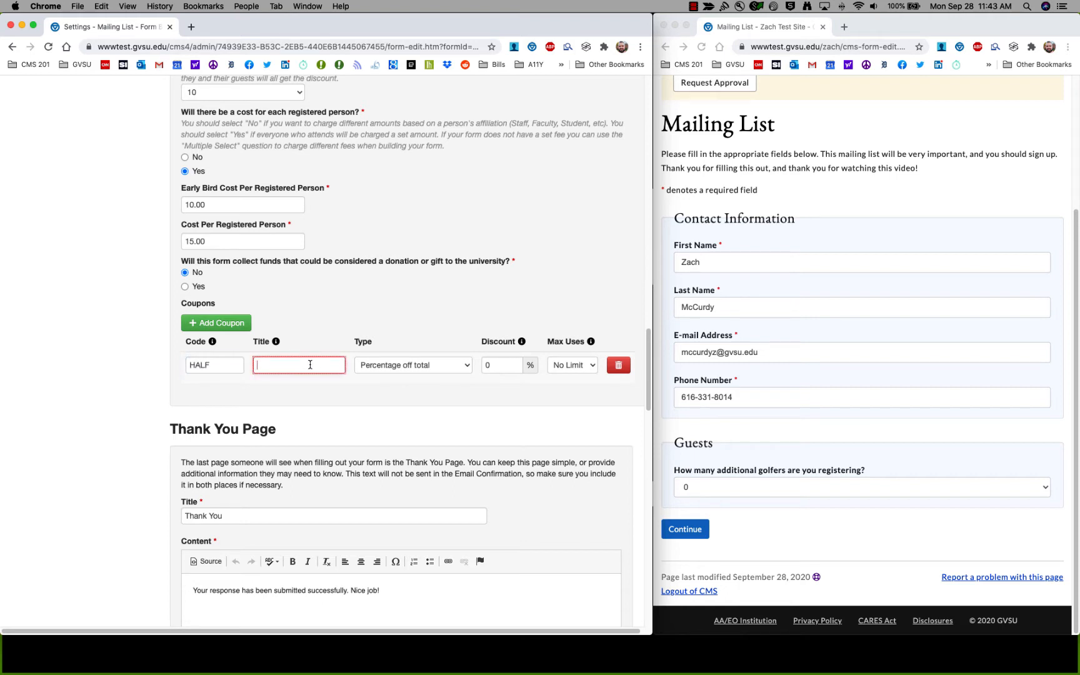
type("Half of our event")
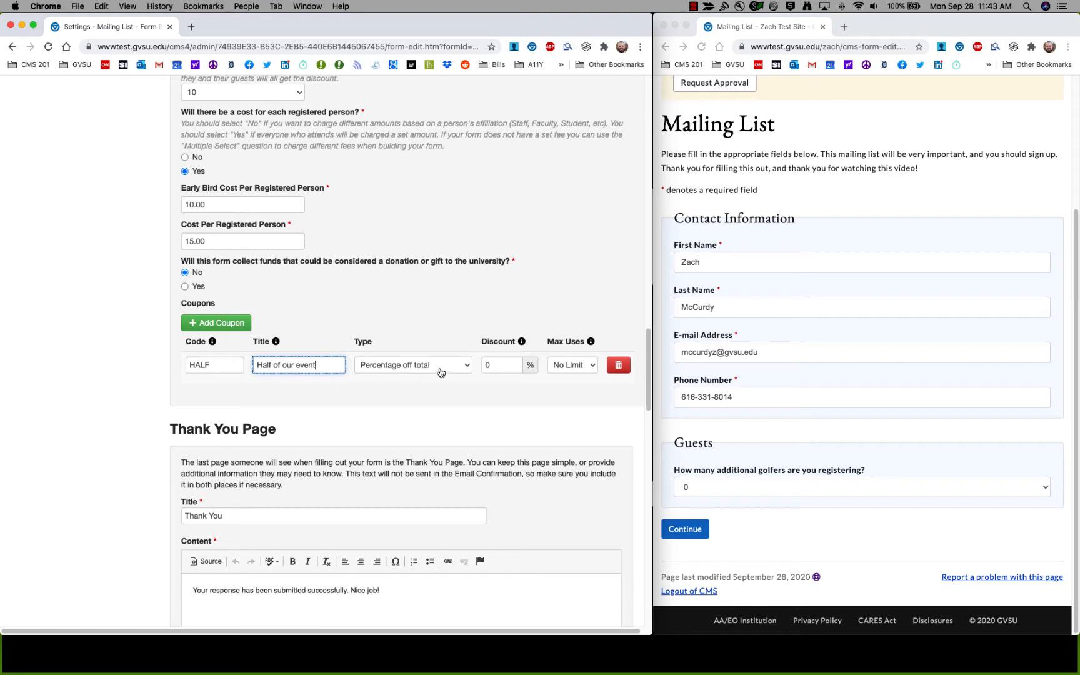
Make the coupon 50 percentage off total with a maximum of 1 use.
left_click(448, 369)
left_click(389, 366)
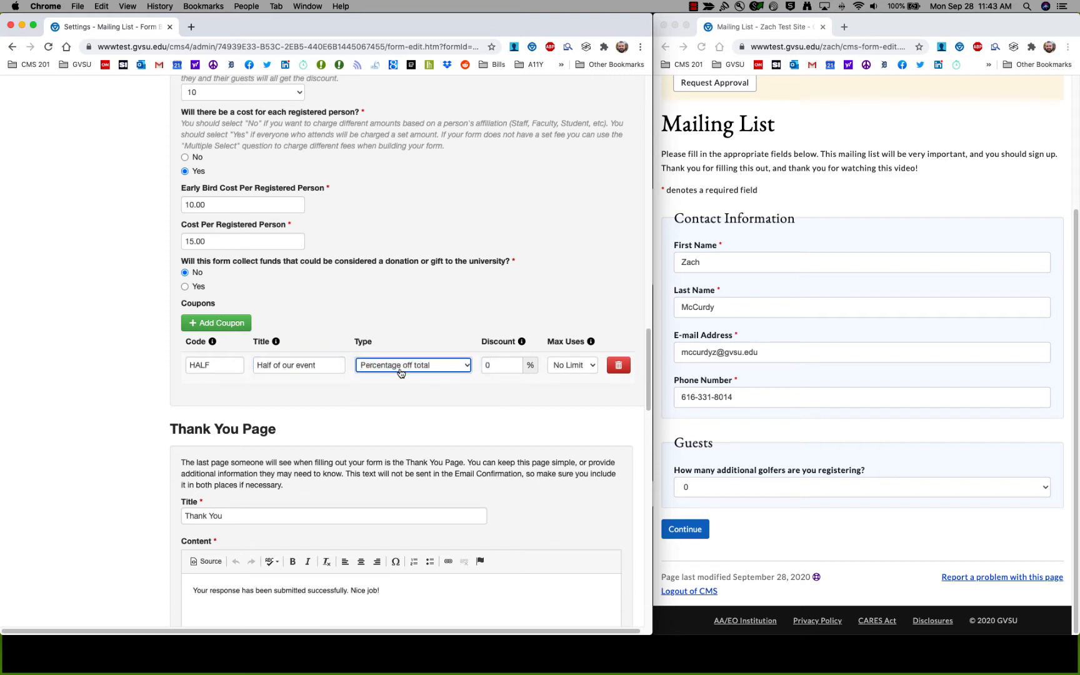
key("Tab")
type("50")
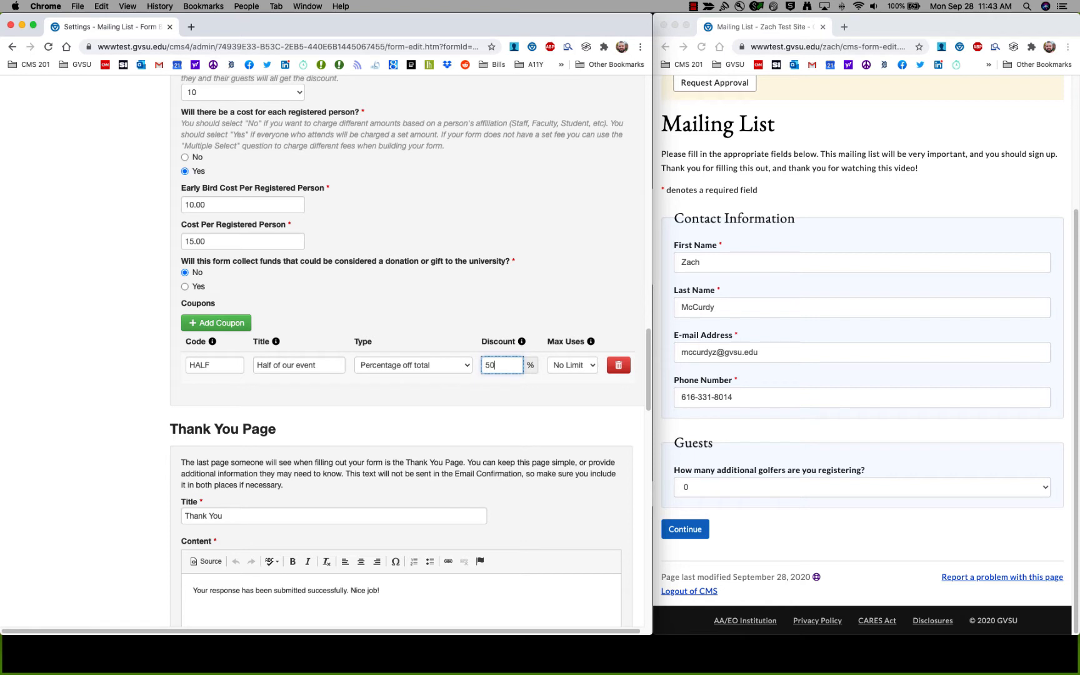
key("Tab")
mouse_move(590, 341)
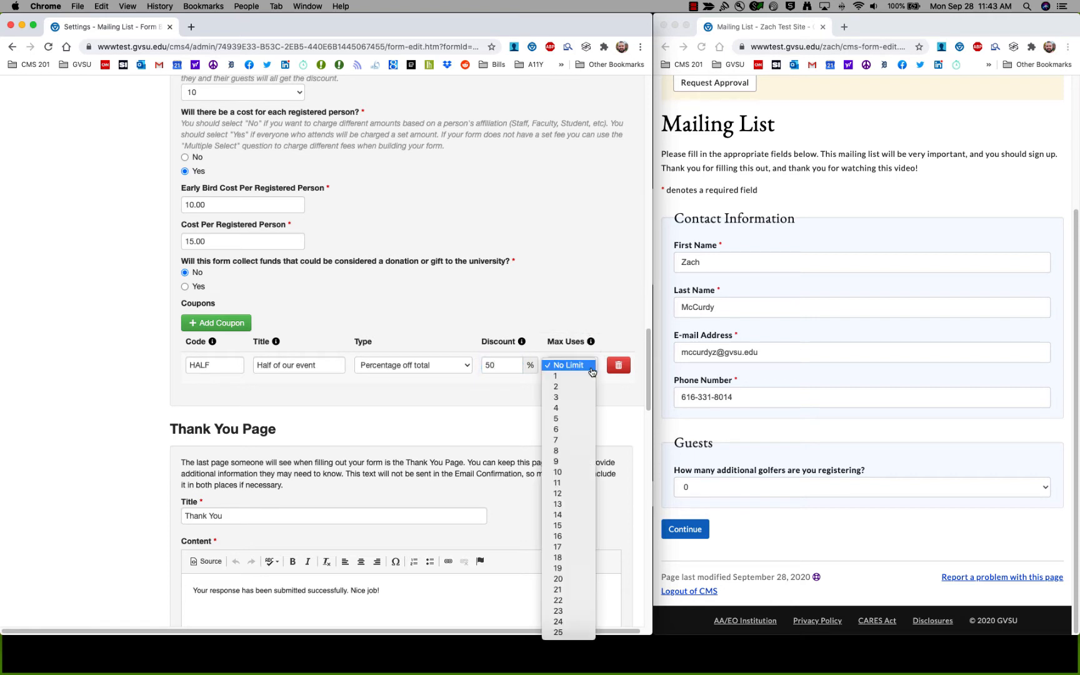
left_click(590, 368)
left_click(570, 369)
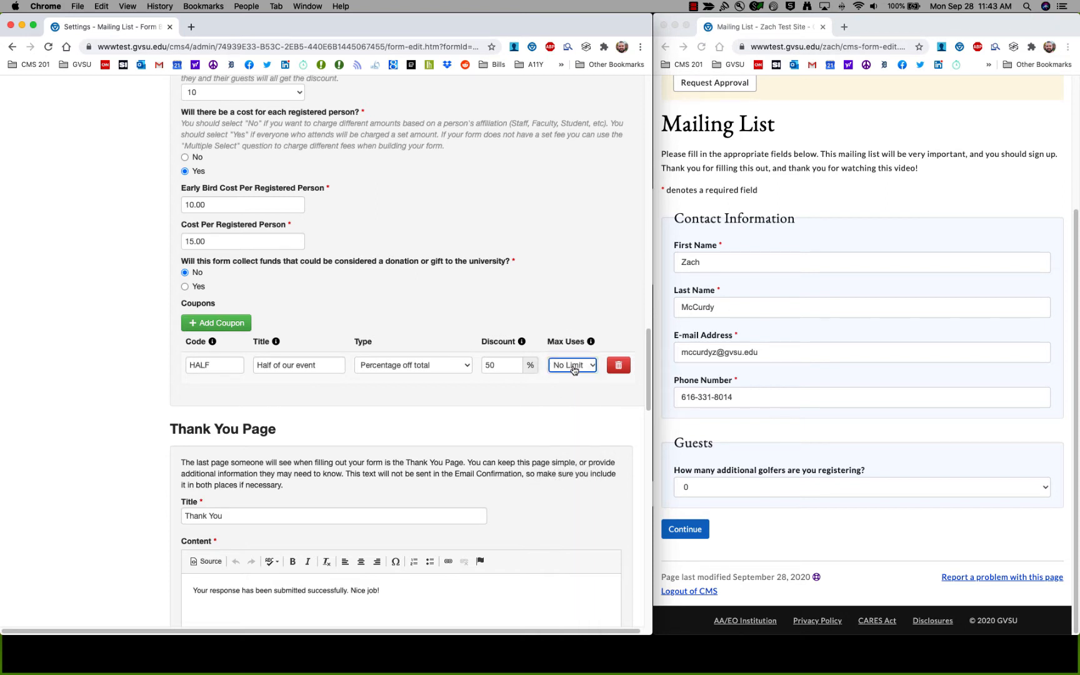
left_click(572, 369)
left_click(570, 379)
Scroll the Mailing List form settings down to the Email Confirmation section.
left_click(216, 364)
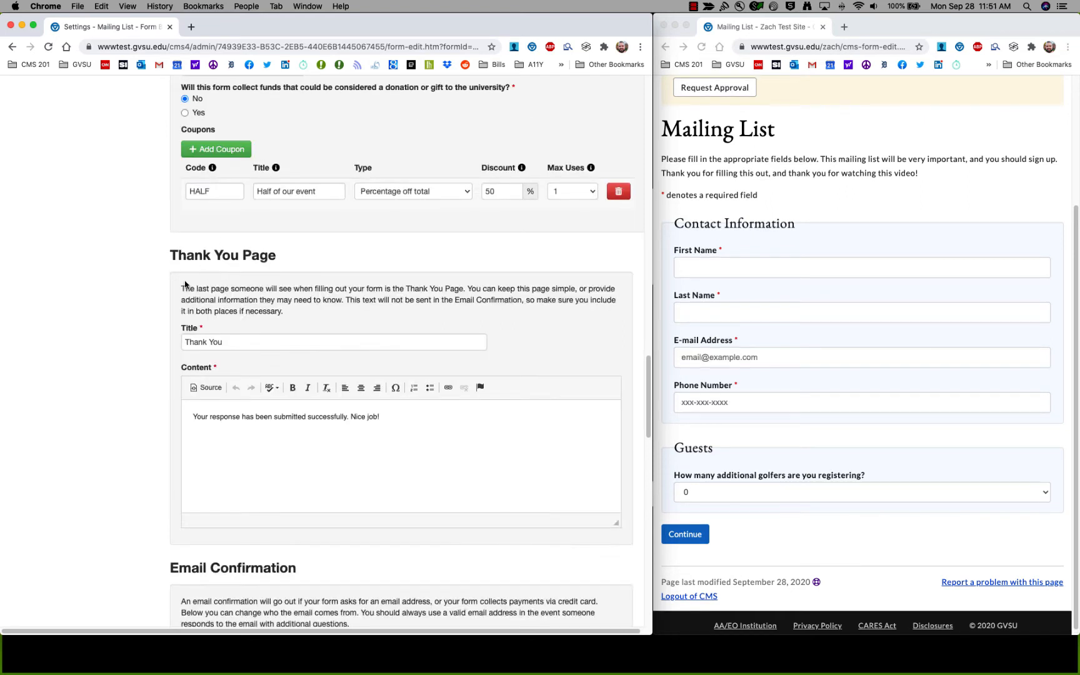
scroll(190, 269, "down", 3)
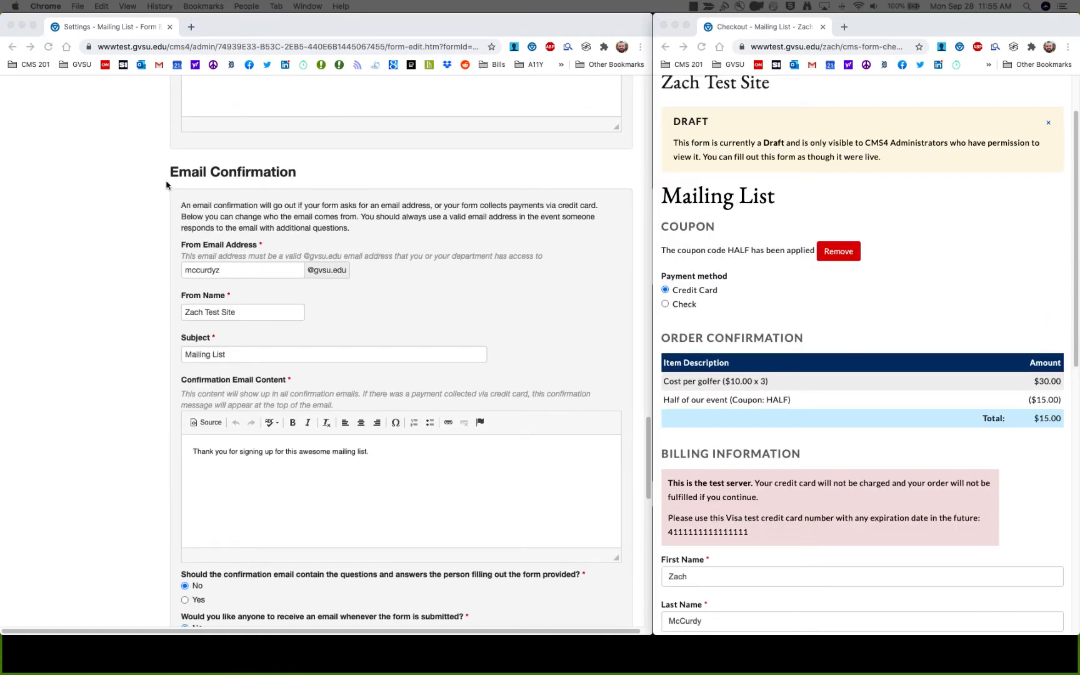
scroll(168, 178, "down", 1)
scroll(208, 184, "down", 3)
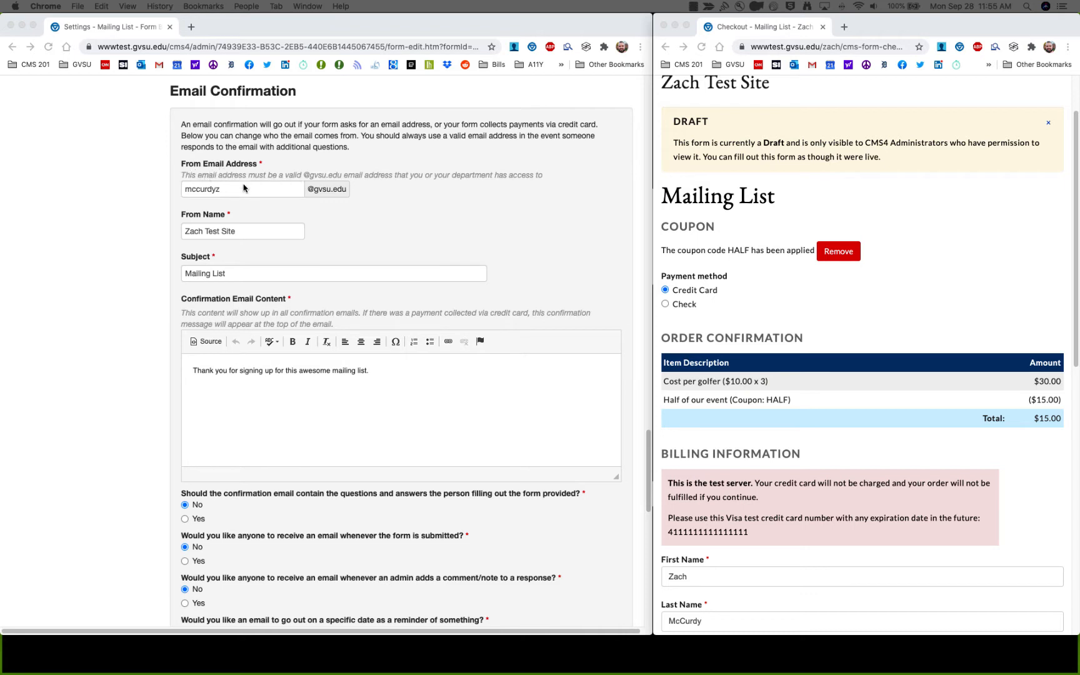
Review the confirmation email's sender address, sender name, subject and message settings.
left_click(248, 192)
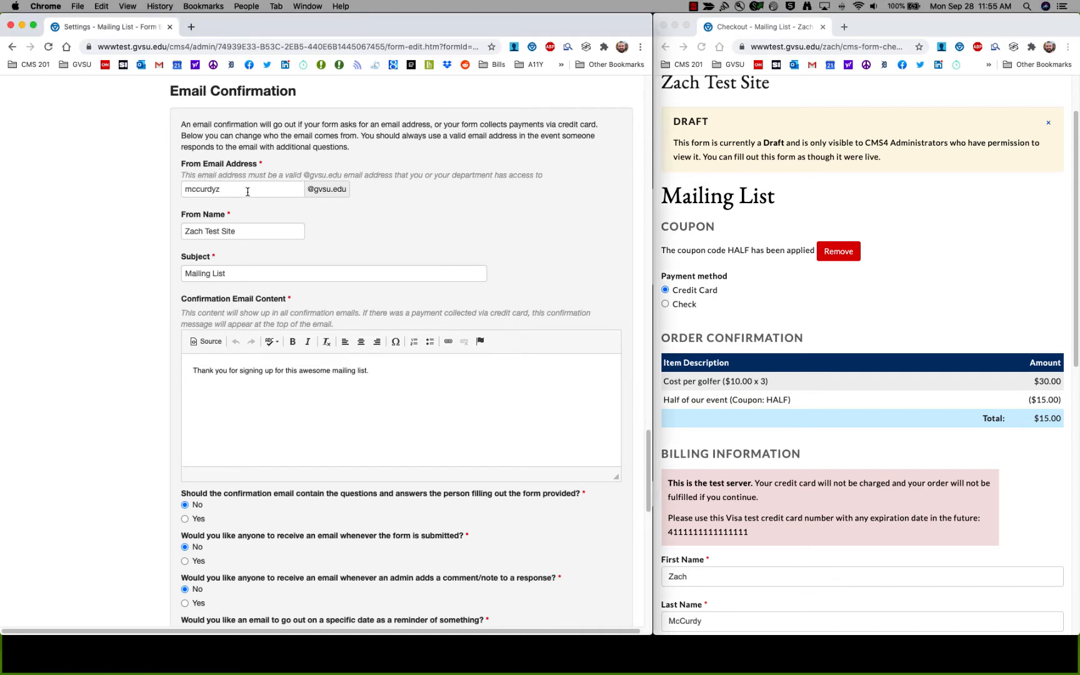
left_click(248, 192)
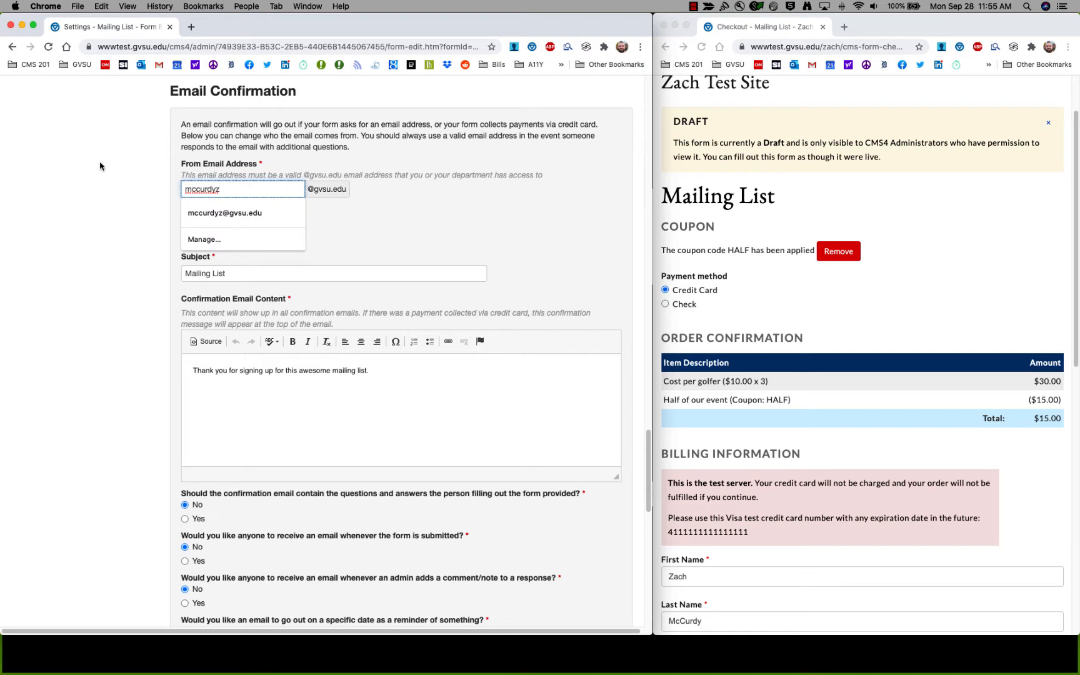
left_click(183, 177)
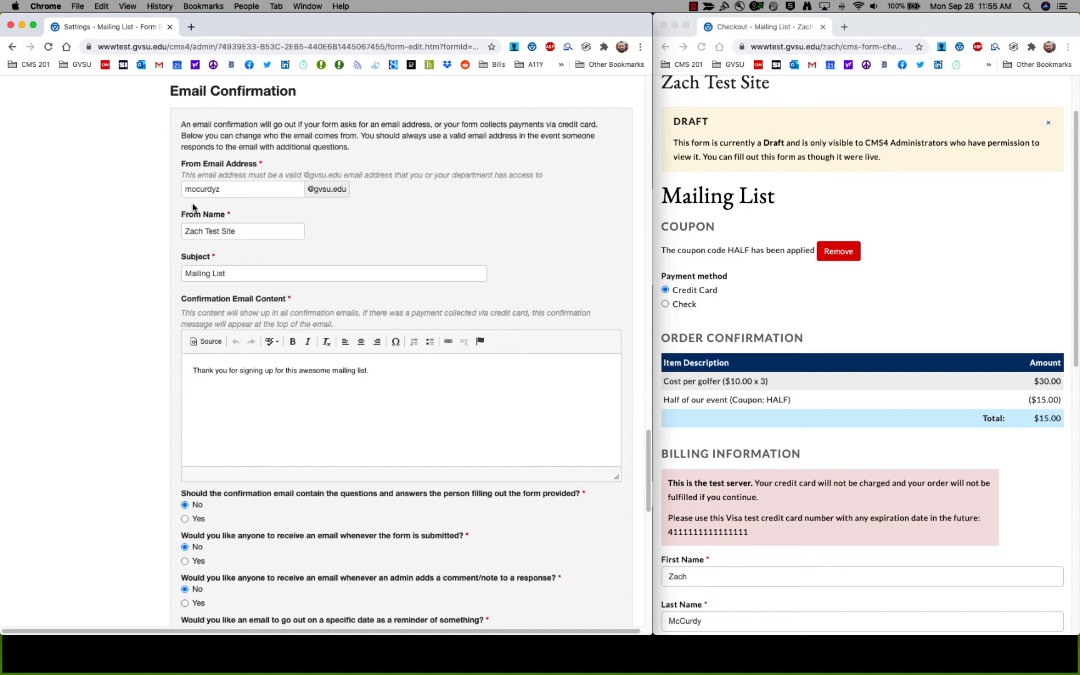
scroll(102, 225, "down", 2)
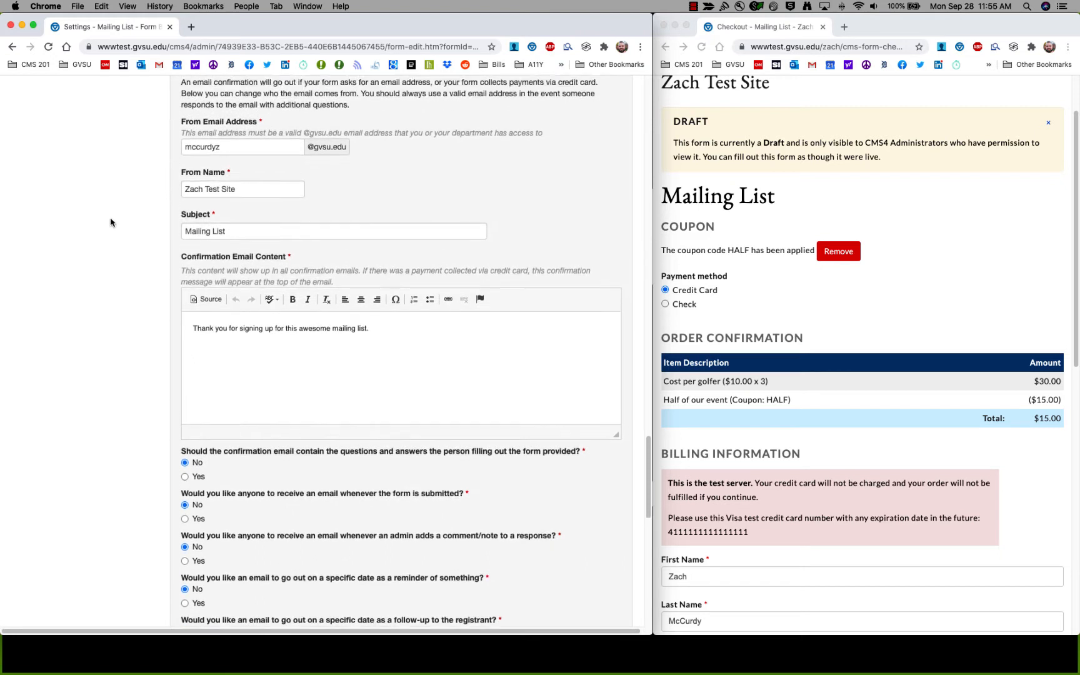
left_click(259, 219)
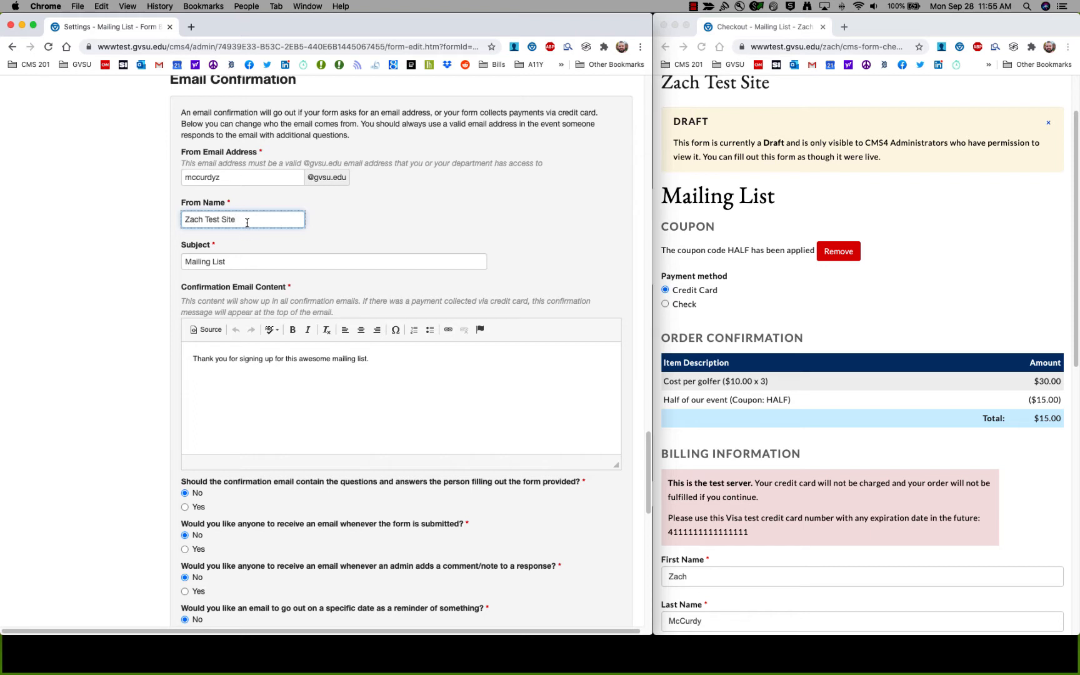
scroll(111, 273, "down", 1)
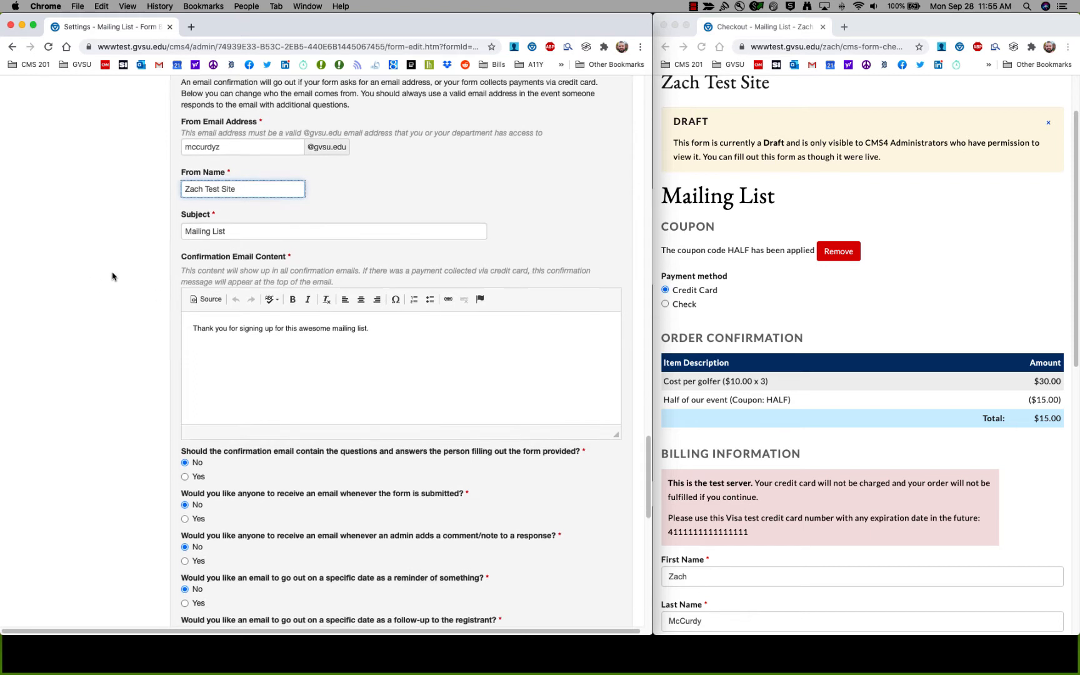
left_click(250, 228)
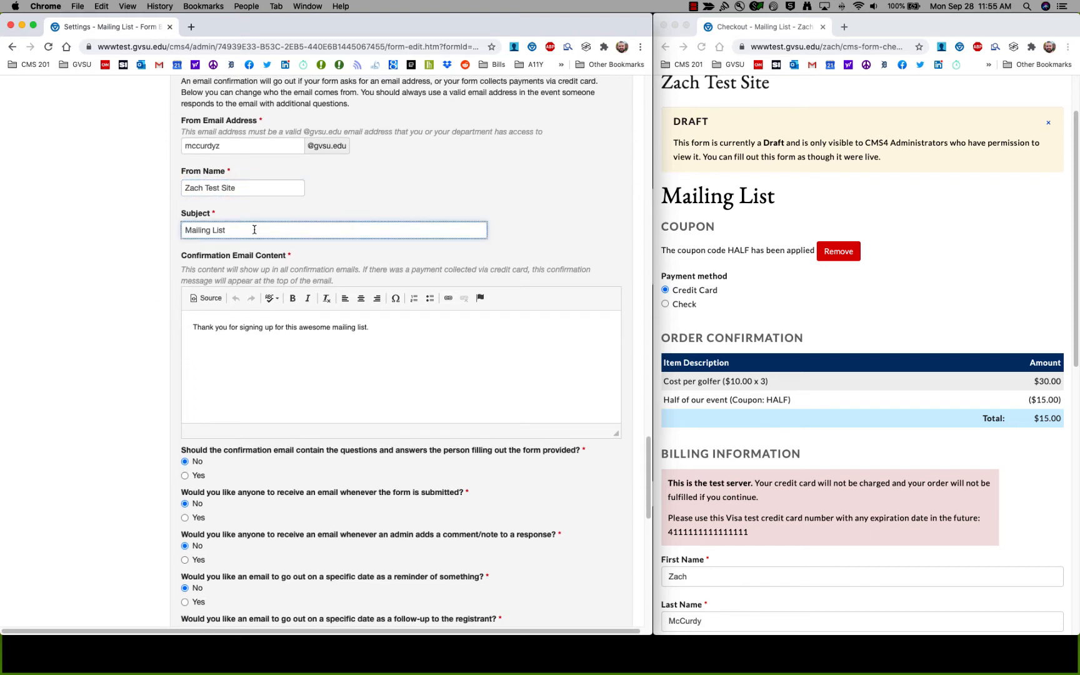
left_click(308, 335)
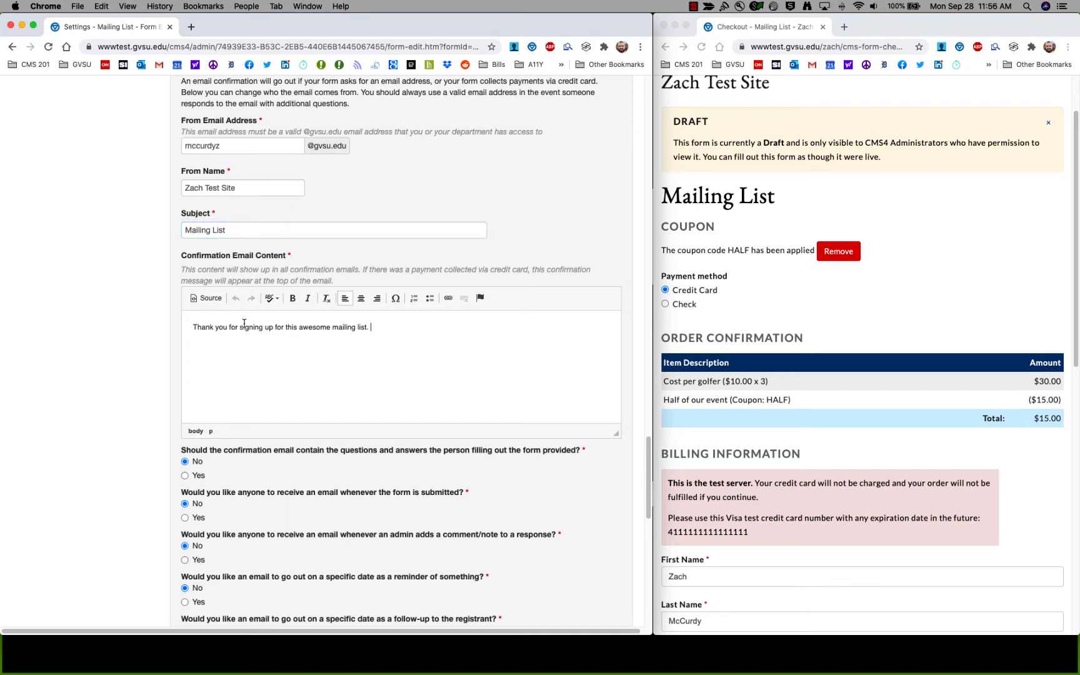
Select Yes to include the questions and answers in the confirmation email.
scroll(245, 325, "down", 4)
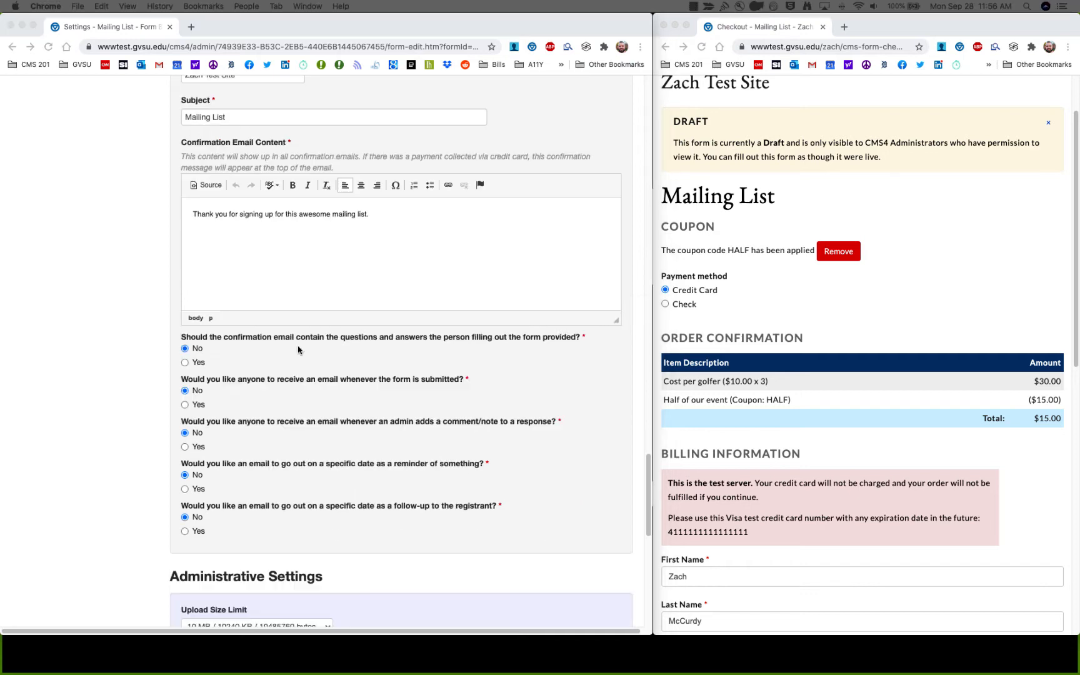
scroll(164, 332, "up", 3)
scroll(168, 330, "up", 3)
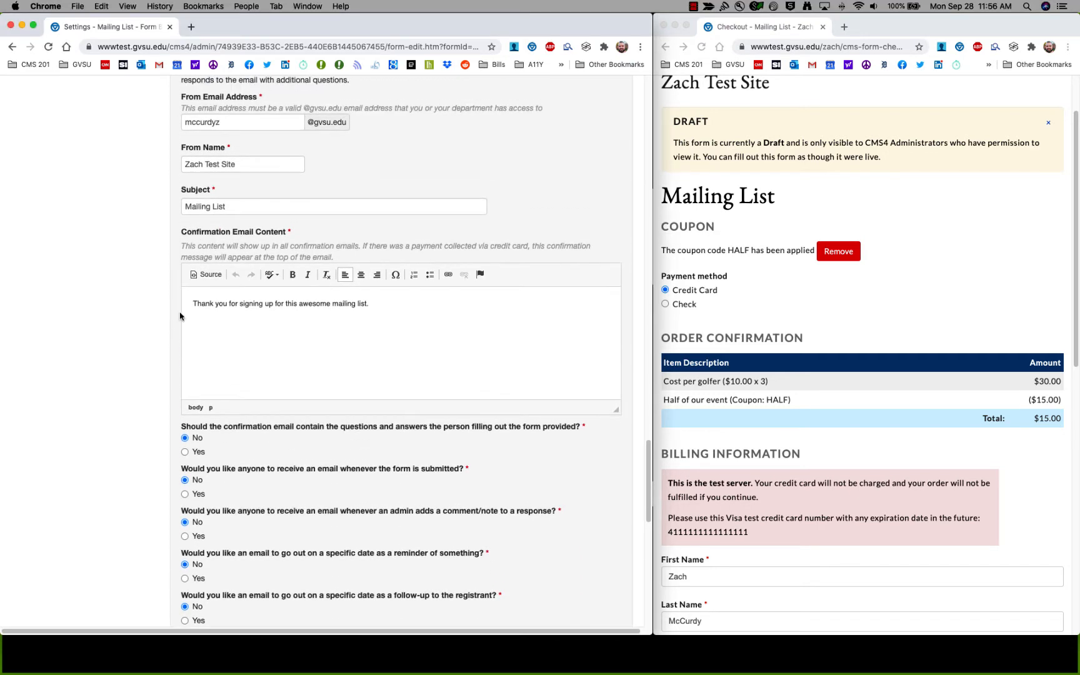
scroll(266, 388, "down", 5)
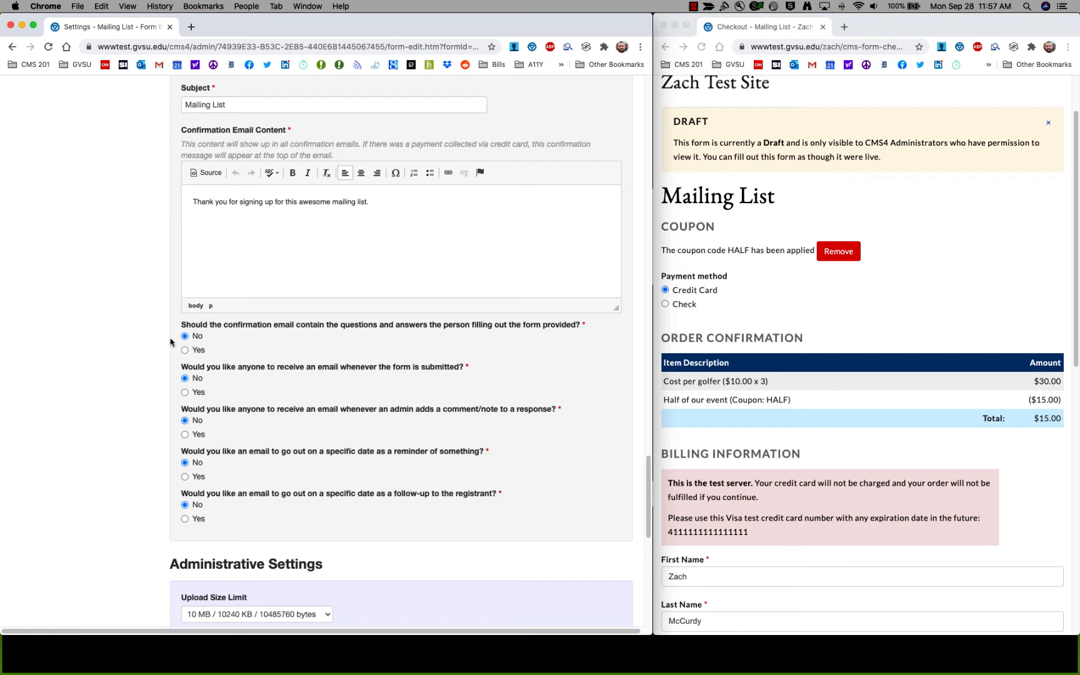
left_click(185, 350)
Turn on the form-submitted email and autofill a response email address.
scroll(179, 342, "down", 2)
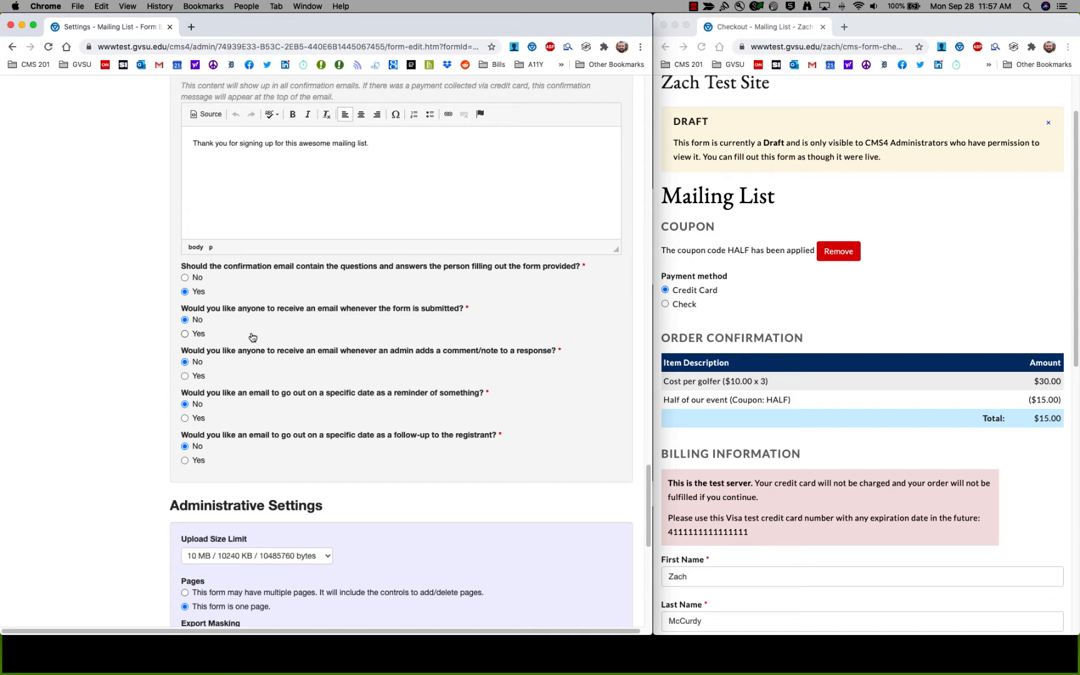
left_click(191, 334)
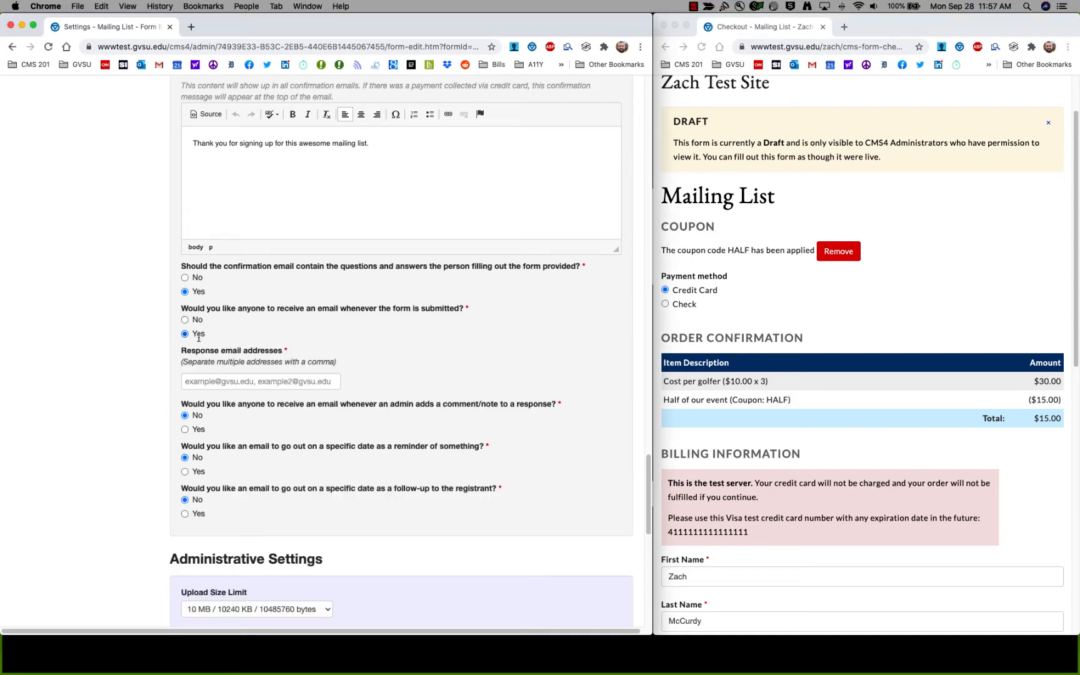
left_click(229, 382)
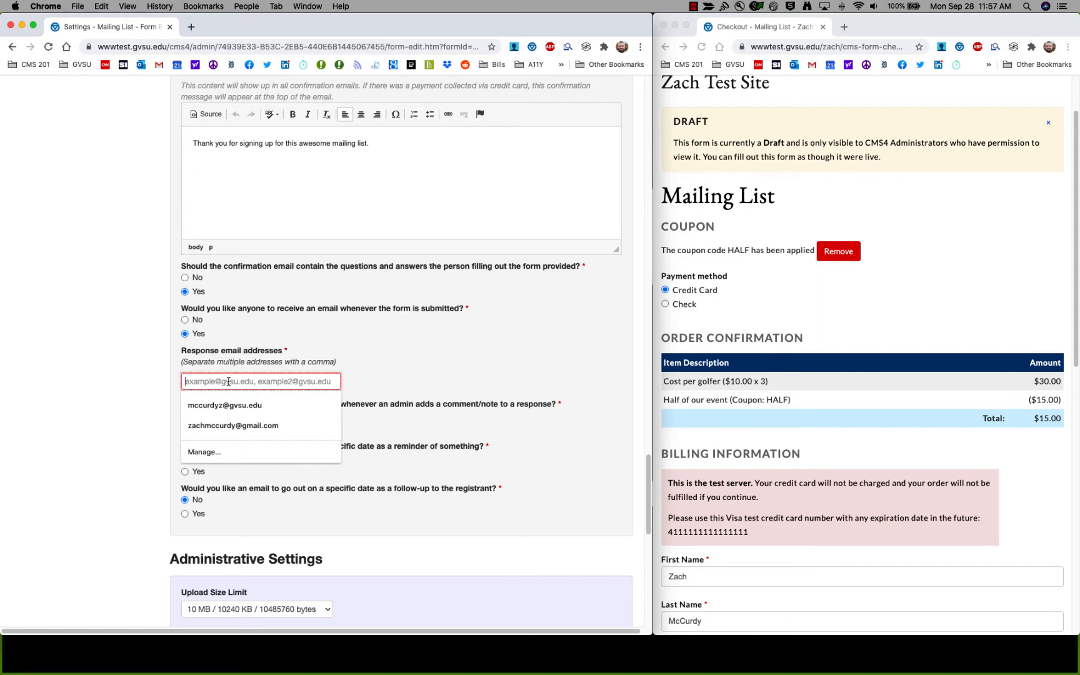
left_click(233, 425)
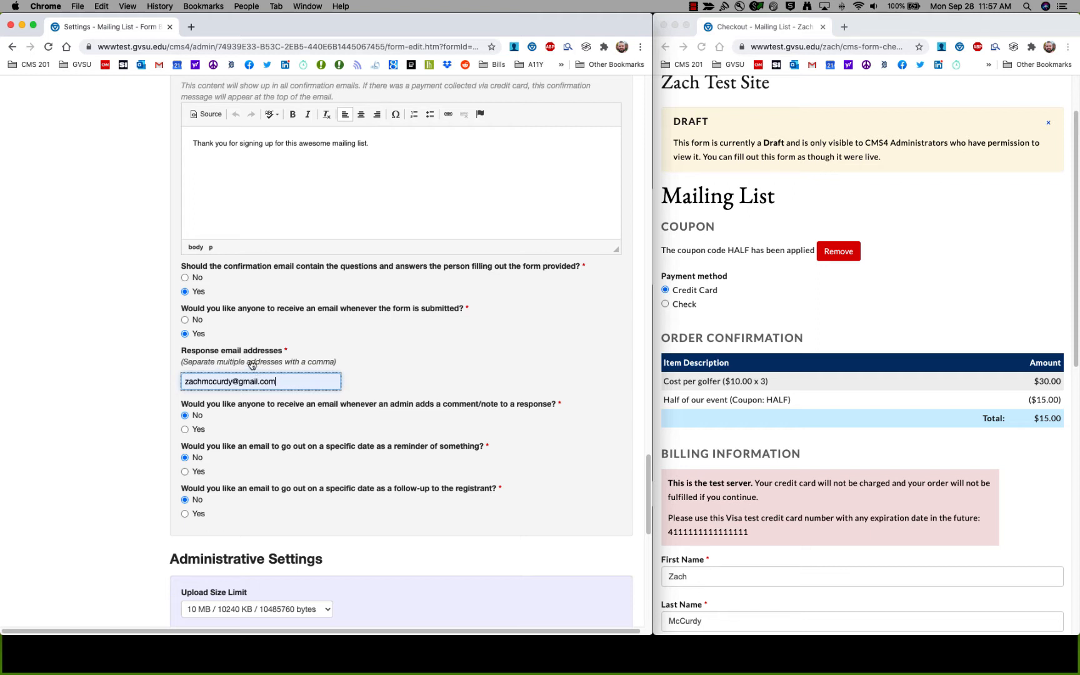
Replace the response email address with the suggested gvsu.edu address.
left_click(285, 383)
key("super+a")
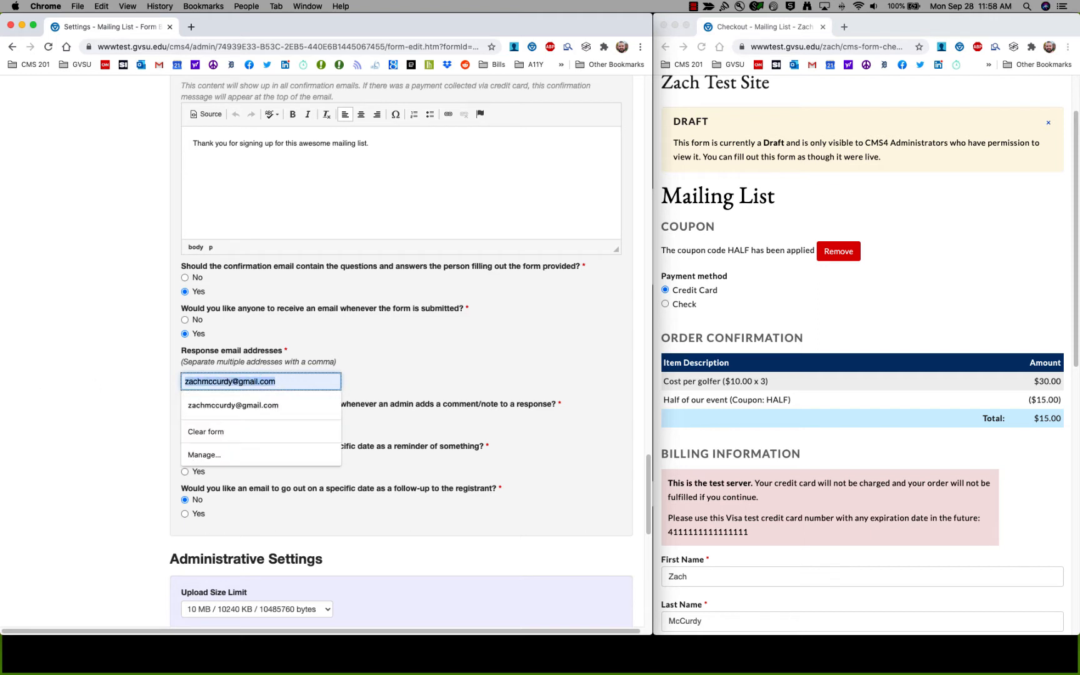
key("BackSpace")
type("mcc")
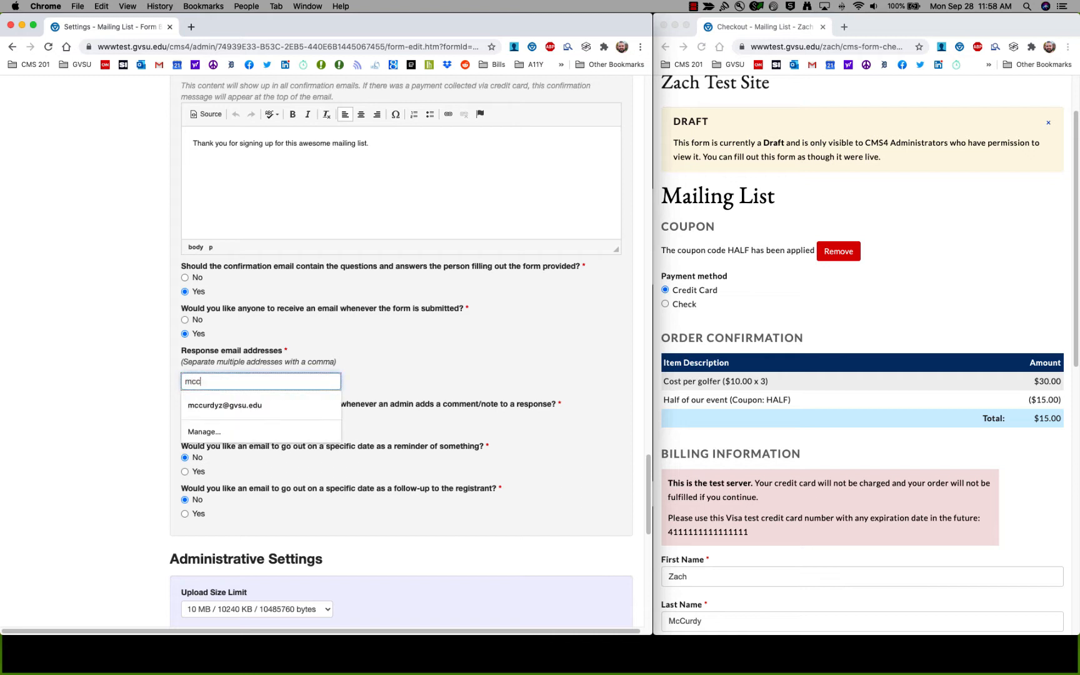
key("Down")
key("Return")
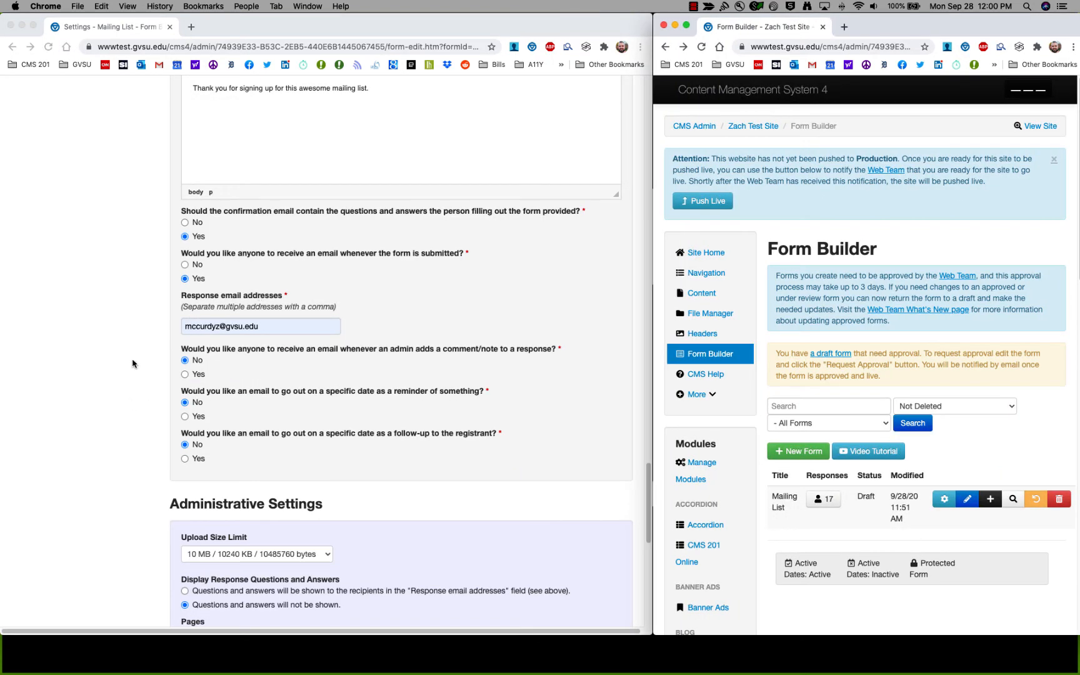
key("super+l")
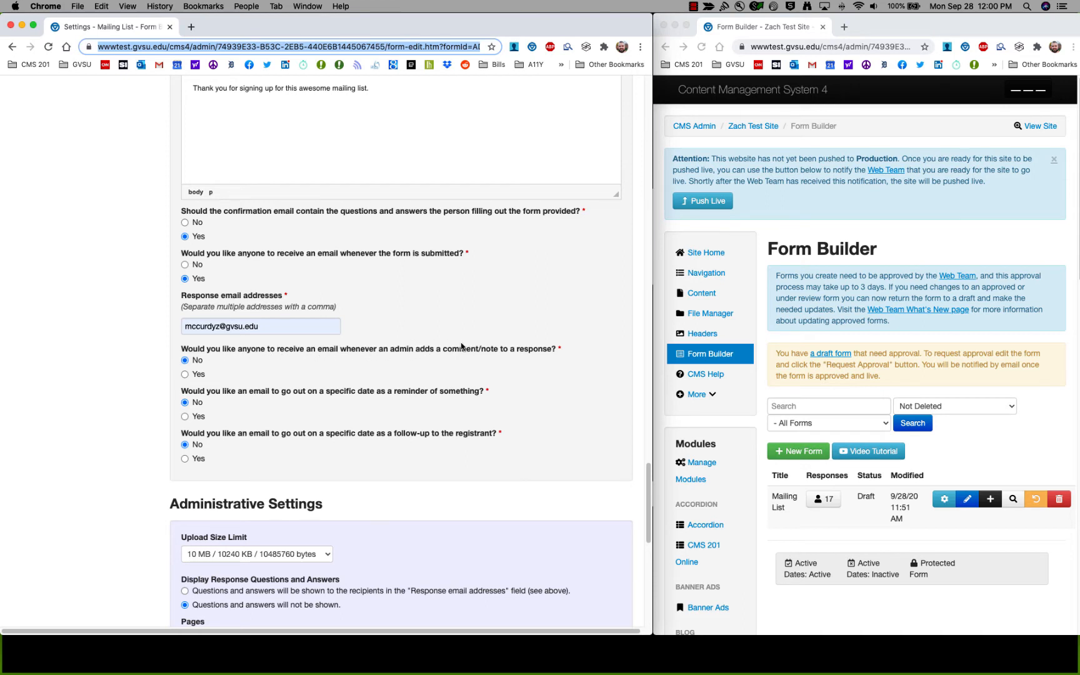
Select Yes for emails on admin comments and widen the Form Builder window.
left_click(185, 374)
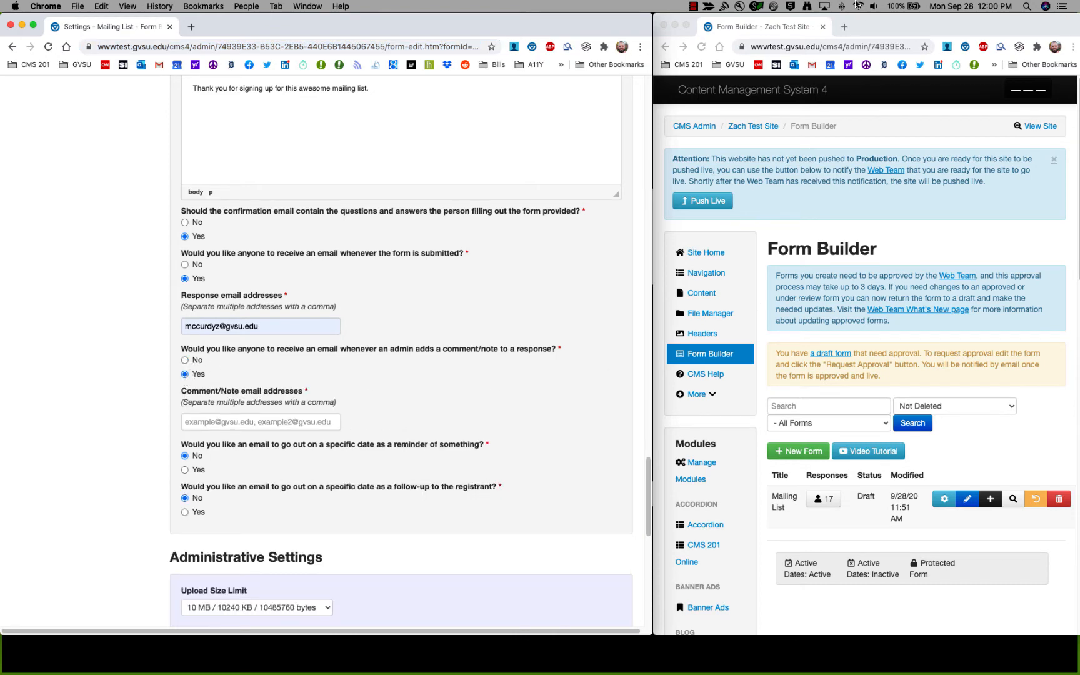
mouse_move(881, 26)
left_mouse_down()
mouse_move(352, 27)
mouse_move(885, 26)
left_mouse_up()
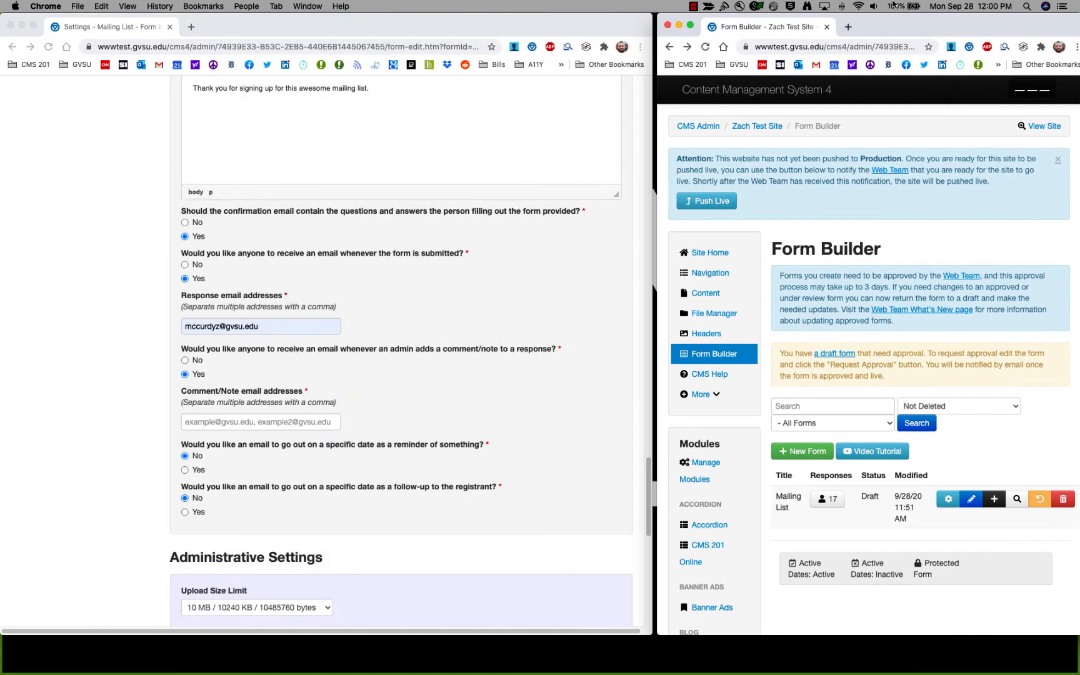
left_click_drag(657, 556, 8, 517)
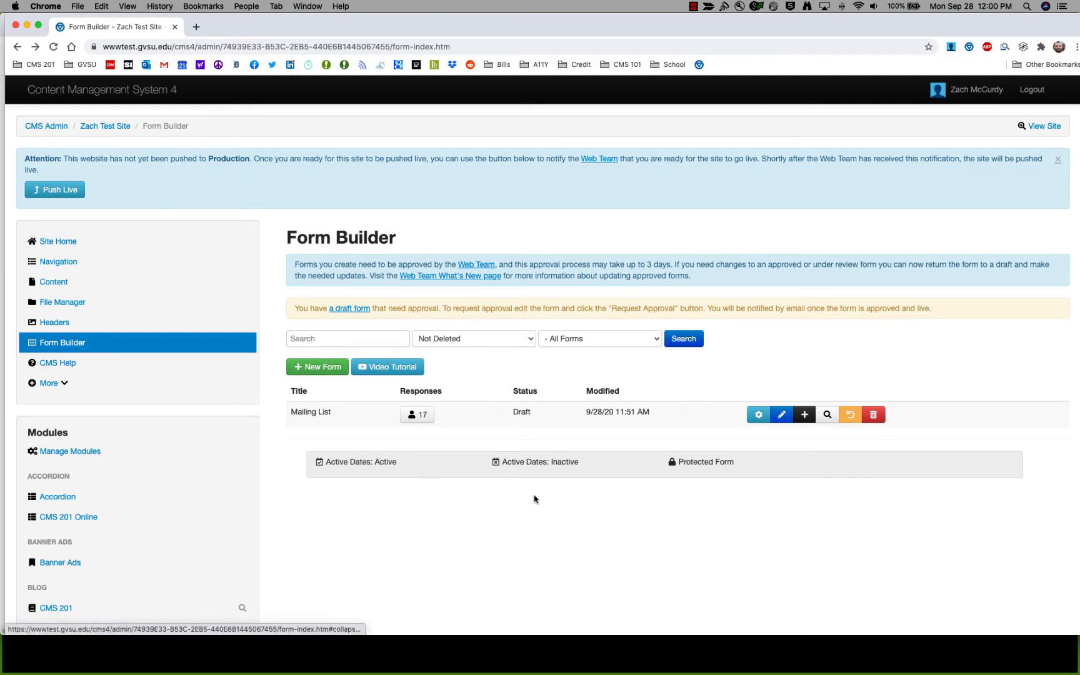
Open the Mailing List form's 17 responses and view the newest response.
left_click(418, 418)
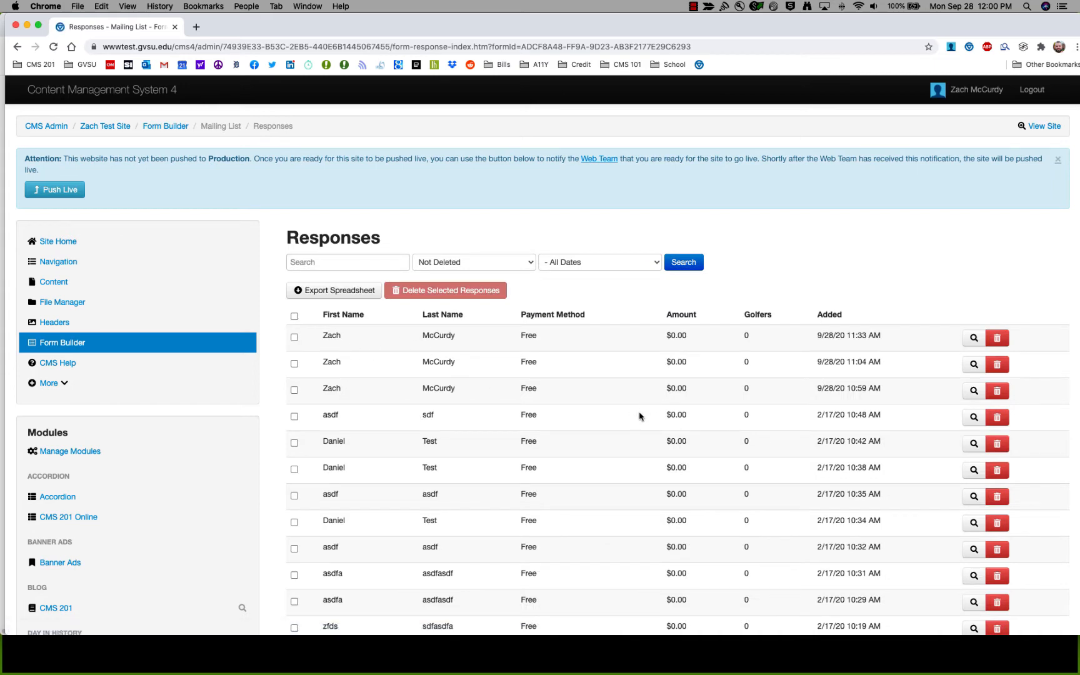
scroll(638, 416, "down", 3)
scroll(635, 418, "down", 5)
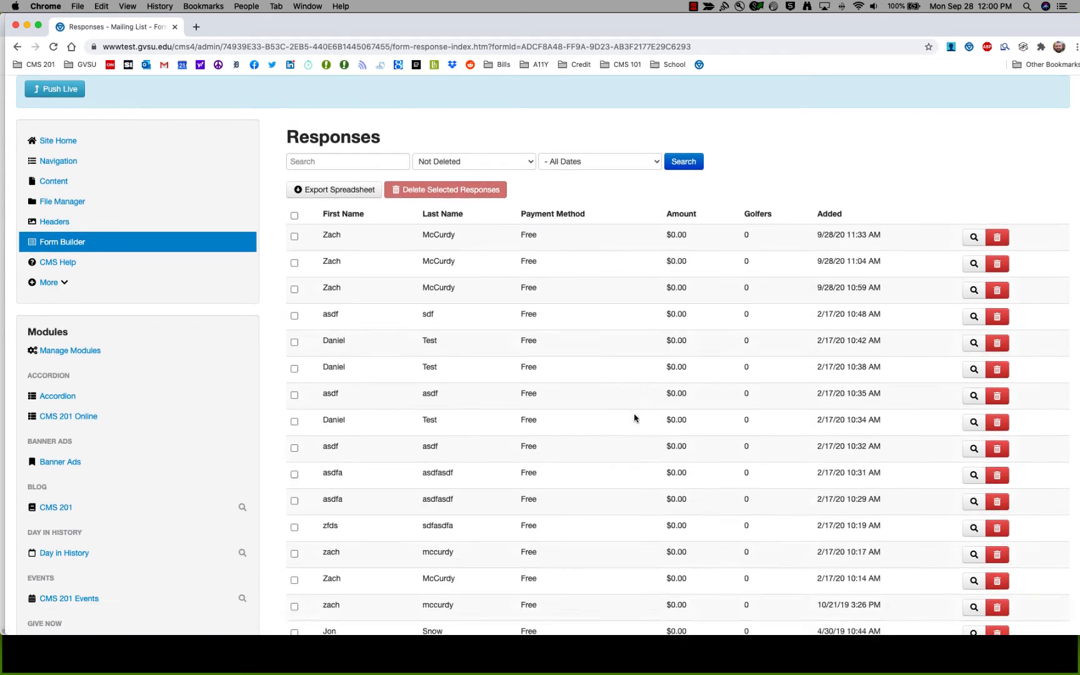
scroll(635, 418, "up", 7)
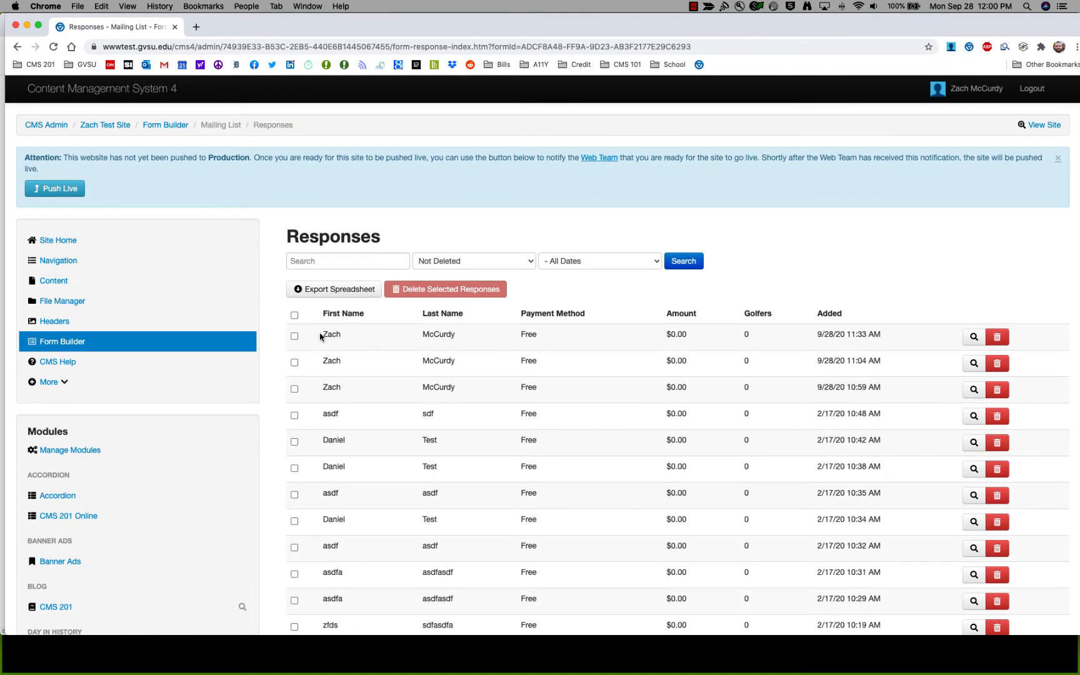
left_click(968, 340)
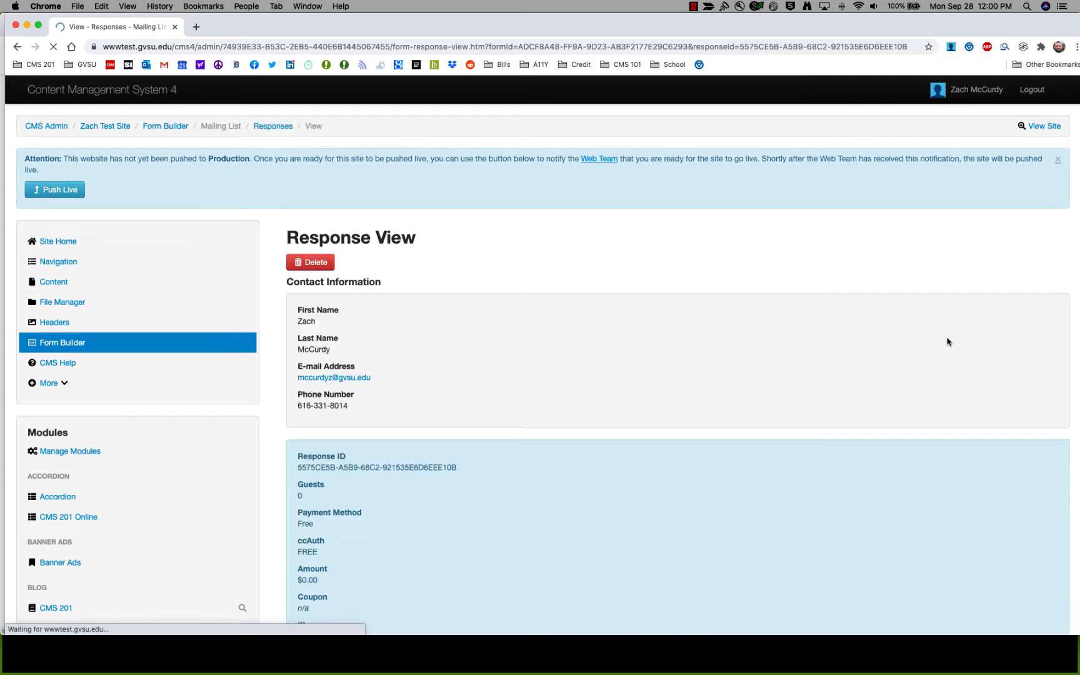
Add and submit the comment 'Hello!' on the response.
scroll(869, 352, "down", 4)
scroll(807, 362, "down", 5)
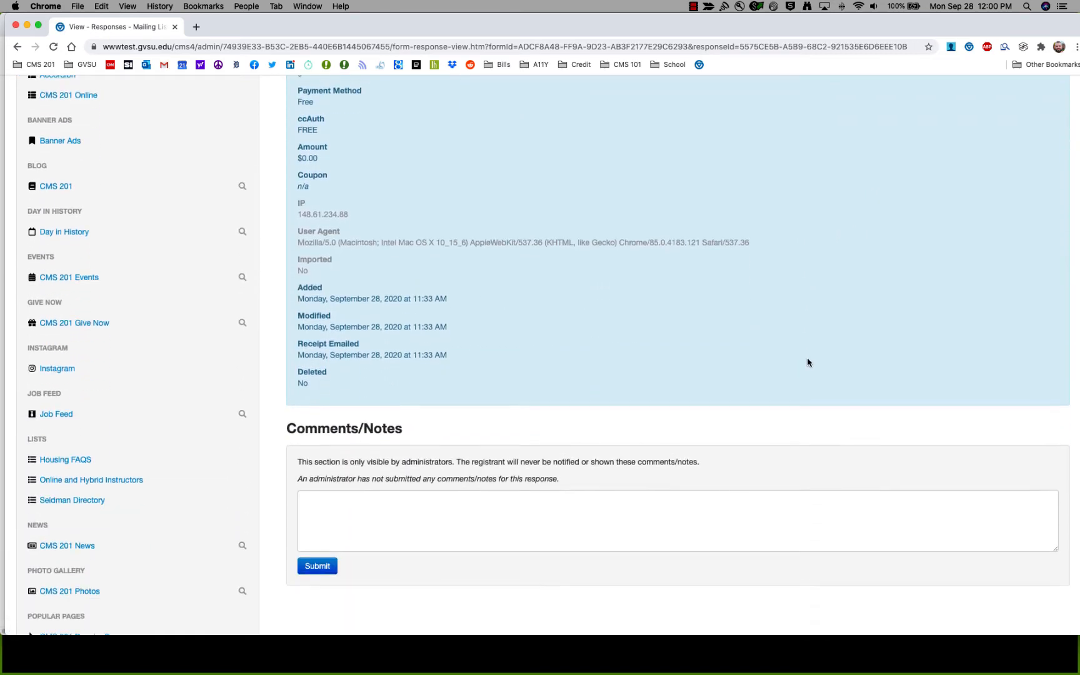
left_click(420, 398)
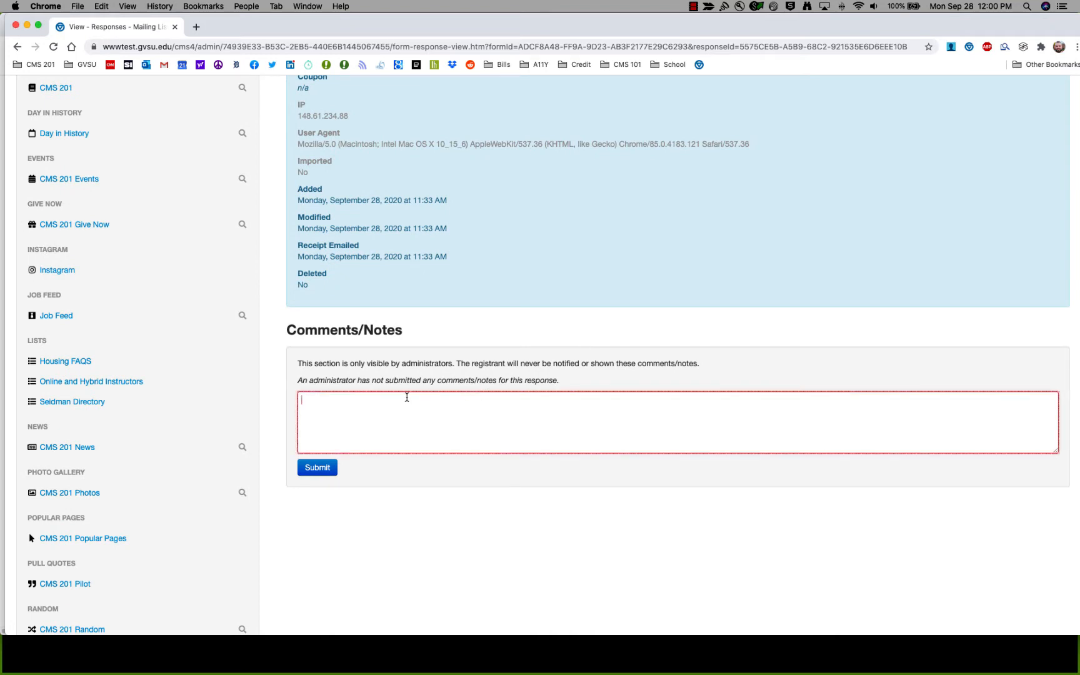
type("Hello!")
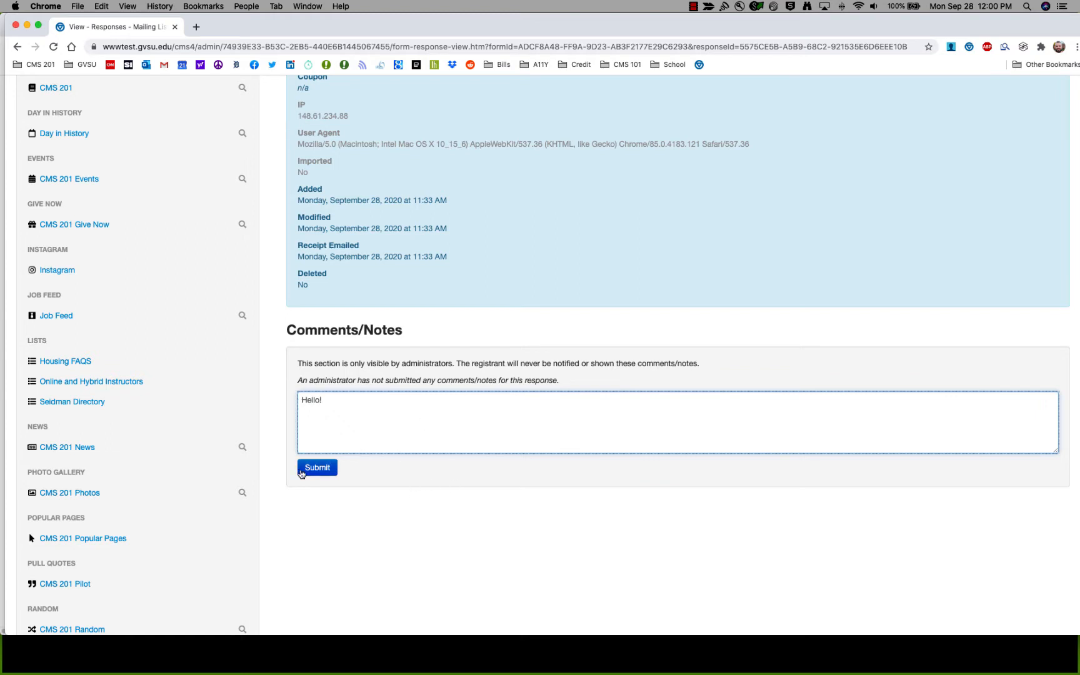
left_click(316, 468)
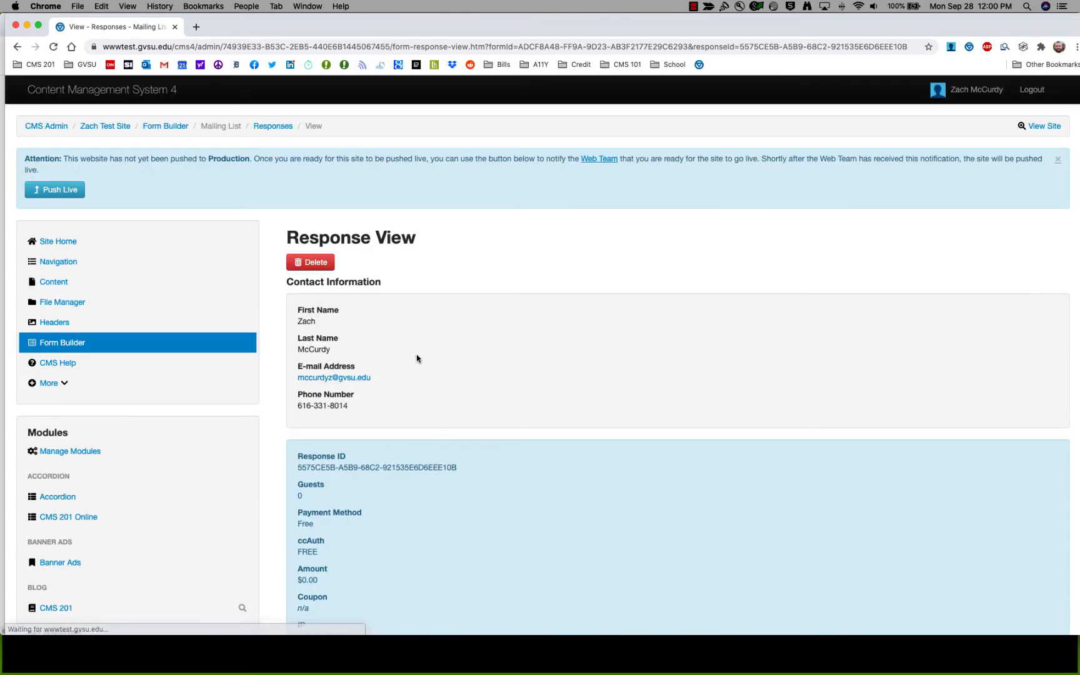
Return to the Mailing List responses list and resize its window to the right half.
left_click(73, 344)
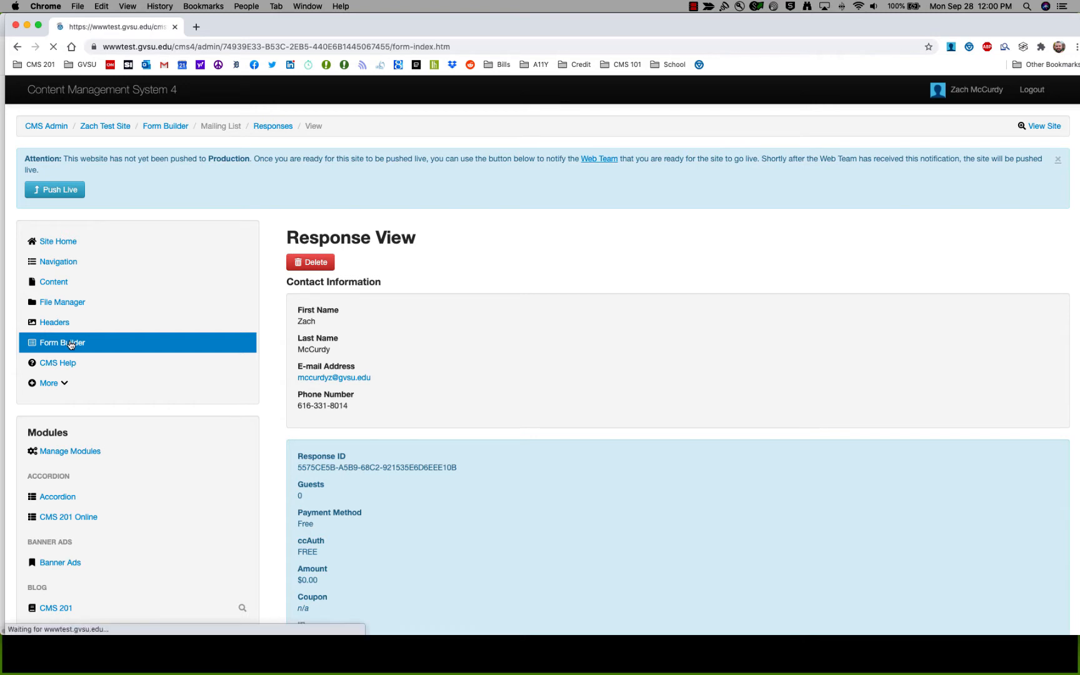
left_click(417, 415)
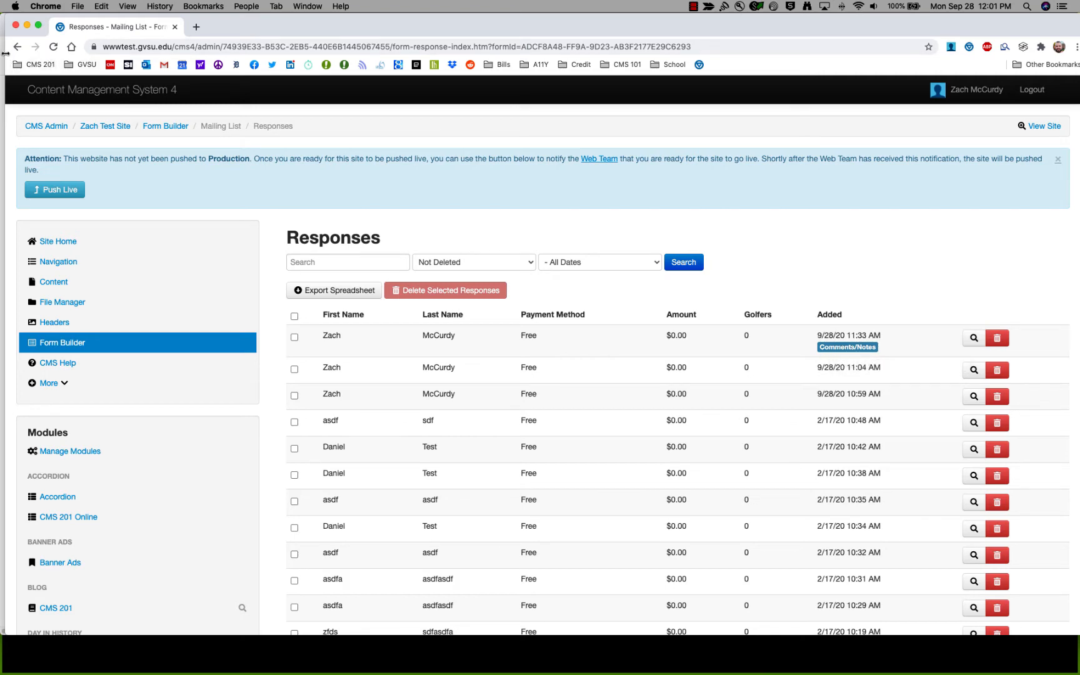
left_click_drag(5, 53, 658, 55)
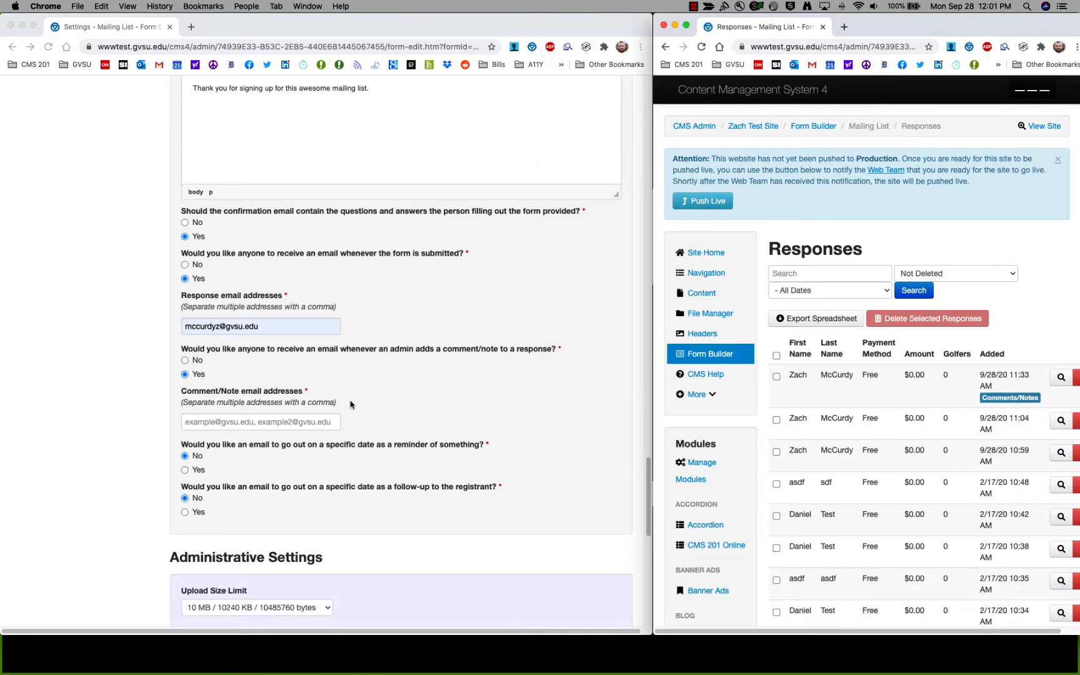
Fill the Comment/Note email addresses field with the suggested gvsu.edu address.
left_click(119, 372)
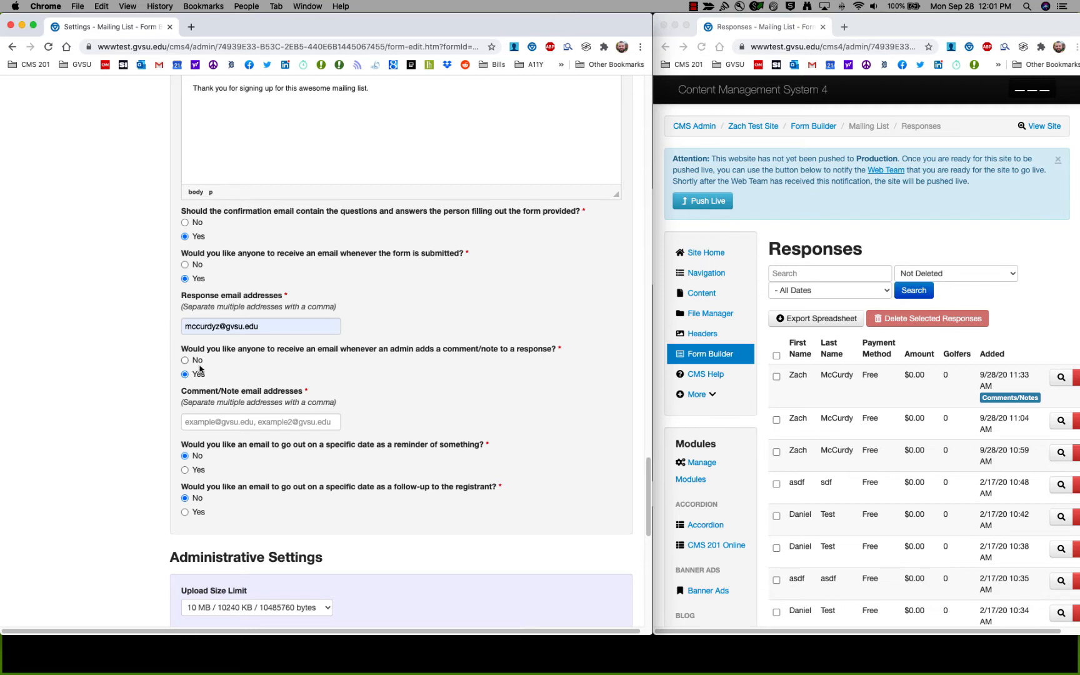
left_click(235, 427)
left_click(241, 448)
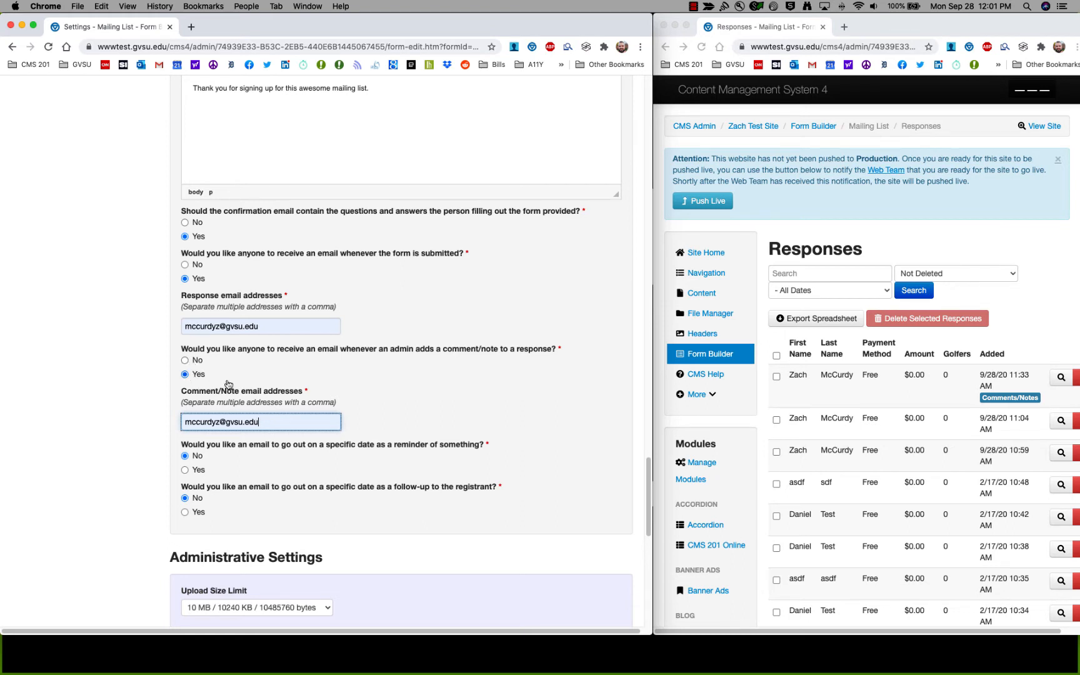
Open the commented response in the responses window to check the note.
left_click(1000, 398)
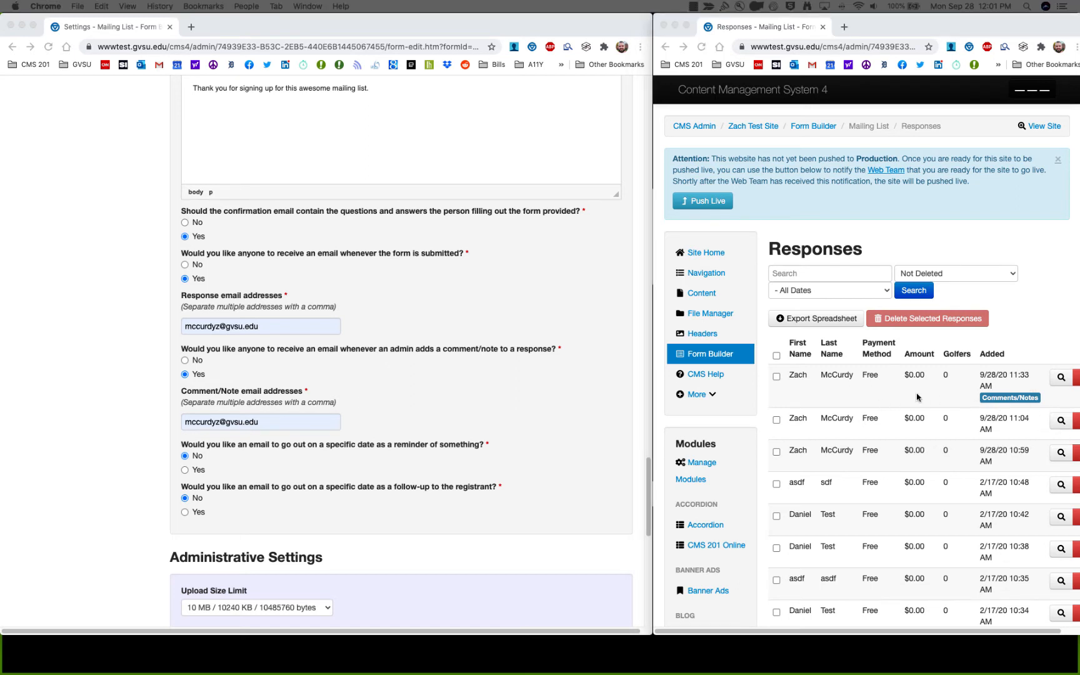
left_click(1059, 379)
left_click(1060, 379)
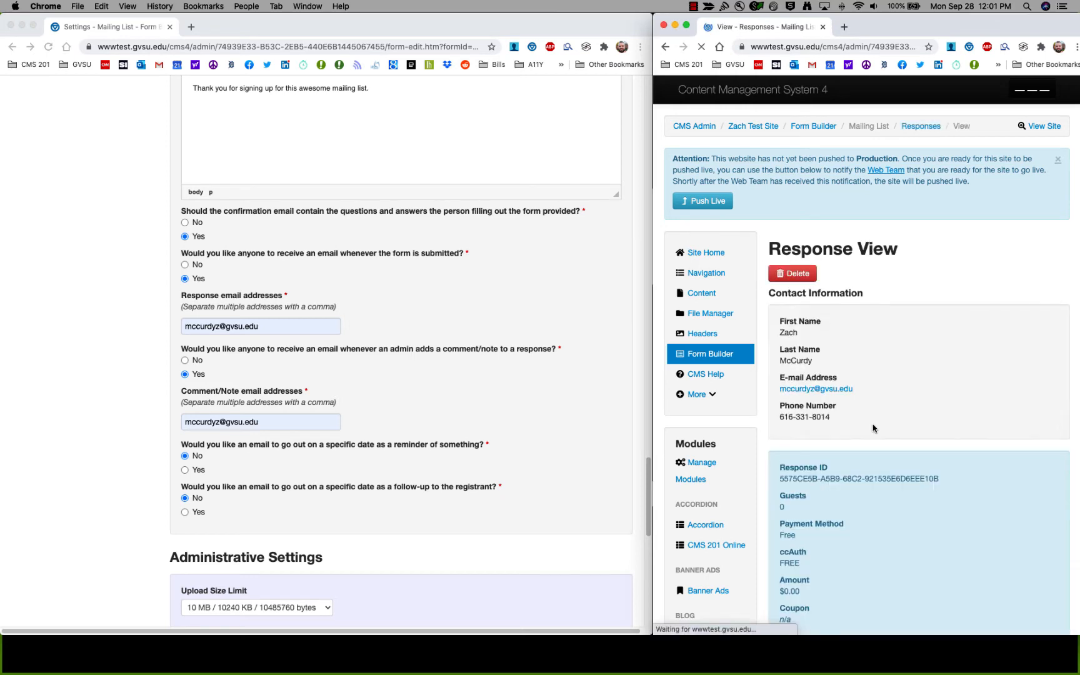
scroll(868, 424, "down", 10)
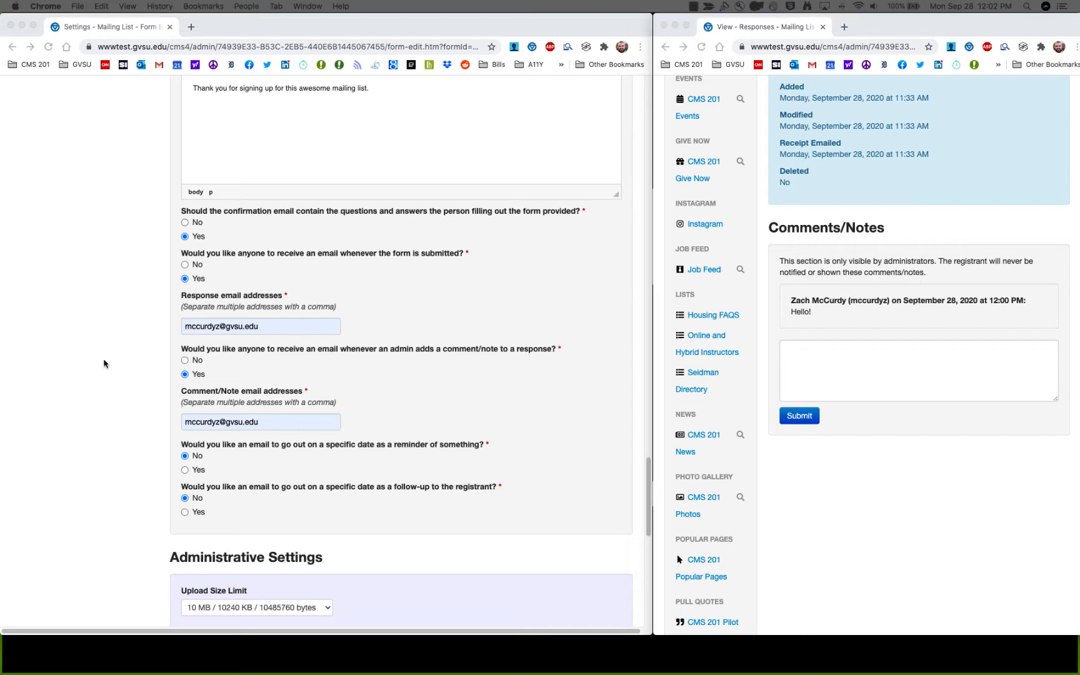
Select Yes to send a reminder email on a specific date.
left_click(129, 406)
scroll(159, 444, "down", 1)
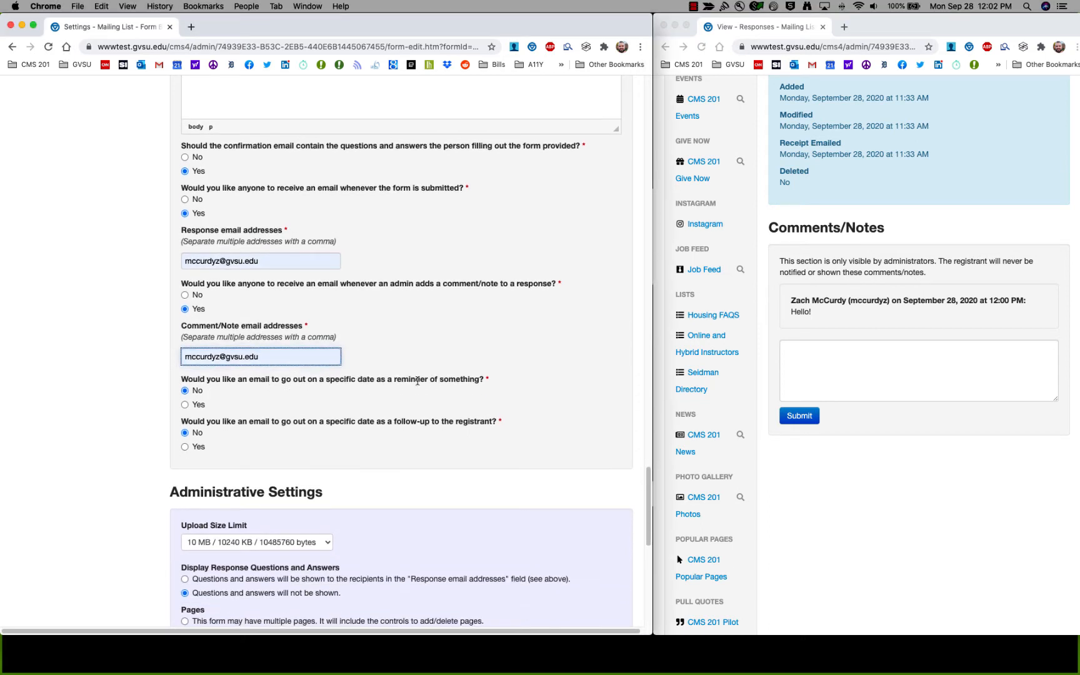
left_click(185, 405)
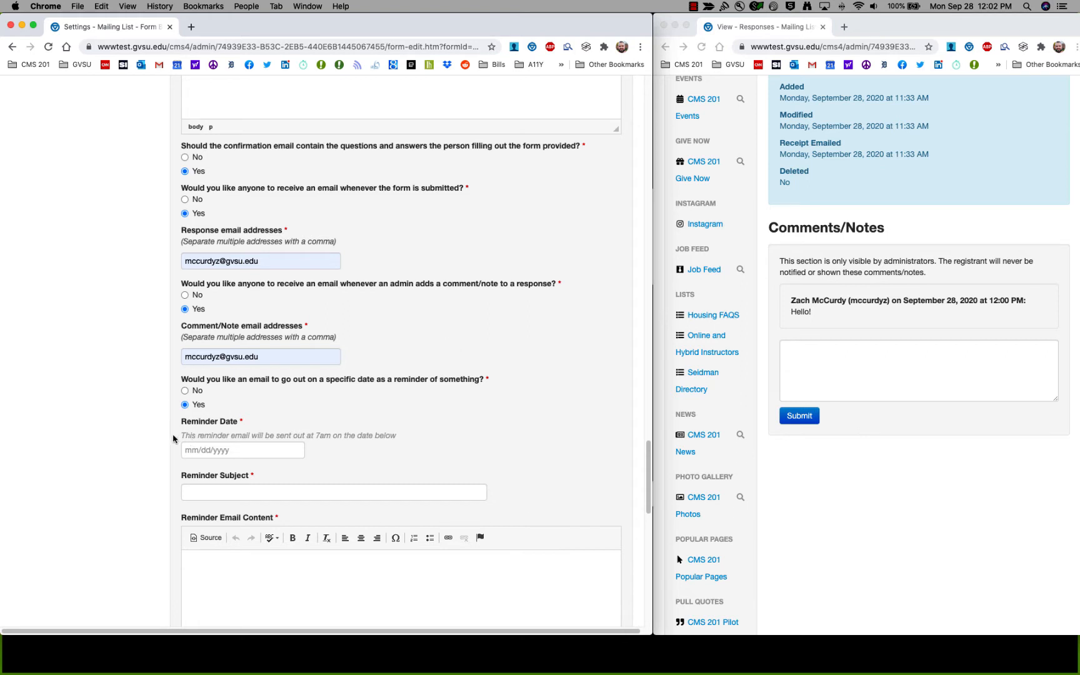
Set the reminder date to October 8, 2020 in the calendar.
scroll(164, 445, "down", 2)
scroll(164, 445, "down", 2)
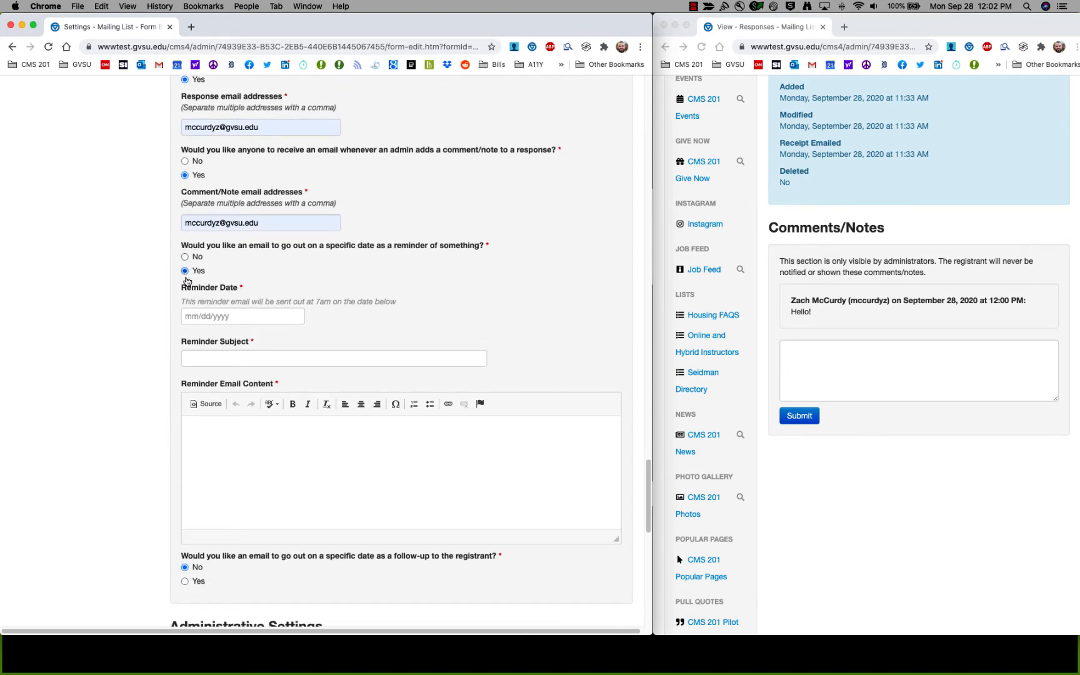
left_click(216, 312)
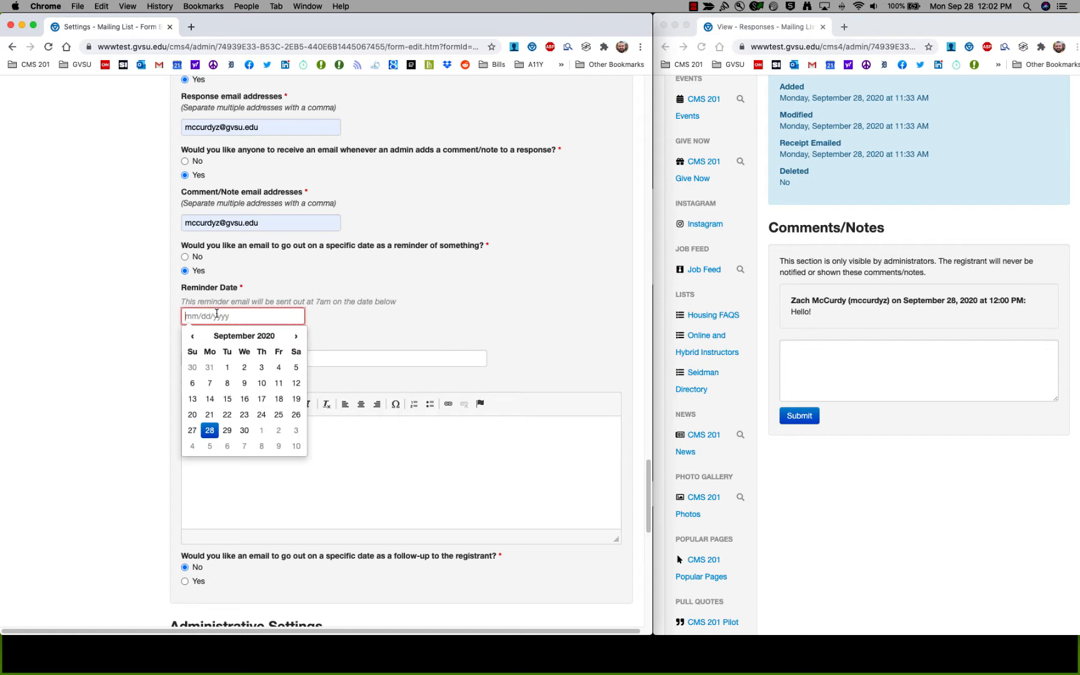
left_click(297, 337)
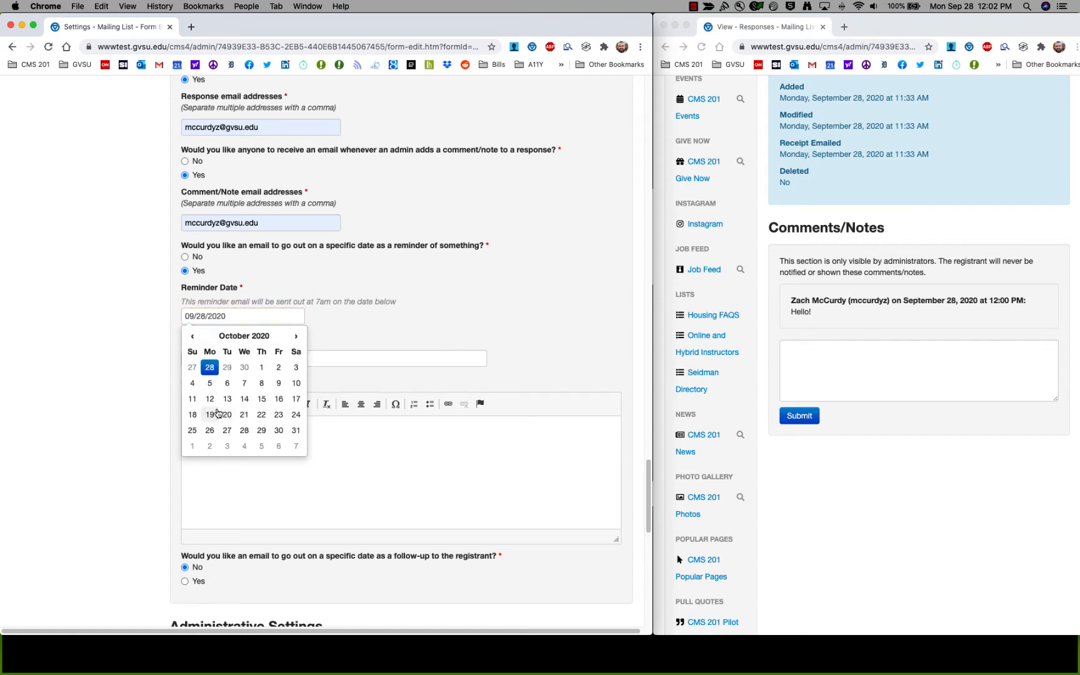
left_click(261, 388)
Enter reminder subject 'Golf Outing Reminder' and message 'Hello!'.
left_click(253, 354)
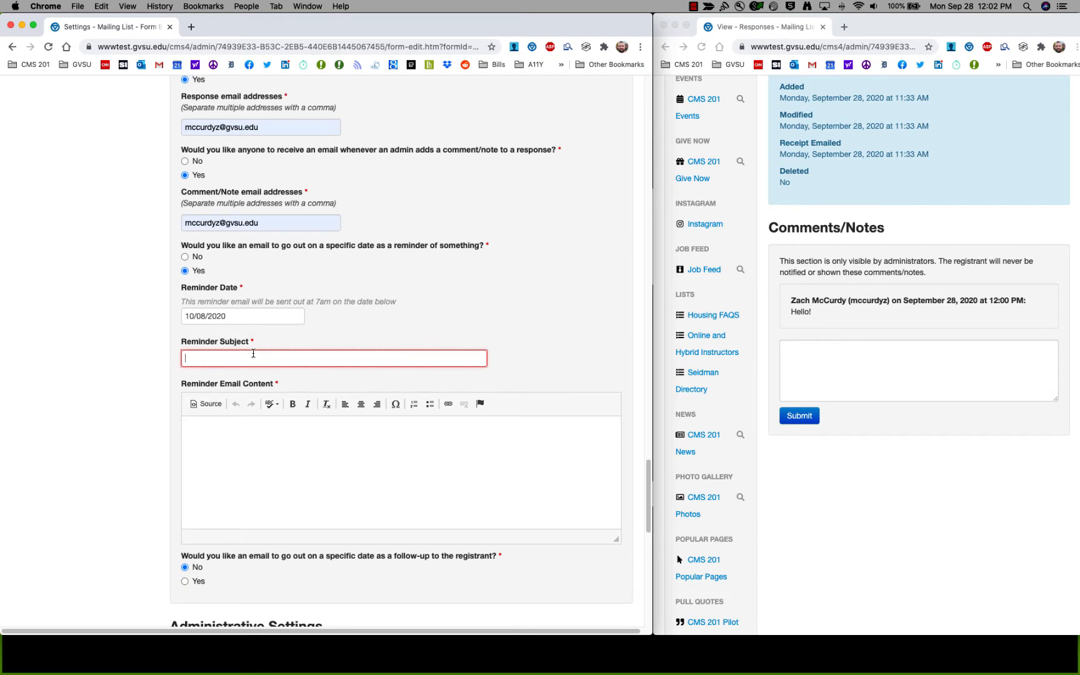
type("Golf Outing Reminder")
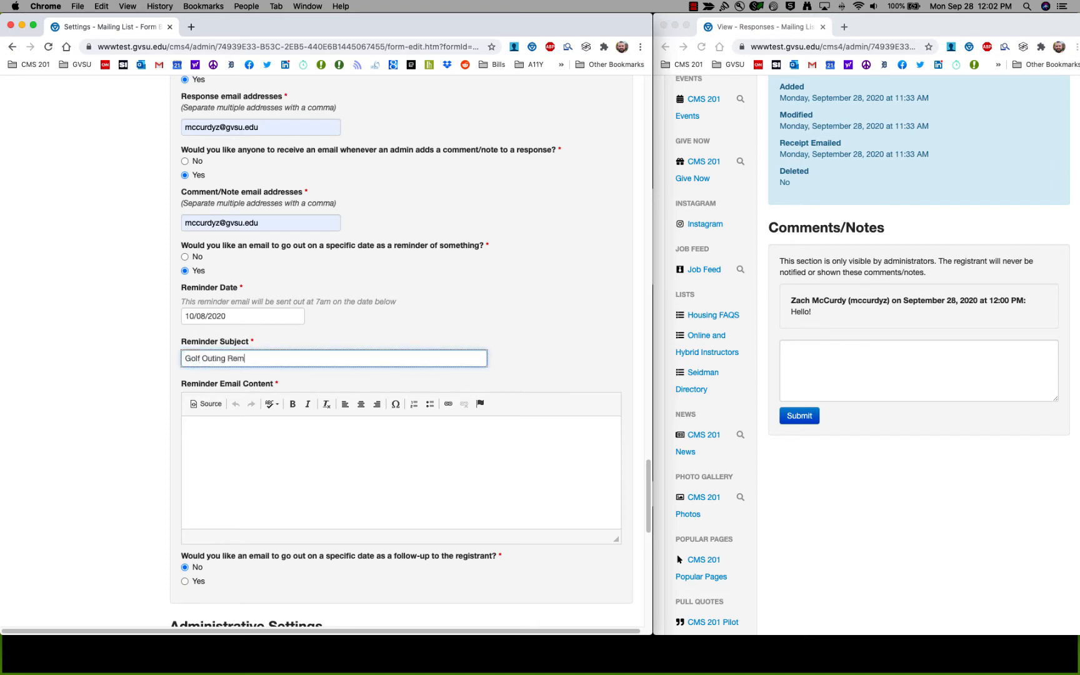
left_click(299, 456)
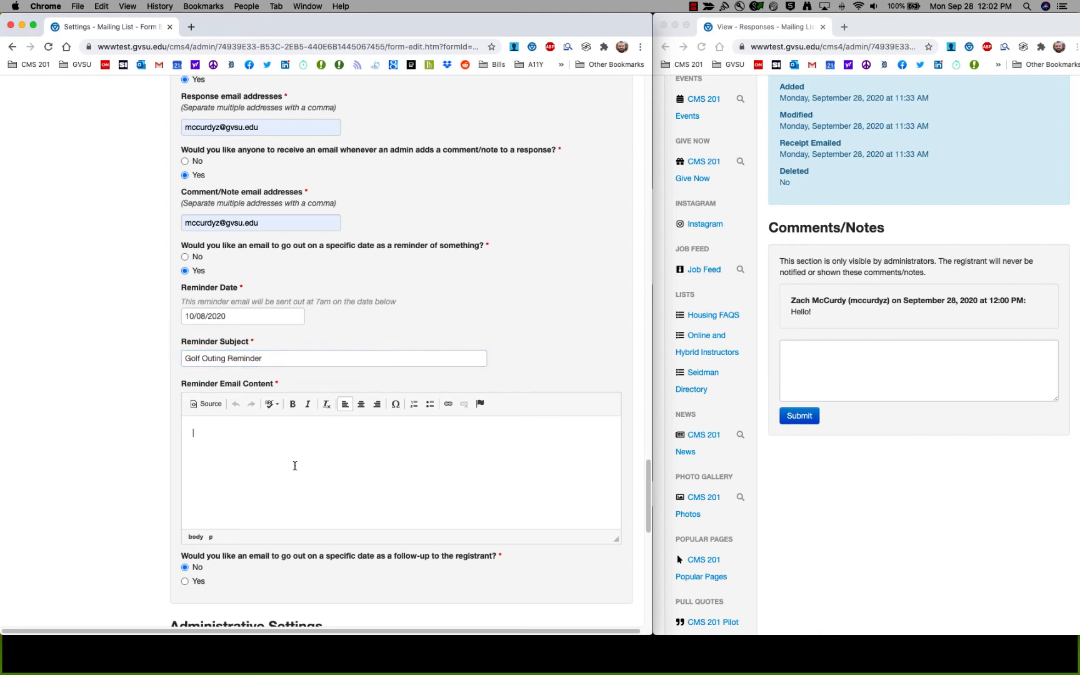
type("Hello!")
scroll(181, 393, "down", 3)
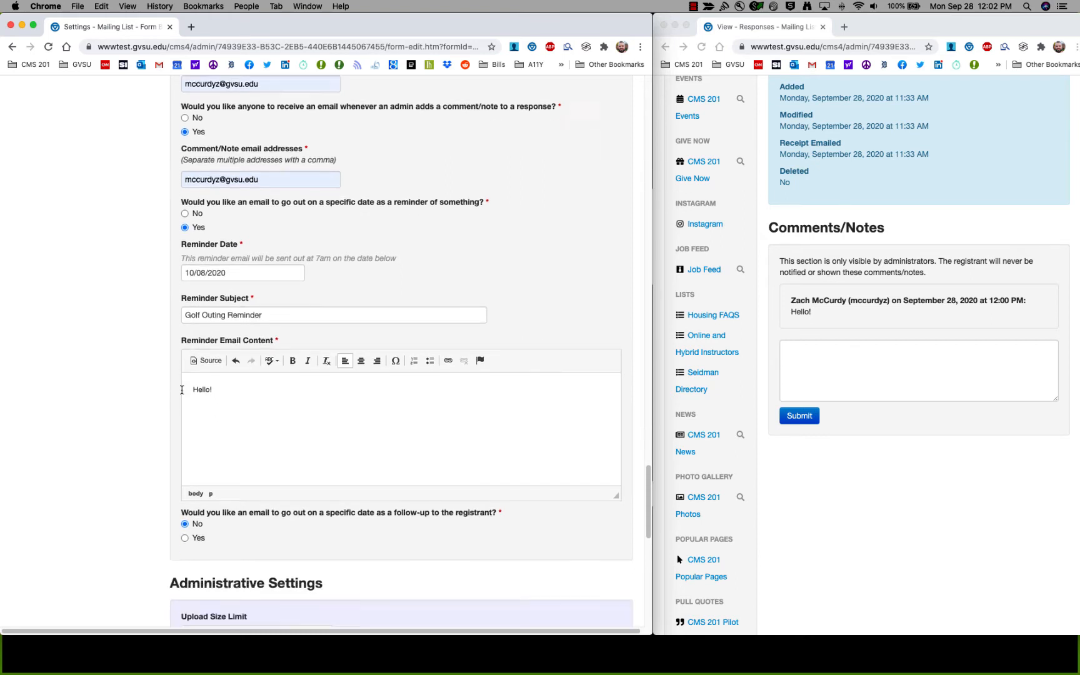
scroll(184, 397, "down", 4)
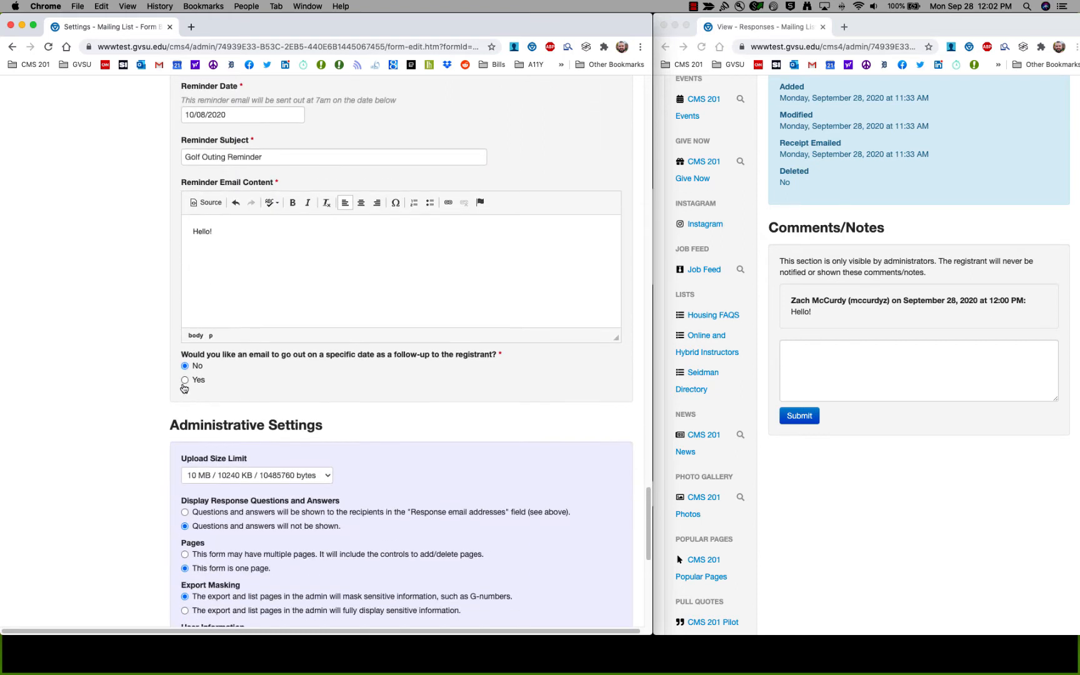
scroll(202, 354, "up", 2)
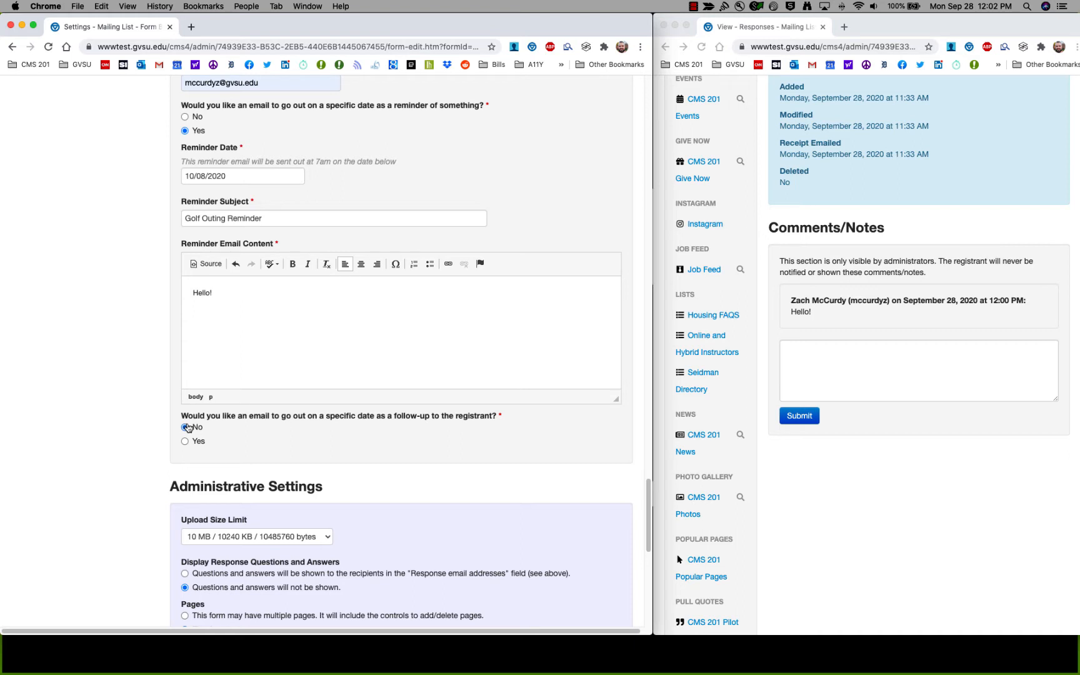
Select Yes for the registrant follow-up email and set its date to October 16, 2020.
left_click(187, 441)
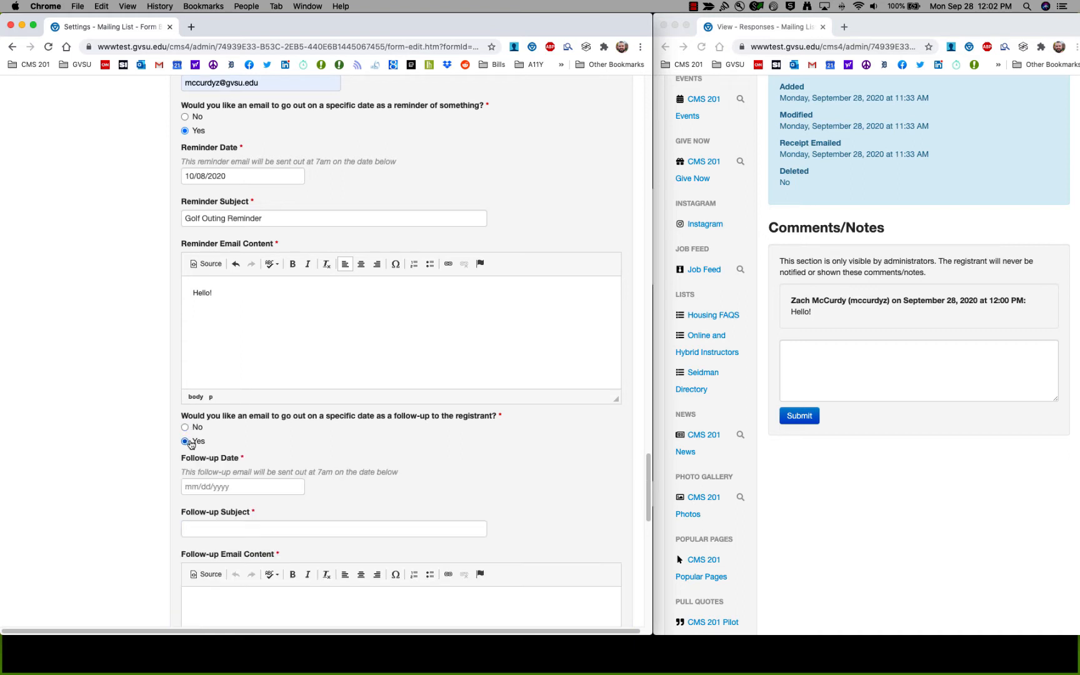
scroll(192, 448, "down", 5)
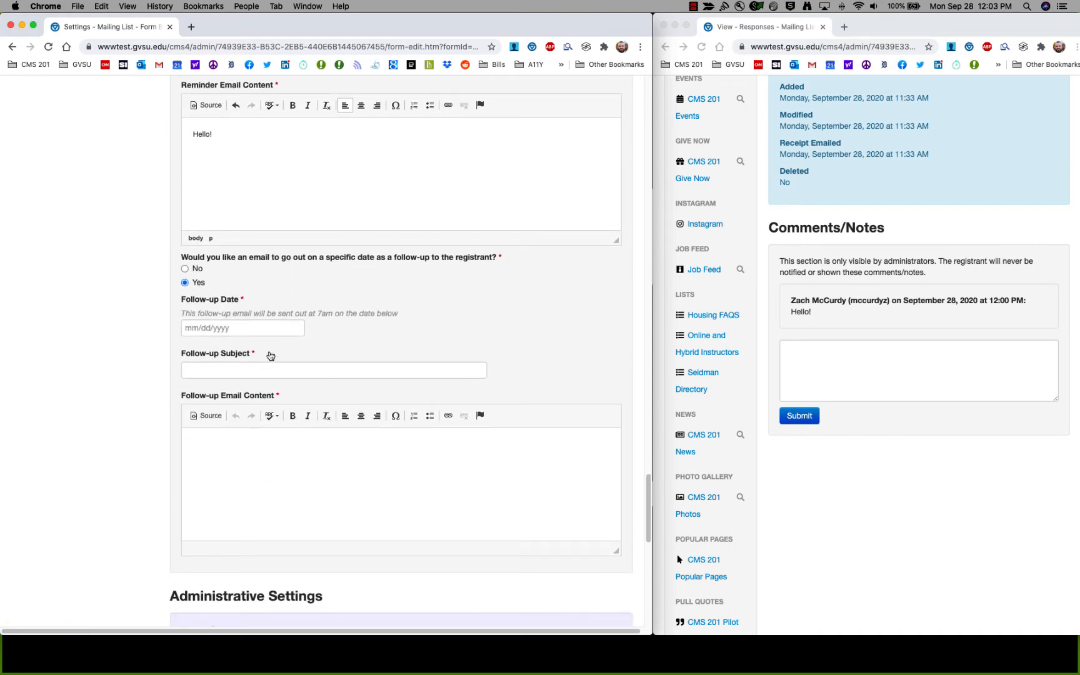
left_click(257, 327)
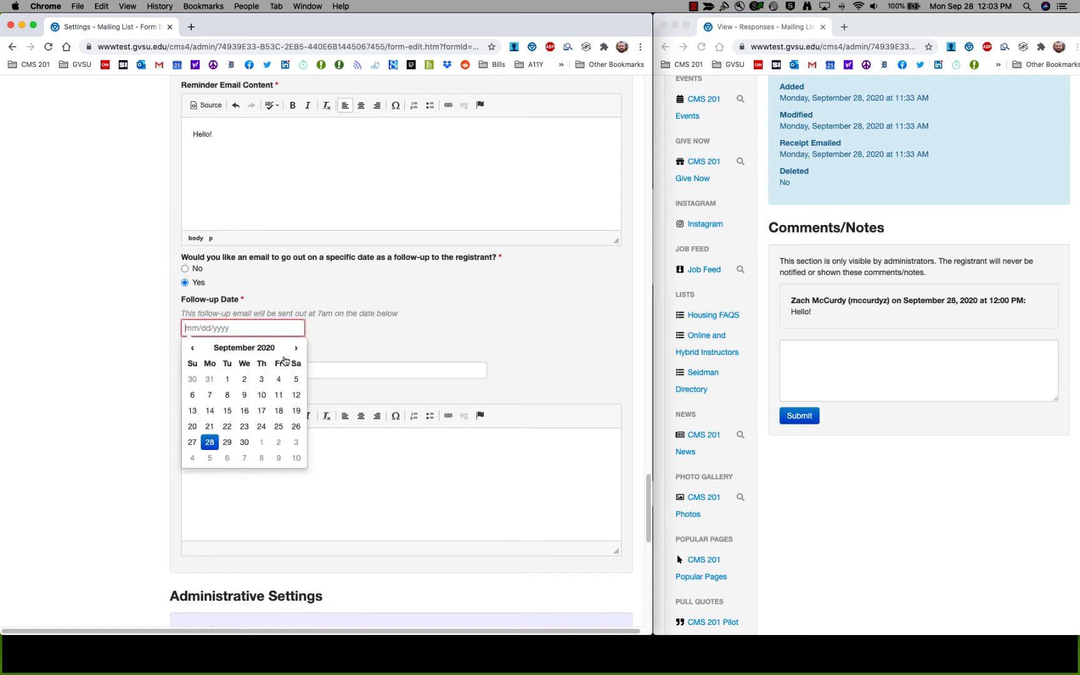
left_click(297, 348)
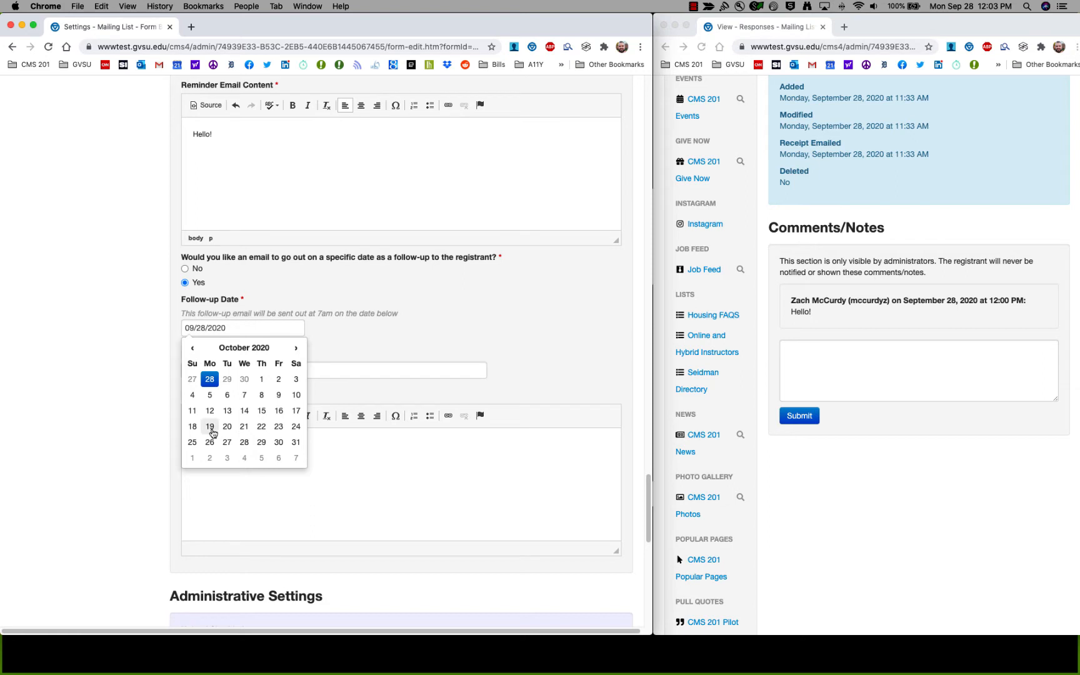
left_click(279, 411)
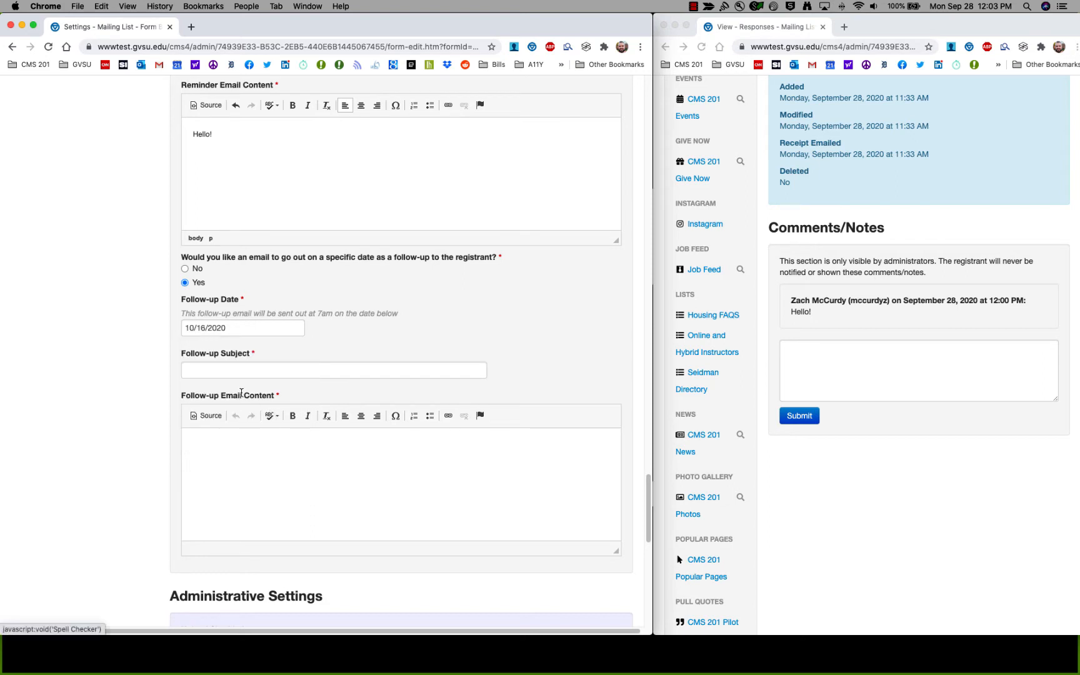
left_click(236, 371)
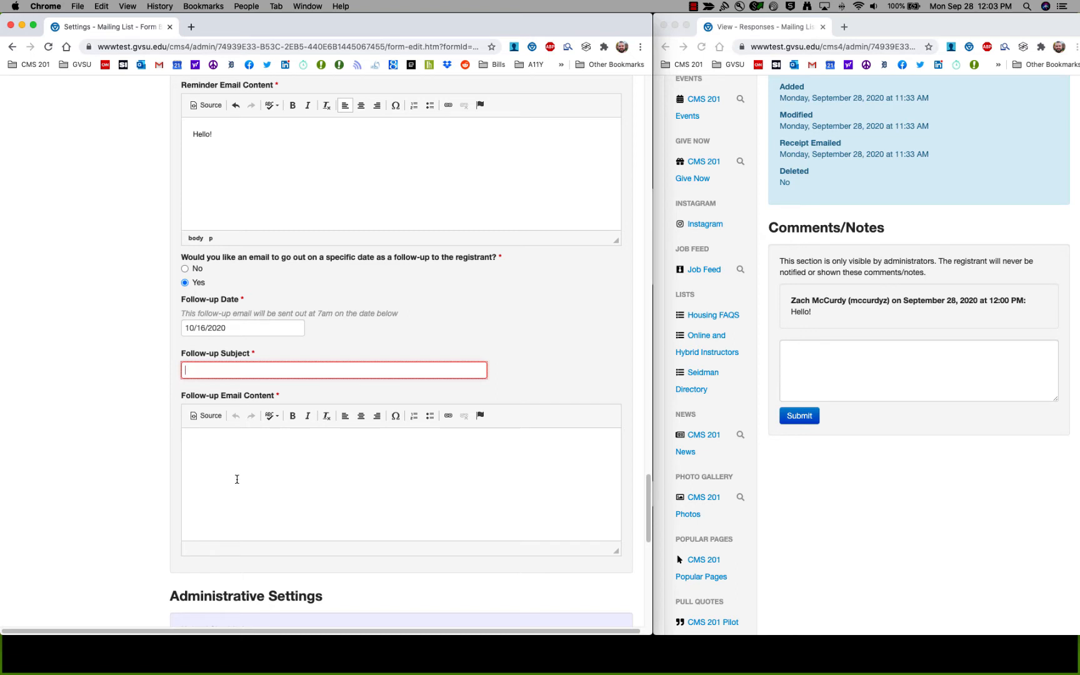
scroll(175, 478, "up", 10)
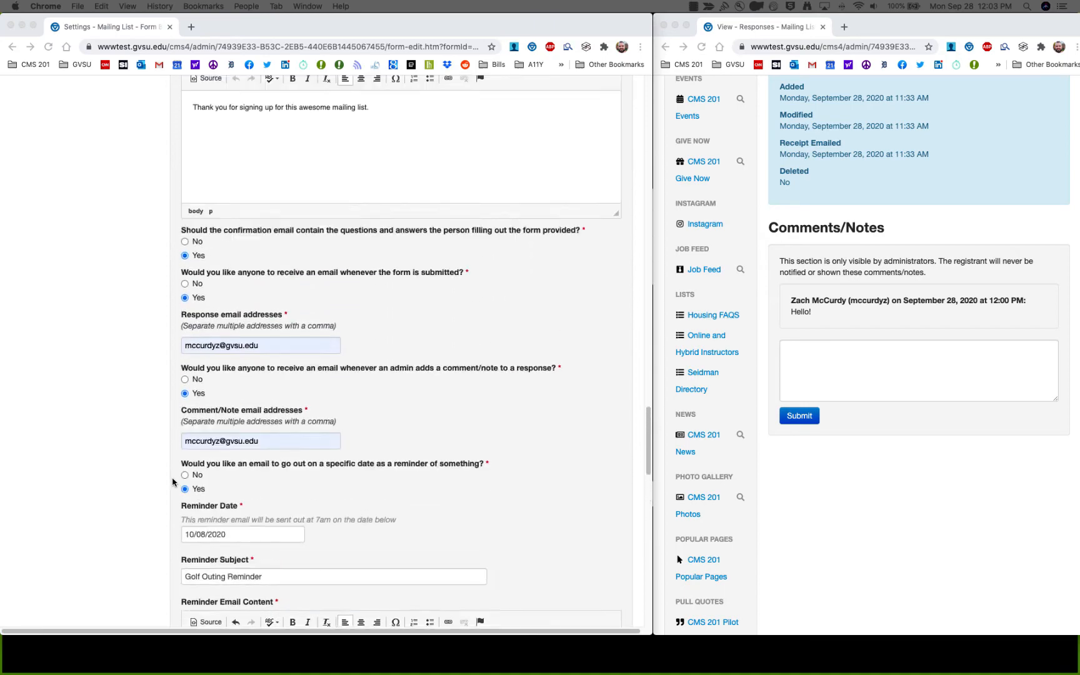
scroll(174, 482, "up", 20)
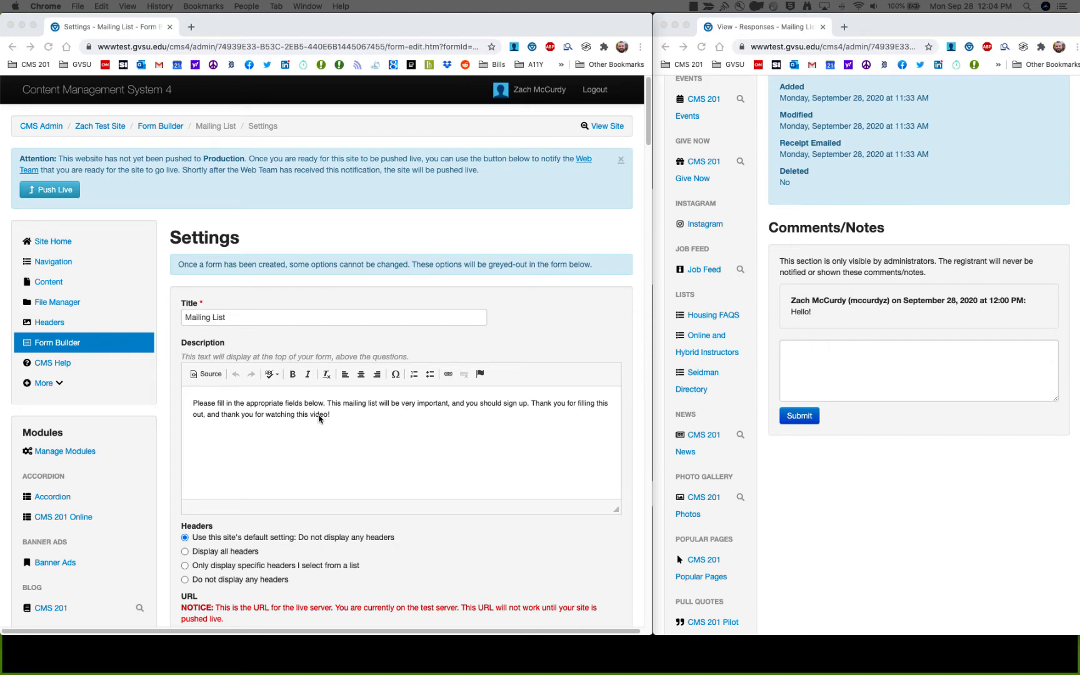
left_click(74, 346)
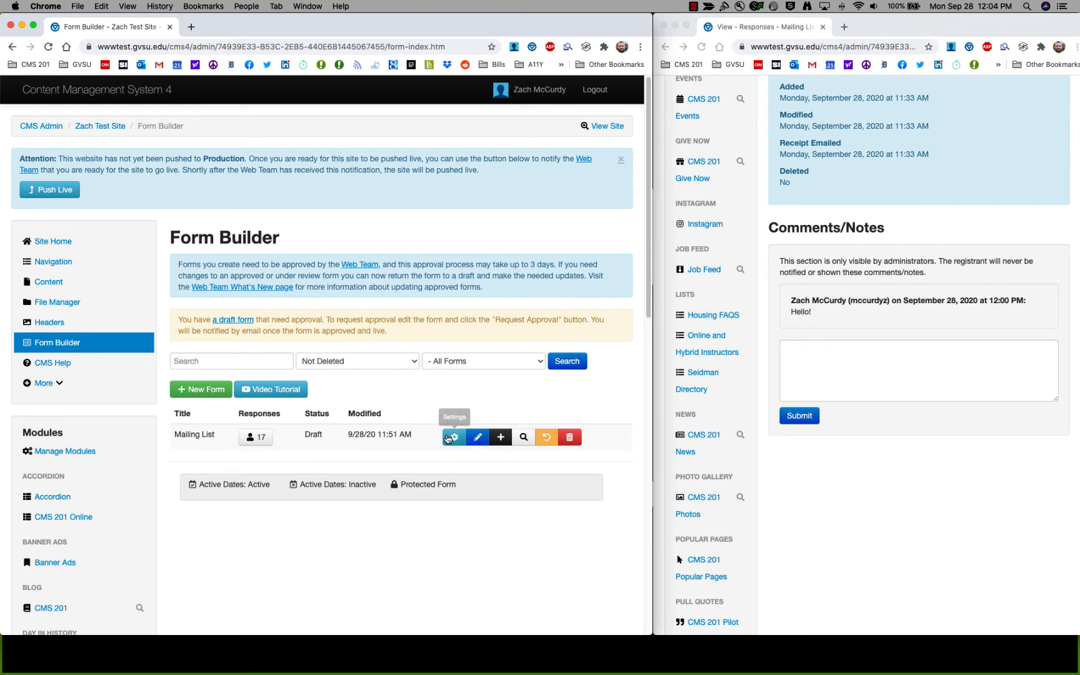
left_click(449, 438)
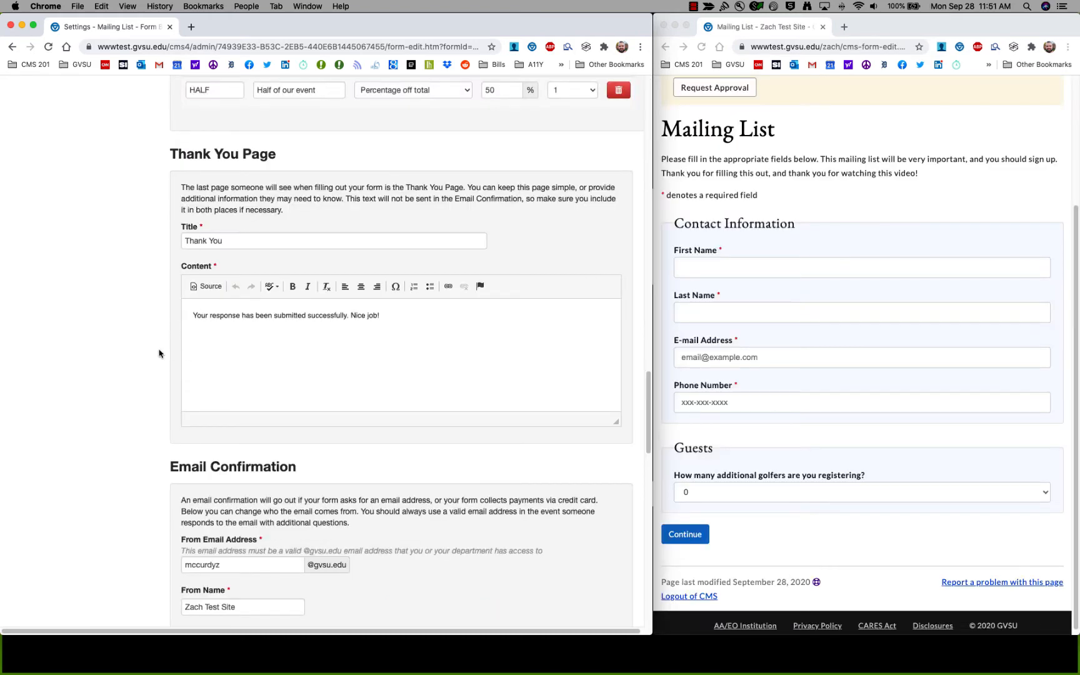
Save the Mailing List form settings and reopen them.
scroll(161, 359, "down", 7)
scroll(163, 372, "down", 10)
left_click(186, 565)
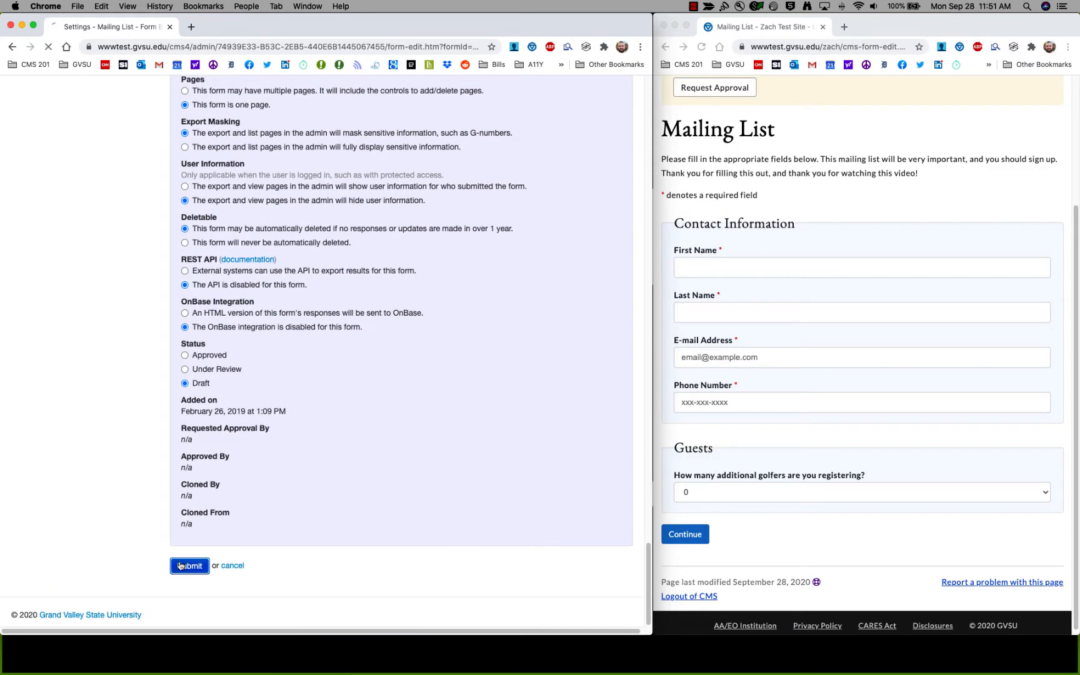
scroll(182, 537, "down", 2)
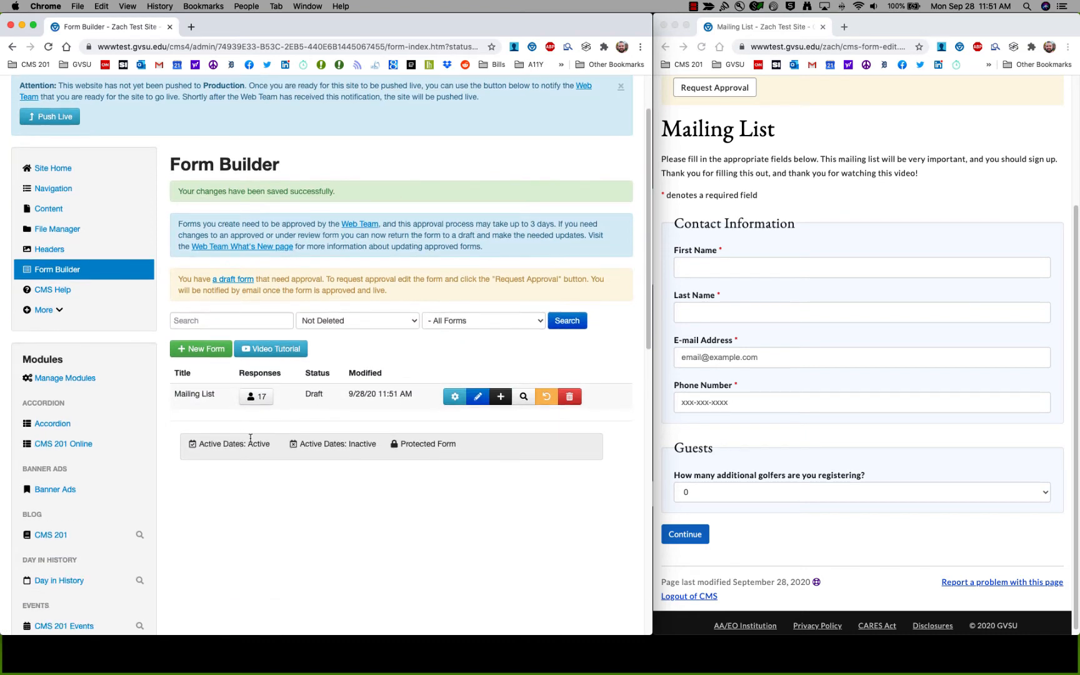
left_click(447, 398)
scroll(437, 395, "down", 4)
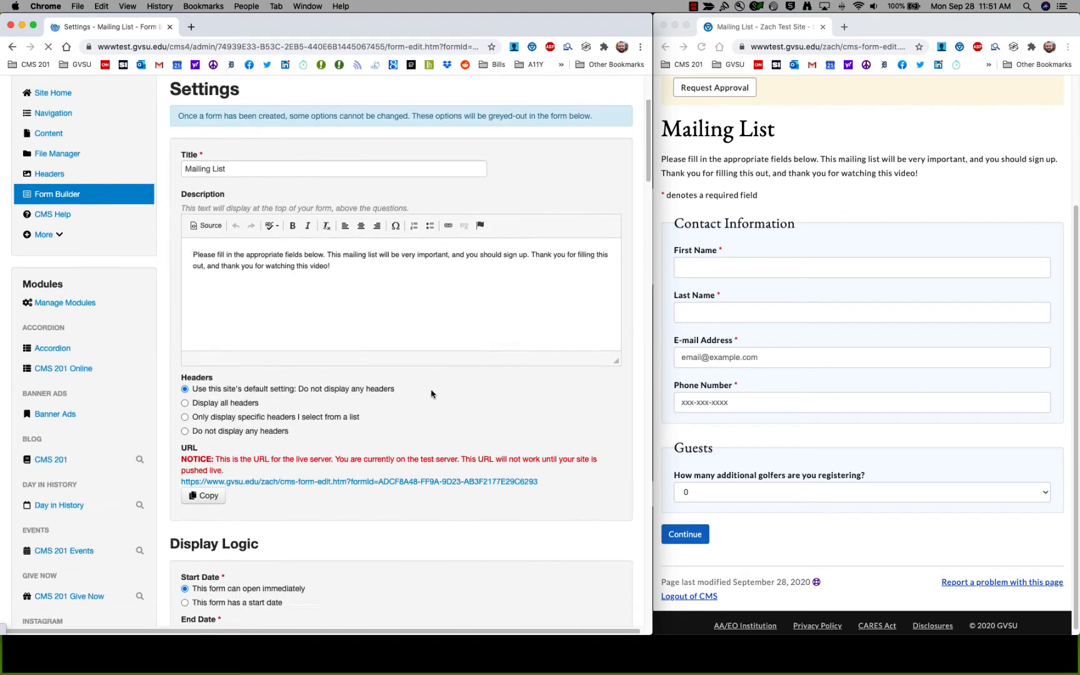
scroll(431, 394, "down", 10)
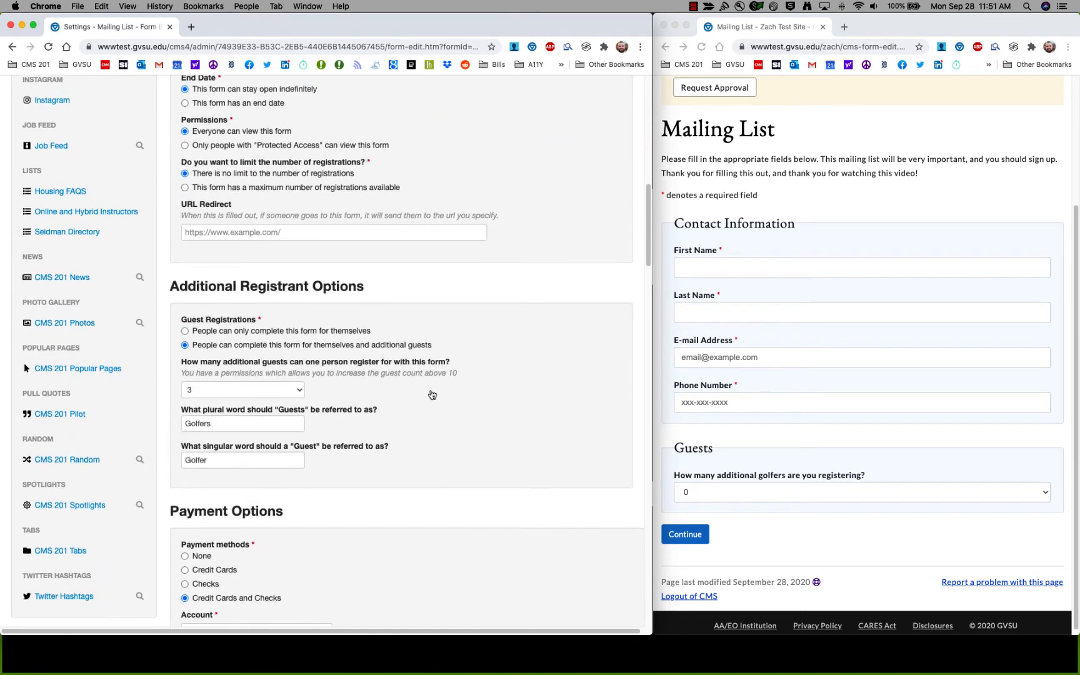
Reload the public Mailing List form, autofill contact details, and register 2 additional golfers.
left_click(721, 318)
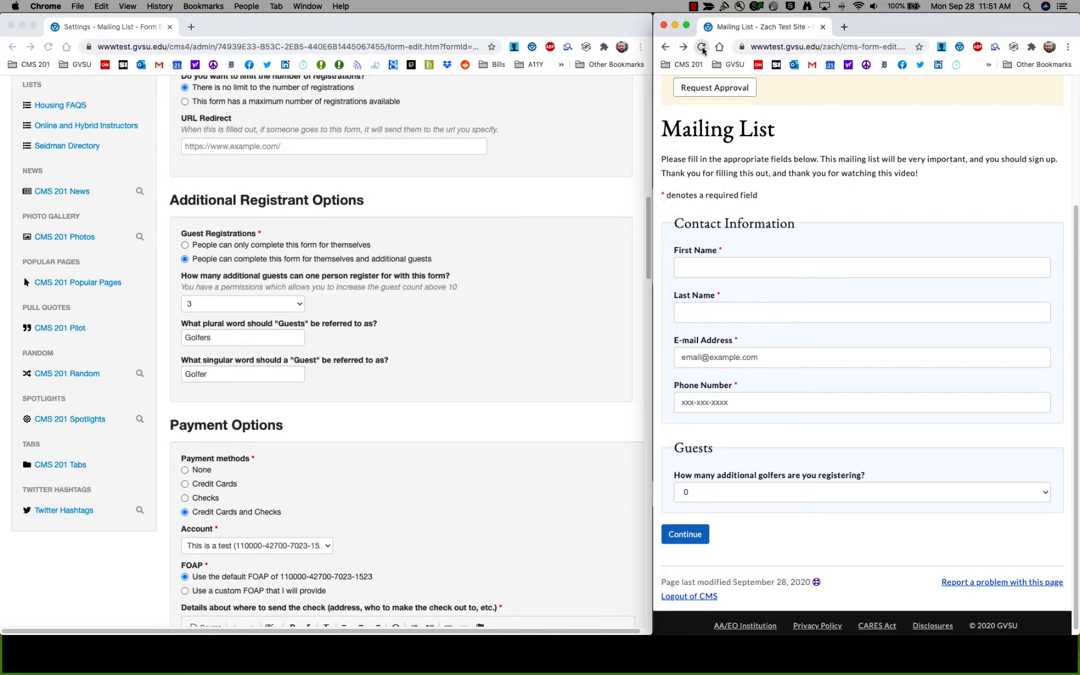
left_click(702, 50)
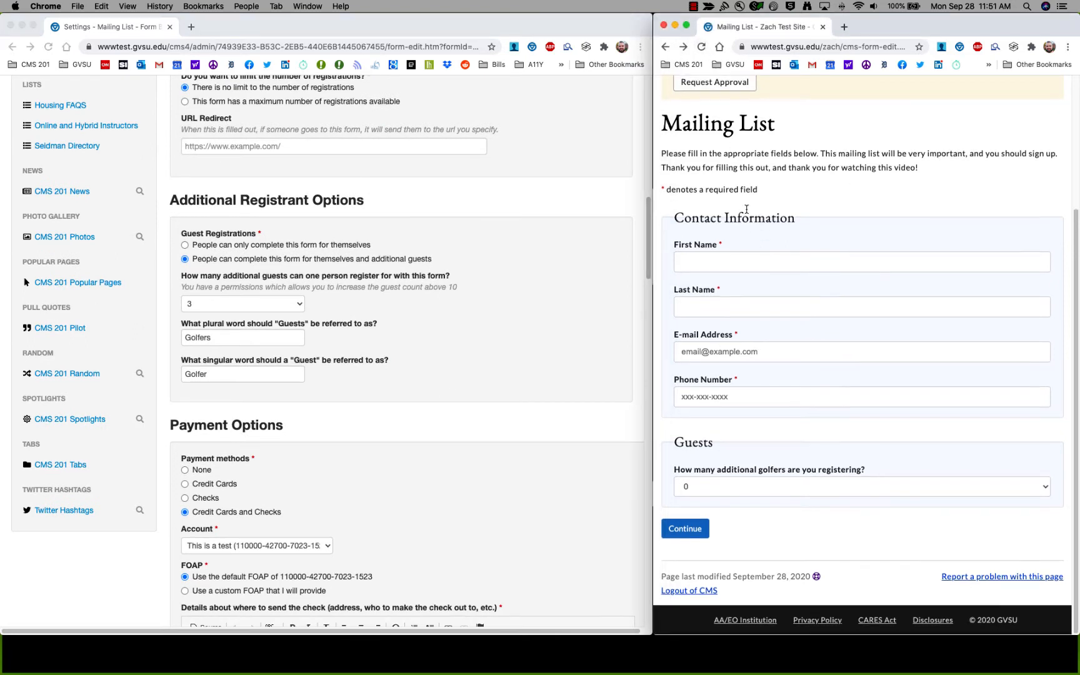
left_click(717, 258)
left_click(713, 292)
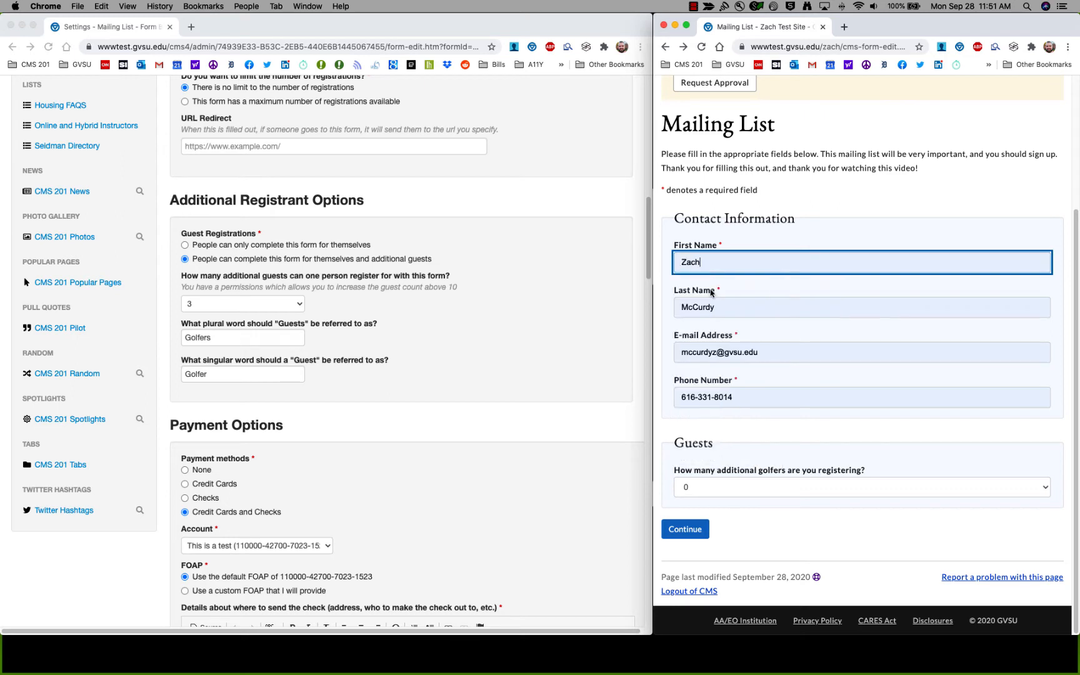
left_click(766, 492)
left_click(757, 512)
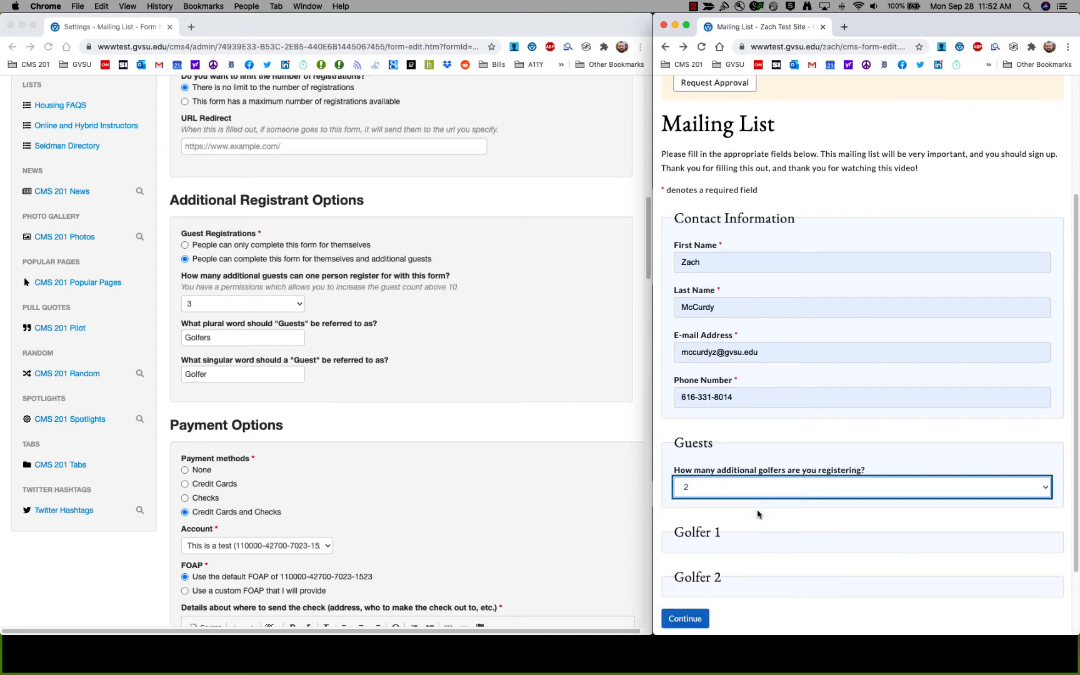
Confirm 2 additional golfers and continue the registration to the $30.00 checkout.
scroll(743, 446, "down", 3)
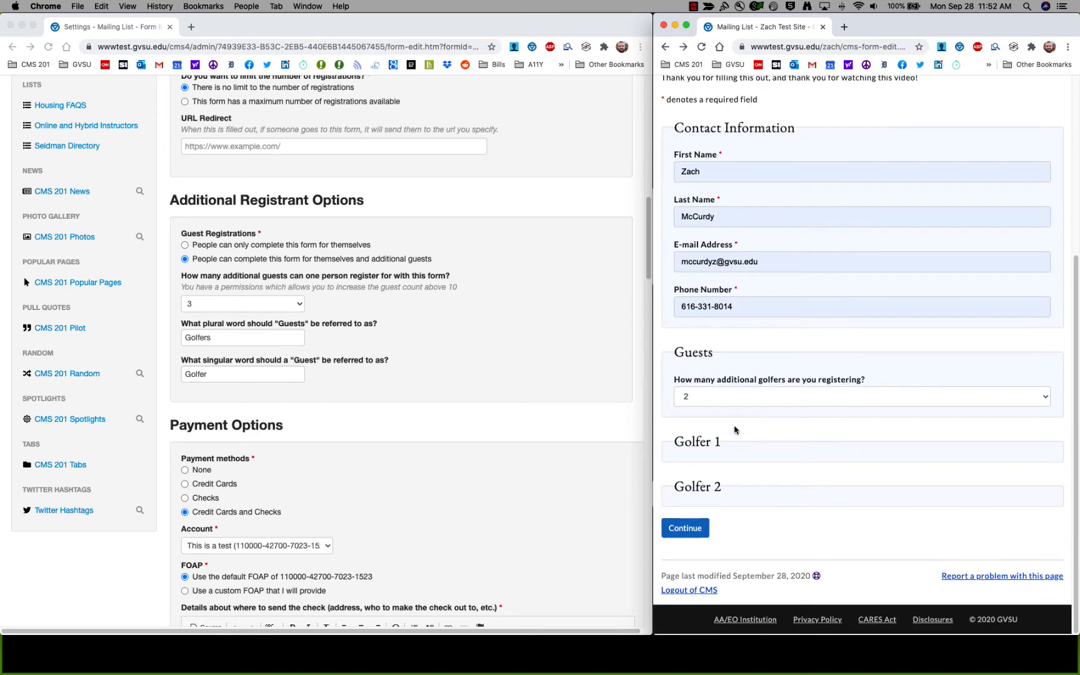
left_click(716, 398)
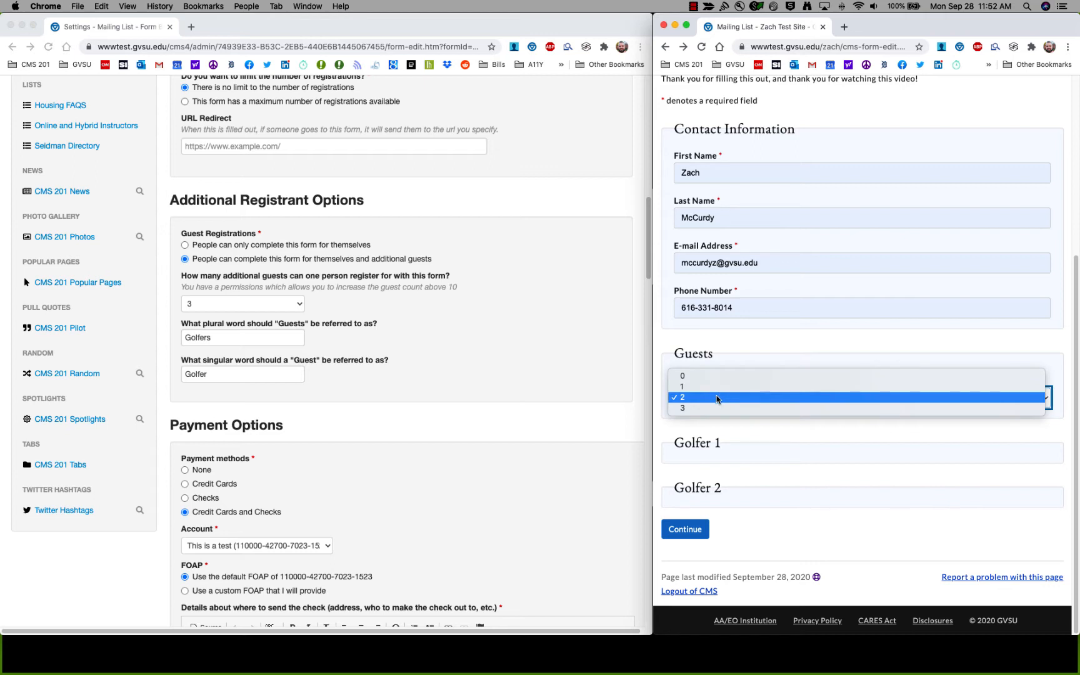
left_click(719, 356)
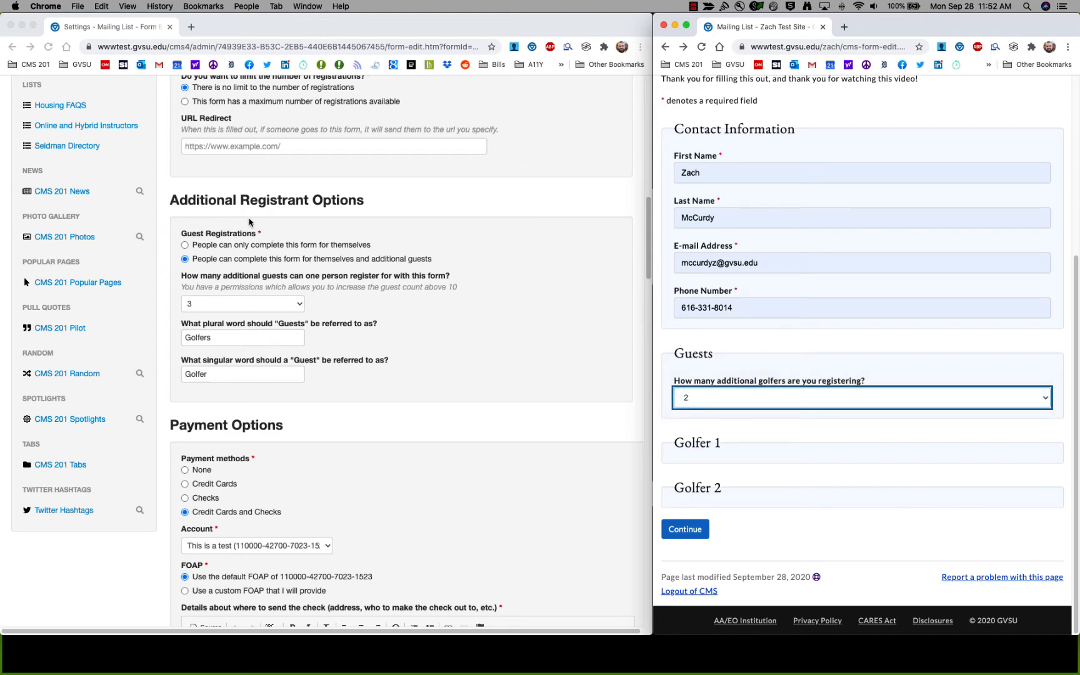
left_click(185, 229)
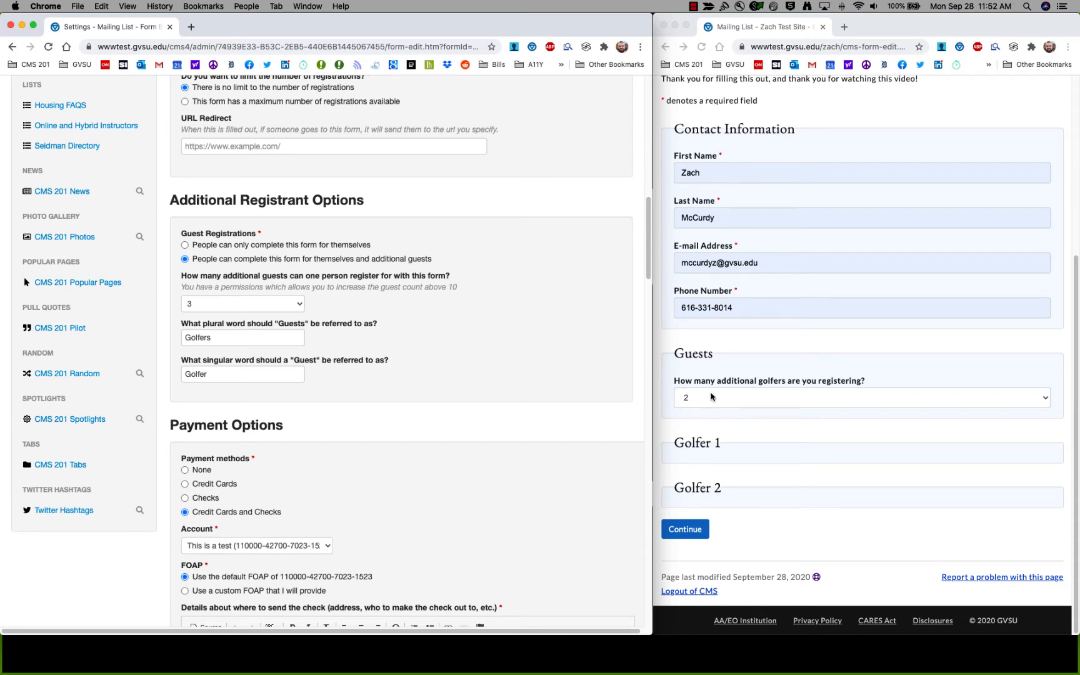
left_click(688, 530)
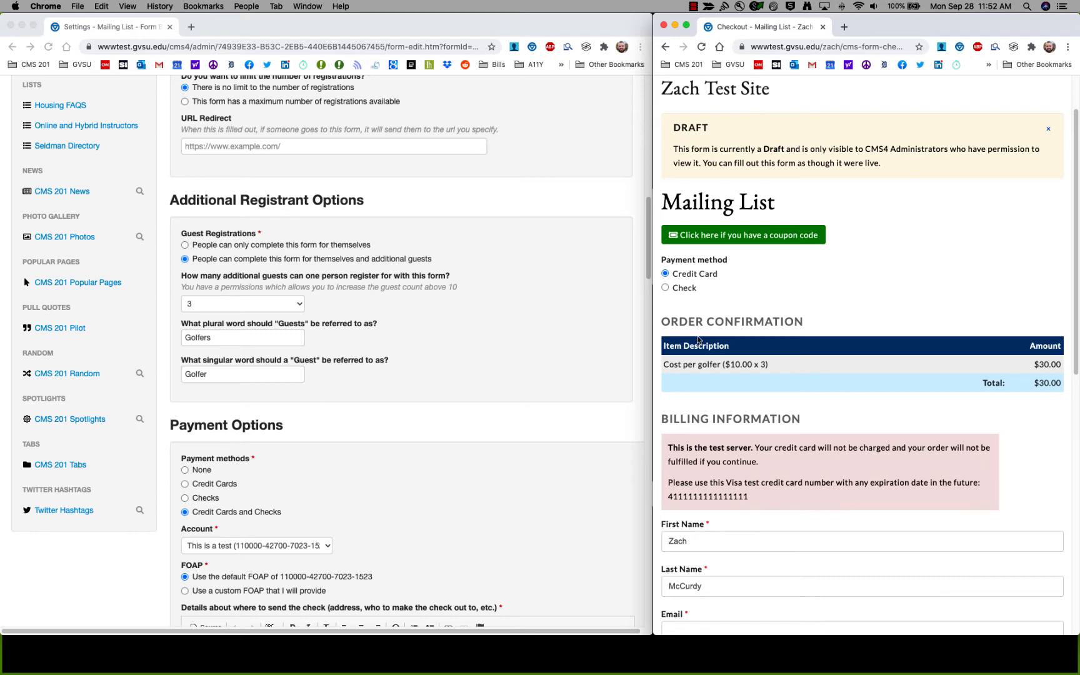
scroll(513, 384, "down", 5)
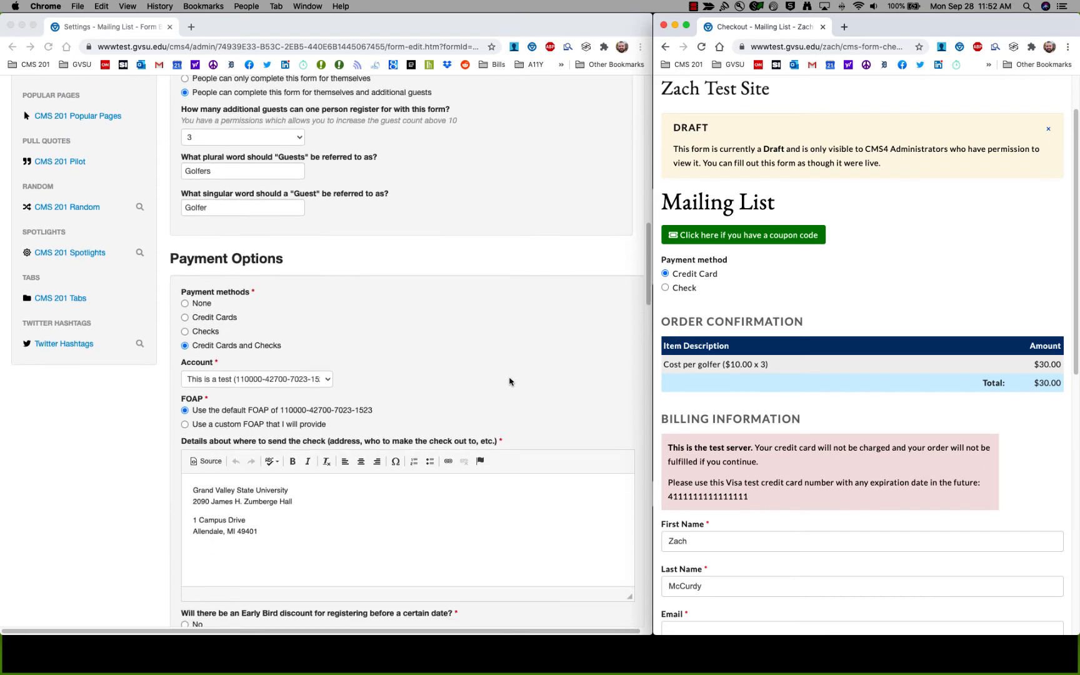
scroll(197, 268, "down", 2)
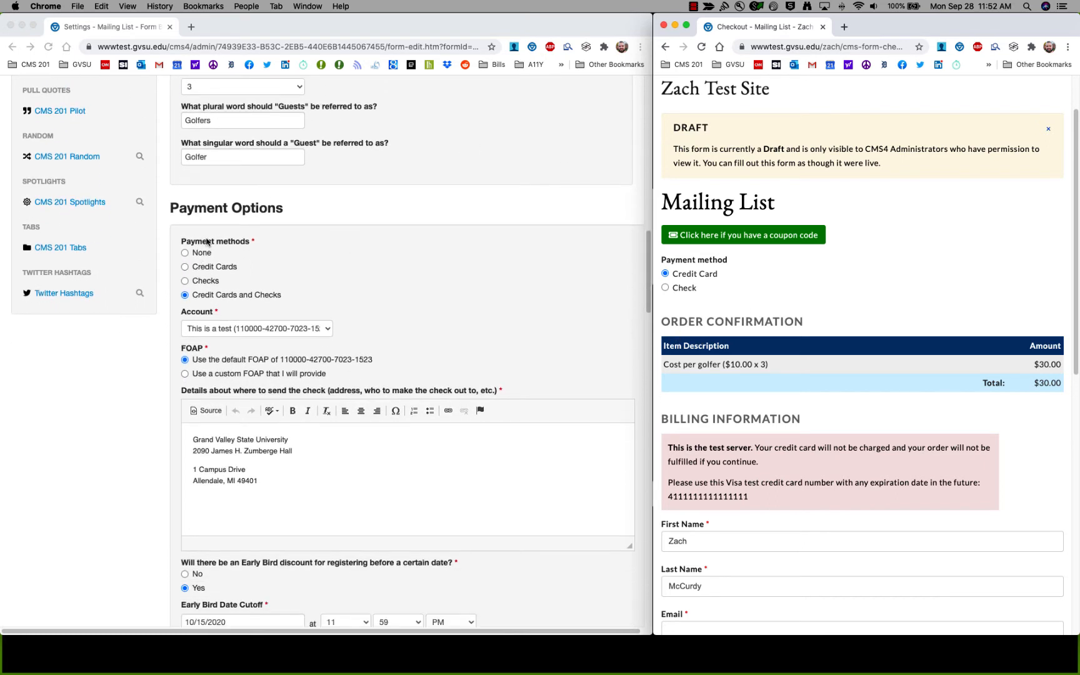
left_click(228, 299)
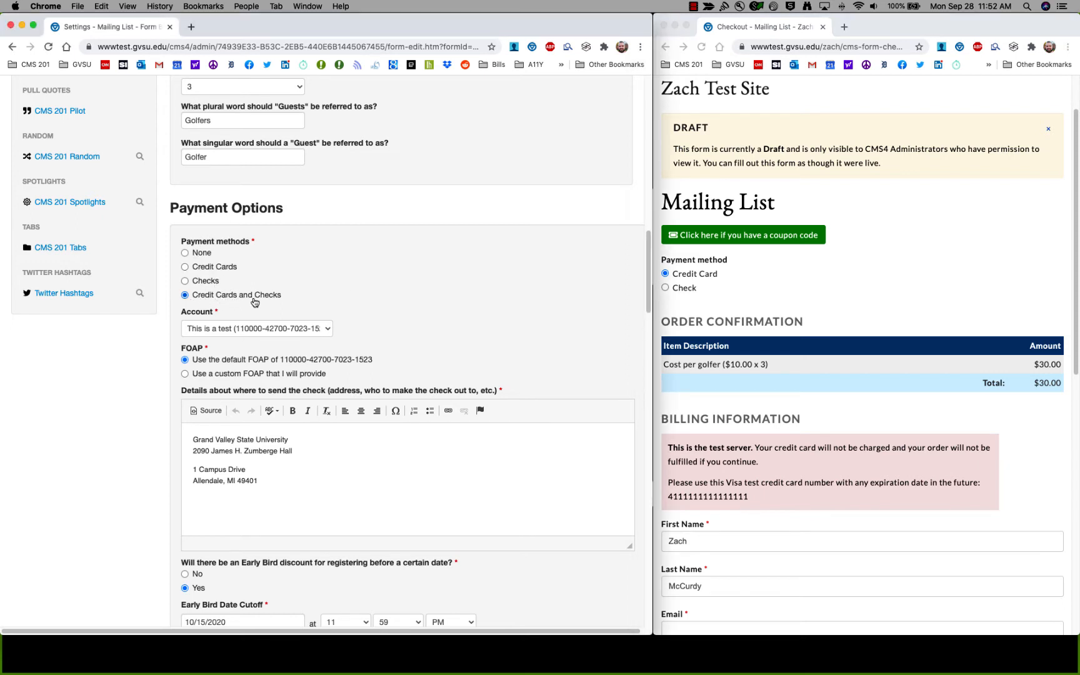
left_click(709, 288)
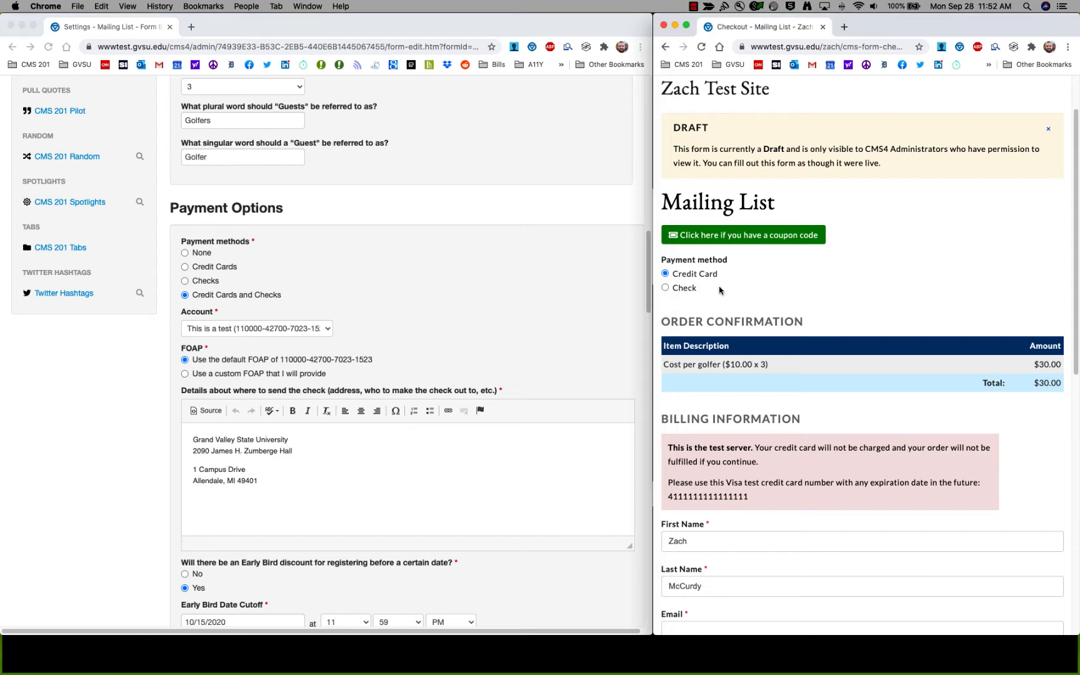
left_click(676, 288)
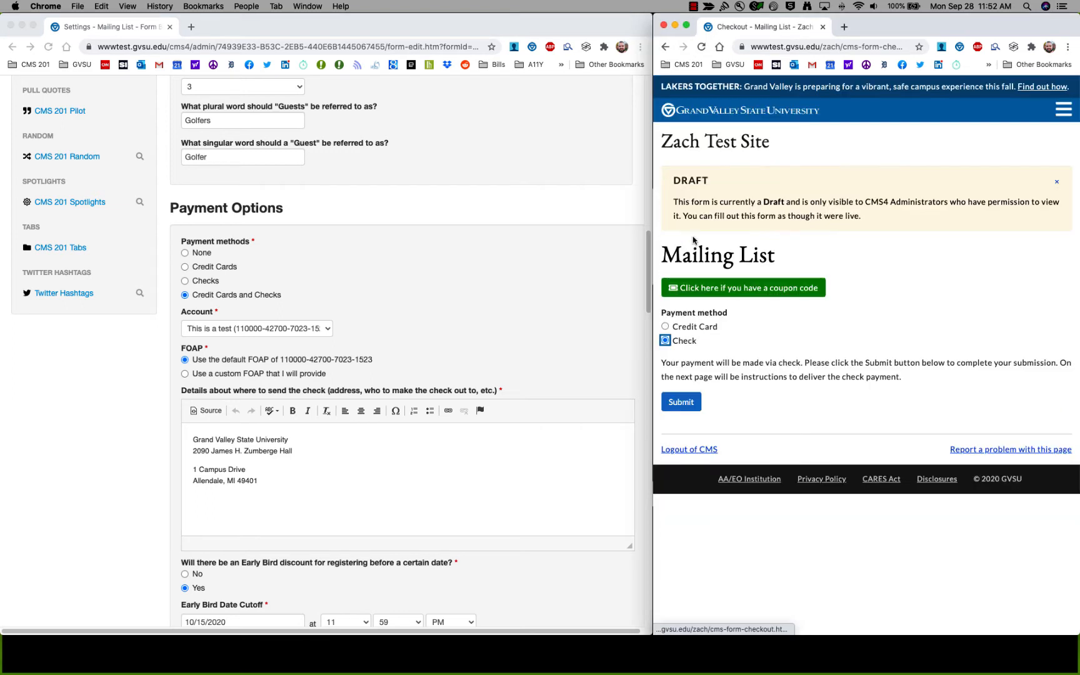
left_click(690, 327)
scroll(736, 398, "down", 2)
scroll(735, 398, "down", 2)
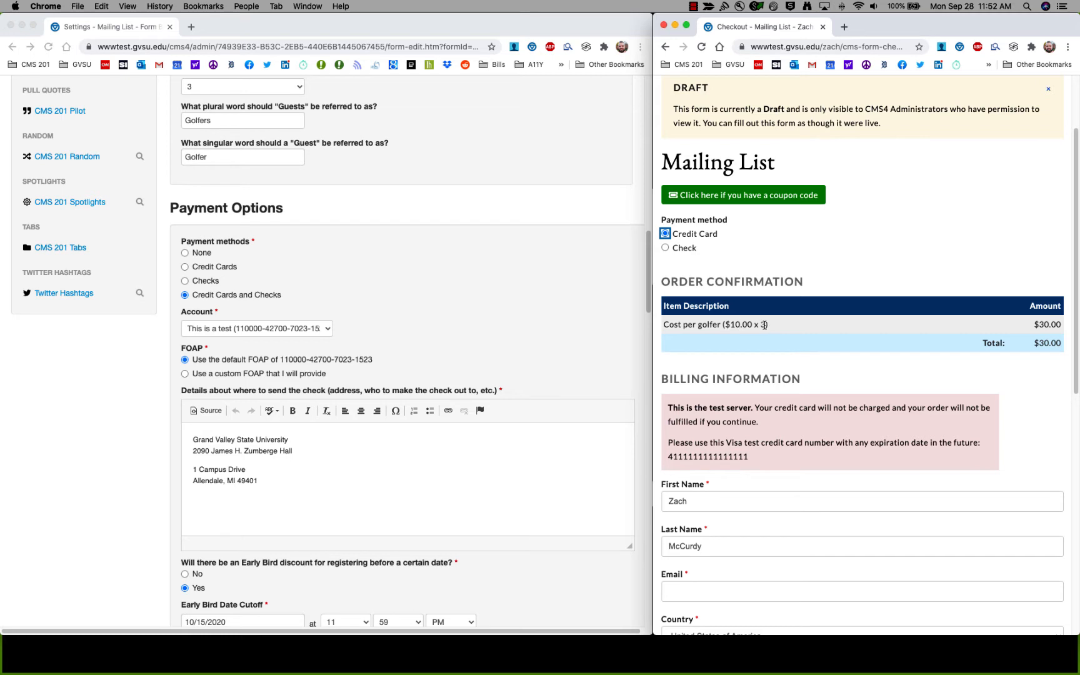
scroll(379, 348, "down", 6)
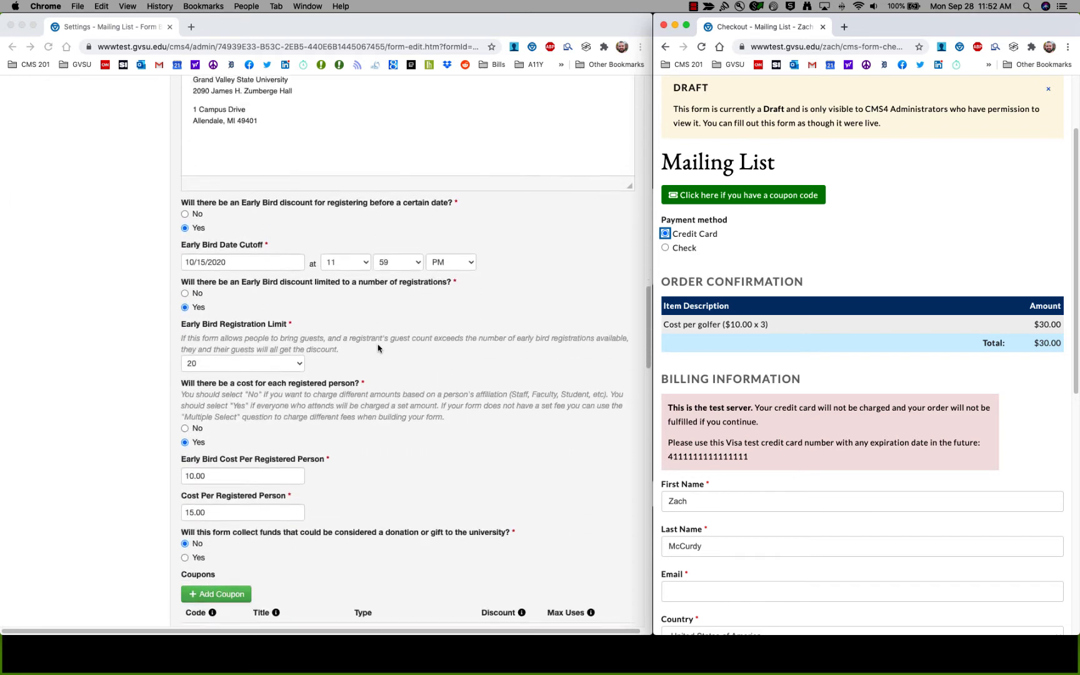
scroll(378, 348, "down", 2)
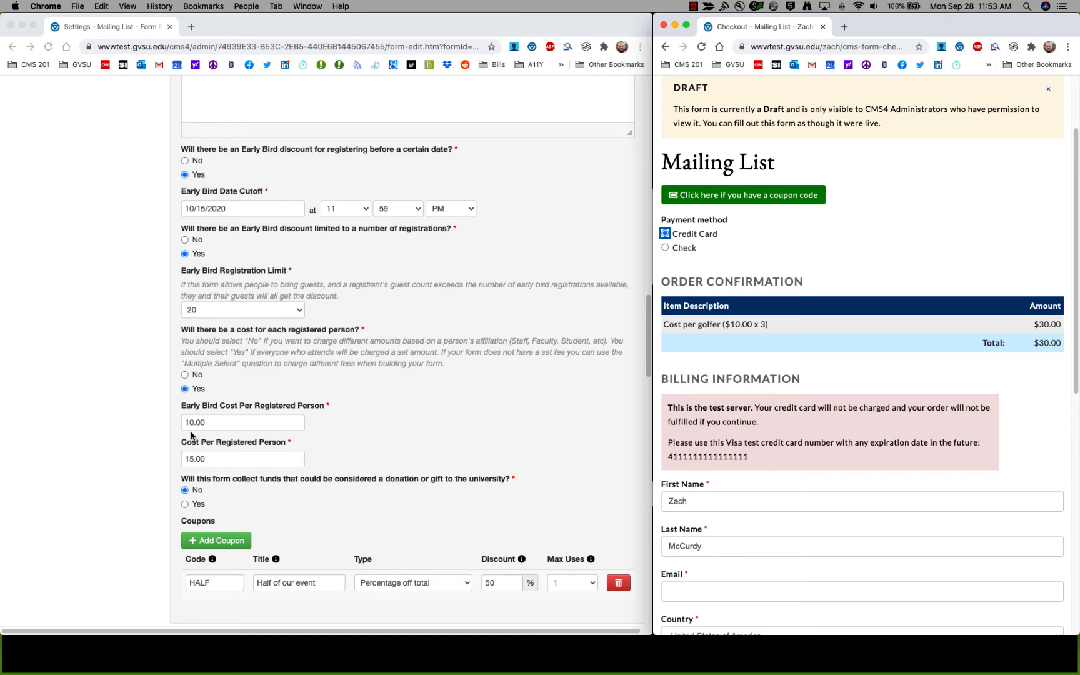
left_click(214, 423)
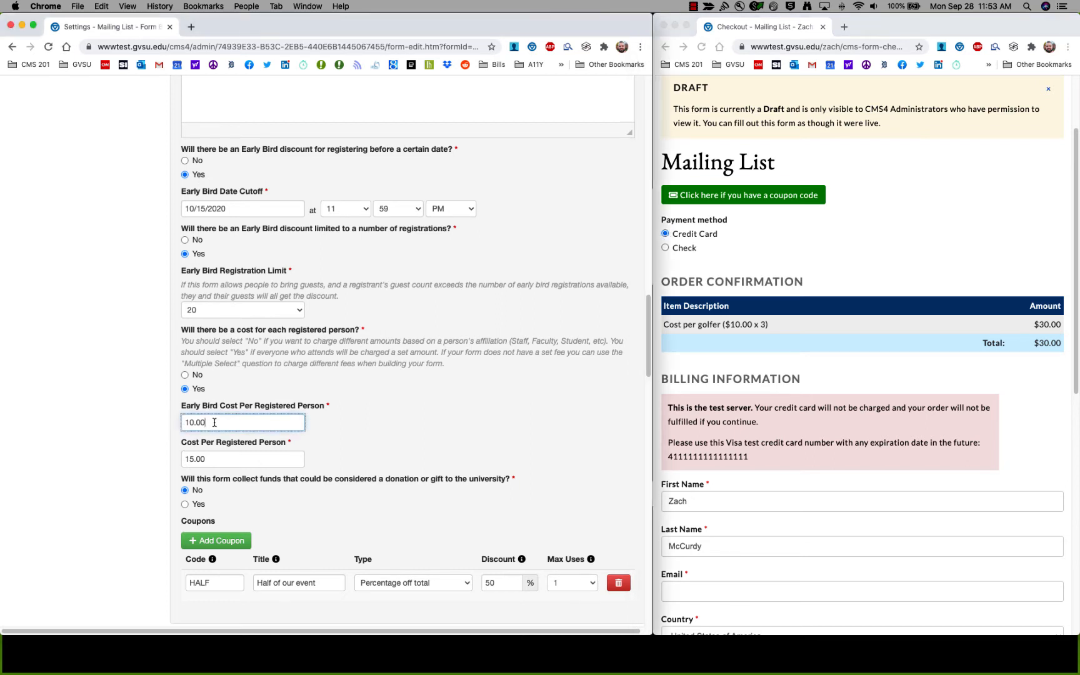
left_click(227, 460)
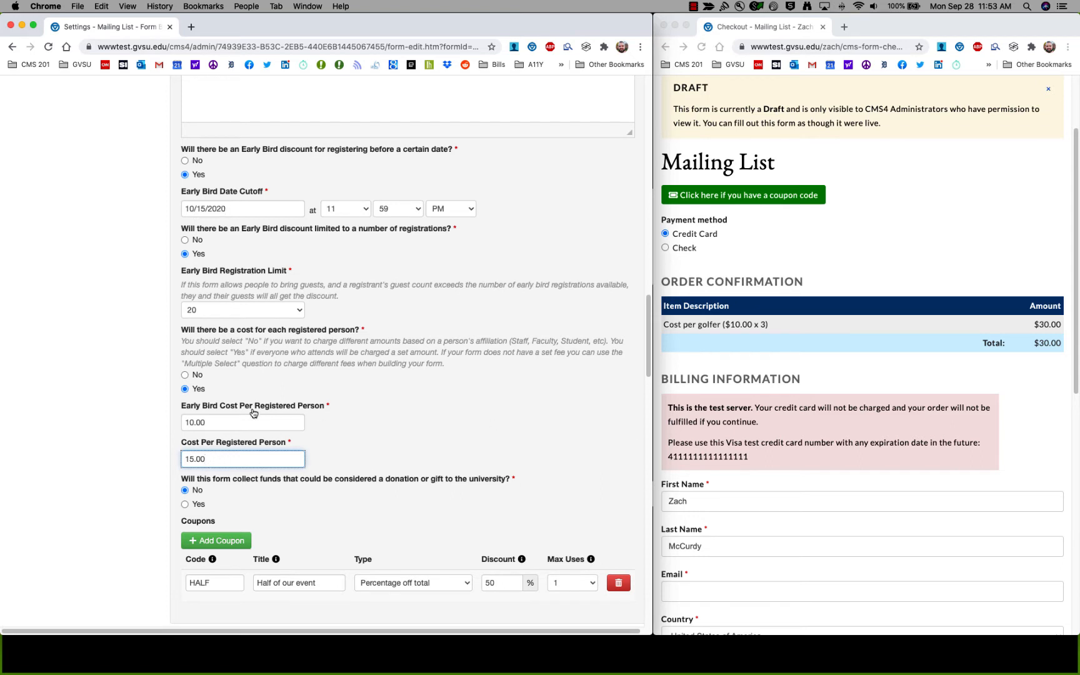
scroll(156, 423, "down", 2)
left_click(752, 302)
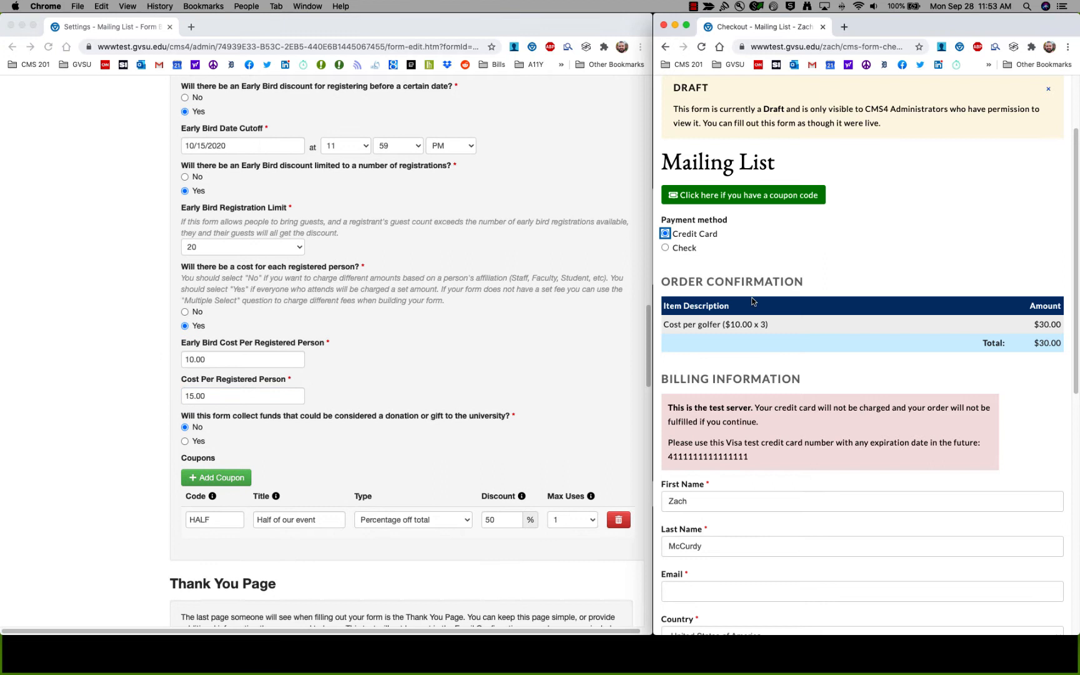
left_click(719, 198)
Apply coupon code HALF at checkout, cutting the $30.00 total to $15.00.
left_click(721, 218)
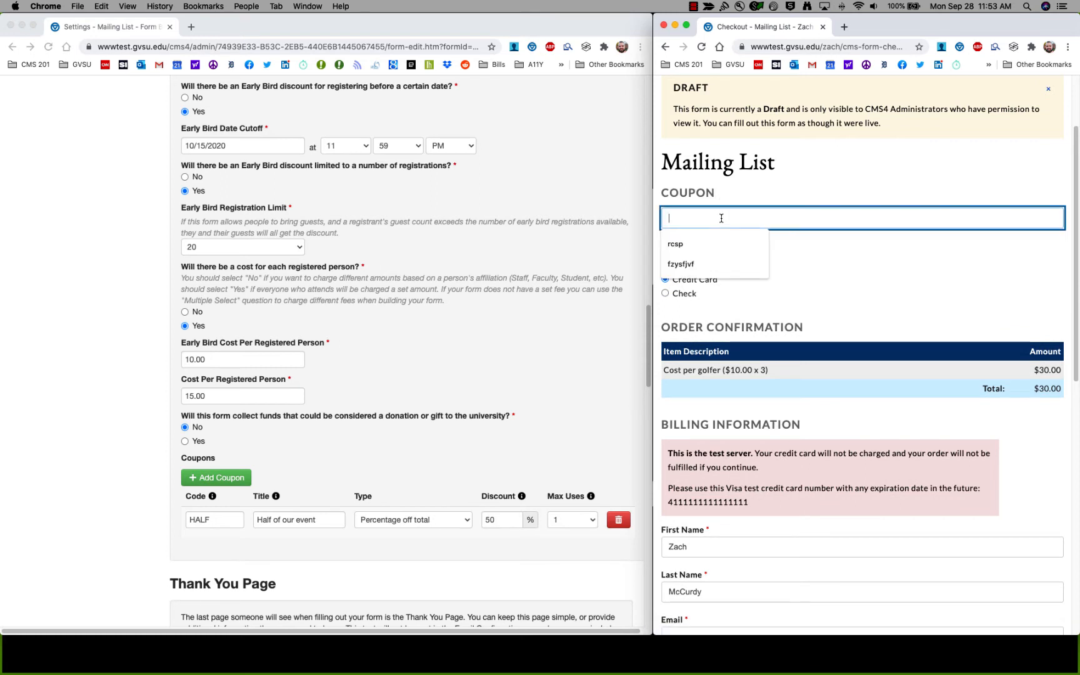
type("half")
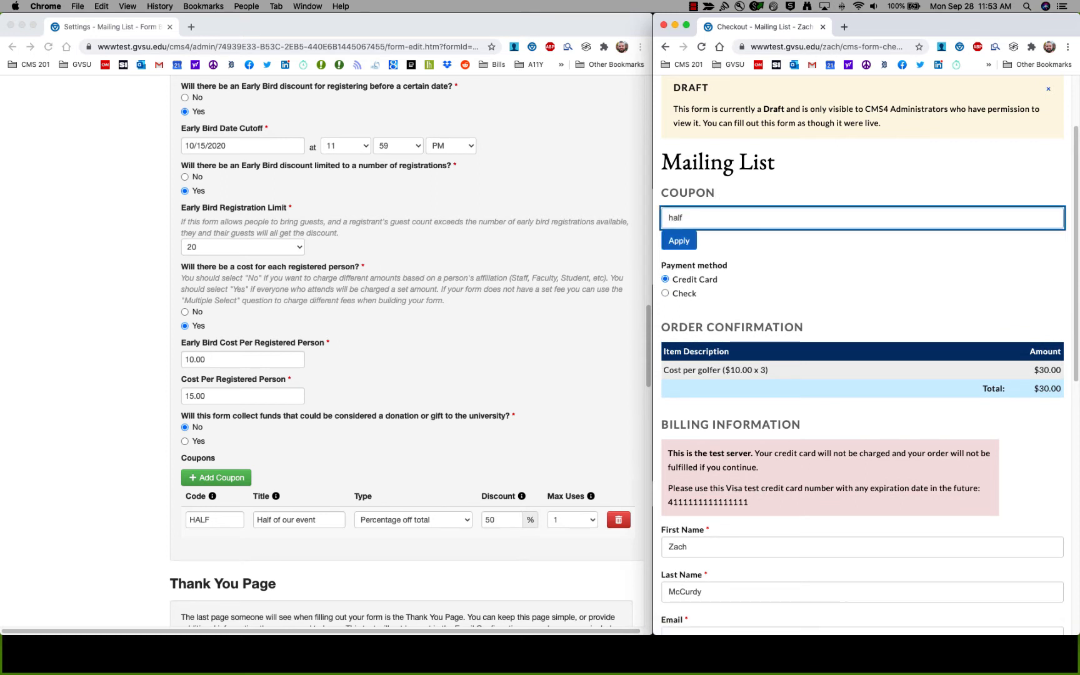
left_click(681, 243)
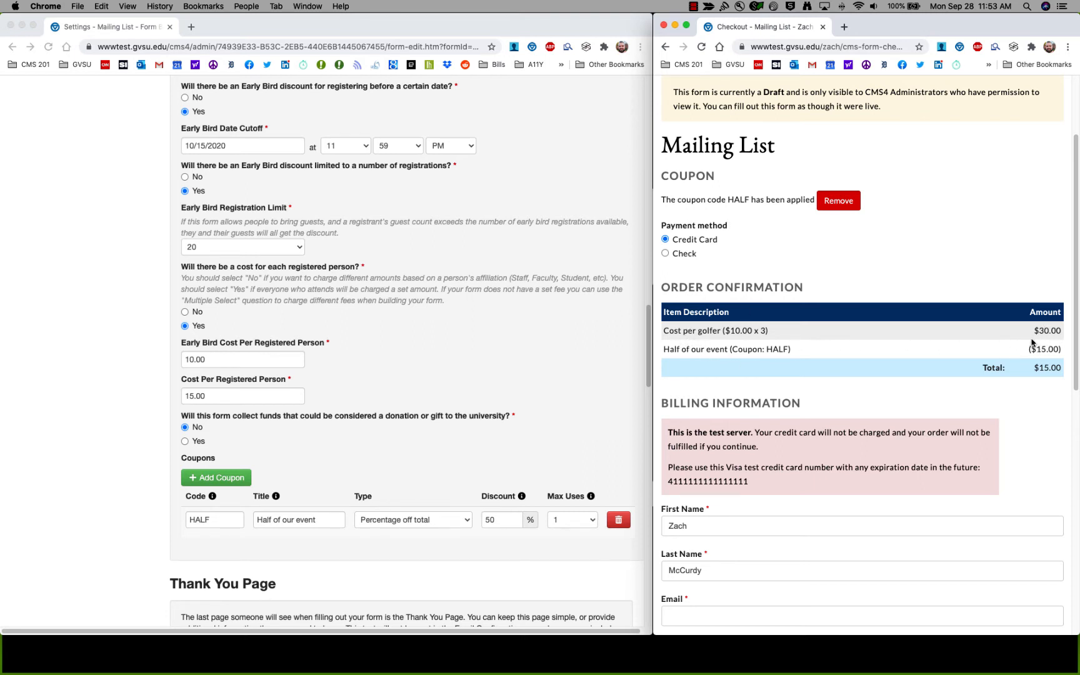
left_click(98, 551)
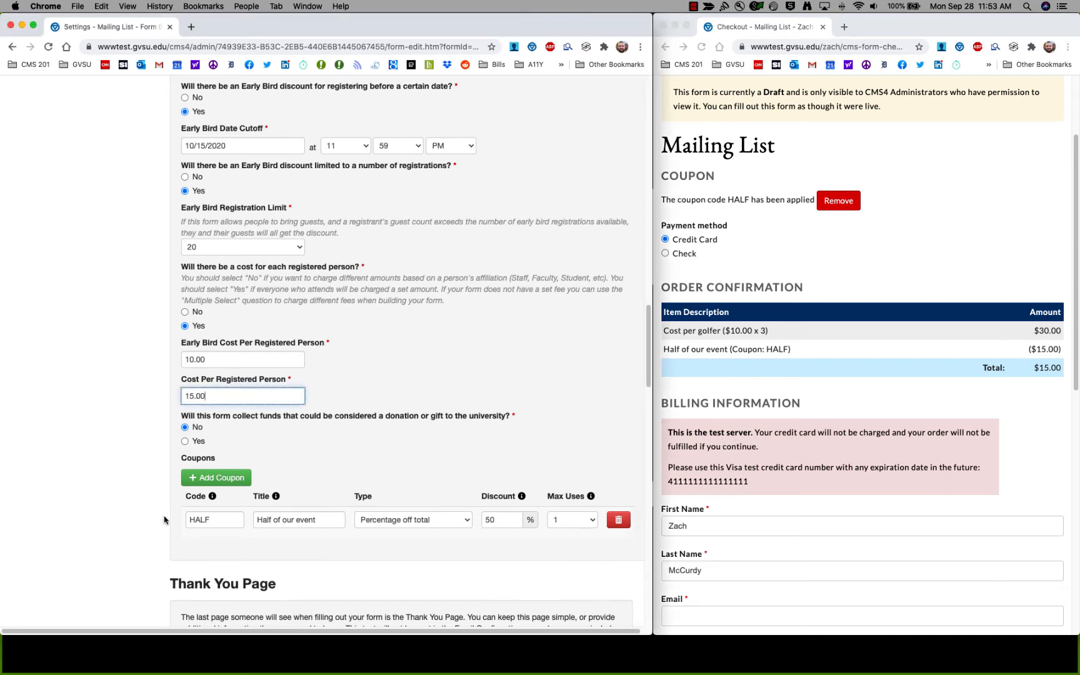
scroll(223, 458, "down", 2)
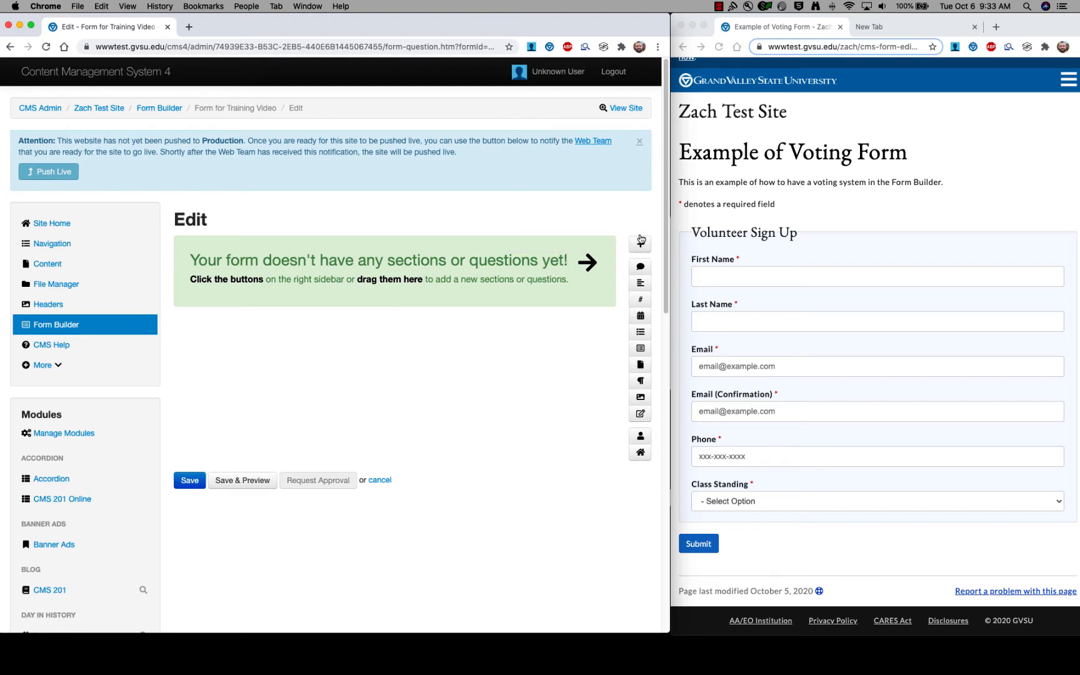
Add a section to the Form for Training Video and save its heading as 'Volunteer Sign Up'.
left_click(750, 231)
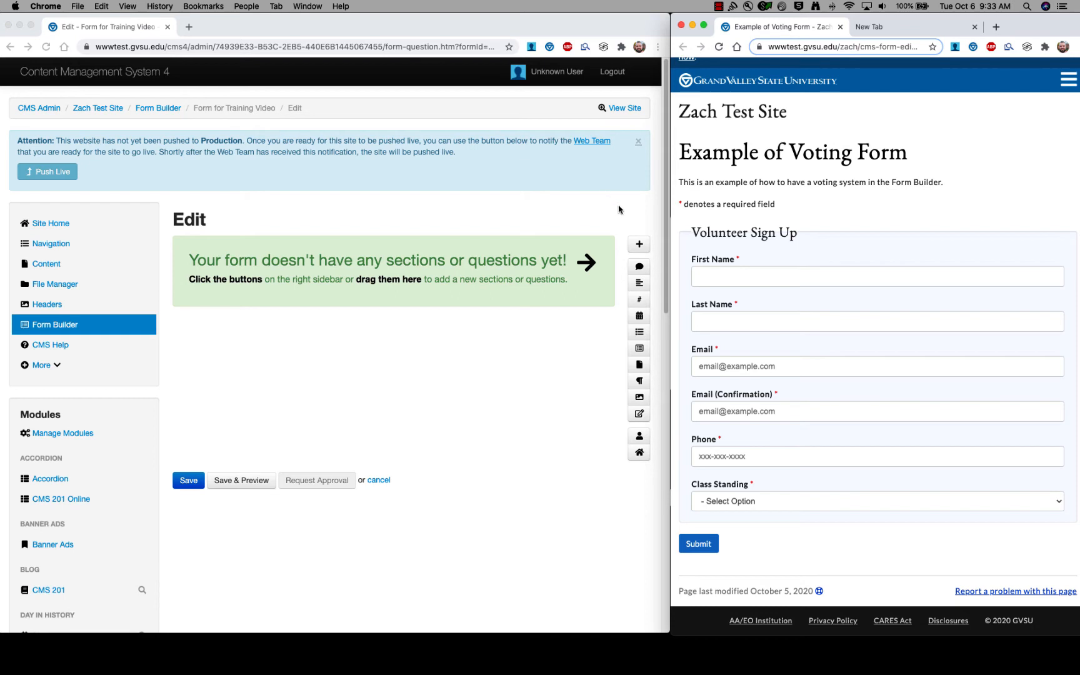
left_click(639, 246)
left_click(639, 246)
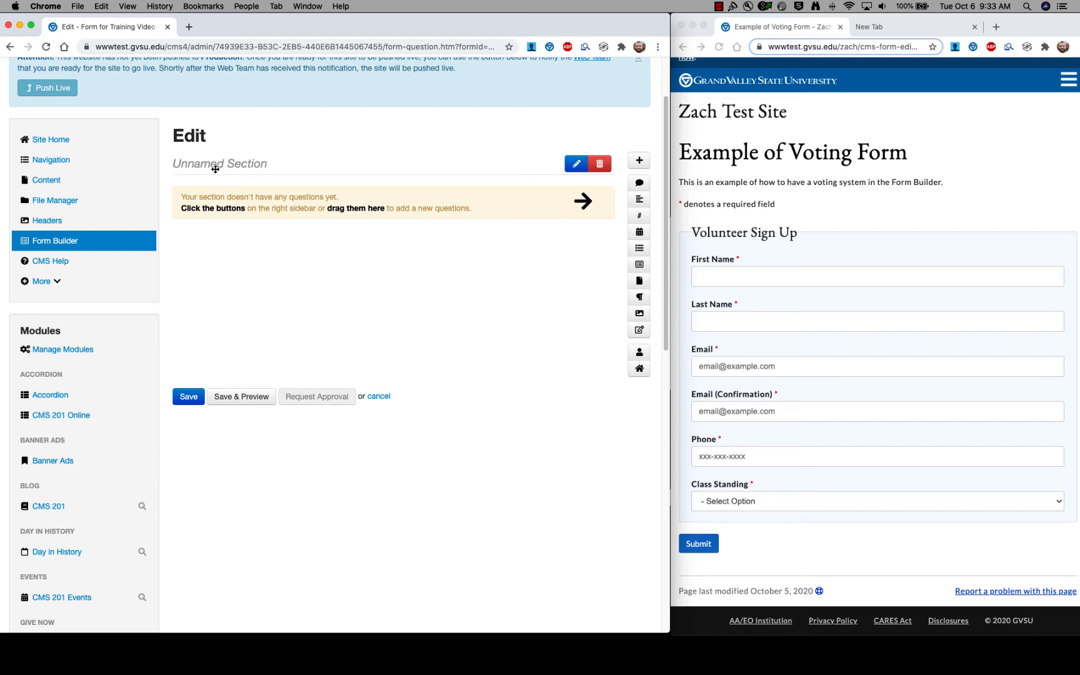
left_click(575, 165)
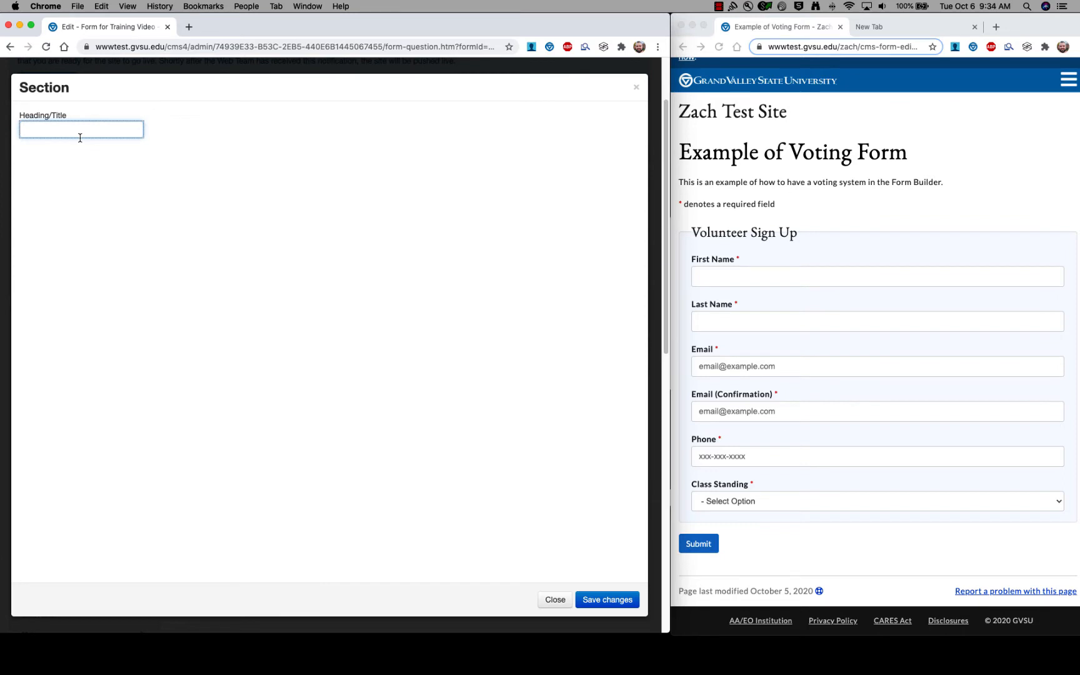
type("Voluntee")
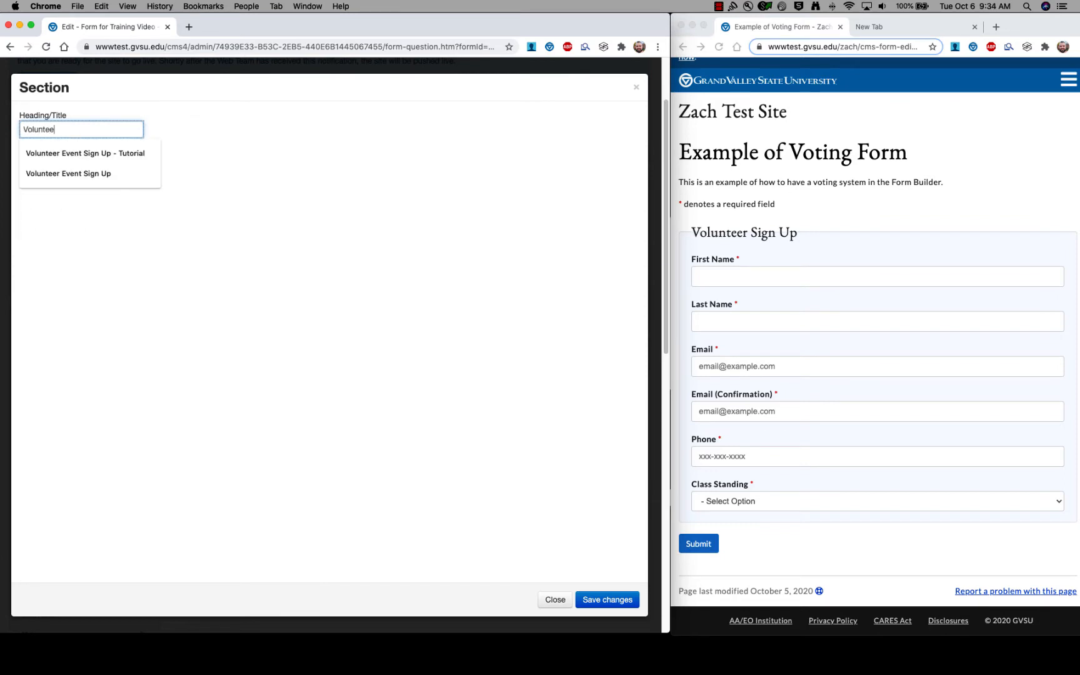
type("r Sign Up")
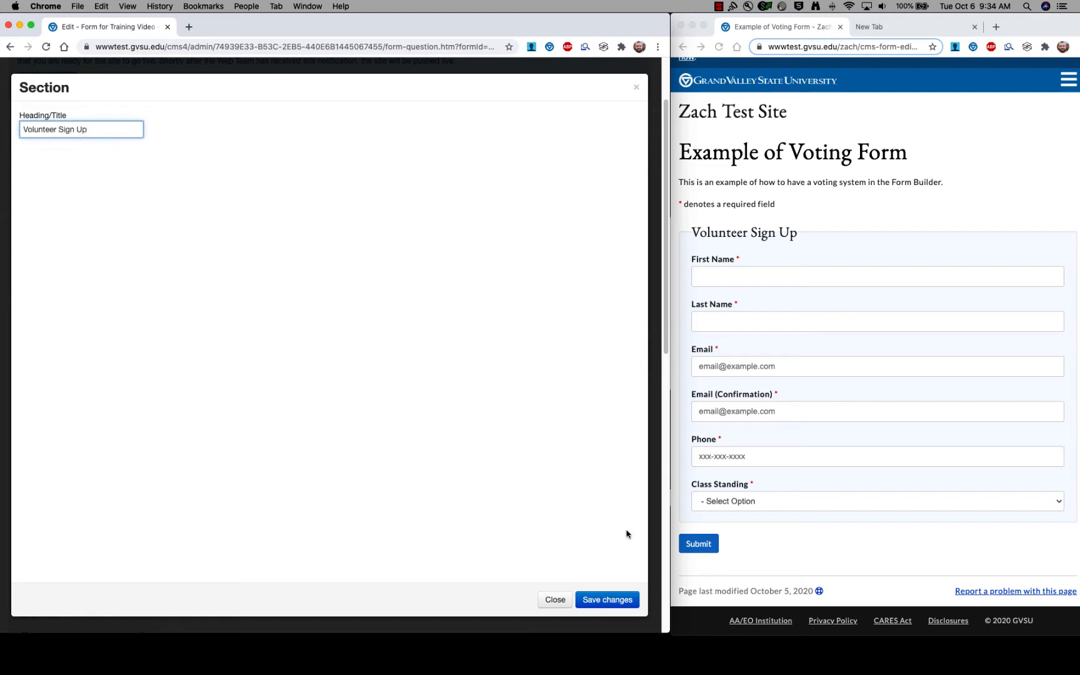
left_click(633, 600)
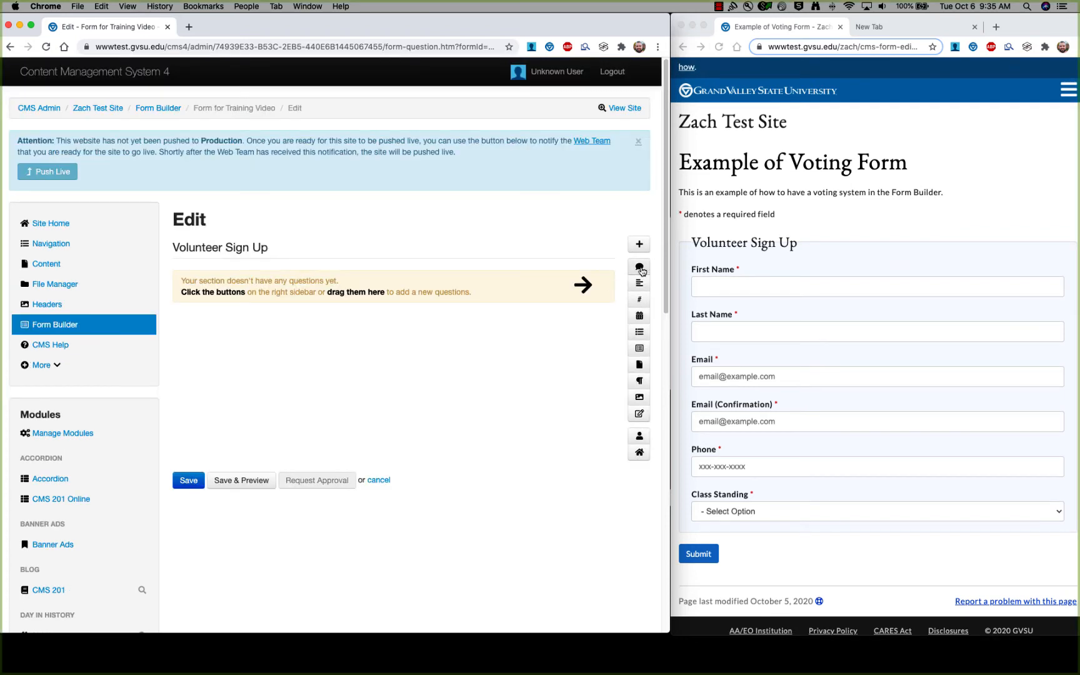
Drag a Text Box question into Volunteer Sign Up, delete the duplicated copy, and edit the remaining one.
left_click(638, 269)
left_click_drag(637, 269, 446, 241)
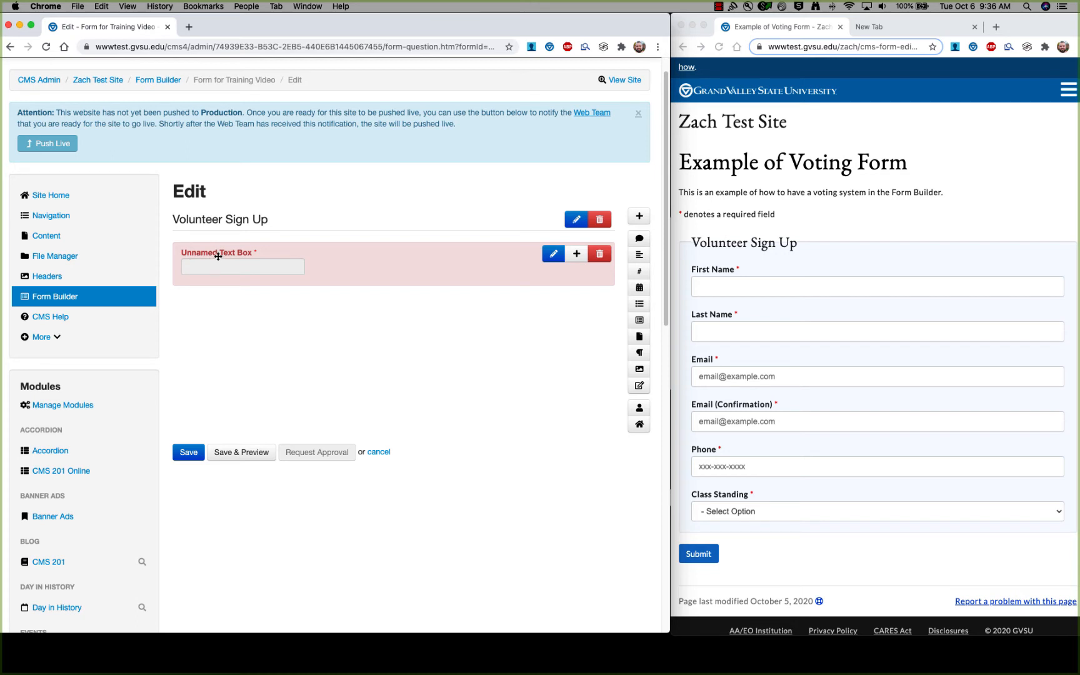
left_click(576, 253)
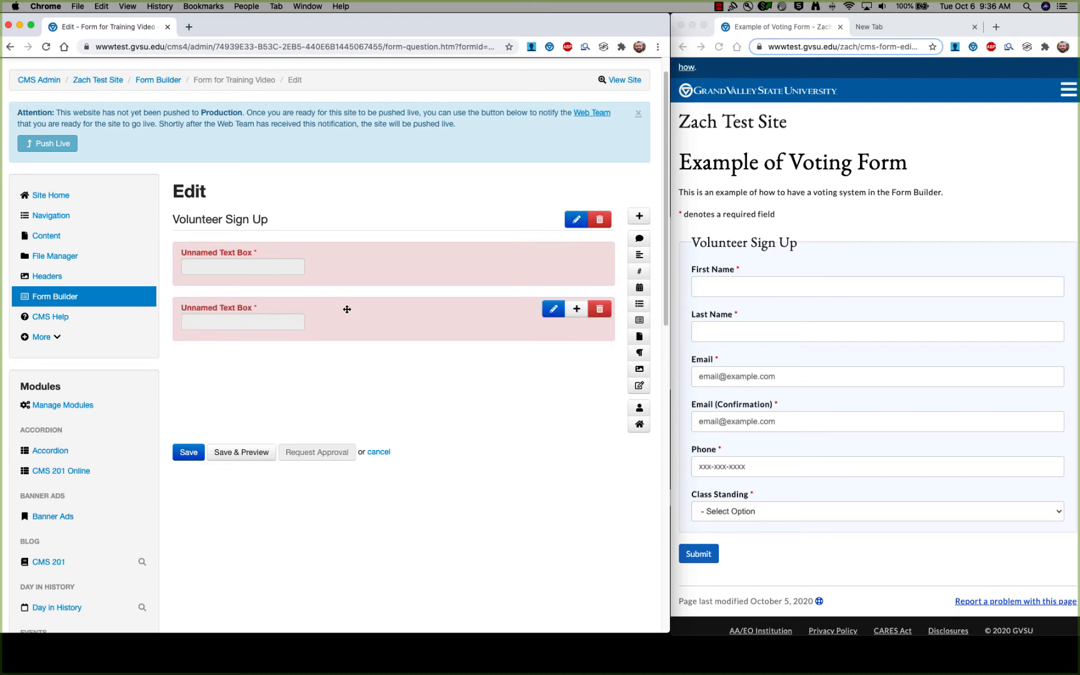
left_click(600, 259)
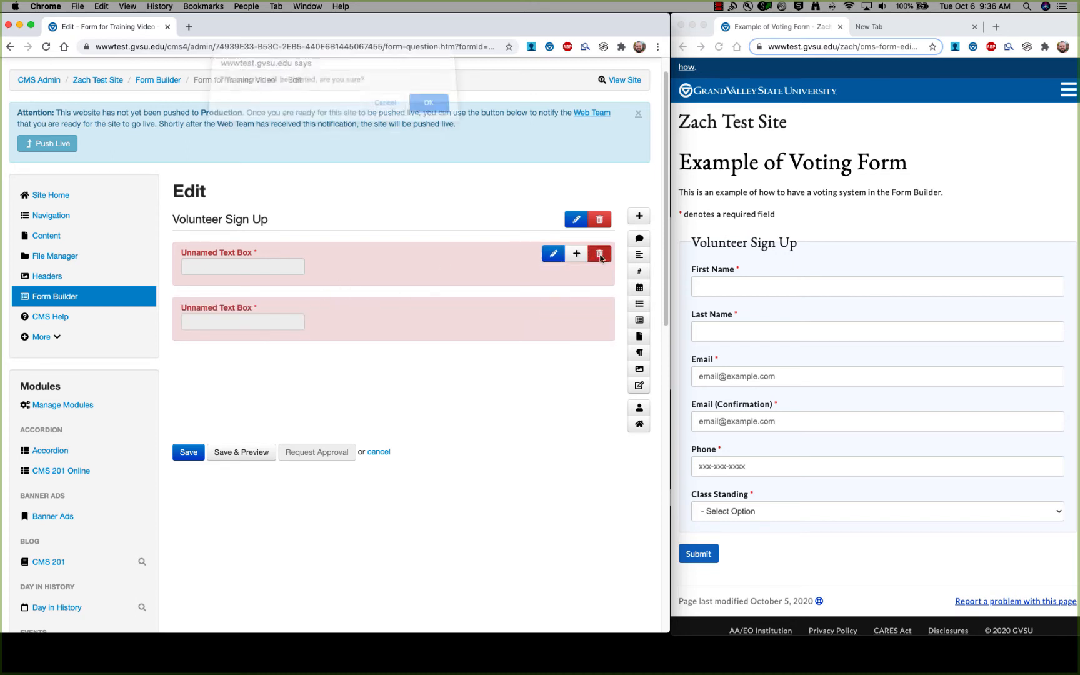
left_click(422, 113)
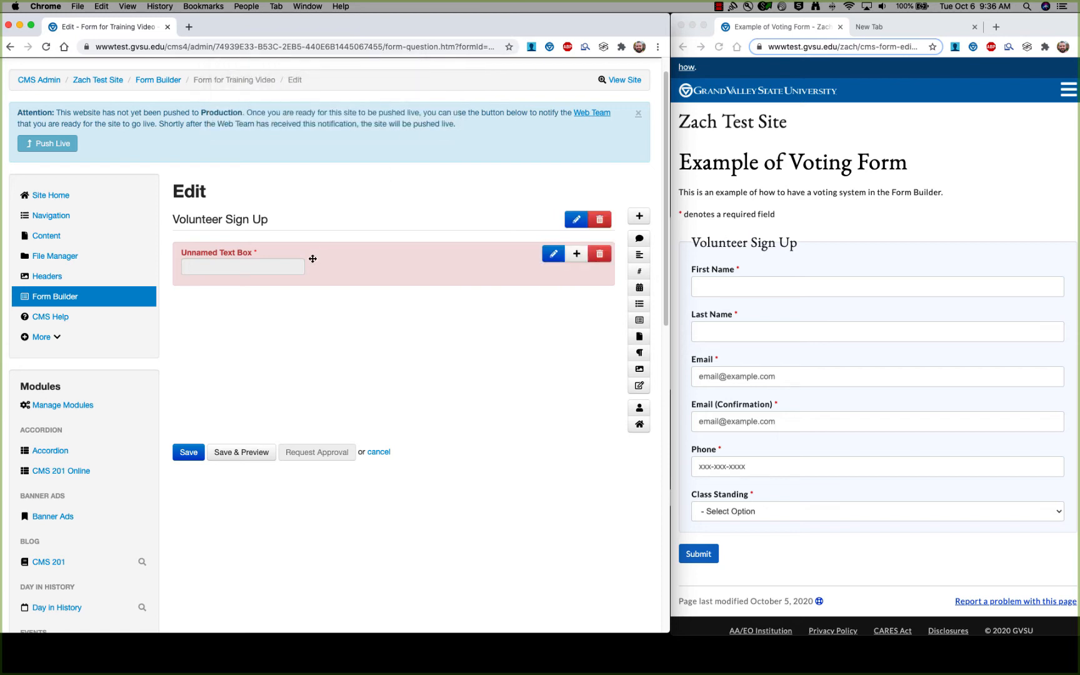
left_click(351, 262)
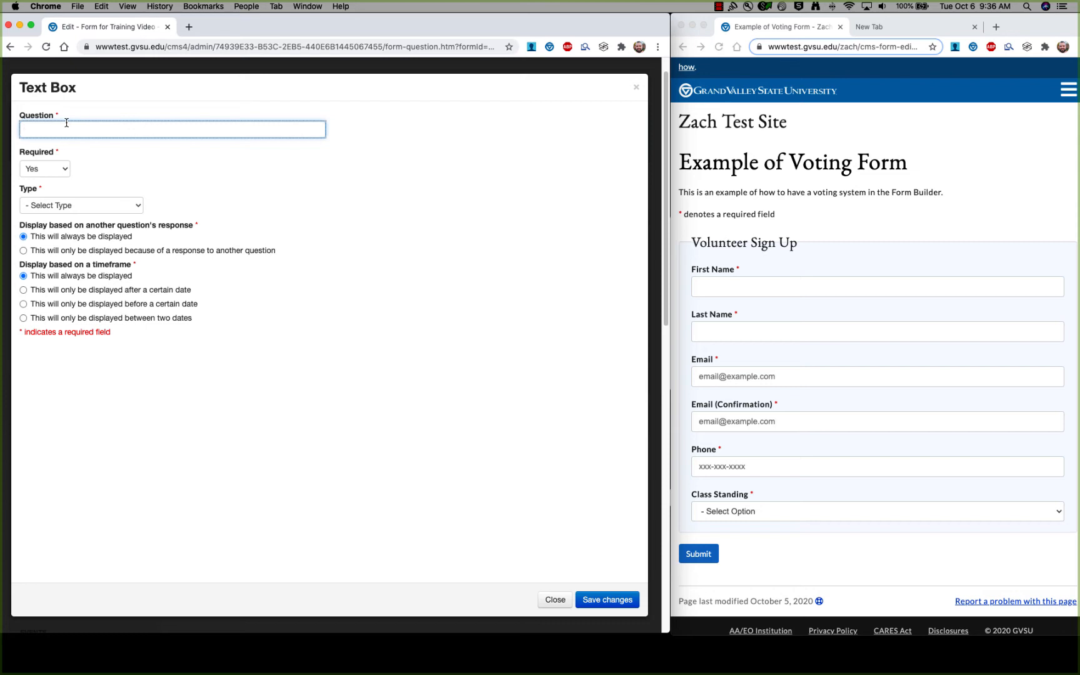
Start labelling the question 'First Name' and expand the text box Type dropdown.
type("First Name")
left_click(736, 272)
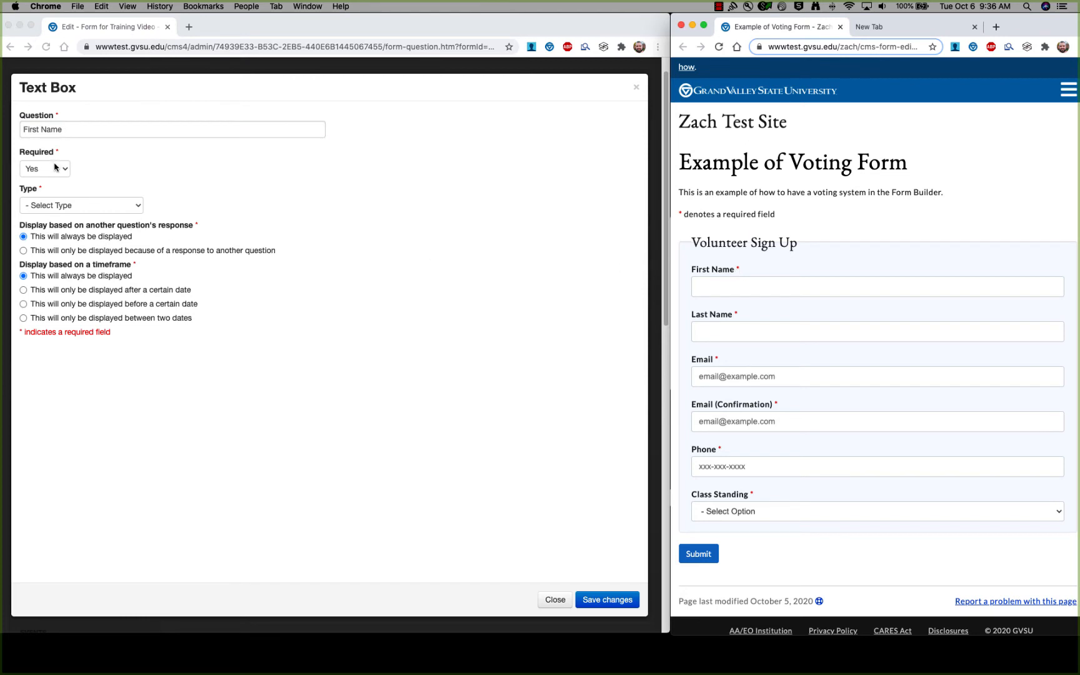
left_click(141, 207)
left_click(140, 208)
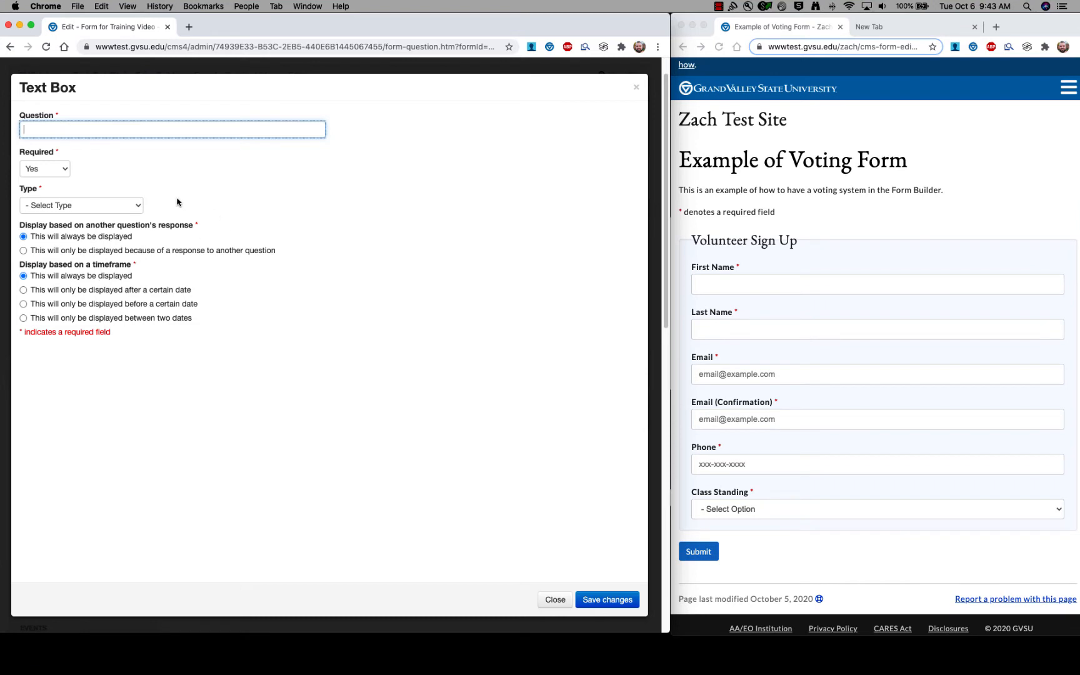
Set the question type to Email and require the address to be typed twice.
left_click(139, 208)
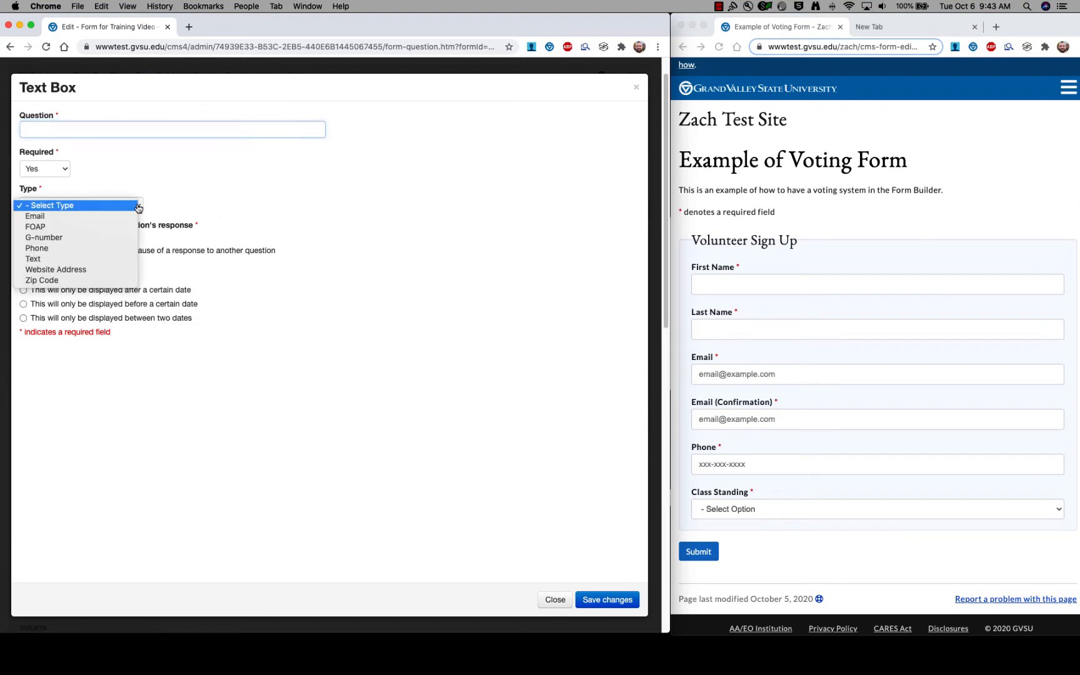
left_click(117, 215)
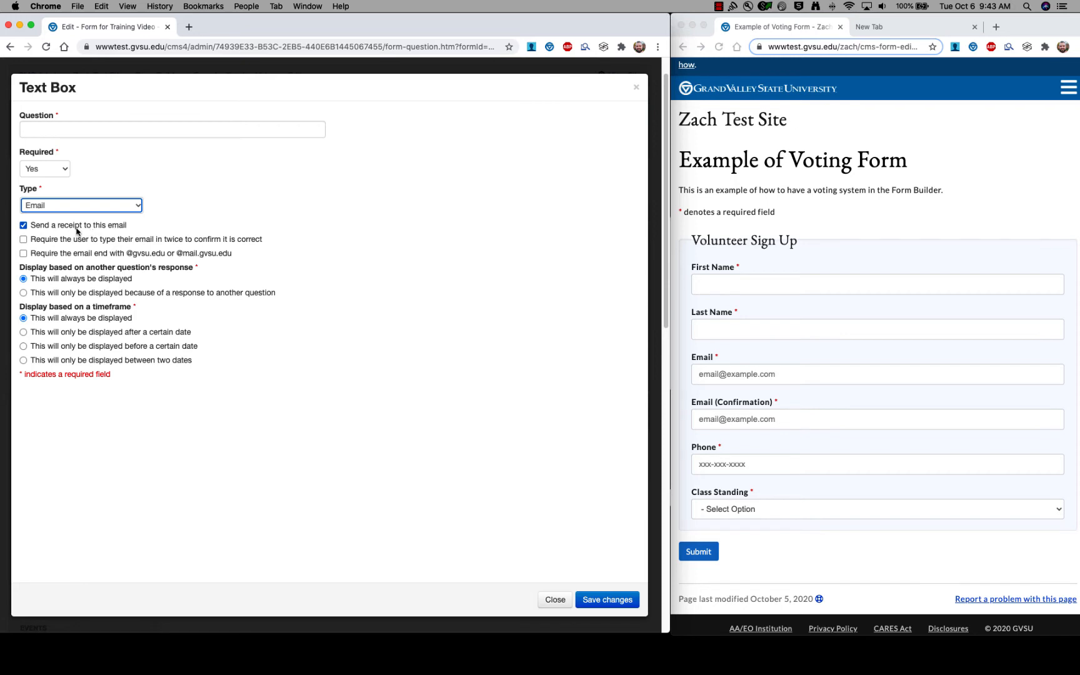
left_click(756, 188)
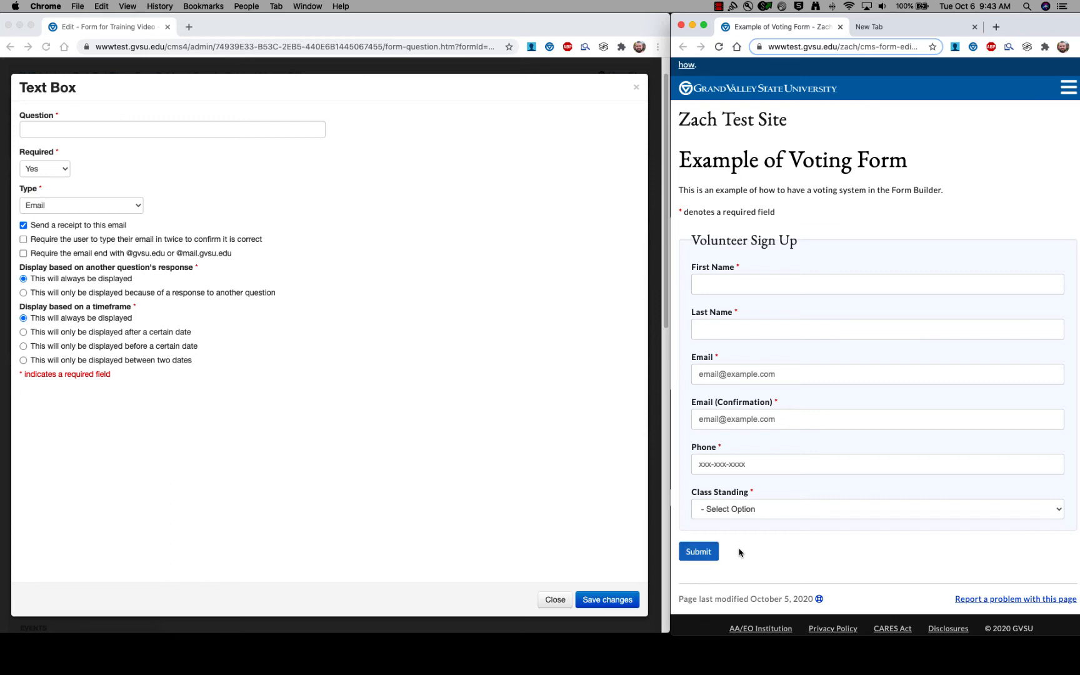
left_click(36, 244)
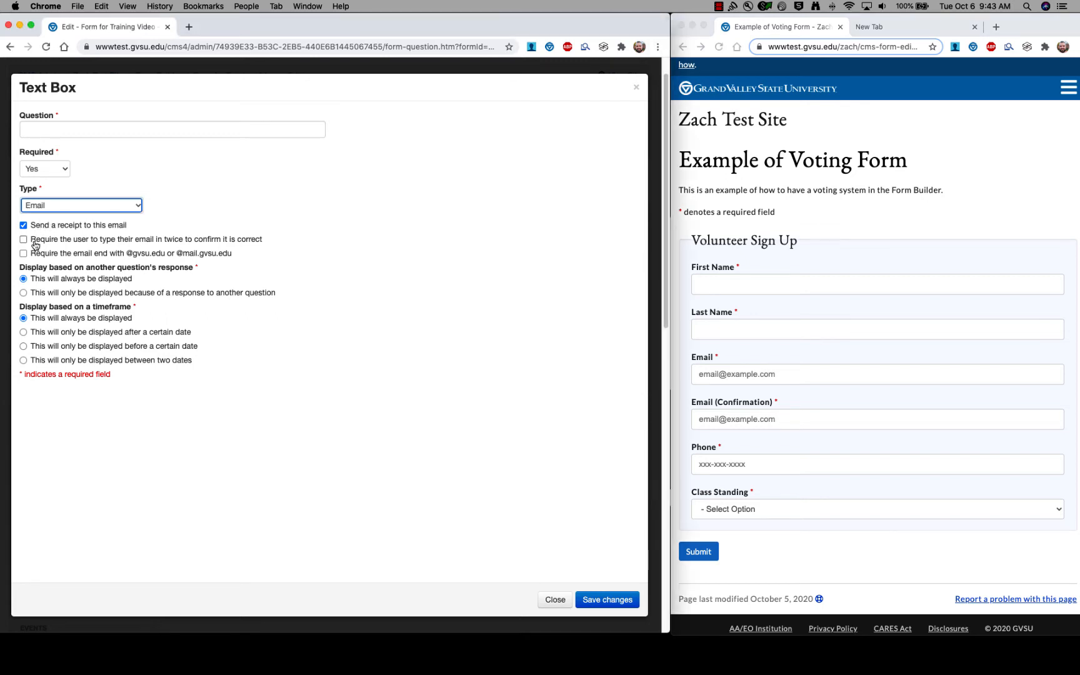
left_click(36, 243)
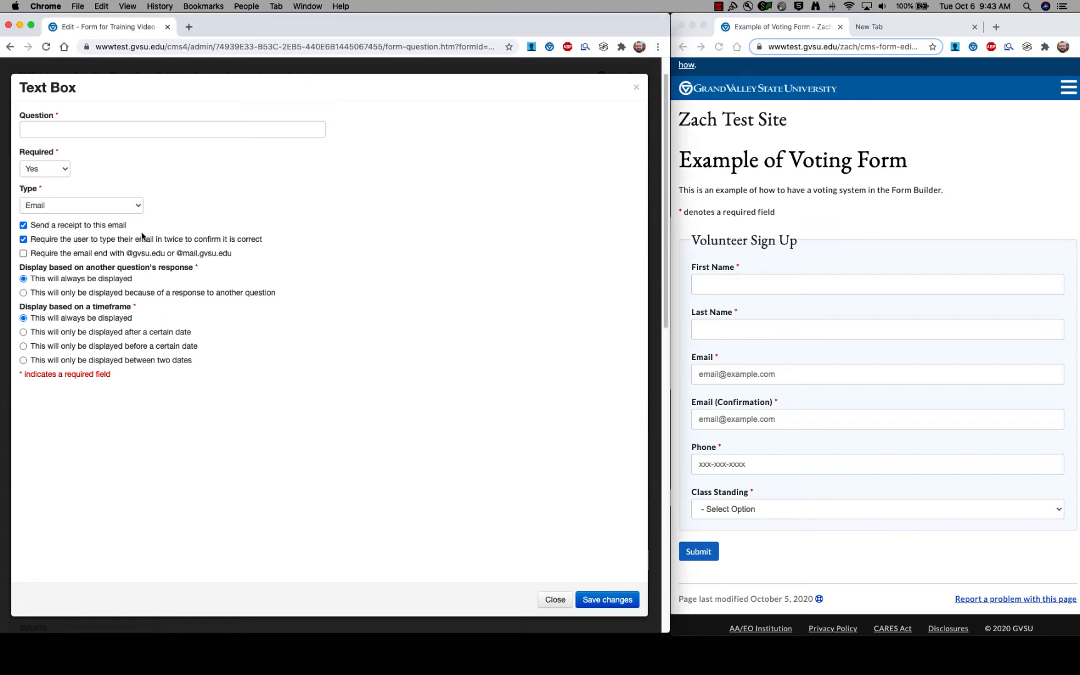
left_click(726, 232)
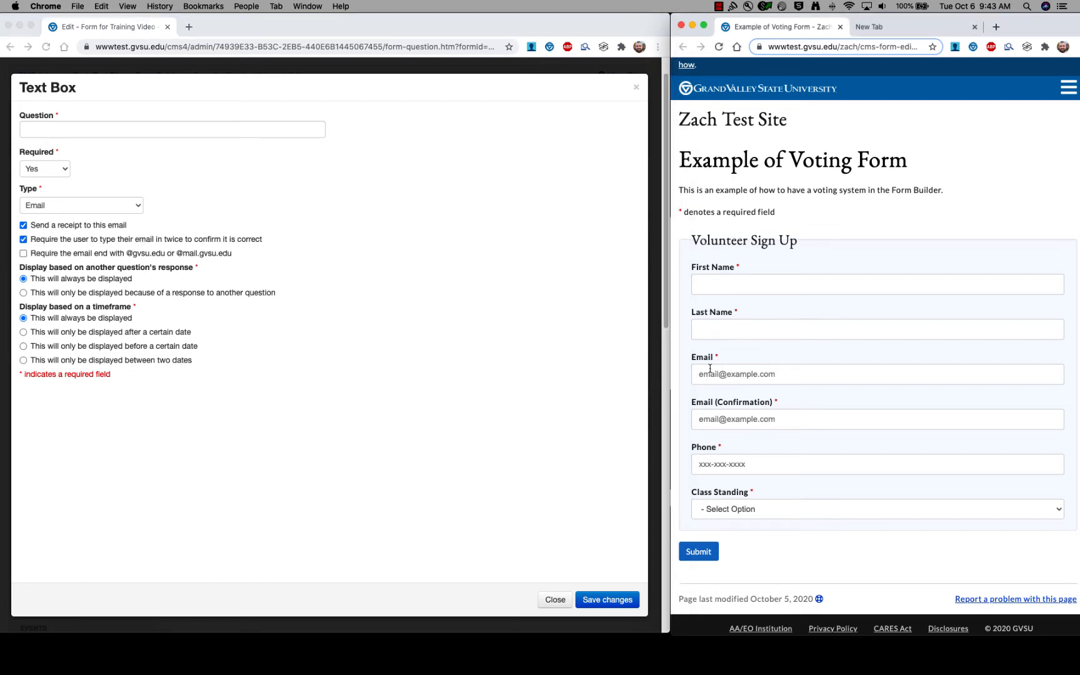
left_click(763, 377)
left_click(780, 353)
left_click(26, 259)
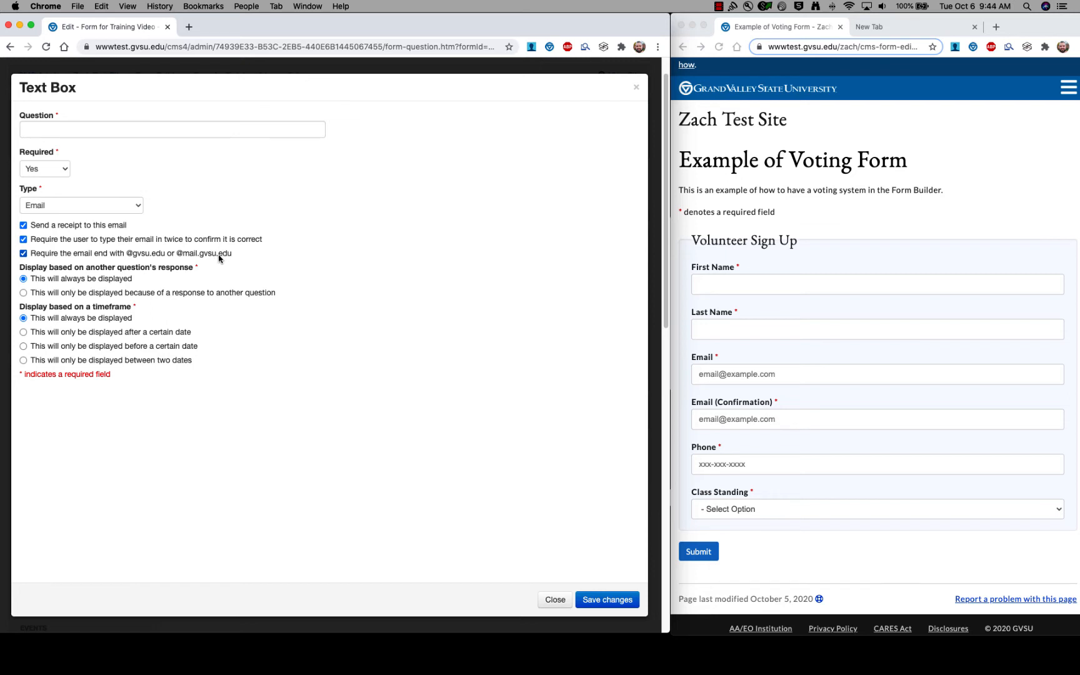
left_click(781, 269)
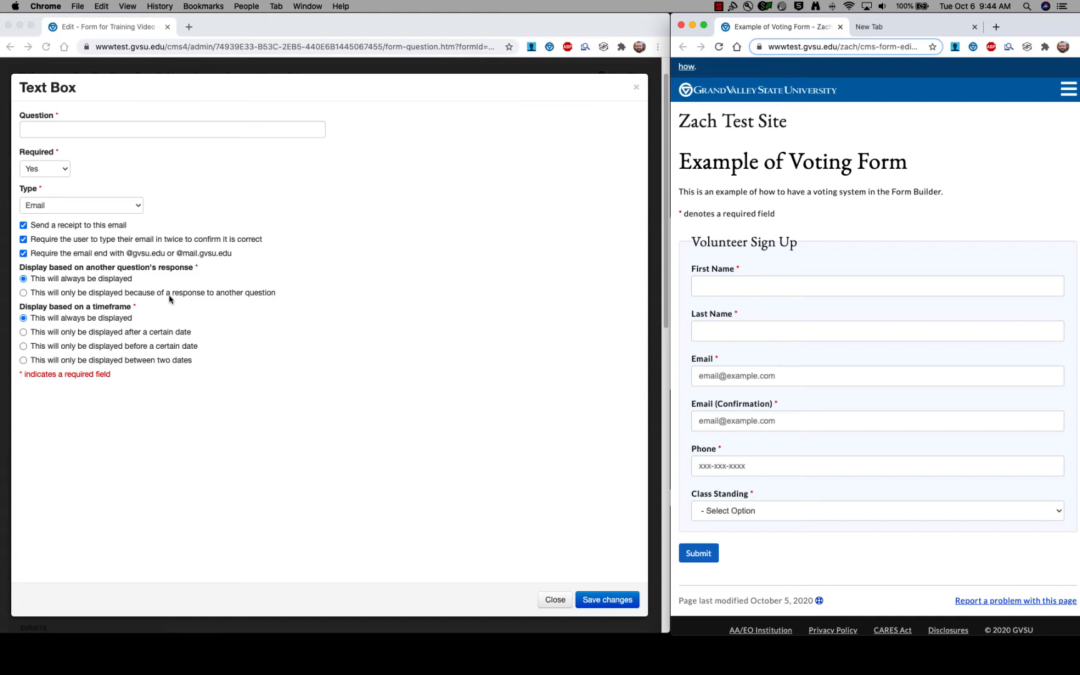
left_click(760, 377)
left_click(752, 359)
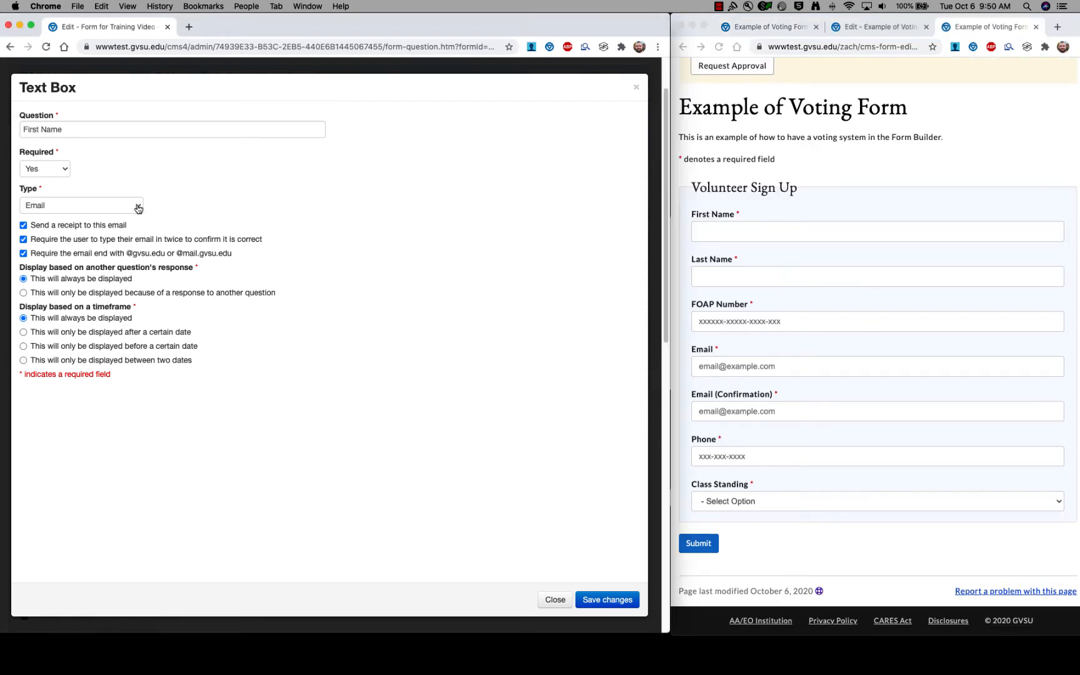
Switch the question type to FOAP and check the FOAP Number format on the sample form.
left_click(136, 207)
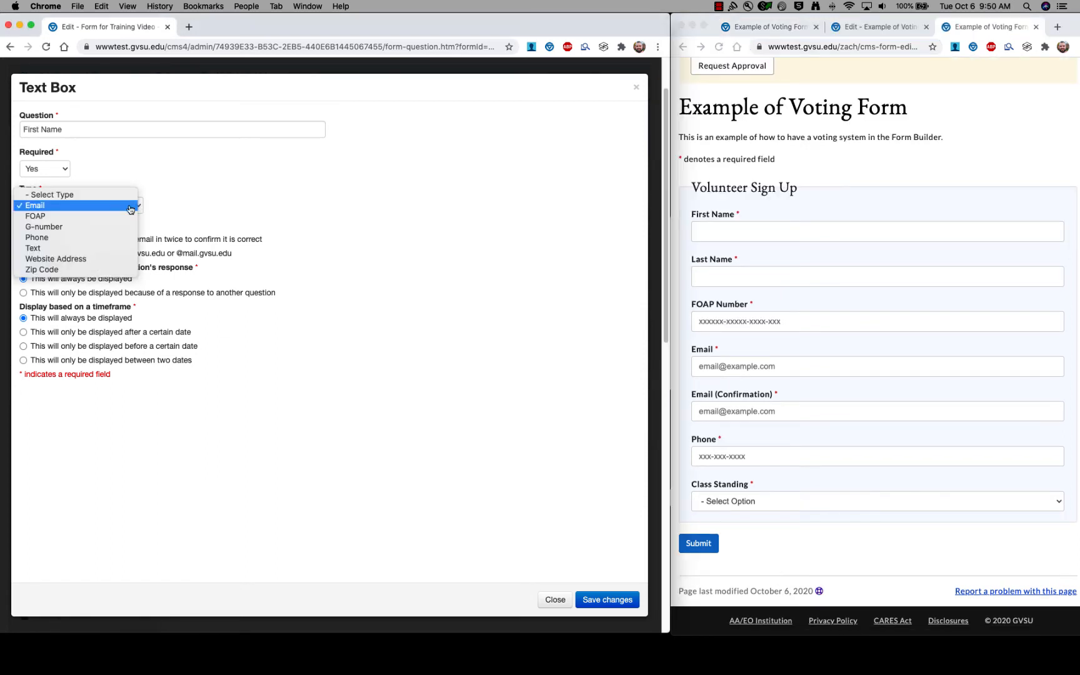
left_click(50, 217)
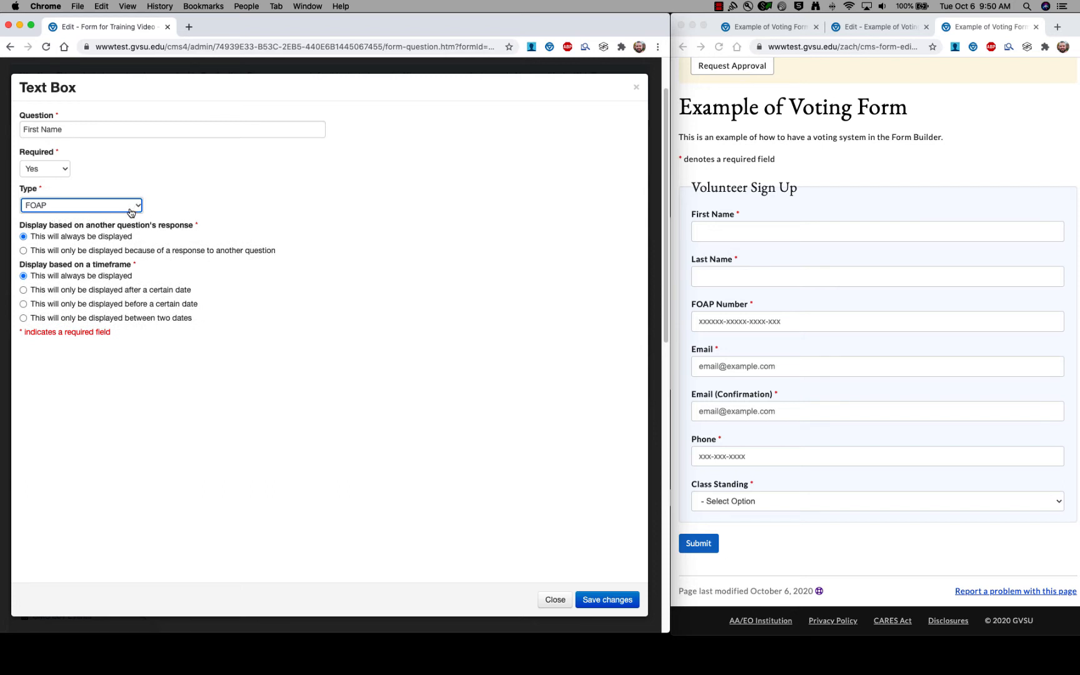
left_click(883, 190)
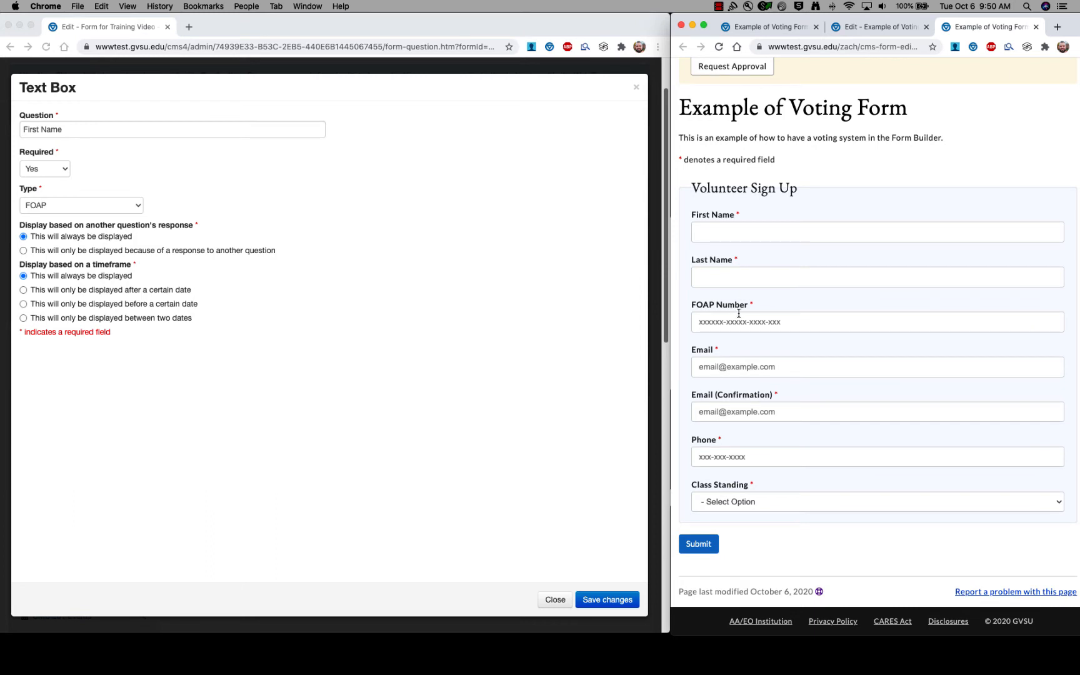
left_click(790, 321)
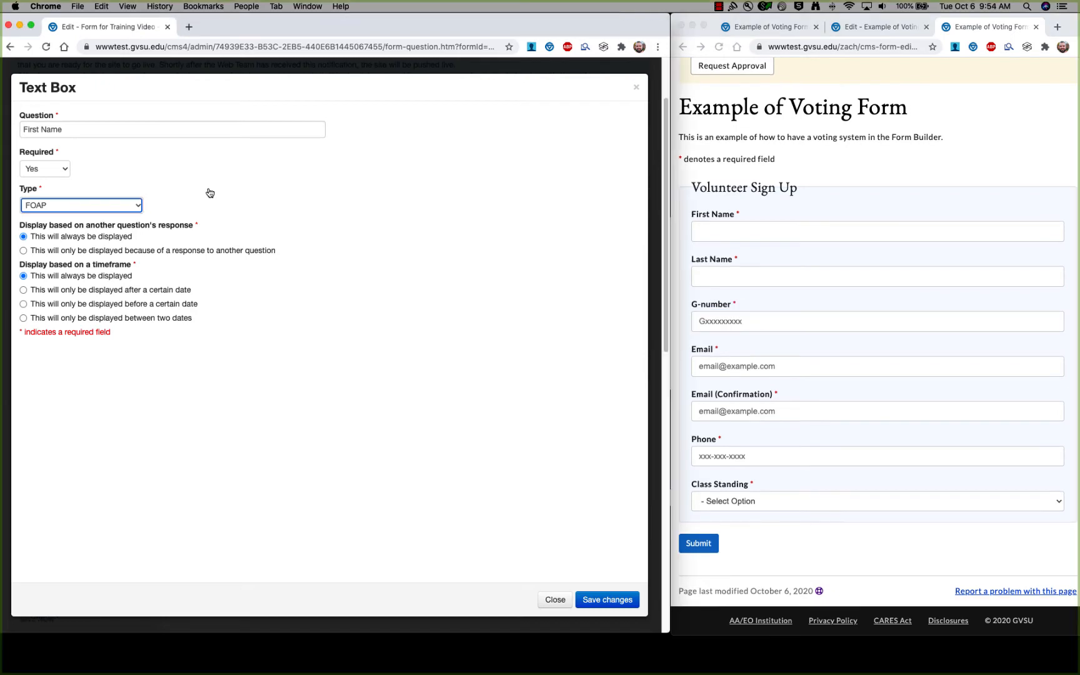
Change the type to G-number and verify the G-number field's format in the preview.
left_click(138, 205)
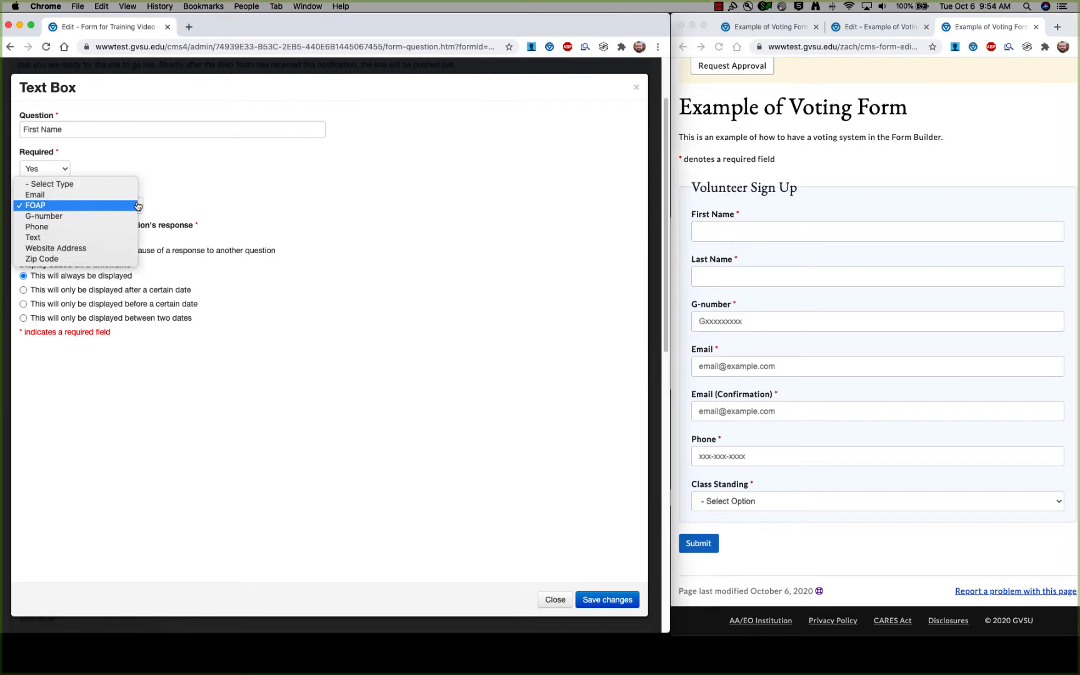
left_click(50, 216)
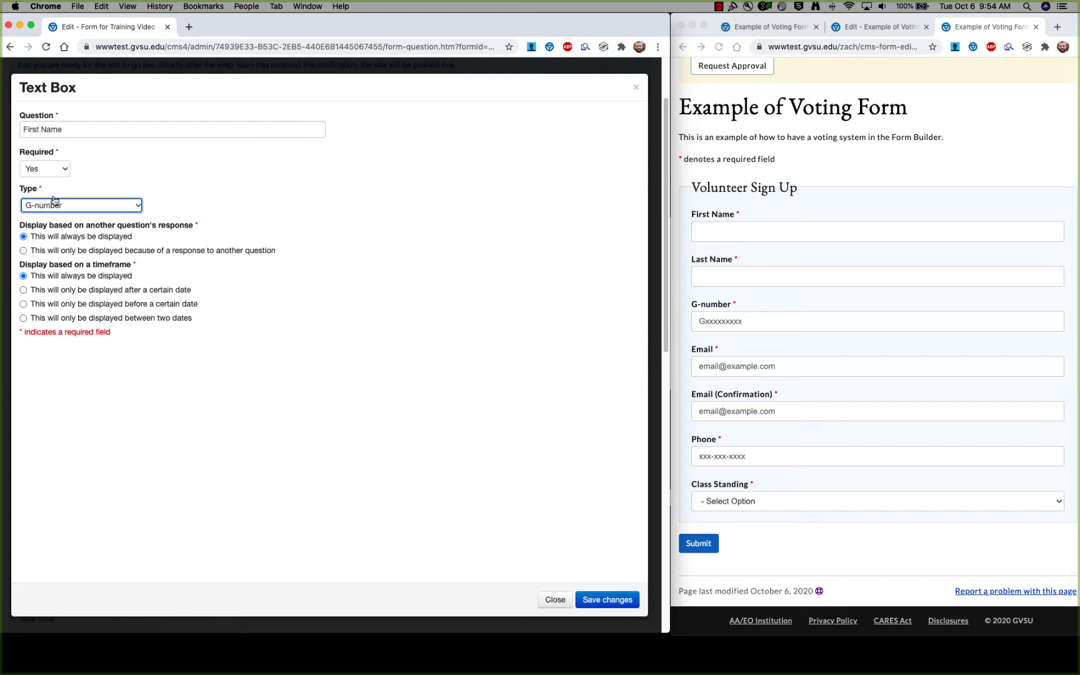
left_click(751, 319)
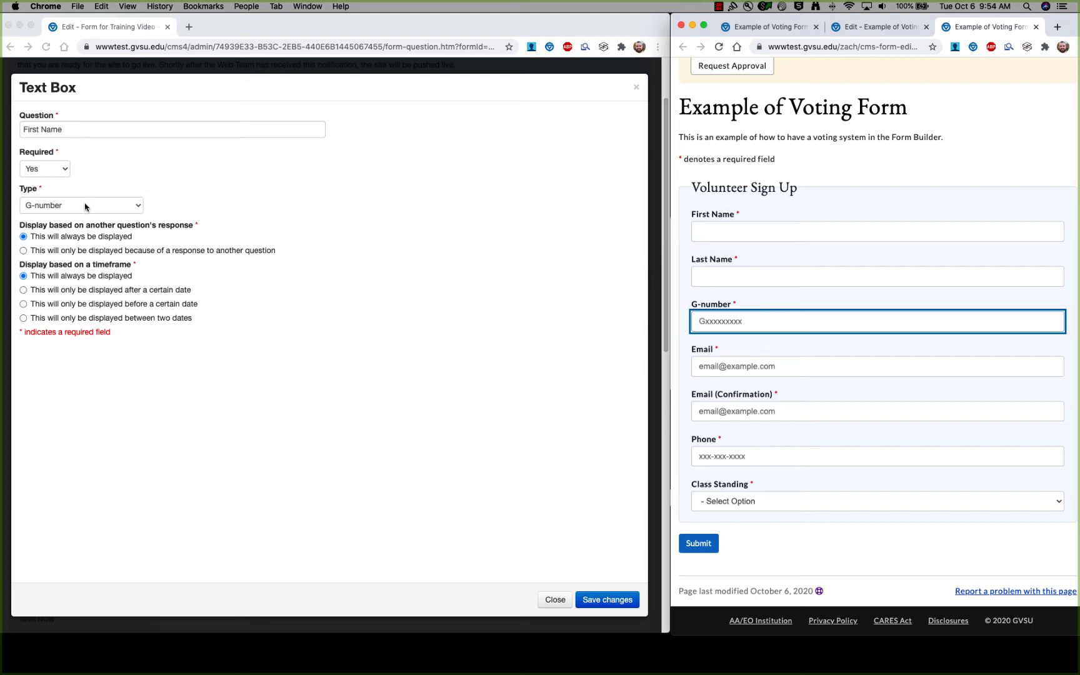
left_click(135, 207)
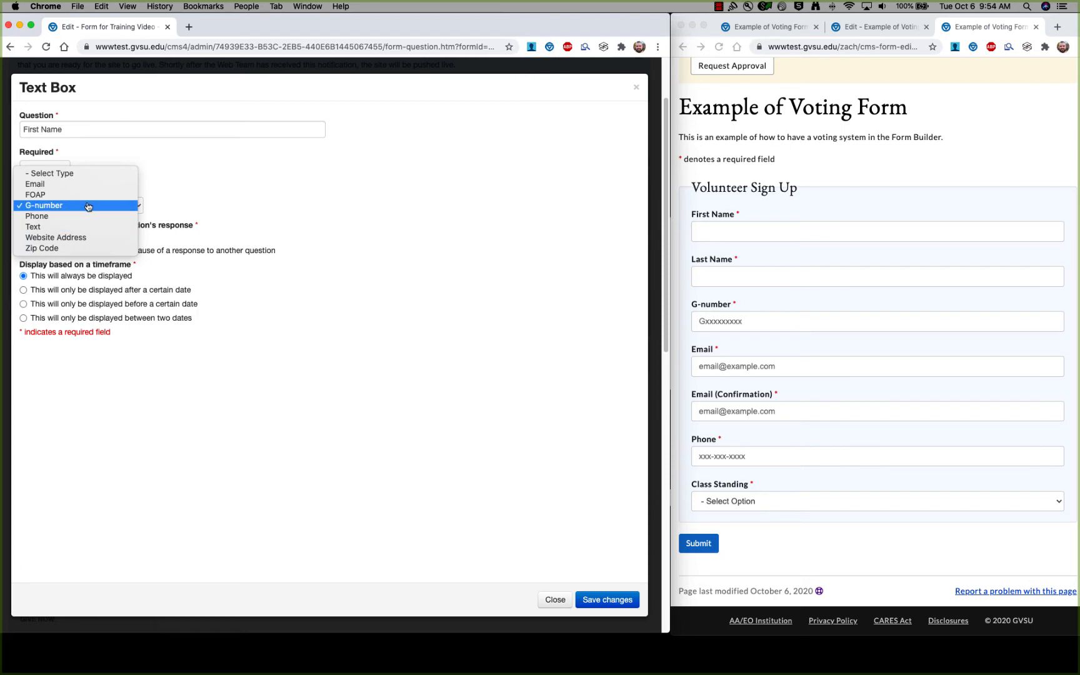
left_click(87, 205)
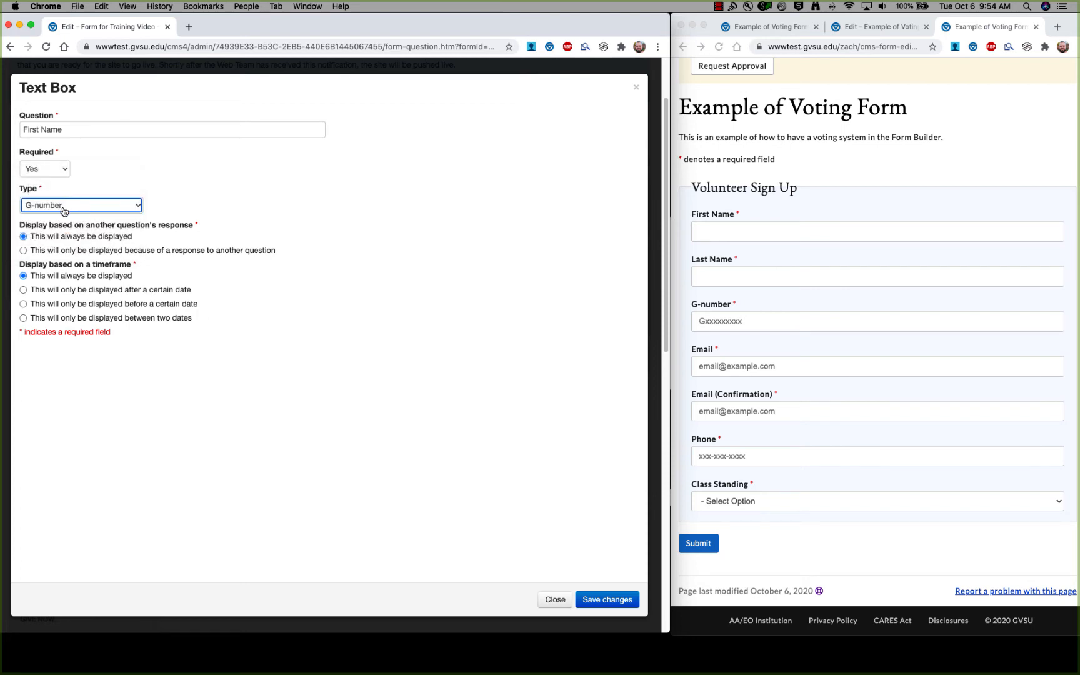
left_click(753, 324)
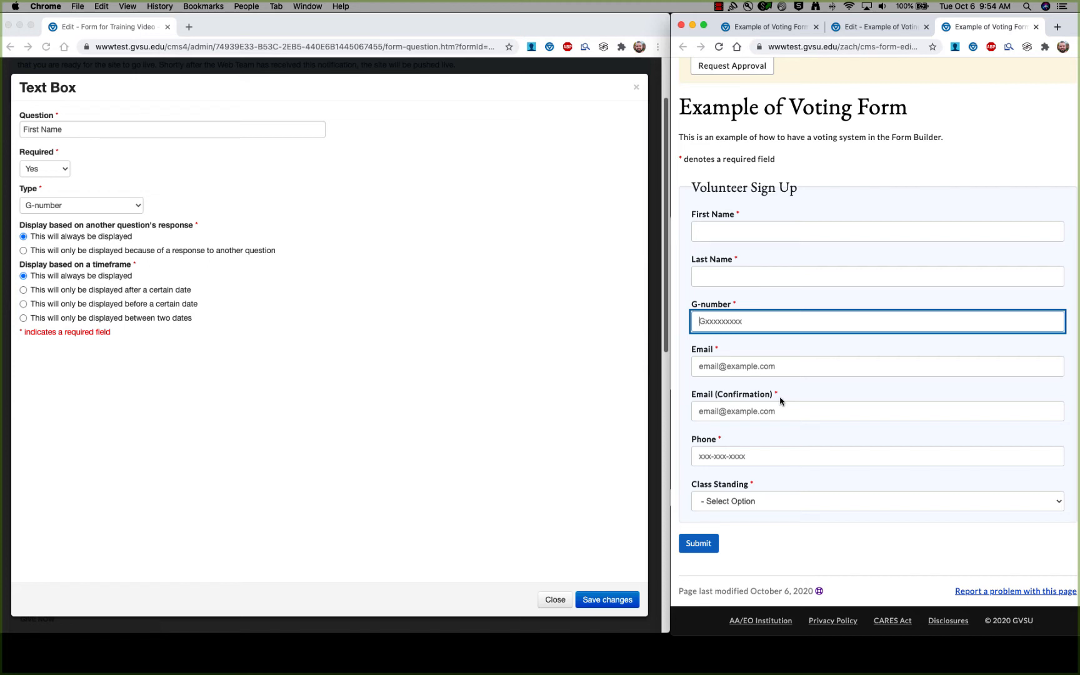
left_click(128, 206)
left_click(128, 206)
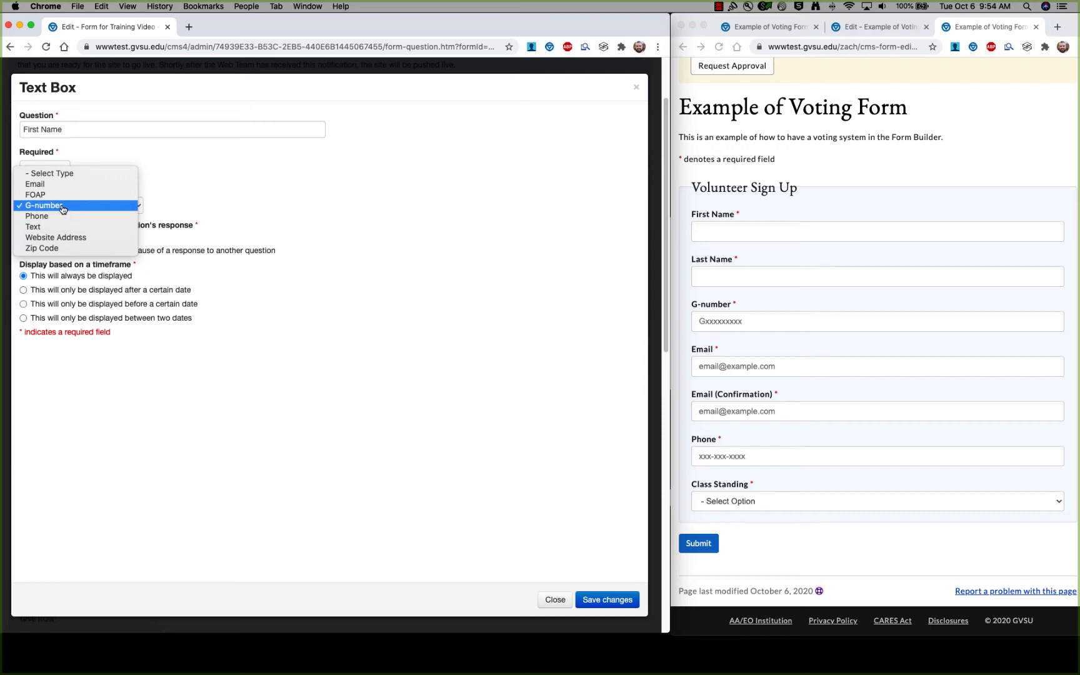
left_click(63, 208)
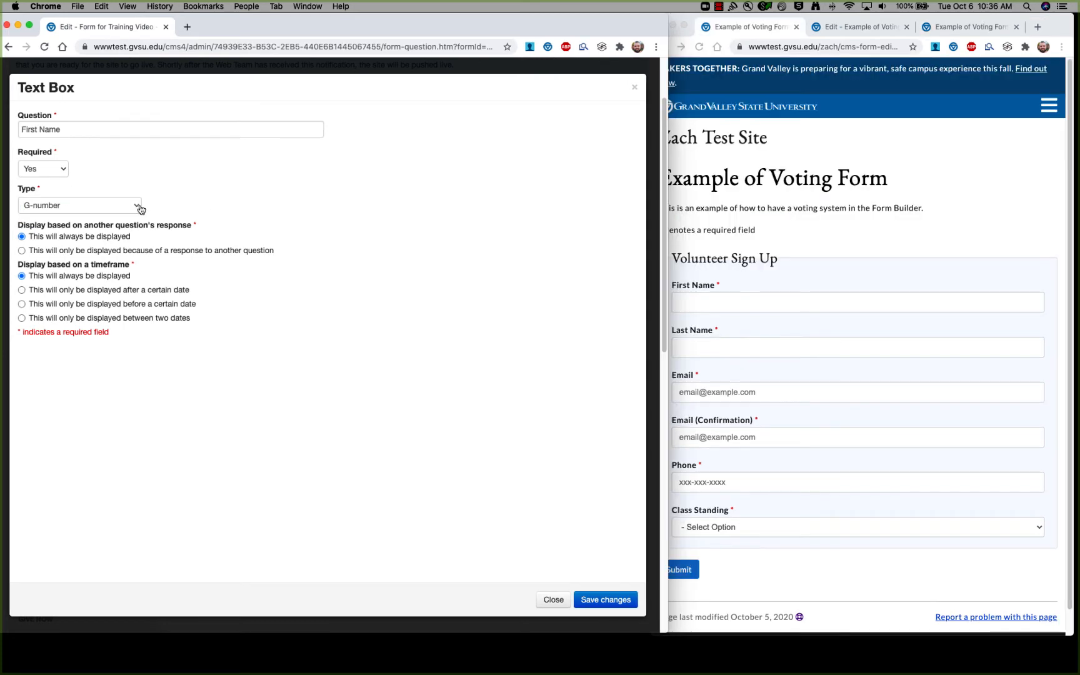
Try Phone as the question type and view it on the example form.
left_click(138, 206)
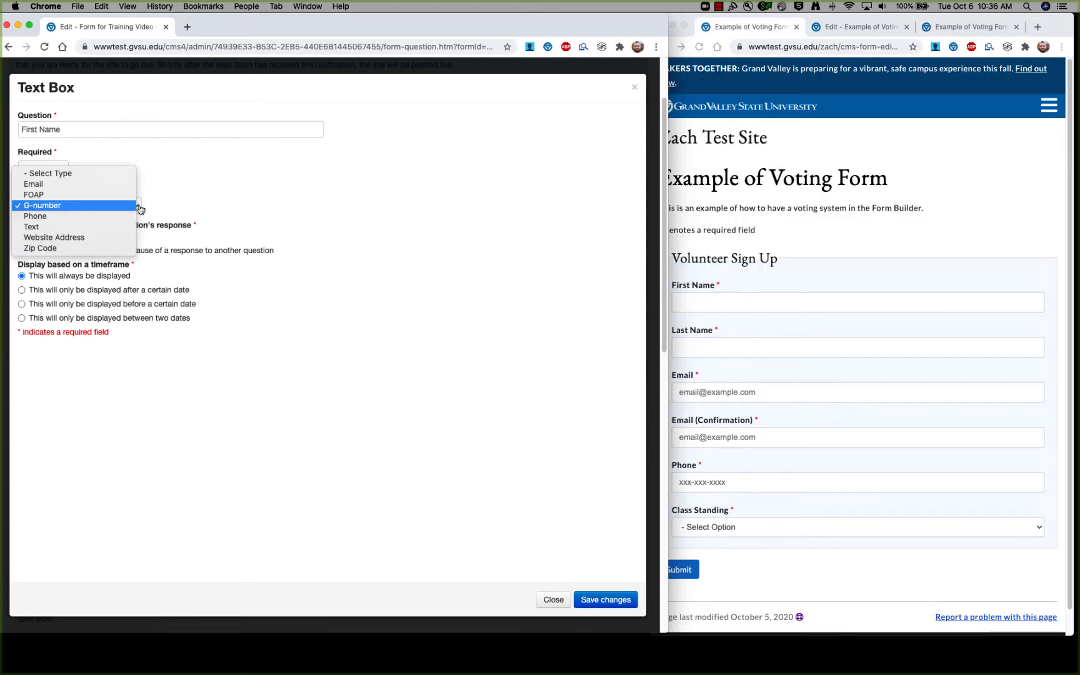
left_click(54, 217)
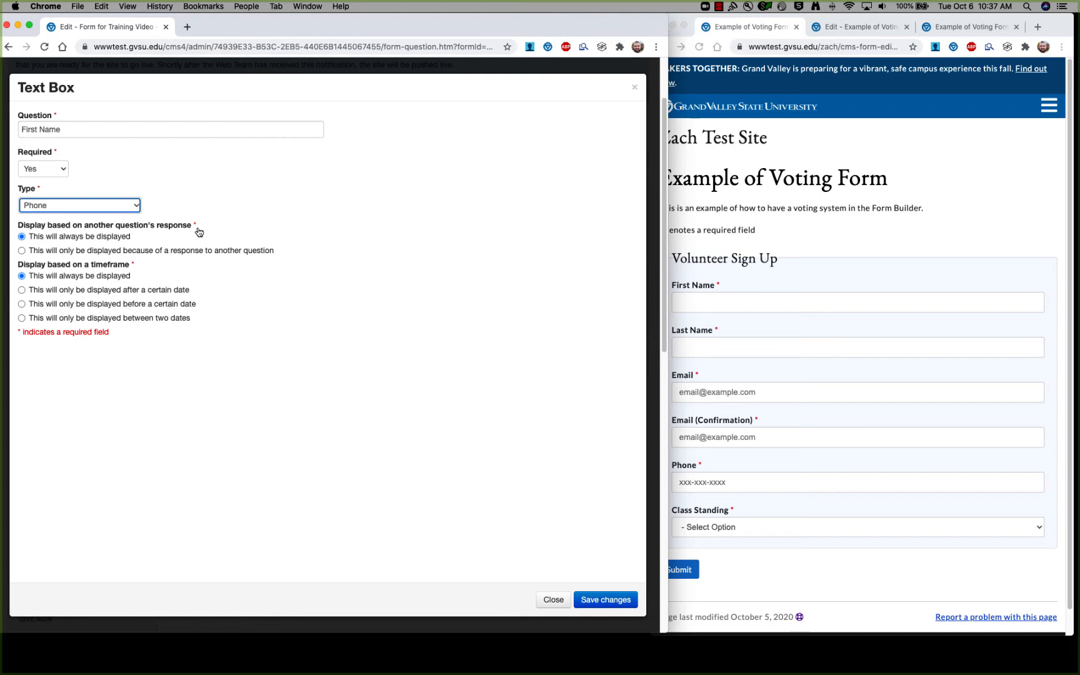
left_click(750, 215)
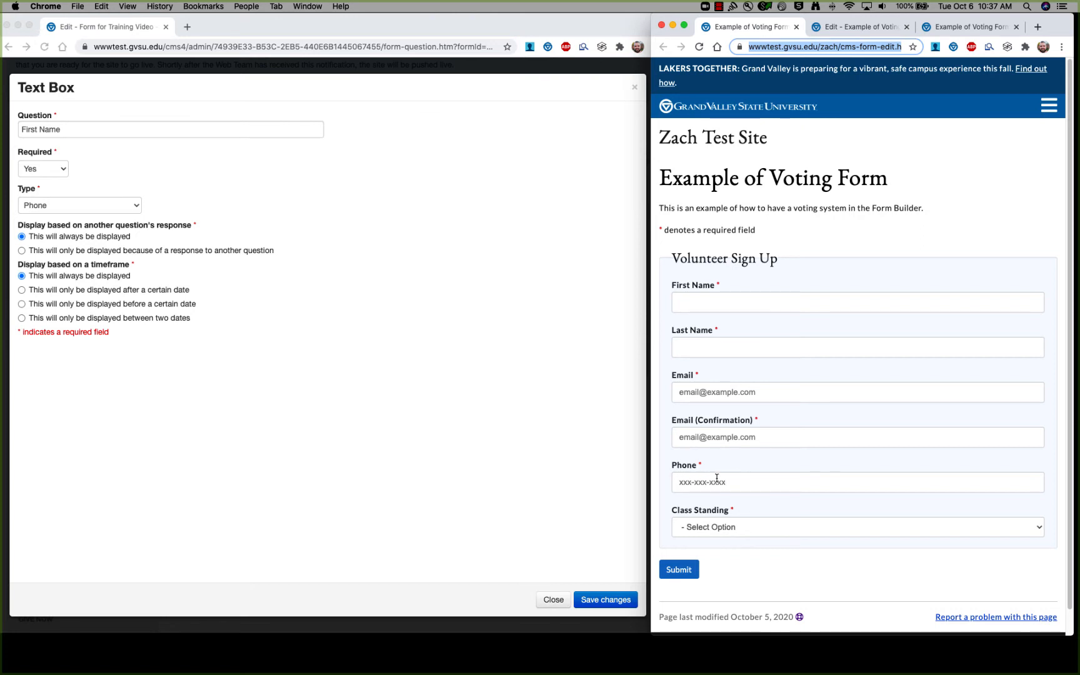
left_click(138, 205)
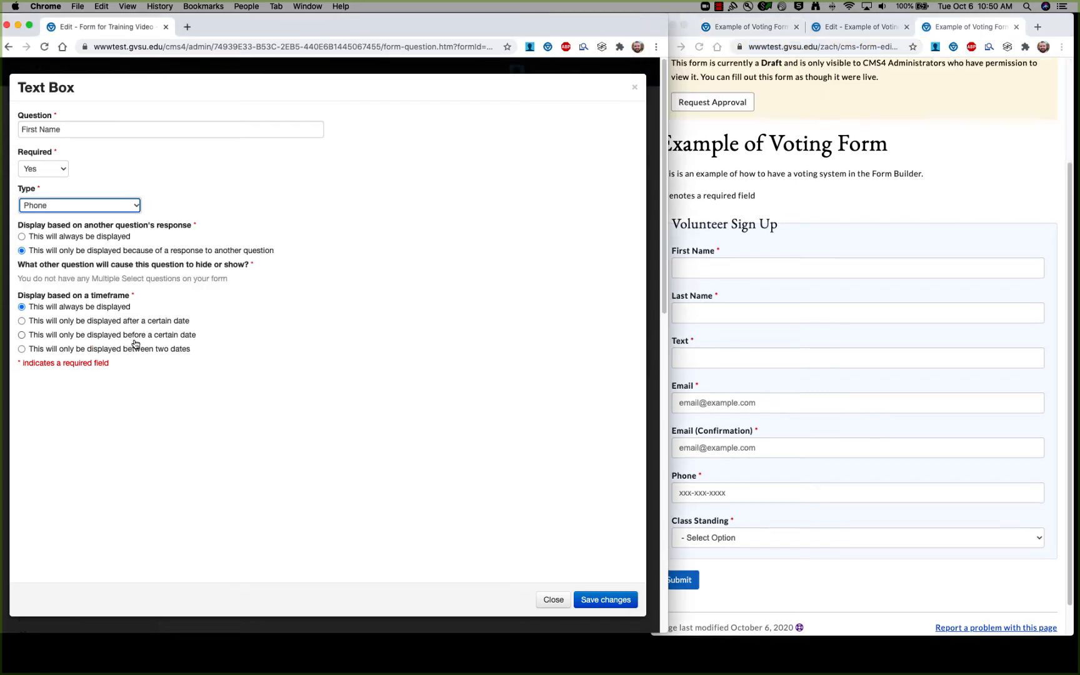
Set the type to plain Text and try the Text and Last Name fields in the preview.
left_click(125, 205)
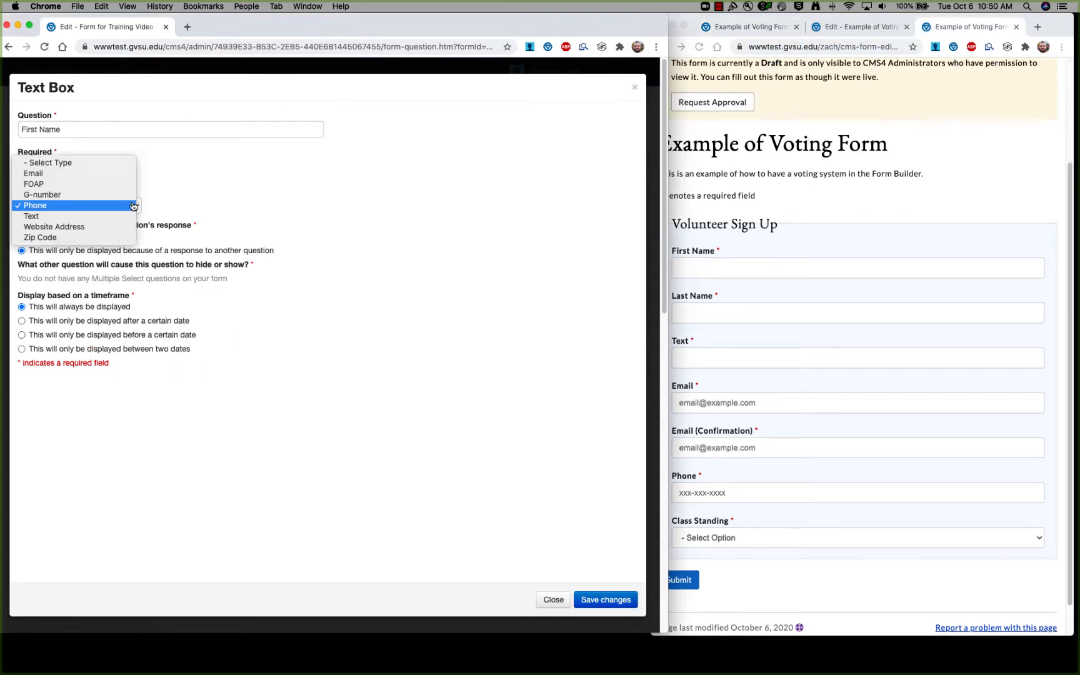
left_click(89, 217)
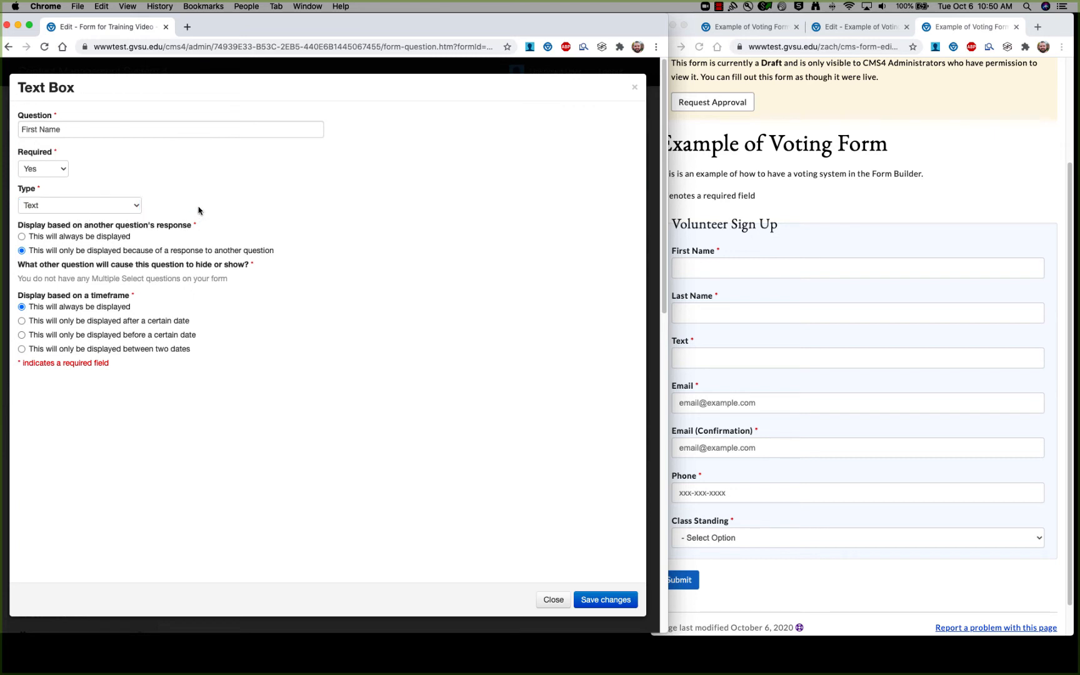
left_click(713, 247)
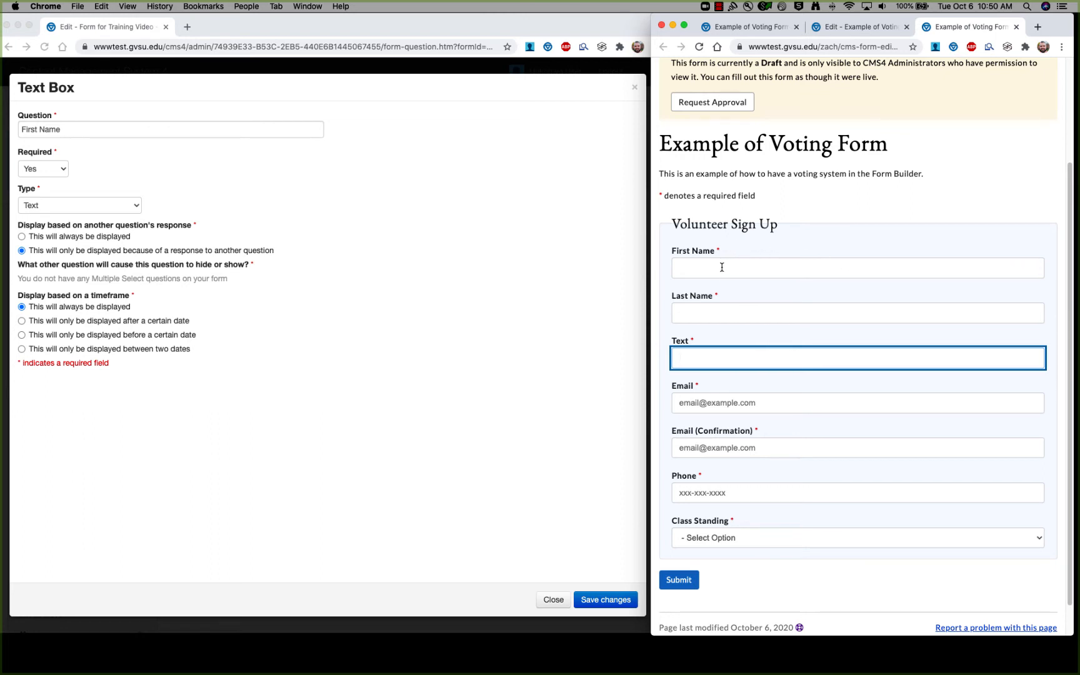
left_click(703, 314)
left_click(798, 374)
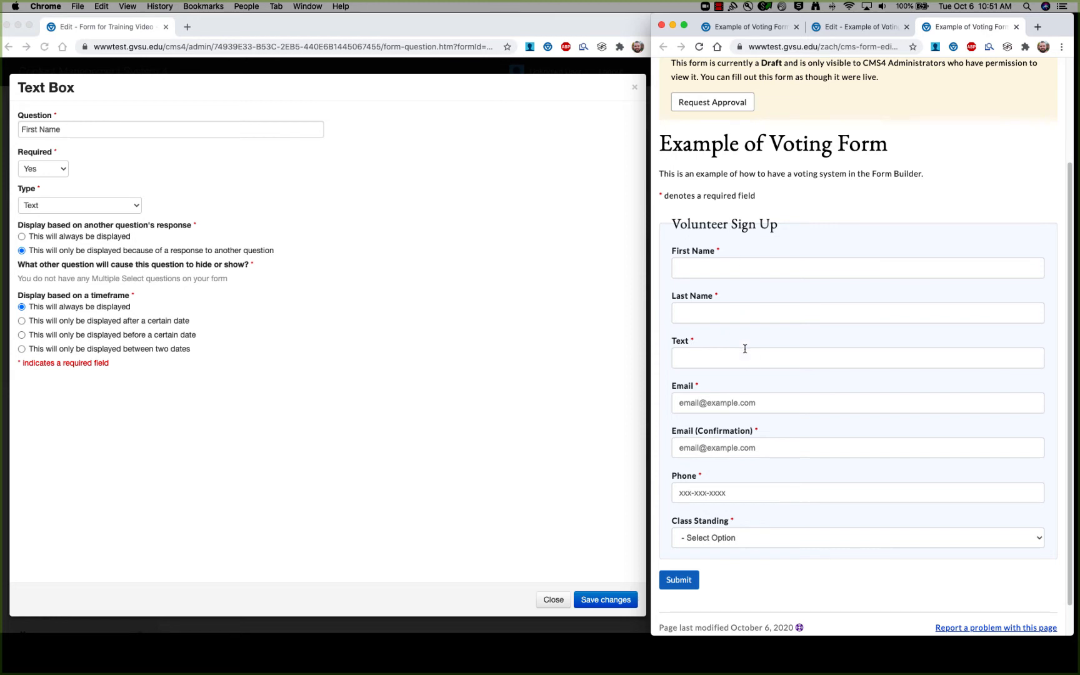
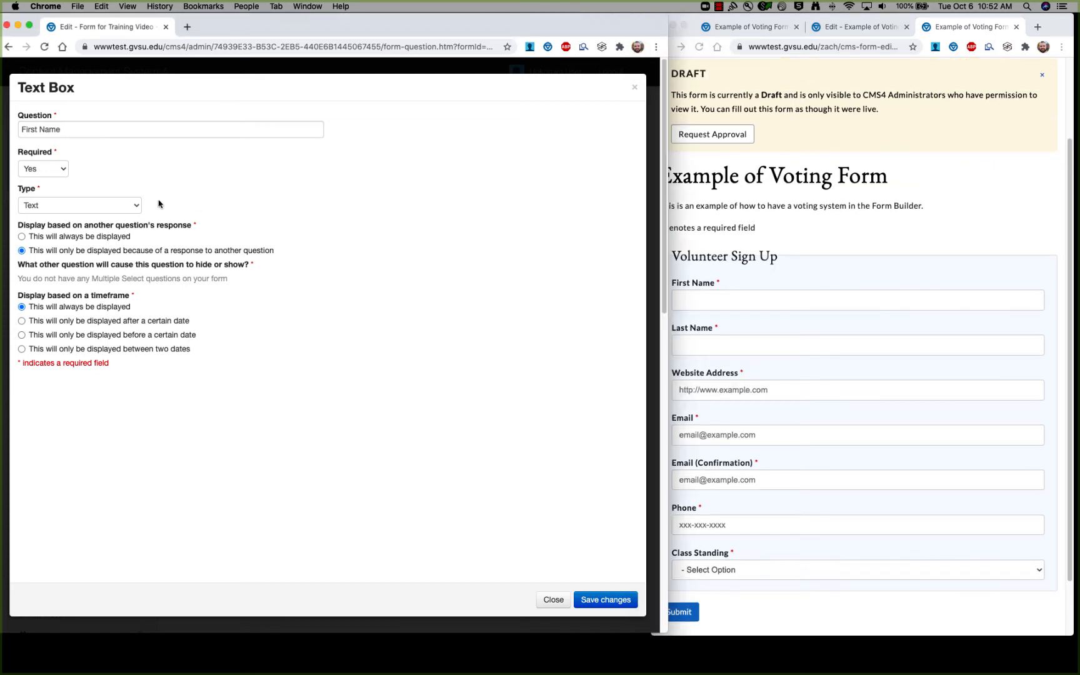
Try Website Address as the question type and view it in the live preview.
left_click(138, 208)
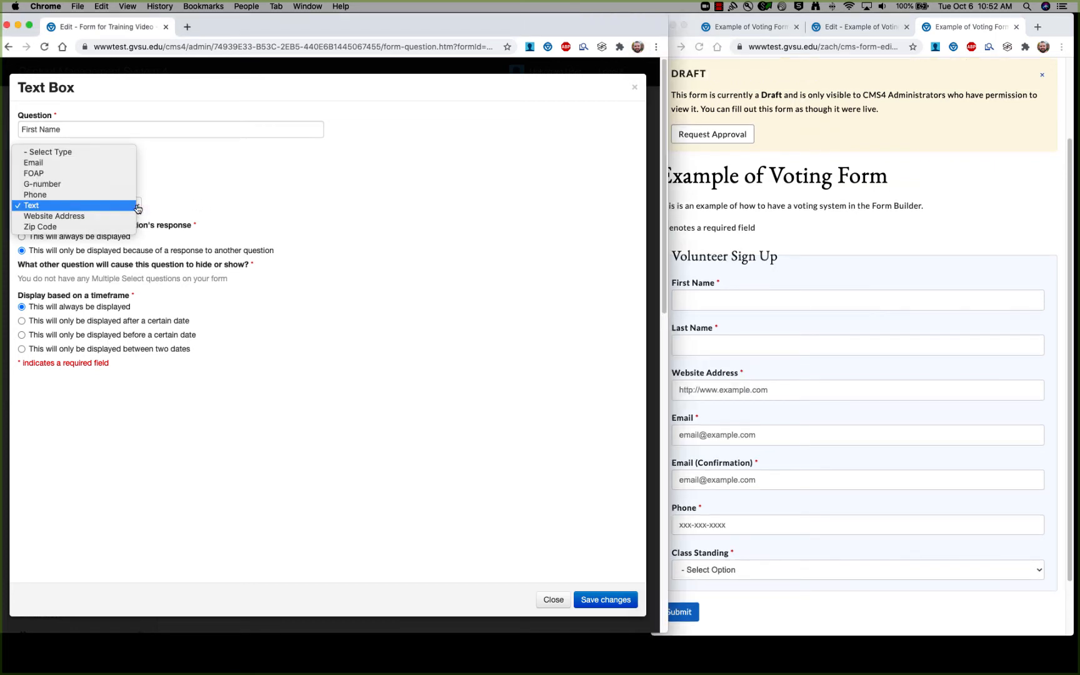
left_click(84, 217)
left_click(81, 216)
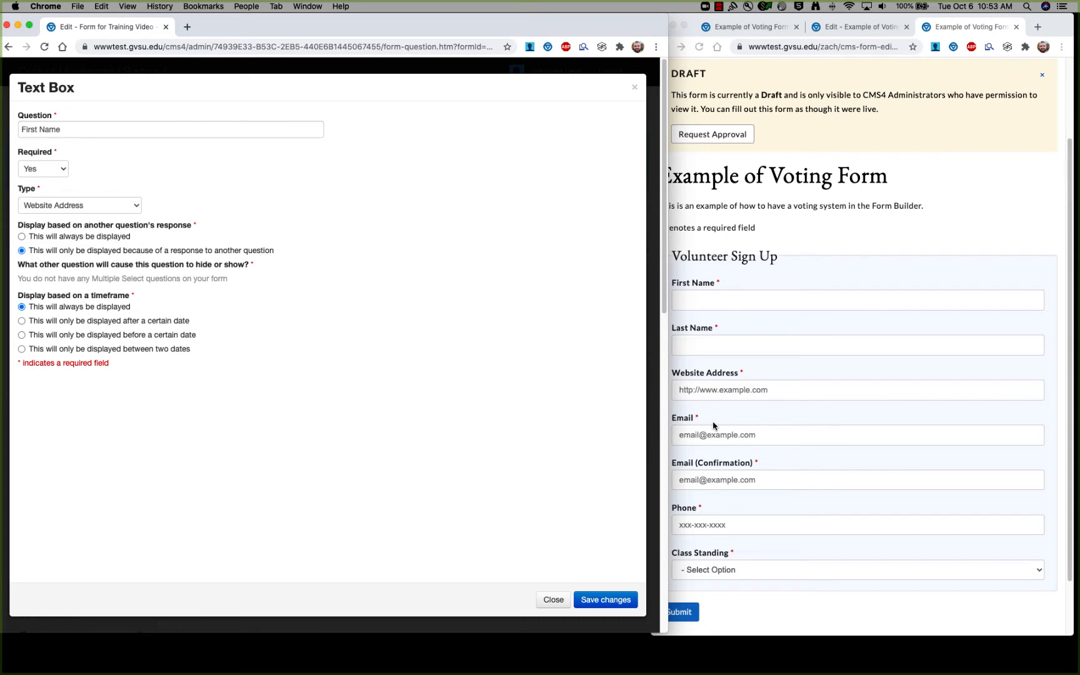
left_click(719, 404)
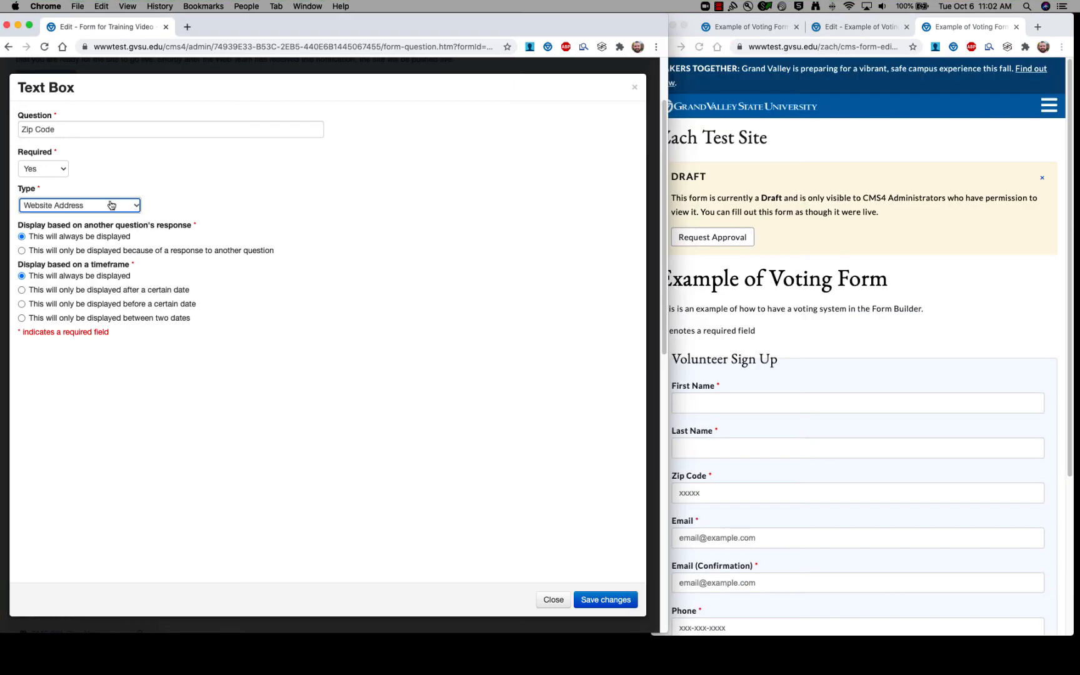
Set the question type to Zip Code and scroll through the live preview.
left_click(133, 203)
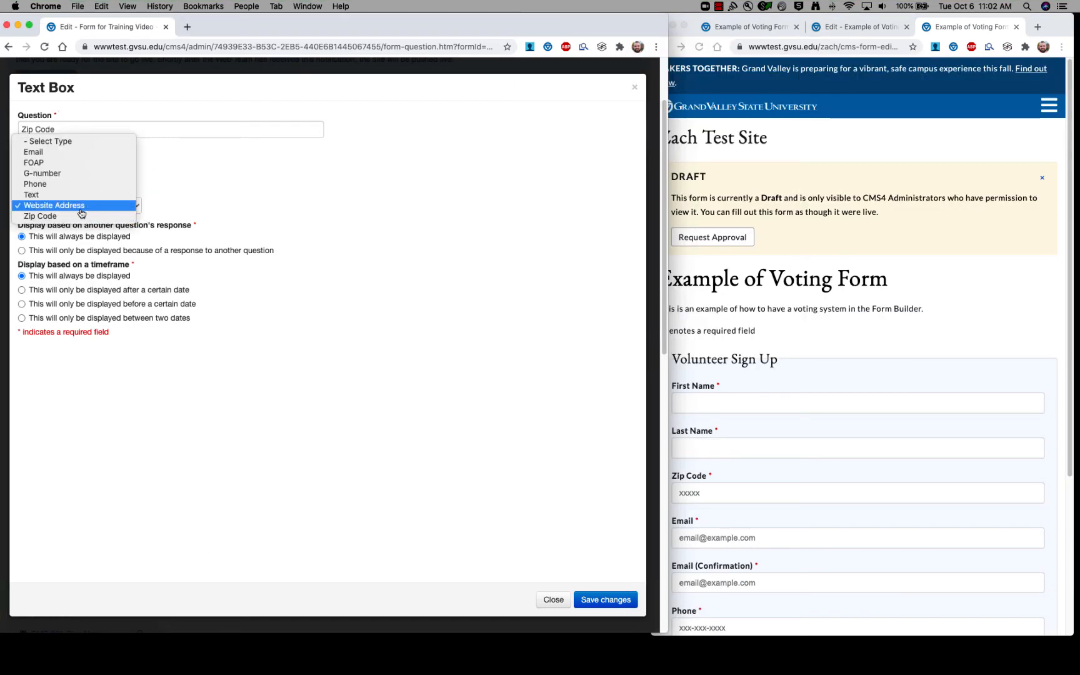
left_click(36, 217)
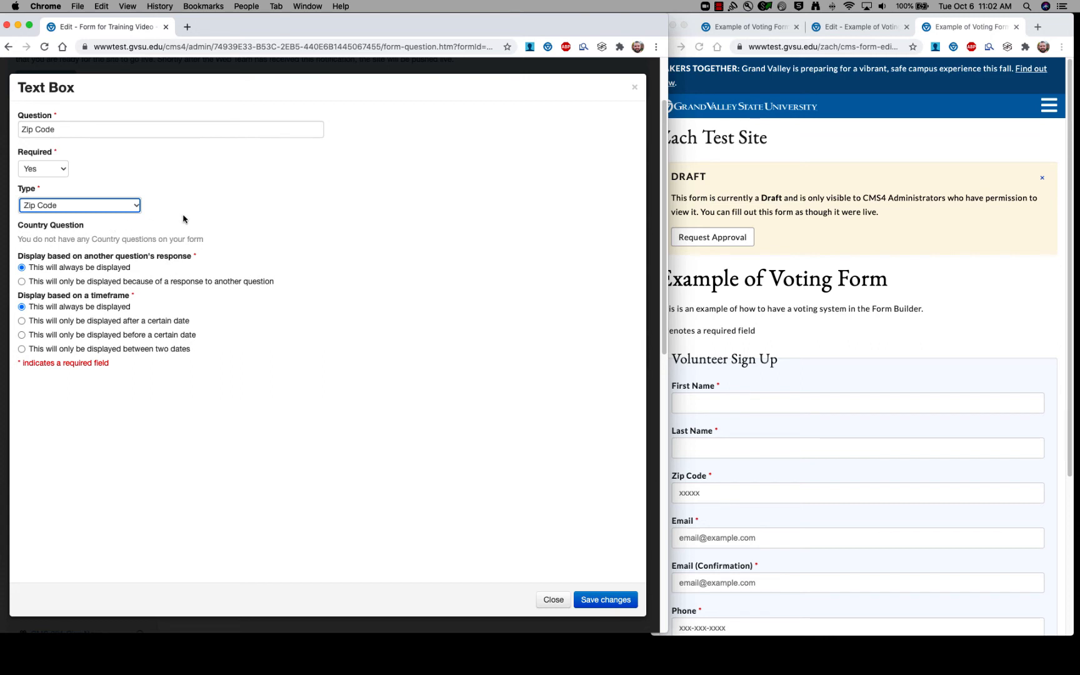
left_click(44, 222)
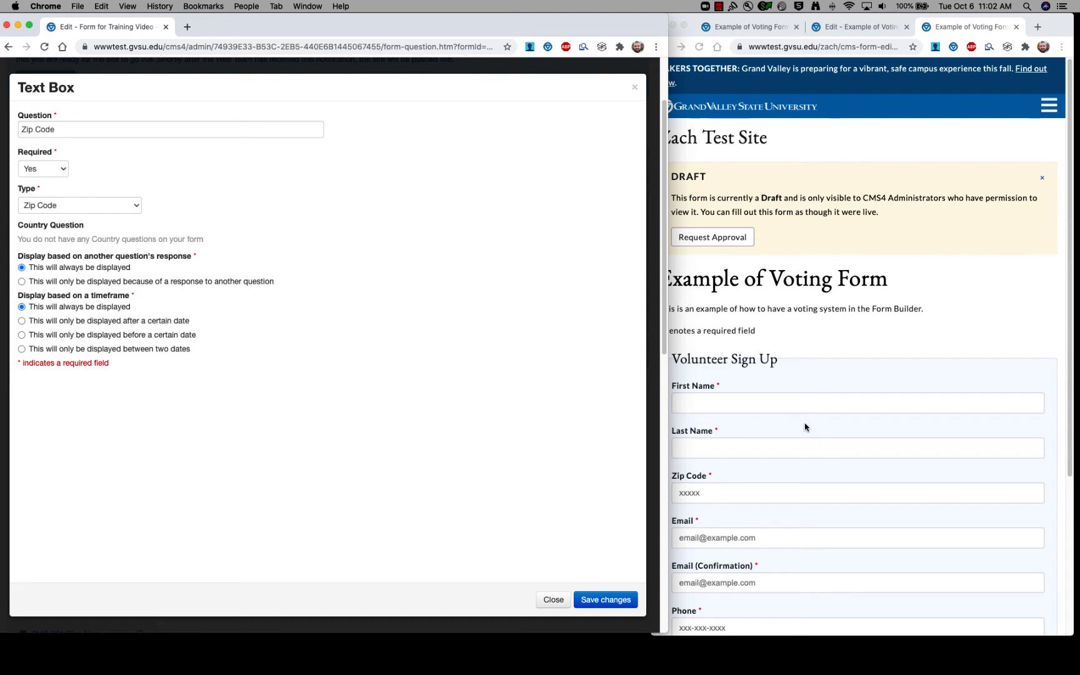
left_click(765, 372)
scroll(762, 381, "down", 3)
scroll(762, 386, "down", 1)
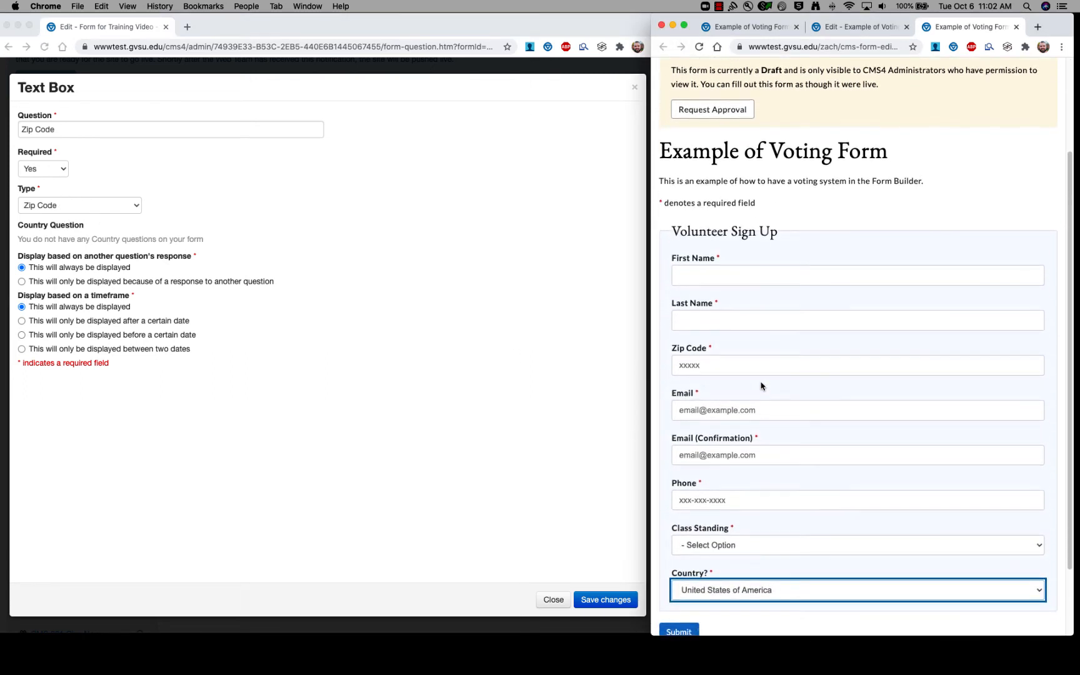
scroll(762, 385, "up", 2)
Test the Zip Code and Email fields in the preview, then save the Zip Code question.
left_click(689, 439)
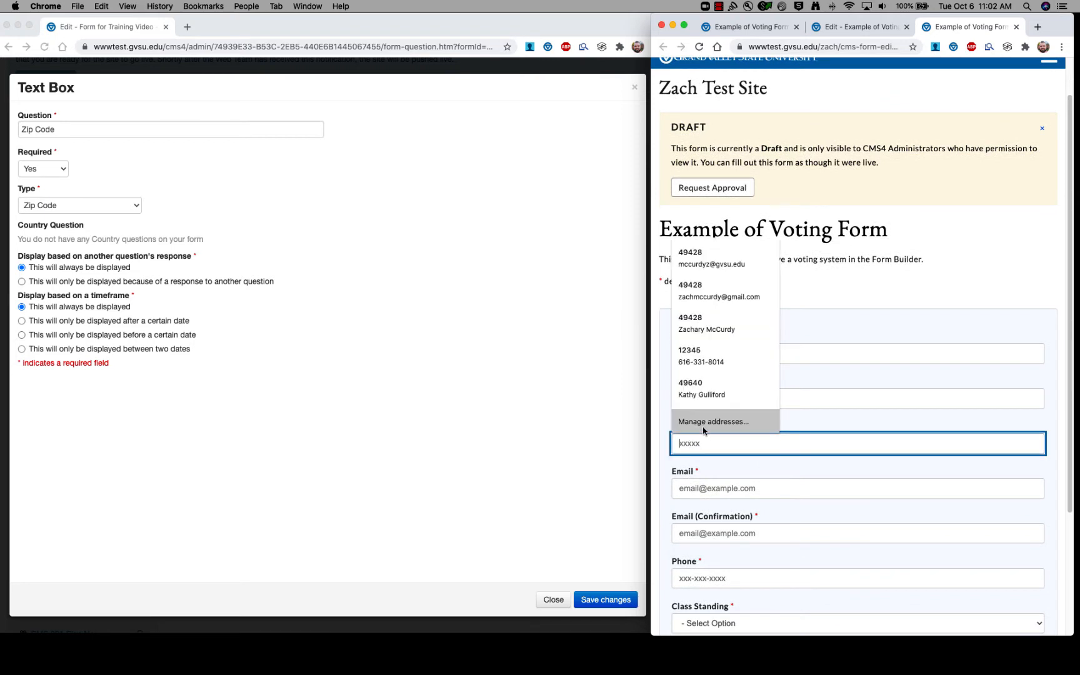
left_click(705, 481)
left_click(706, 442)
left_click(823, 422)
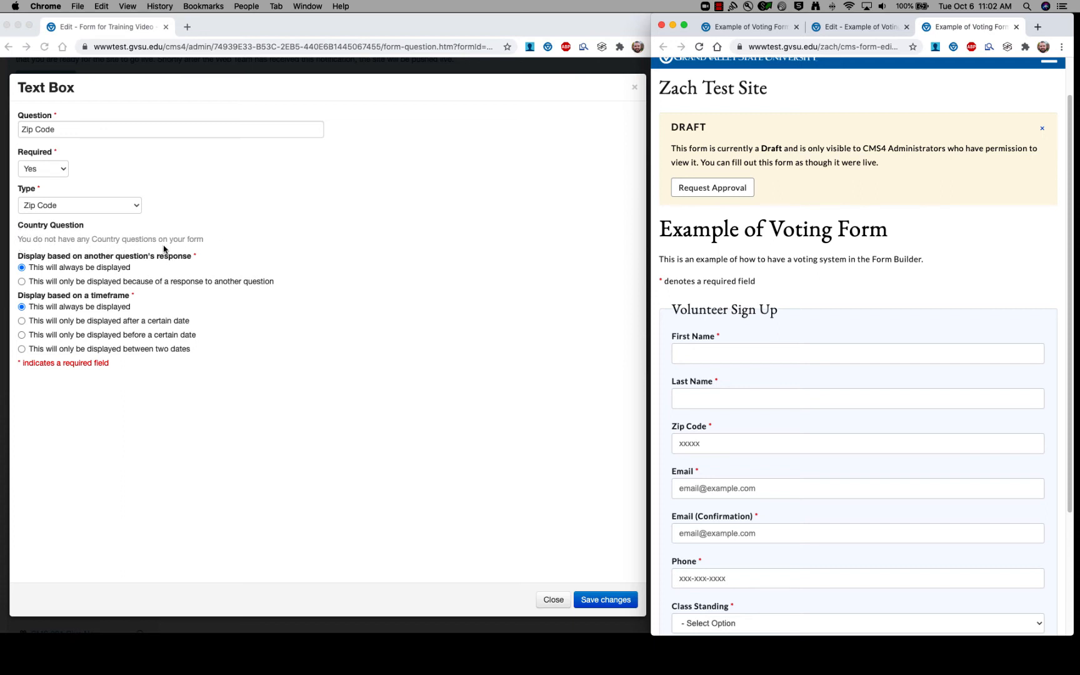
left_click(610, 601)
left_click(611, 601)
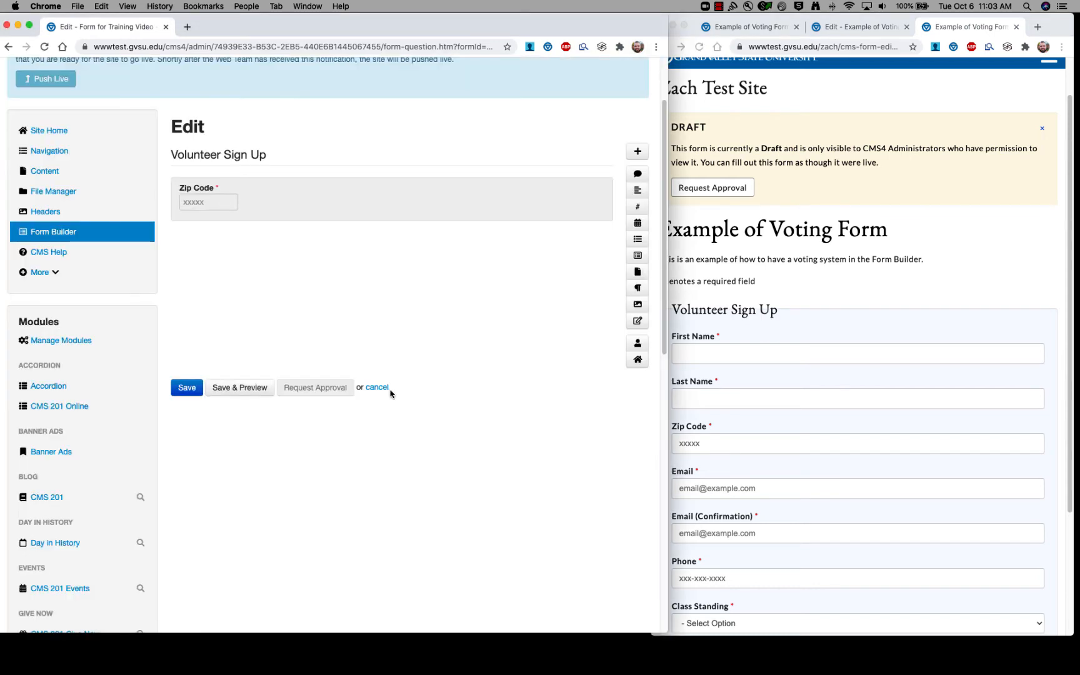
Add a States/Majors/Semesters field titled 'Country' with list type Country, and save it.
scroll(386, 387, "up", 2)
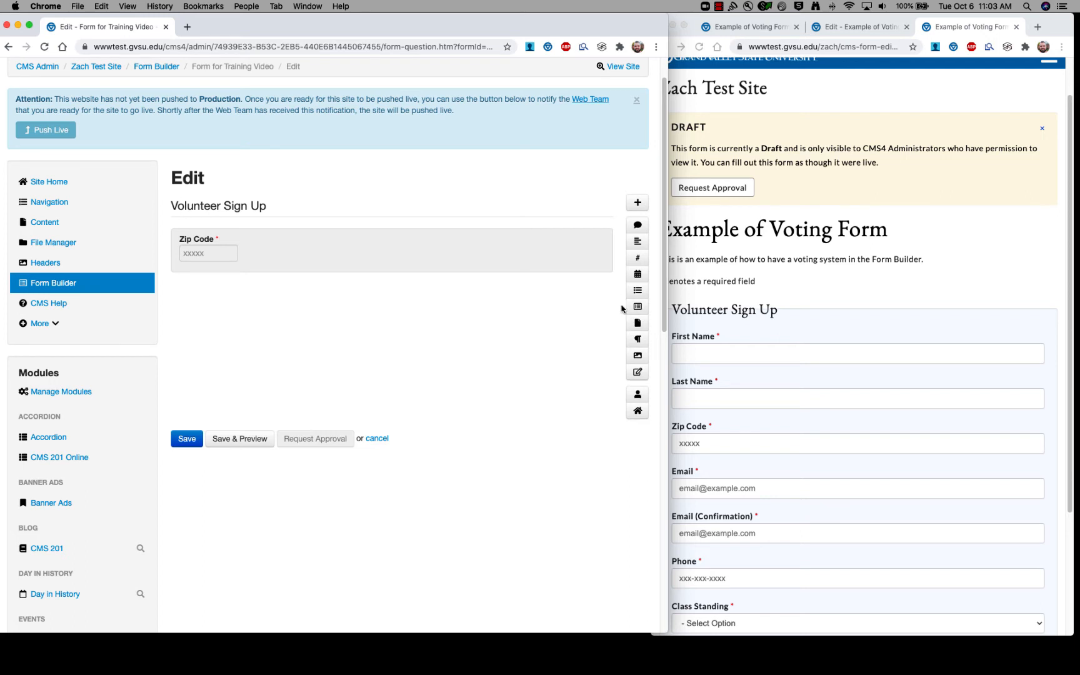
left_click(638, 307)
mouse_move(265, 222)
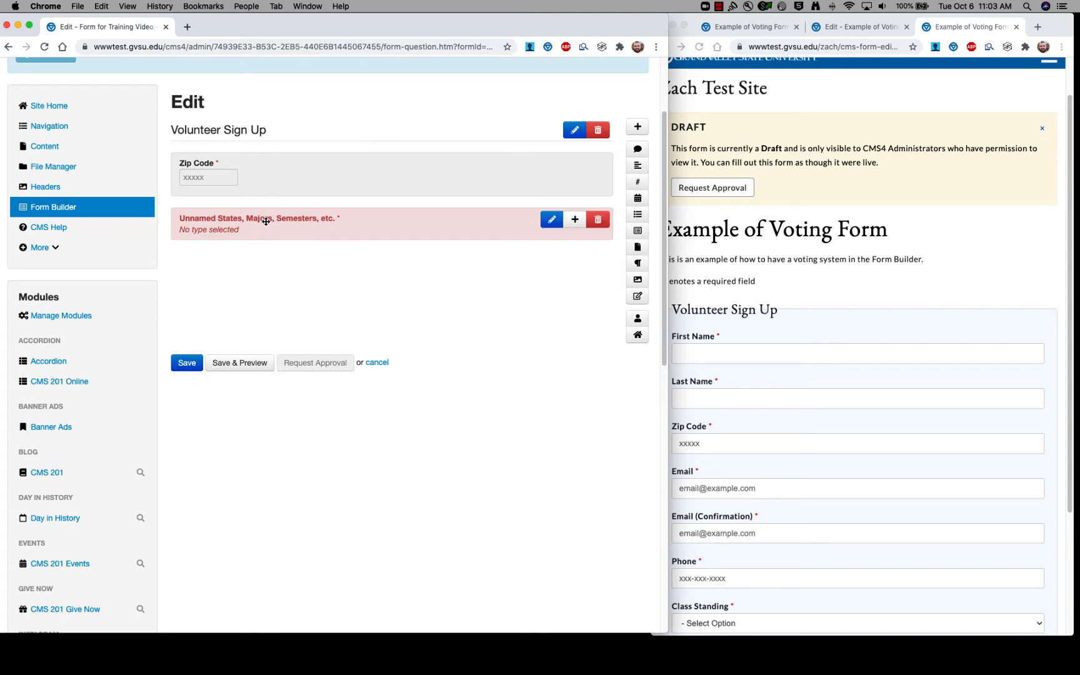
left_click(273, 216)
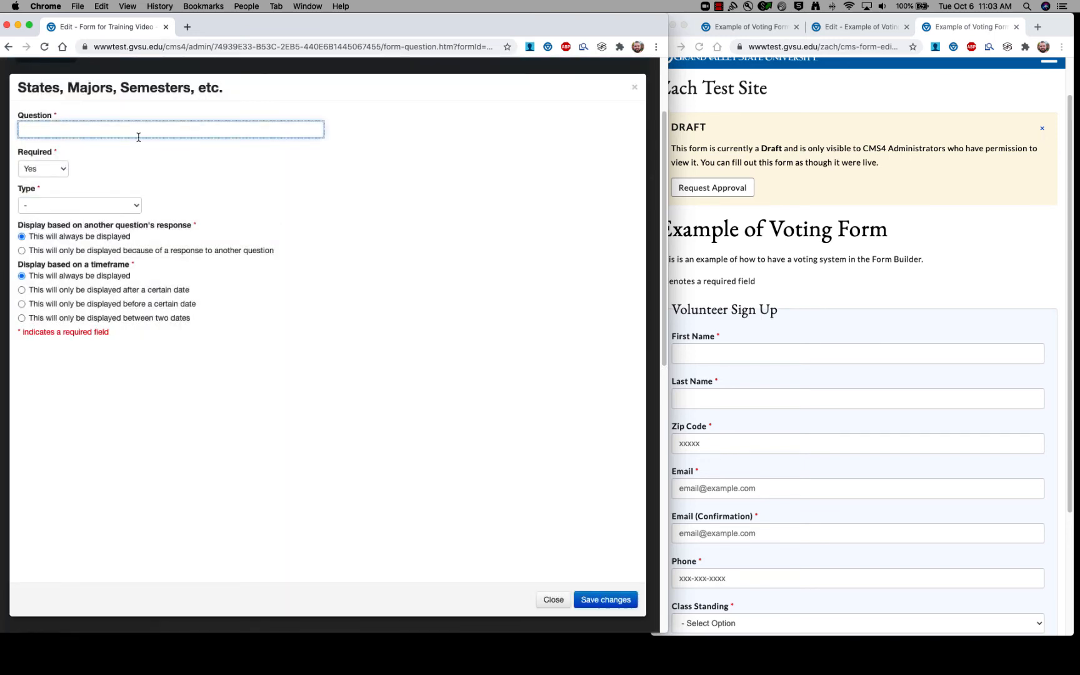
type("Country")
left_click(134, 206)
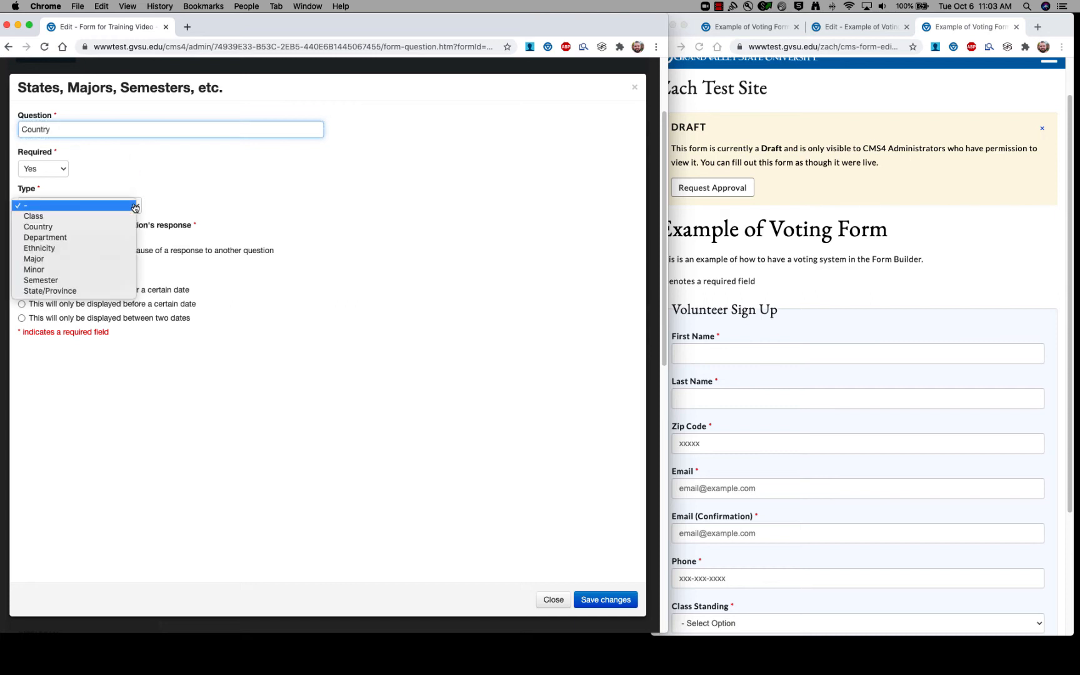
left_click(53, 229)
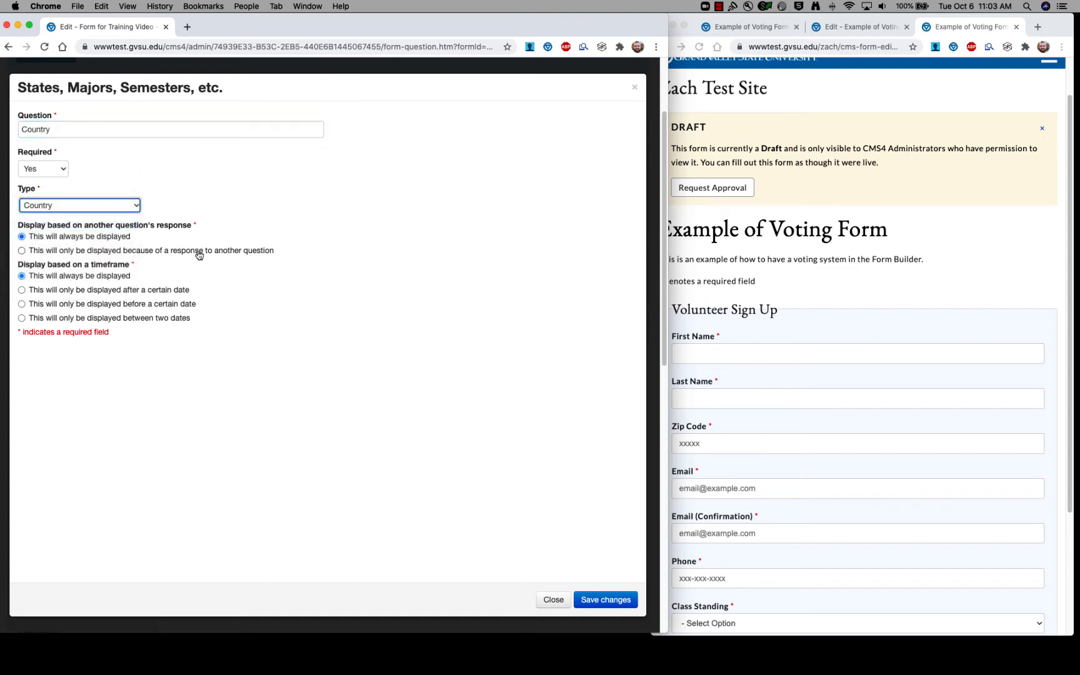
left_click(605, 599)
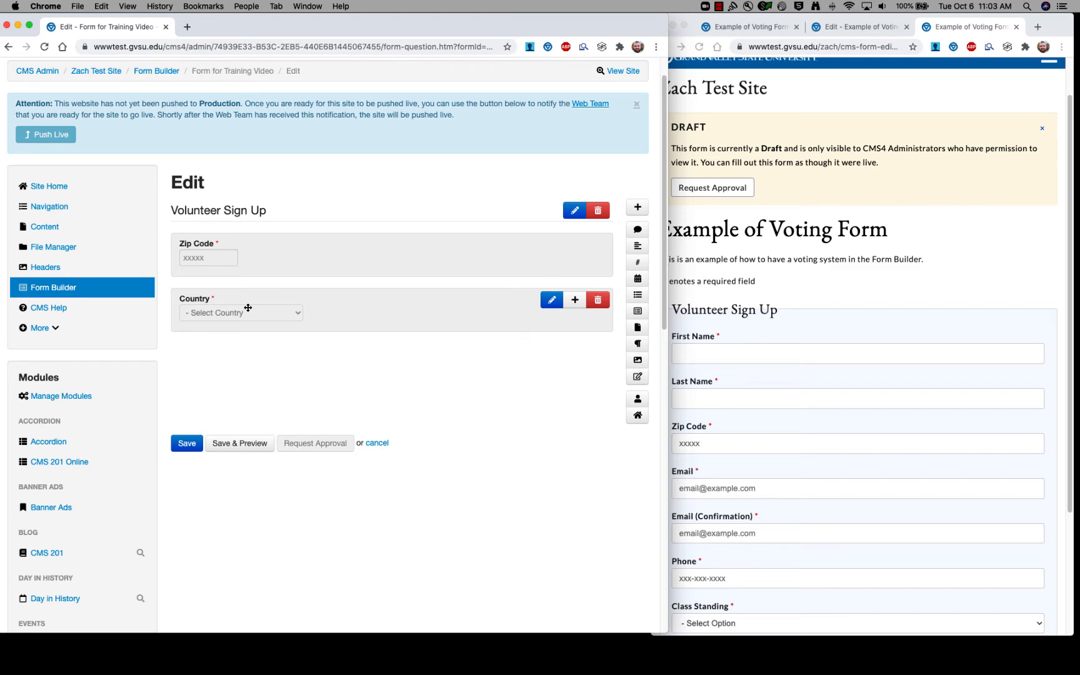
Set Zip Code's Country Question to Country (Volunteer Sign Up) and save.
double_click(261, 253)
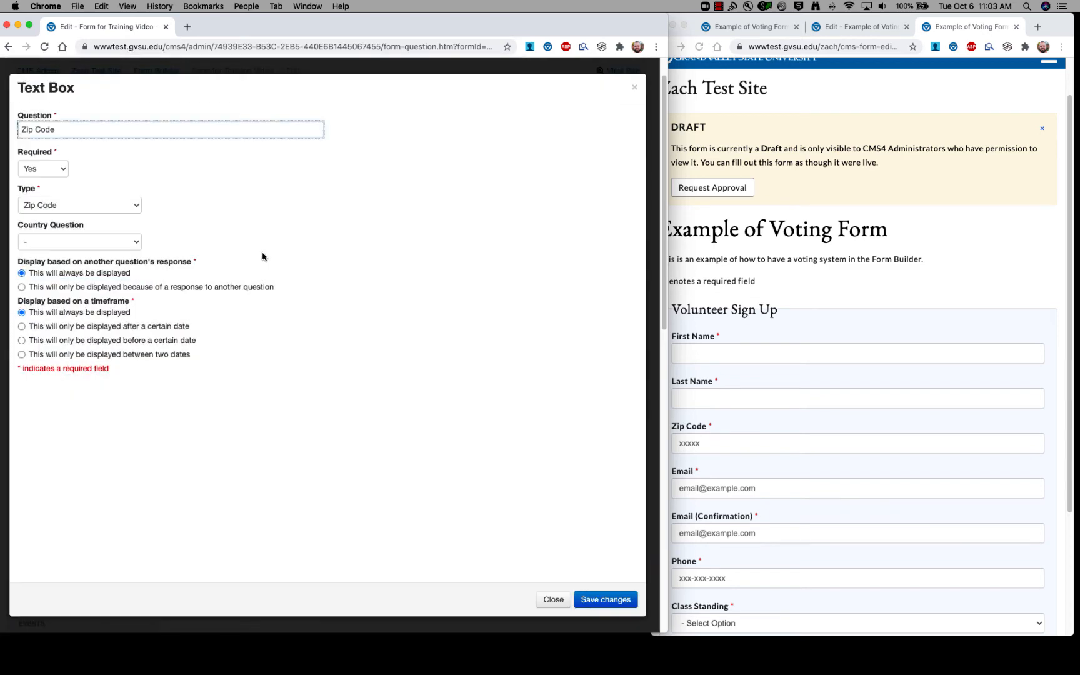
left_click(137, 243)
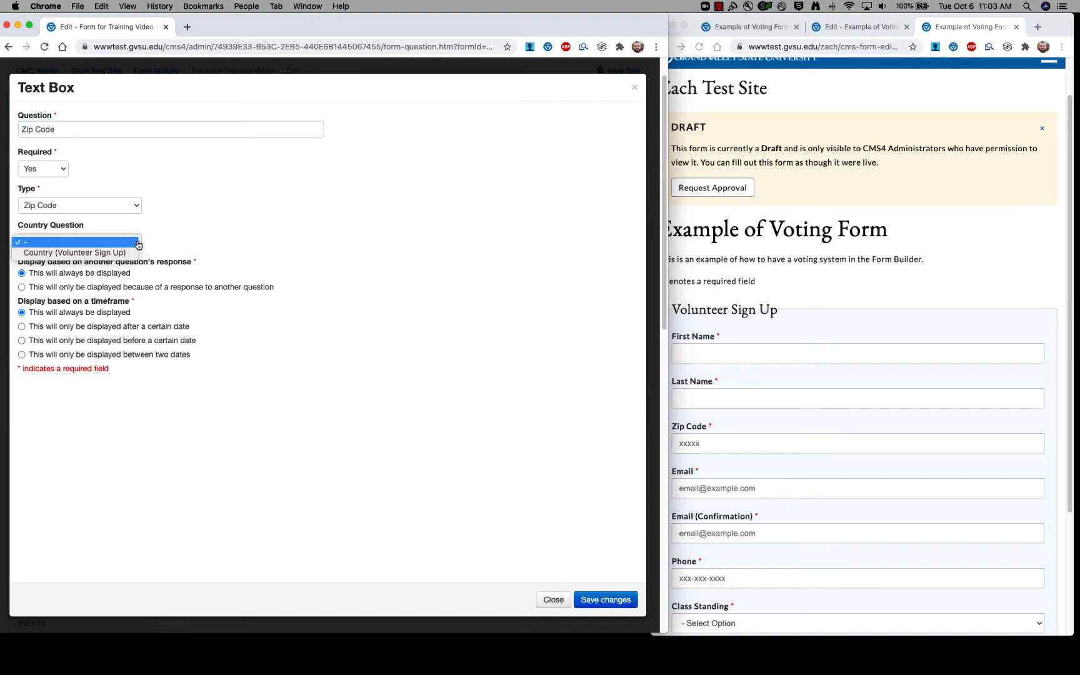
left_click(39, 253)
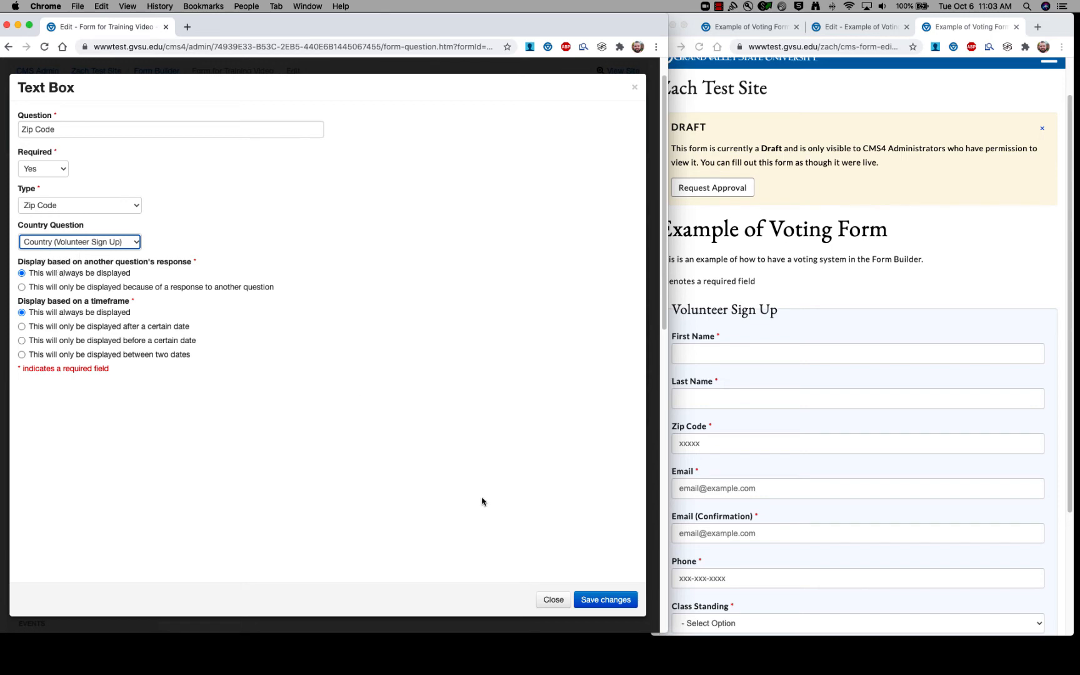
left_click(589, 601)
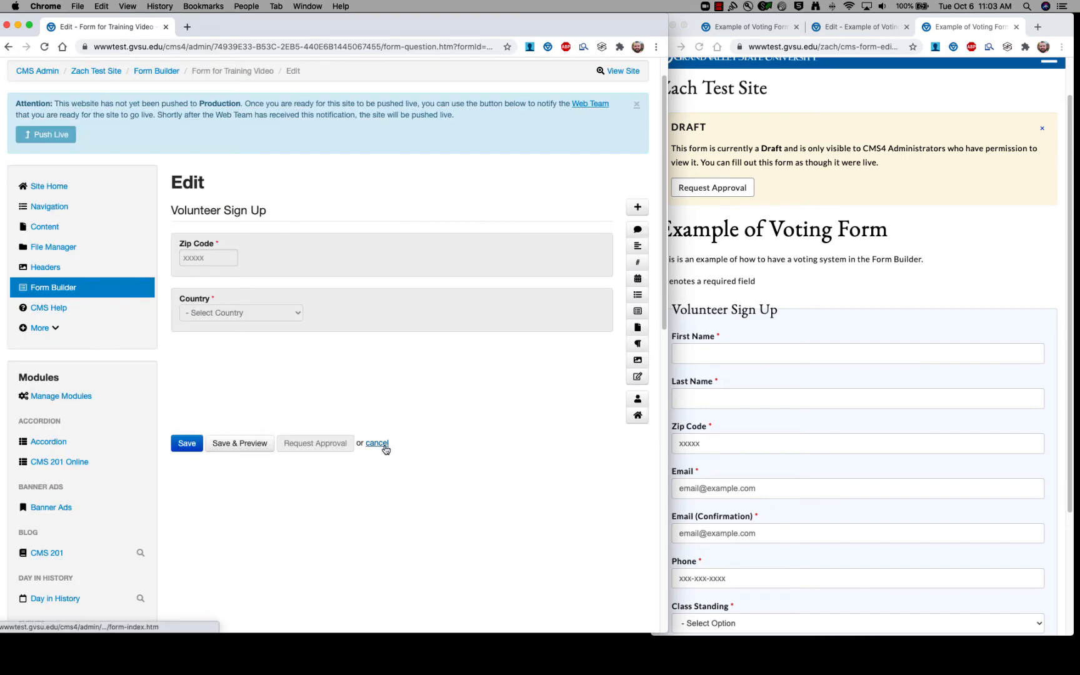
Test the Zip Code field and Country dropdown in the preview, keeping United States of America.
left_click(814, 321)
scroll(810, 373, "down", 5)
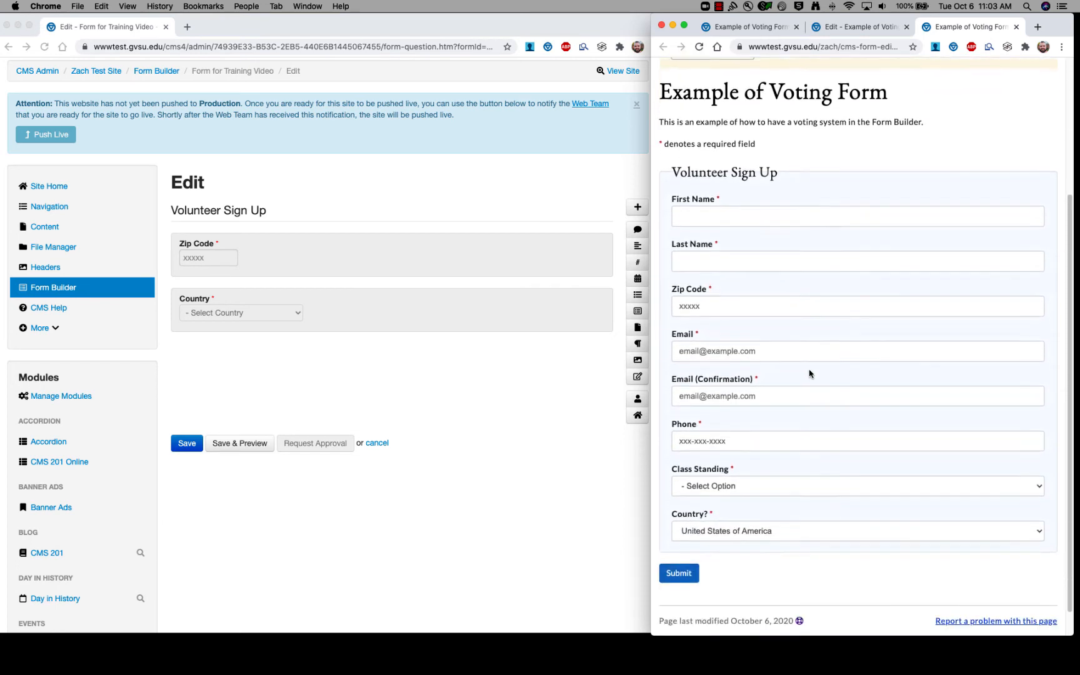
left_click(719, 280)
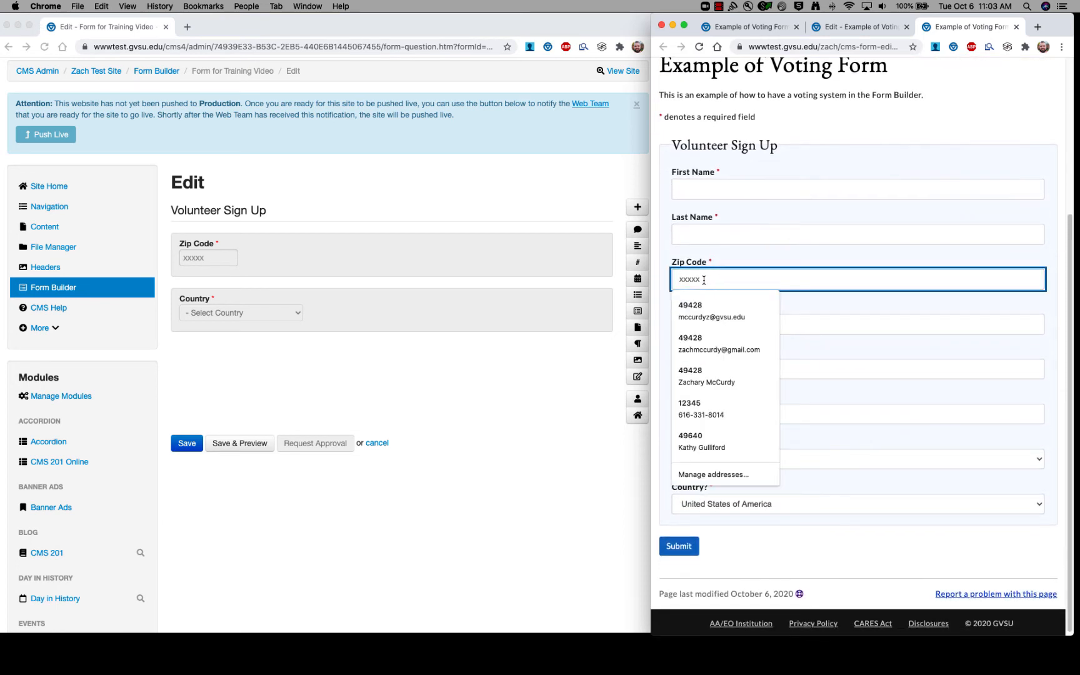
left_click(814, 297)
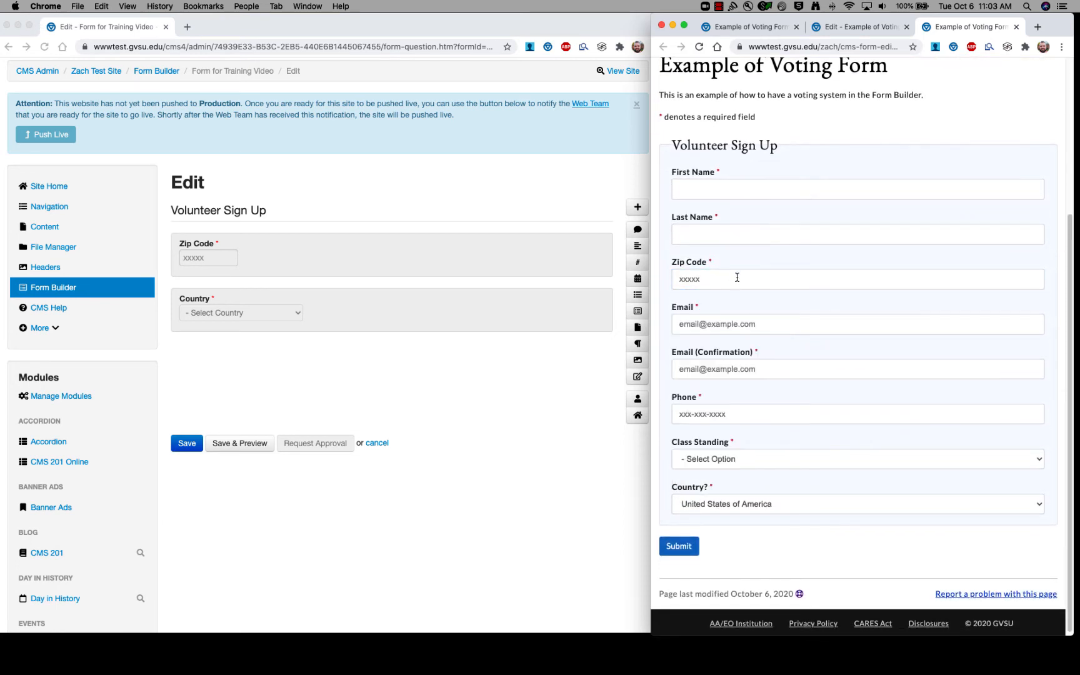
left_click(1040, 509)
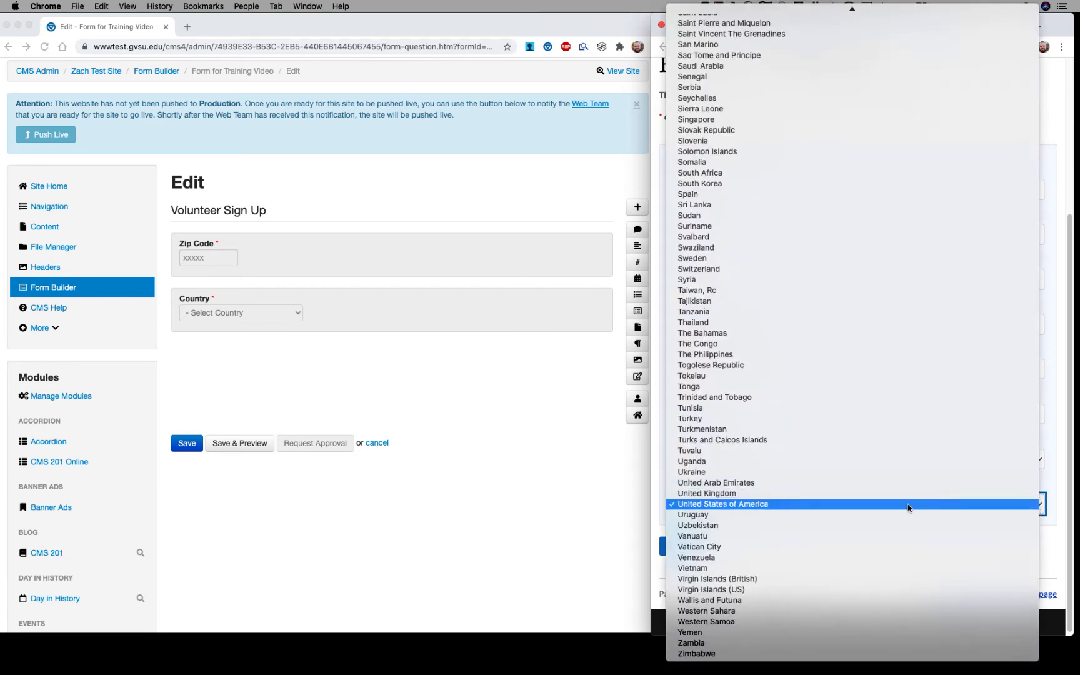
left_click(876, 509)
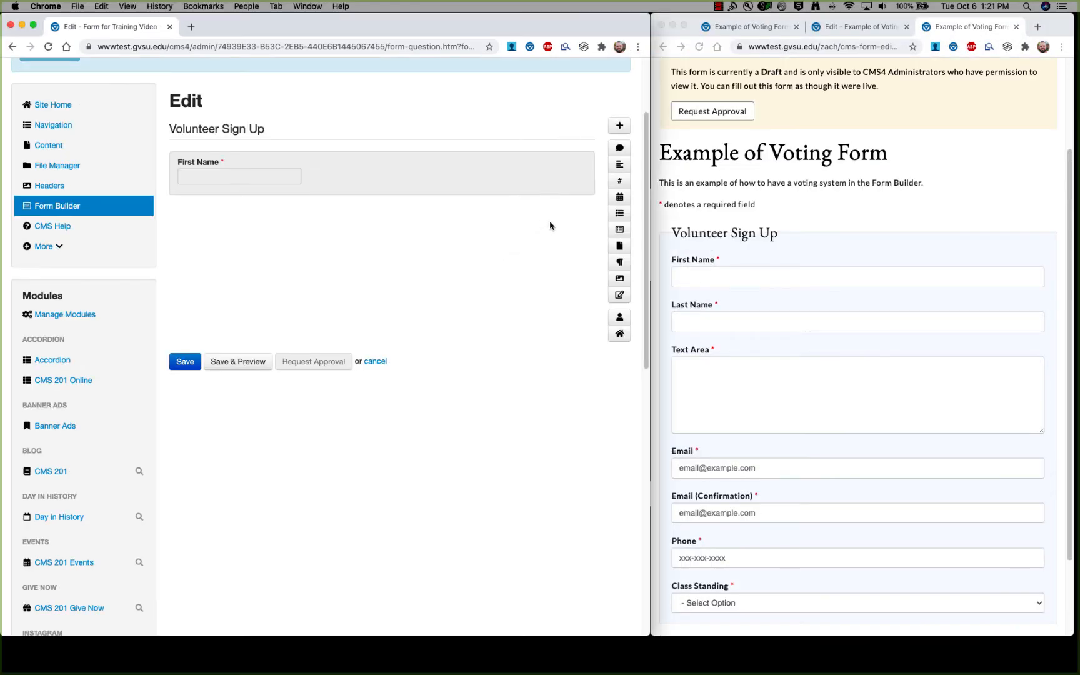
Add a text area question titled 'Statement' below First Name and try it in the preview.
left_click(619, 165)
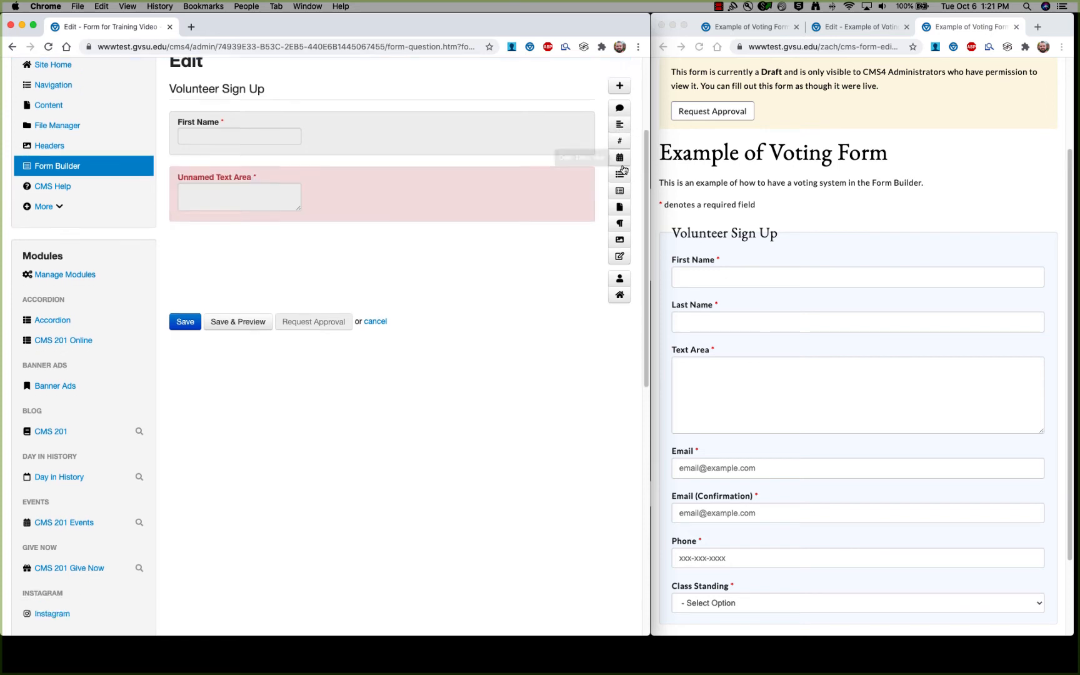
scroll(511, 292, "up", 5)
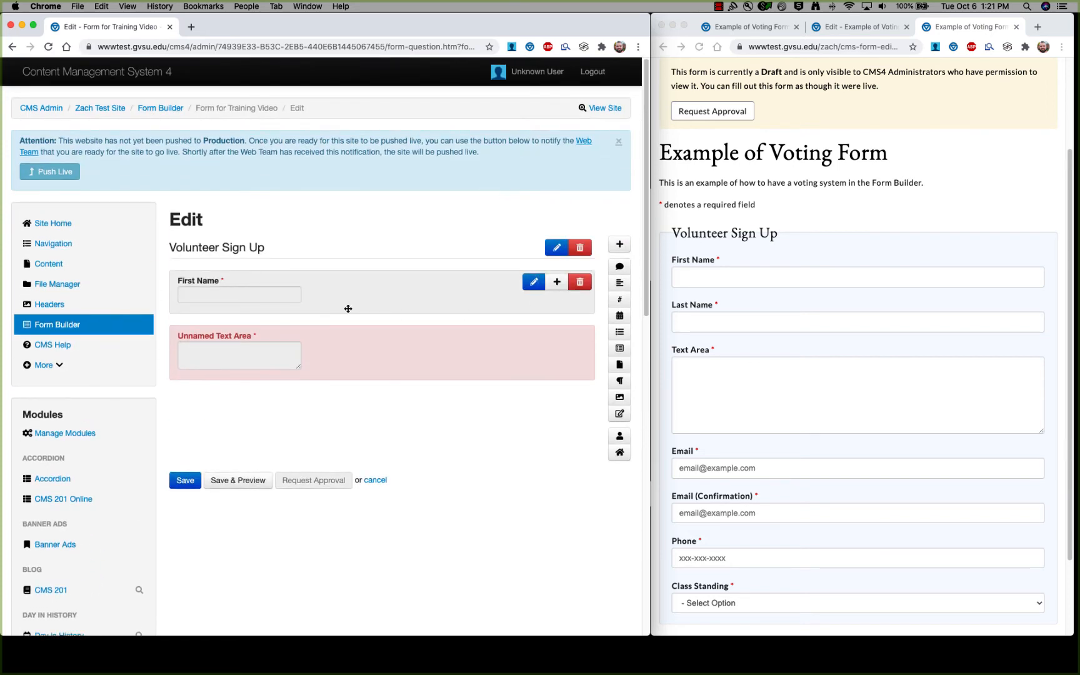
left_click(288, 338)
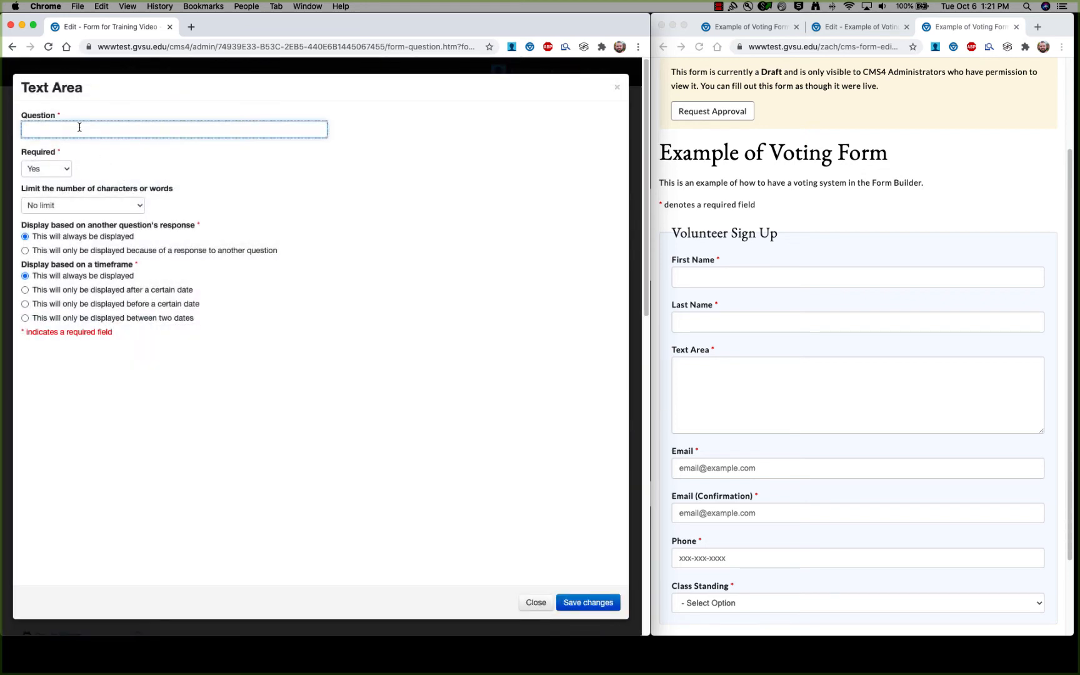
type("Statement")
left_click(713, 370)
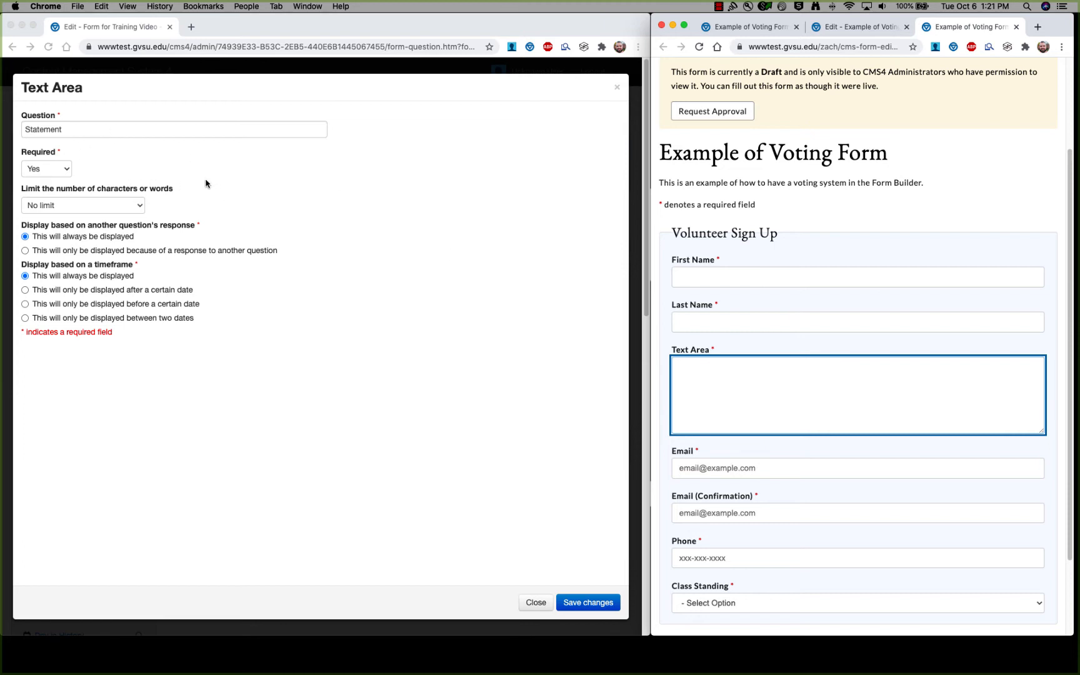
left_click(218, 200)
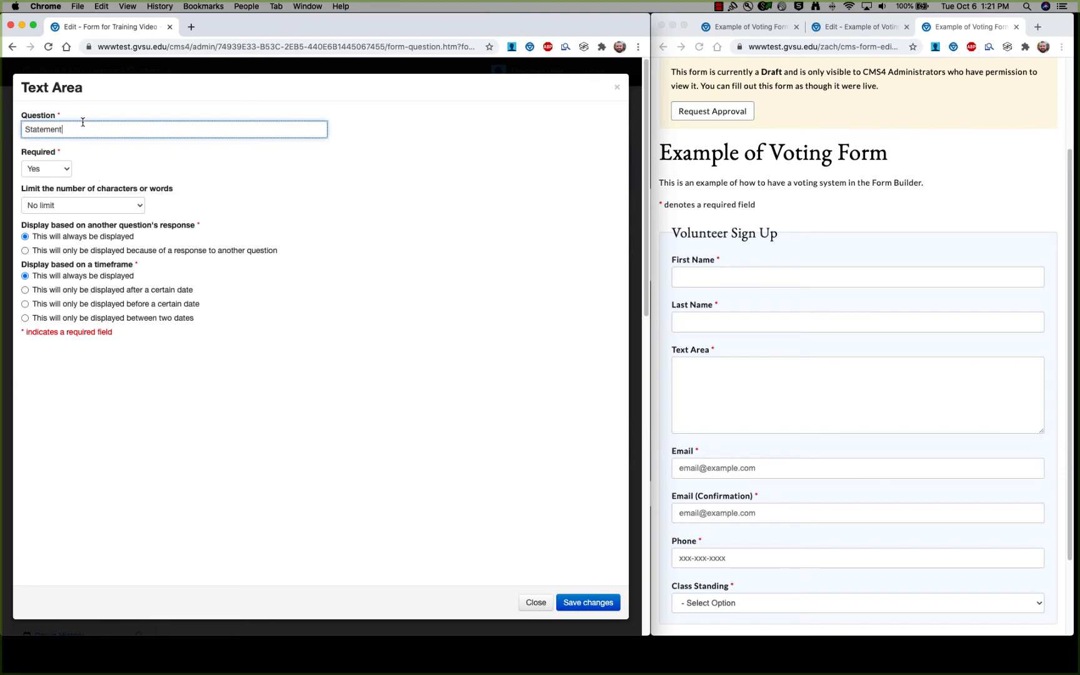
Limit Statement answers by word count, with minimum 50 and maximum 200 words.
left_click(142, 210)
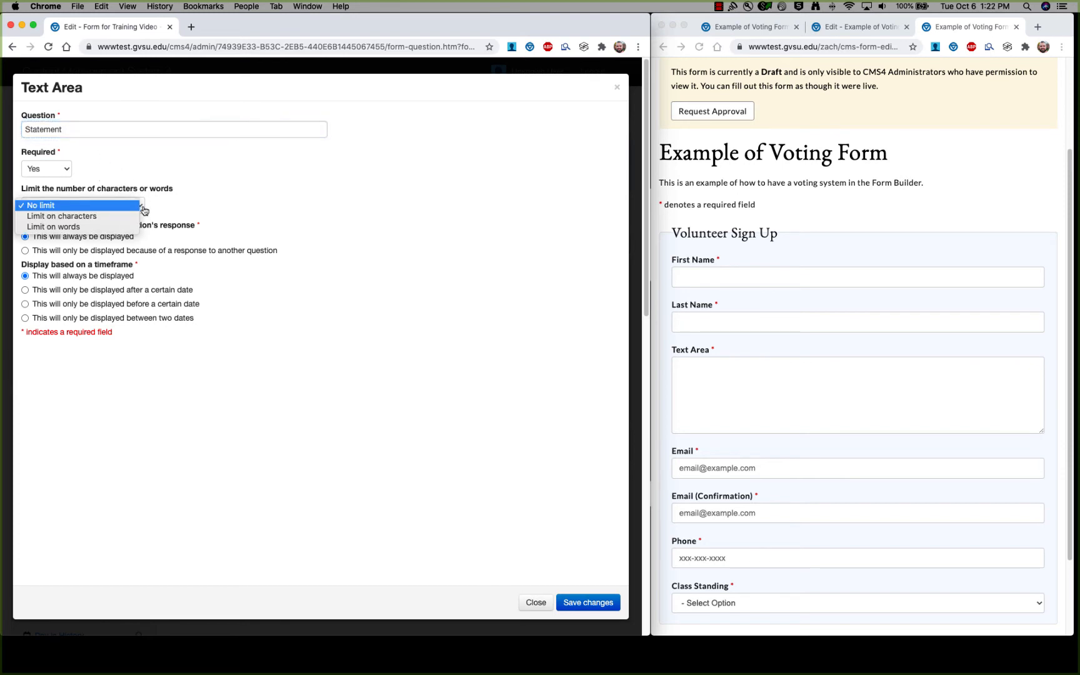
left_click(107, 229)
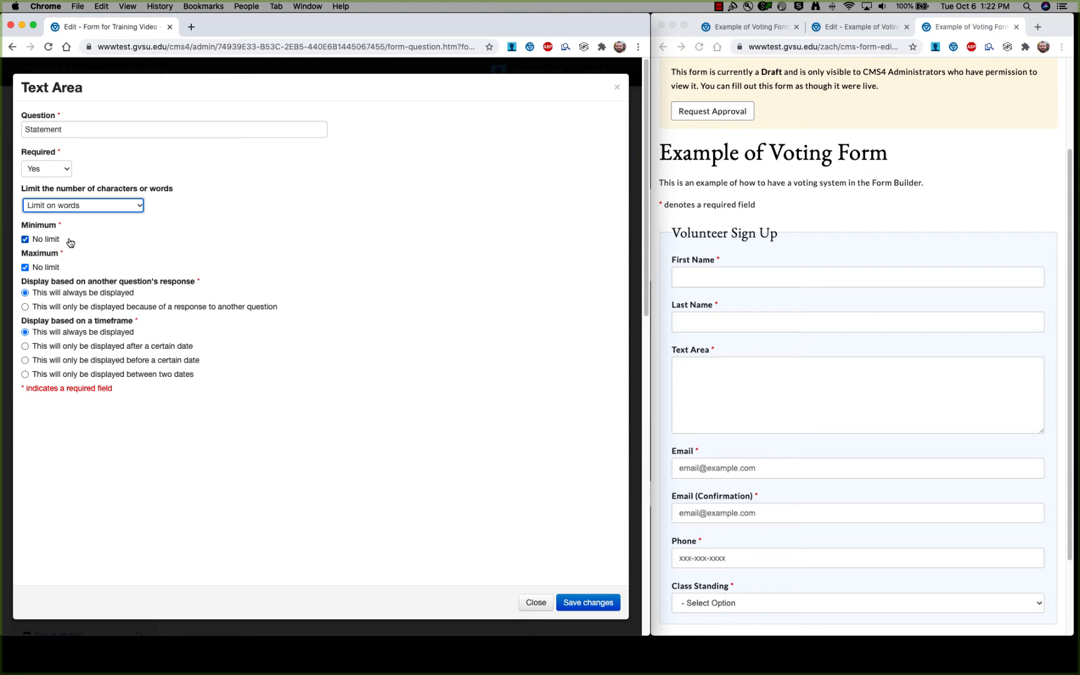
left_click(31, 240)
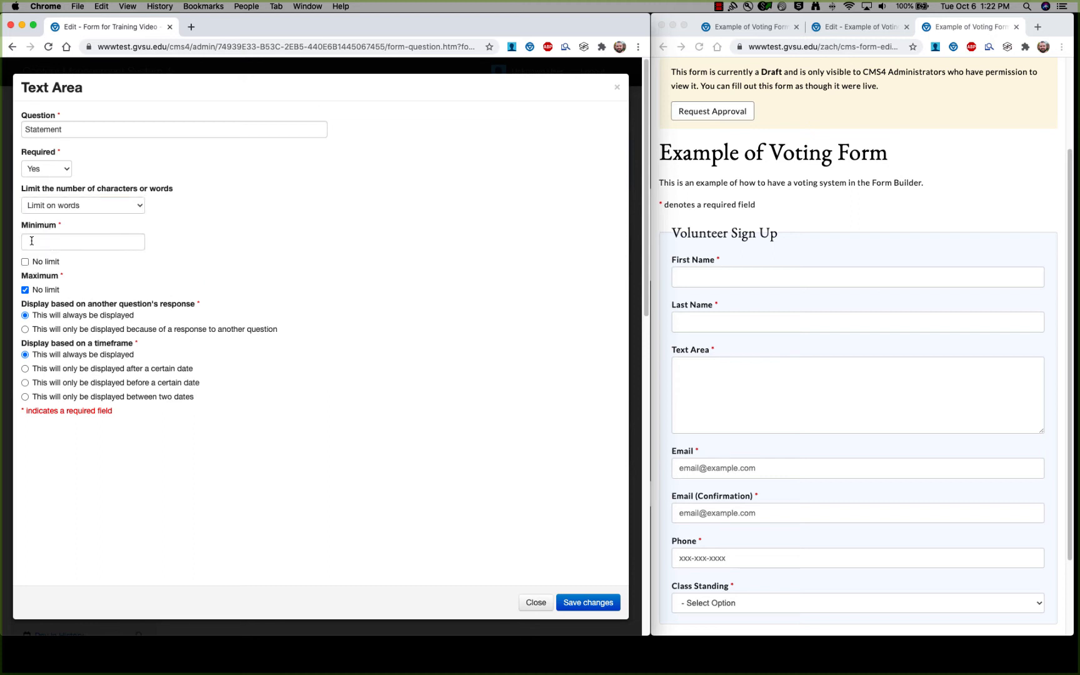
left_click(72, 242)
type("50")
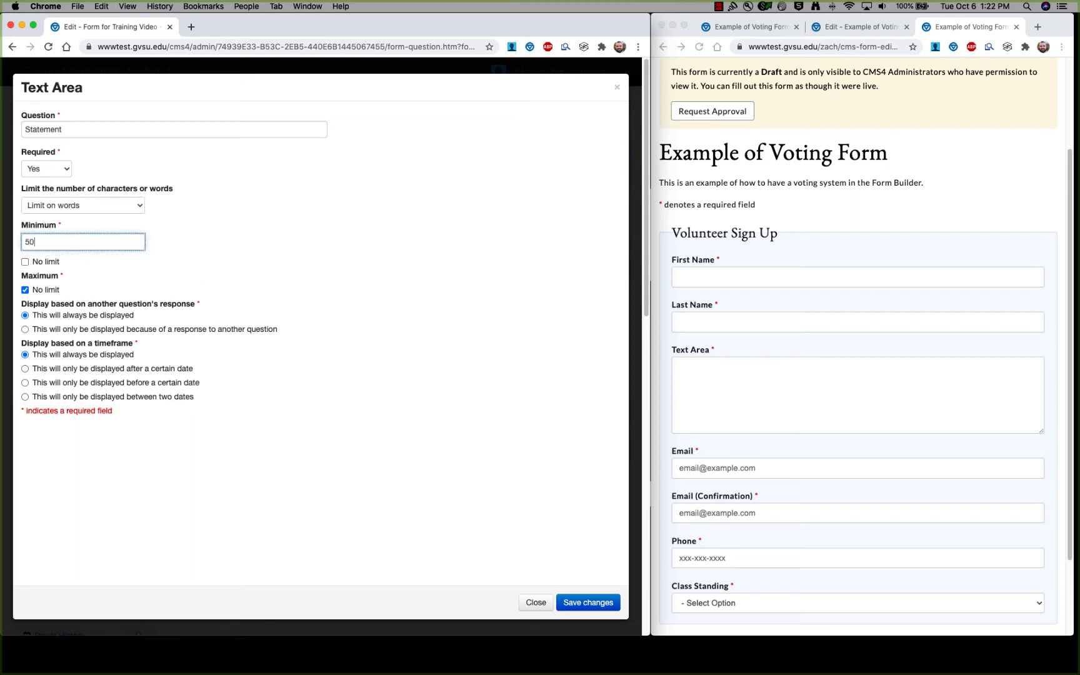
left_click(62, 290)
left_click(63, 295)
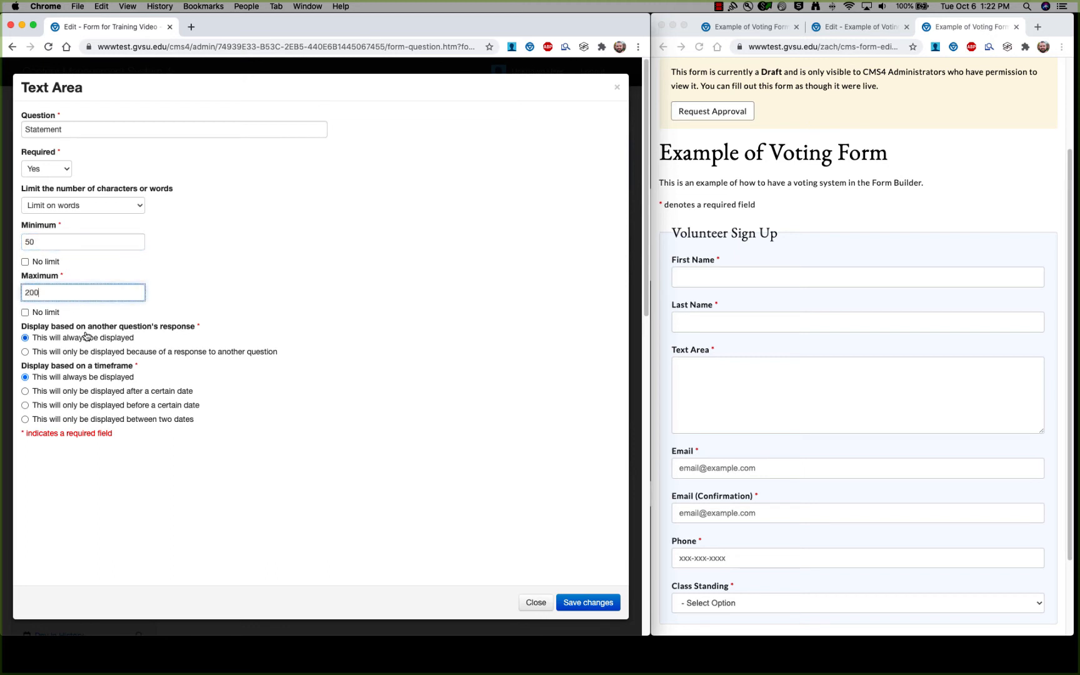
Reload the preview, type 'Word' in the Text Area to test the counter, and return to the editor.
left_click(861, 220)
key("super+r")
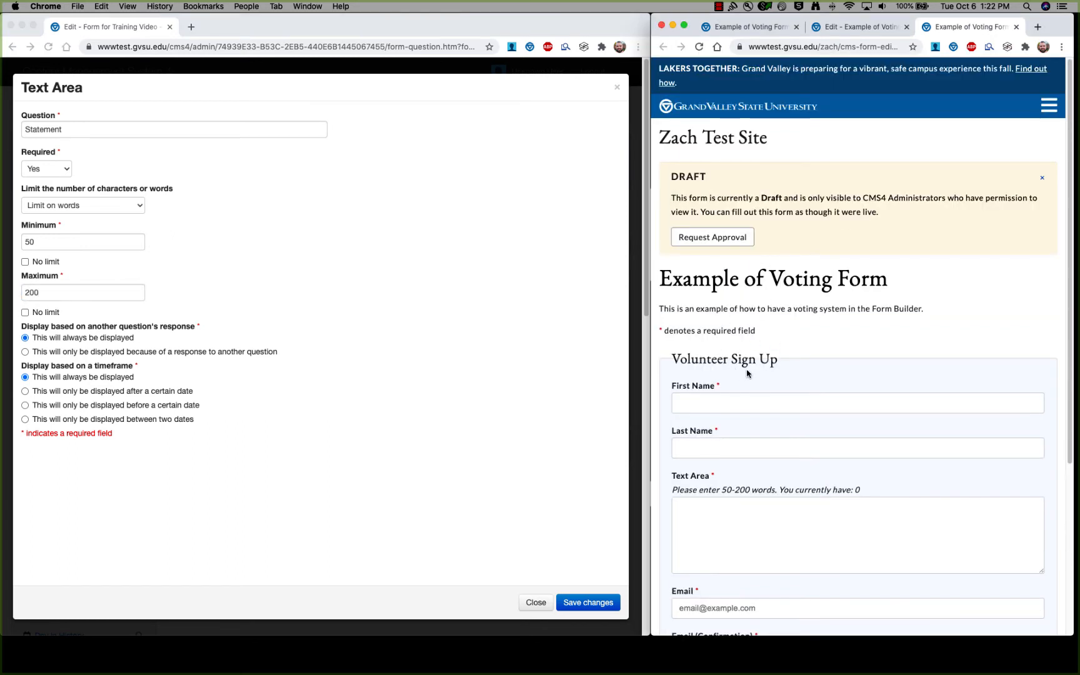
scroll(744, 372, "down", 5)
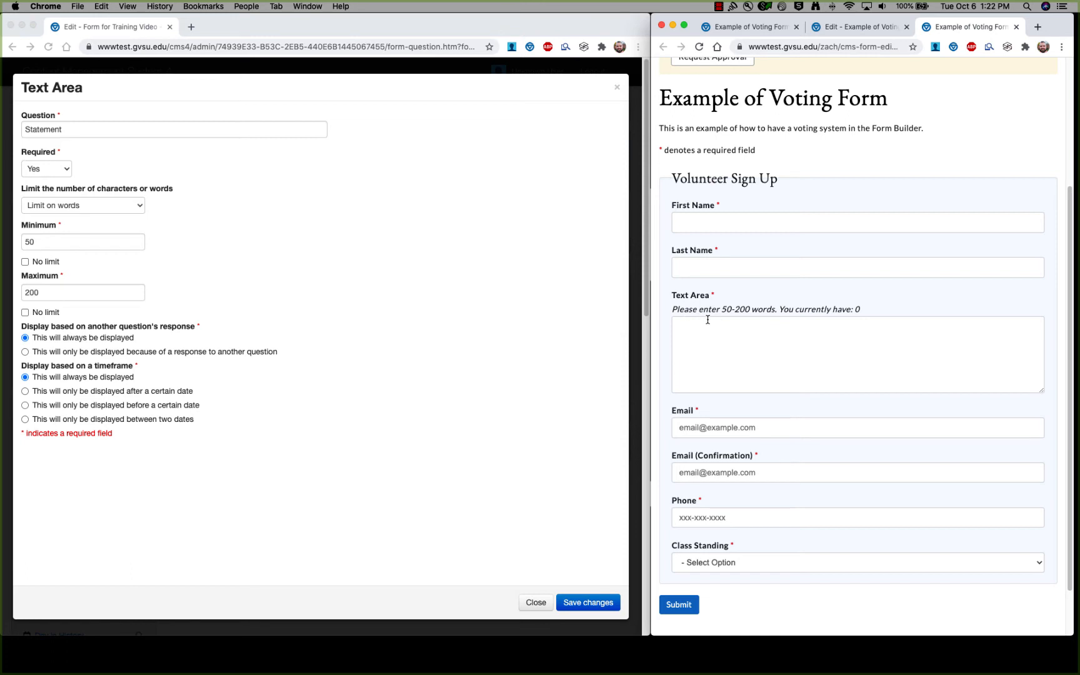
left_click(845, 339)
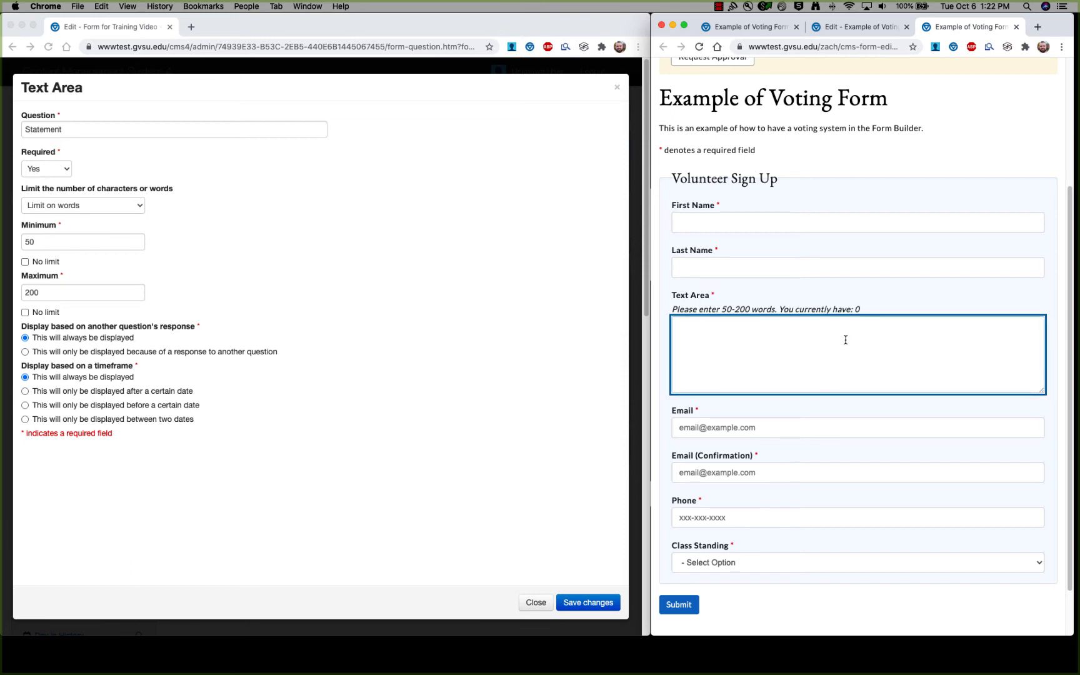
type("Word")
left_click(583, 573)
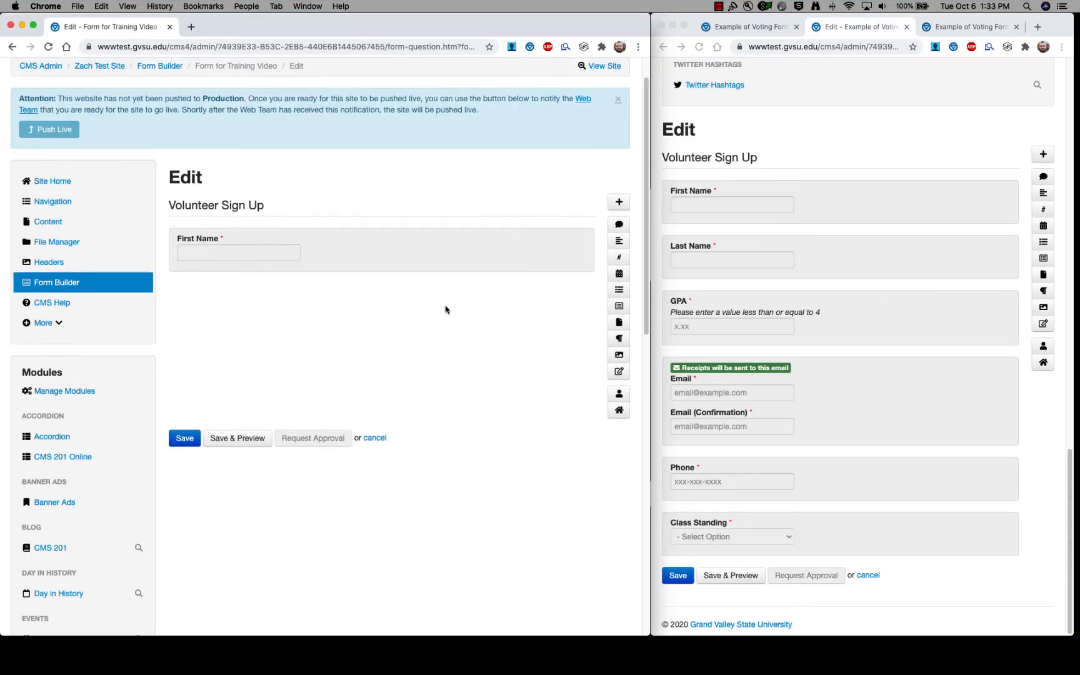
Add a required numeric question titled 'GPA'.
left_click(619, 257)
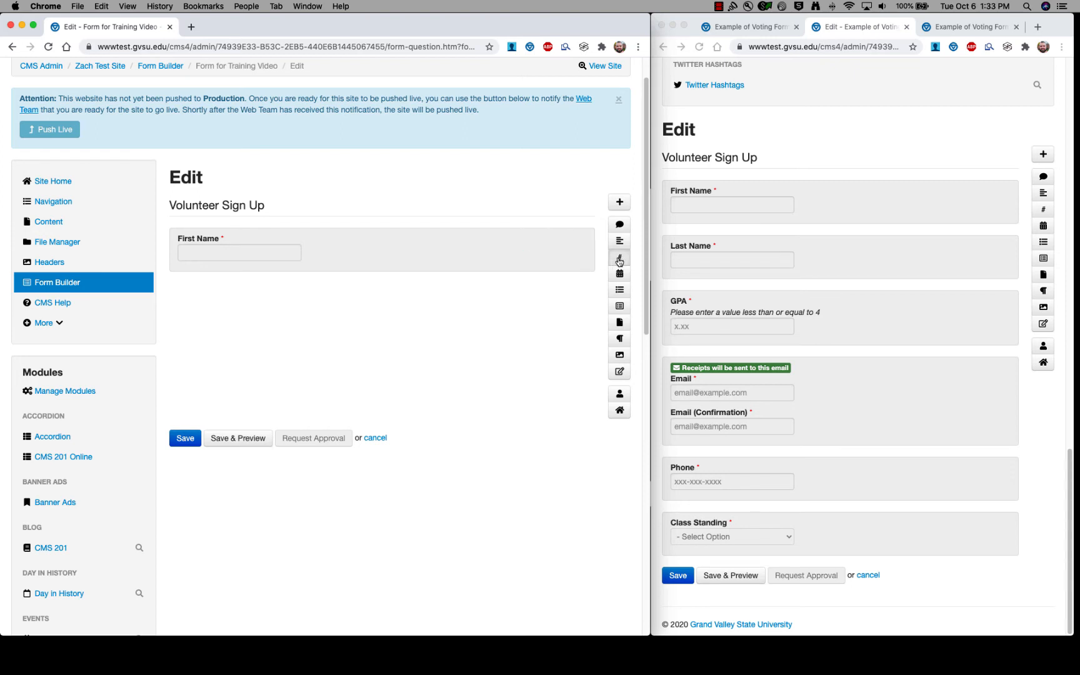
scroll(375, 268, "up", 4)
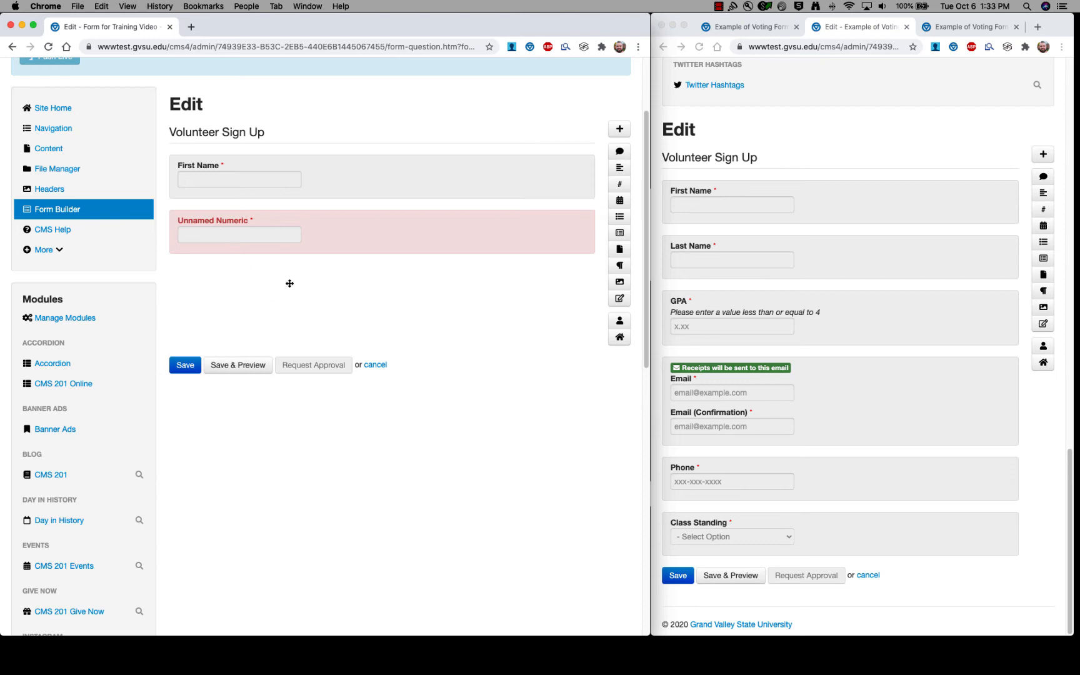
left_click(276, 233)
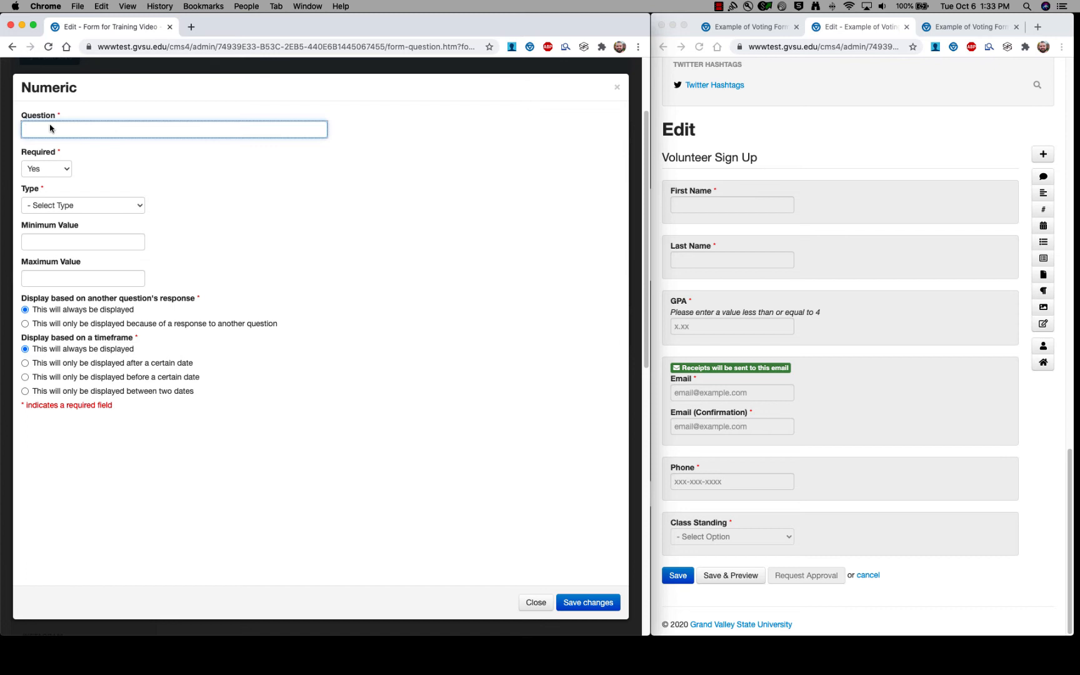
type("GPA")
left_click(67, 171)
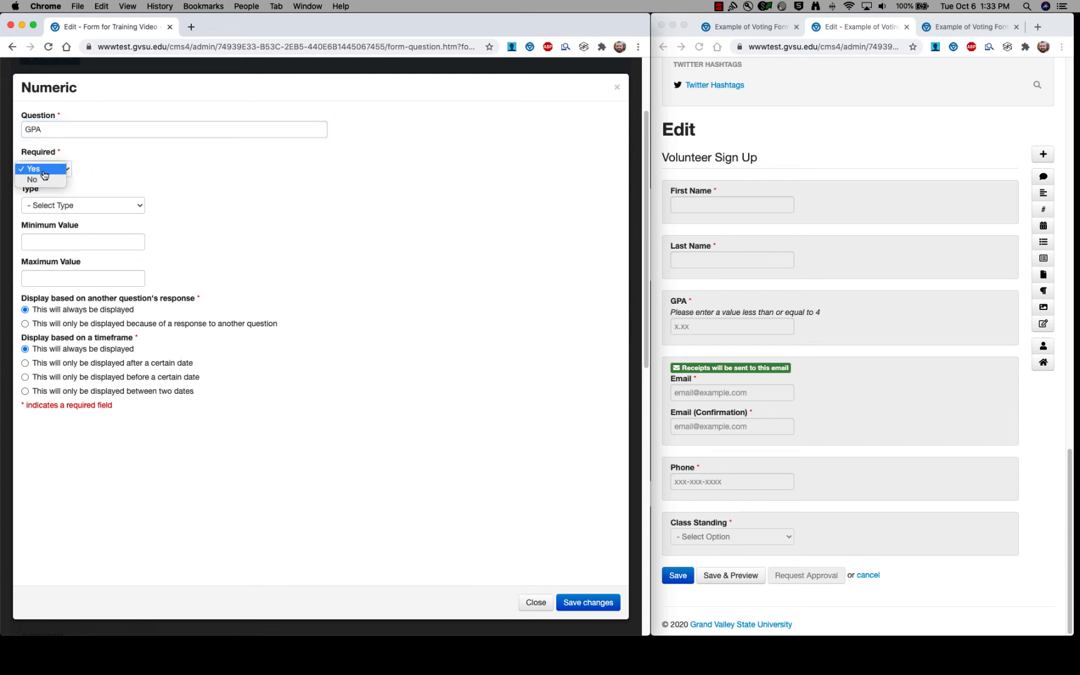
left_click(42, 170)
Make GPA a Decimal Number (2) with maximum value 4.00, and try it in the preview.
left_click(140, 208)
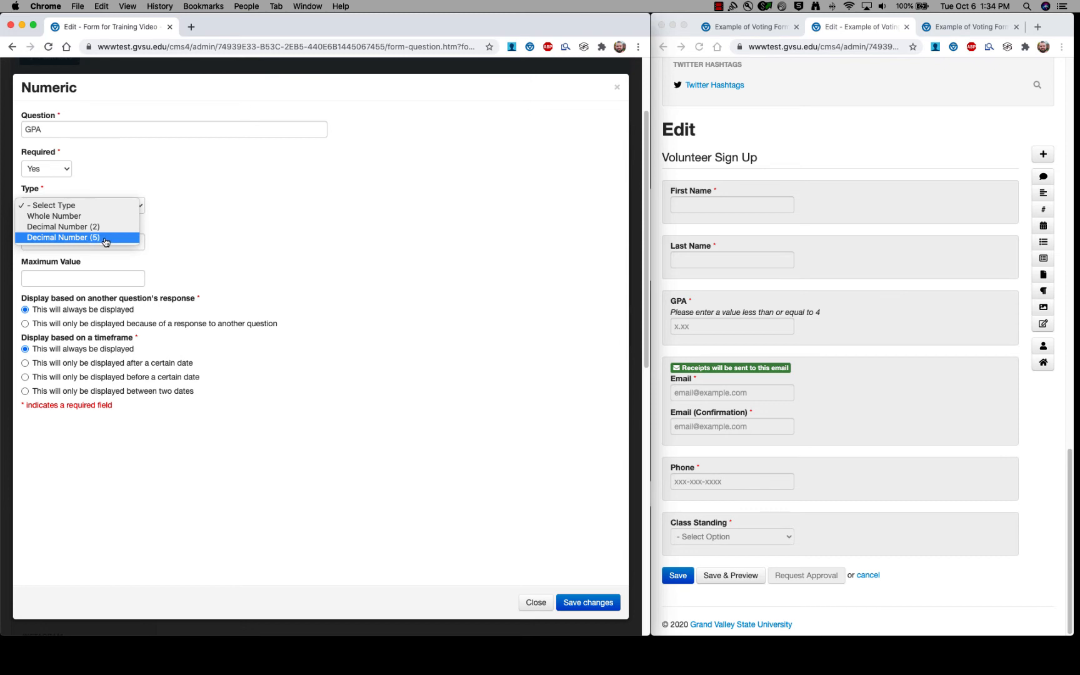
left_click(79, 226)
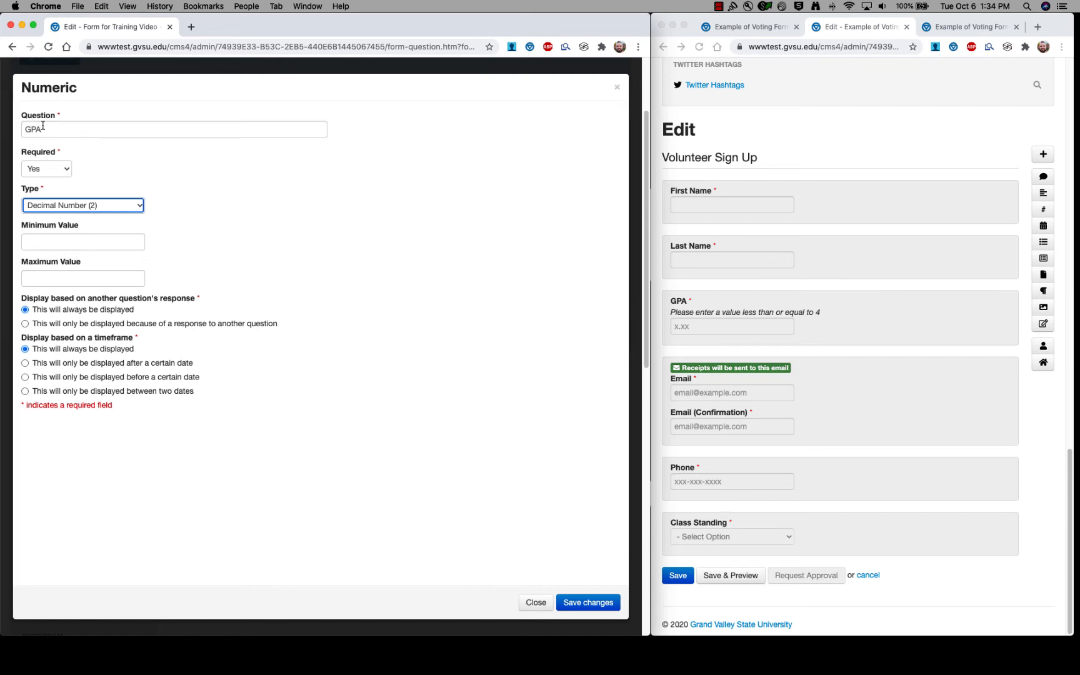
left_click(89, 274)
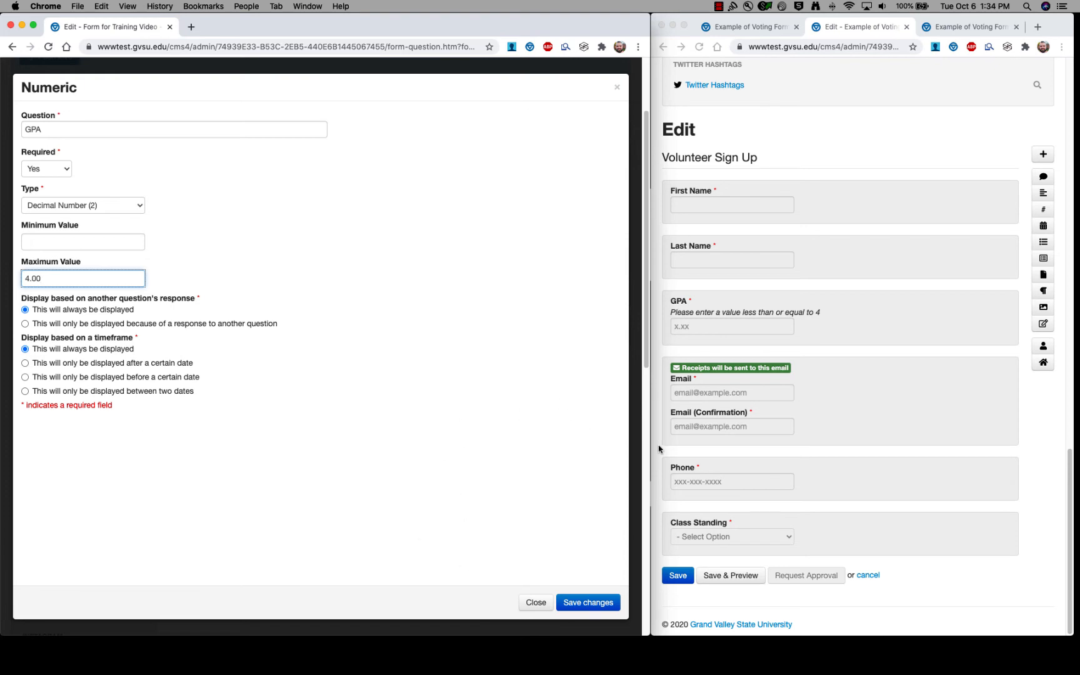
left_click(948, 30)
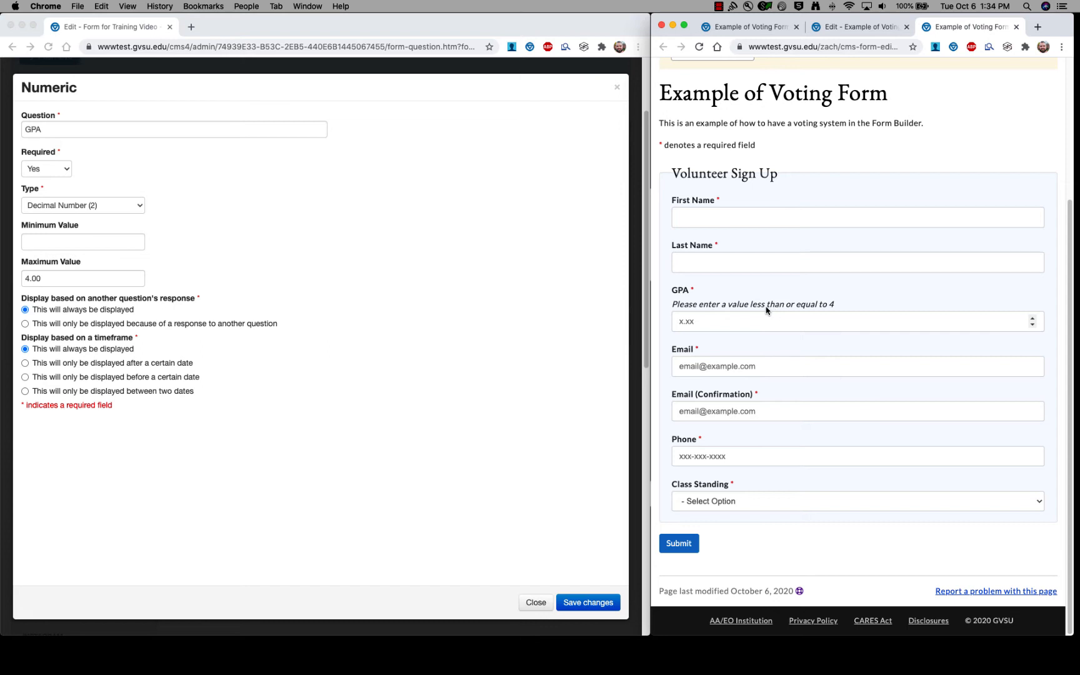
left_click(813, 321)
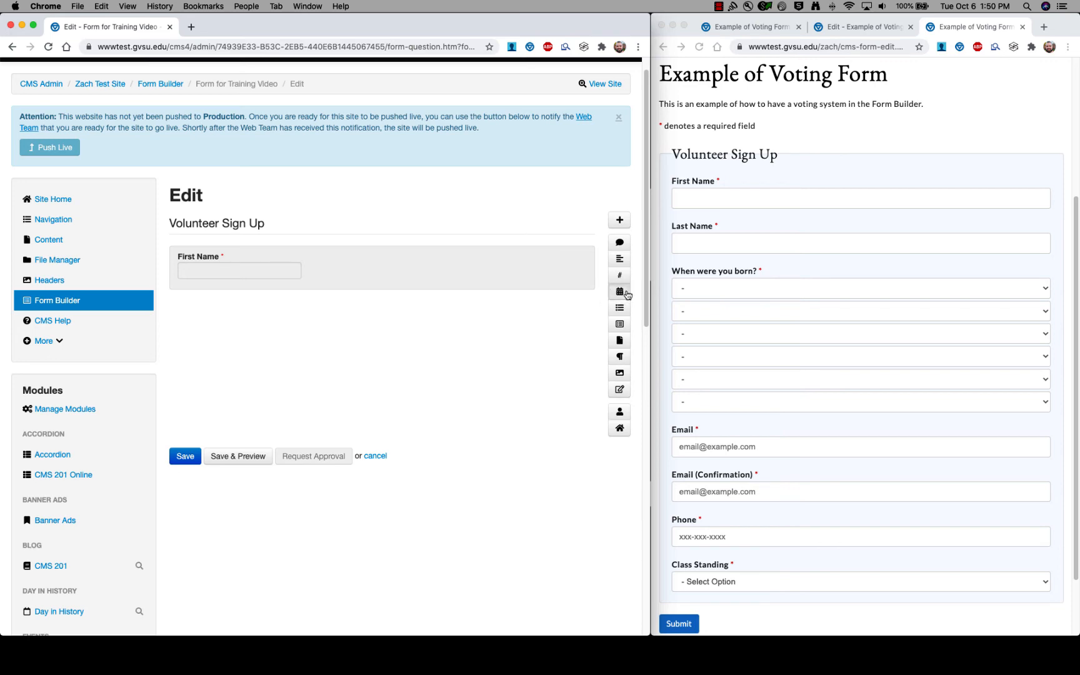
Add a required date question titled 'When were you born?'.
left_click(615, 295)
scroll(387, 338, "up", 5)
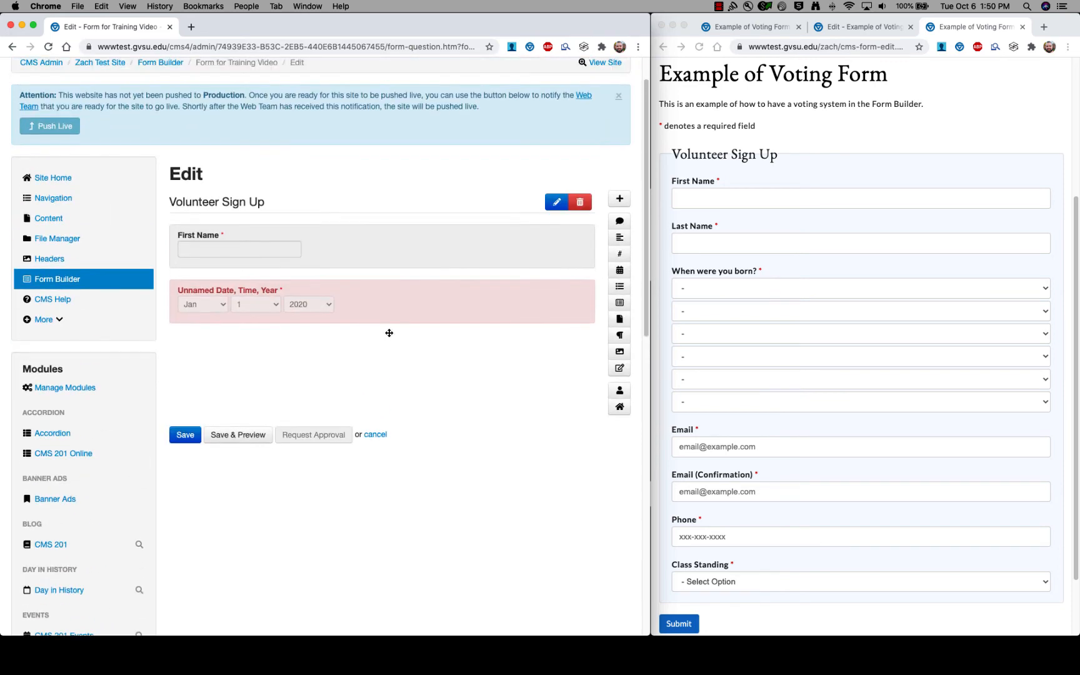
left_click(323, 301)
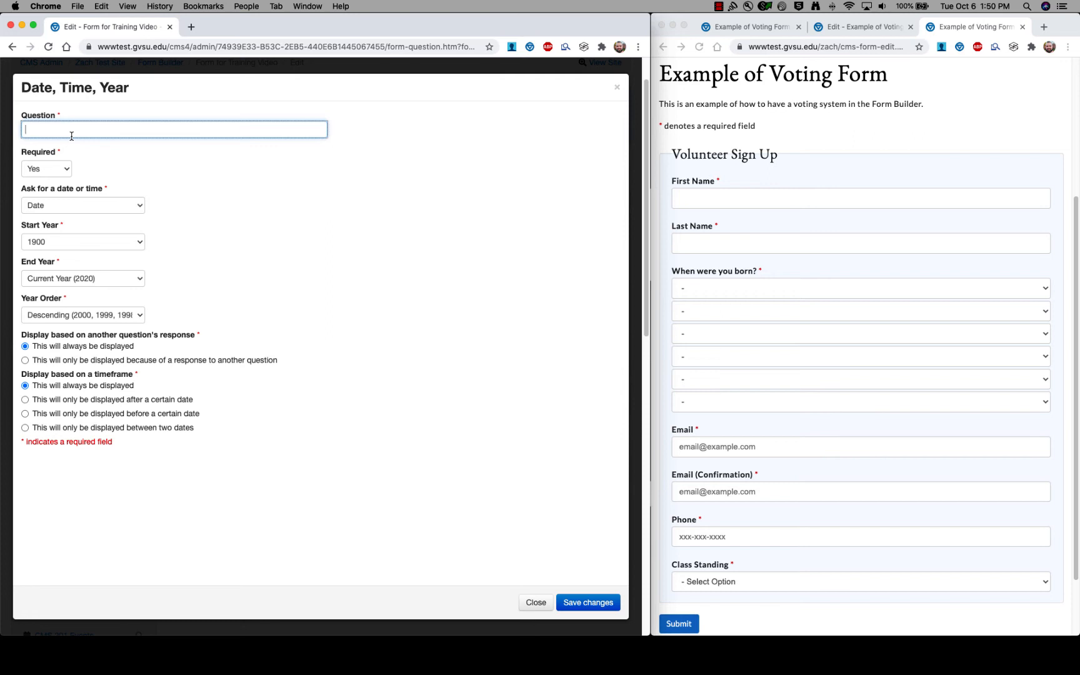
type("When were you born?")
left_click(68, 171)
left_click(54, 173)
key("Tab")
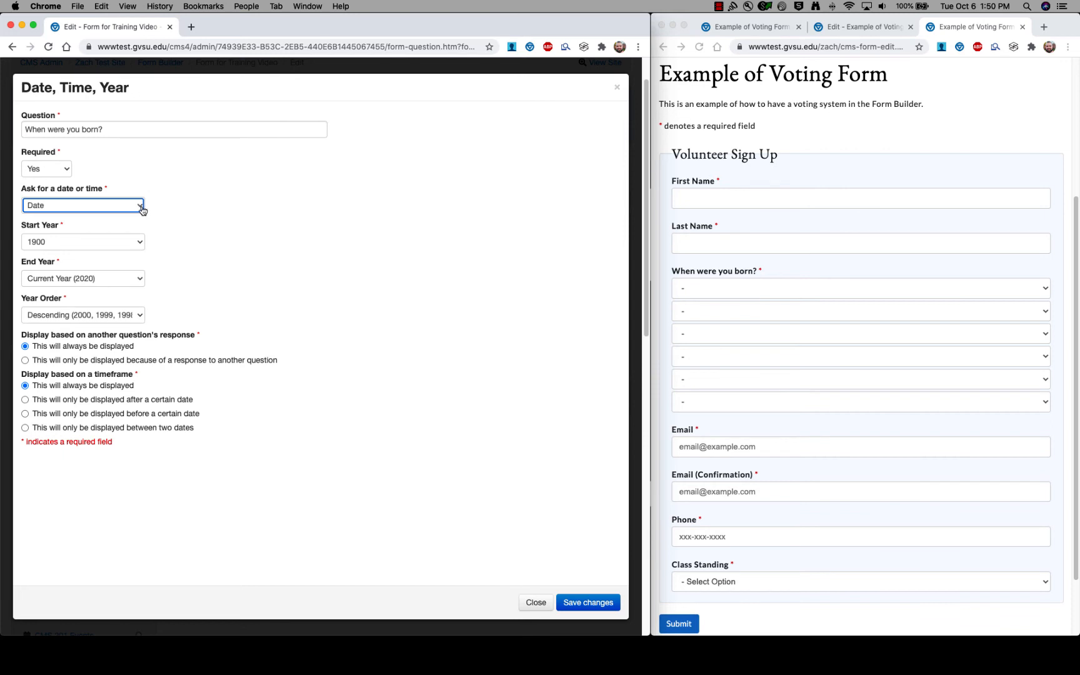
Ask for both date and time, with years from 1900 to the current year.
left_click(142, 209)
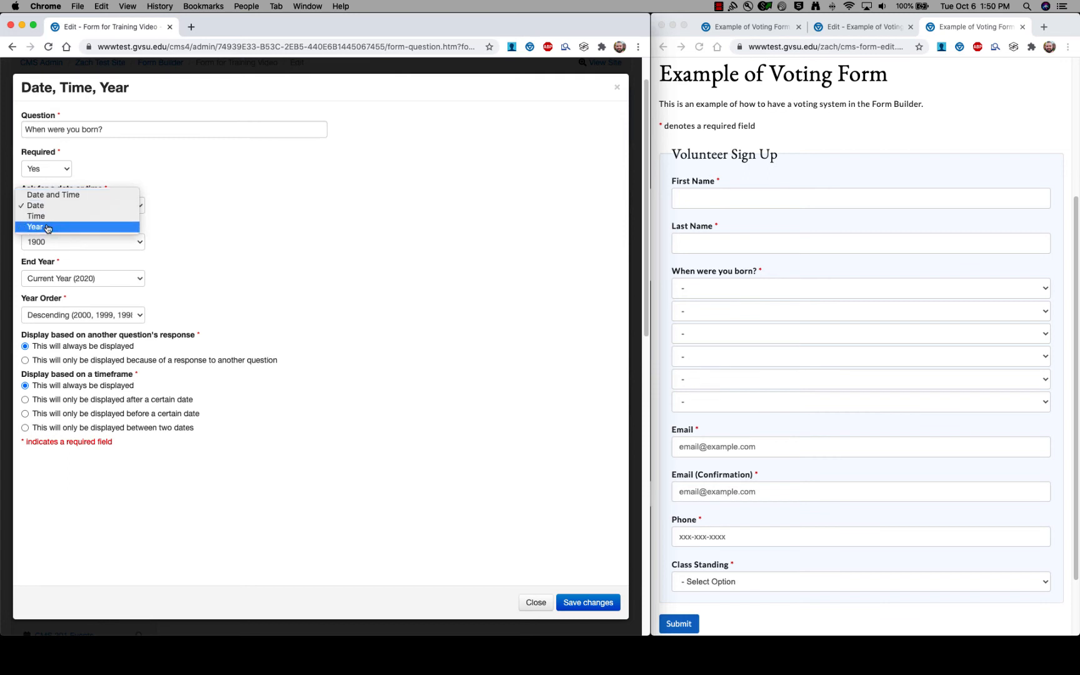
left_click(83, 196)
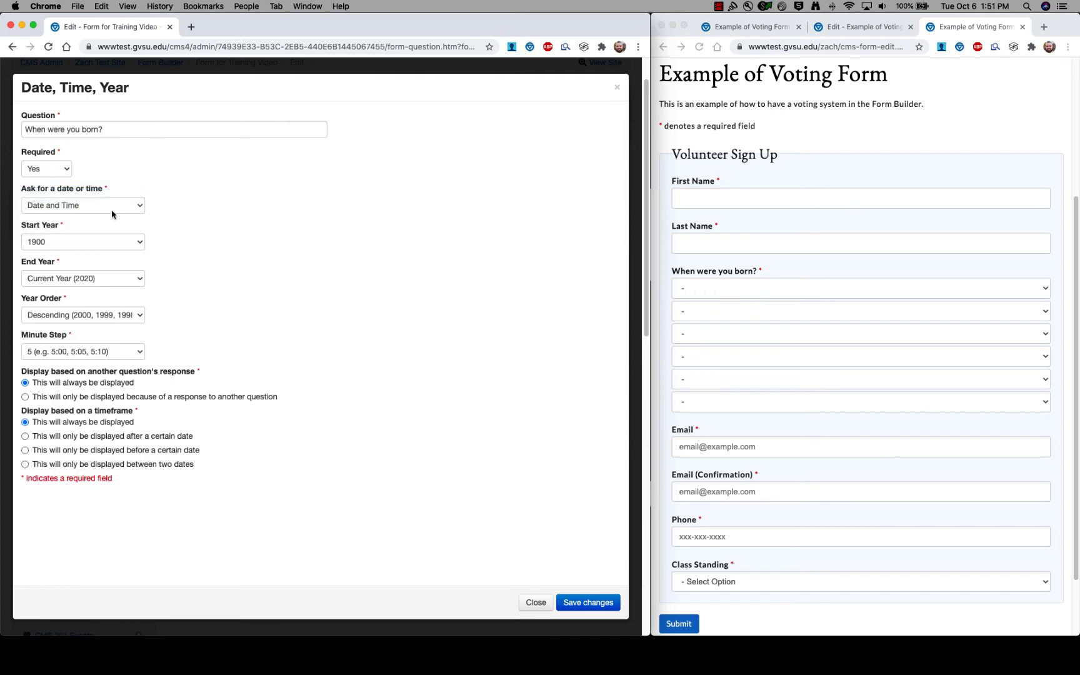
left_click(141, 245)
left_click(99, 247)
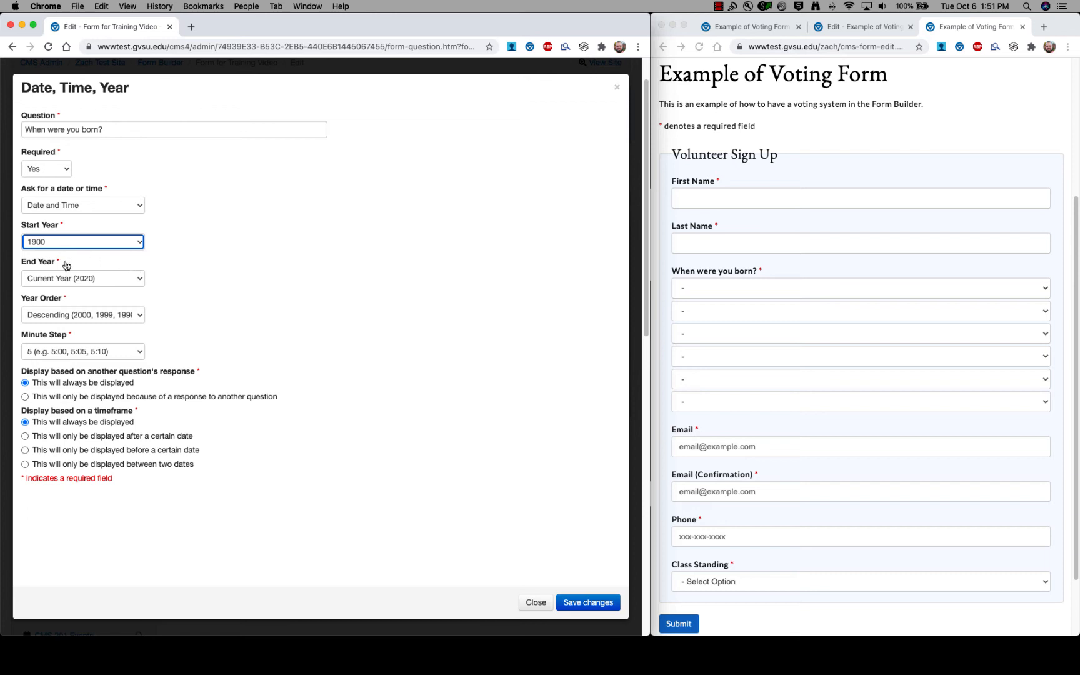
left_click(140, 281)
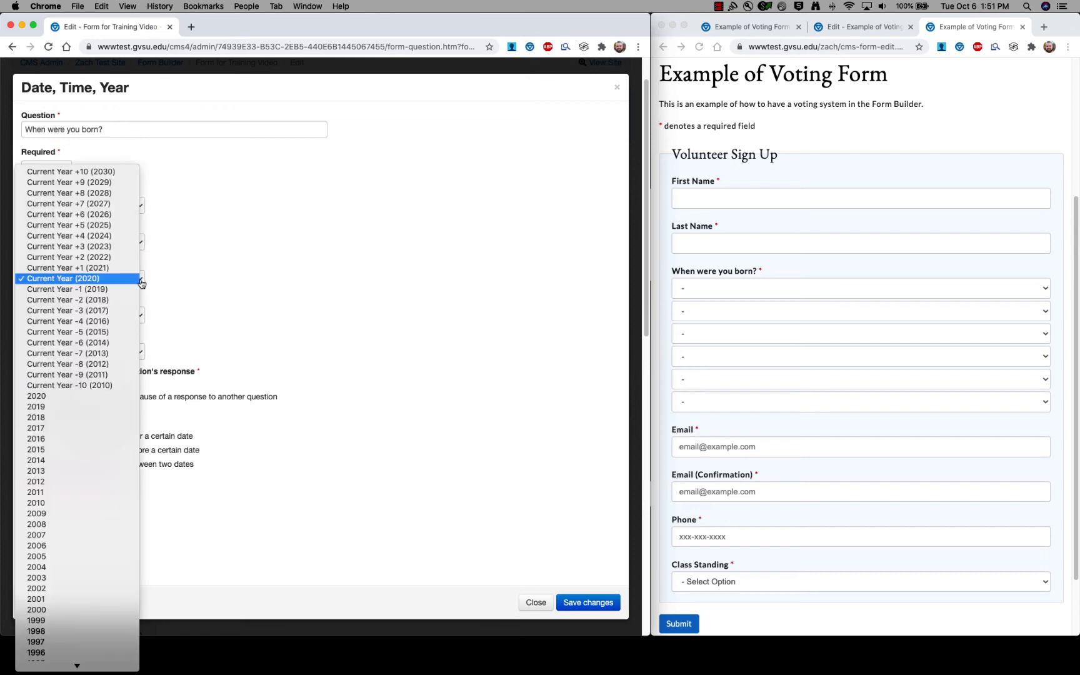
left_click(119, 279)
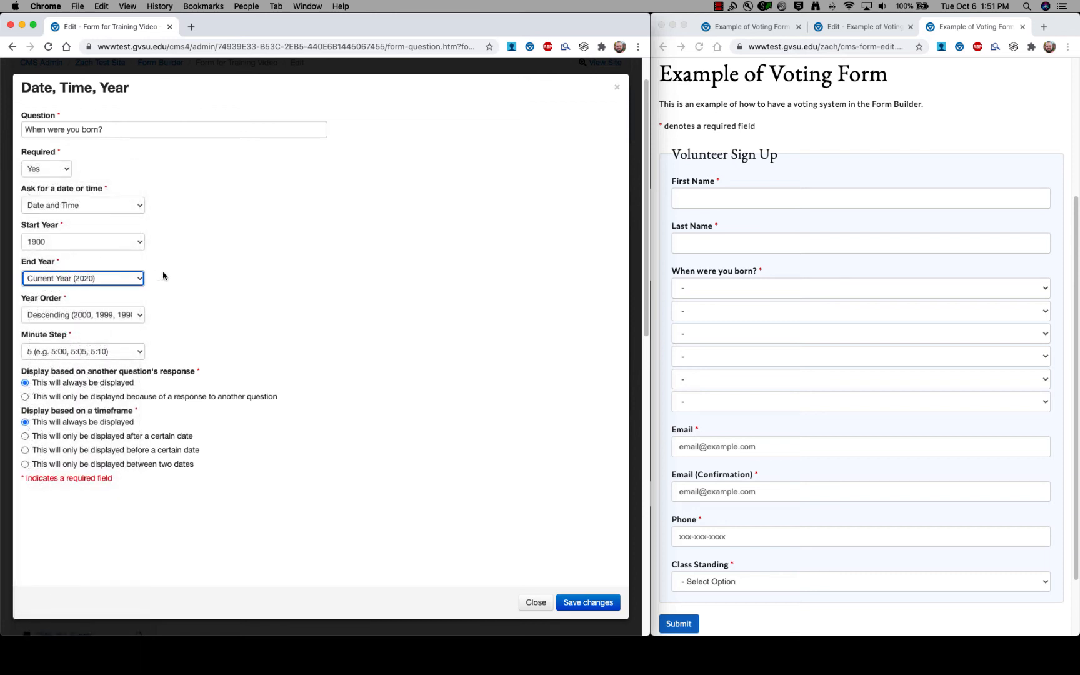
Set year order to Ascending and minute step to 1, then save the question.
left_click(141, 317)
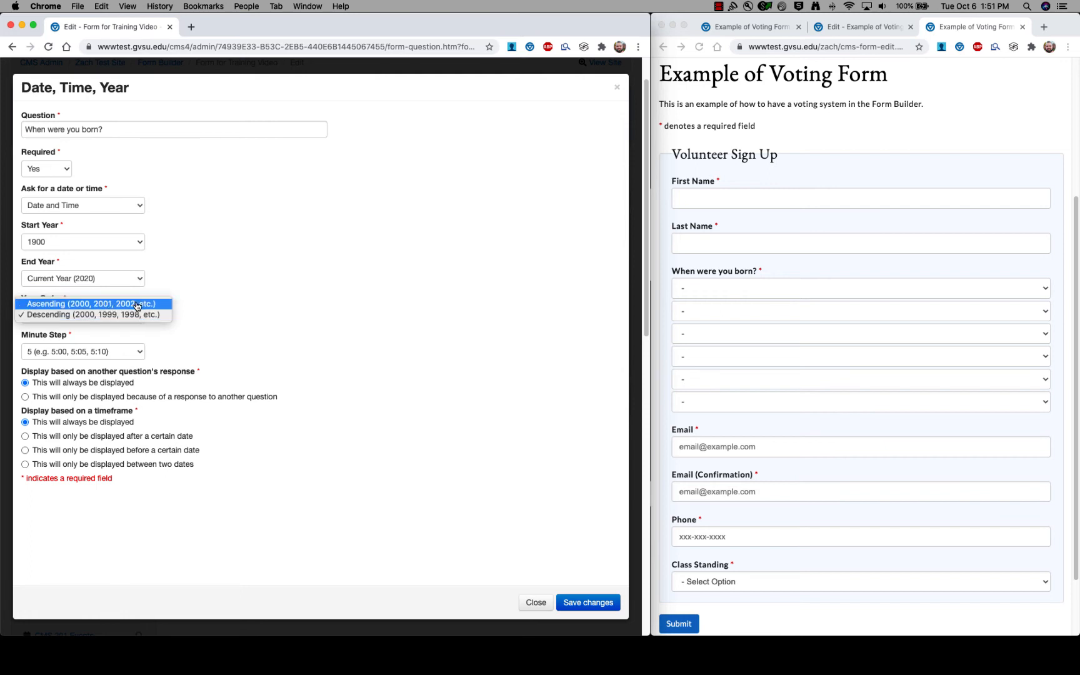
left_click(140, 305)
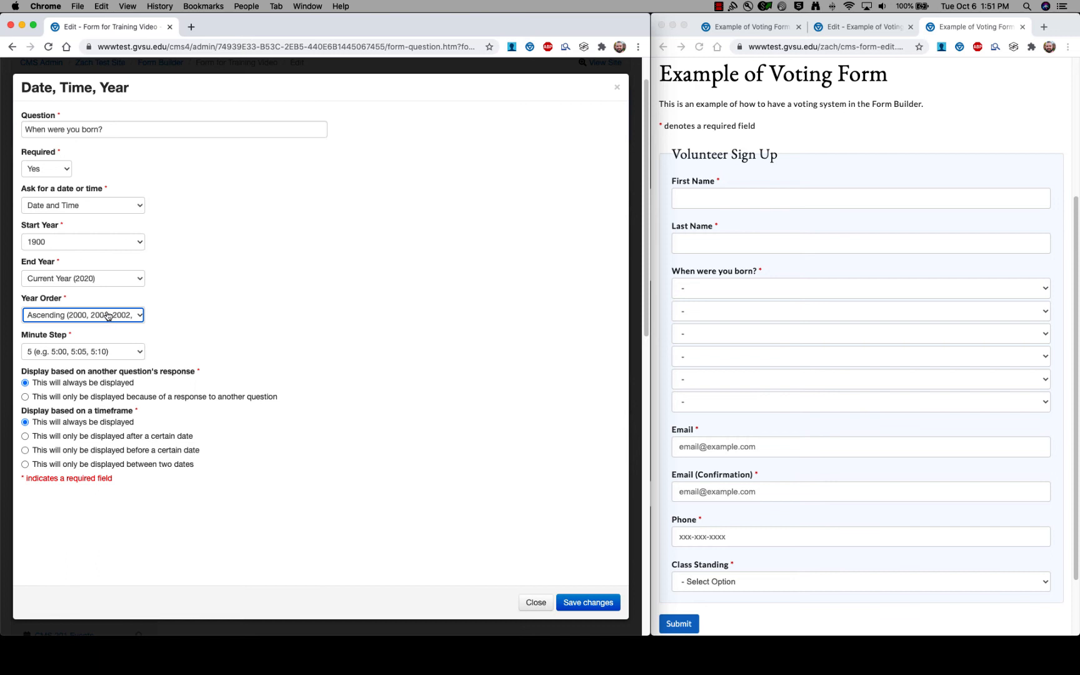
left_click(141, 354)
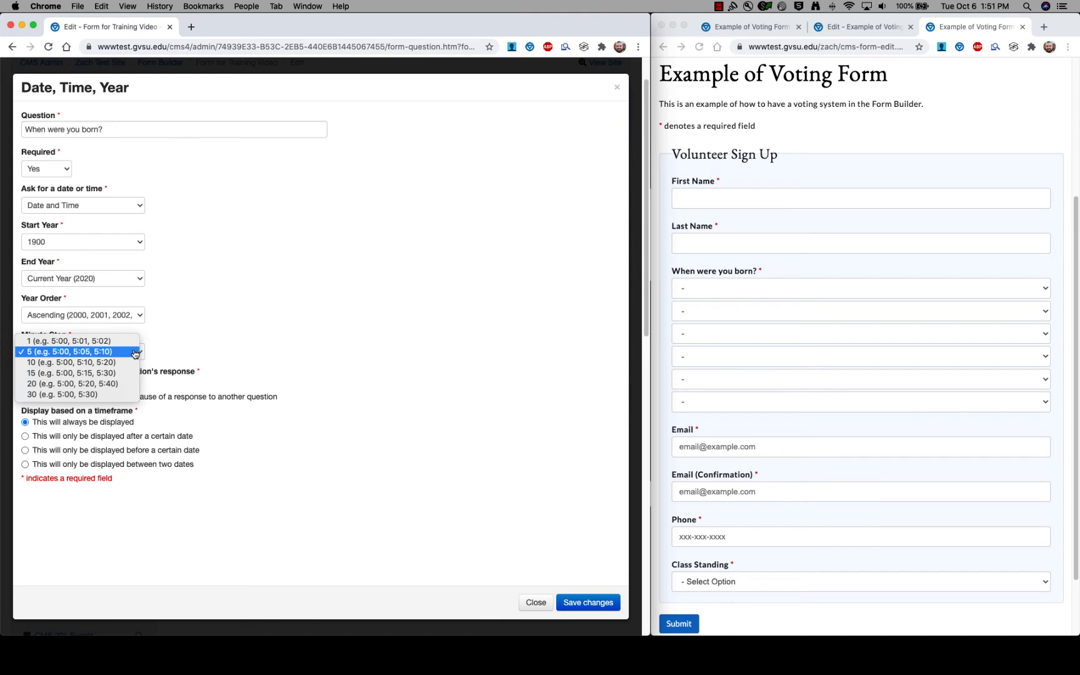
left_click(66, 343)
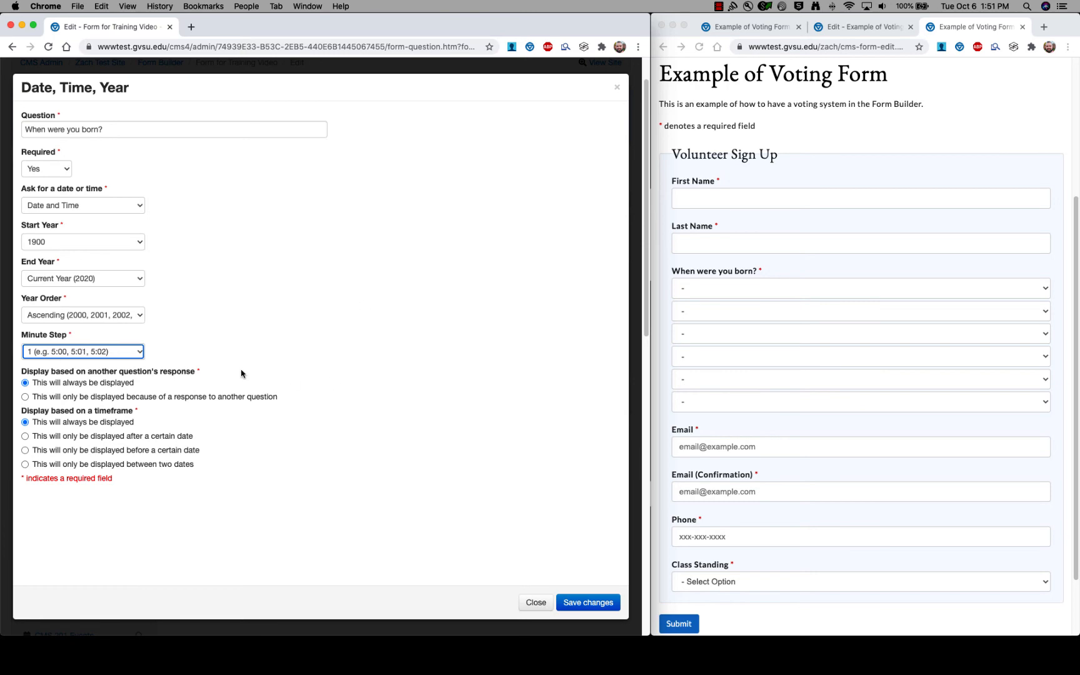
left_click(232, 346)
left_click(589, 600)
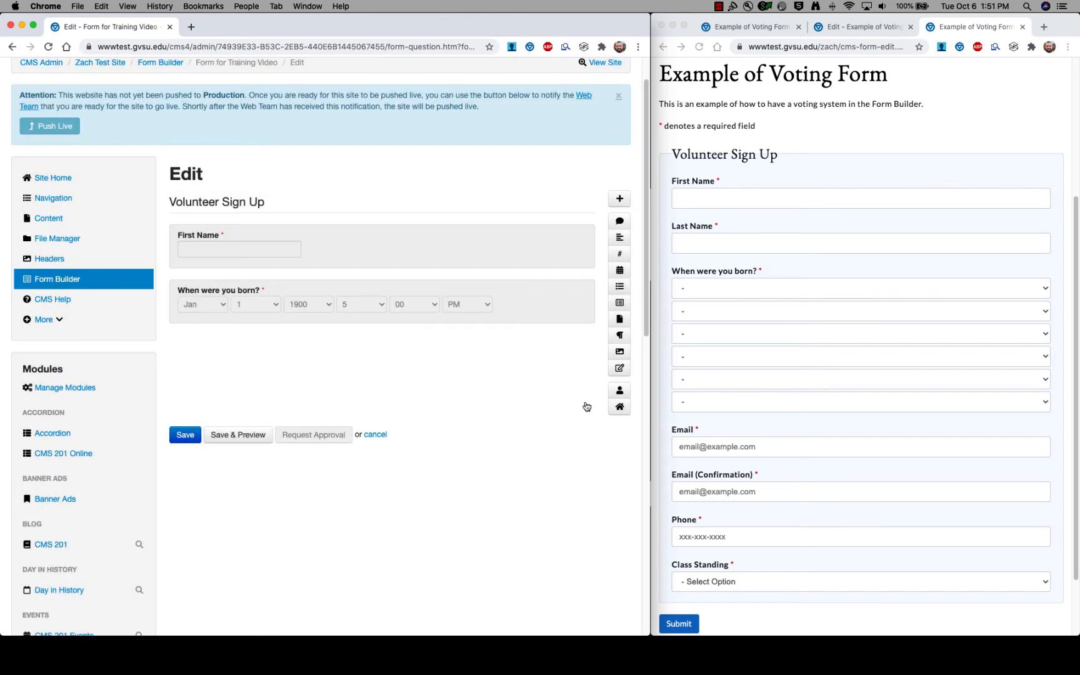
Maximize the preview and pick Jul 31, 1983 as the birth date.
double_click(1056, 32)
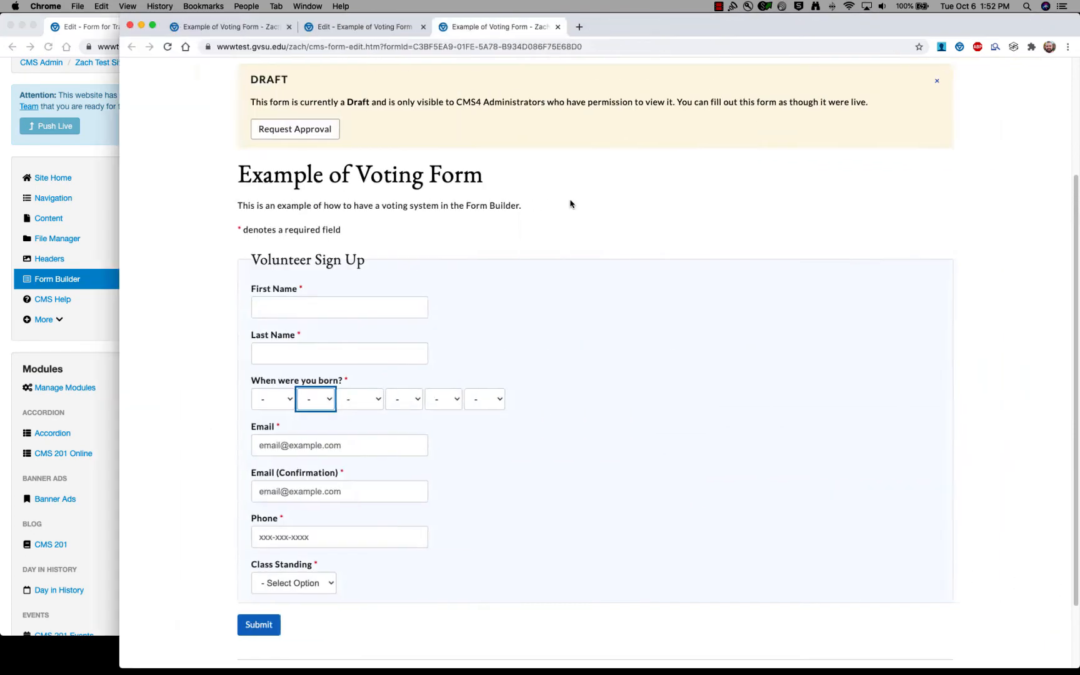
scroll(132, 262, "down", 3)
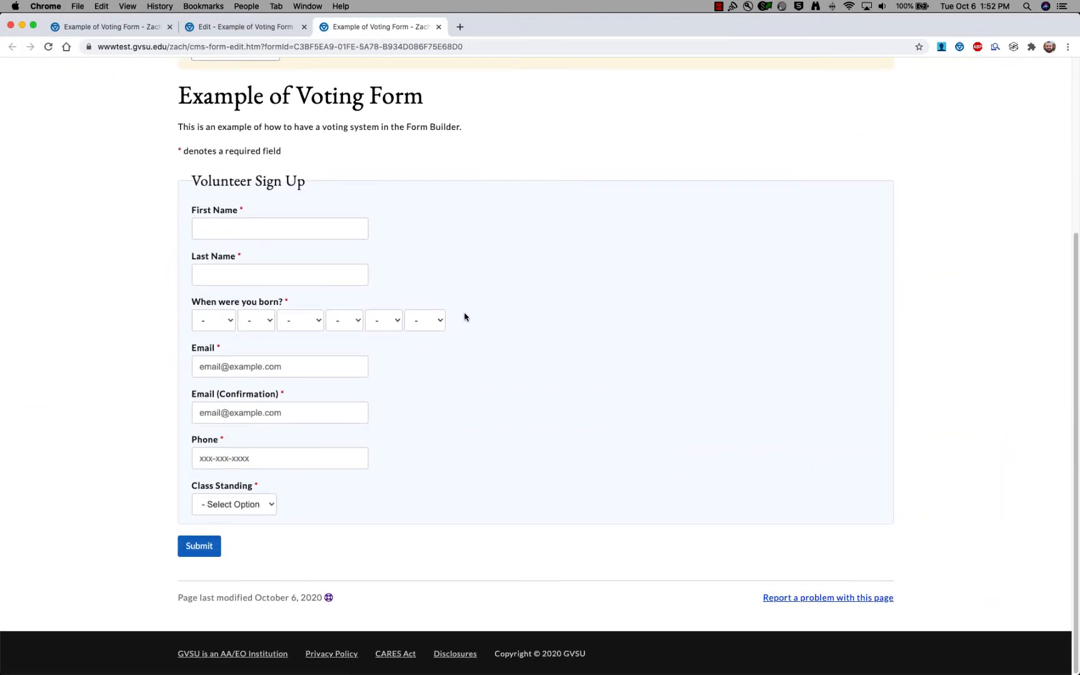
left_click(232, 323)
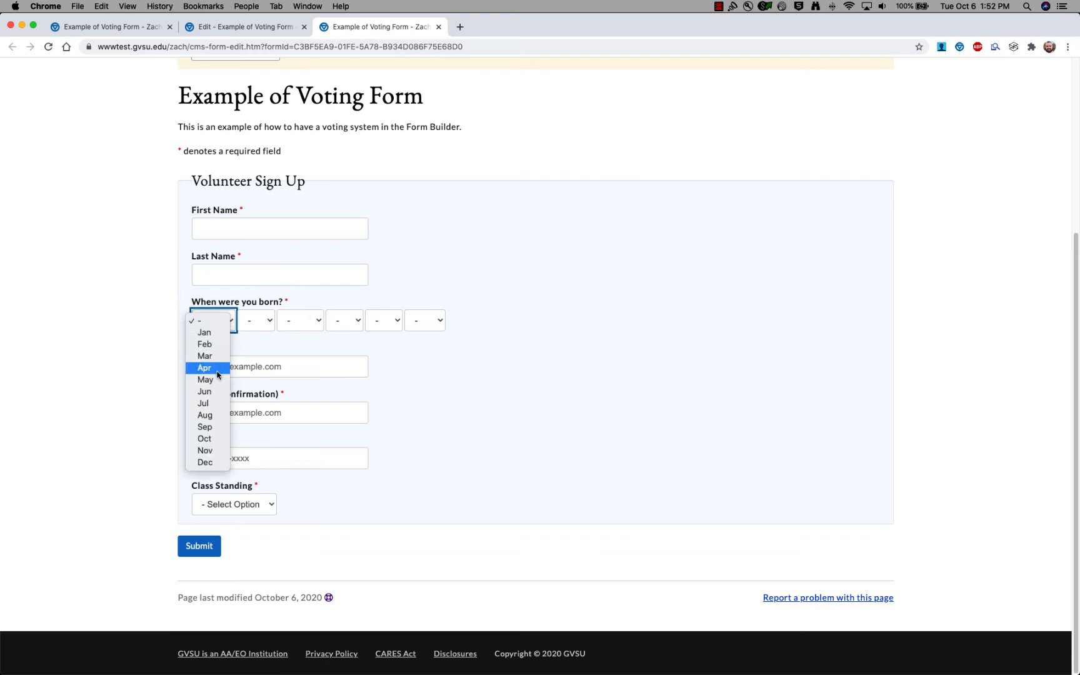
left_click(213, 401)
left_click(257, 320)
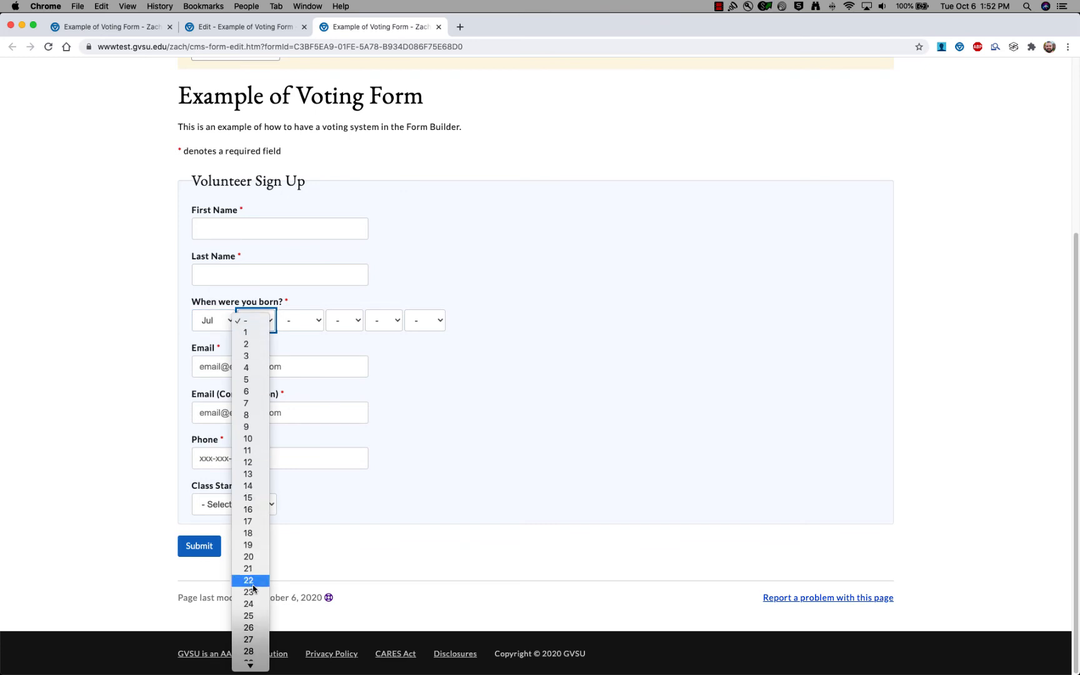
left_click(255, 663)
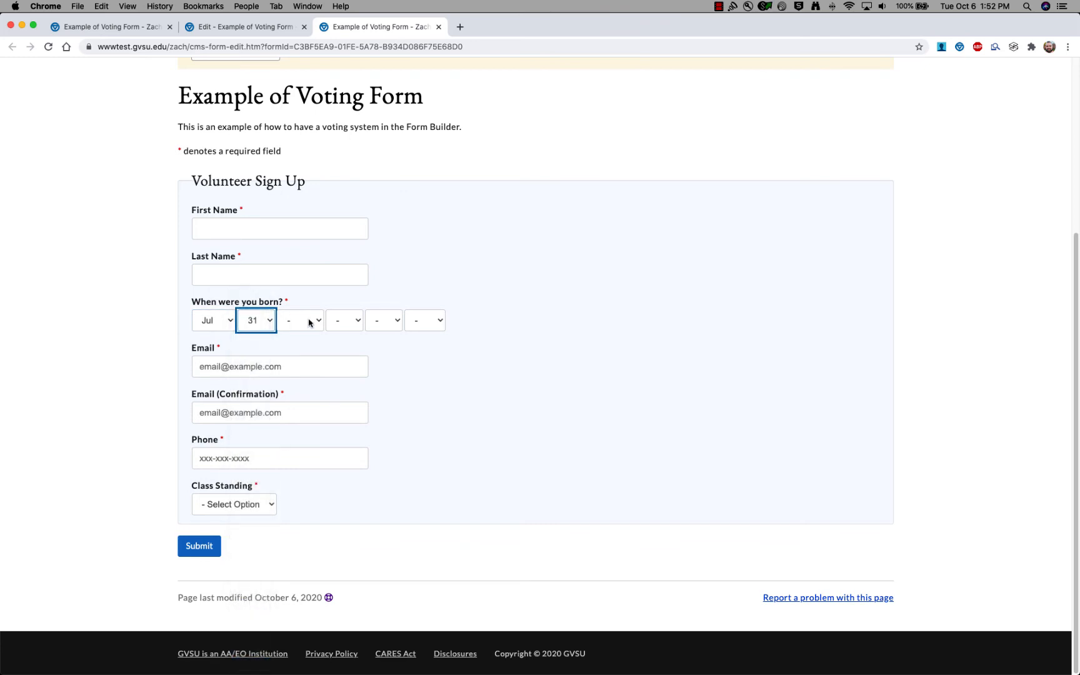
left_click(306, 320)
scroll(307, 469, "down", 5)
scroll(307, 469, "down", 10)
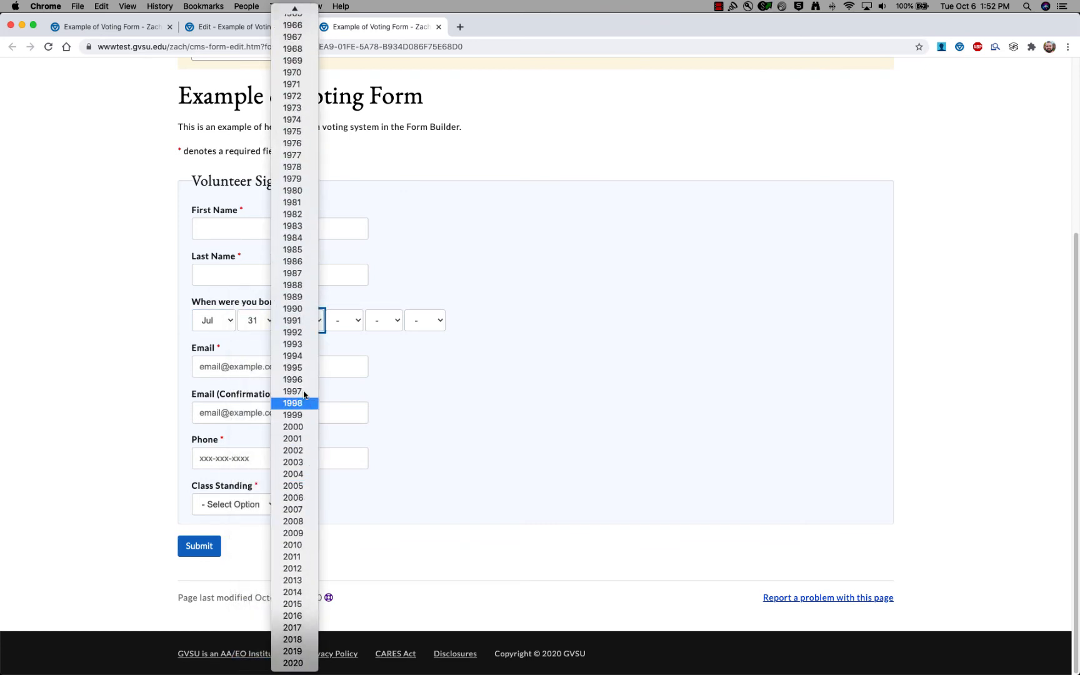
left_click(296, 231)
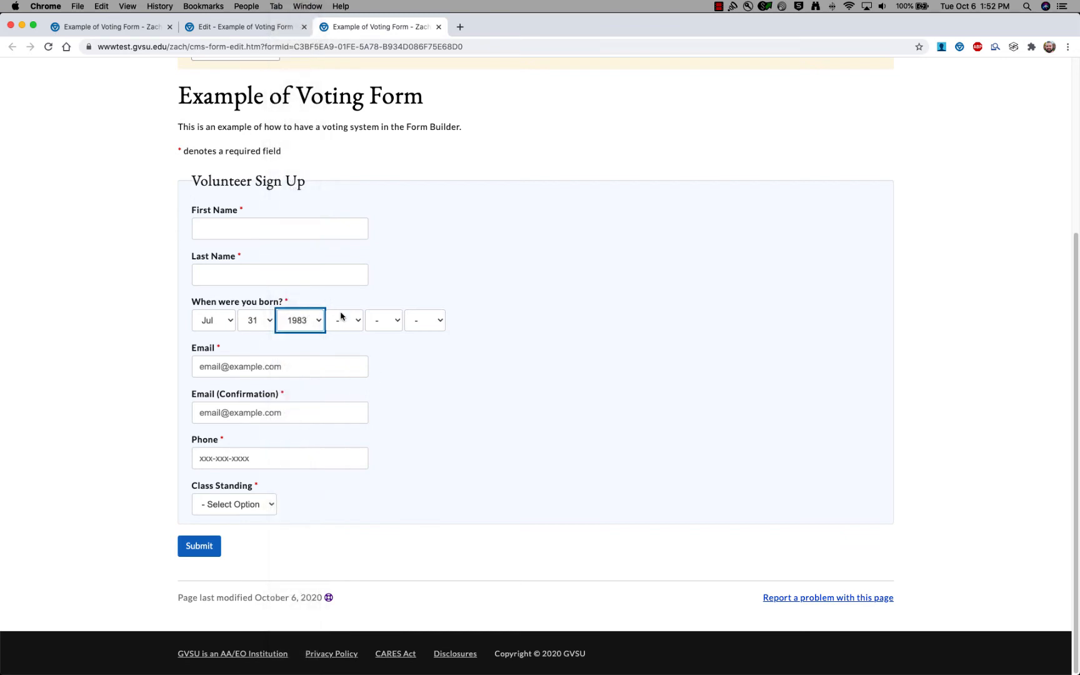
Set the birth time to 1:21 AM and go back to the Edit page.
left_click(345, 321)
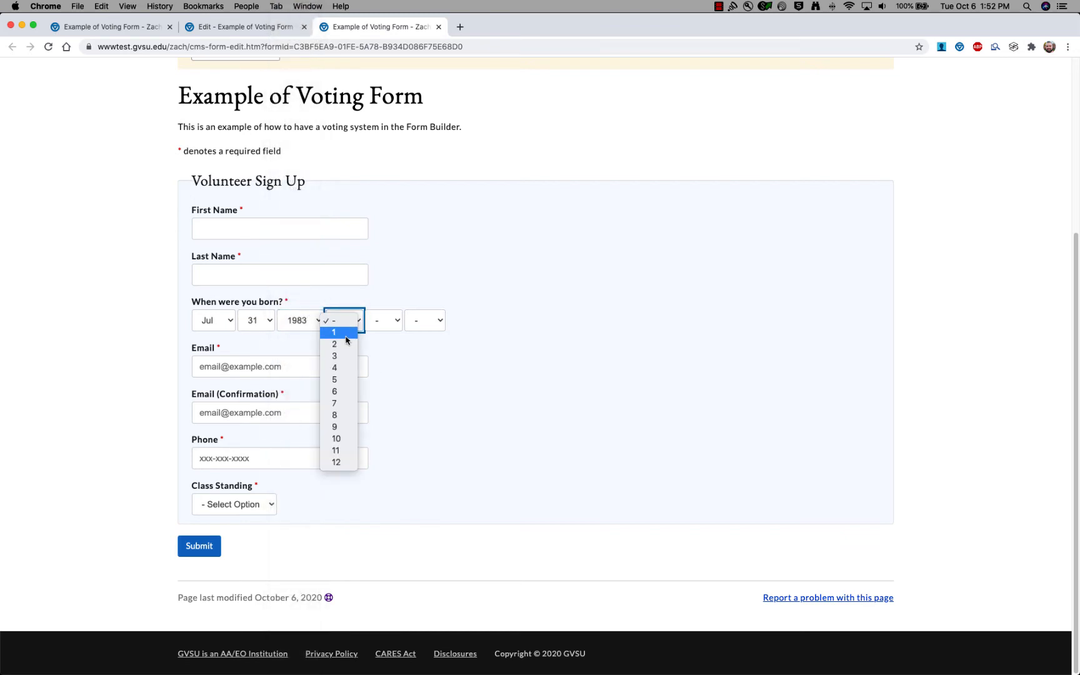
left_click(343, 333)
left_click(394, 321)
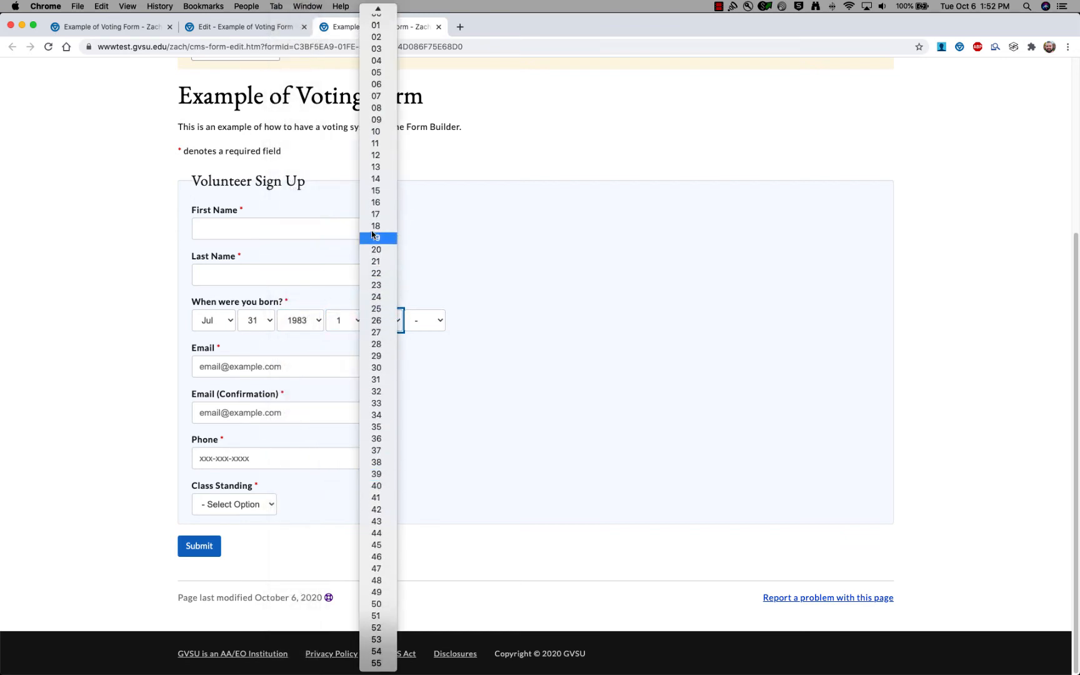
left_click(376, 262)
left_click(434, 325)
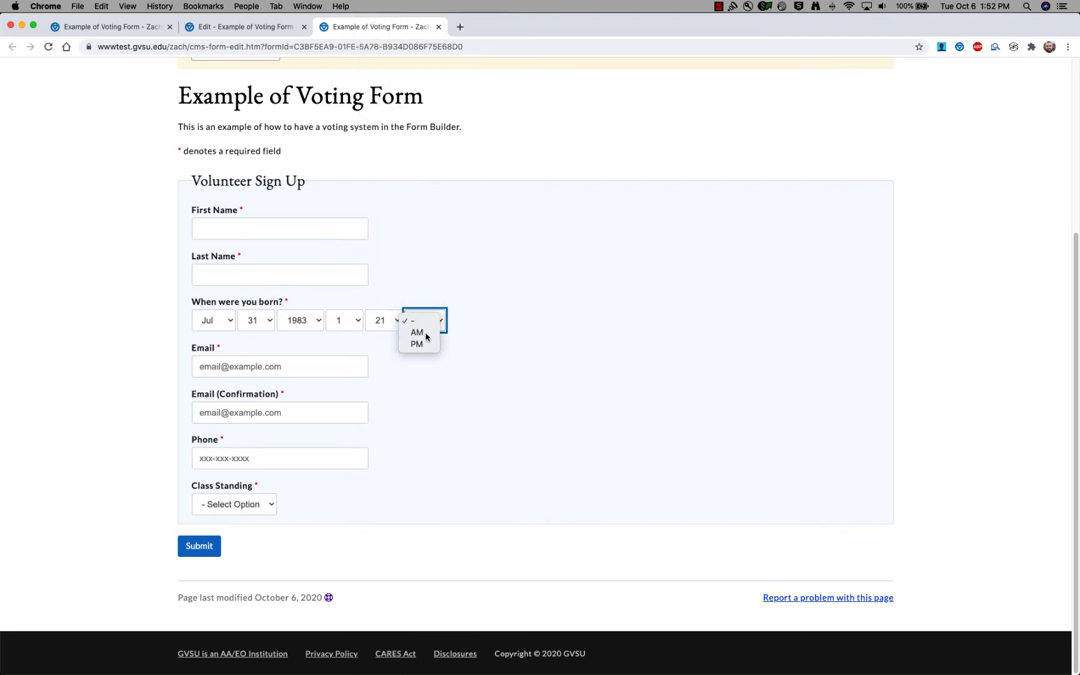
left_click(417, 332)
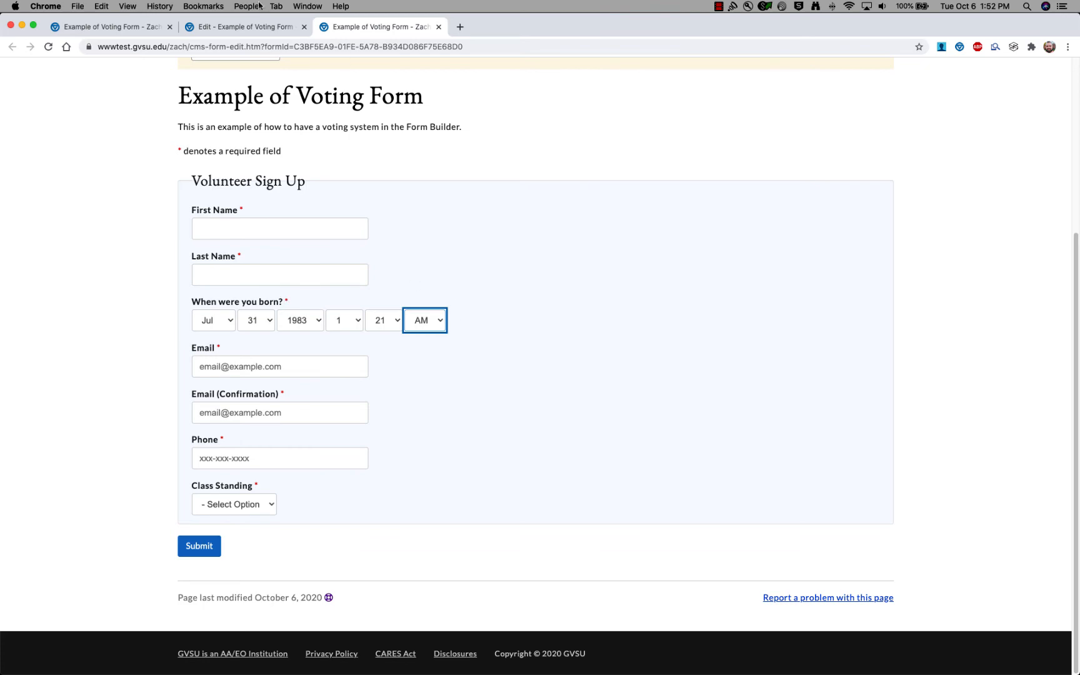
left_click(252, 28)
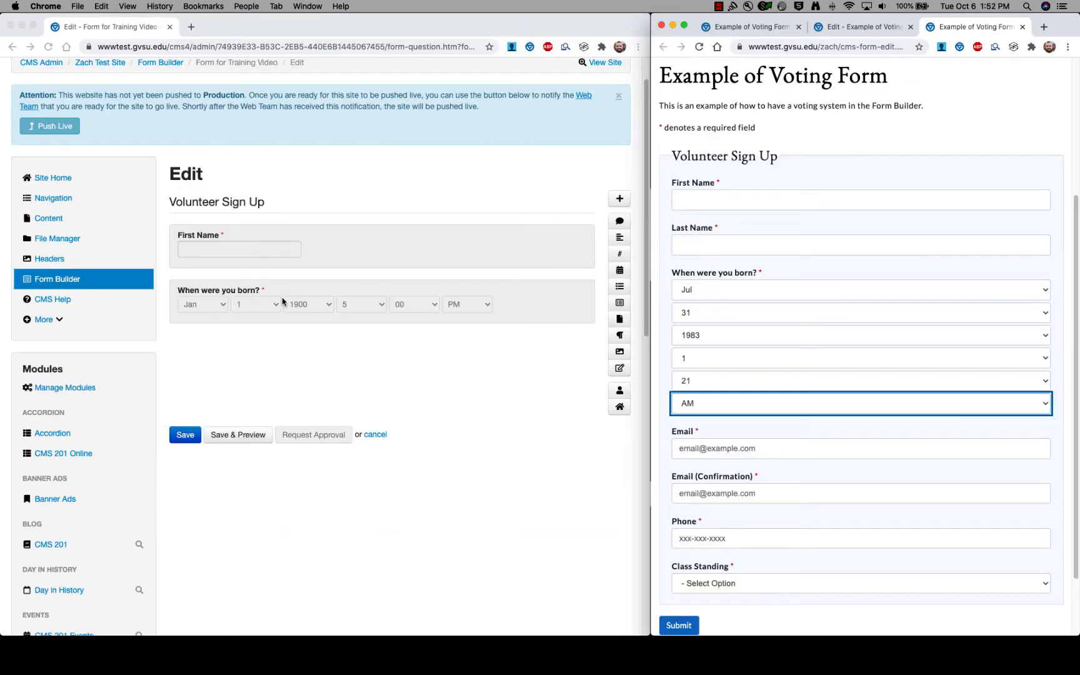
Rename the birth question to 'Wedding Anniversary', make it ask for a date only, and save.
double_click(251, 299)
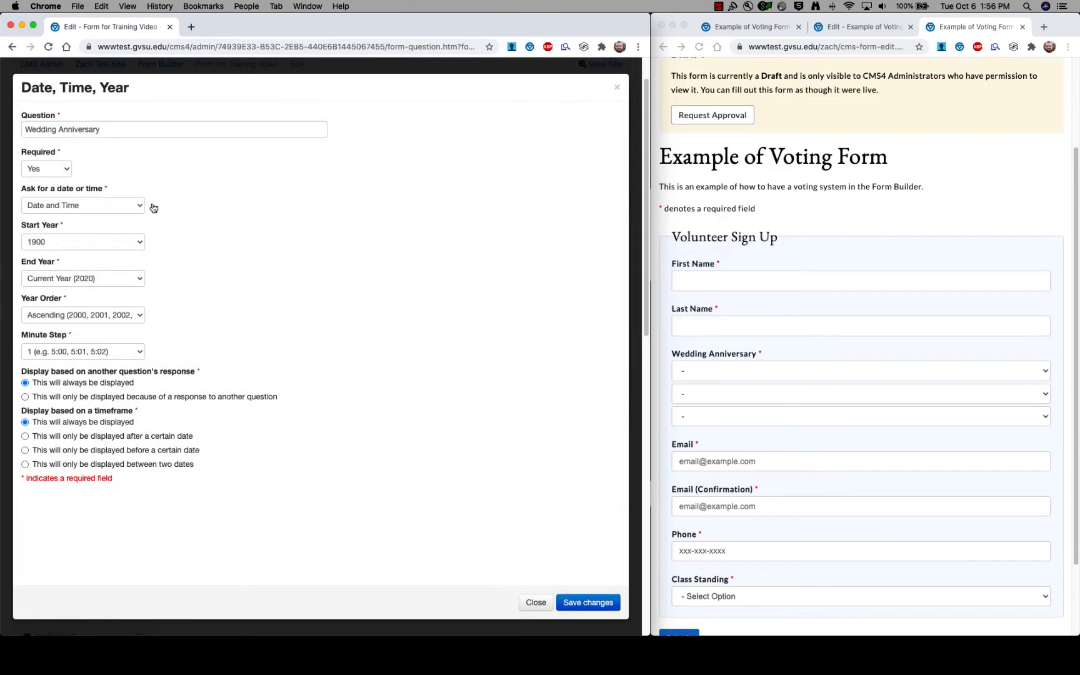
left_click(140, 207)
left_click(87, 217)
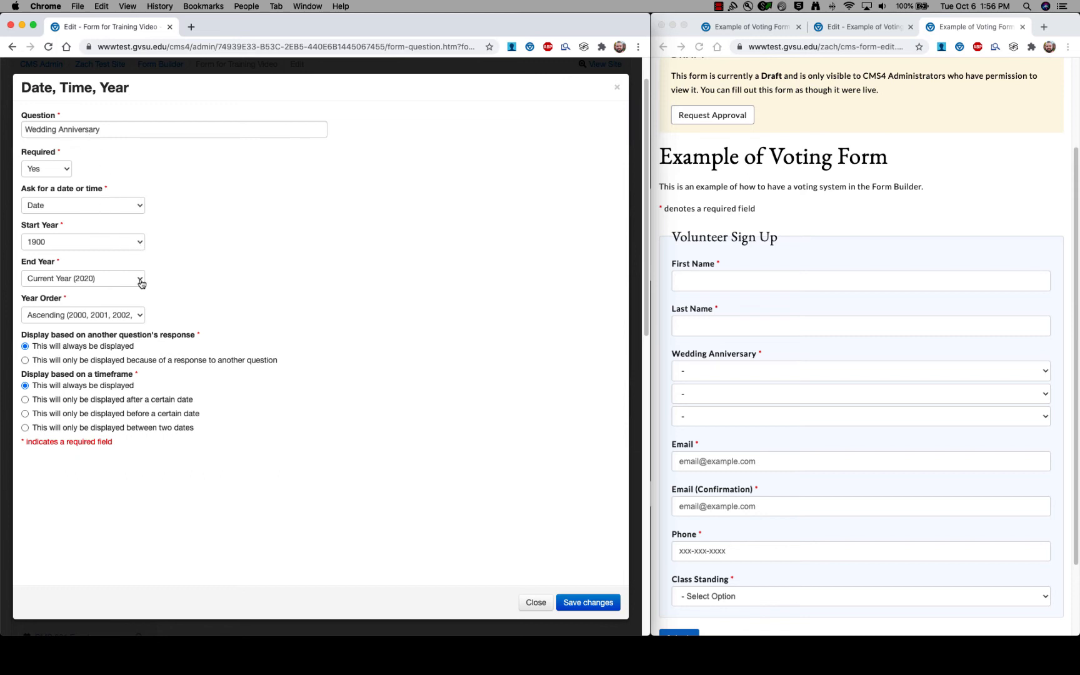
left_click(589, 603)
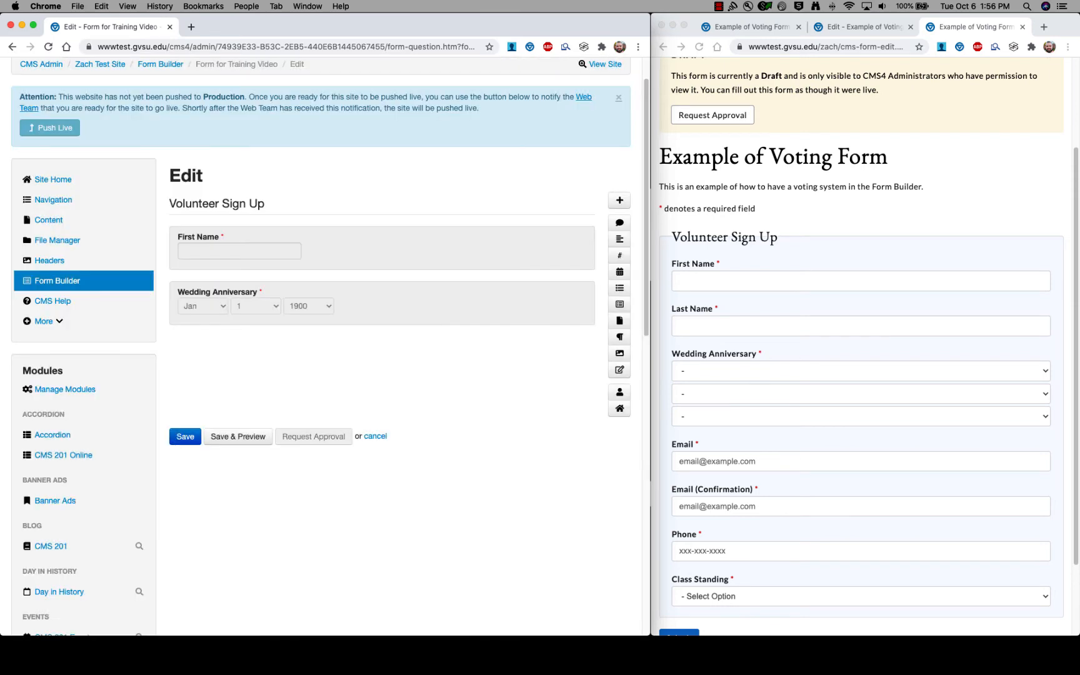
Maximize the preview and choose Dec, 30, 2005 in the Wedding Anniversary dropdowns.
double_click(1054, 26)
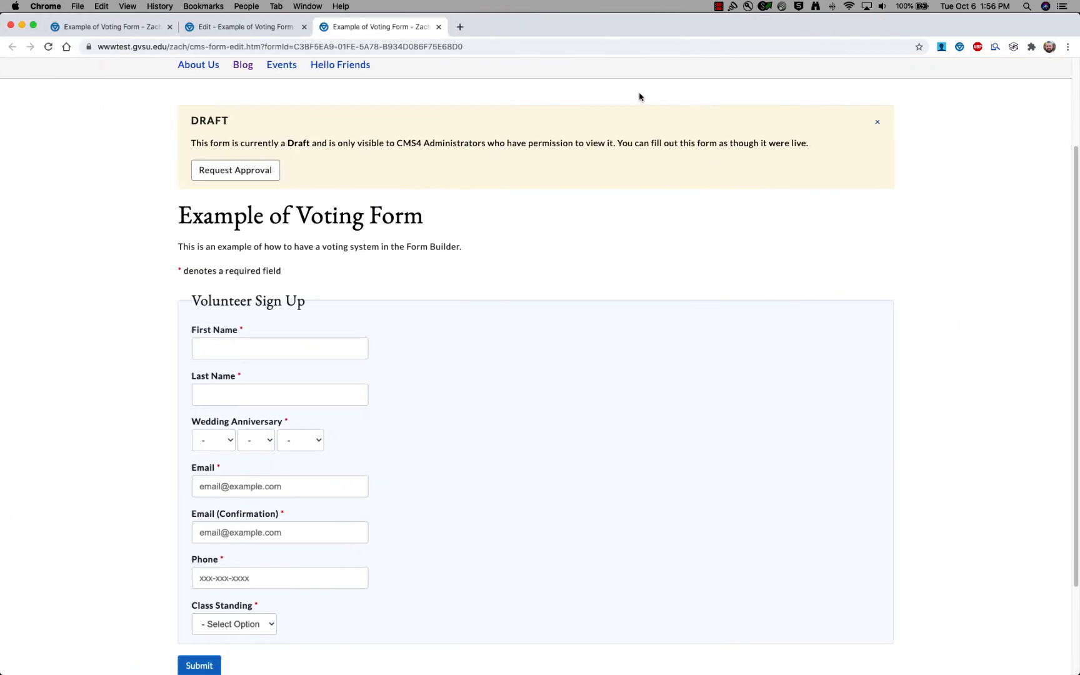
scroll(166, 419, "down", 2)
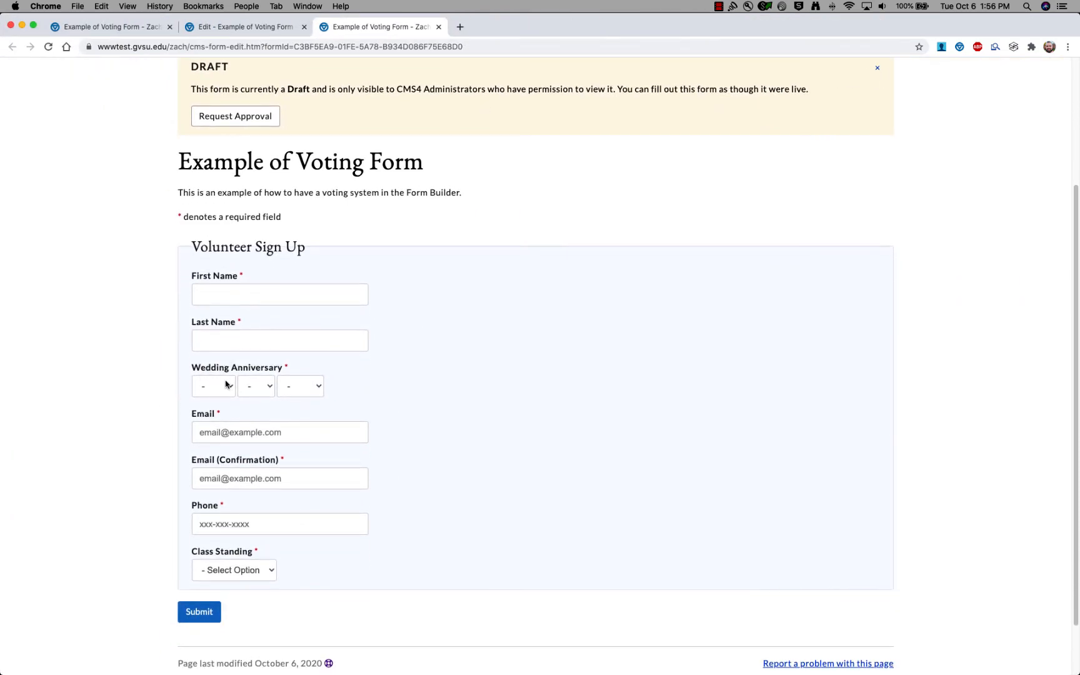
left_click(226, 384)
left_click(213, 529)
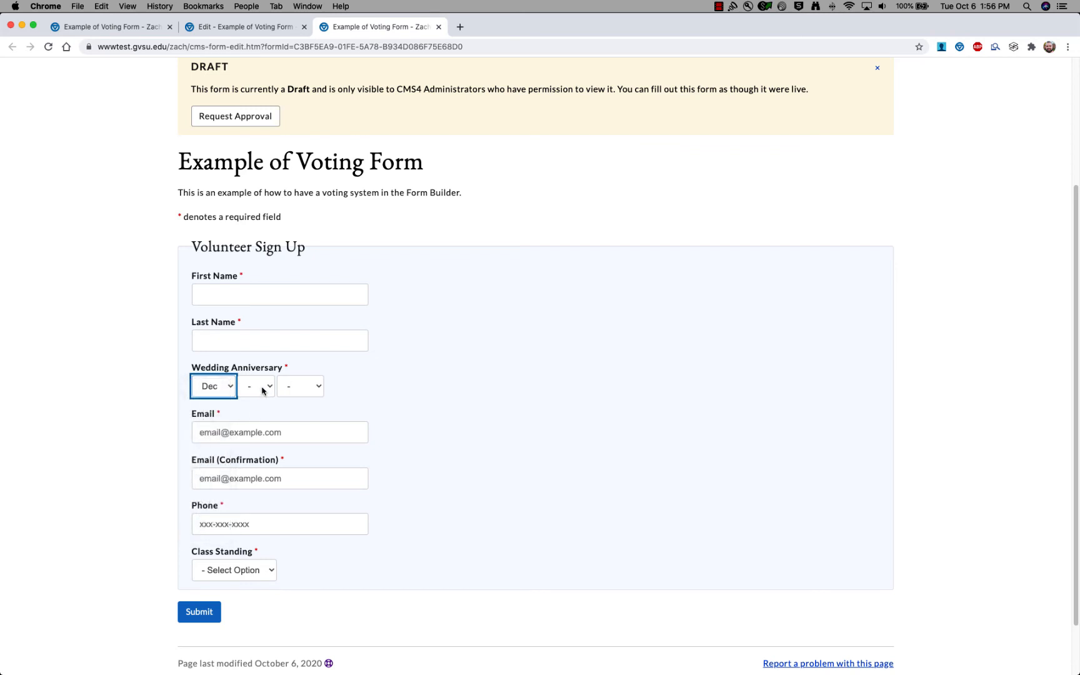
left_click(262, 390)
left_click(251, 650)
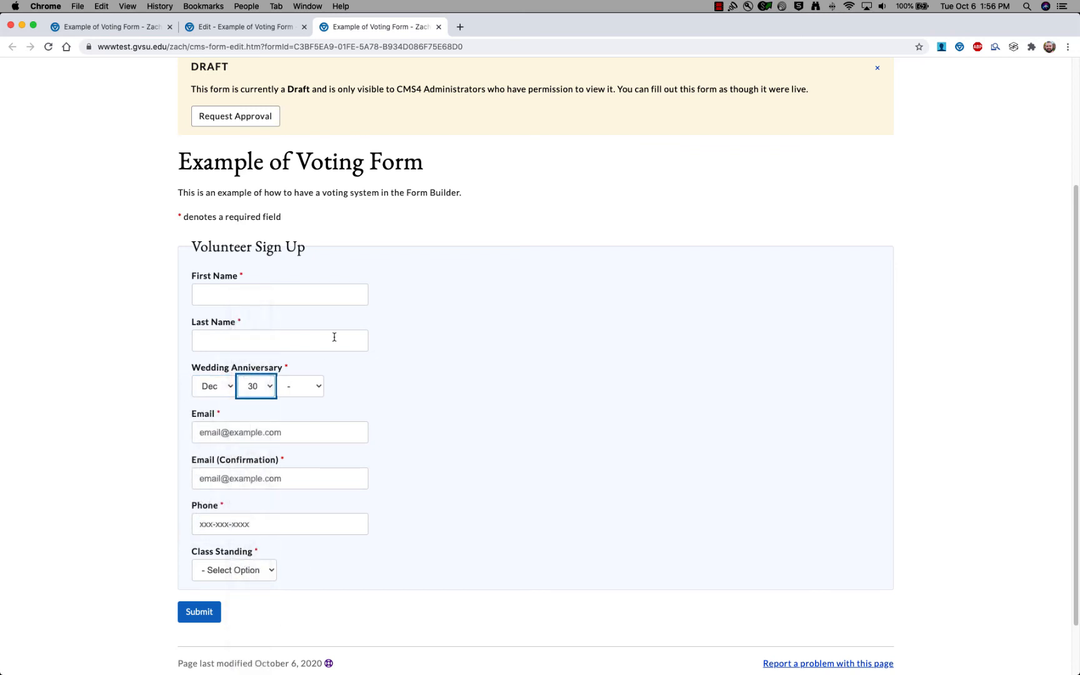
left_click(303, 385)
scroll(294, 591, "down", 10)
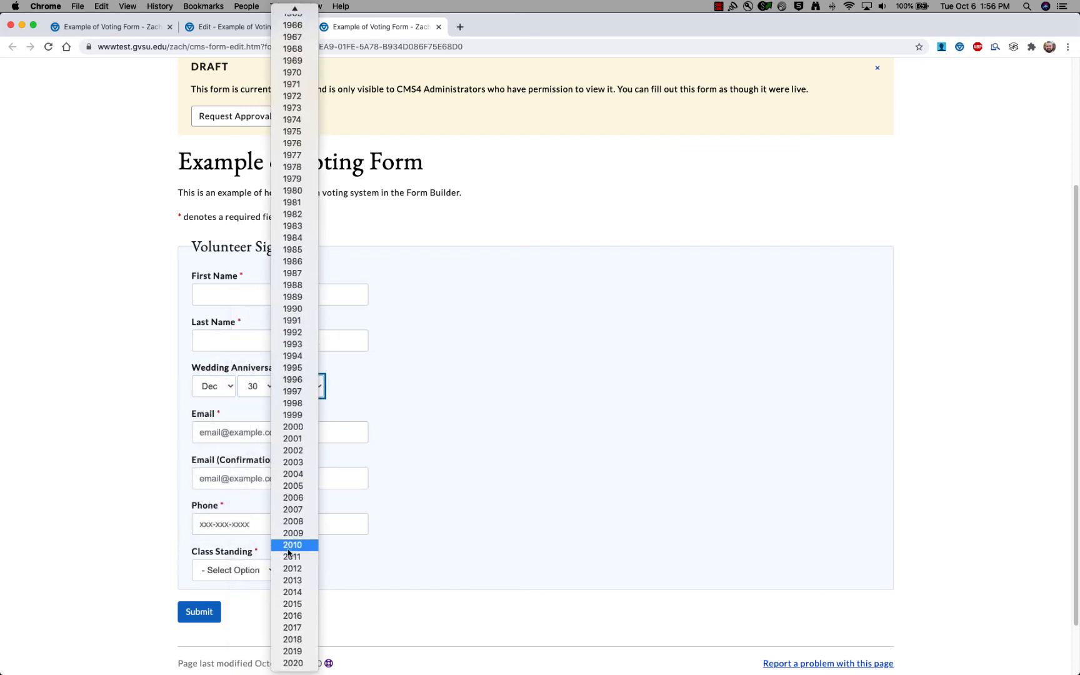
left_click(308, 486)
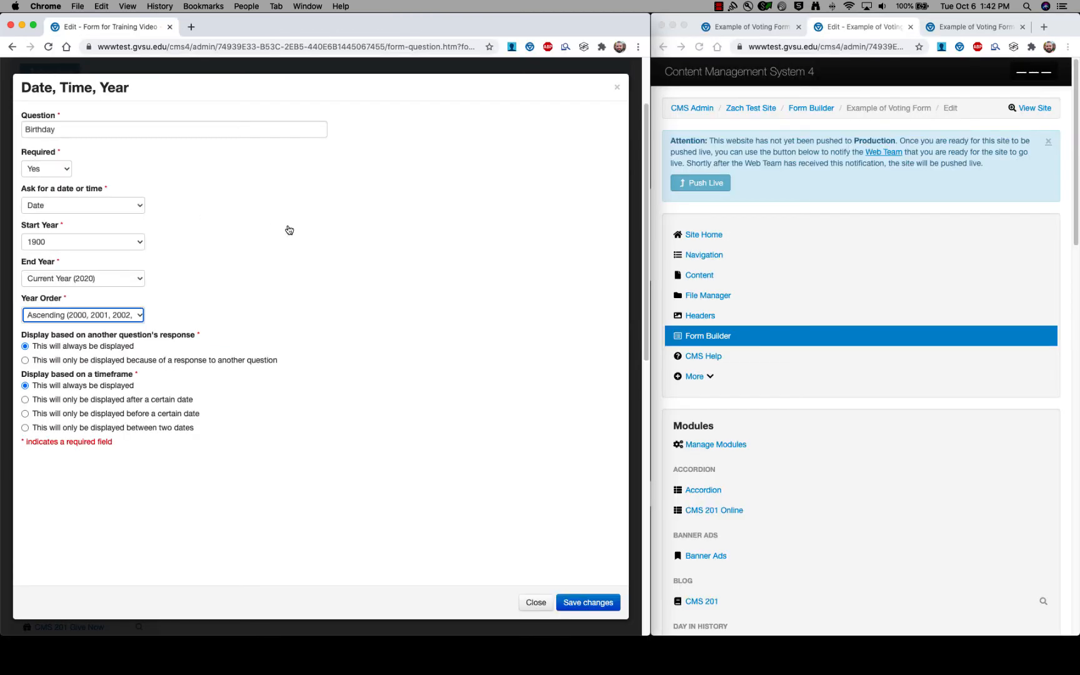
key("shift+Tab")
key("shift+Tab")
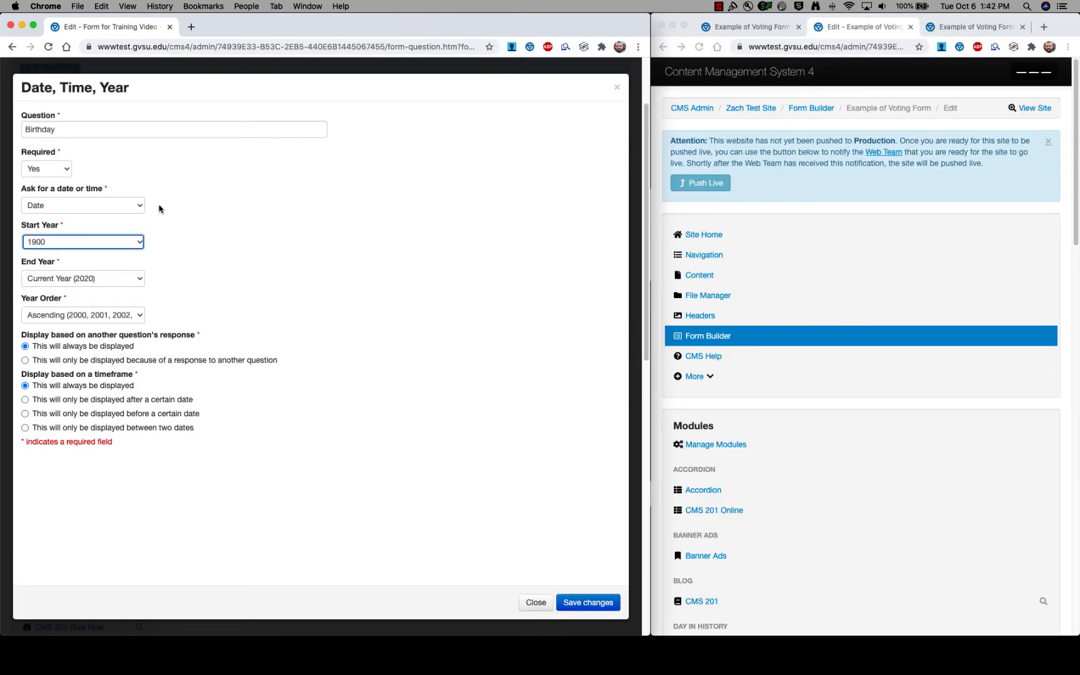
Make the Birthday question ask for a time only, with a 30-minute step, and save it.
left_click(139, 207)
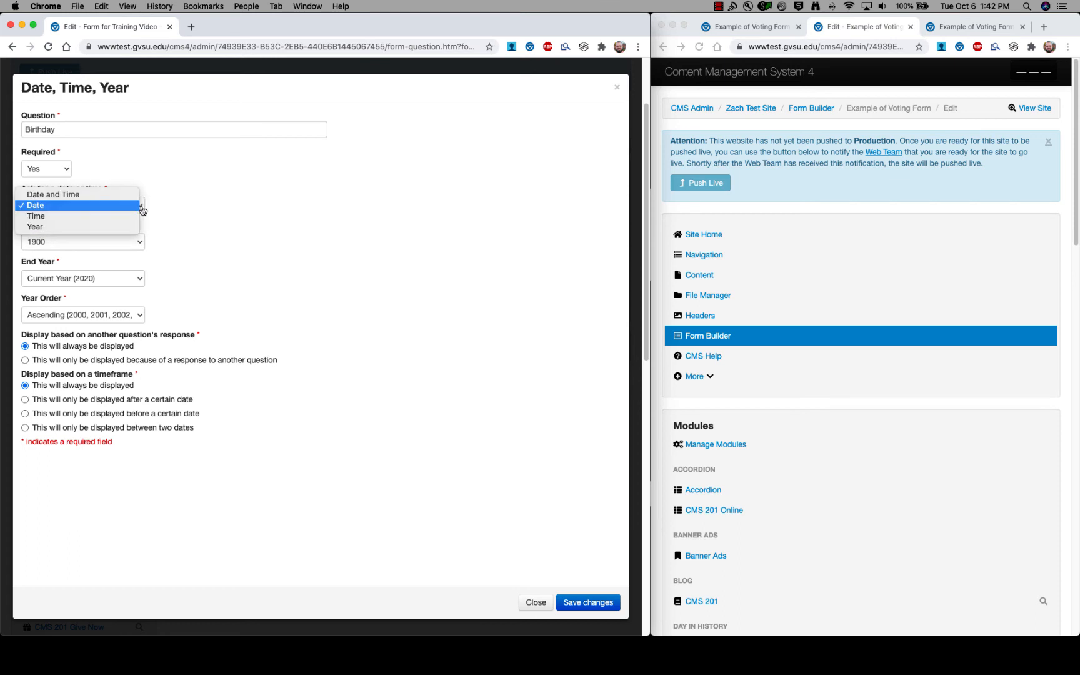
left_click(112, 221)
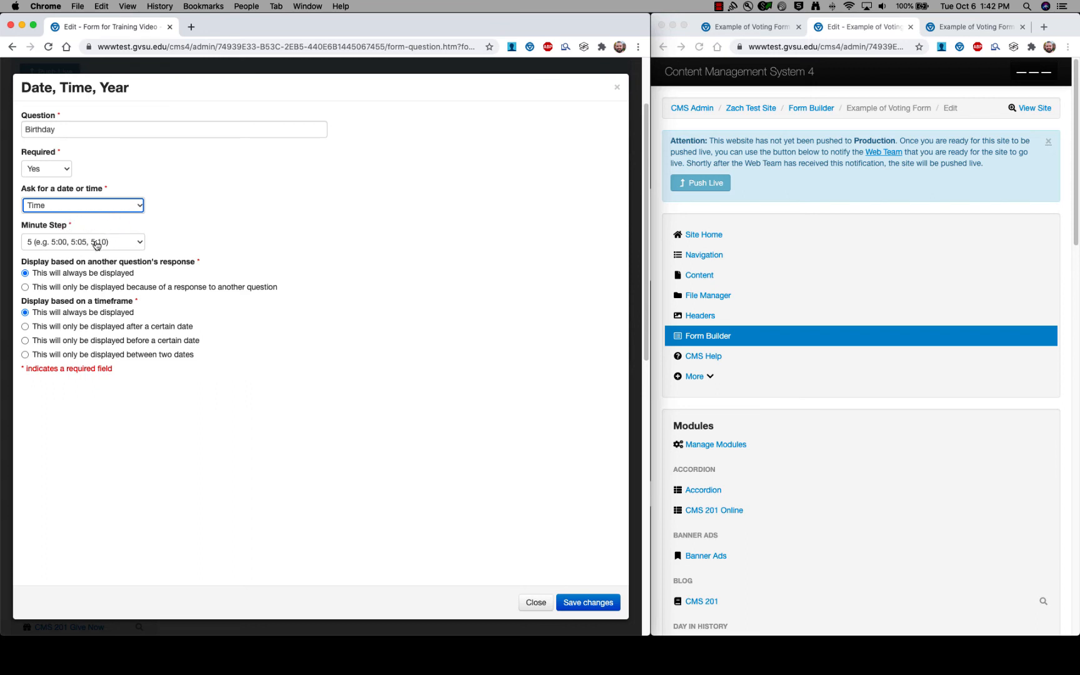
left_click(139, 245)
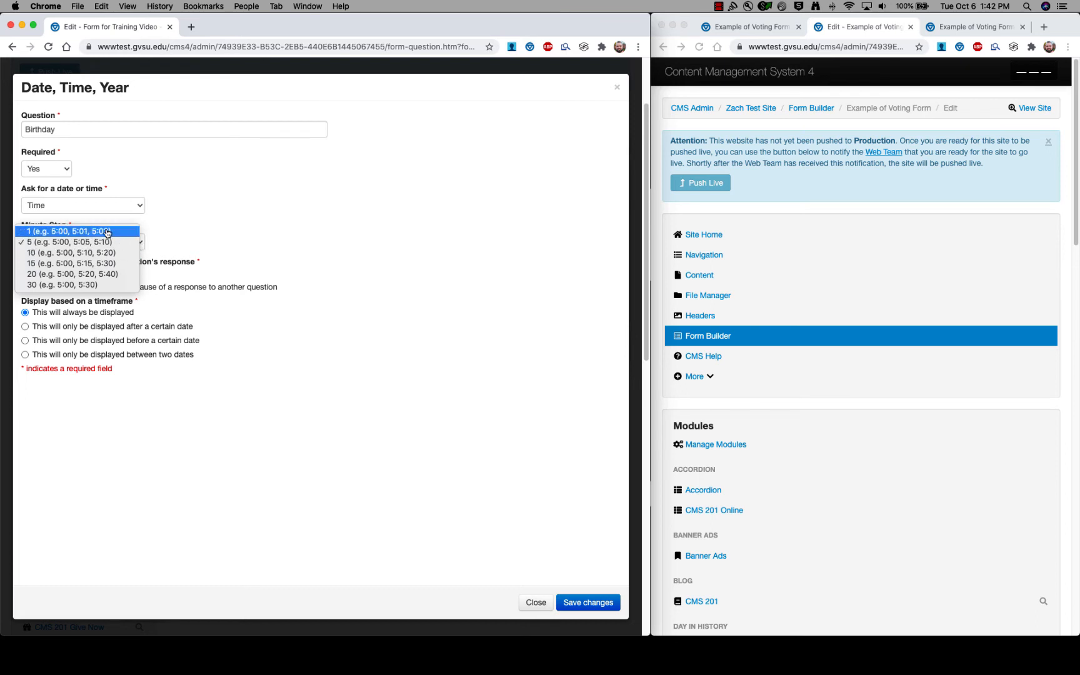
left_click(62, 285)
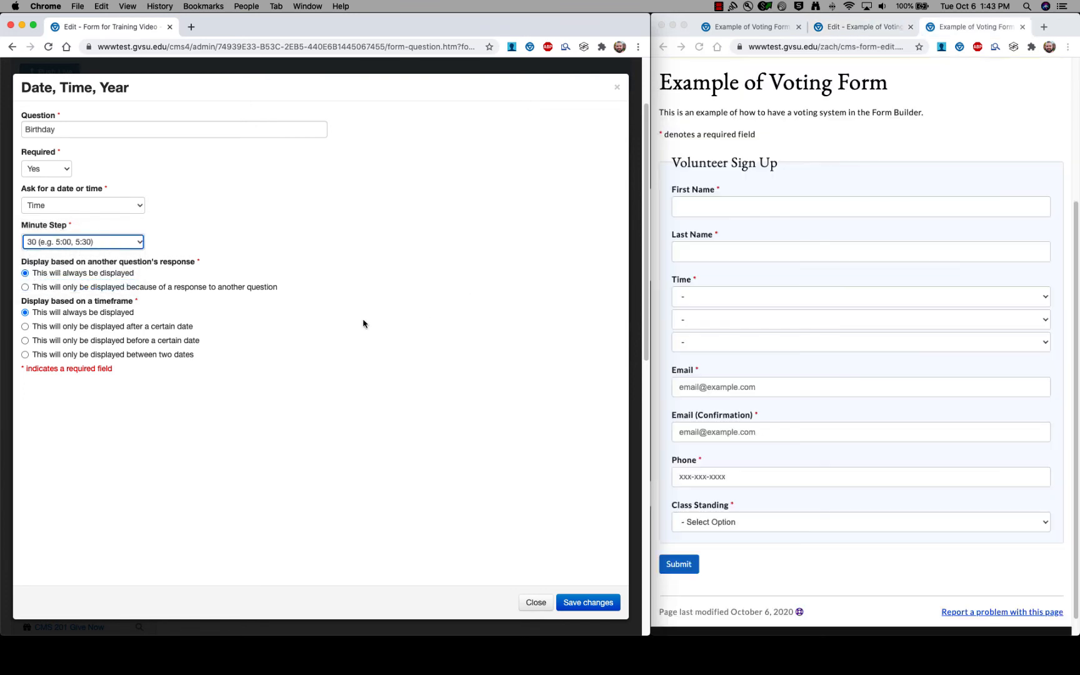
left_click(588, 602)
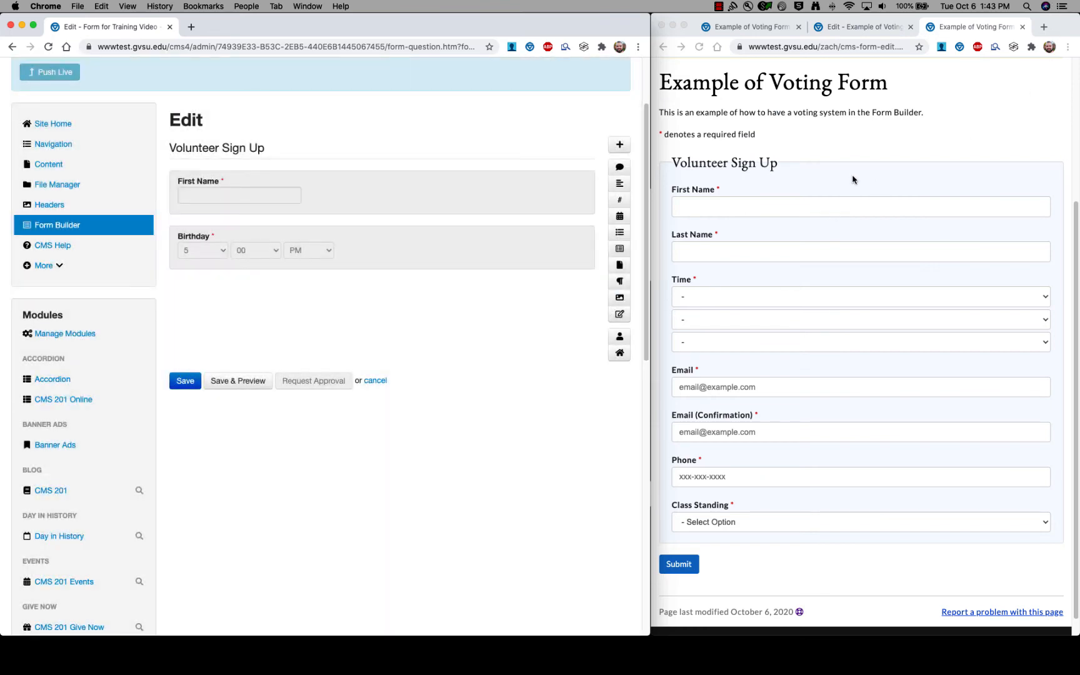
left_click(861, 150)
In the maximized preview, set the Time answer to 6:00 PM.
double_click(1065, 28)
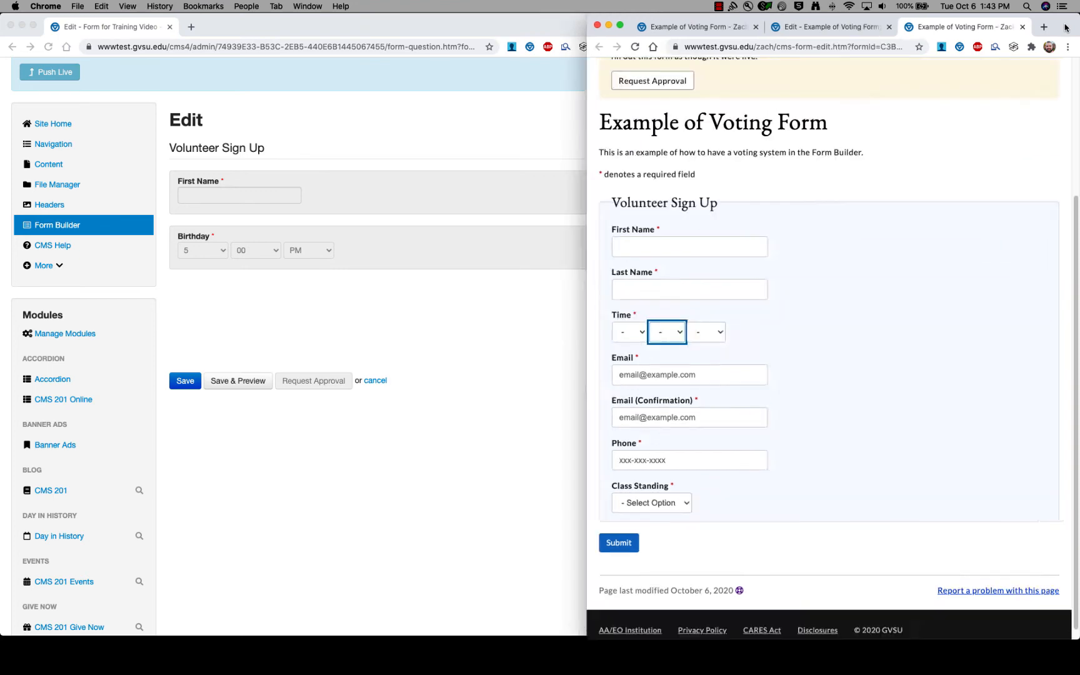
left_click(139, 342)
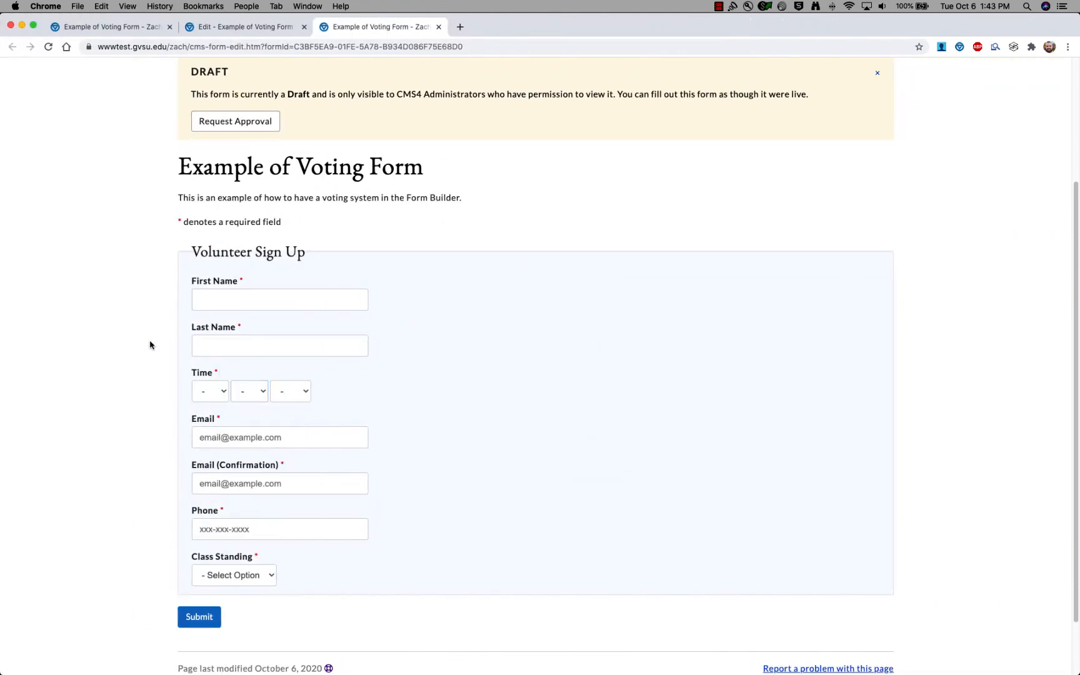
left_click(223, 393)
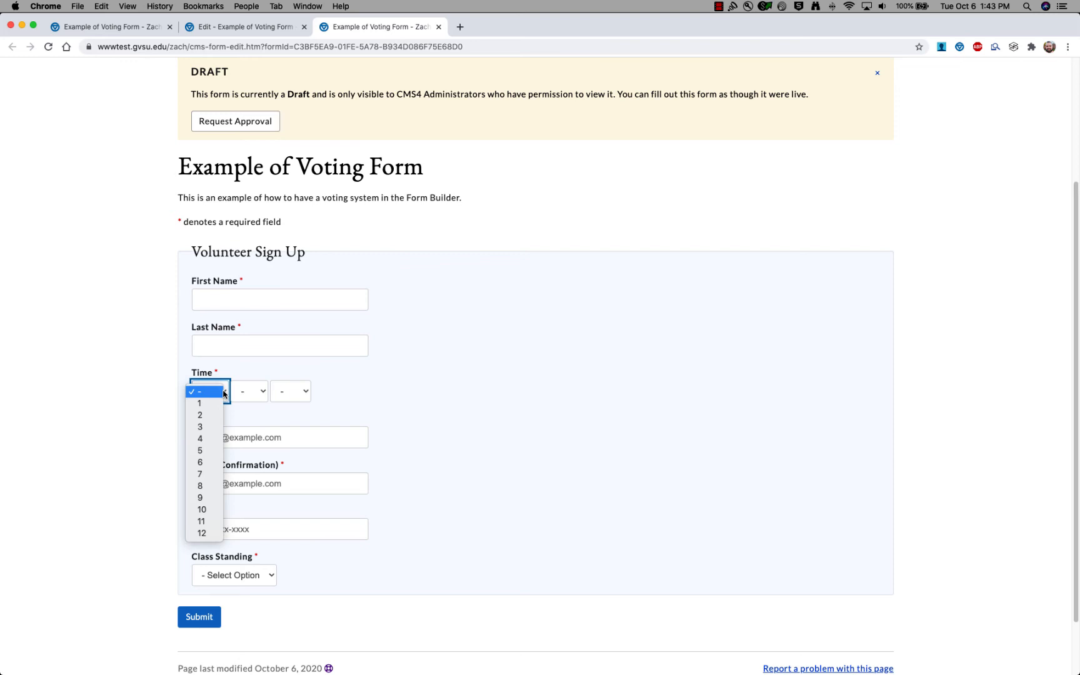
left_click(199, 463)
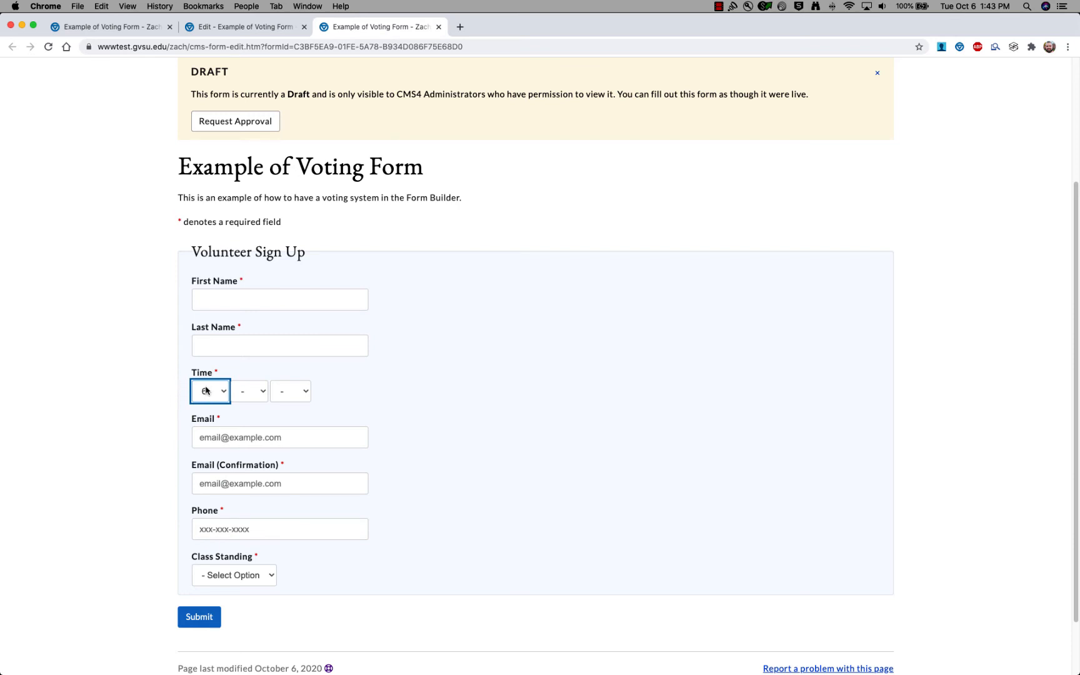
left_click(249, 393)
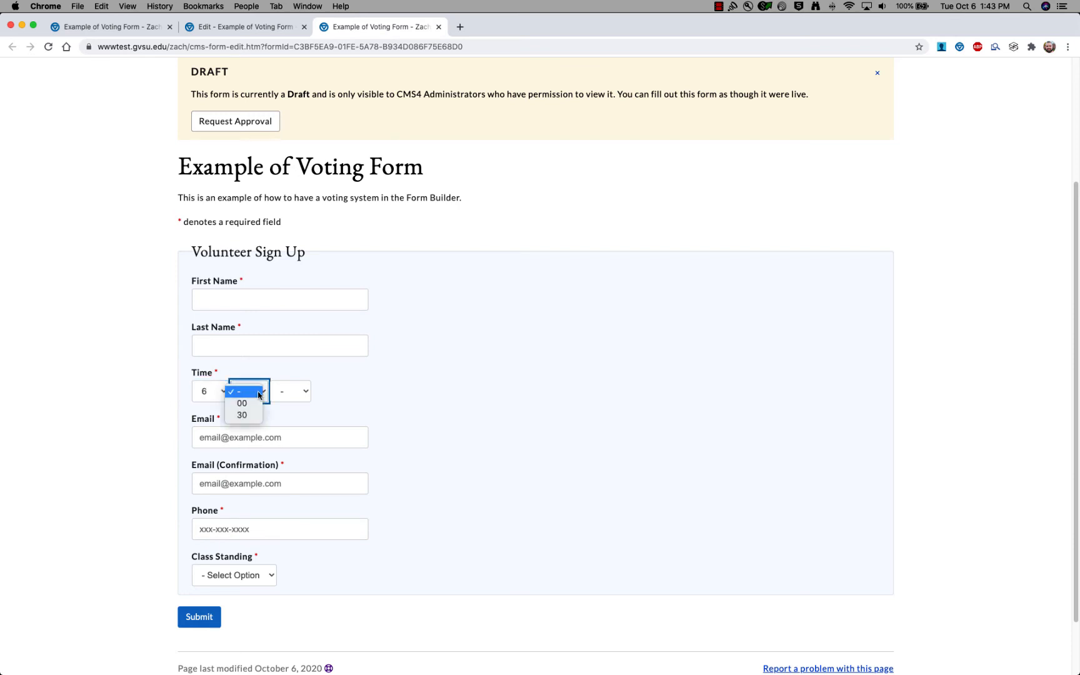
left_click(244, 404)
left_click(291, 392)
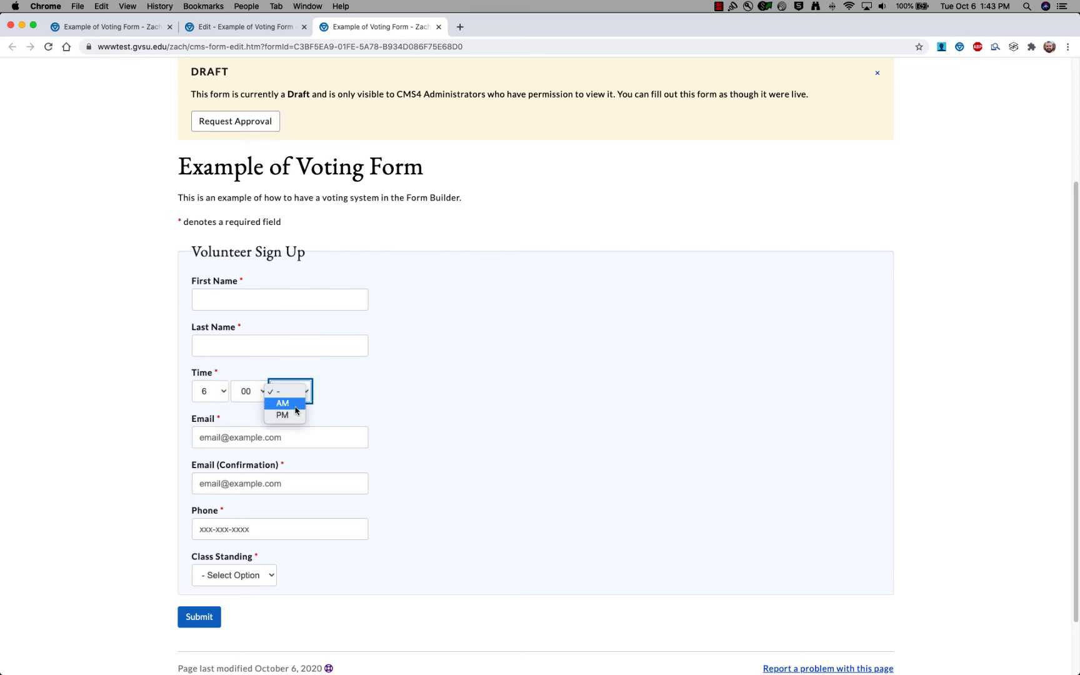
left_click(294, 411)
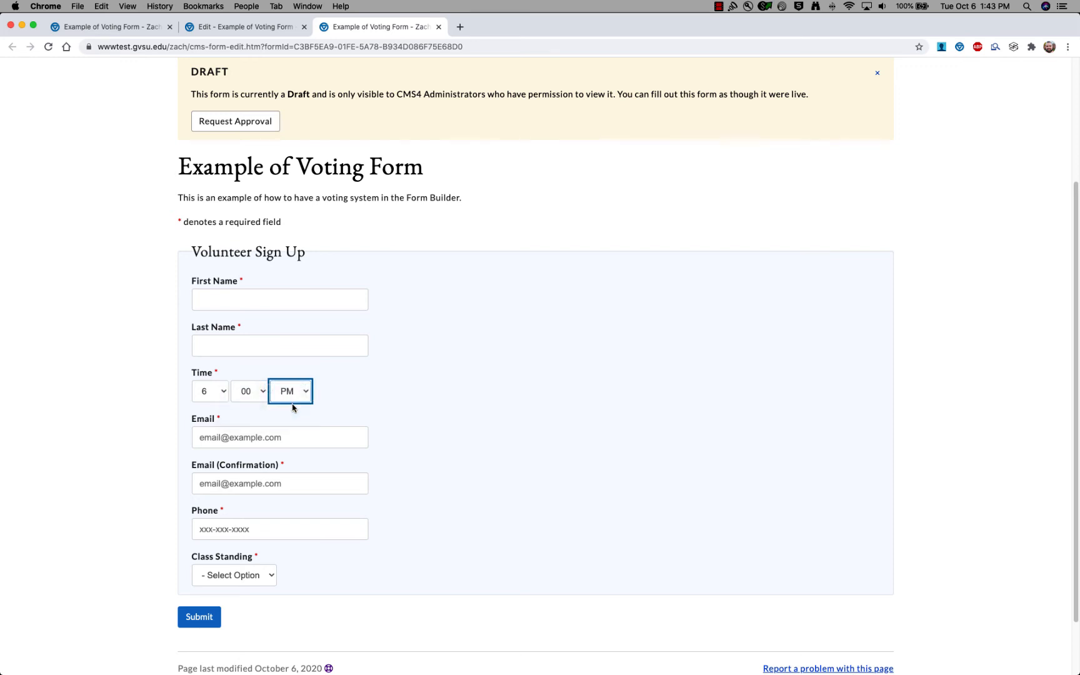
left_click(362, 397)
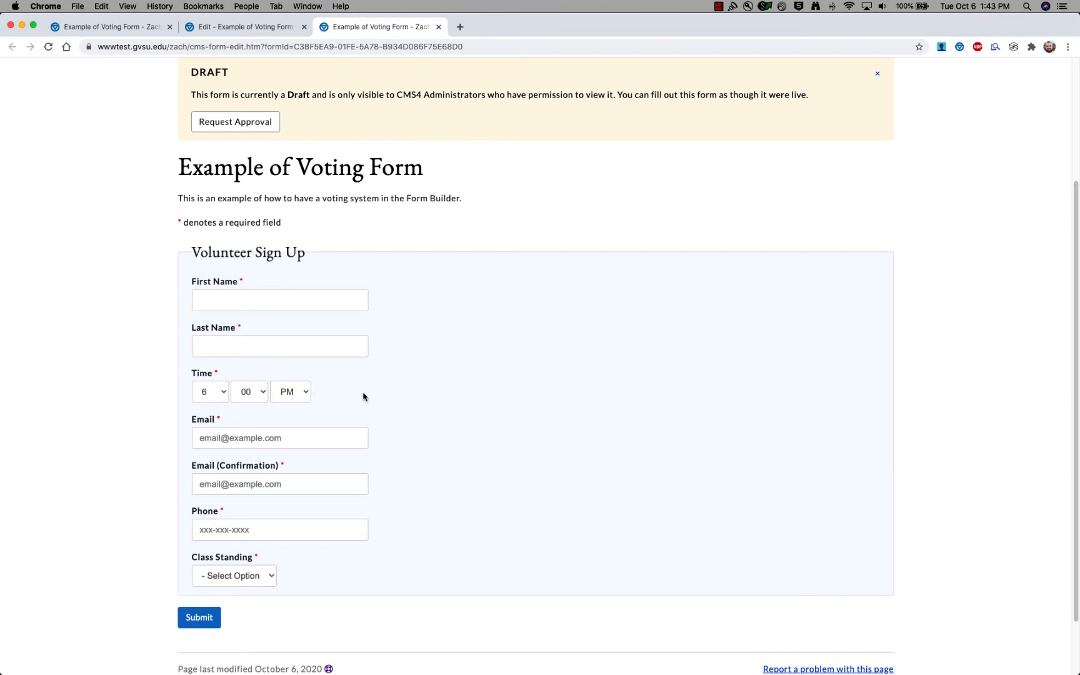
scroll(365, 396, "up", 1)
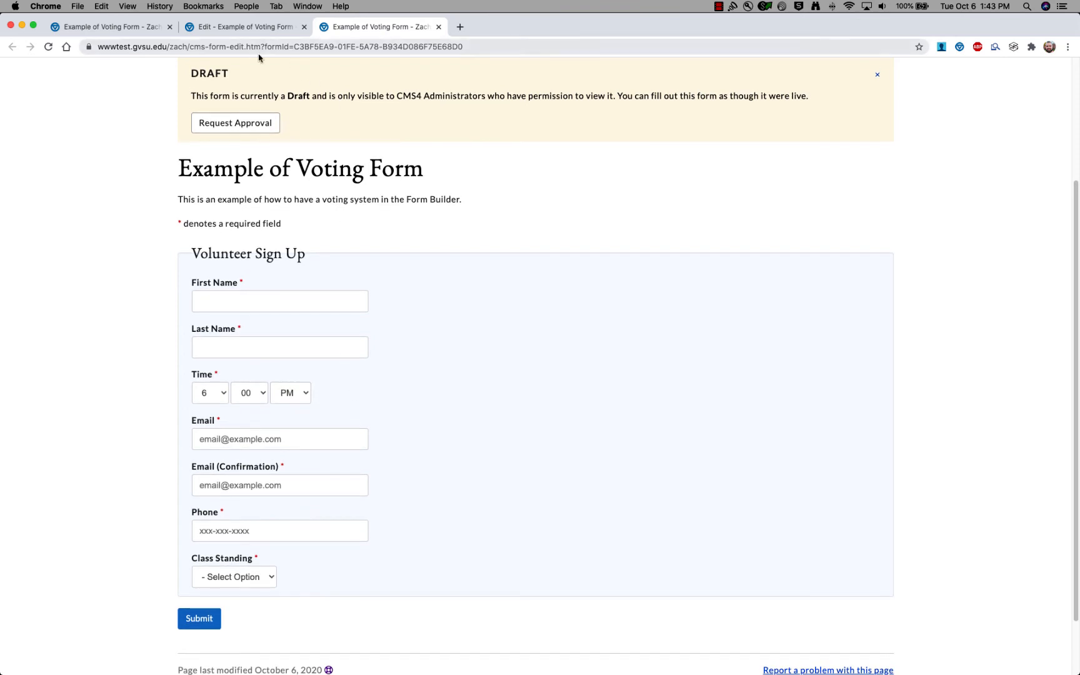
Restore the form editor beside the preview and open the Birthday question's settings.
double_click(564, 31)
left_click(331, 313)
double_click(327, 232)
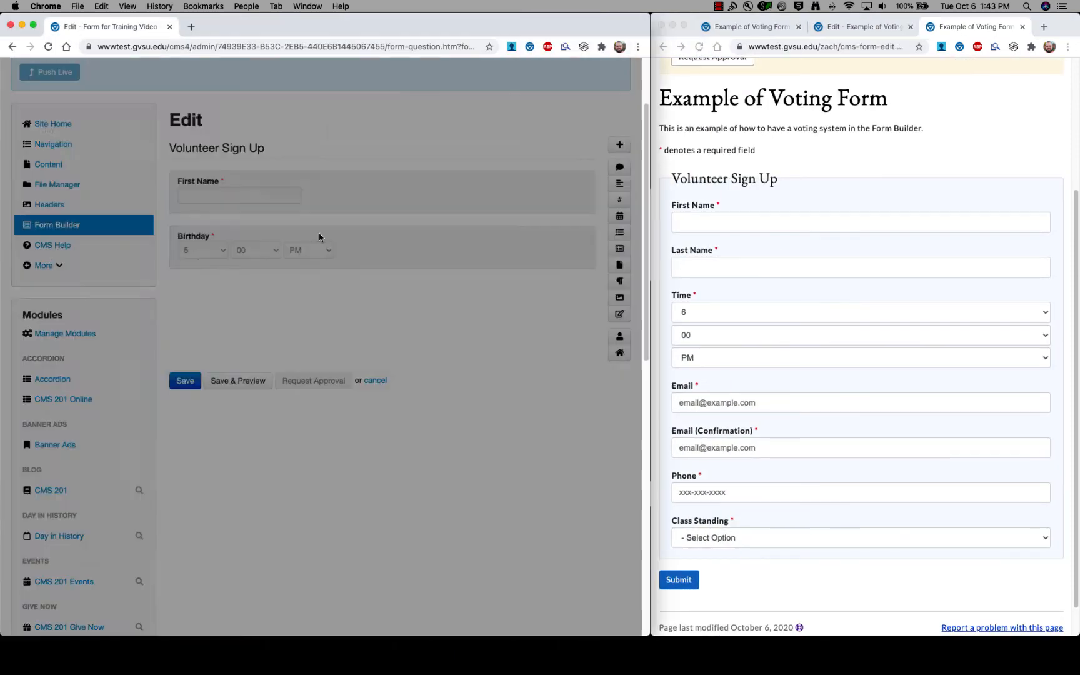
Switch the question to ask for a Year and reword it 'When did you graduate high school?'.
left_click(126, 242)
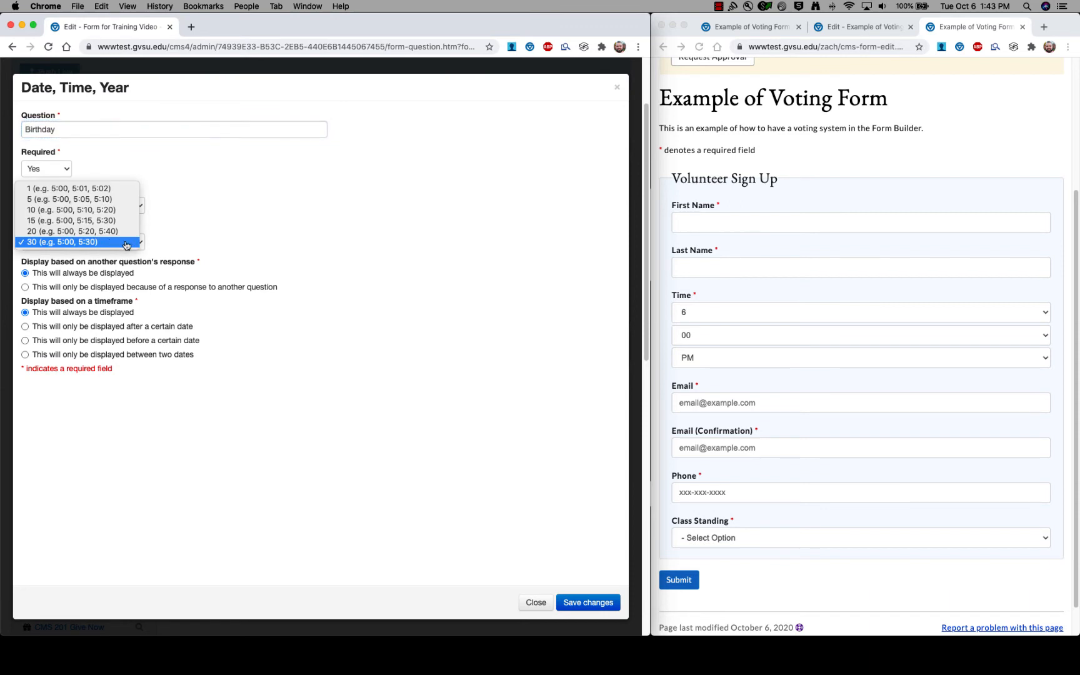
left_click(125, 244)
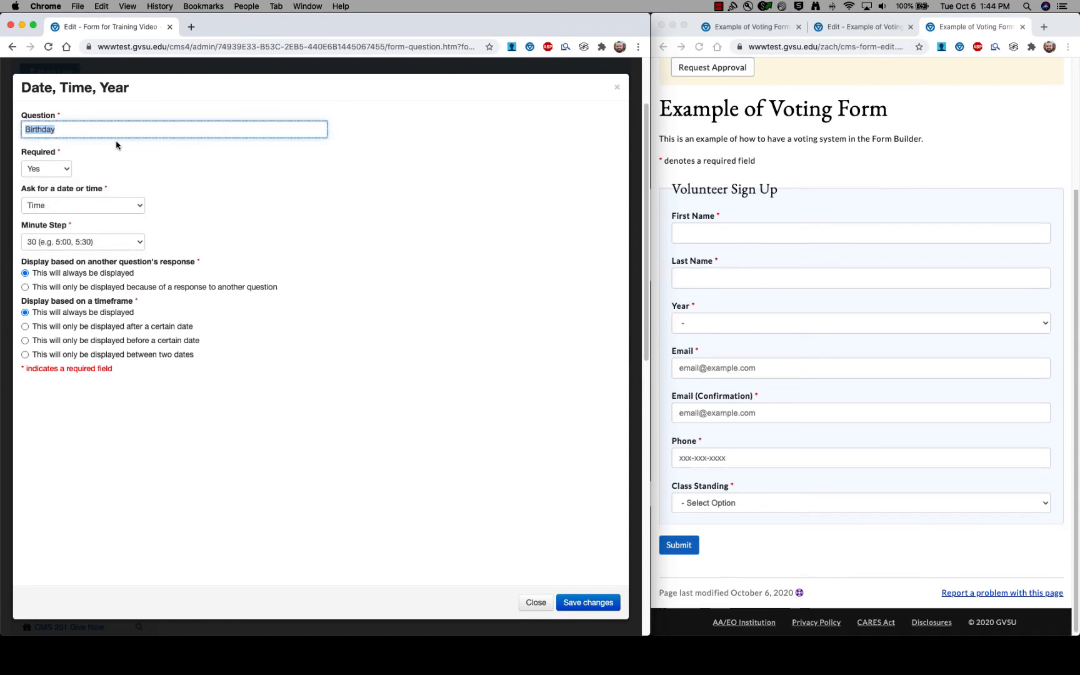
left_click(142, 207)
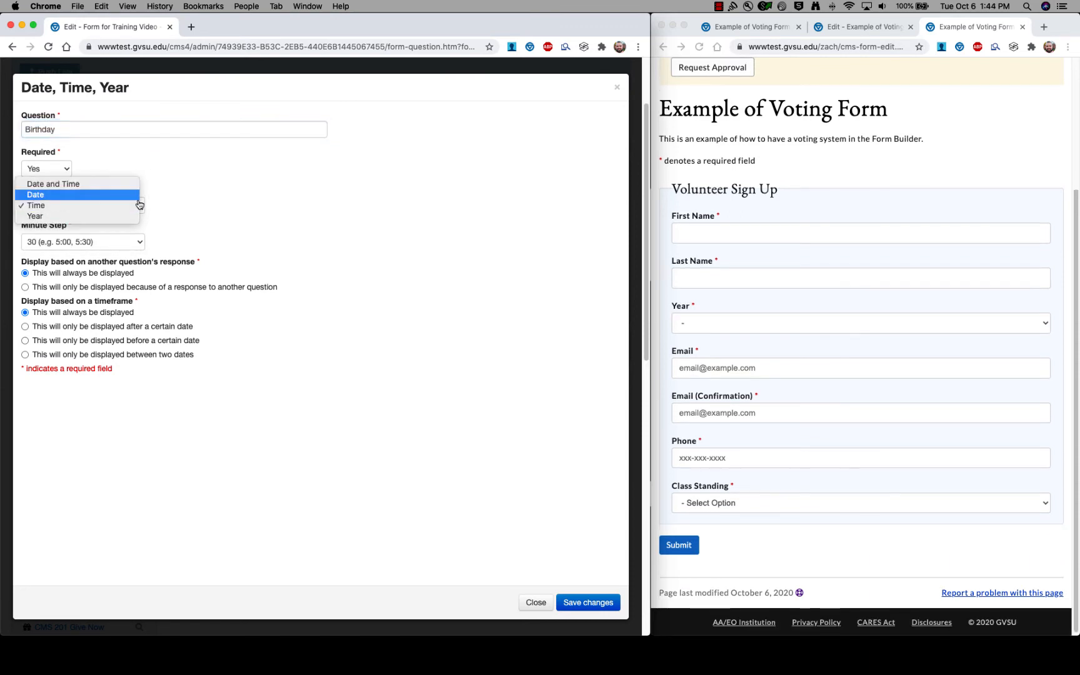
left_click(115, 217)
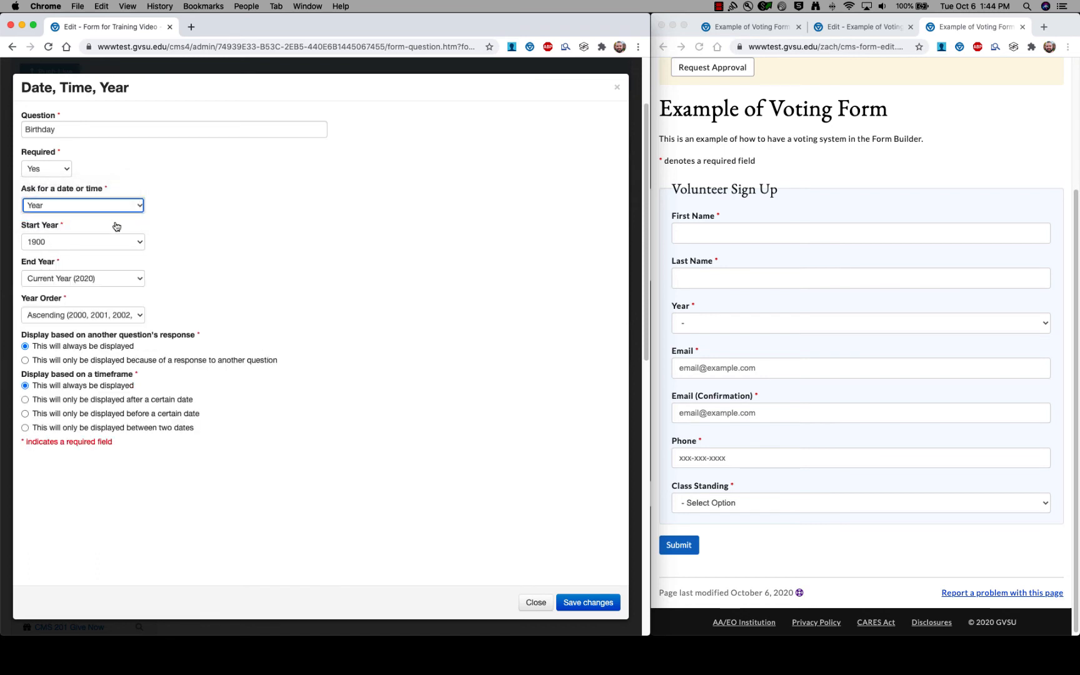
double_click(72, 132)
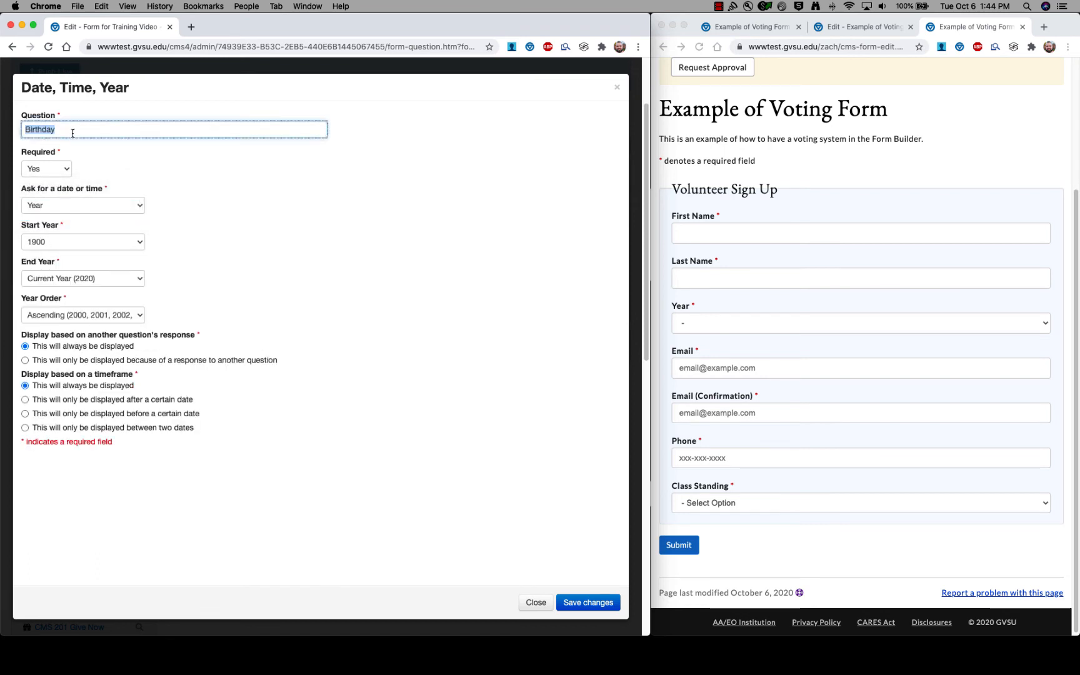
type("When did you graduate high school?")
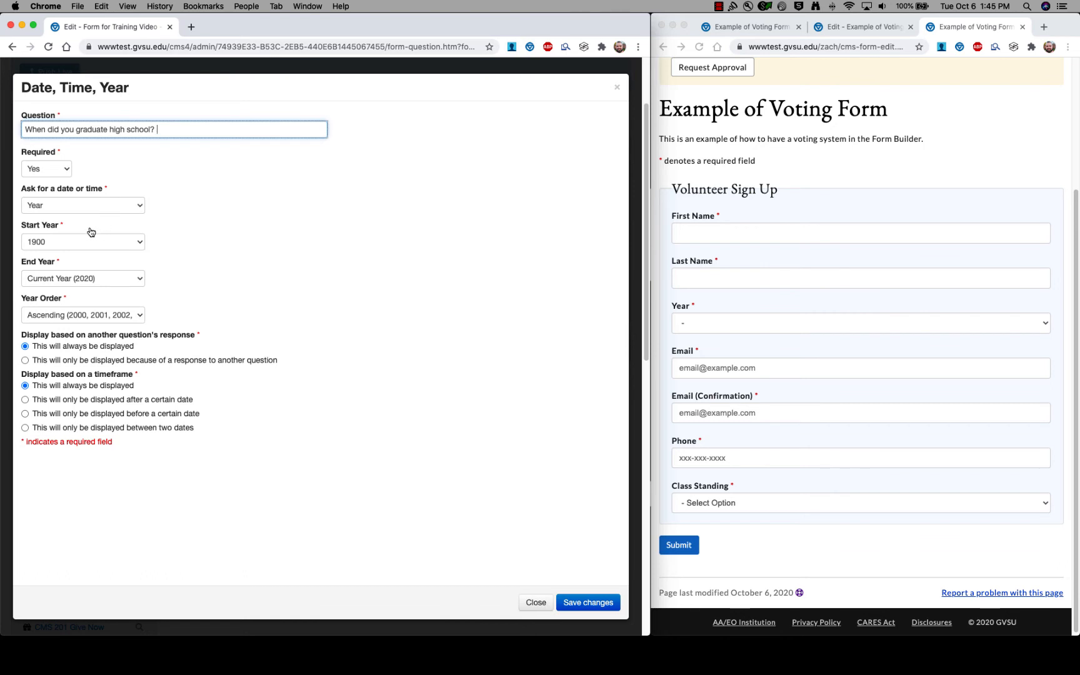
Set the Start Year to 2000, save the question, and return to the preview.
left_click(139, 243)
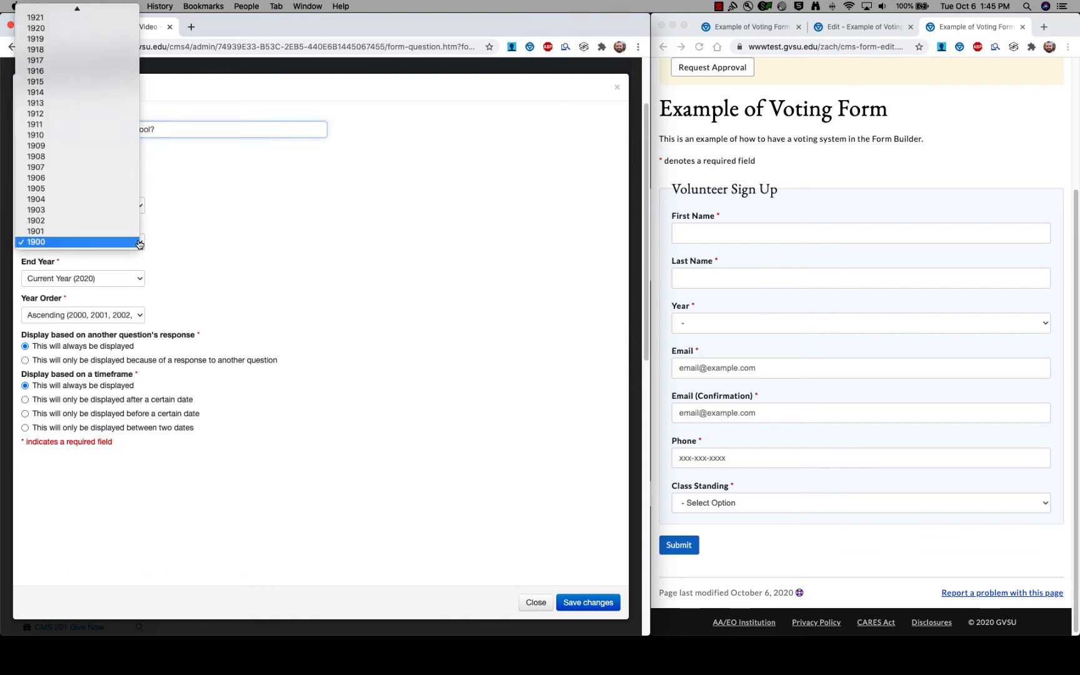
scroll(103, 237, "up", 10)
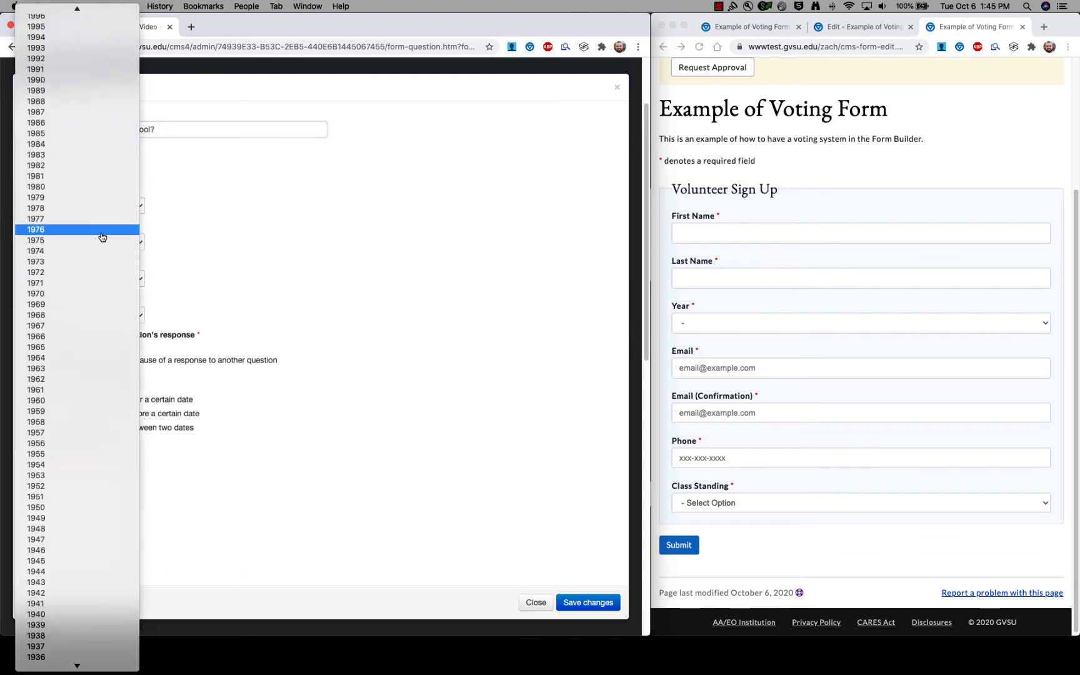
scroll(96, 394, "up", 15)
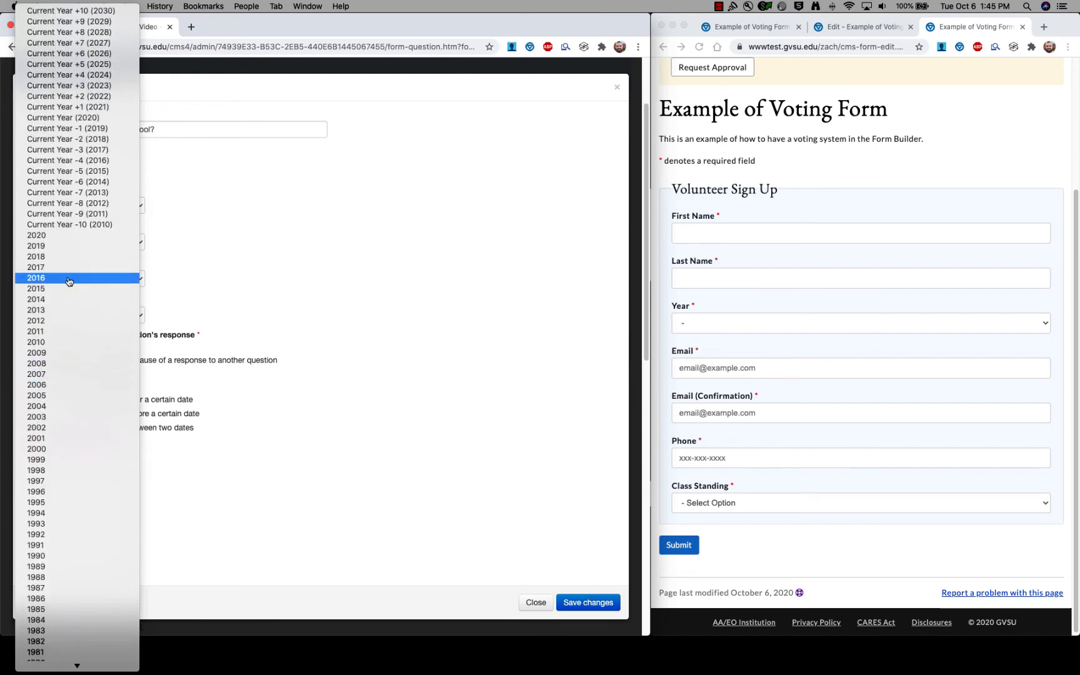
left_click(75, 451)
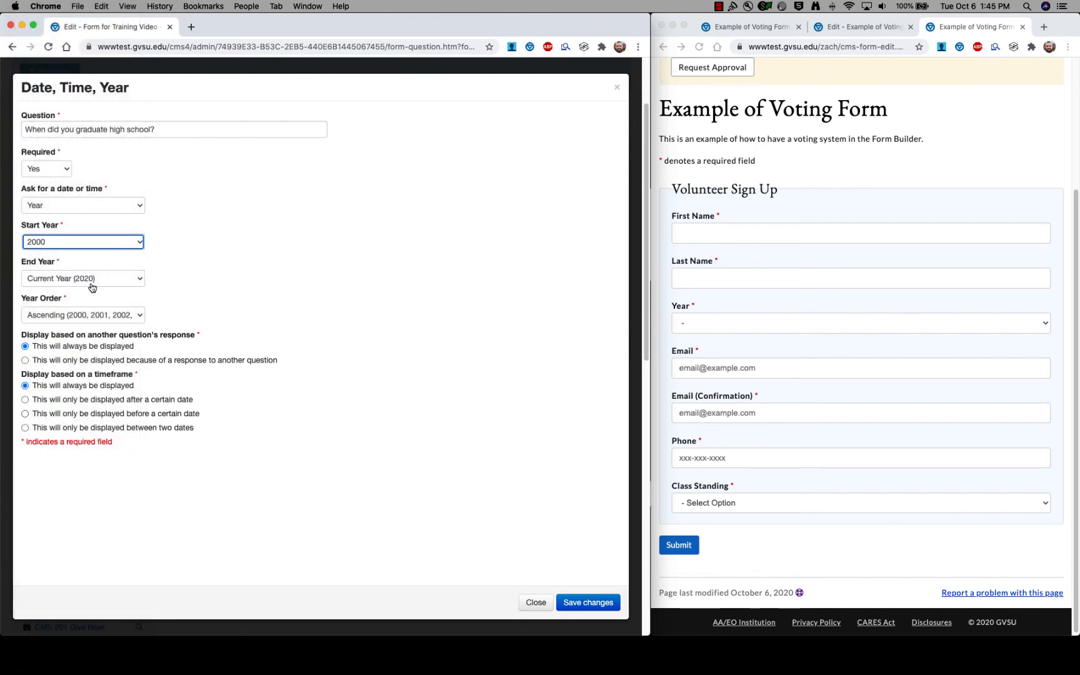
left_click(578, 604)
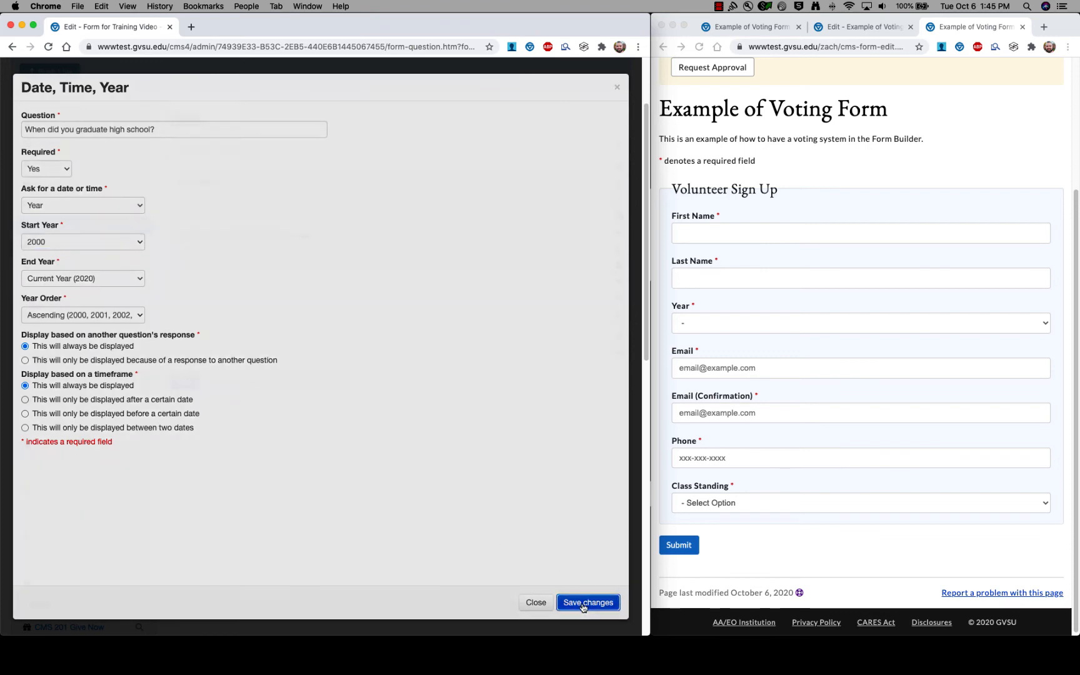
left_click(806, 248)
left_click(881, 195)
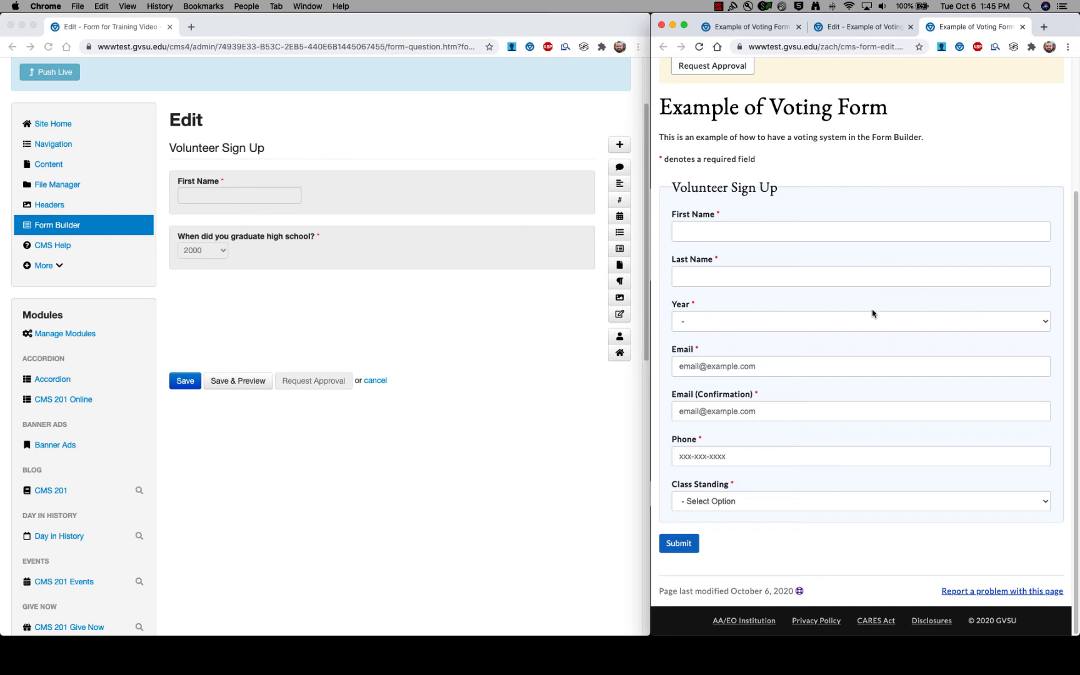
Pick 2009 in the preview's Year dropdown, which lists only 2000–2020.
left_click(1043, 321)
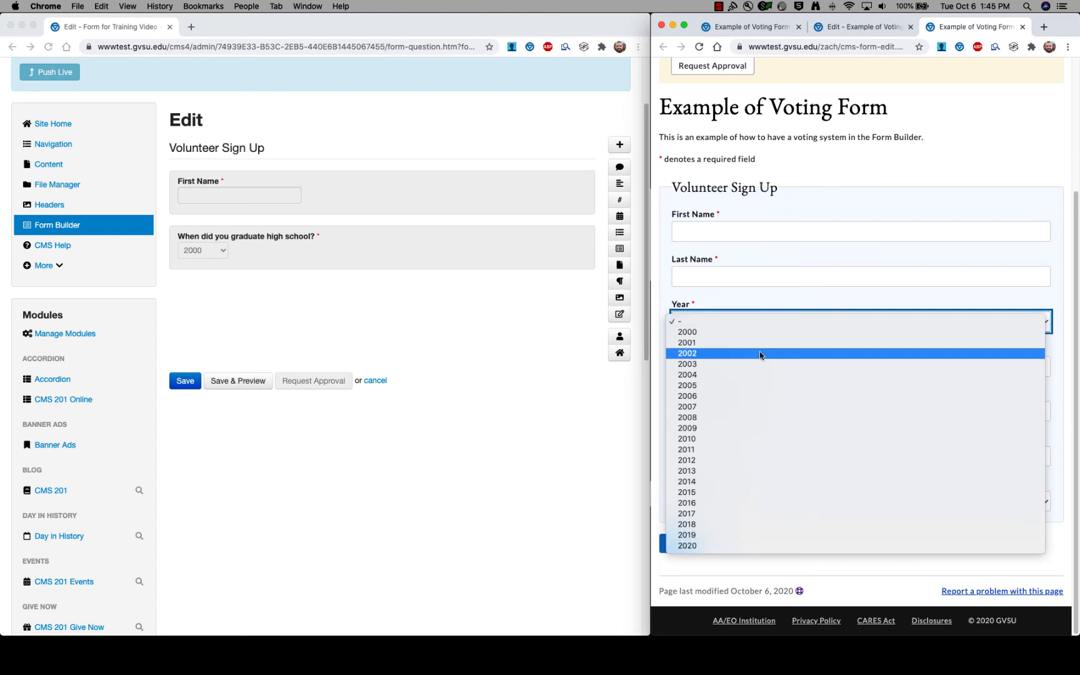
left_click(751, 428)
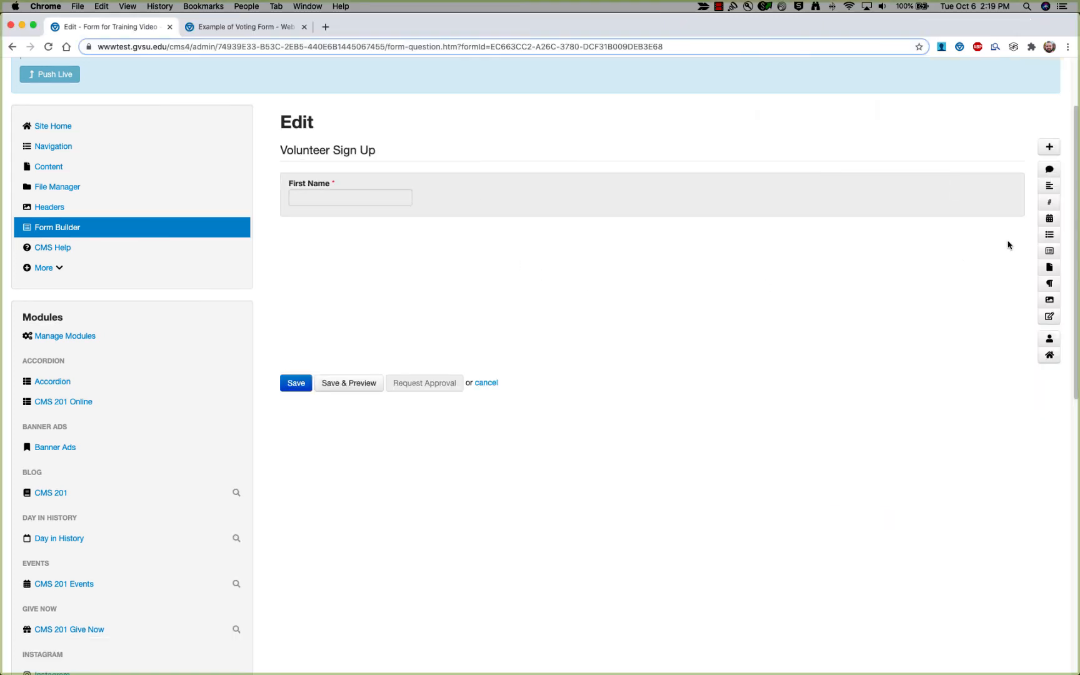
Add a Multiple Select question, review its Type options, then view the Example of Voting Form.
left_click(1048, 243)
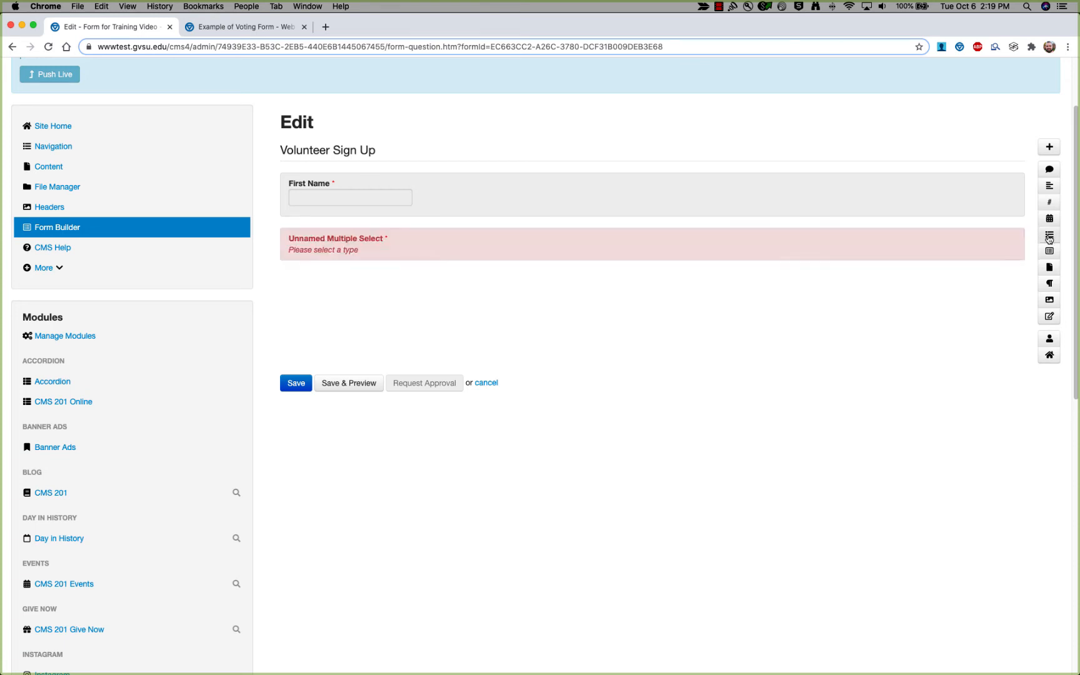
scroll(653, 249, "down", 2)
scroll(654, 248, "up", 1)
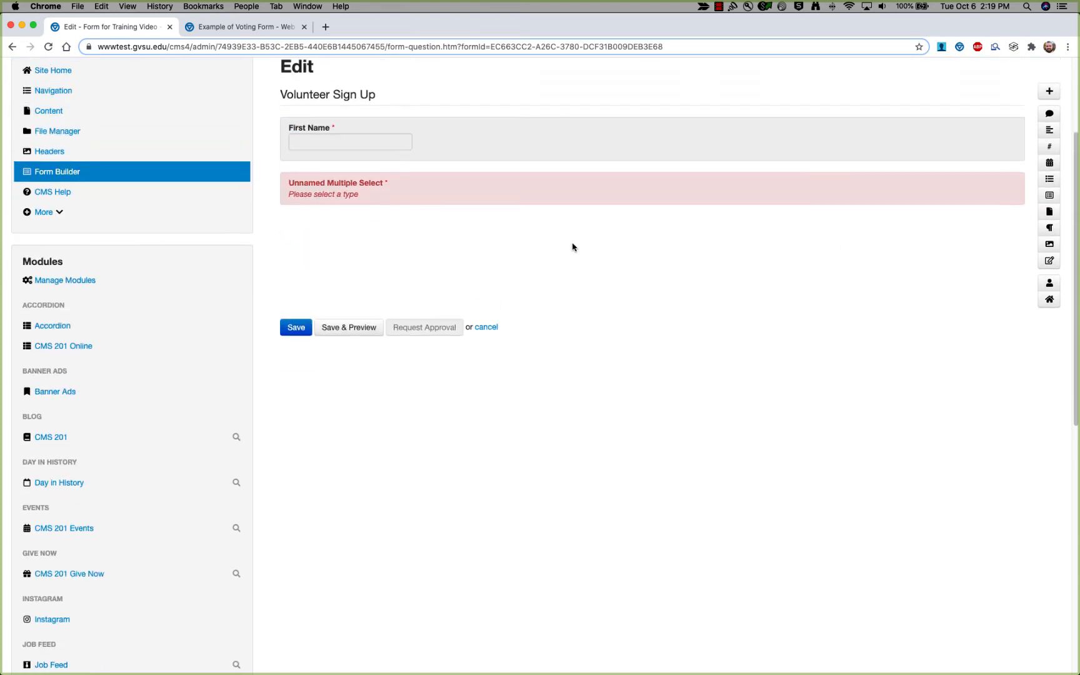
left_click(367, 190)
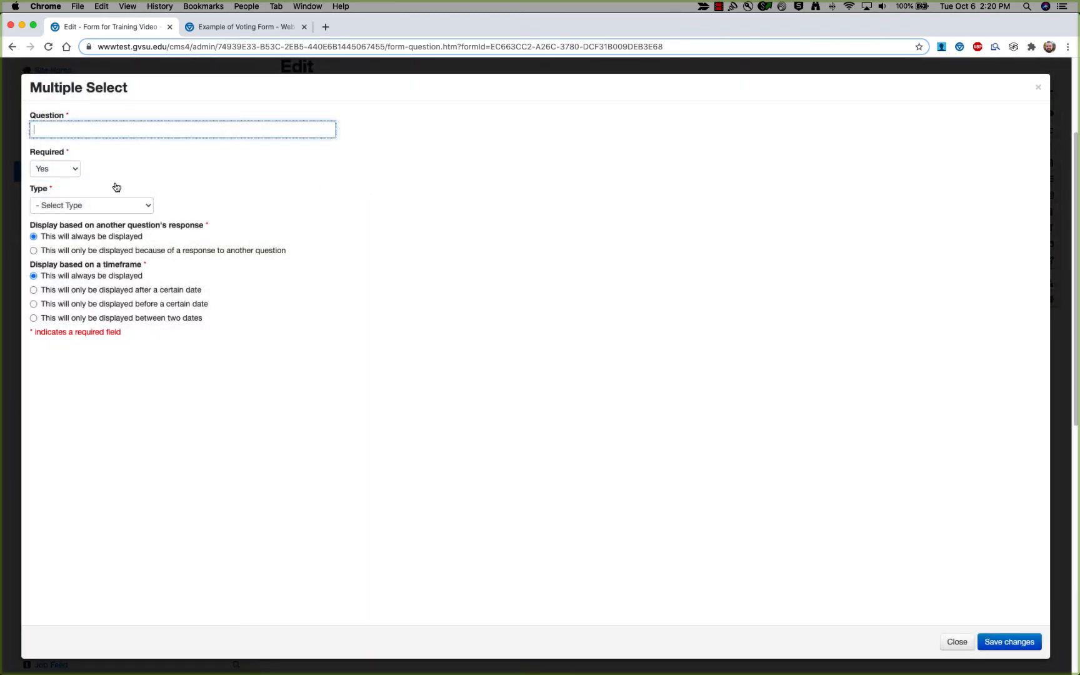
left_click(150, 211)
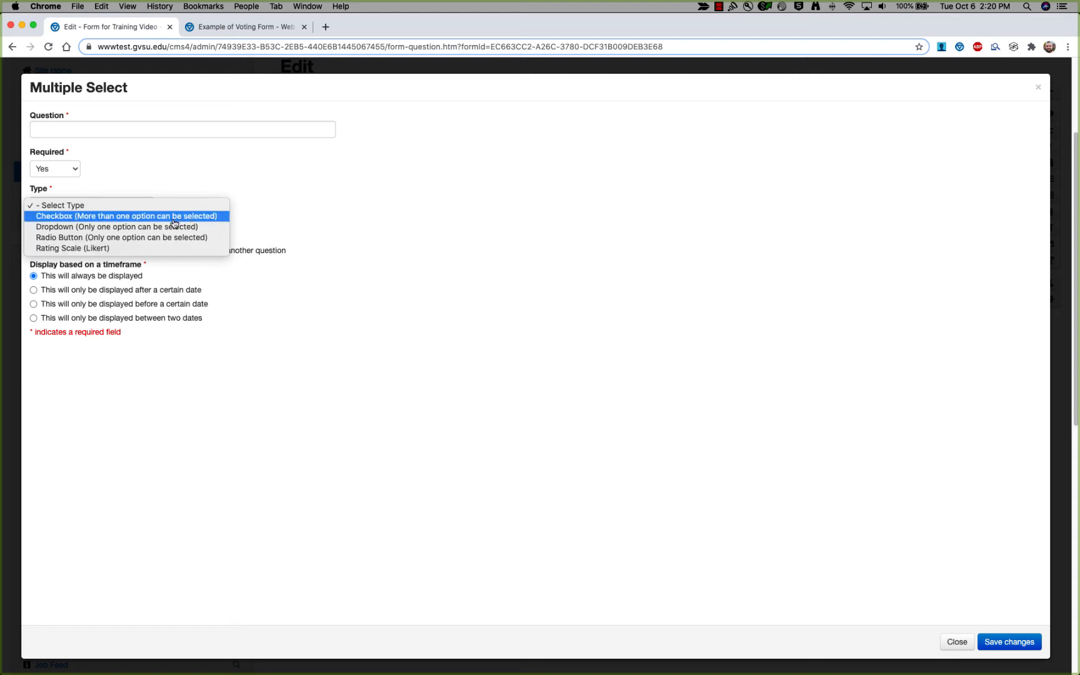
left_click(265, 252)
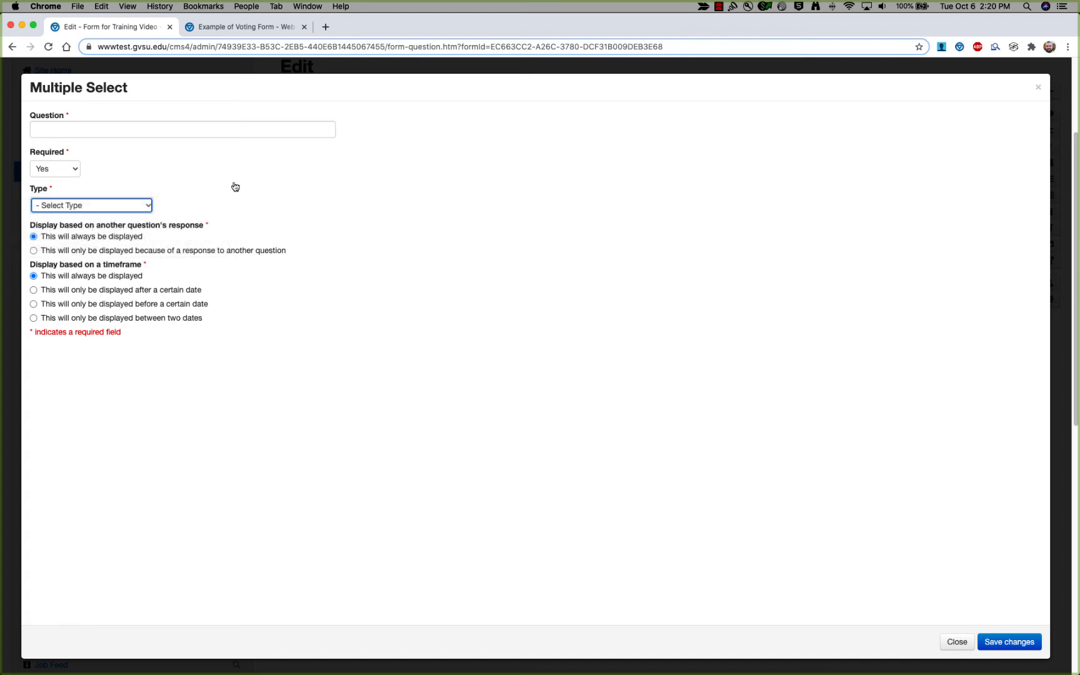
left_click(236, 27)
scroll(144, 214, "down", 5)
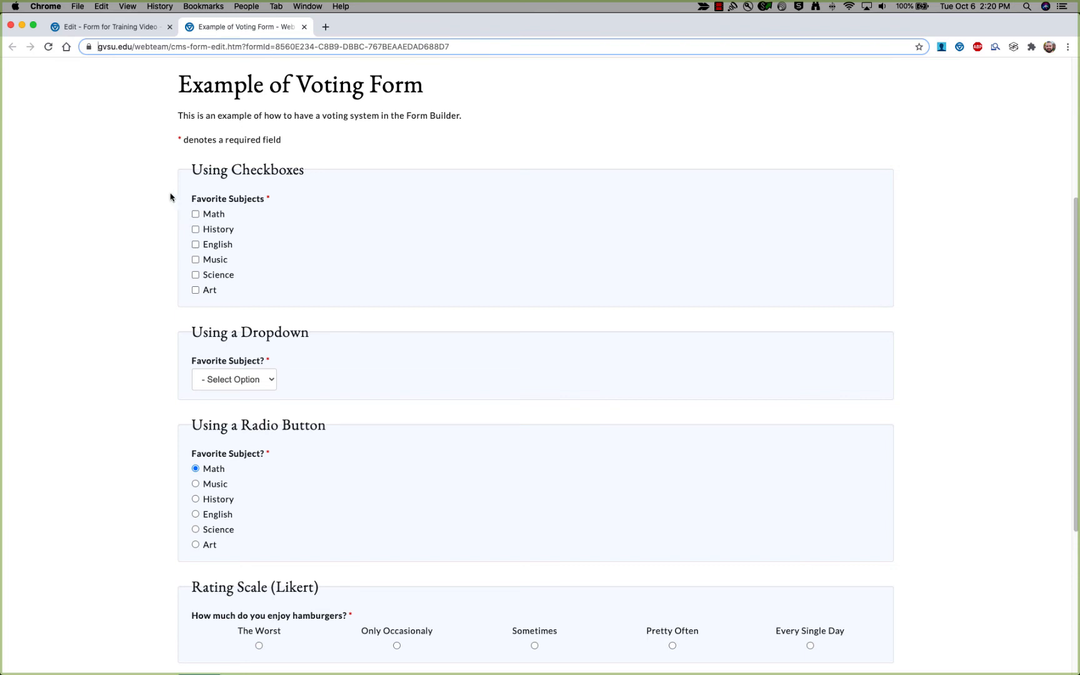
Tick Math, English, Music and Art in the example's checkbox question.
left_click(212, 217)
left_click(216, 248)
left_click(214, 263)
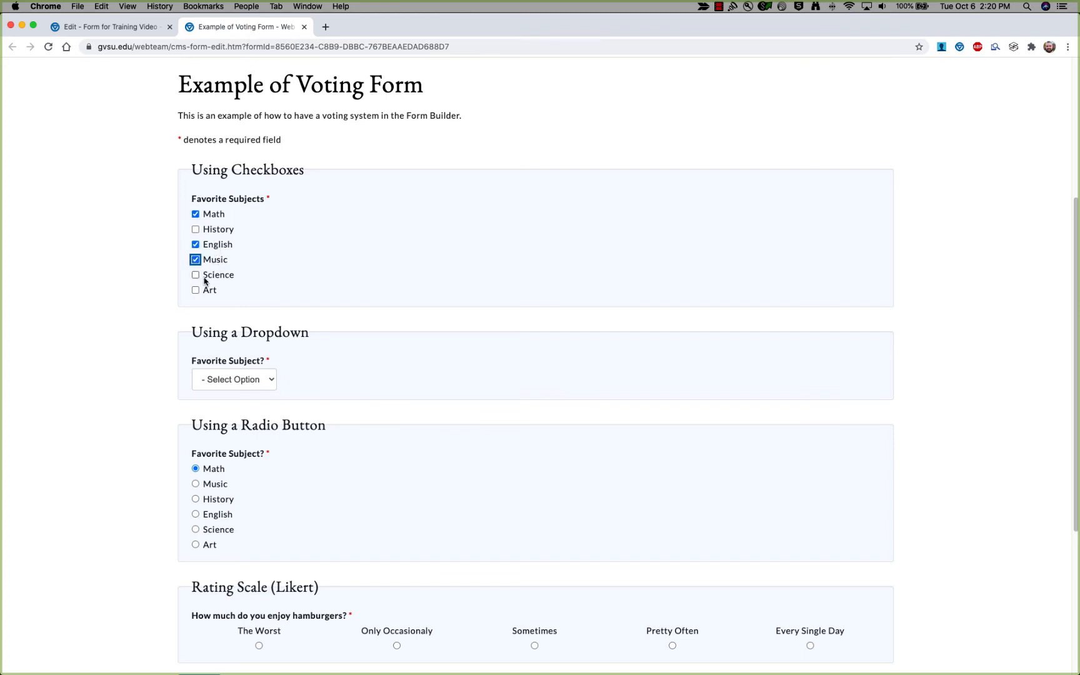
left_click(206, 291)
scroll(180, 231, "down", 5)
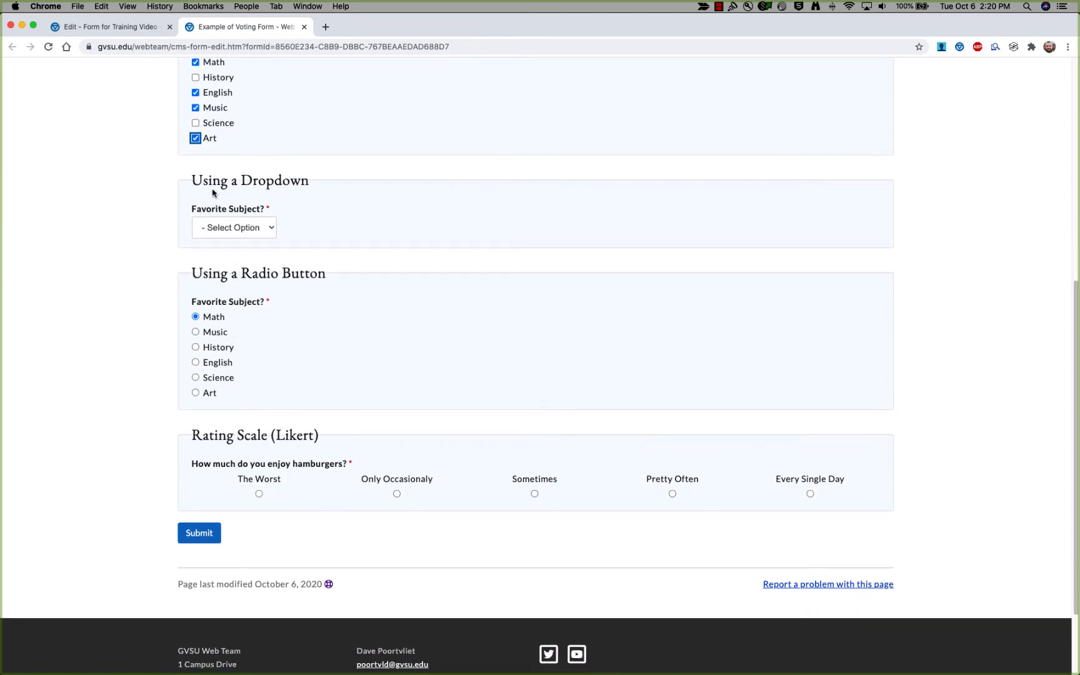
Choose Music in both the dropdown and the radio-button Favorite Subject questions.
left_click(272, 231)
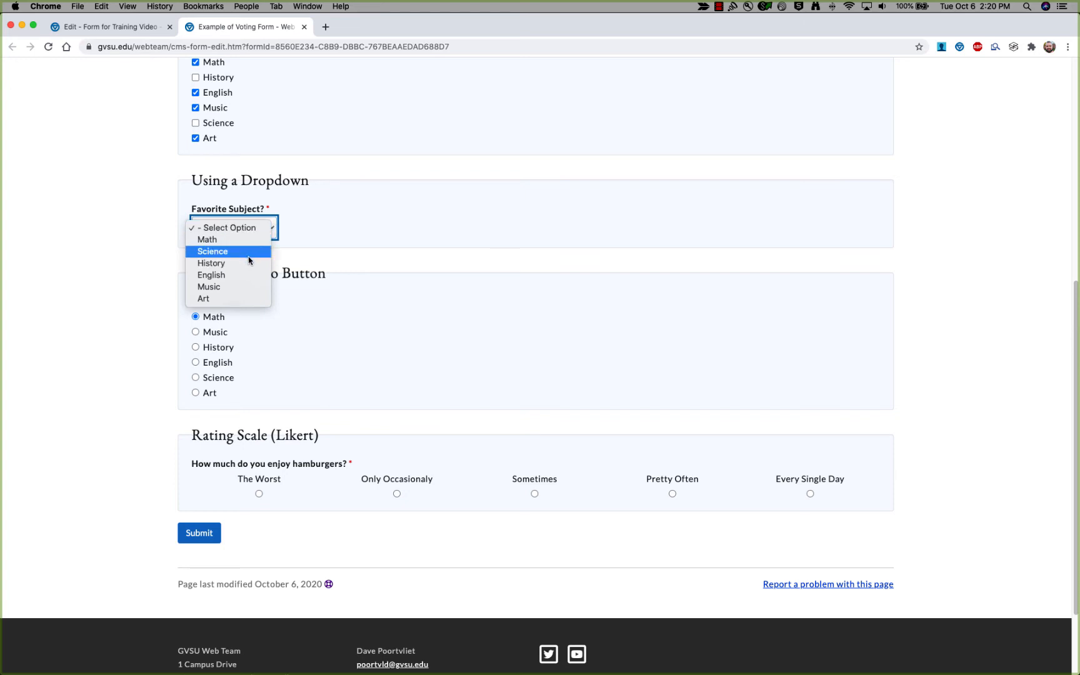
left_click(205, 285)
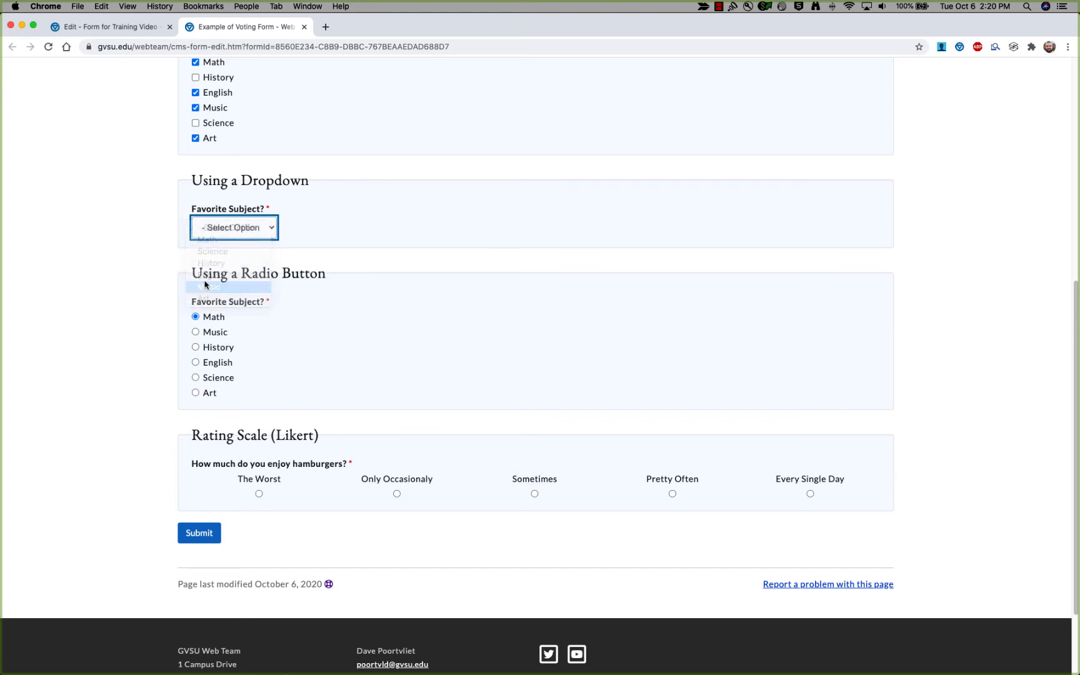
scroll(179, 251, "down", 3)
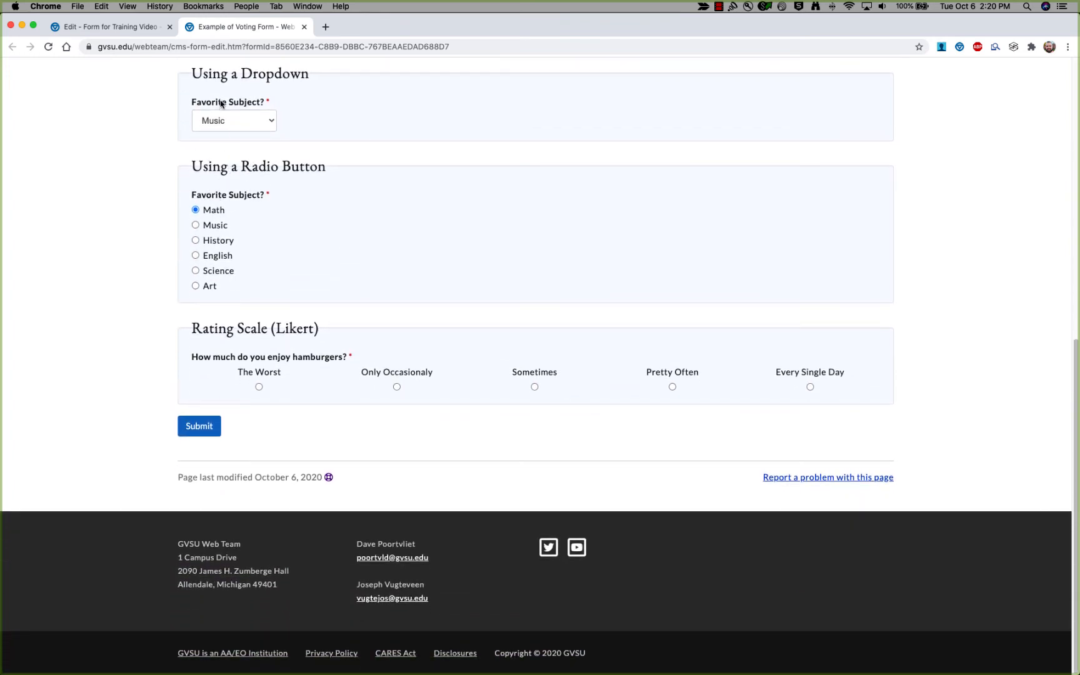
left_click(216, 226)
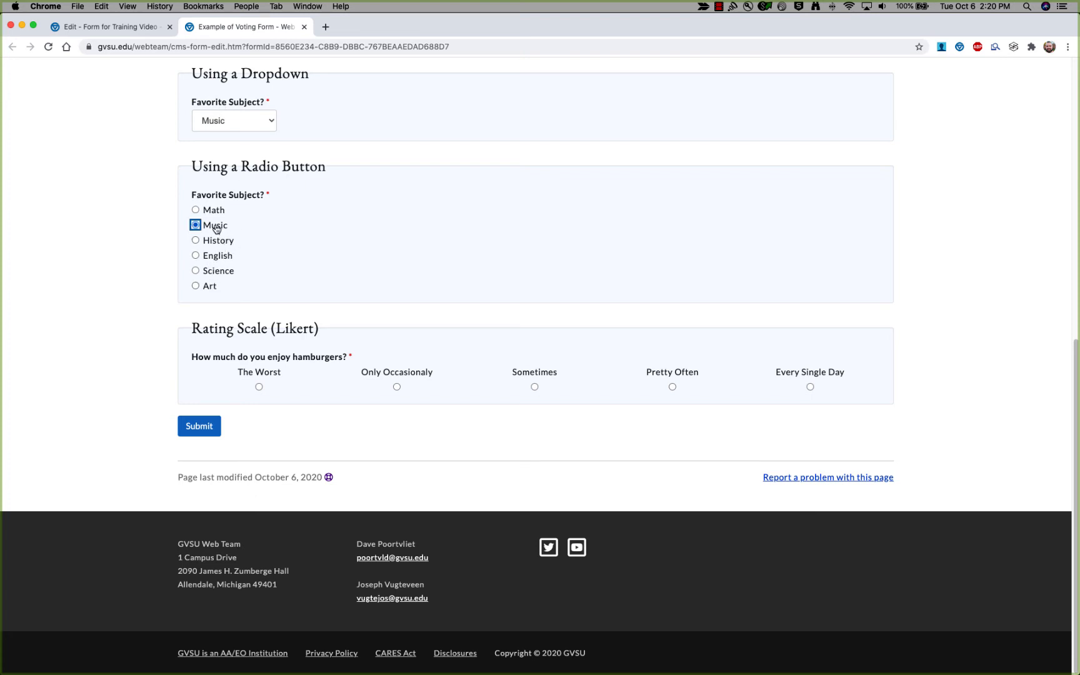
left_click(175, 233)
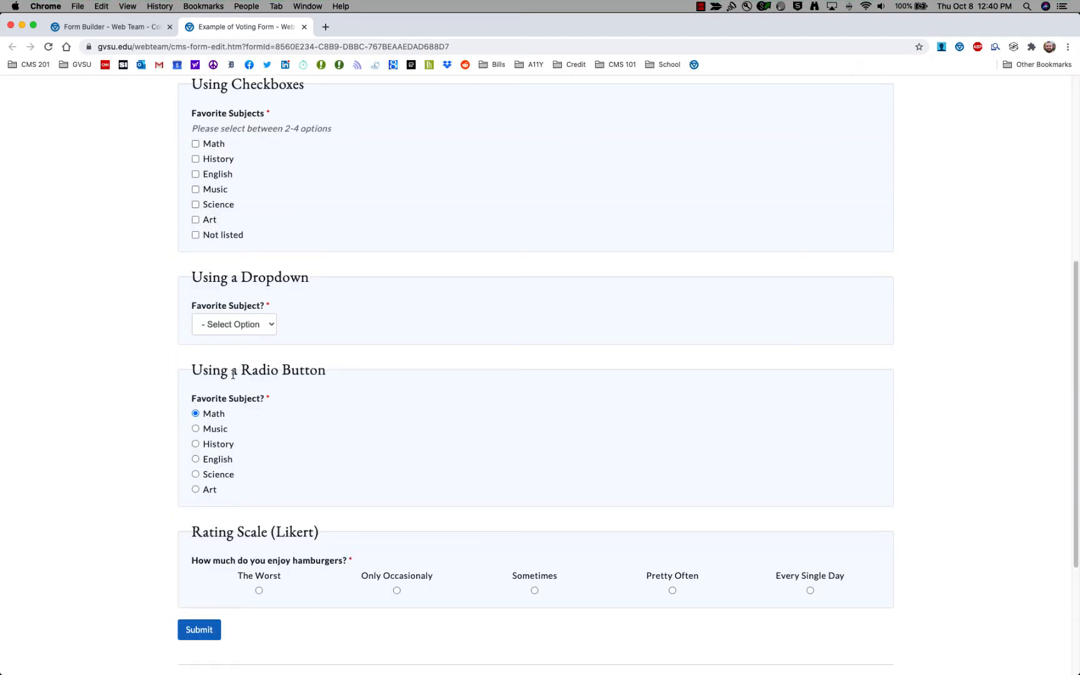
scroll(233, 373, "down", 2)
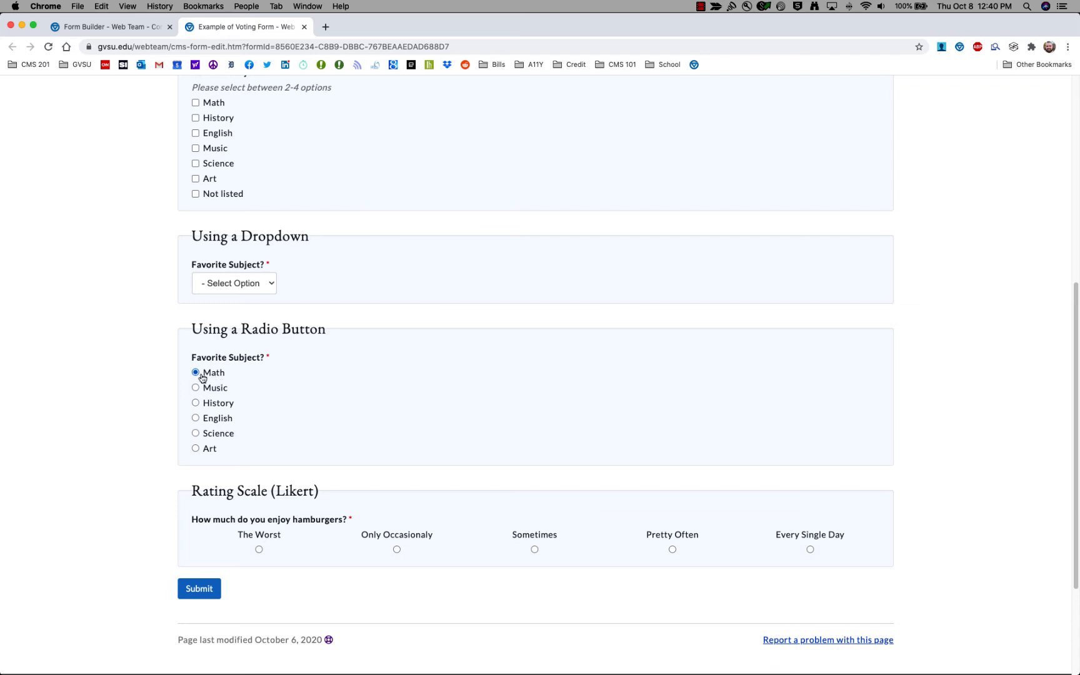
Scroll through the dropdown, radio-button and Likert sections down to the Submit button.
scroll(202, 378, "up", 5)
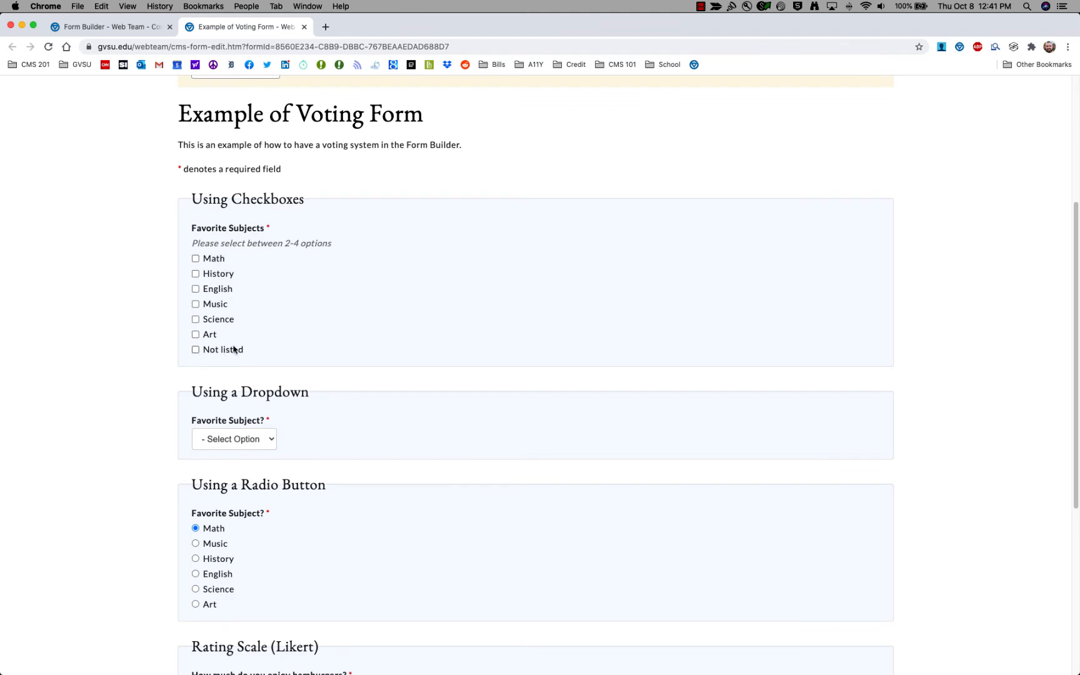
scroll(235, 331, "down", 2)
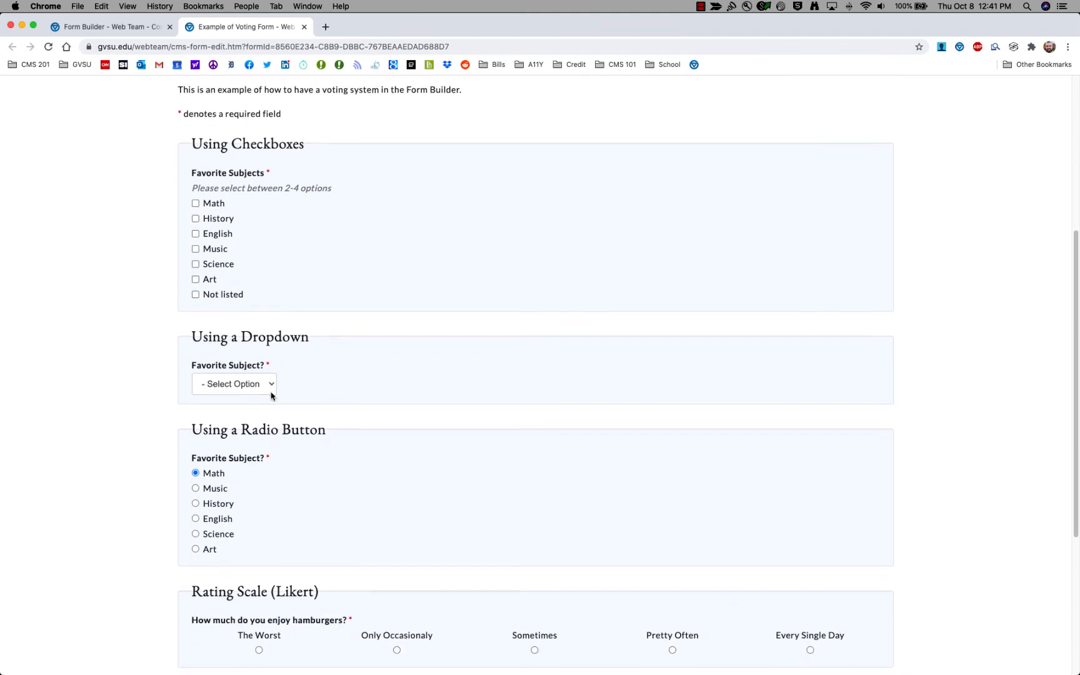
scroll(273, 386, "down", 5)
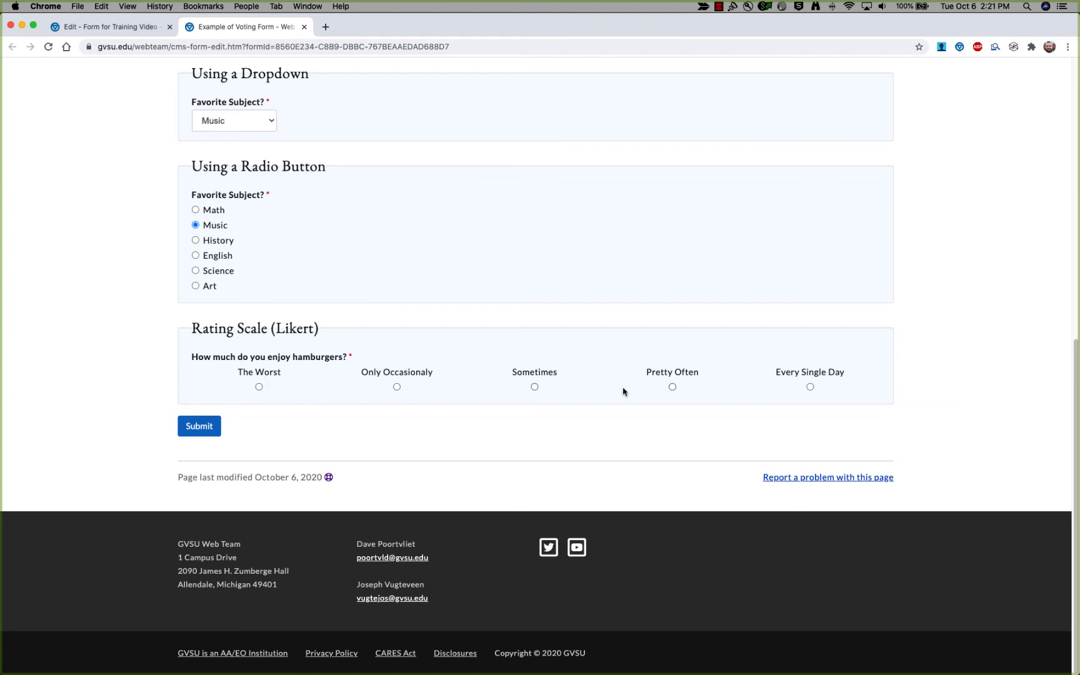
Try several hamburger rating answers, then start typing 'Fav' as the new question text.
left_click(811, 385)
left_click(396, 387)
left_click(534, 387)
left_click(673, 387)
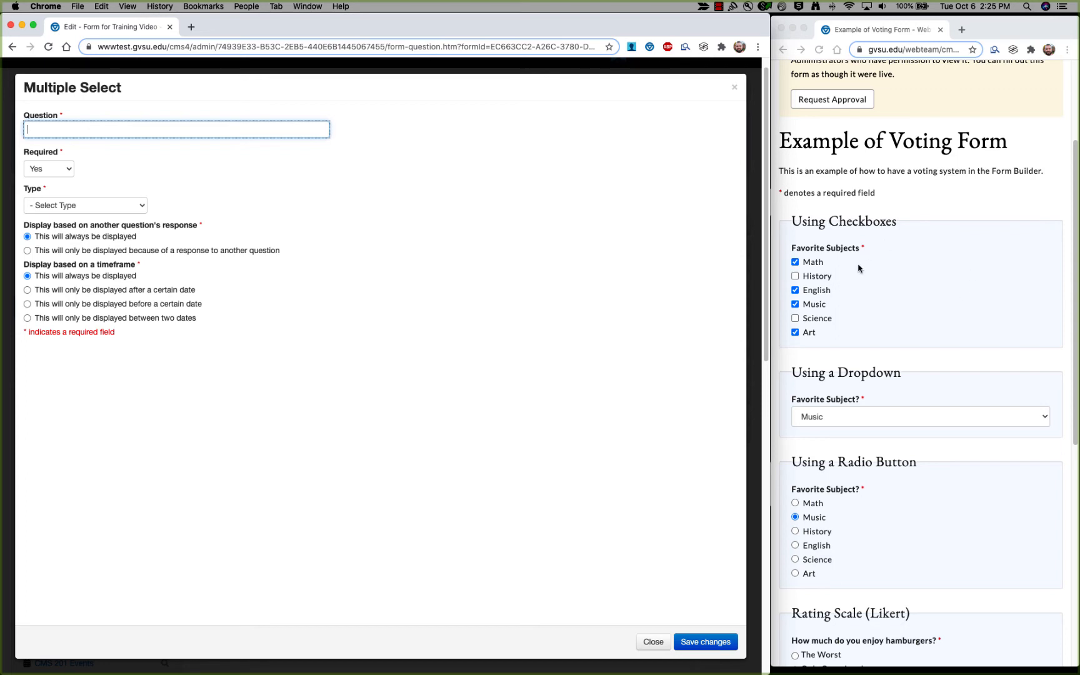
left_click(125, 131)
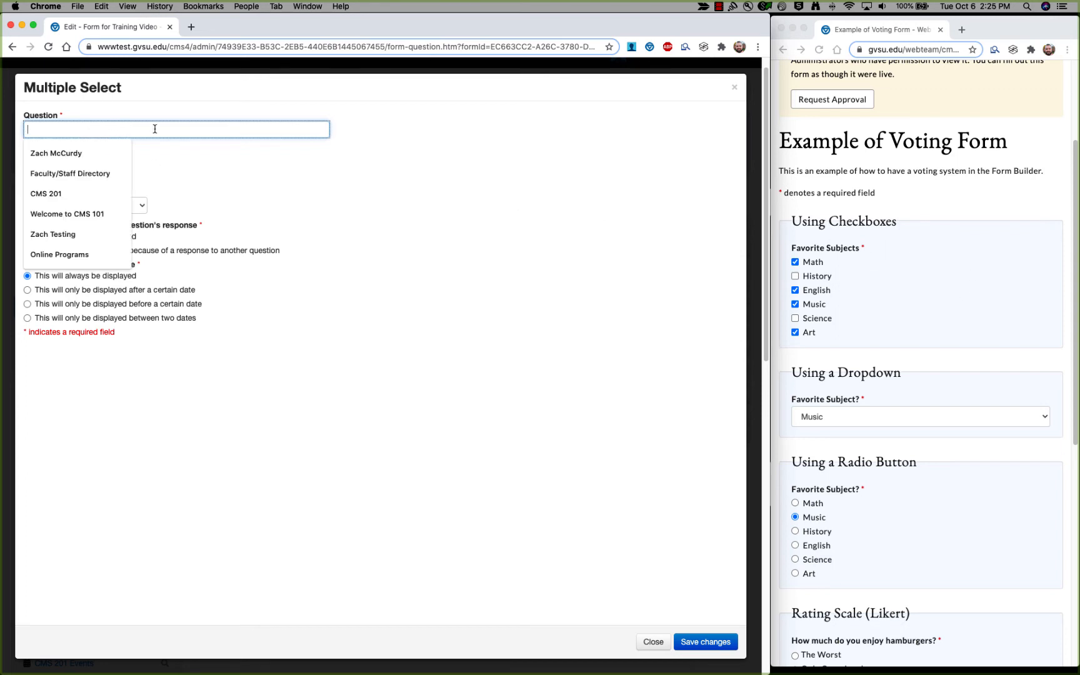
type("Favorite Subjects")
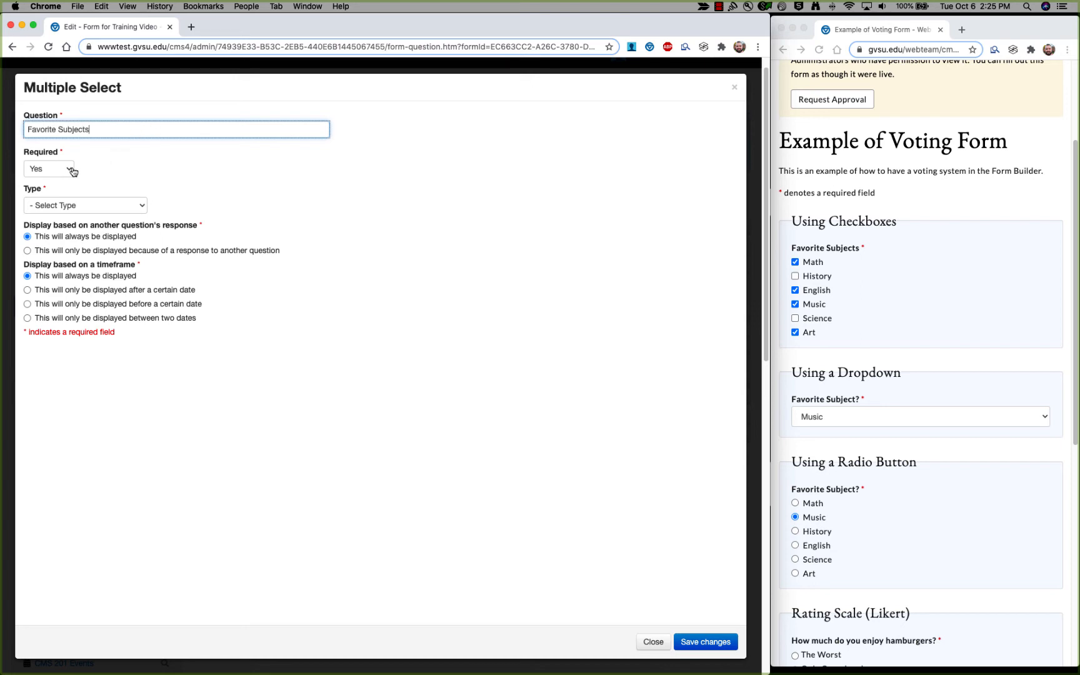
Set the question type to Checkbox and enter Math and History as the first options.
left_click(140, 204)
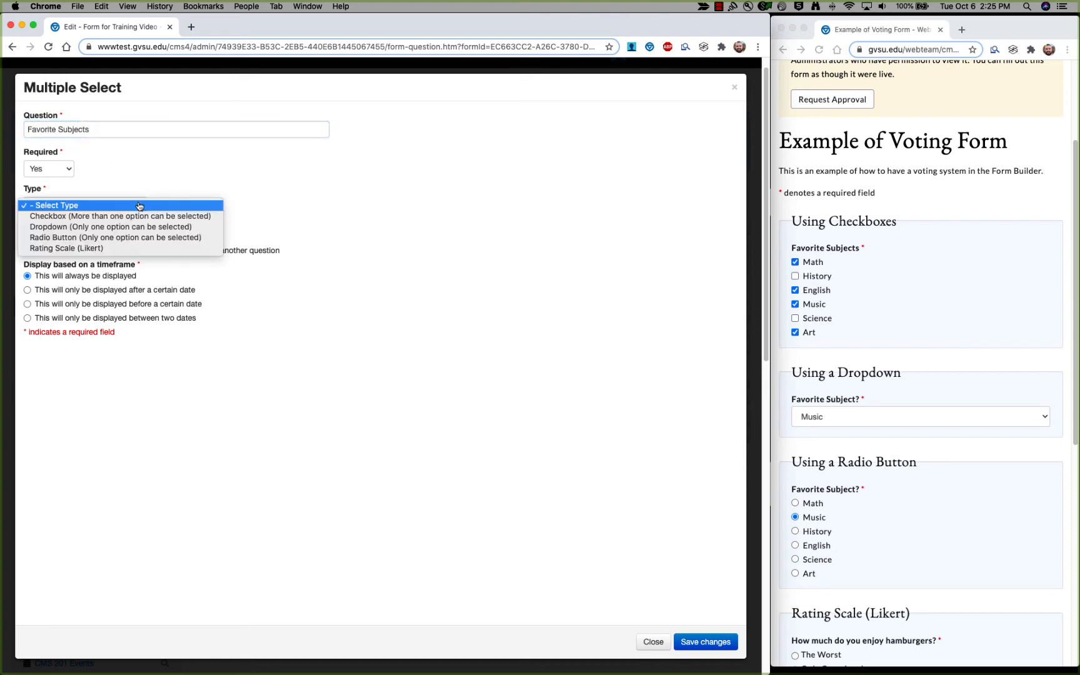
left_click(87, 218)
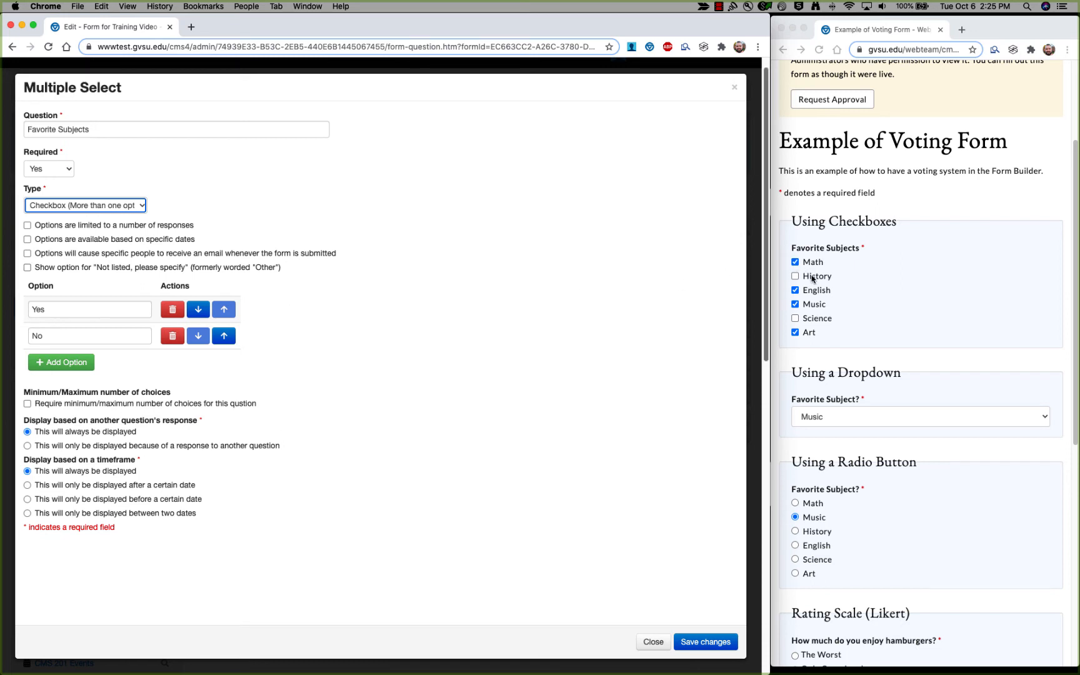
double_click(90, 314)
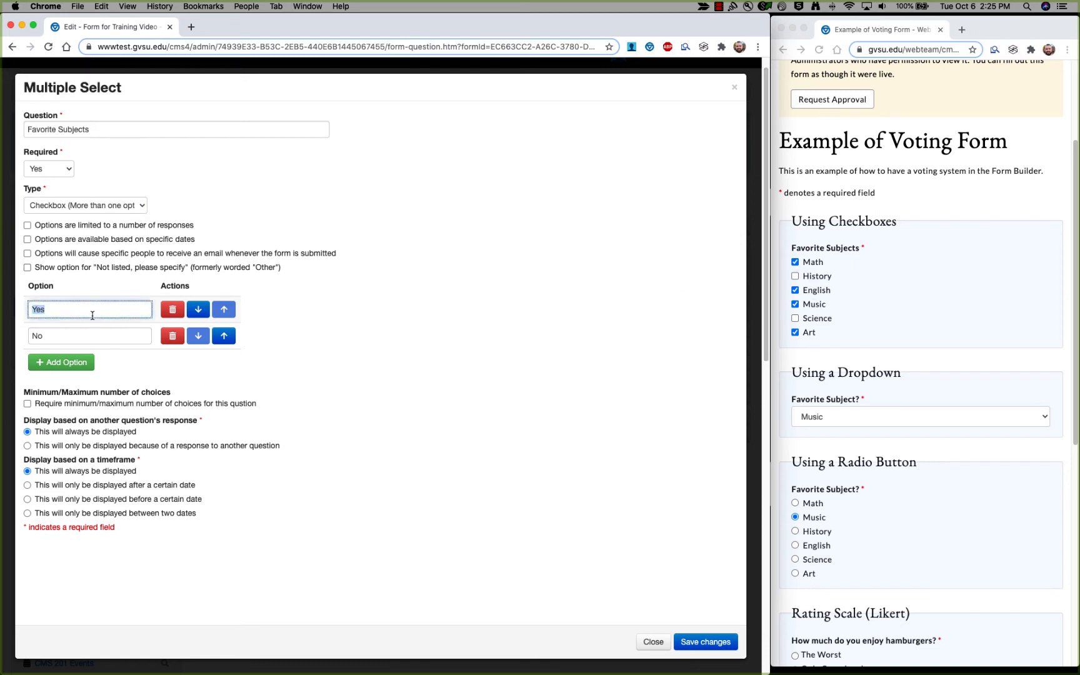
type("Math")
key("Tab")
type("History")
Add option rows for English, Music, Science and Art.
left_click(67, 363)
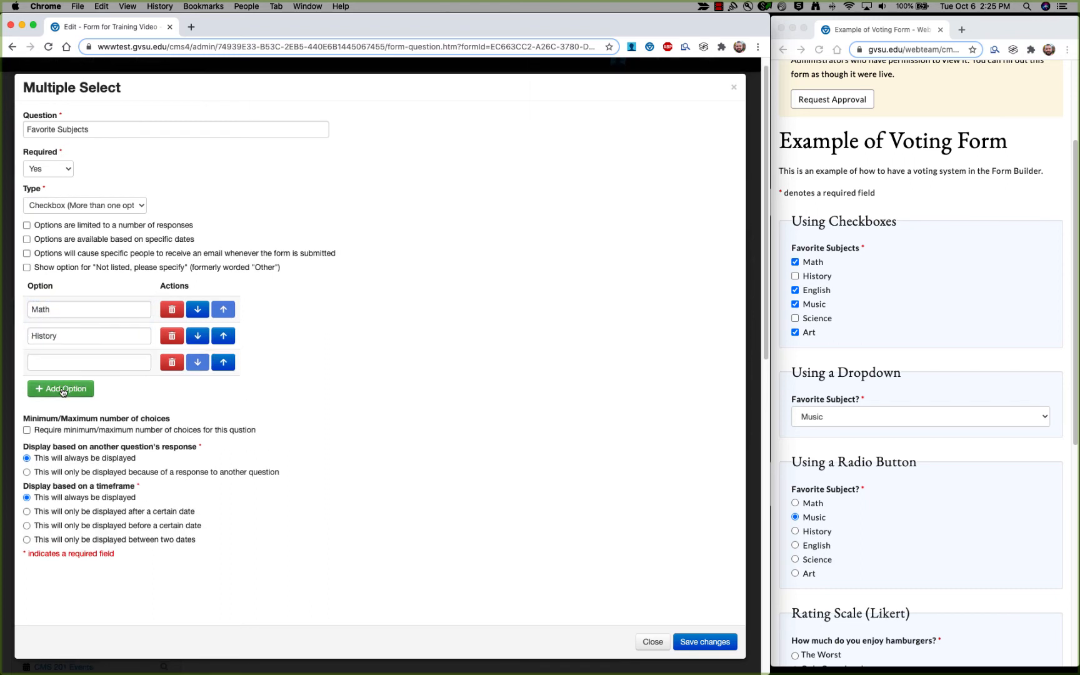
left_click(67, 389)
left_click(61, 415)
left_click(70, 361)
type("EnglishMusic")
key("Tab")
type("Science")
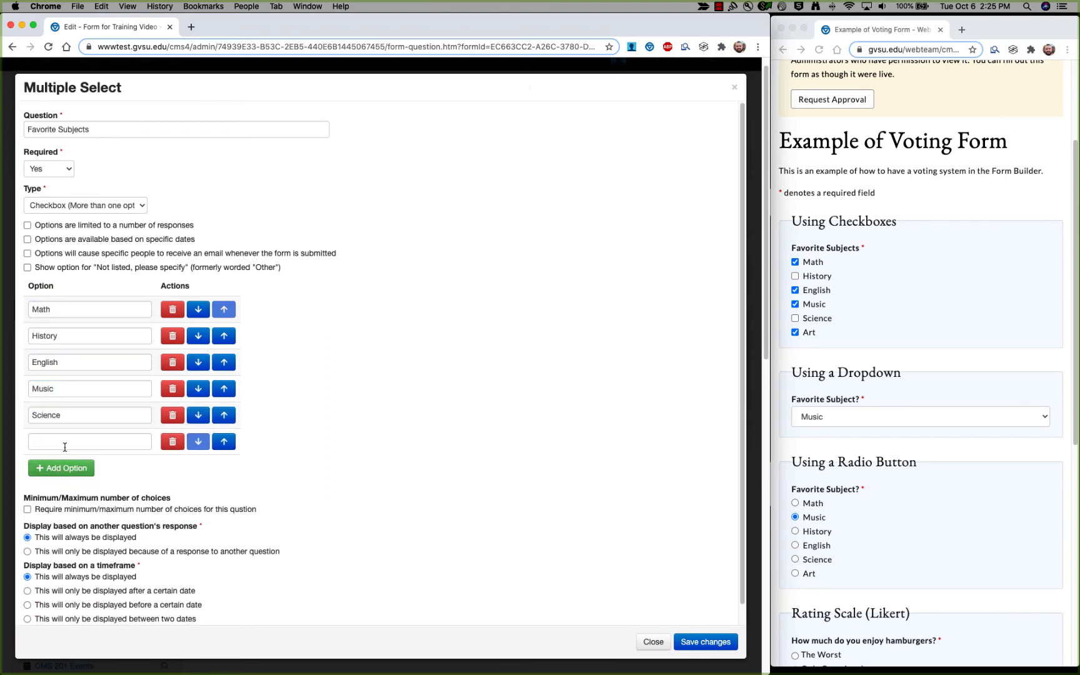
key("Tab")
type("Art")
Delete the Art option and re-add it as the last option.
left_click(172, 442)
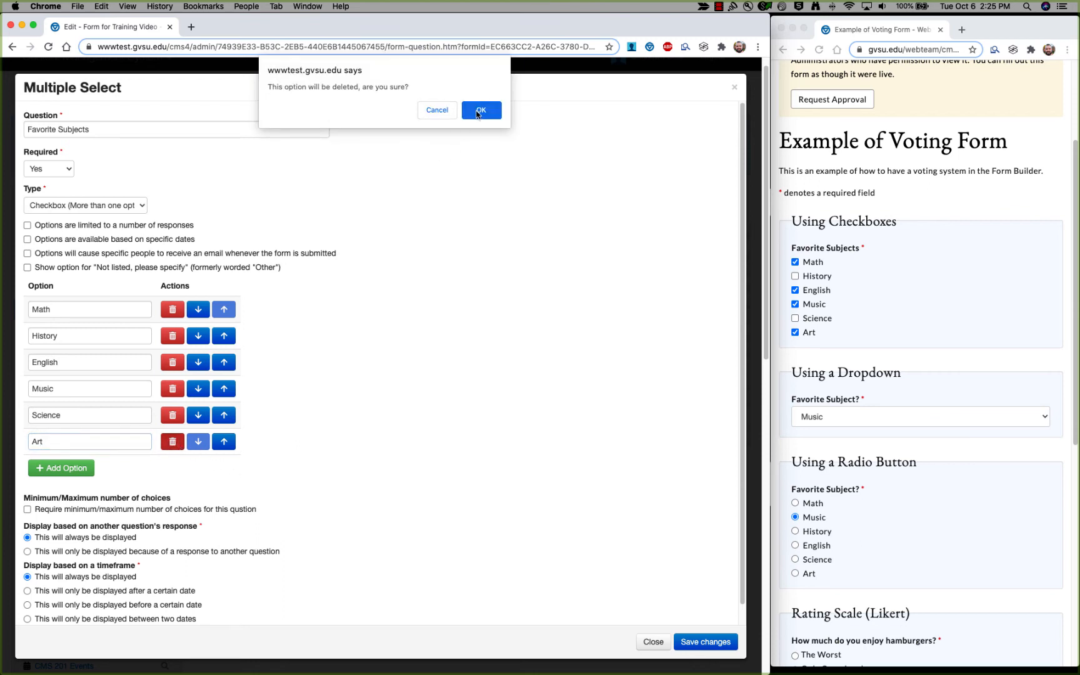
left_click(478, 111)
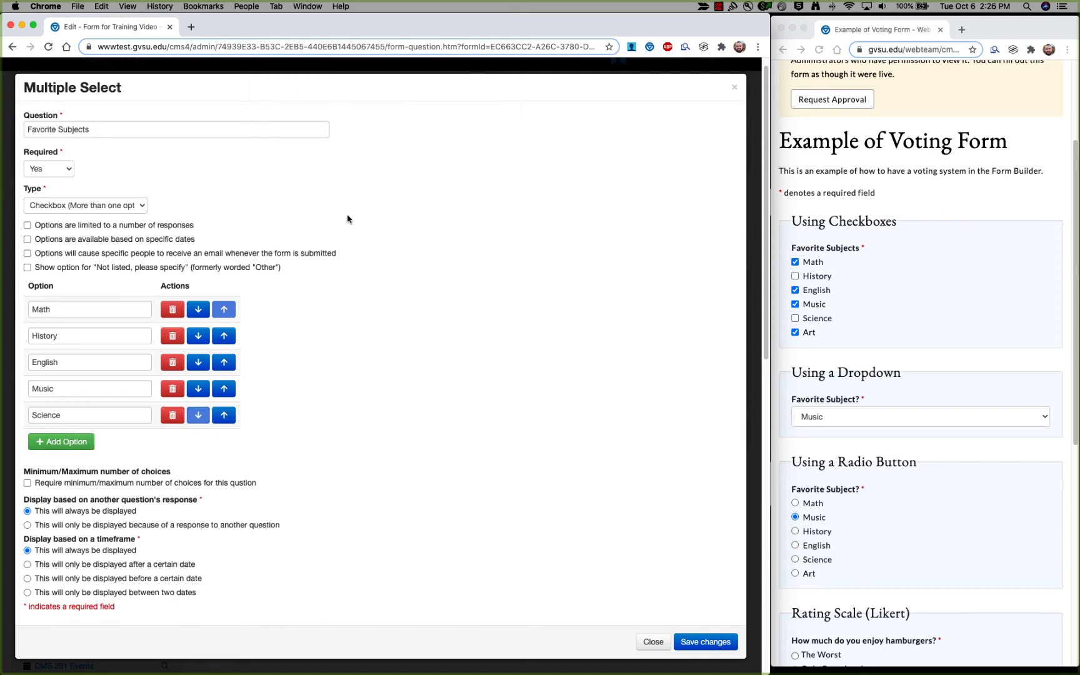
left_click(86, 444)
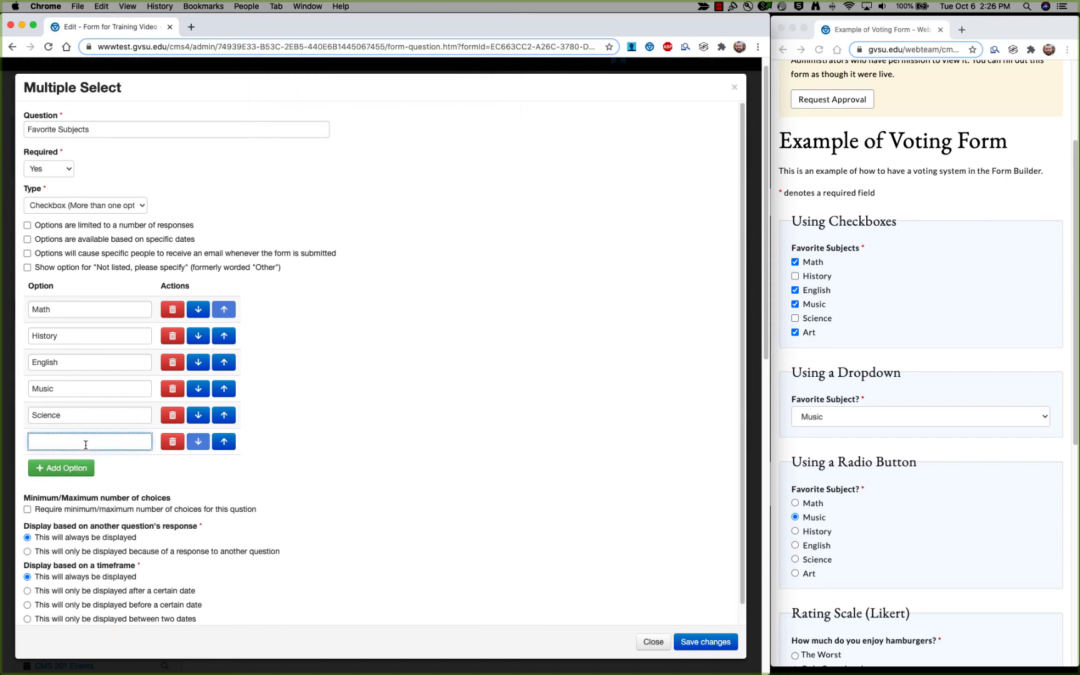
left_click(235, 471)
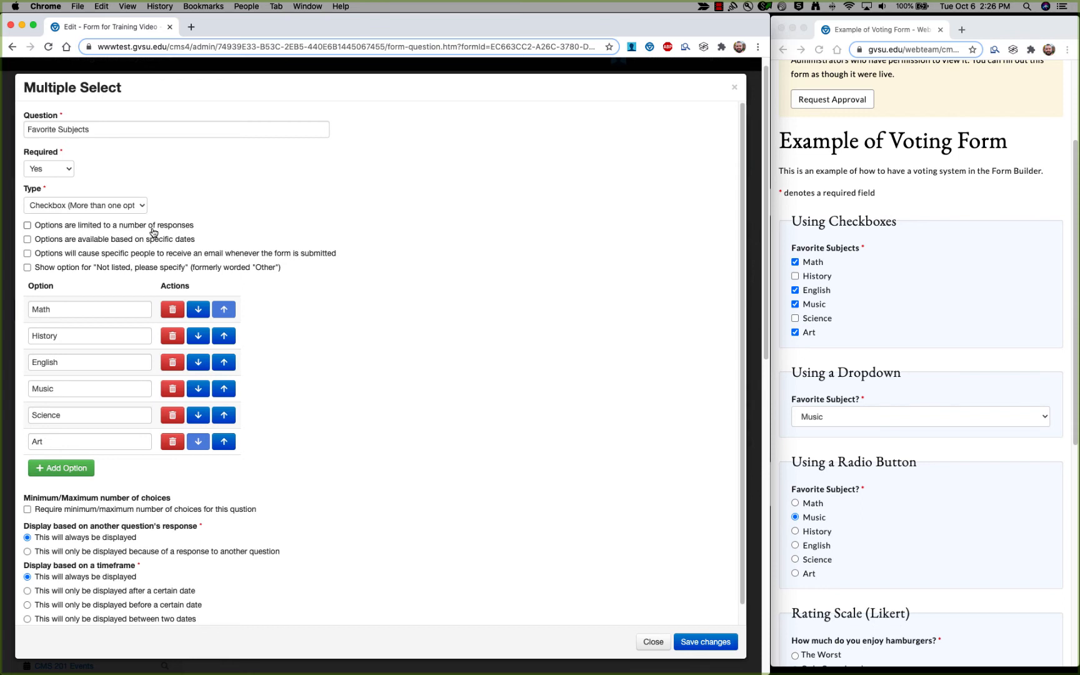
Enable response limits and cap Math, History, English, Music, Science and Art at 10 each.
left_click(90, 229)
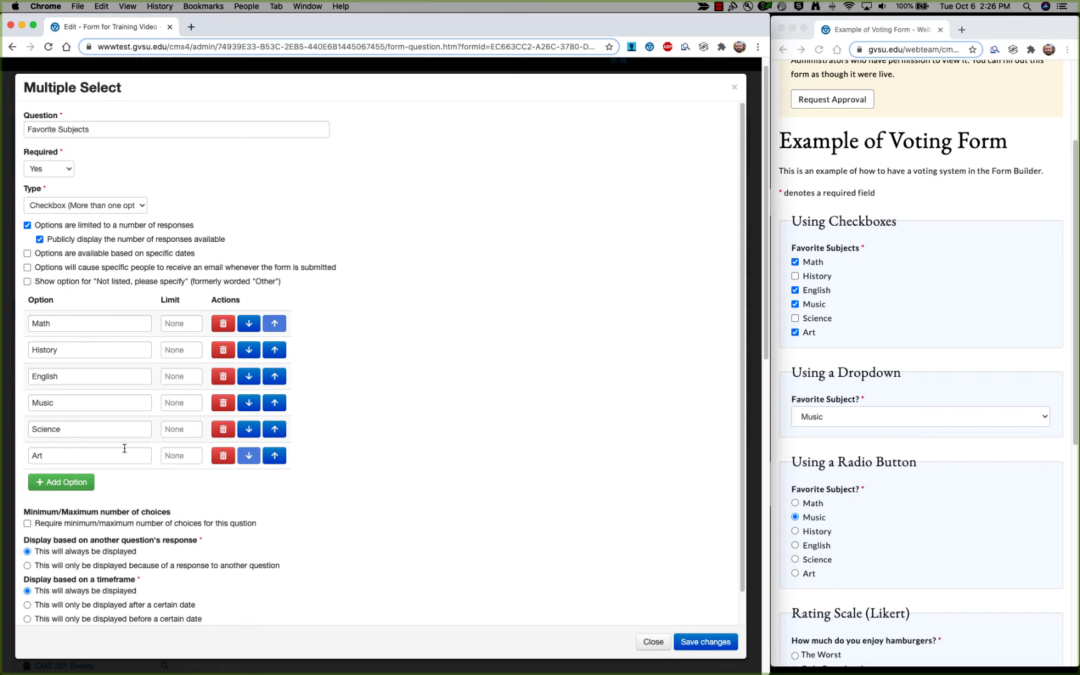
left_click(186, 330)
type("10")
left_click(188, 345)
type("1")
left_click(180, 376)
type("1")
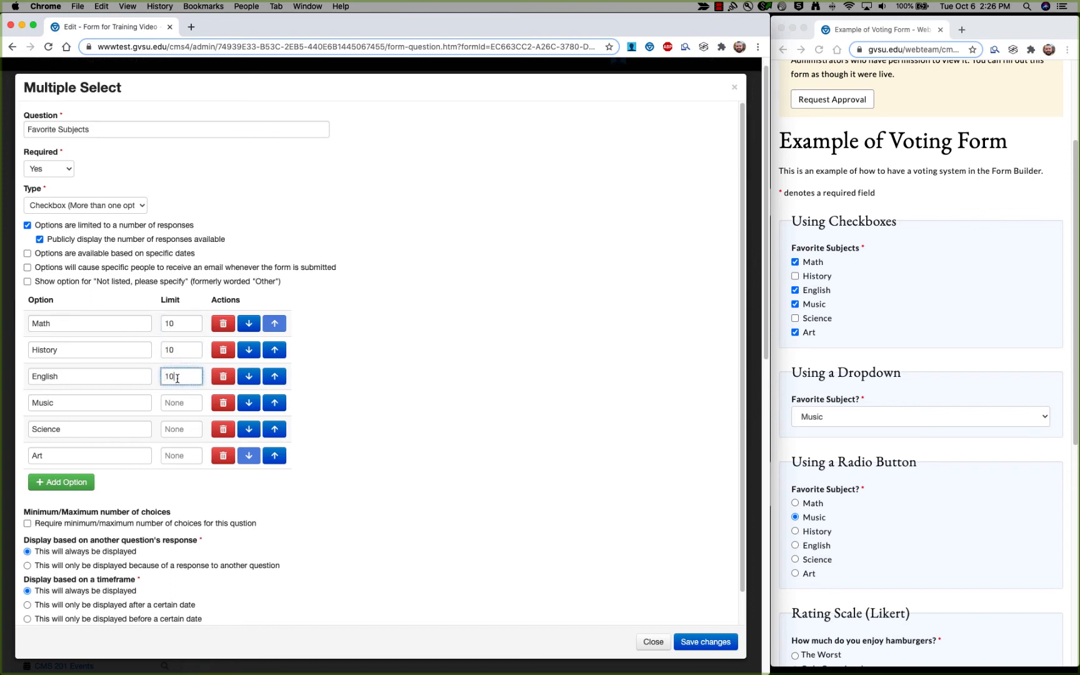
left_click(179, 402)
type("10")
left_click(179, 429)
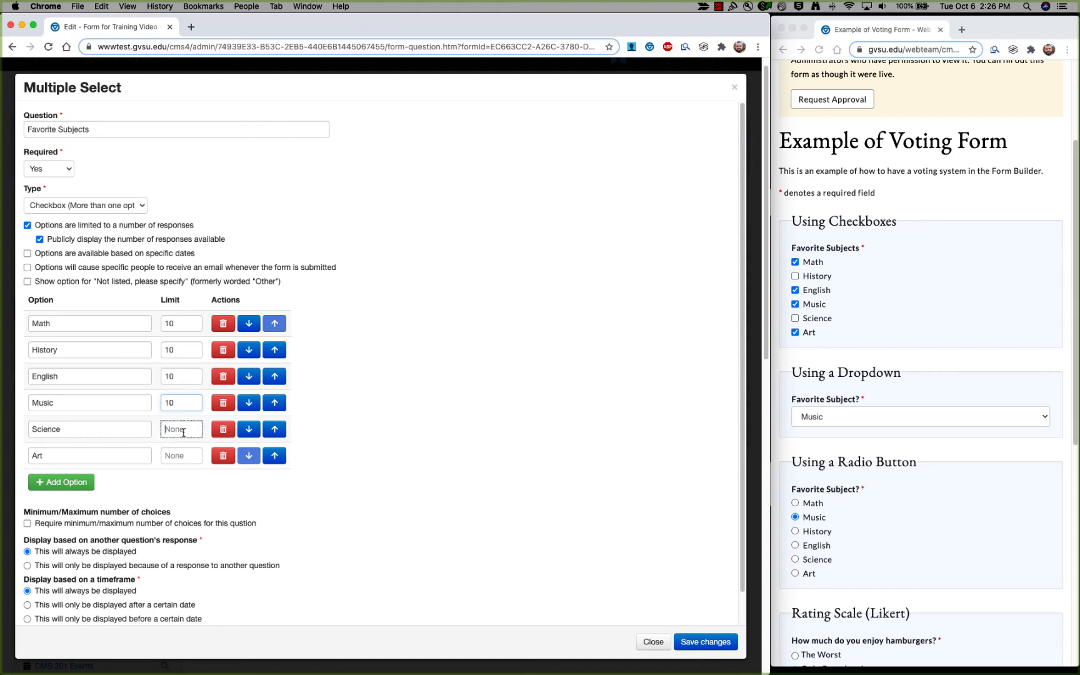
type("10")
left_click(190, 455)
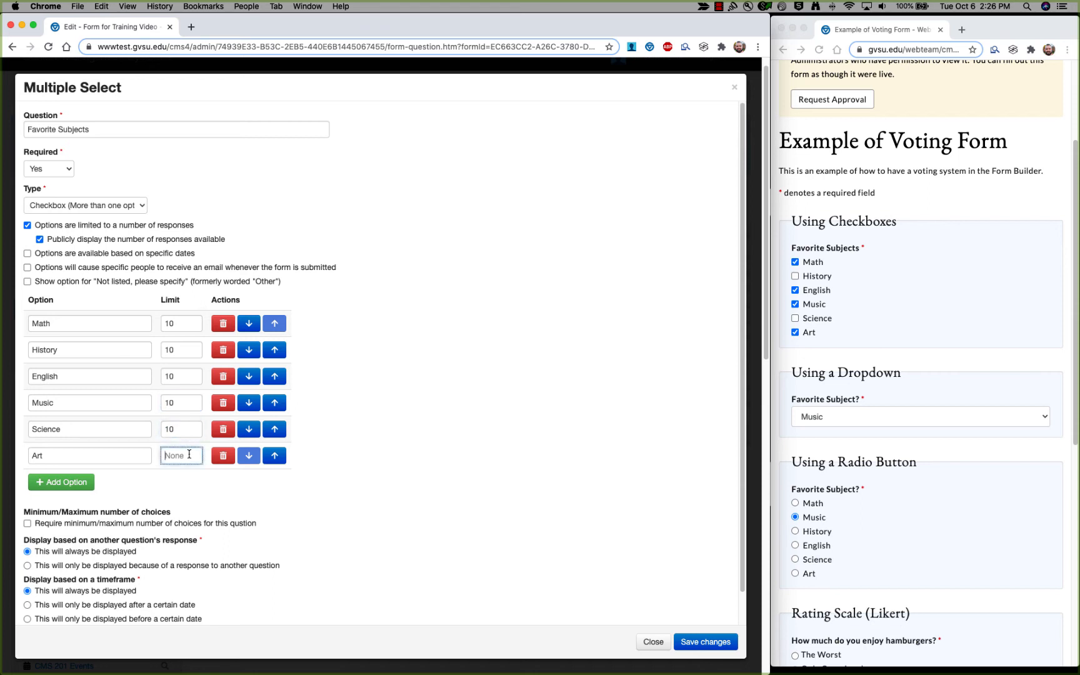
type("10")
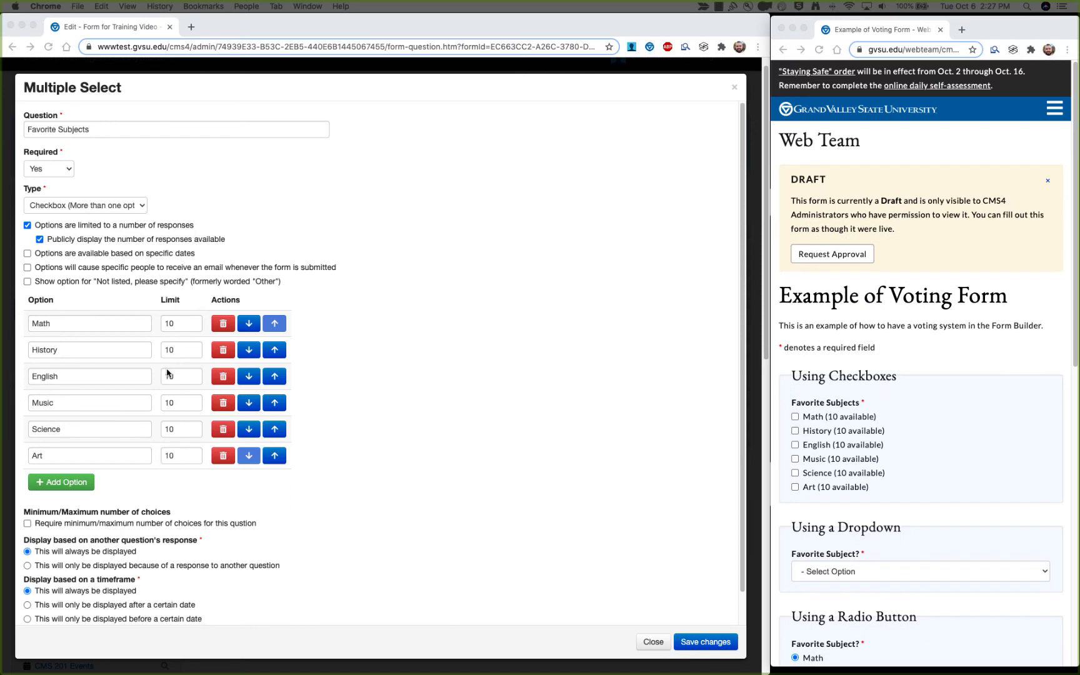
Check the preview shows each option with 10 available, then return to the editor.
left_click(910, 352)
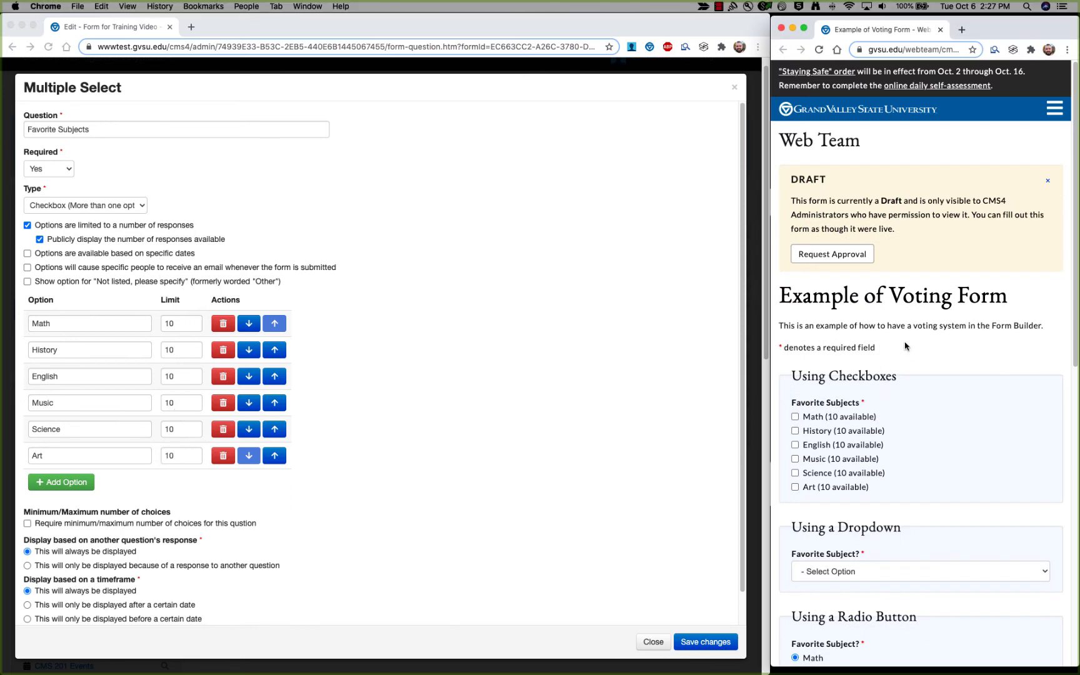
scroll(907, 345, "down", 2)
scroll(907, 346, "down", 2)
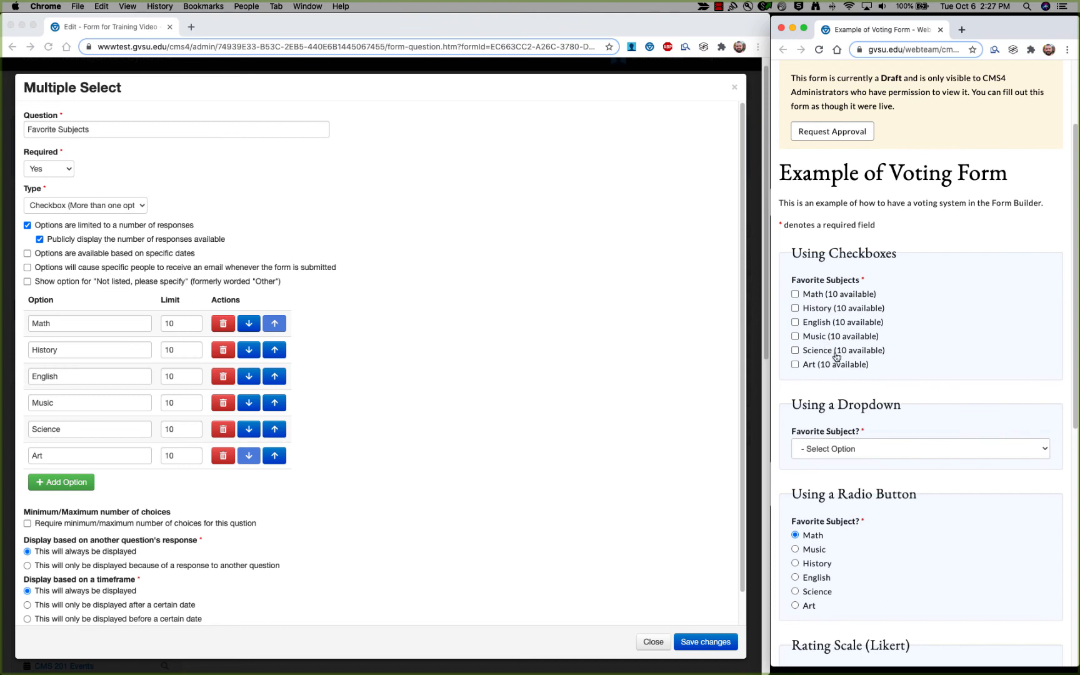
left_click(301, 216)
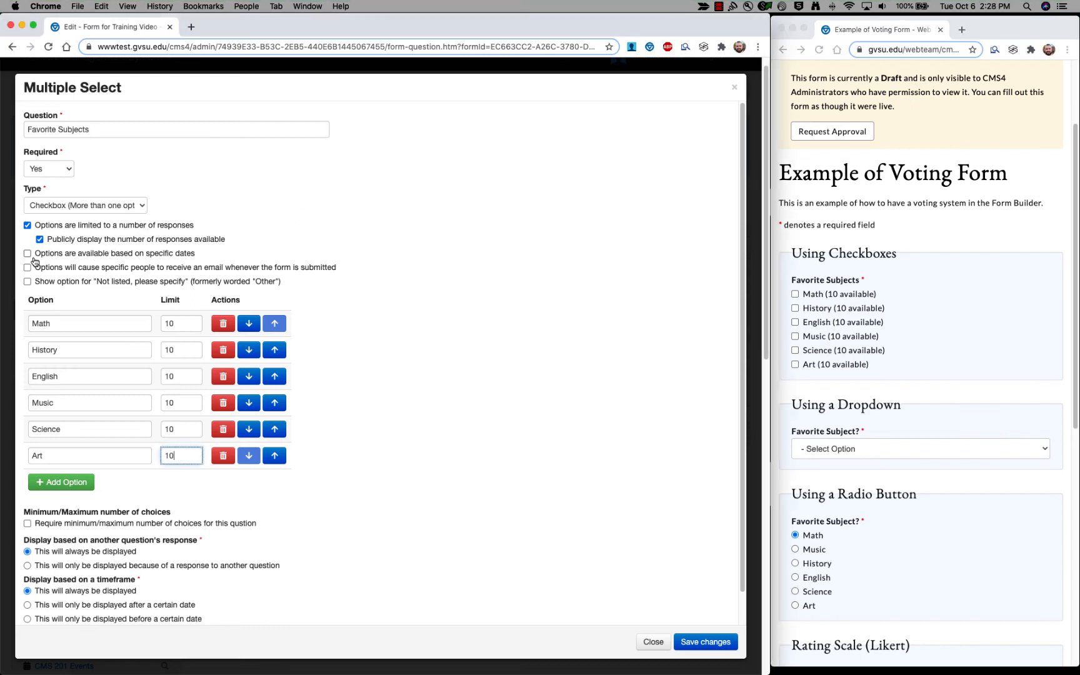
Turn on date-based availability and give Math a start date on the 10th.
left_click(122, 258)
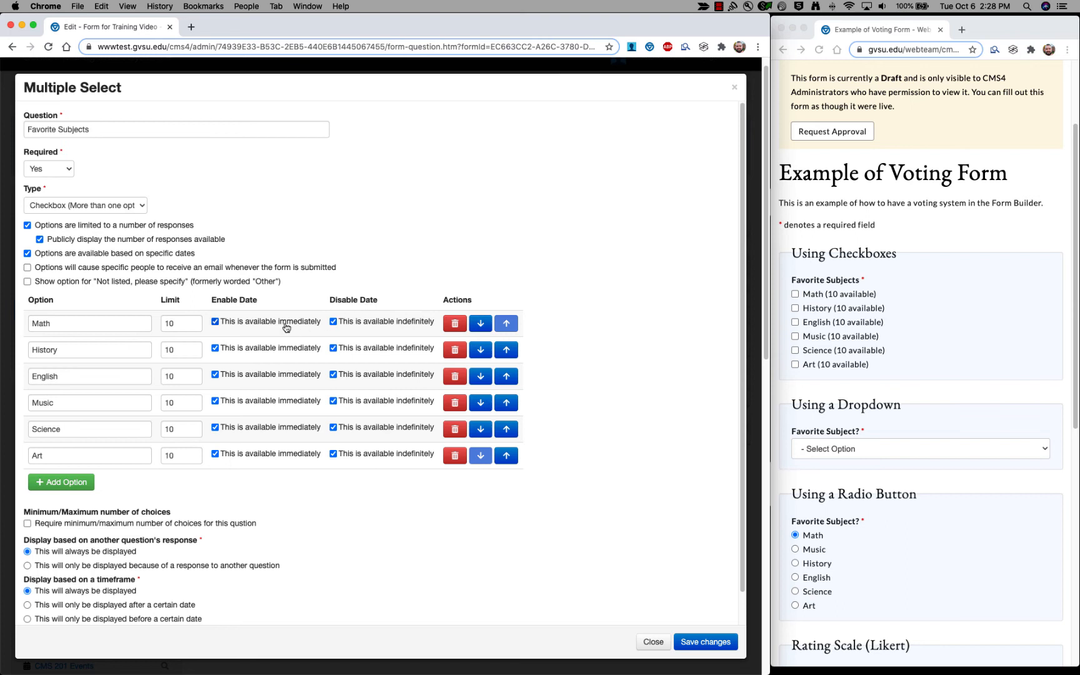
left_click(215, 321)
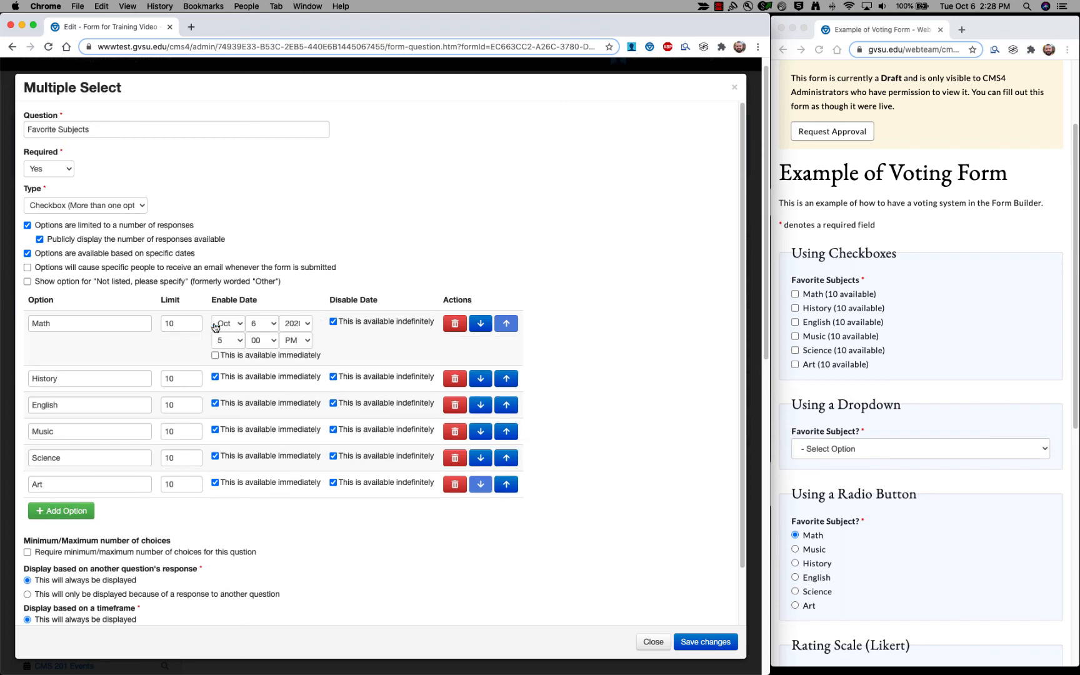
left_click(269, 326)
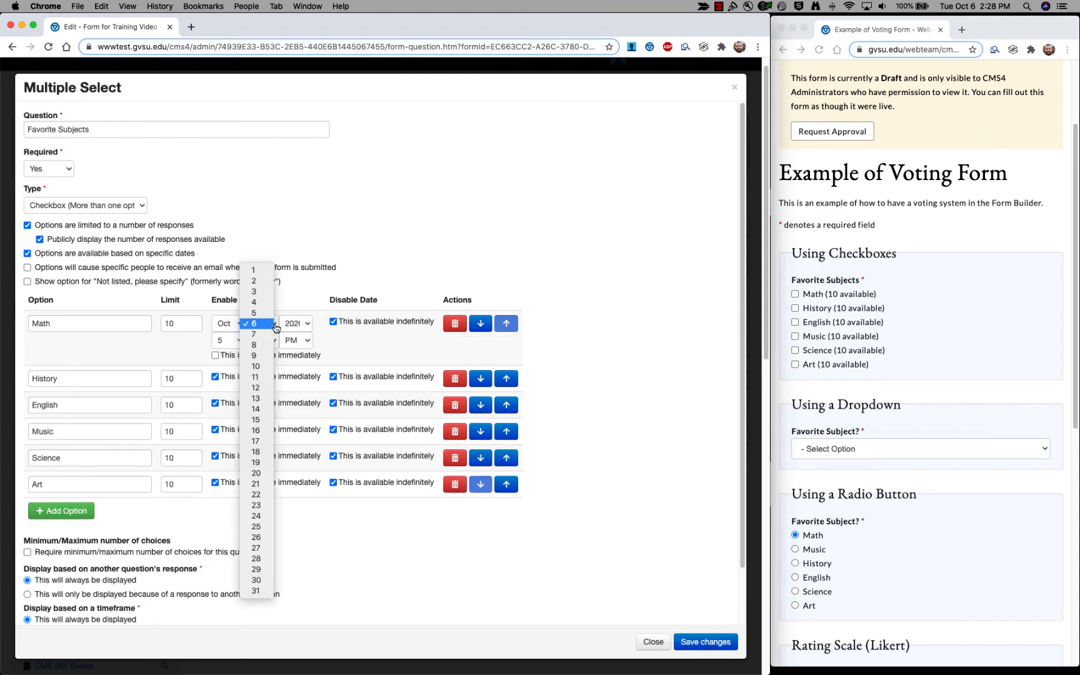
left_click(269, 369)
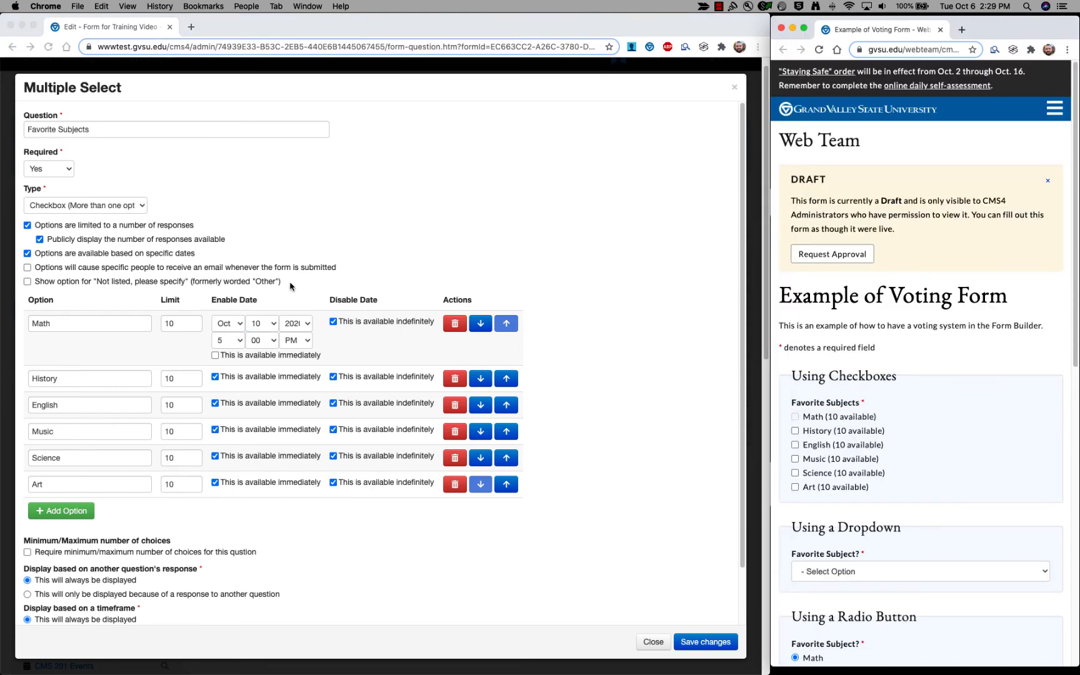
scroll(881, 369, "down", 4)
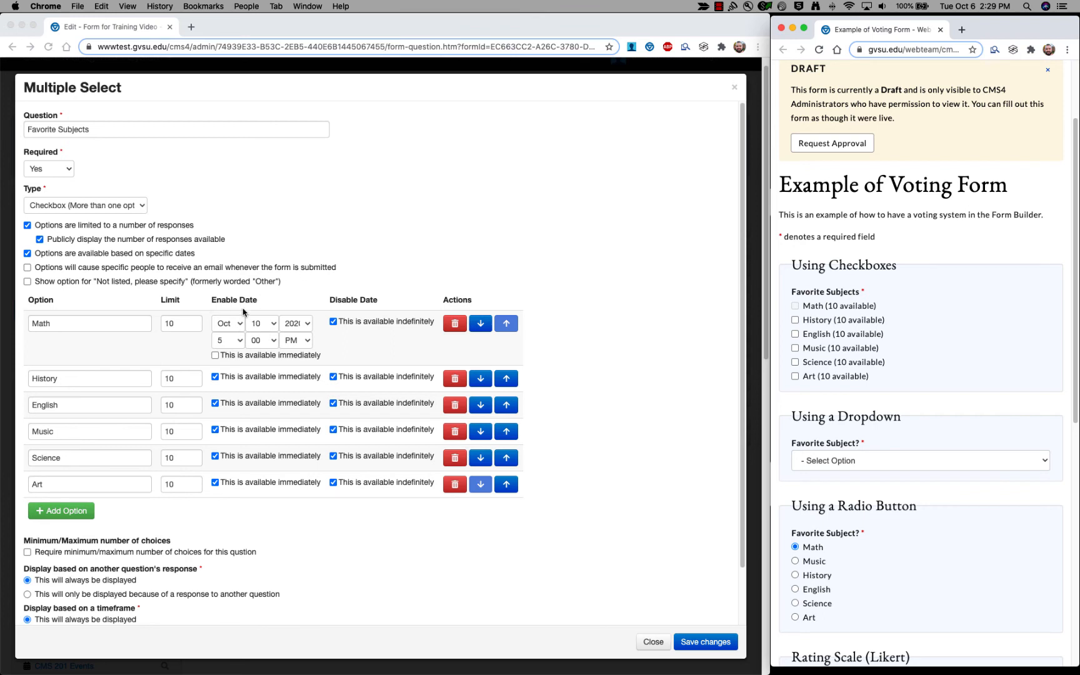
left_click(245, 355)
Return Math to immediate availability, then switch off response limits and date-based availability.
left_click(245, 355)
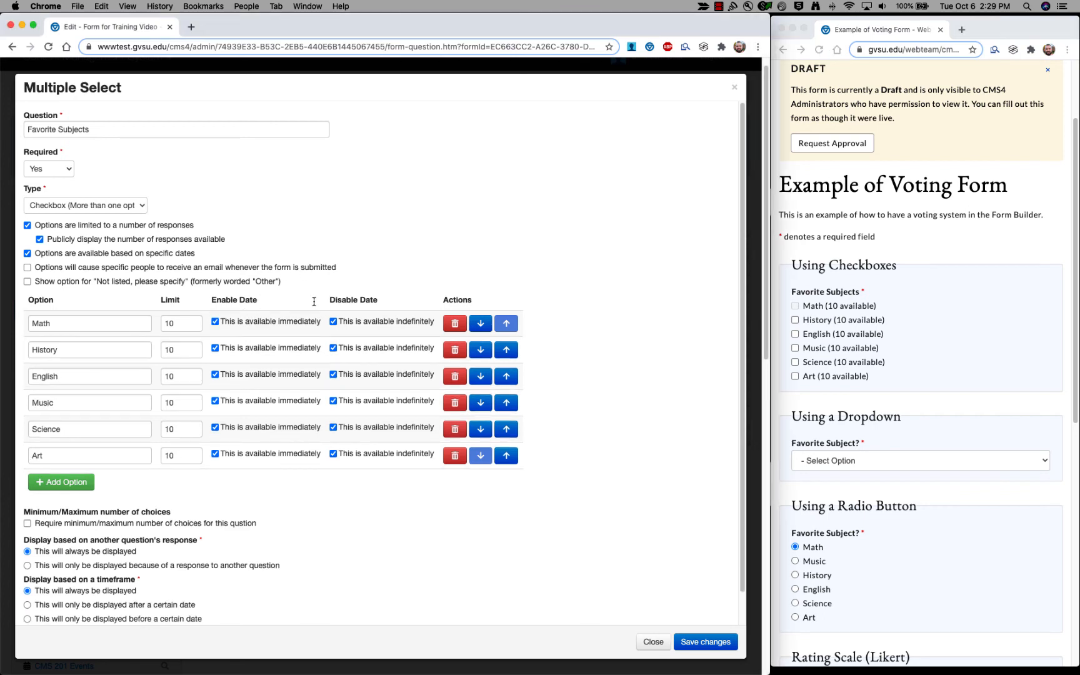
left_click(381, 325)
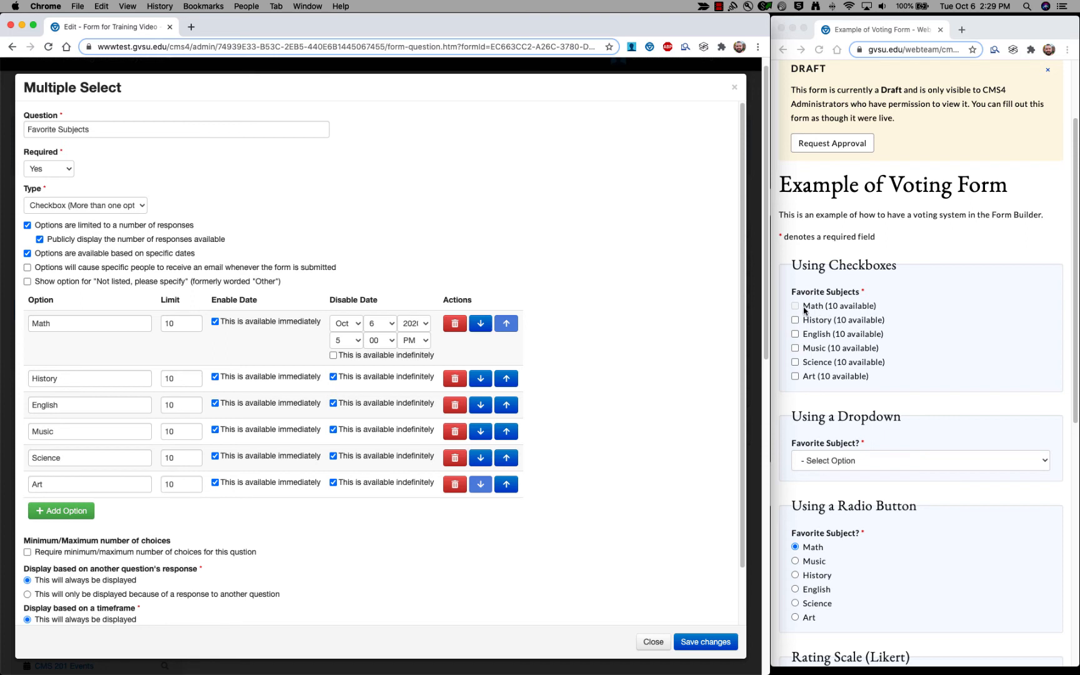
left_click(26, 225)
left_click(27, 239)
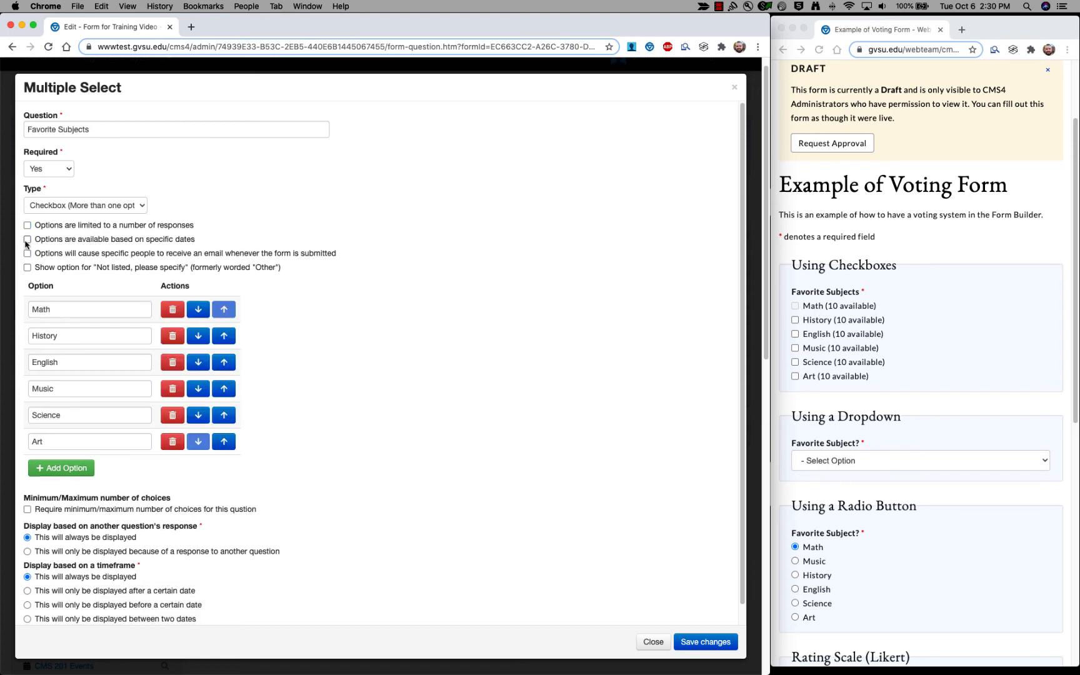
left_click(27, 253)
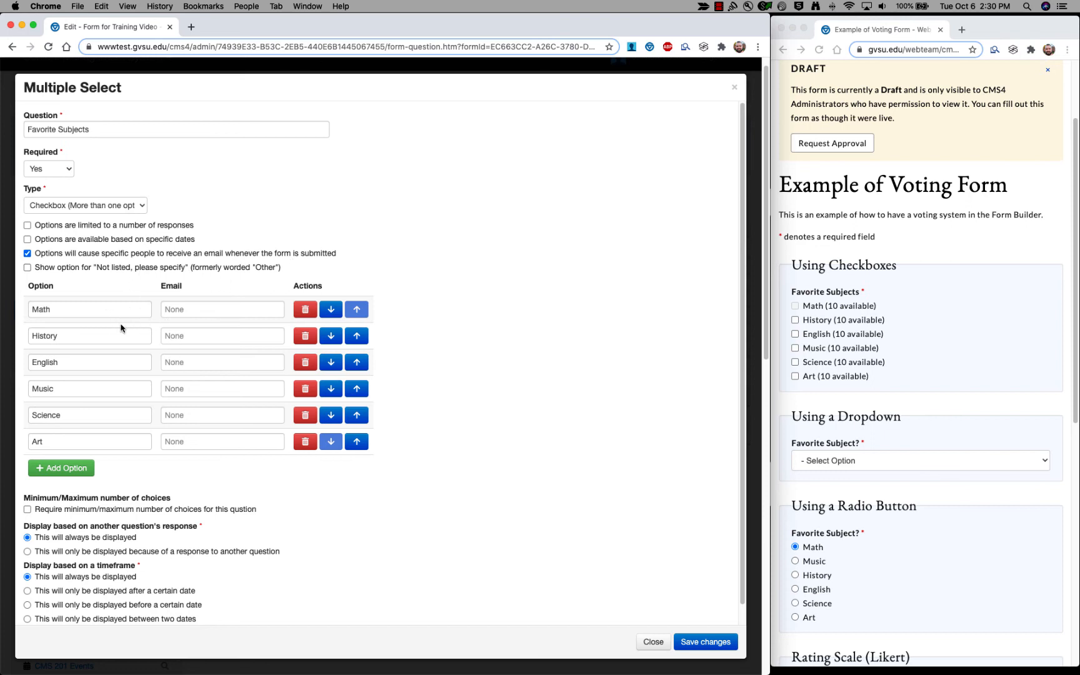
left_click(65, 308)
left_click(77, 340)
left_click(78, 363)
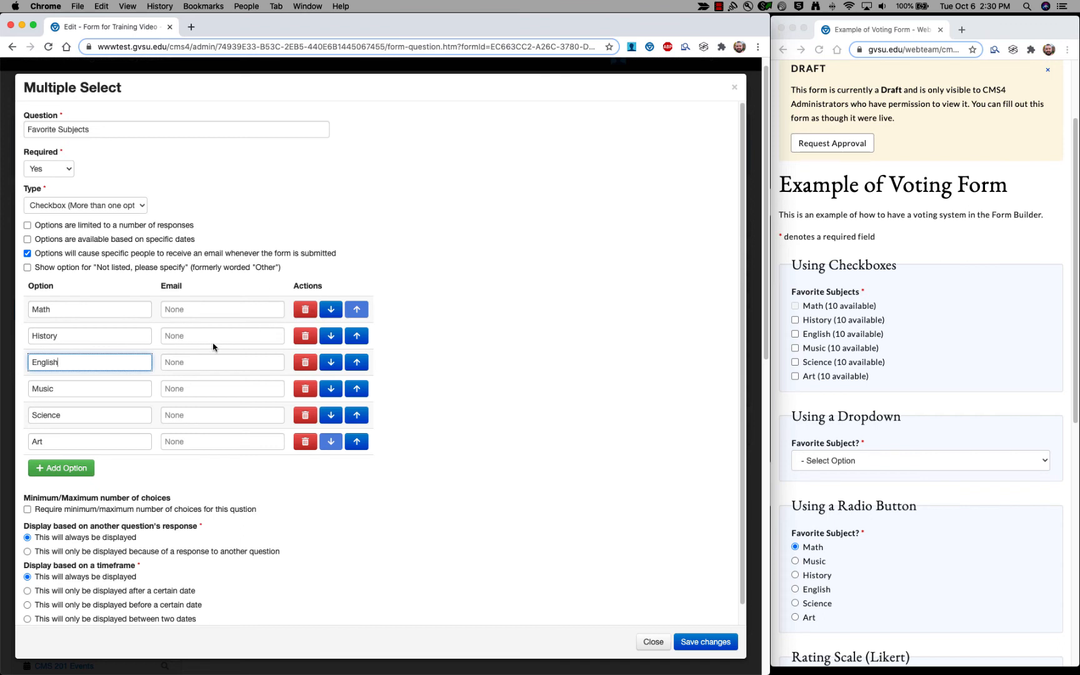
left_click(177, 389)
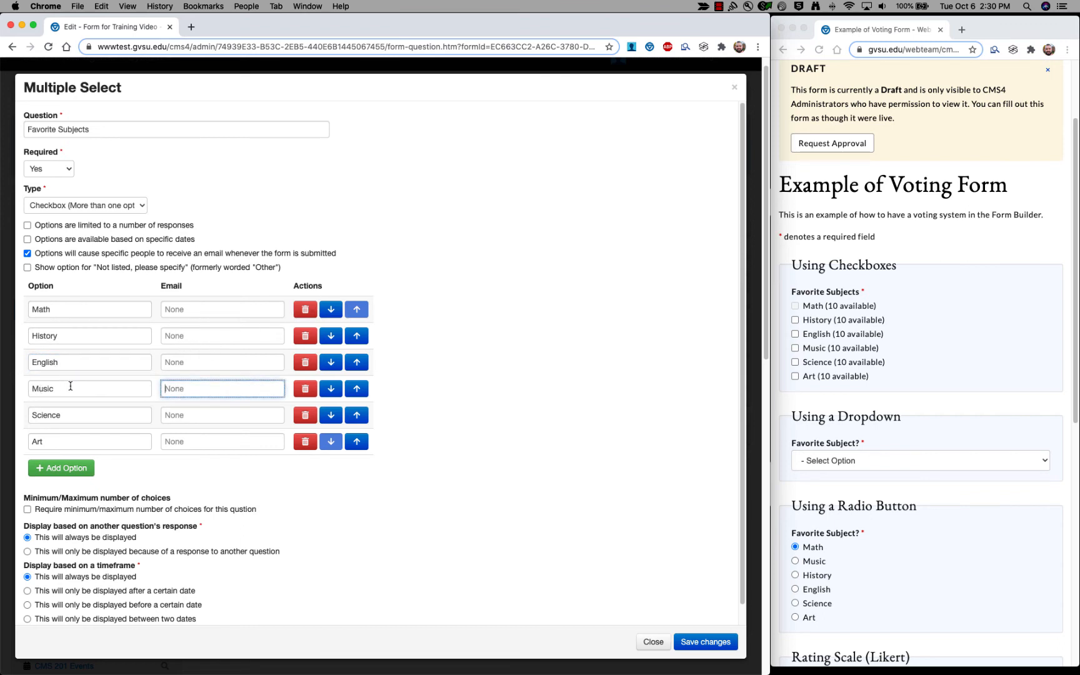
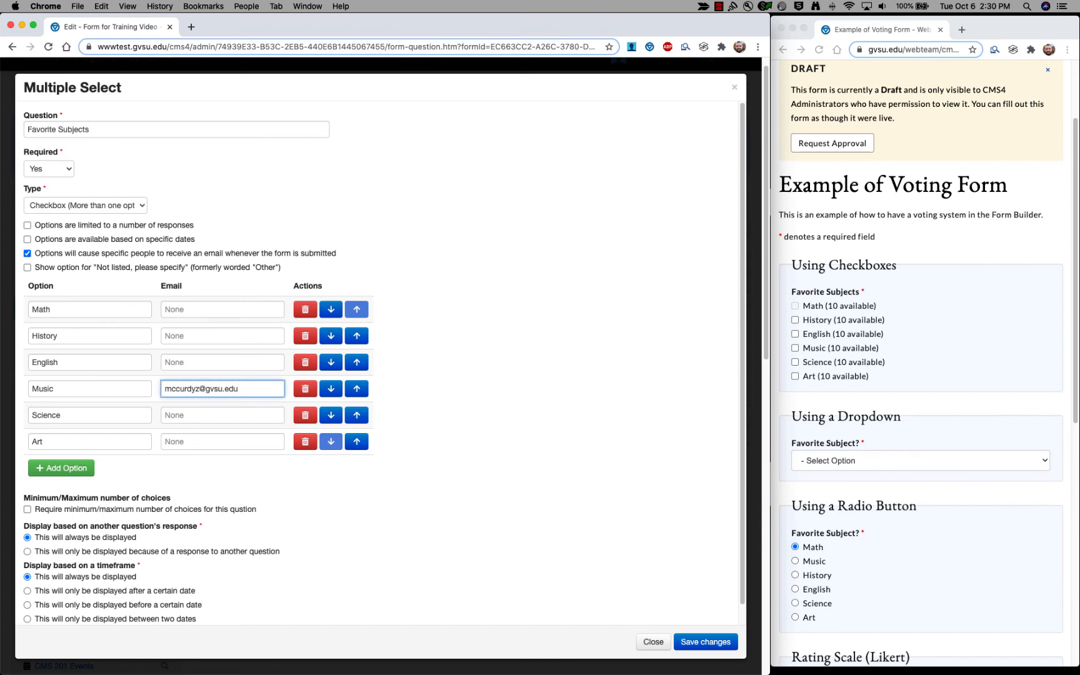
left_click(28, 254)
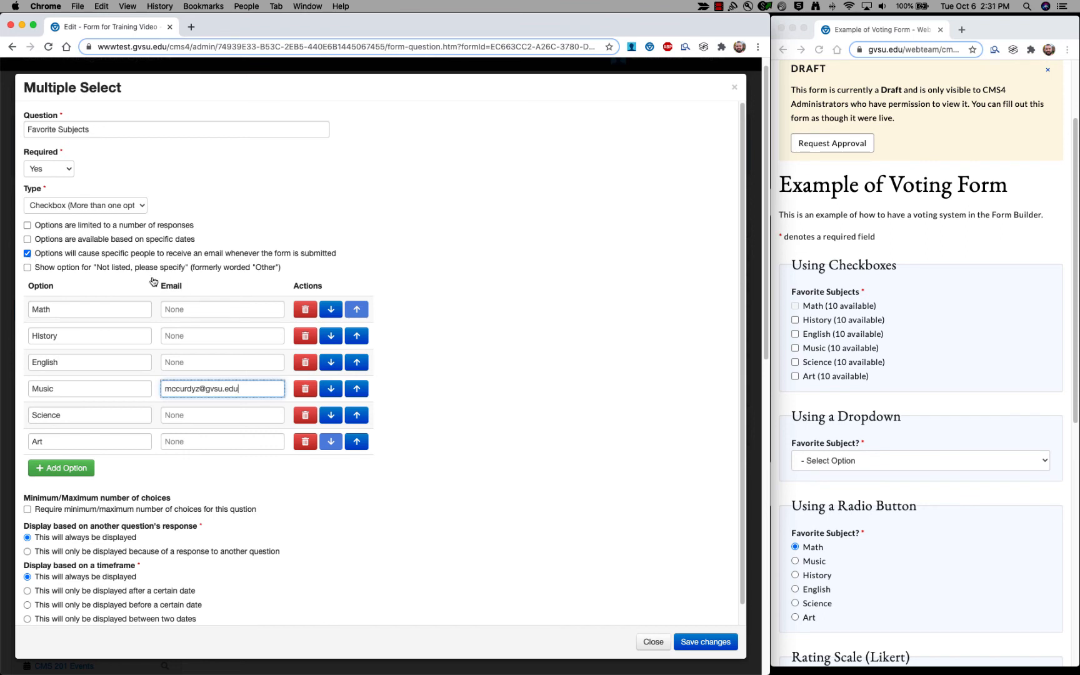
Add the 'Not listed, please specify' option and reload the form preview.
left_click(72, 270)
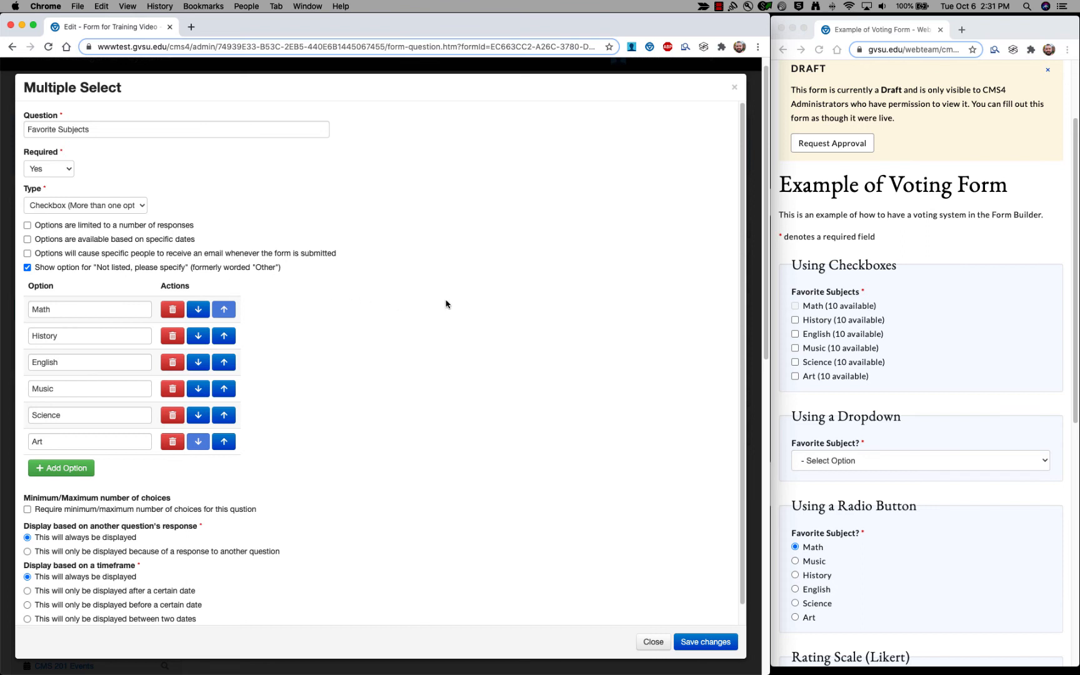
left_click(871, 288)
key("super+r")
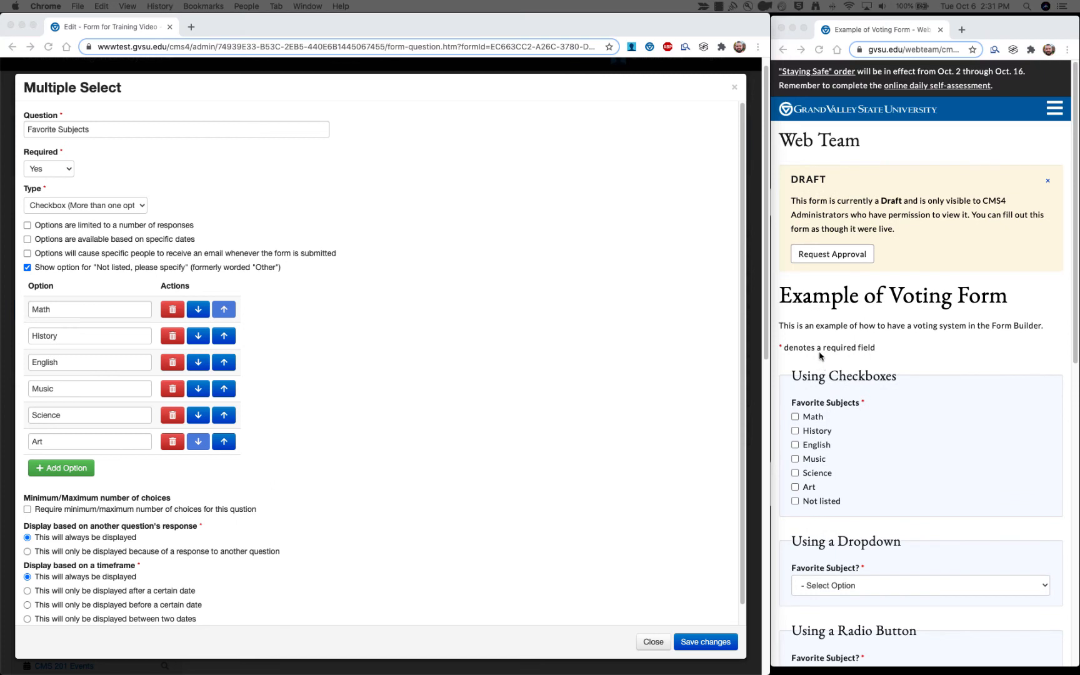
scroll(819, 355, "down", 3)
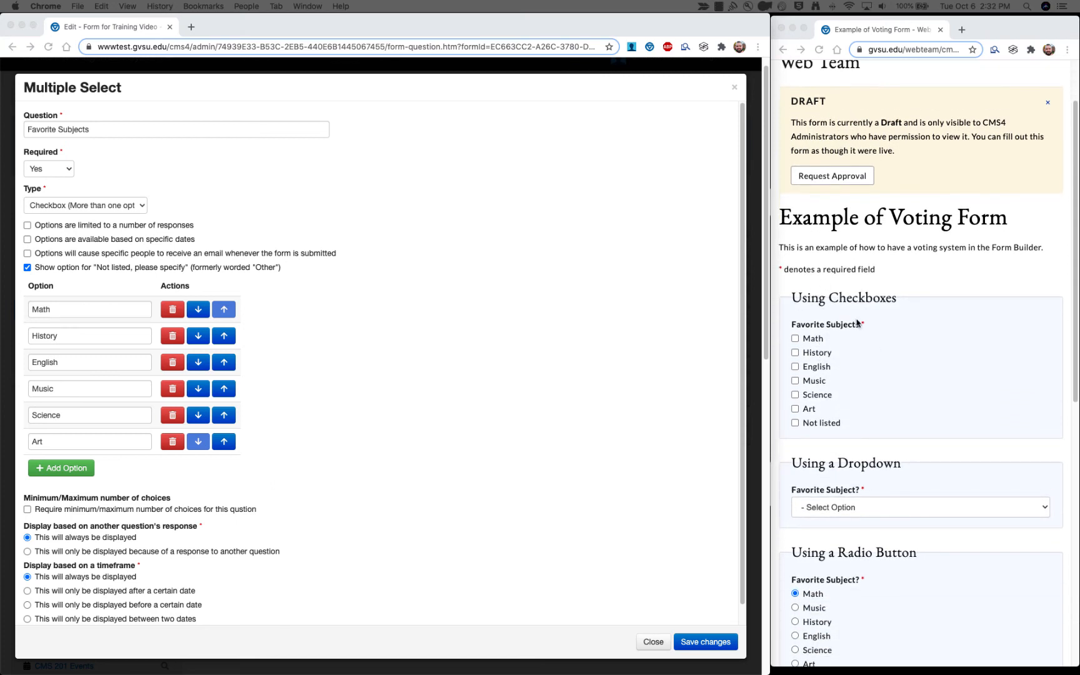
scroll(854, 373, "down", 2)
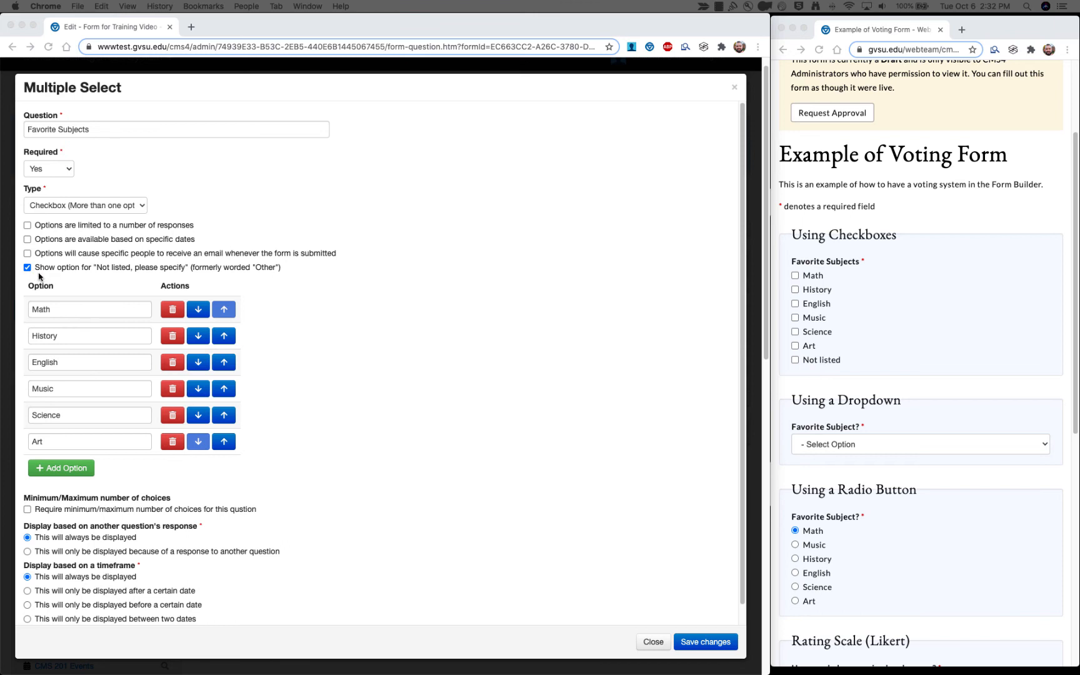
In the preview, tick Not listed and type 'Ce' in the Please specify box.
left_click(801, 378)
left_click(794, 360)
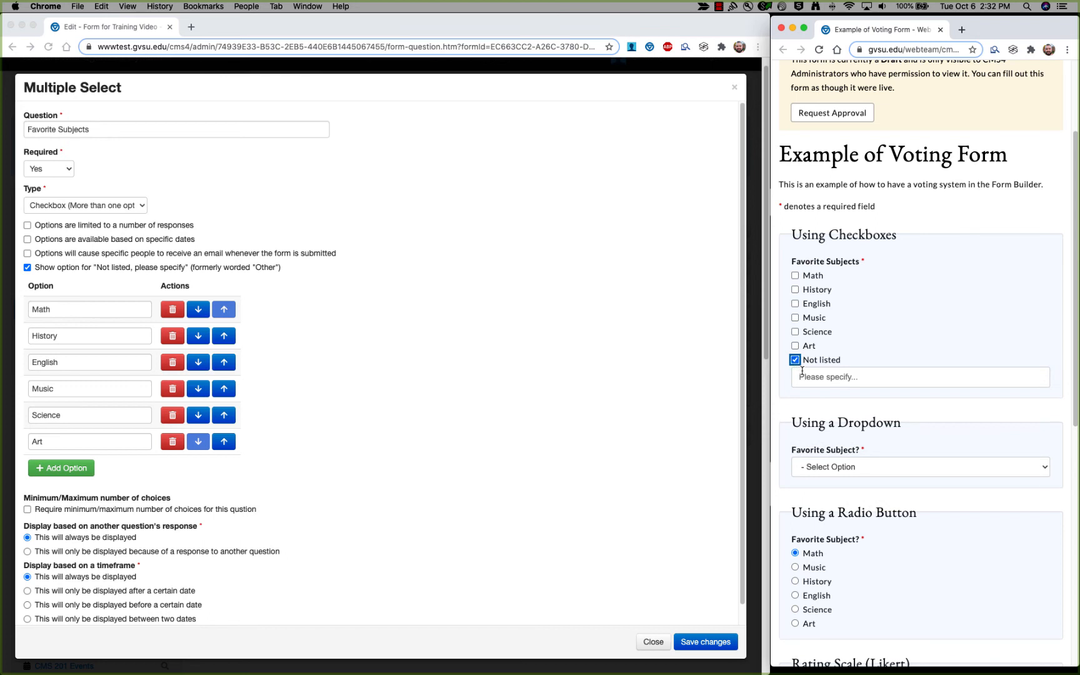
left_click(847, 379)
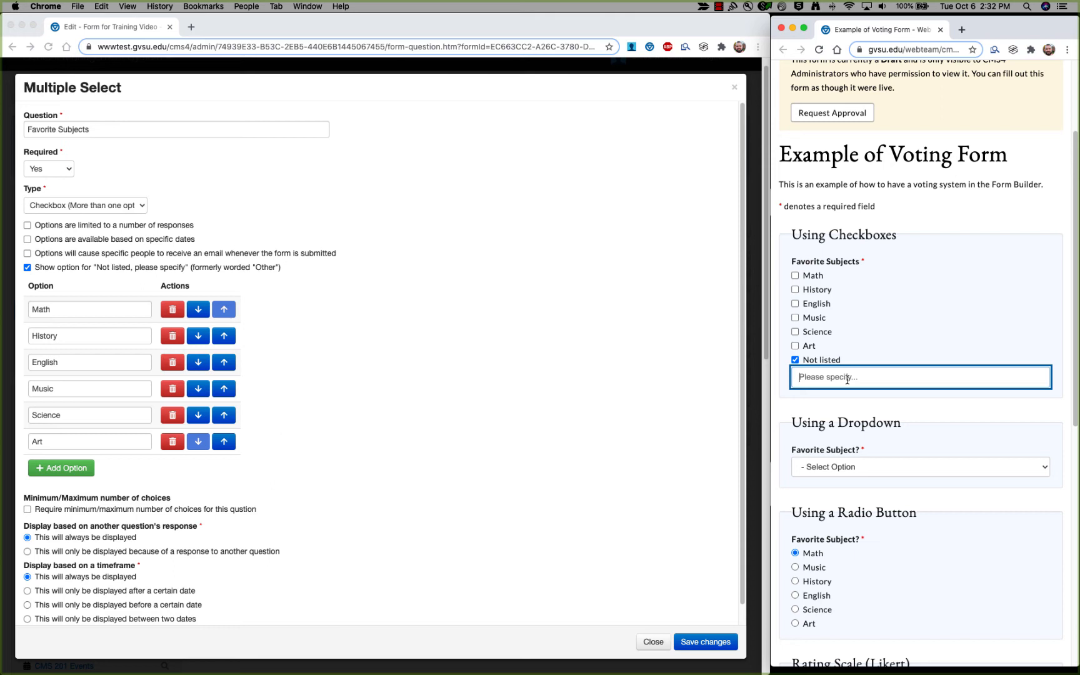
type("Ce")
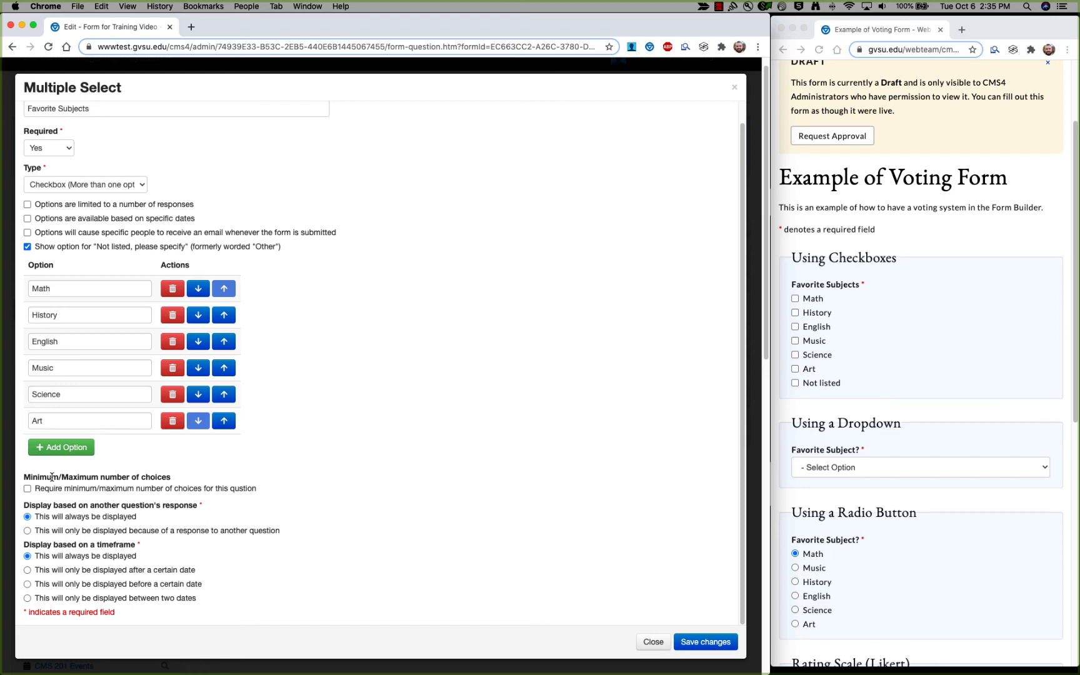
Enable the minimum/maximum choices requirement with minimum 2 and maximum 4 choices.
left_click(27, 489)
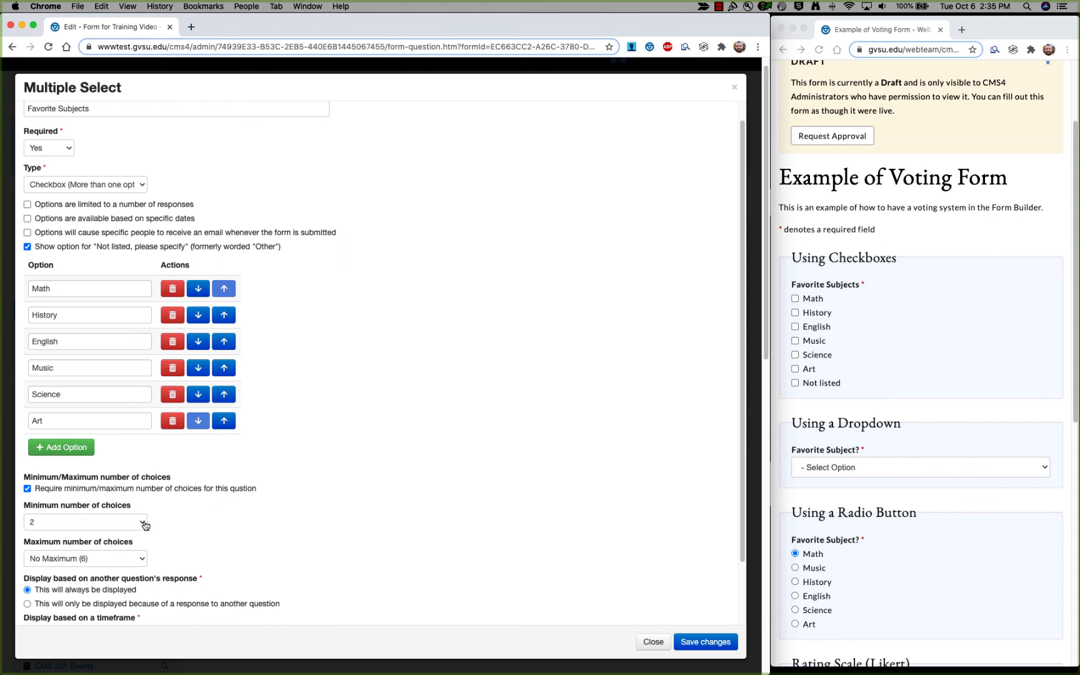
left_click(142, 522)
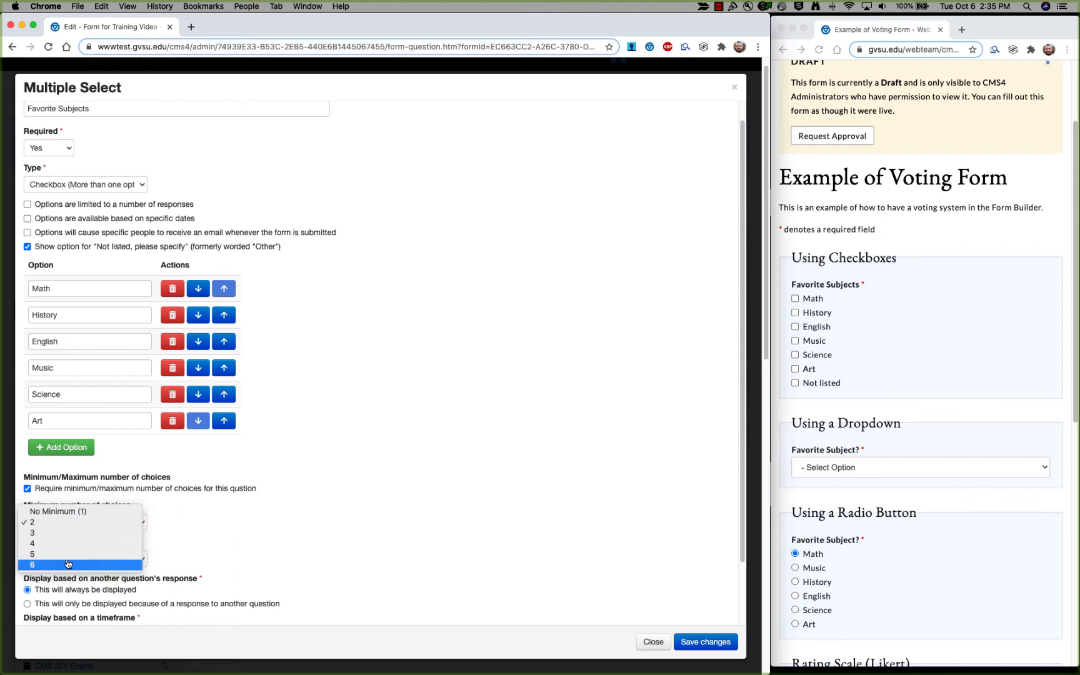
left_click(73, 536)
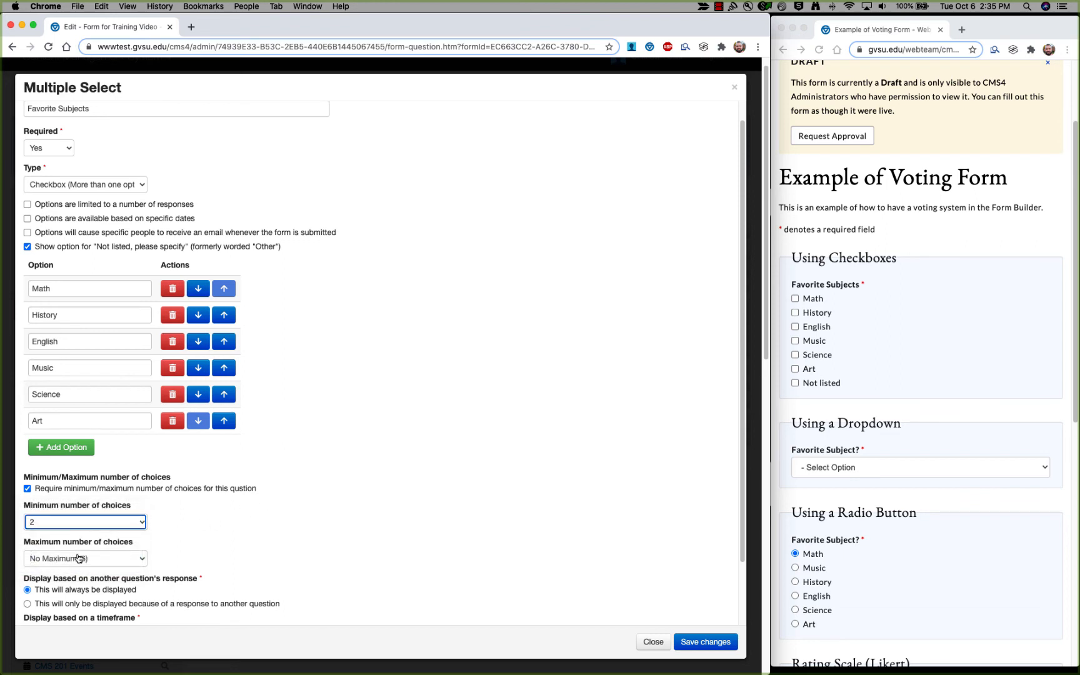
left_click(134, 560)
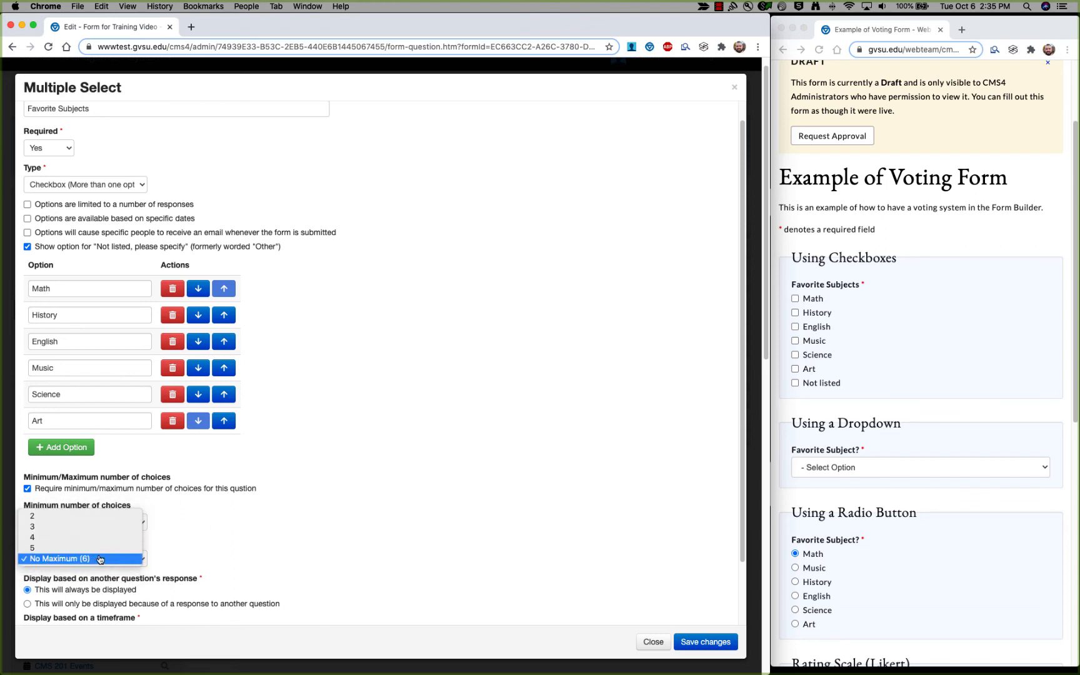
left_click(173, 551)
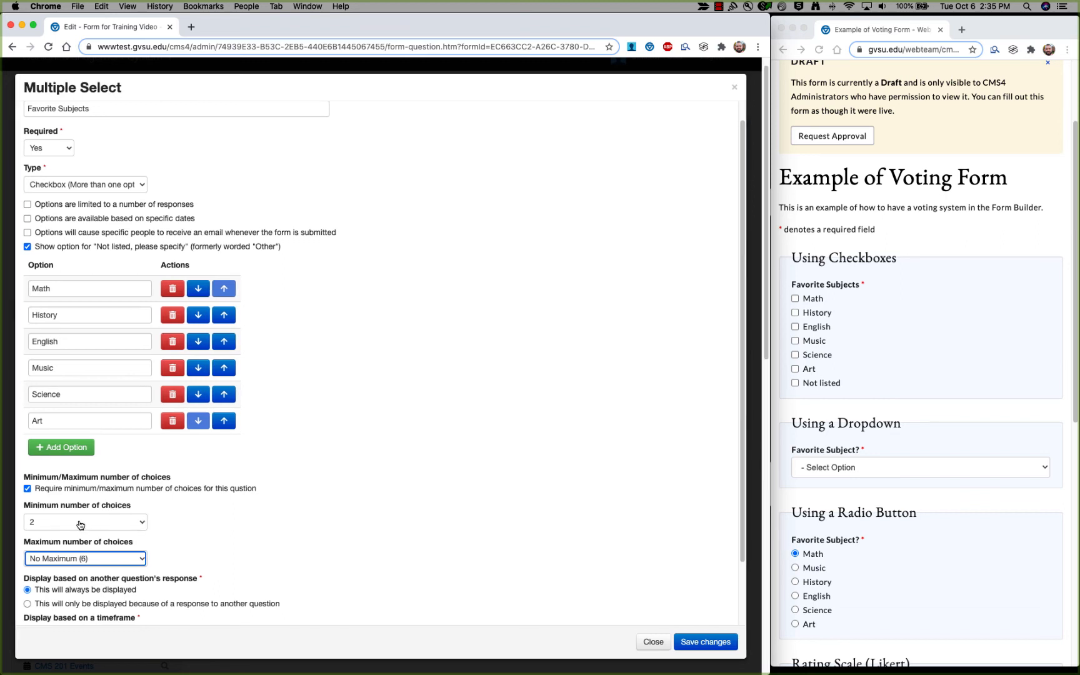
left_click(129, 558)
left_click(117, 541)
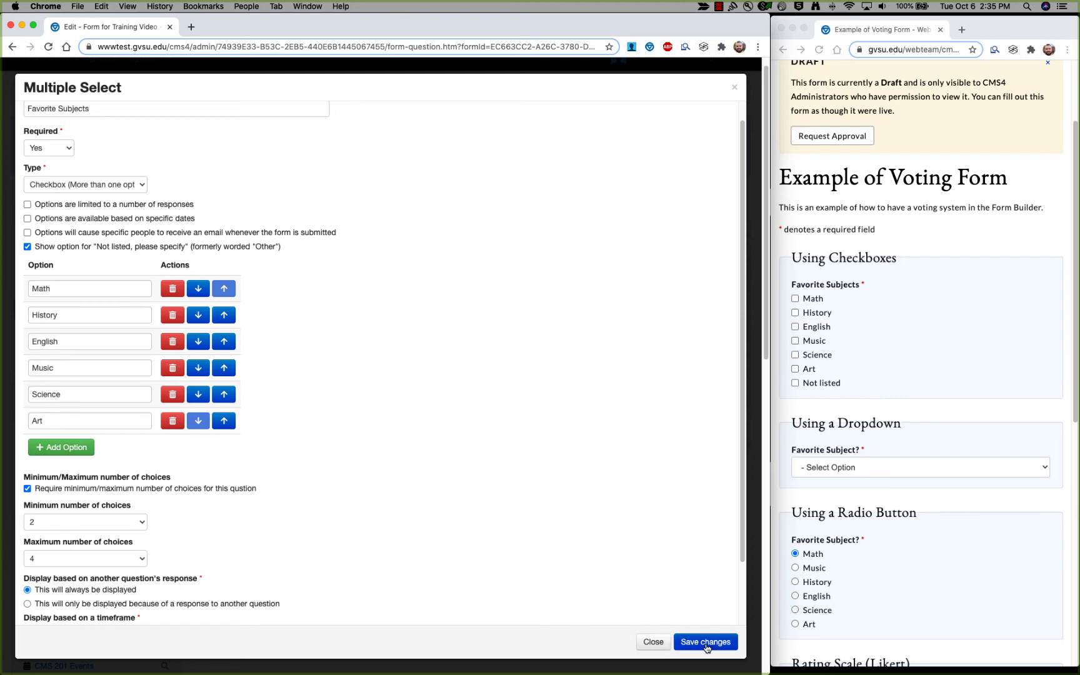
Save, then test the preview by ticking Art, Music, History, Math and English, then unticking English.
left_click(707, 642)
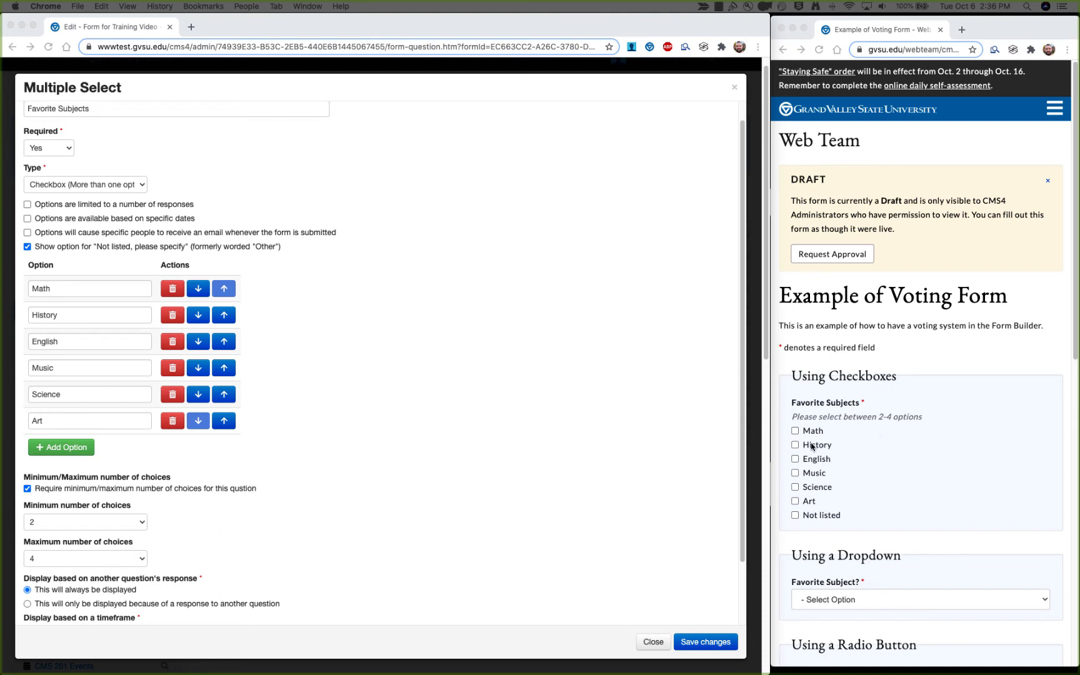
left_click(813, 504)
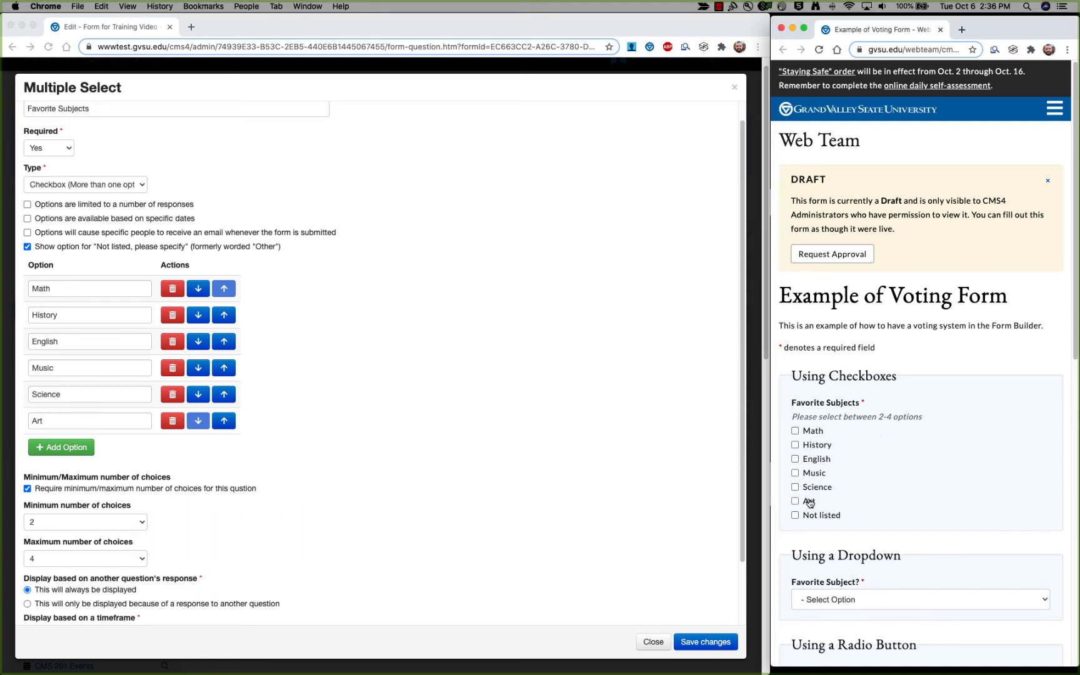
left_click(812, 504)
left_click(813, 475)
left_click(813, 444)
left_click(812, 430)
left_click(812, 459)
left_click(809, 458)
Rearrange preview ticks, tick Music to reveal the genre question, and maximize the preview window.
left_click(807, 433)
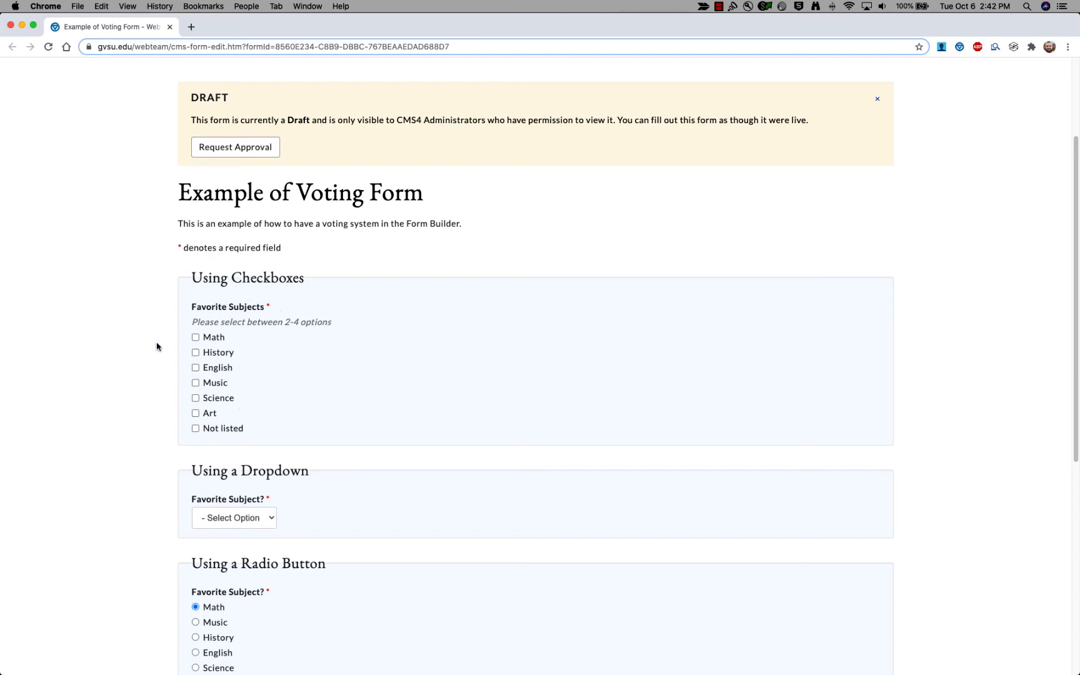
left_click(196, 338)
left_click(195, 353)
left_click(195, 368)
left_click(195, 352)
left_click(195, 338)
left_click(162, 387)
left_click(195, 383)
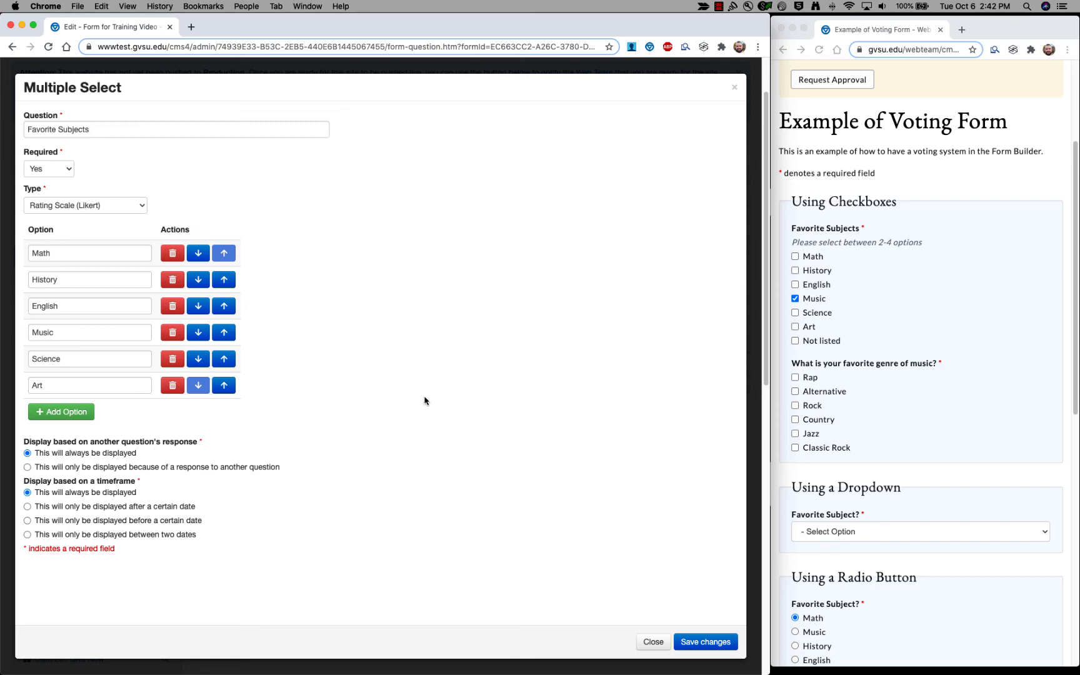
double_click(981, 39)
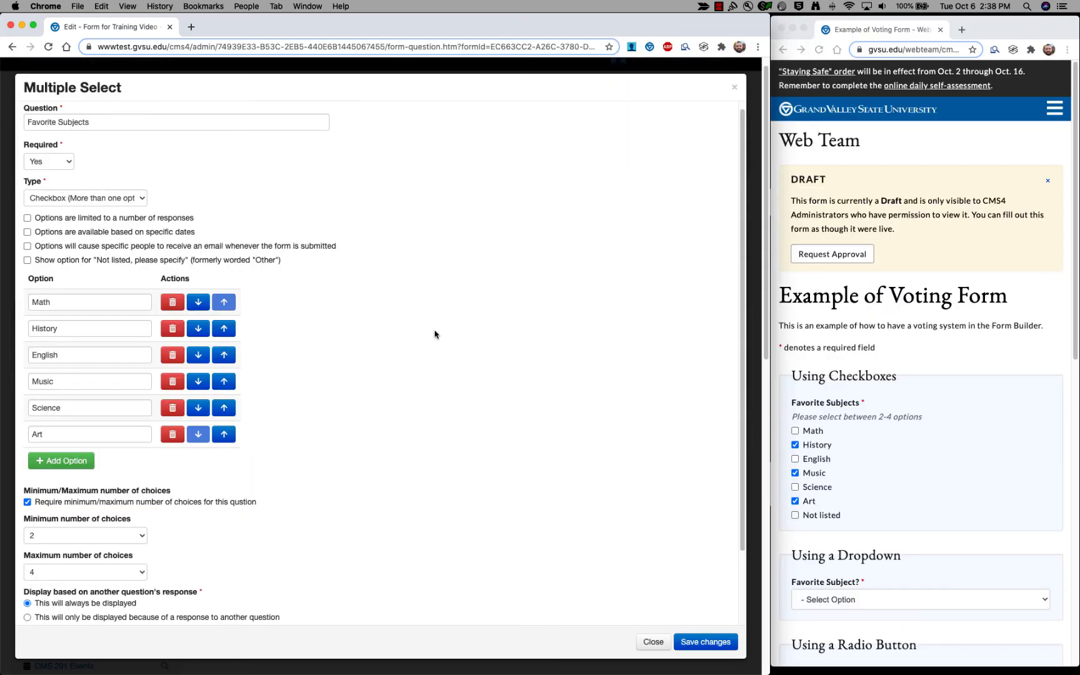
scroll(434, 332, "down", 2)
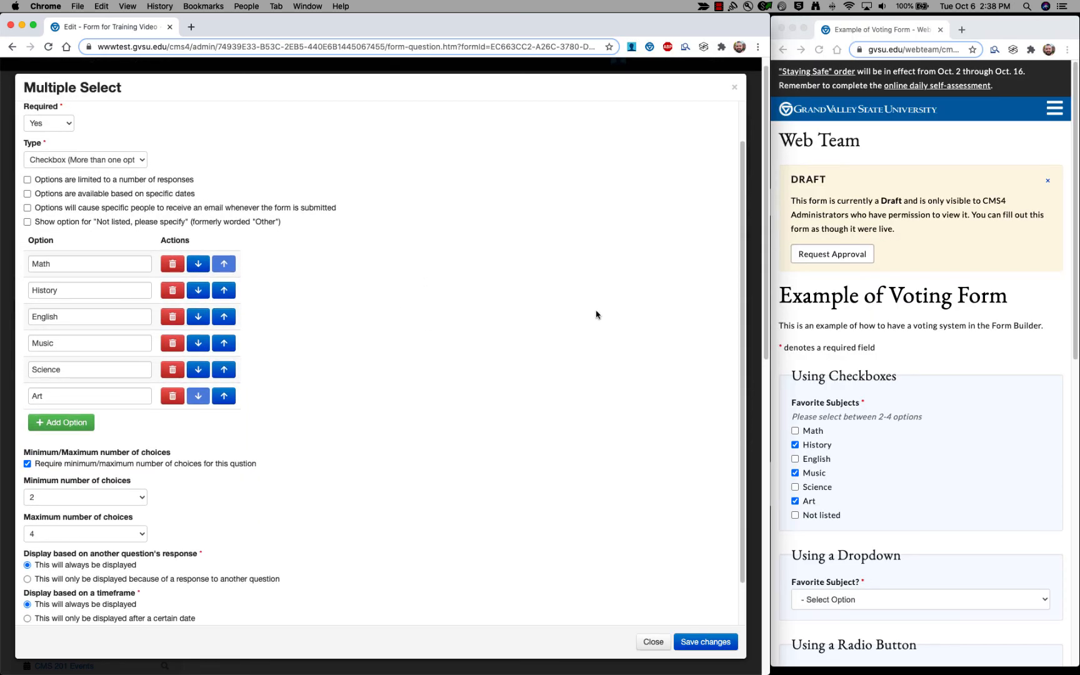
Scroll through the form, then change the question type to Dropdown.
scroll(871, 315, "down", 2)
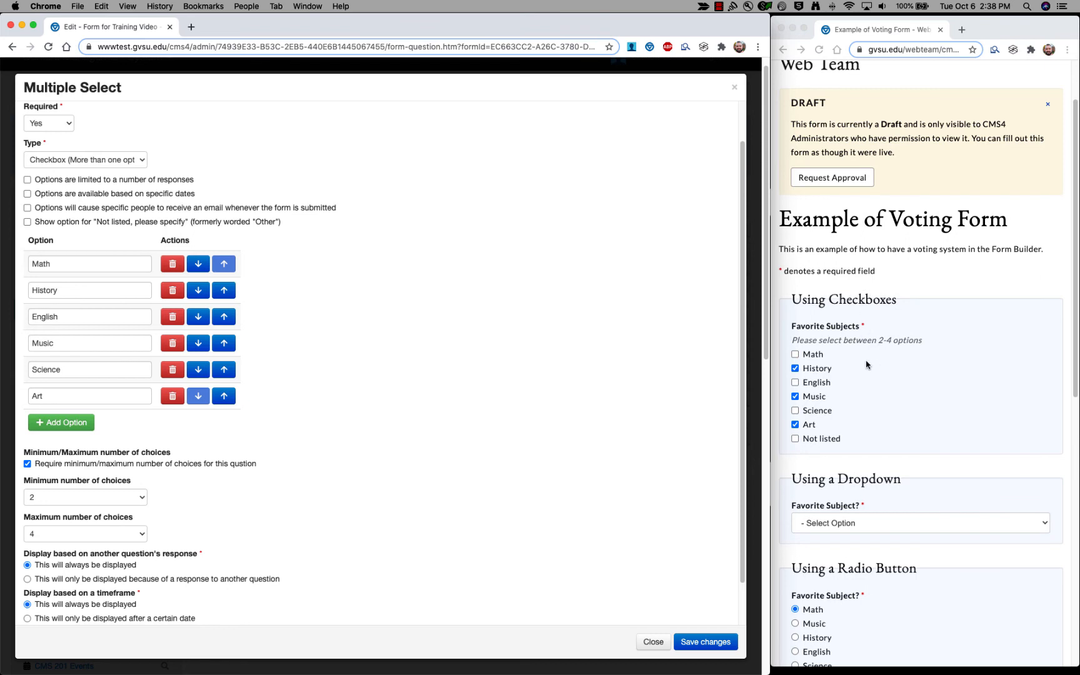
scroll(841, 392, "down", 4)
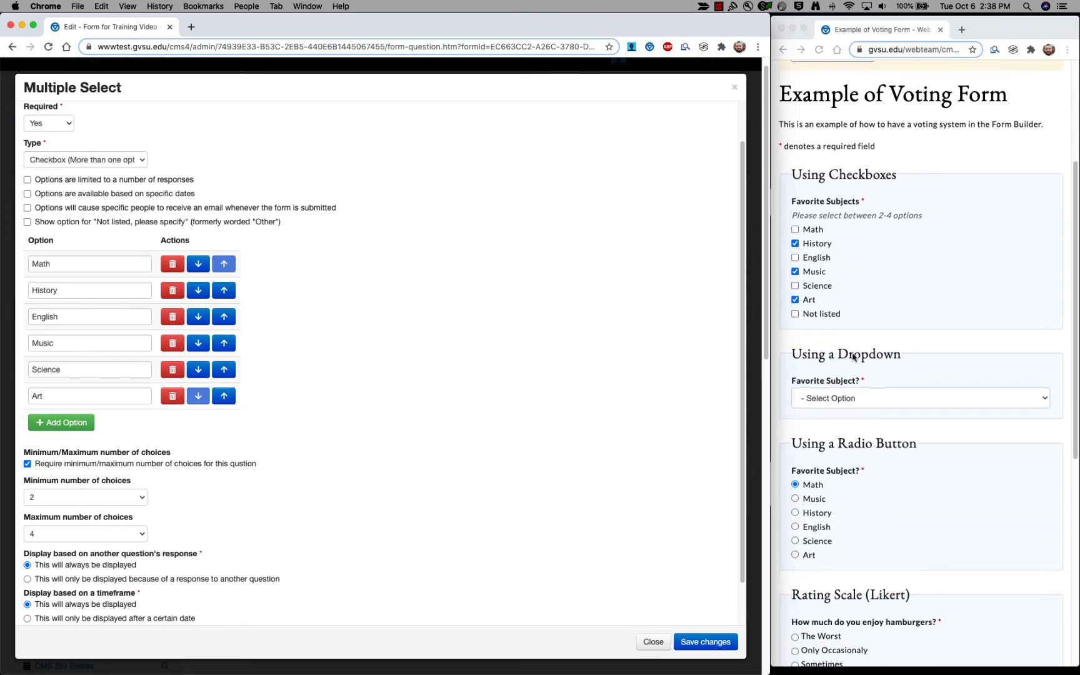
scroll(865, 462, "down", 2)
scroll(851, 543, "down", 2)
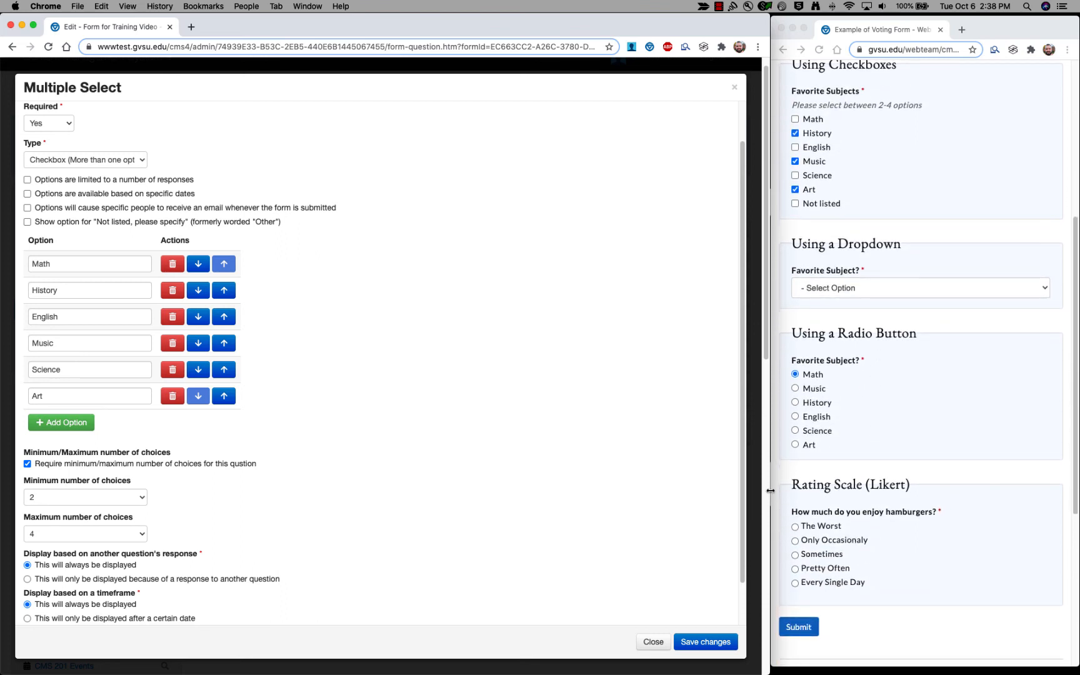
scroll(609, 483, "up", 2)
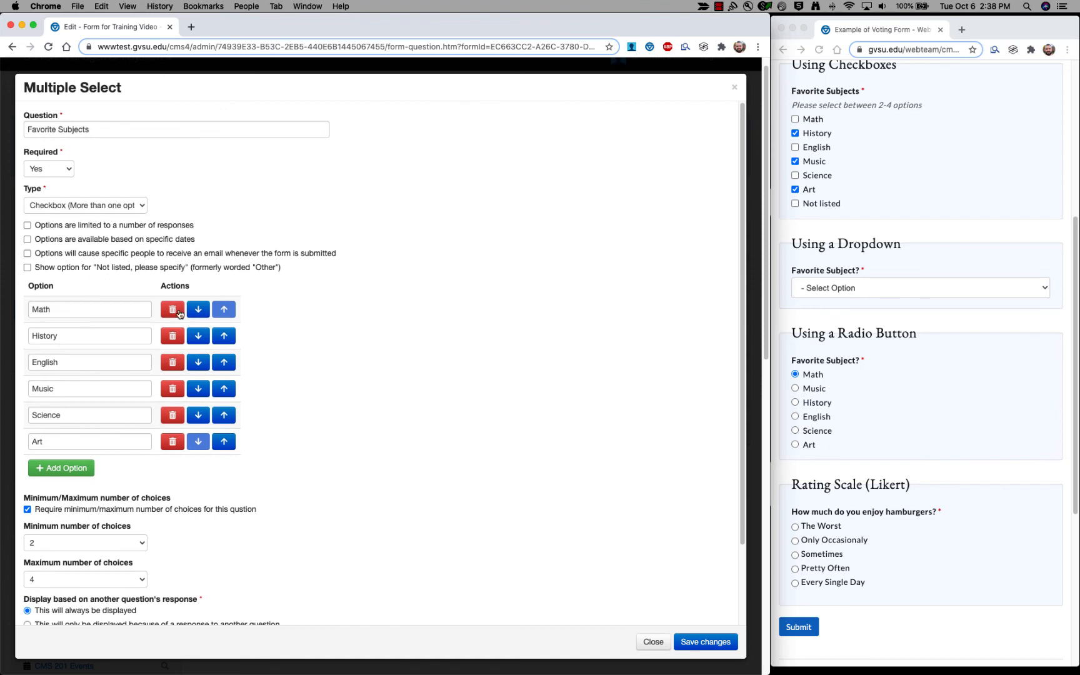
left_click(144, 206)
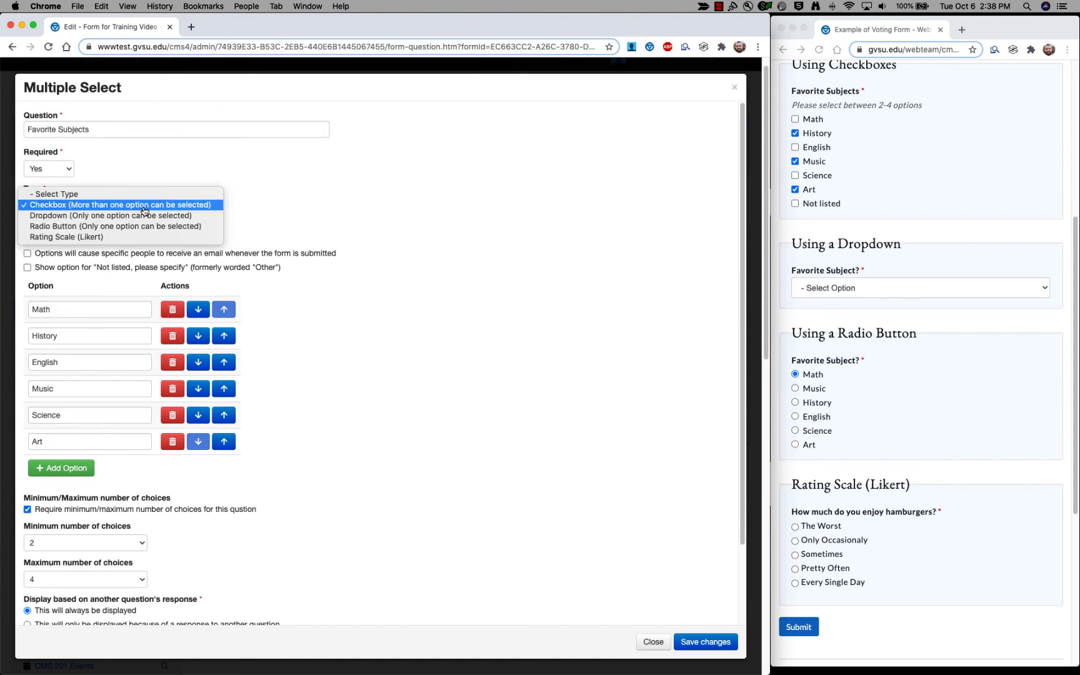
left_click(85, 217)
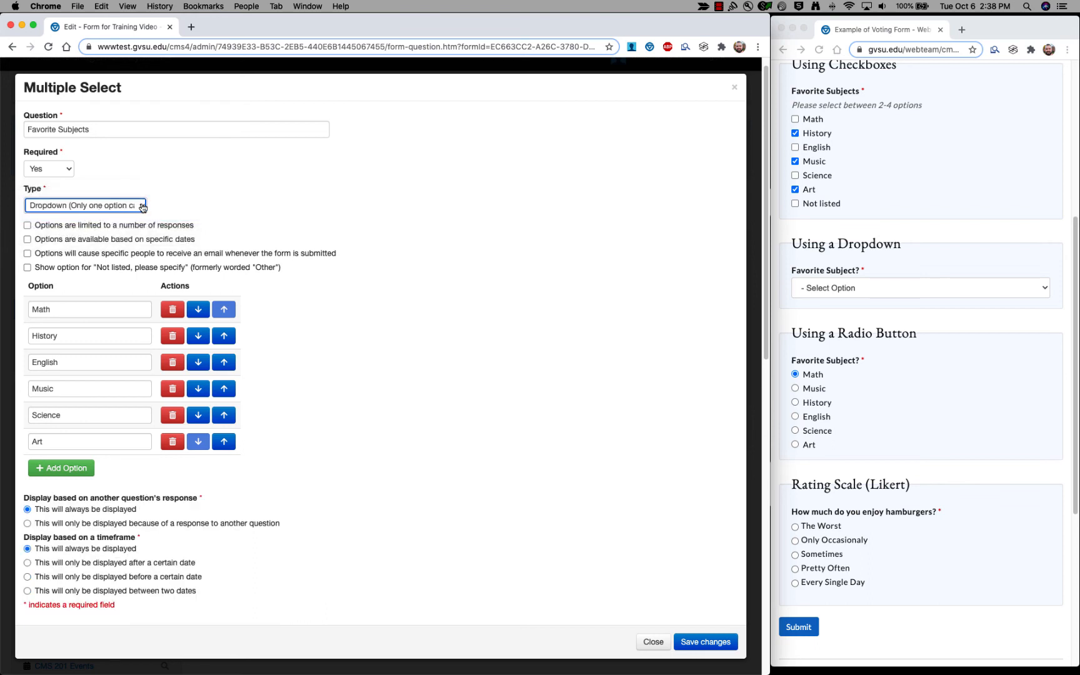
left_click(143, 209)
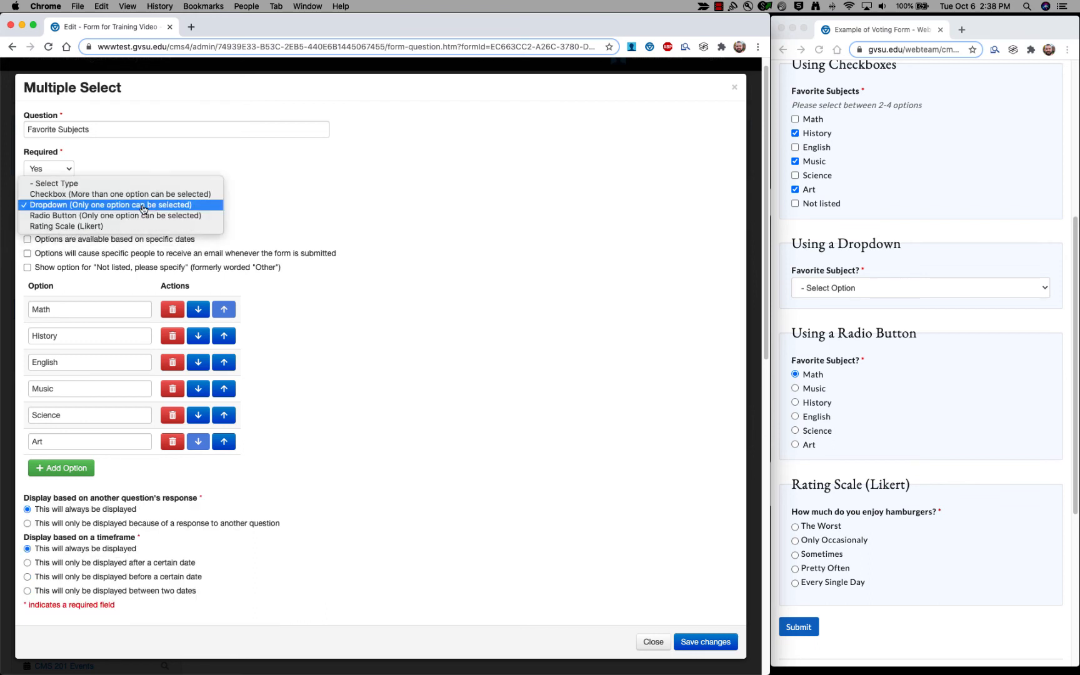
Try Radio Button, then set the answer type to Rating Scale (Likert).
left_click(128, 207)
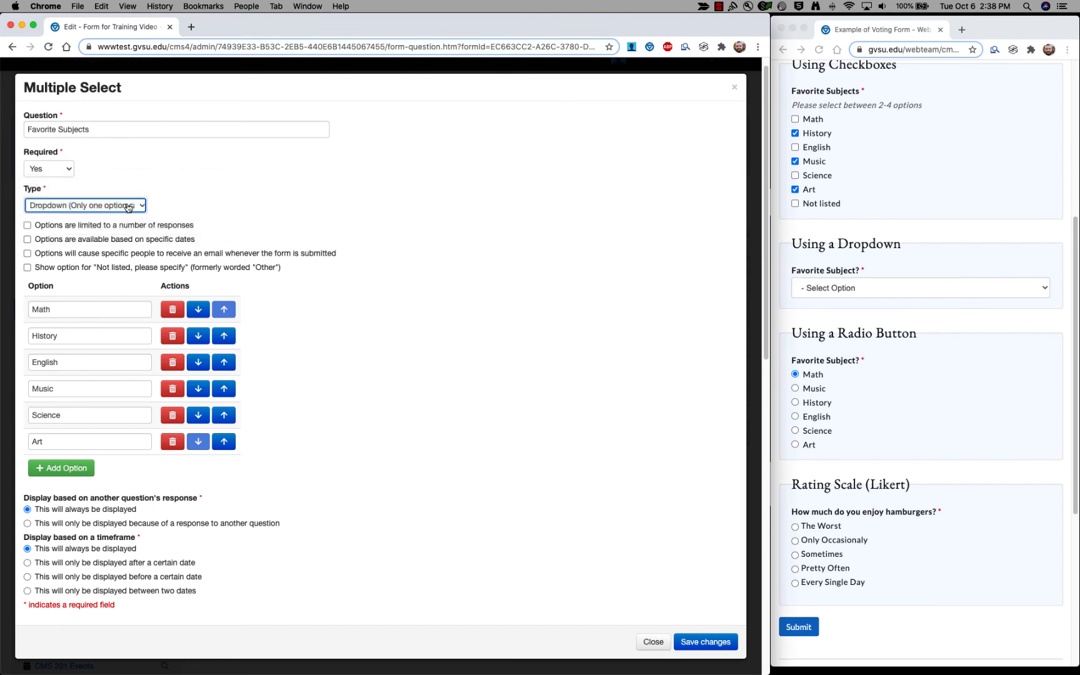
left_click(127, 206)
left_click(124, 216)
left_click(123, 206)
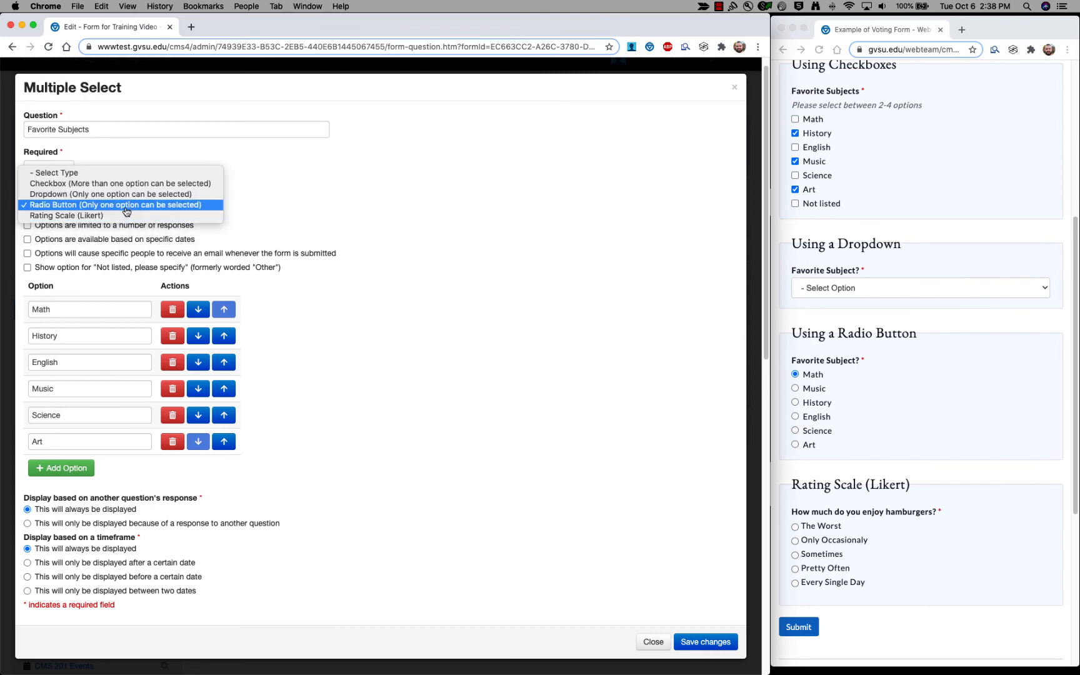
left_click(122, 216)
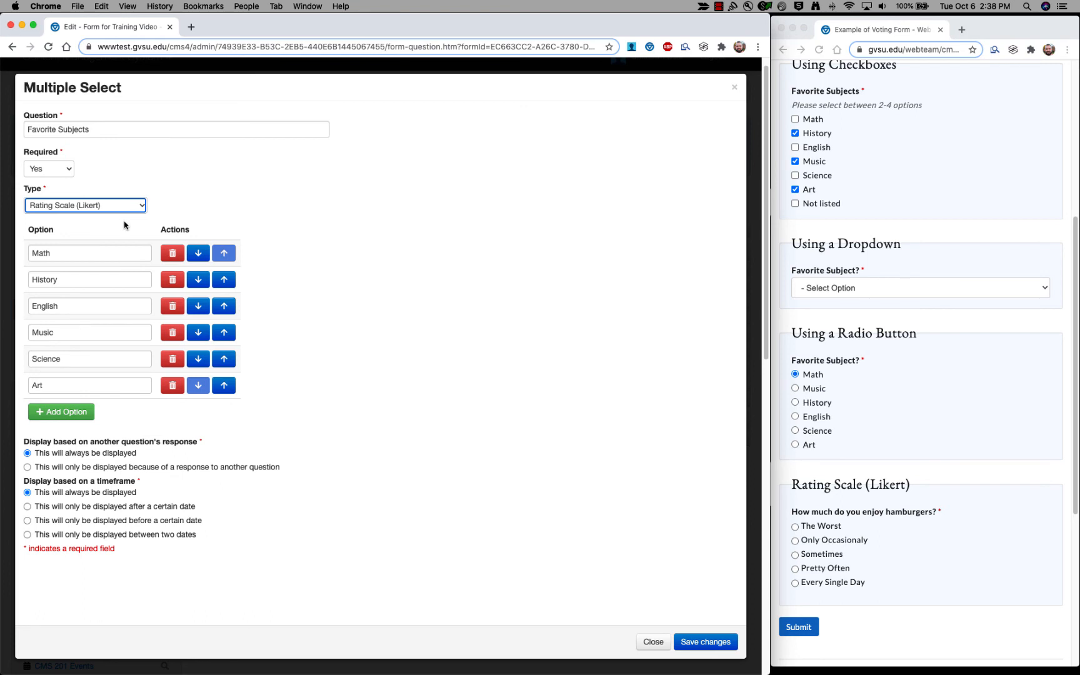
left_click(132, 208)
left_click(338, 247)
Back in the CMS editor, re-save Favorite Subjects and add a new Multiple Select question.
scroll(937, 231, "up", 1)
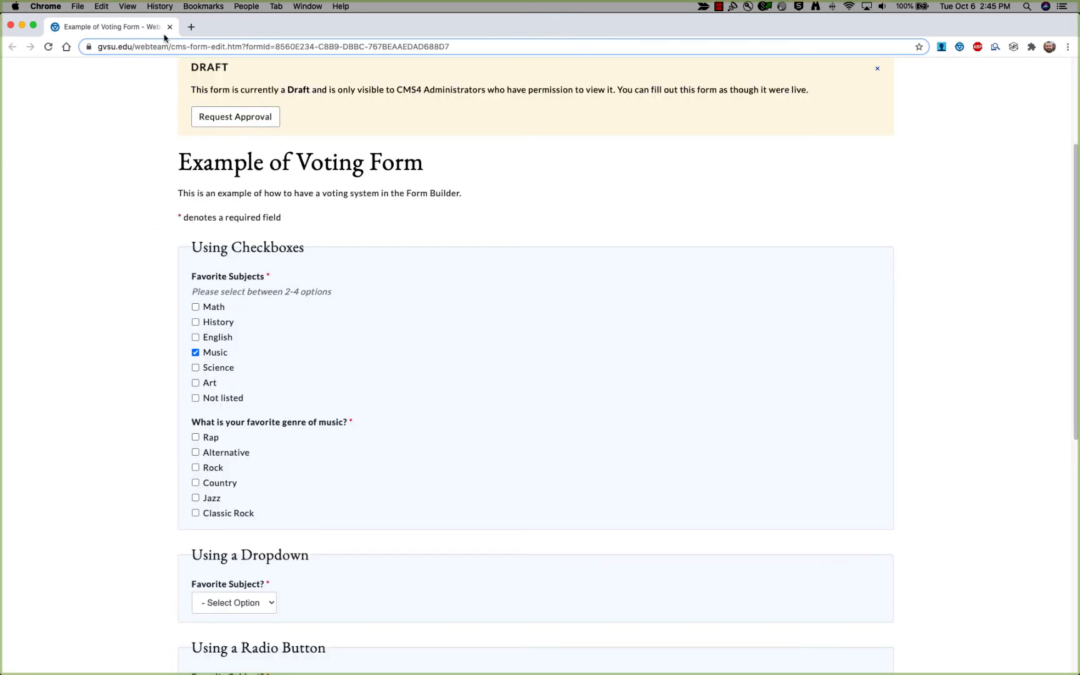
double_click(214, 26)
left_click(392, 39)
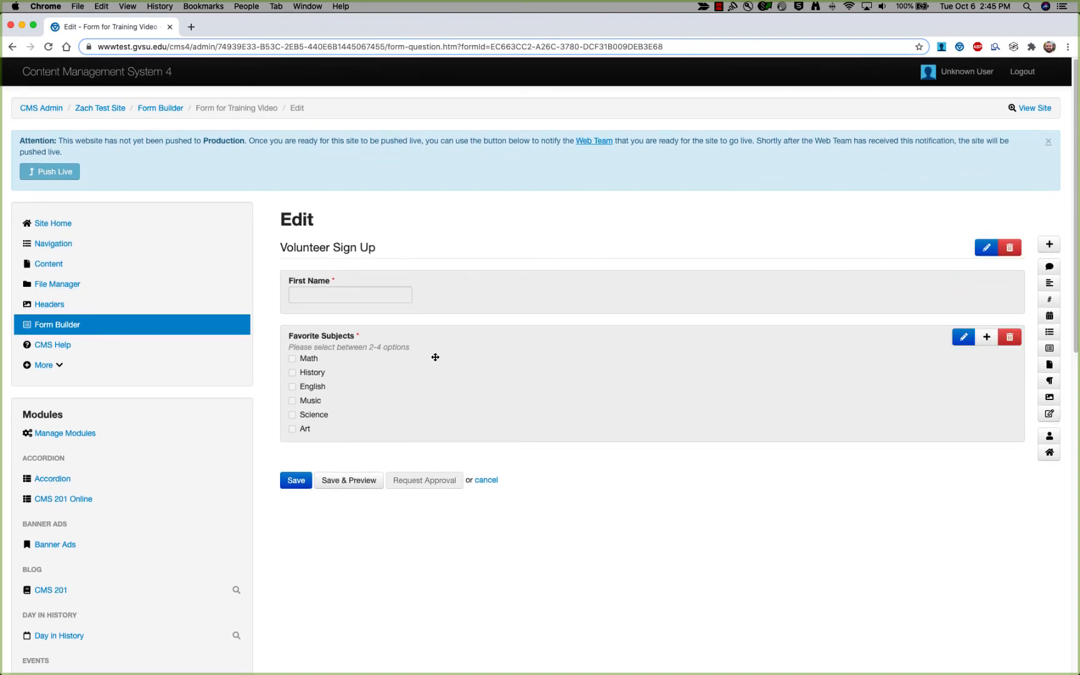
double_click(397, 343)
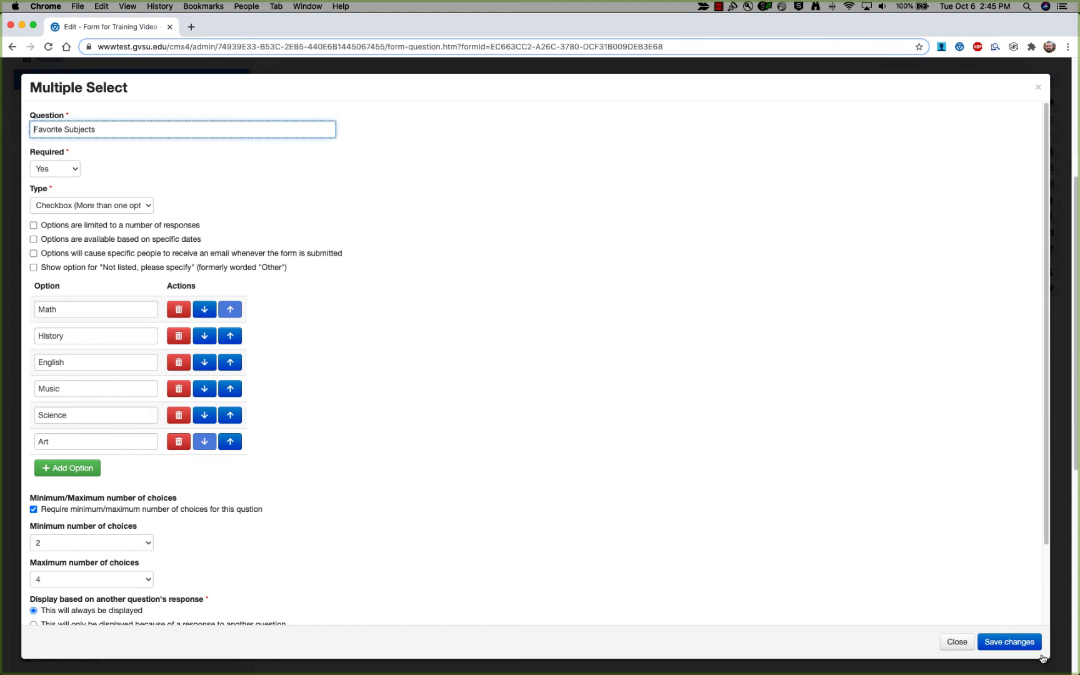
left_click(1016, 644)
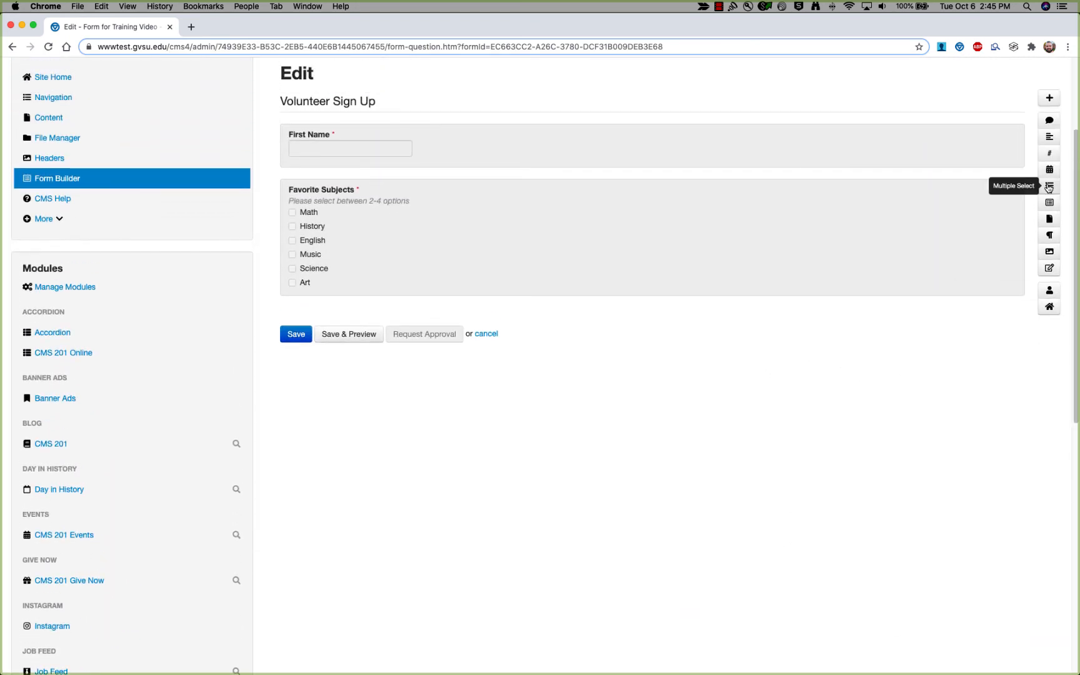
left_click(1048, 187)
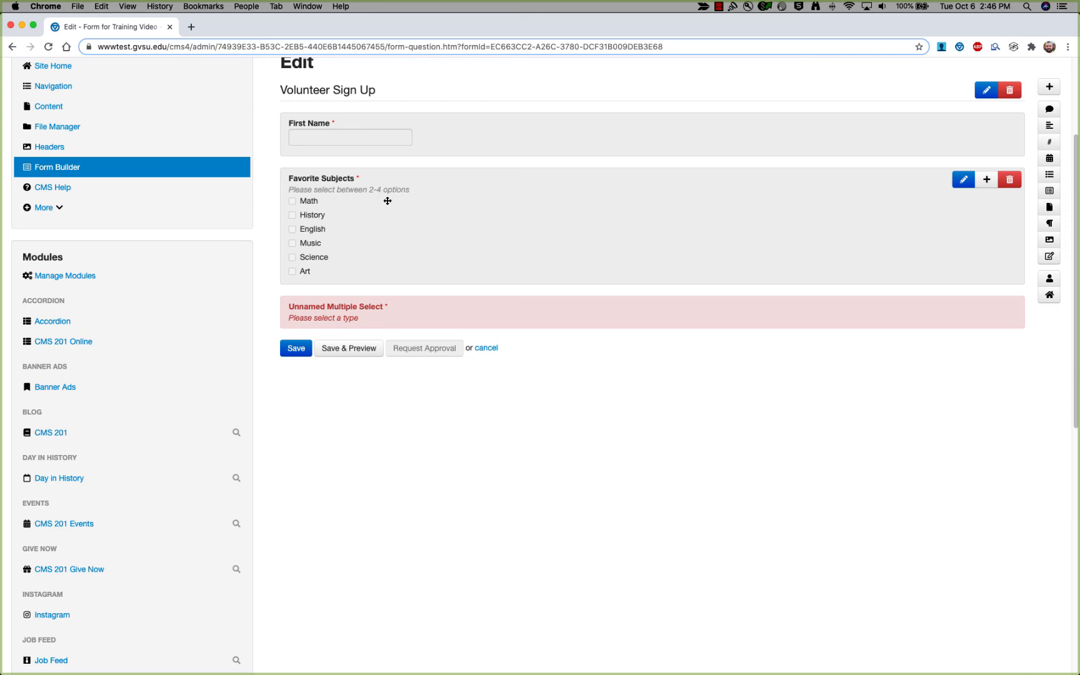
Enter the question text 'What are your favorite genres of music?'.
left_click(497, 310)
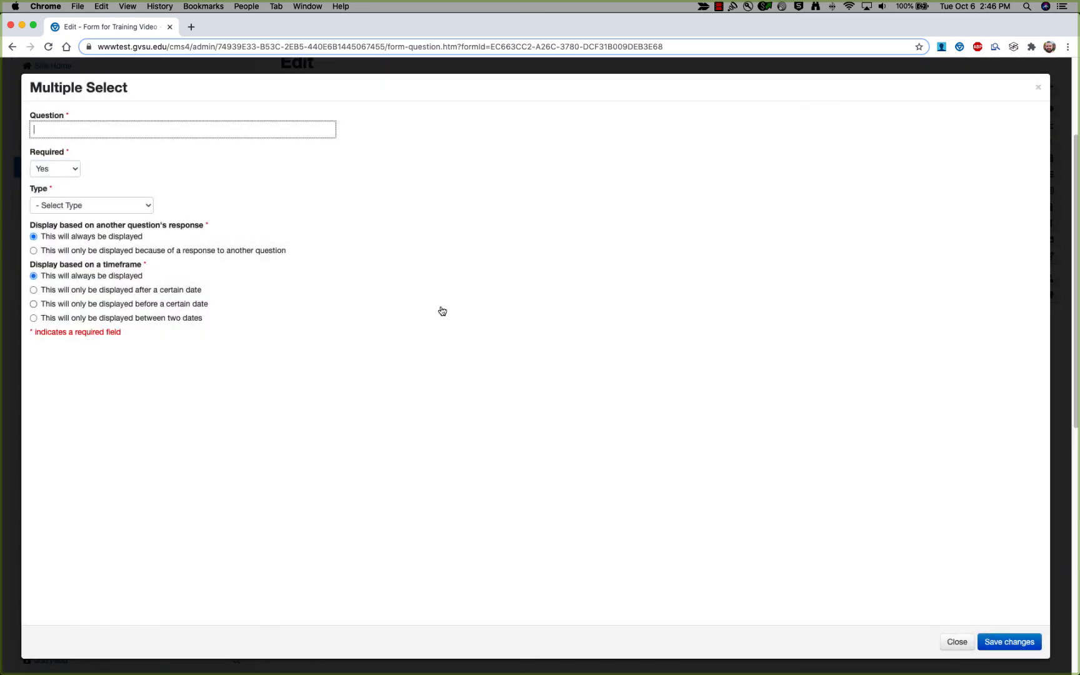
left_click(71, 129)
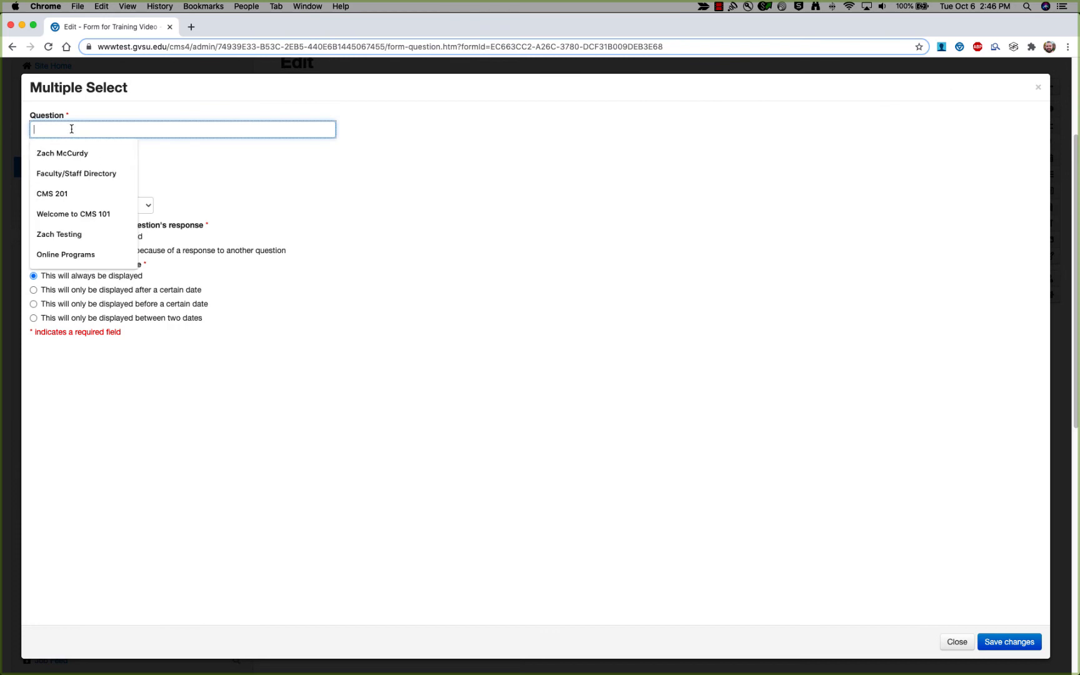
type("W")
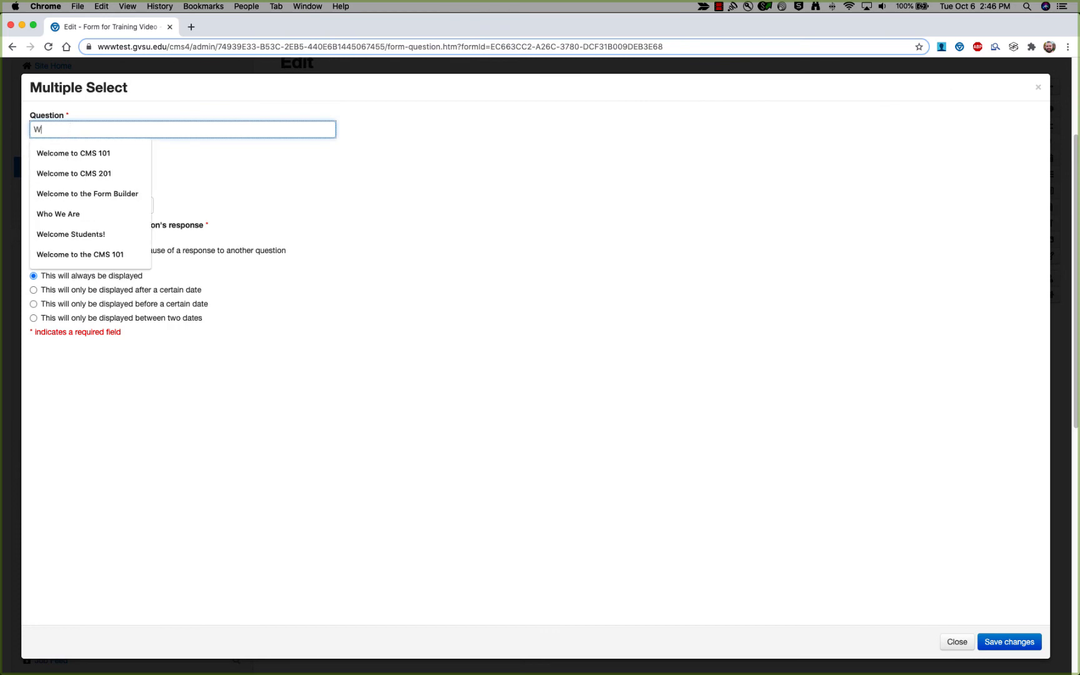
type("hat")
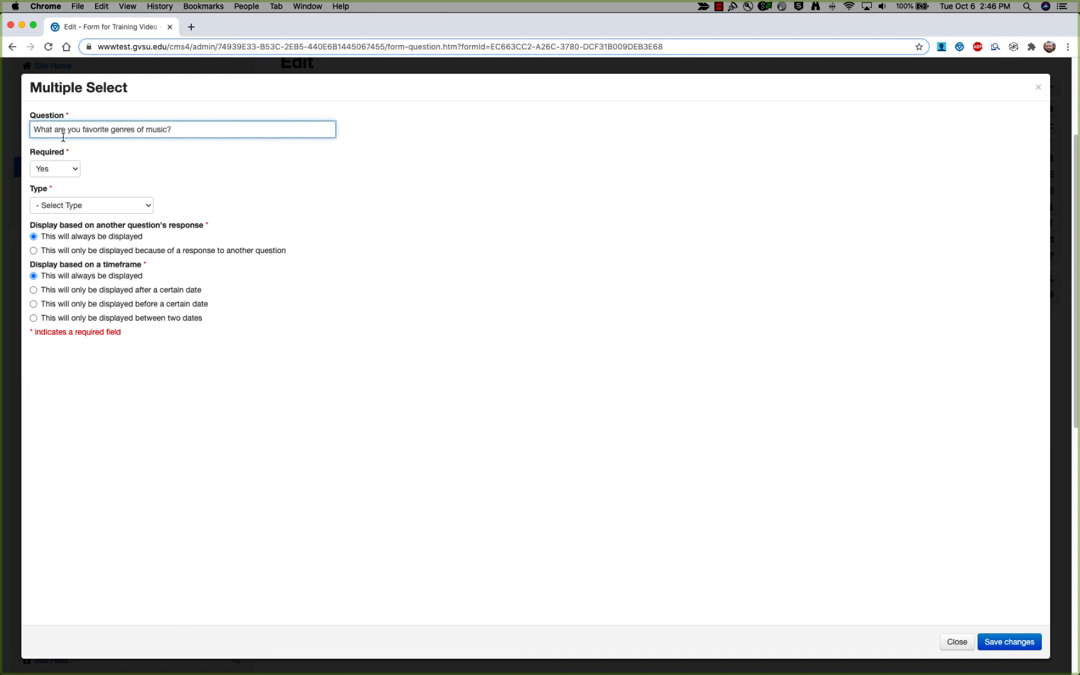
key("super+a")
key("BackSpace")
left_click(143, 207)
left_click(105, 126)
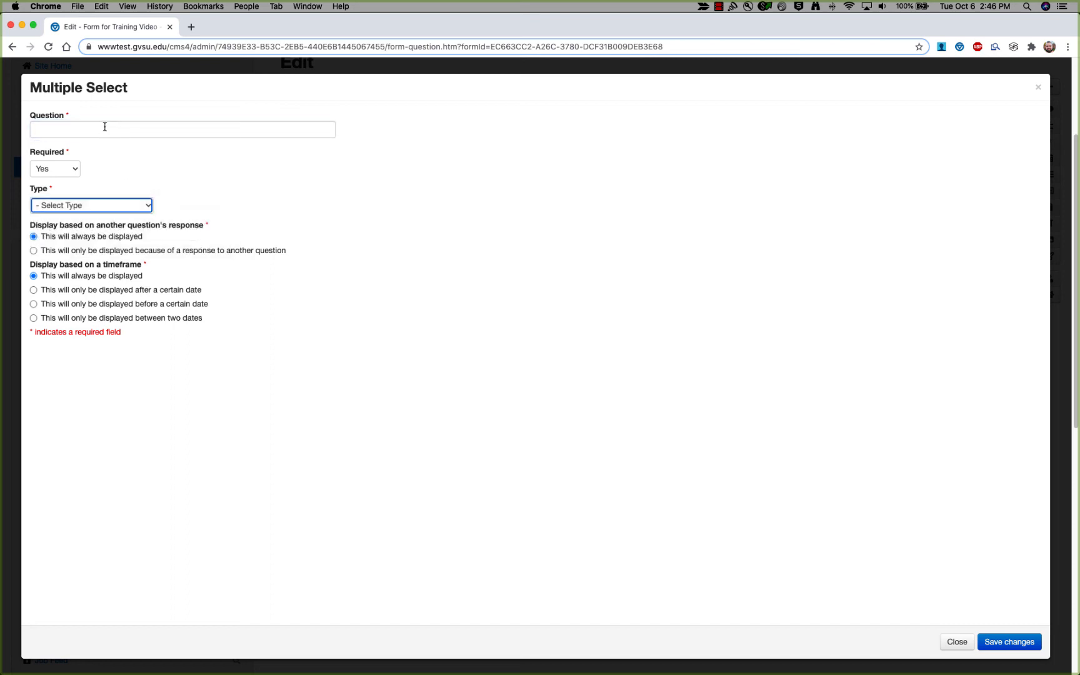
type("What are your favorite genres of music?")
Make it a Checkbox question with Rap, Alternative, Rock, Country, Jazz, Classic Rock, and save.
left_click(149, 207)
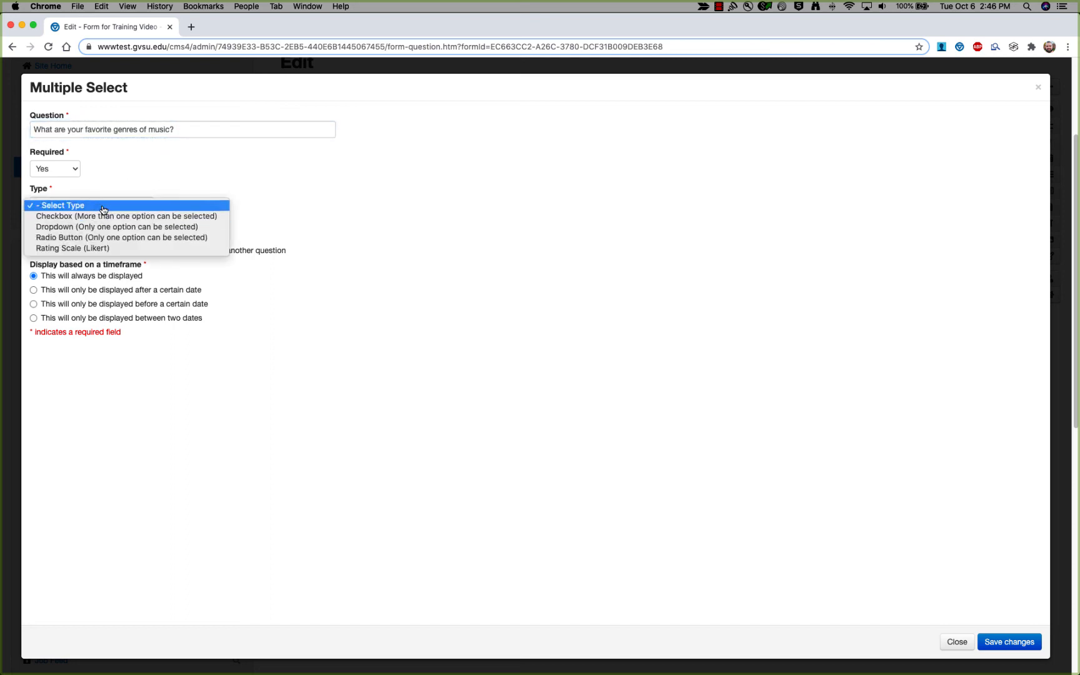
left_click(74, 217)
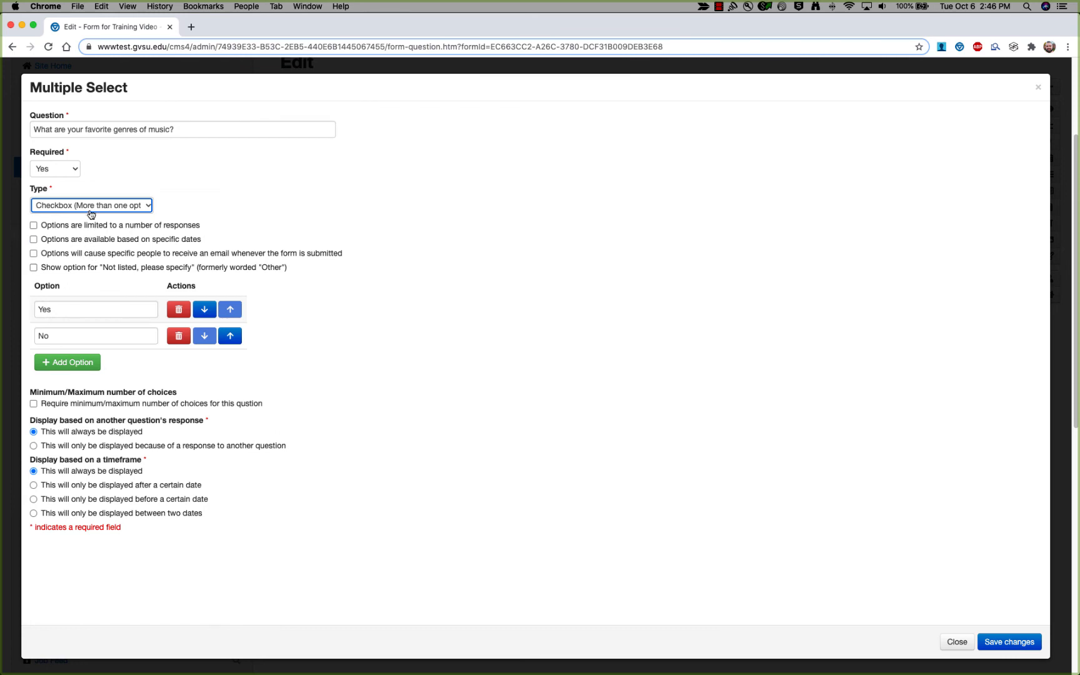
double_click(88, 312)
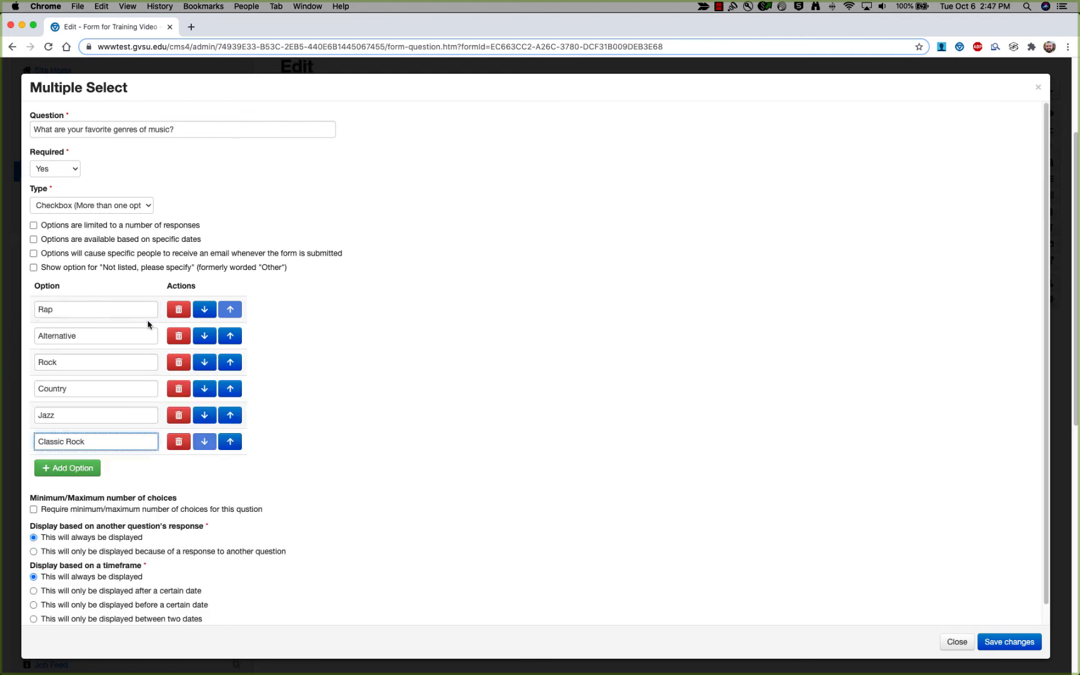
scroll(135, 319, "down", 1)
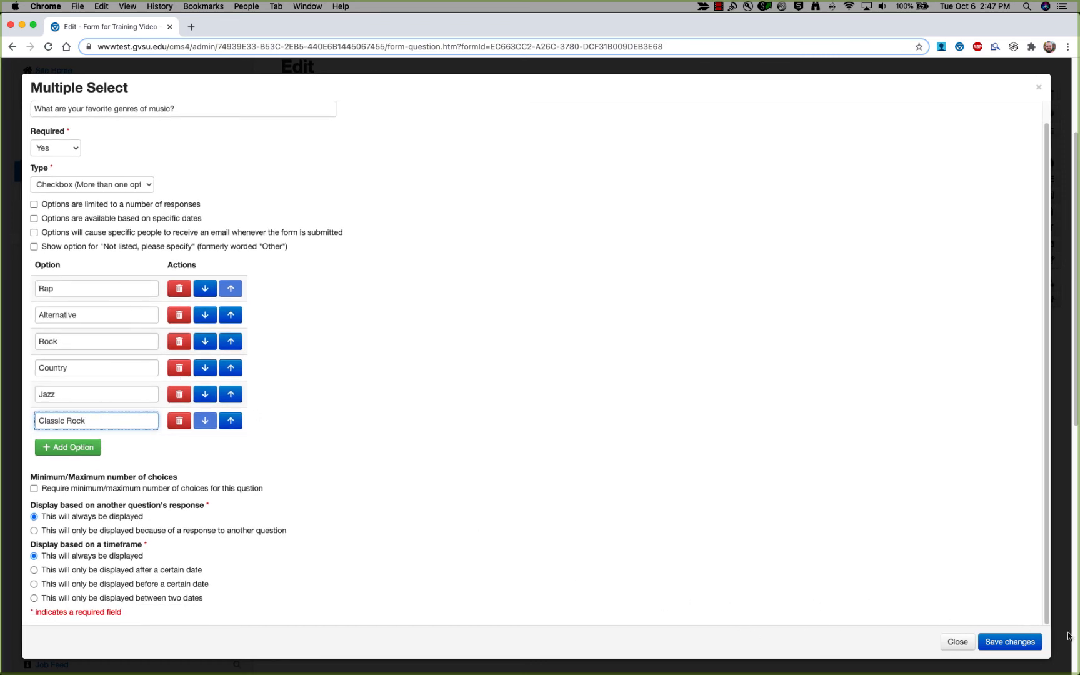
left_click(1024, 642)
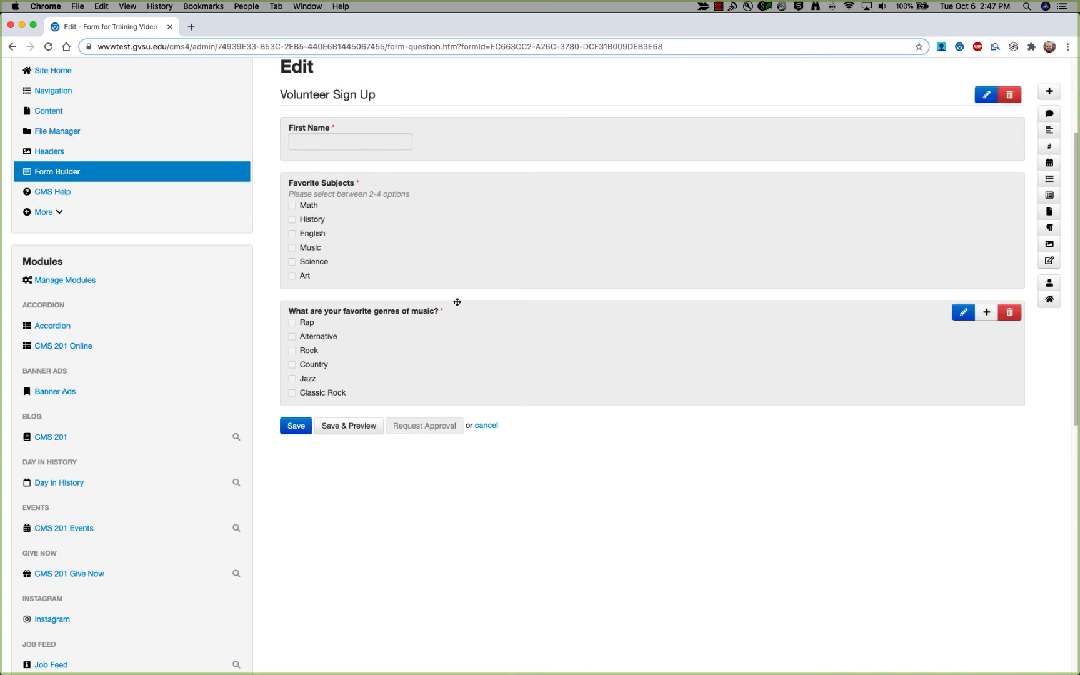
Review Favorite Subjects, then set the genres question to display only because of a response.
double_click(382, 214)
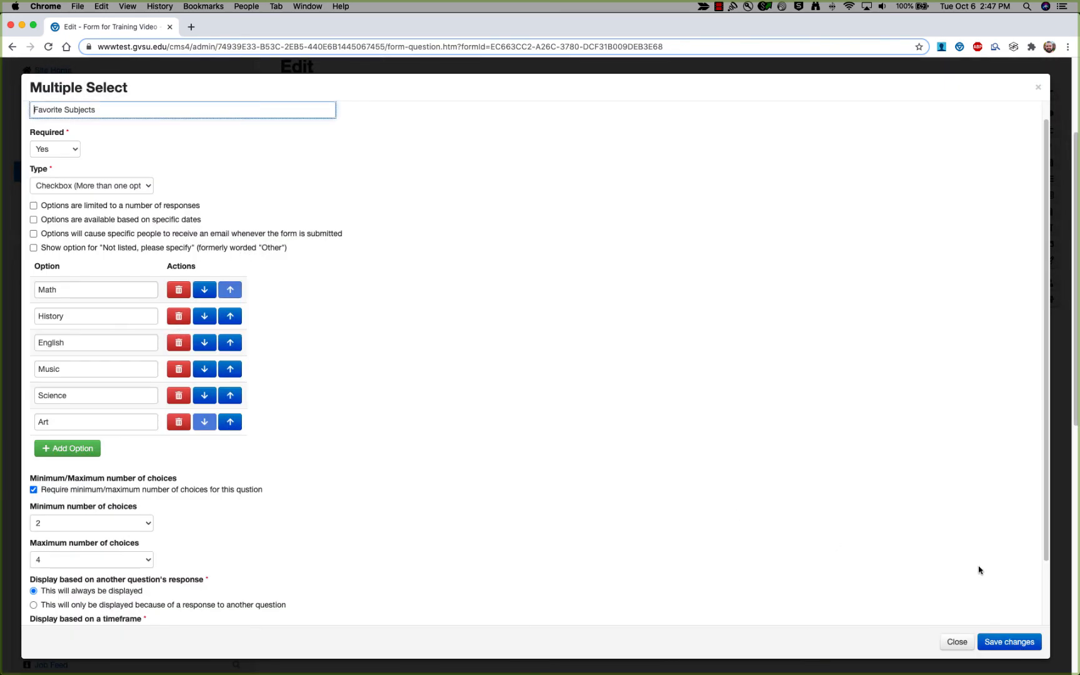
left_click(1009, 642)
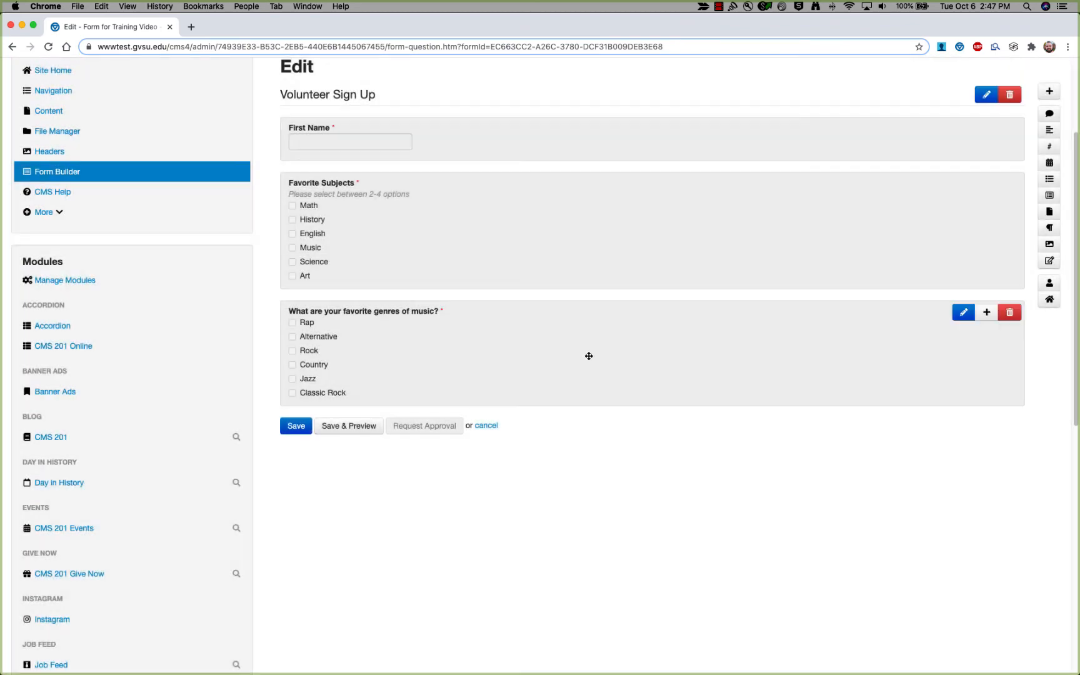
double_click(413, 338)
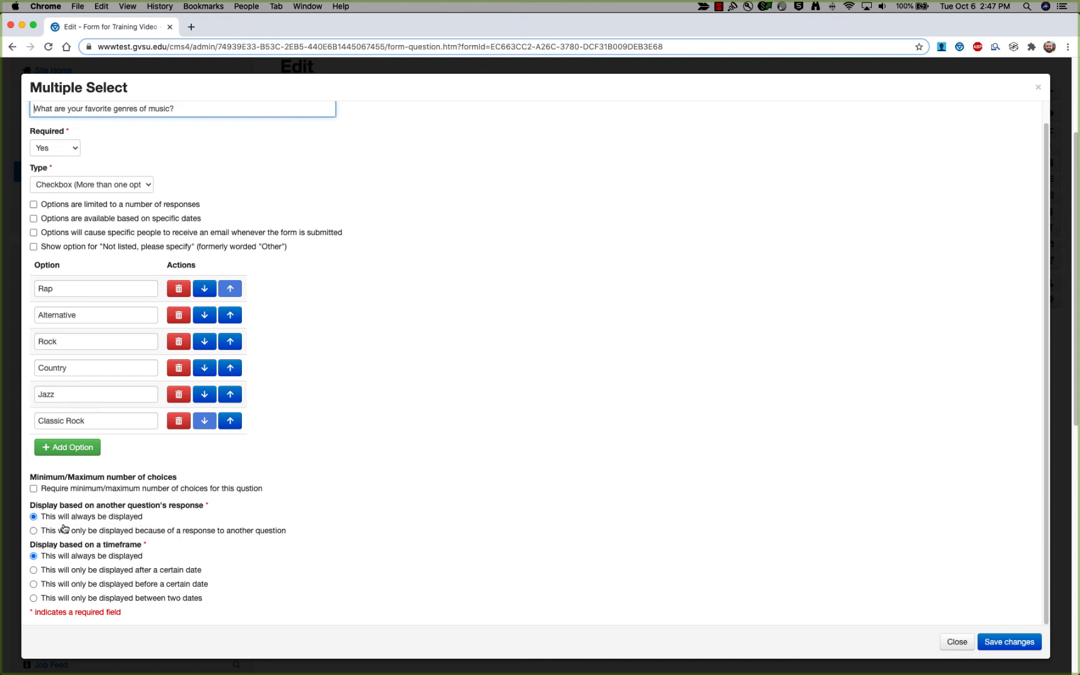
left_click(34, 531)
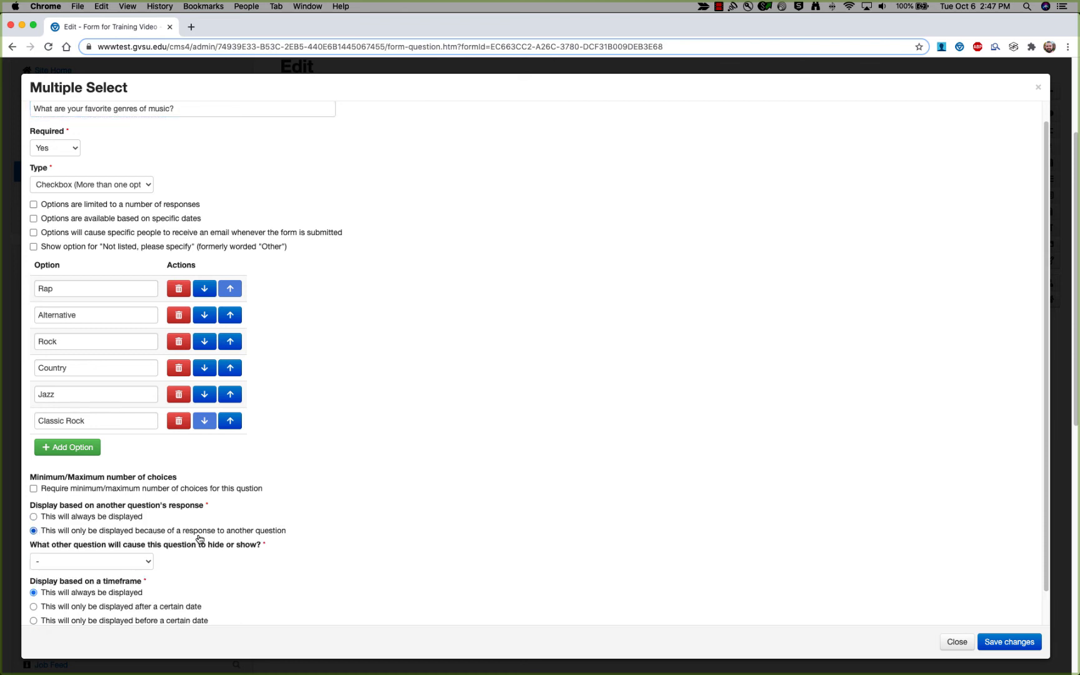
scroll(231, 542, "down", 1)
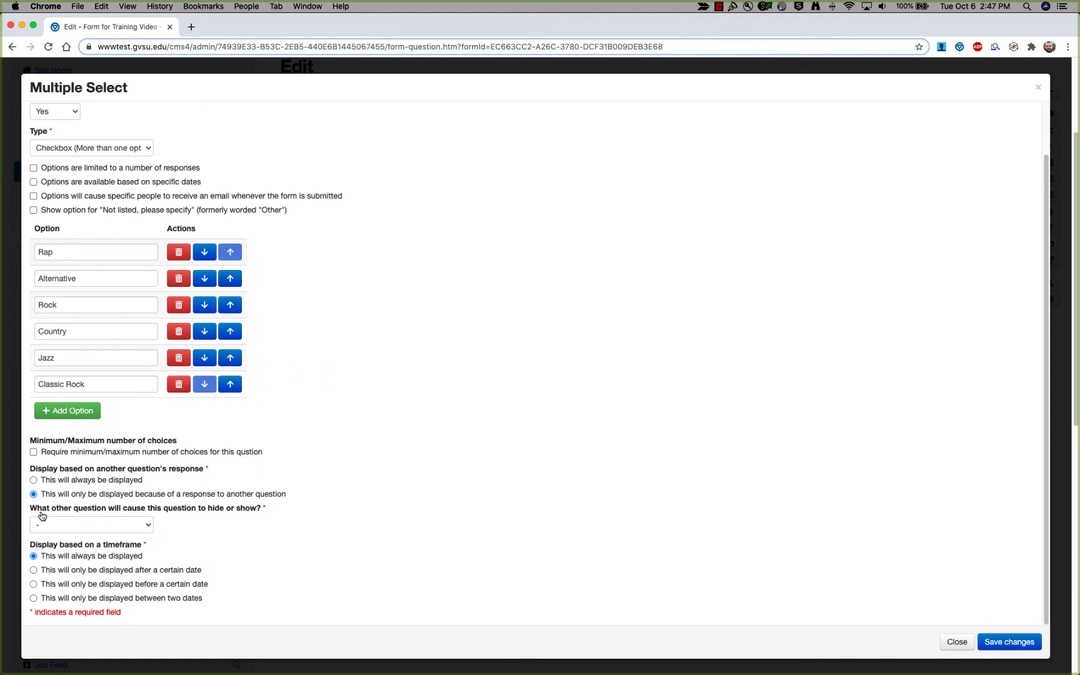
Choose Favorite Subjects as the triggering question, tick Music, and save.
left_click(144, 528)
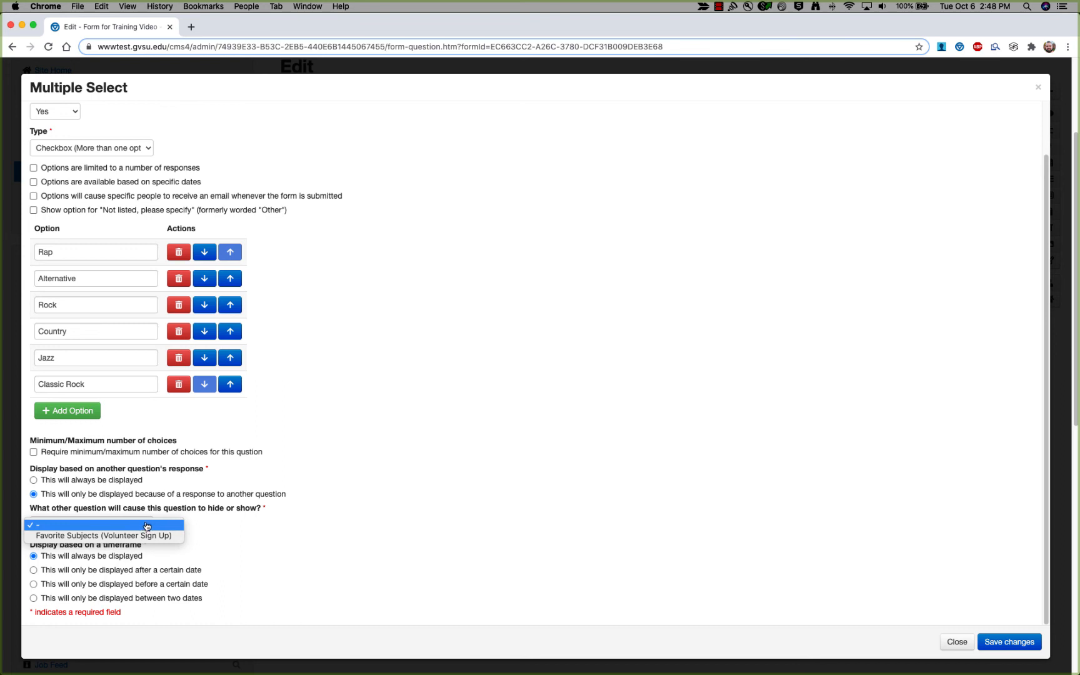
left_click(59, 536)
scroll(63, 539, "down", 3)
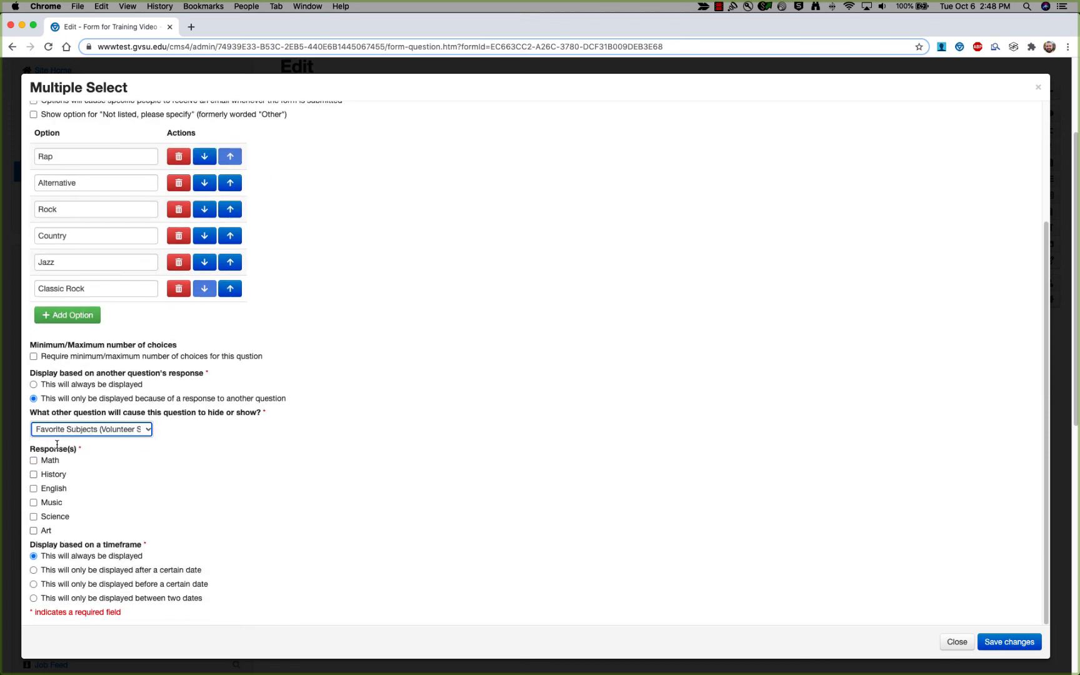
left_click(38, 503)
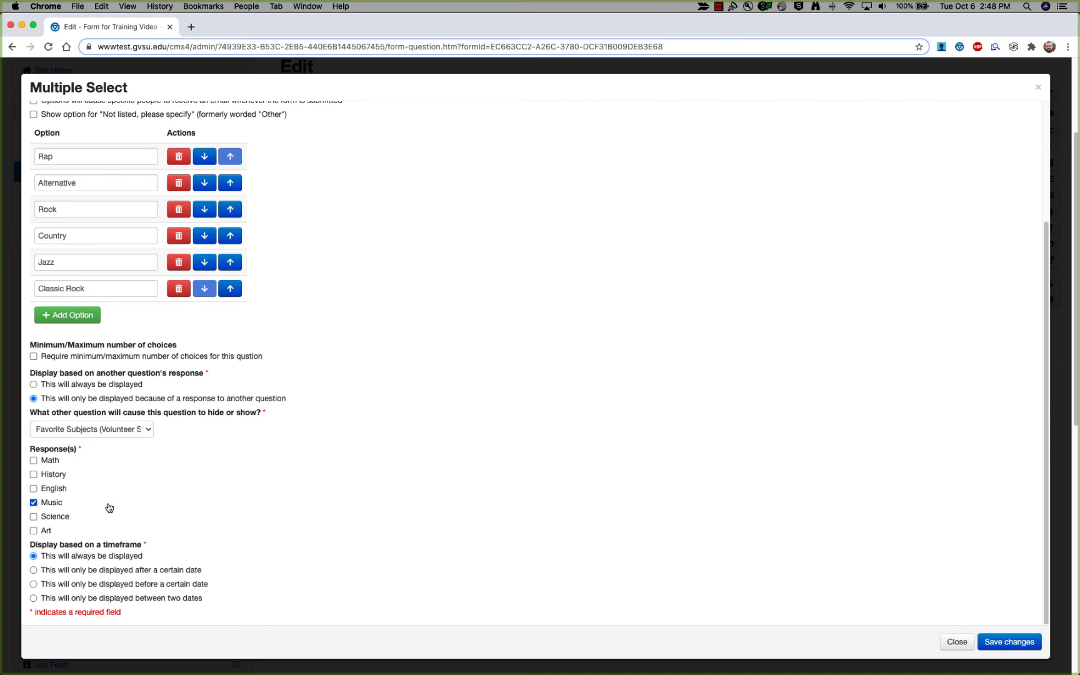
left_click(1022, 643)
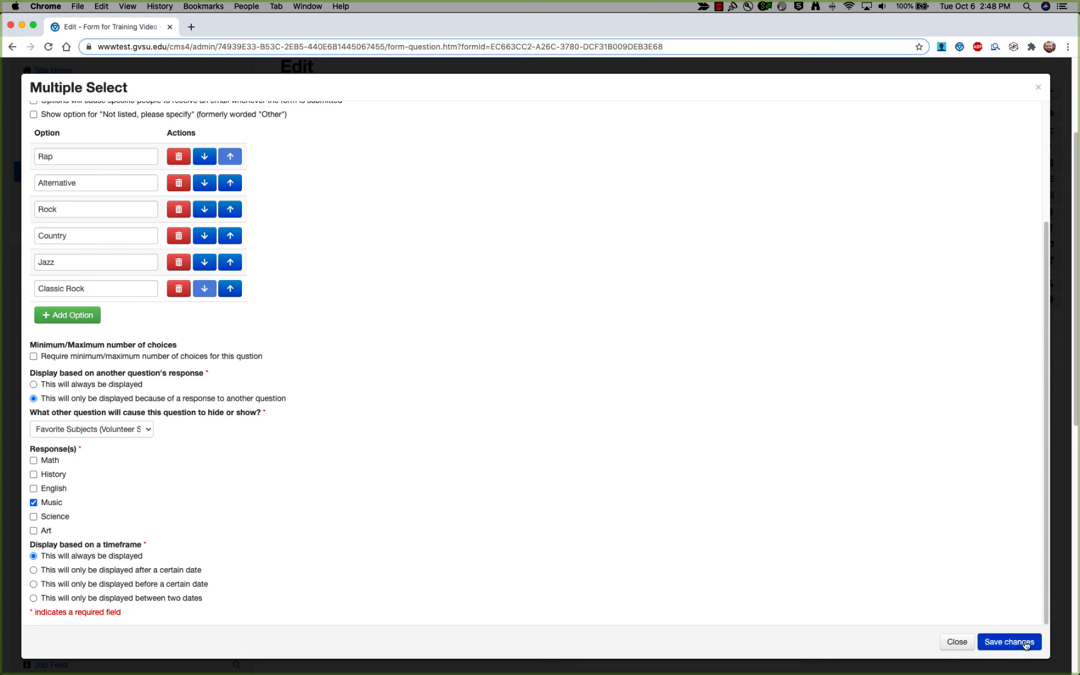
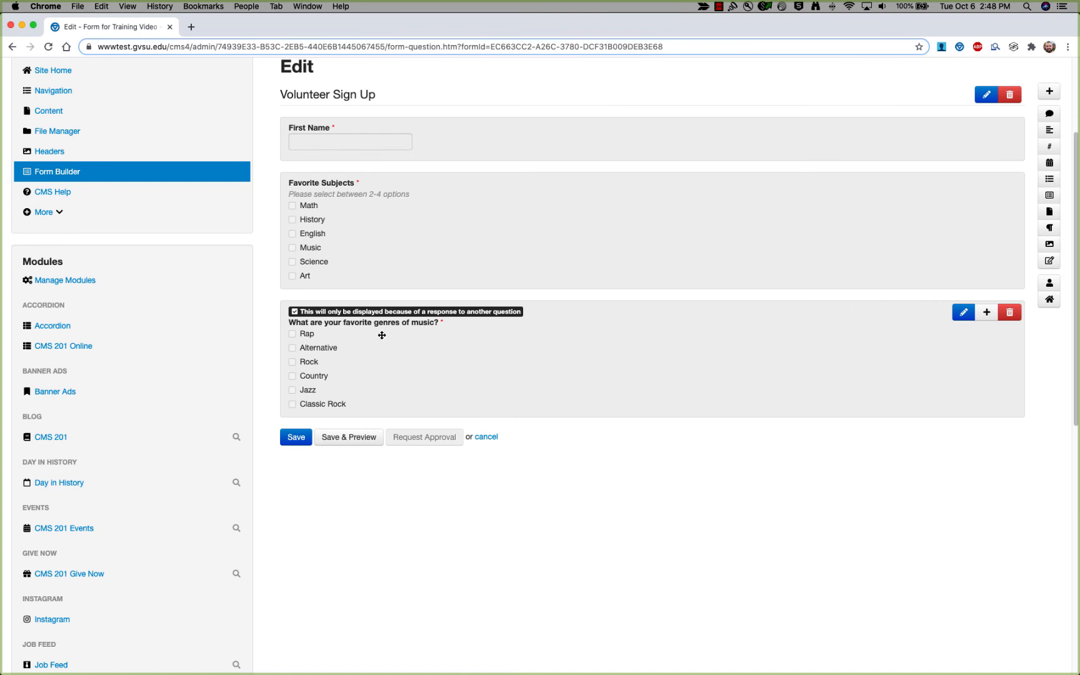
Save the form, preview it, and try ticking Math, History and English.
left_click(296, 436)
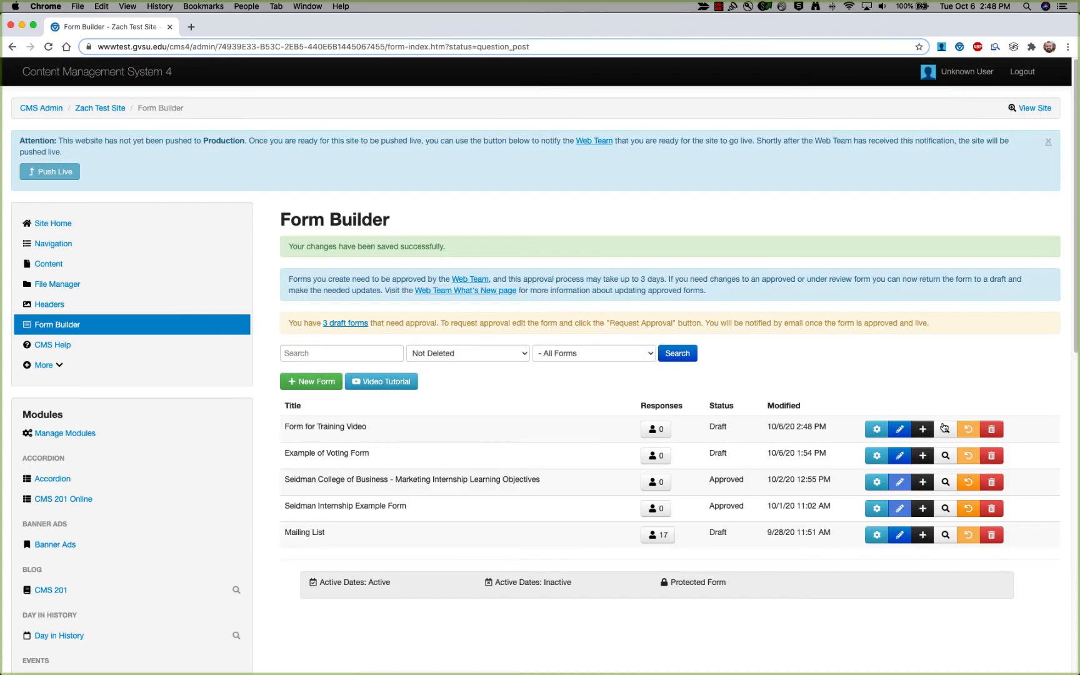
left_click(944, 428)
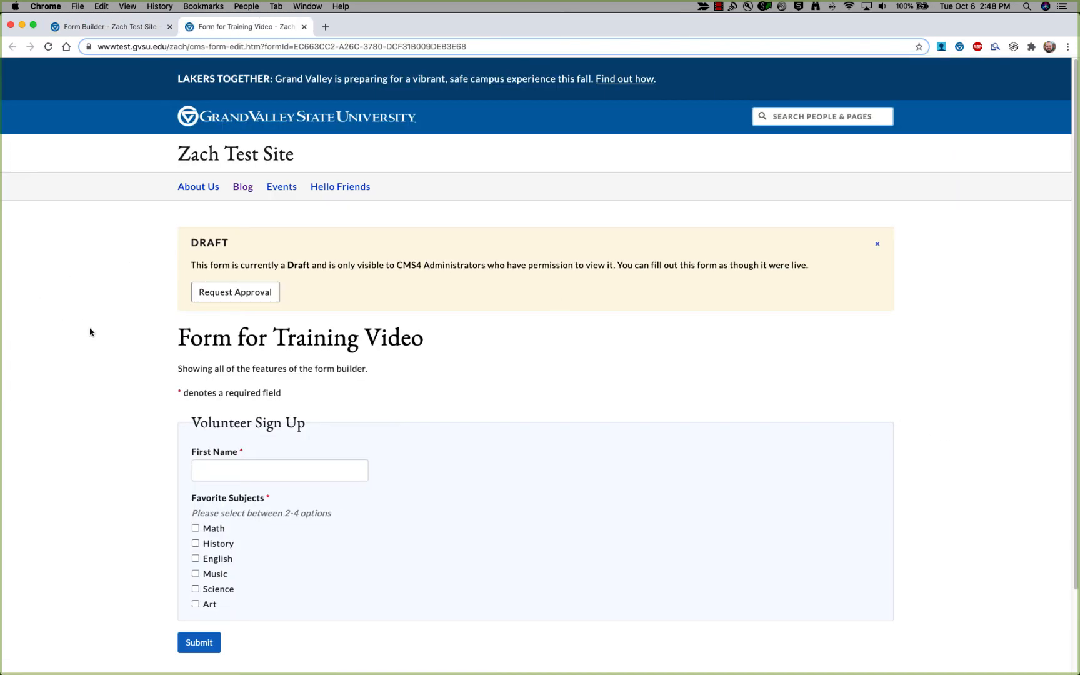
scroll(90, 330, "down", 3)
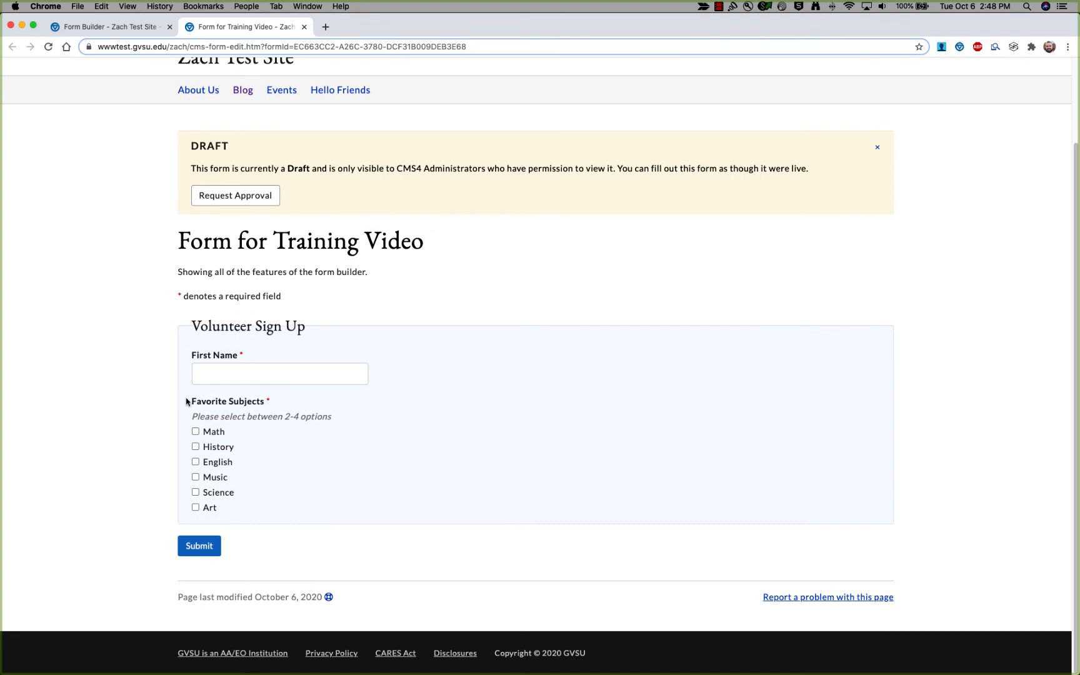
left_click(195, 432)
left_click(195, 446)
left_click(196, 447)
left_click(195, 461)
left_click(196, 462)
Tick Music in the preview to reveal the music-genres question.
scroll(181, 480, "up", 3)
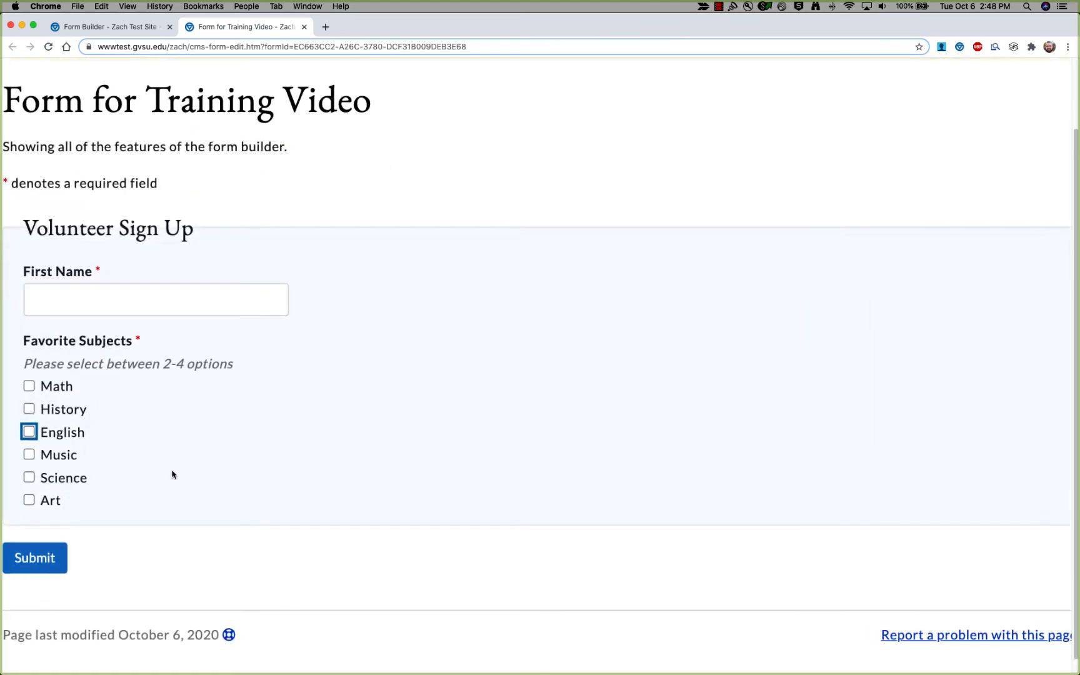
scroll(131, 455, "down", 2)
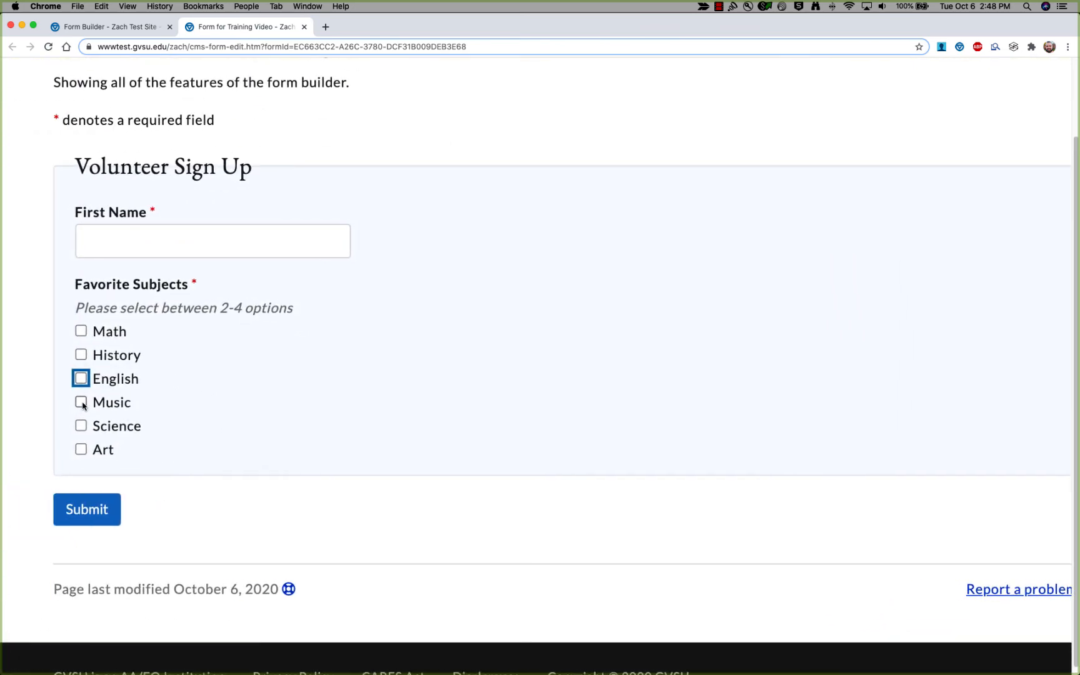
scroll(81, 405, "down", 3)
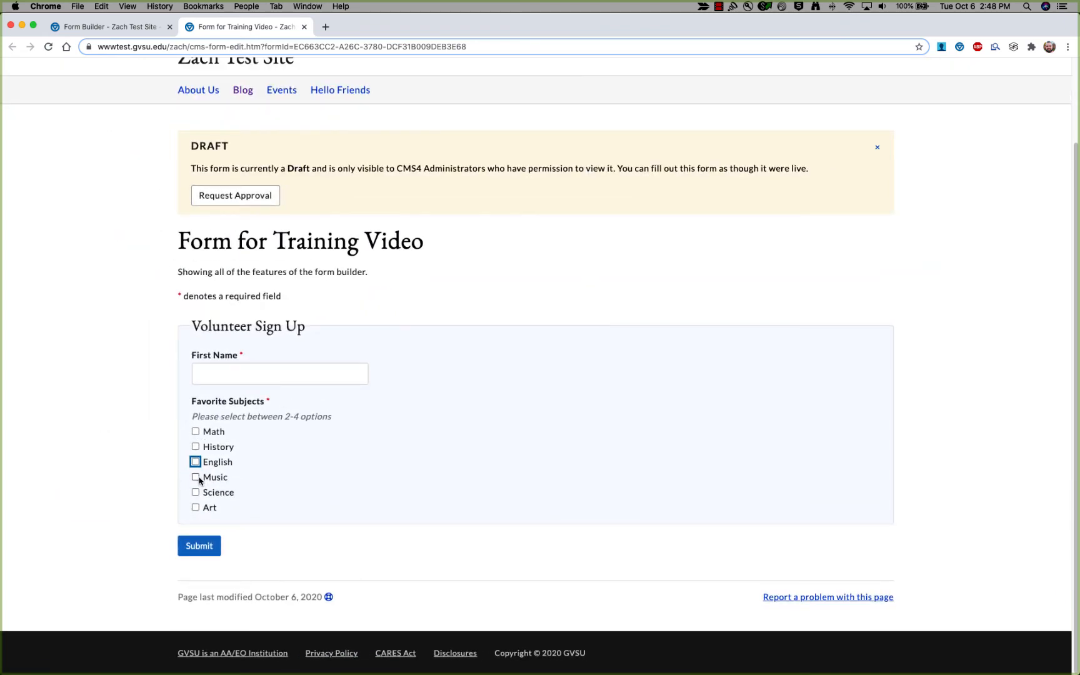
left_click(196, 477)
scroll(187, 543, "down", 3)
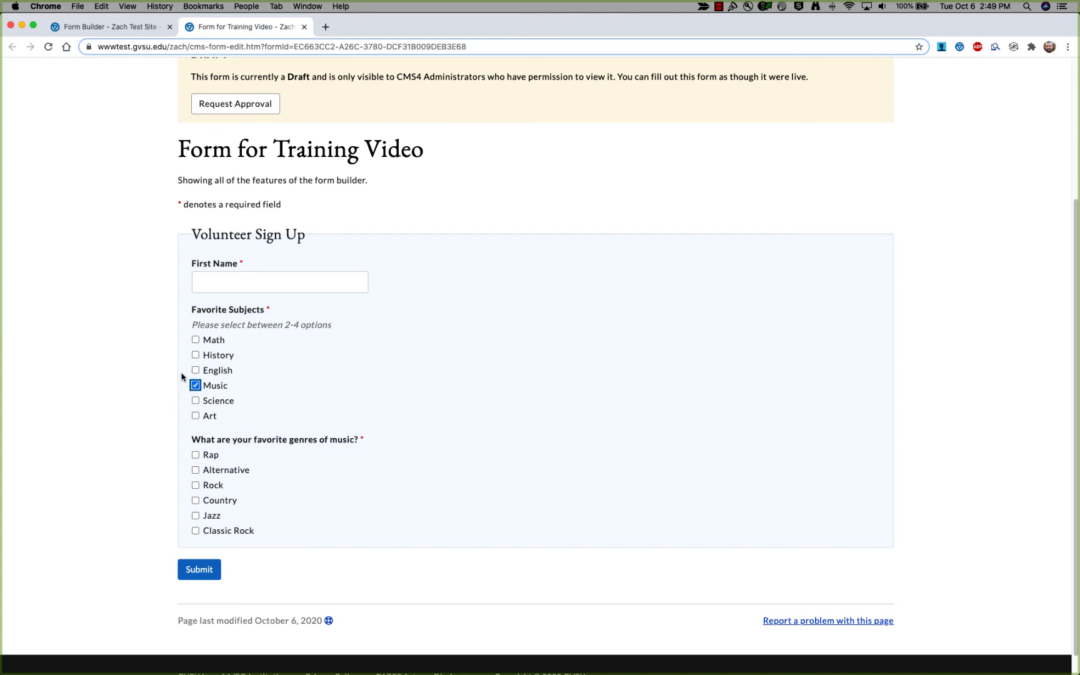
Reopen Form for Training Video, reload its preview to reset it, and return to editing.
left_click(112, 29)
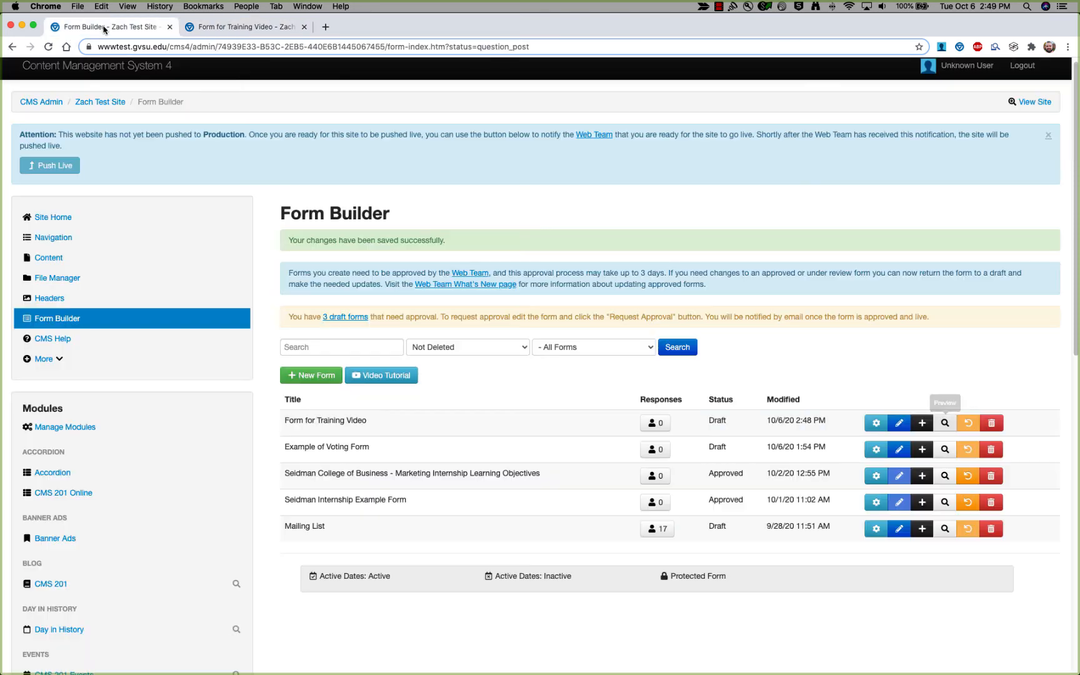
left_click(900, 424)
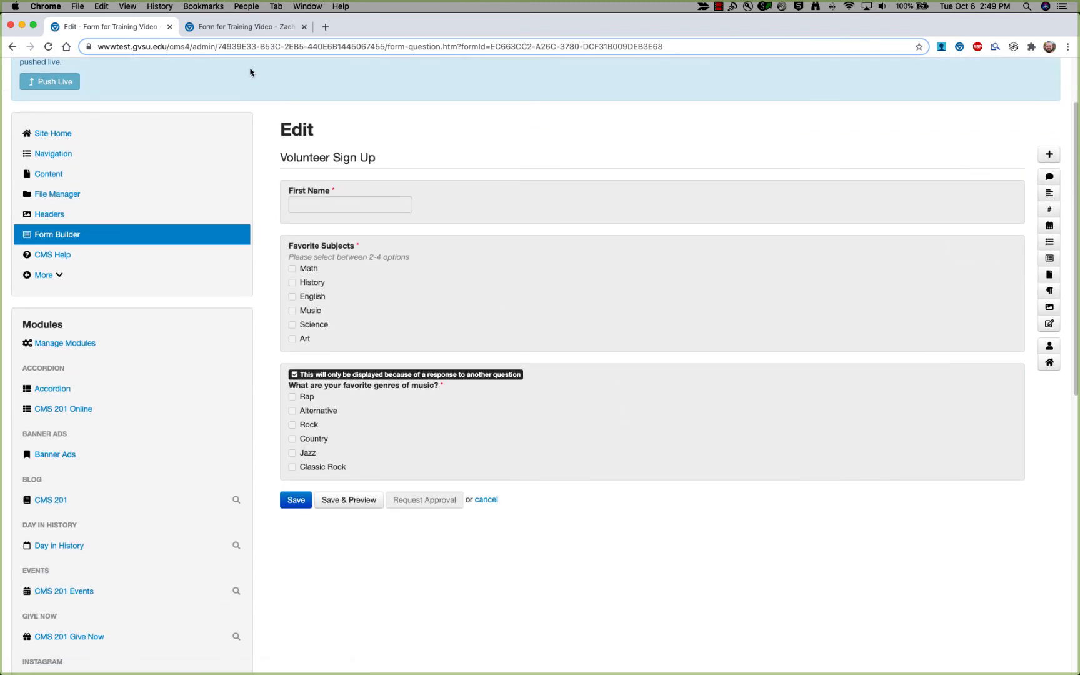
left_click(225, 28)
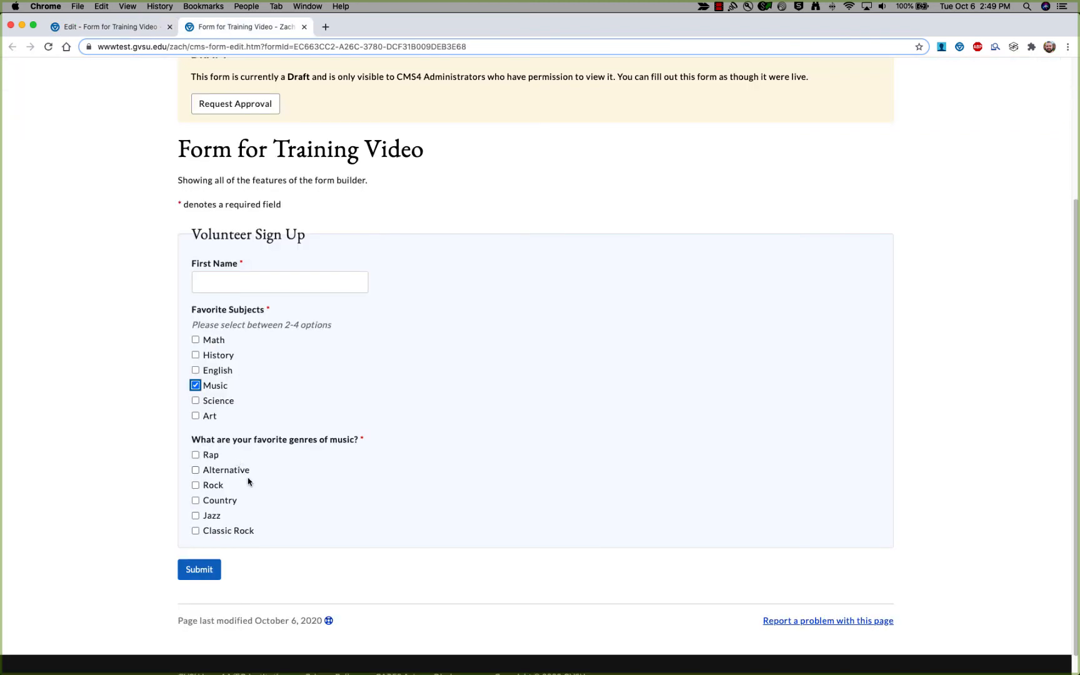
key("super+r")
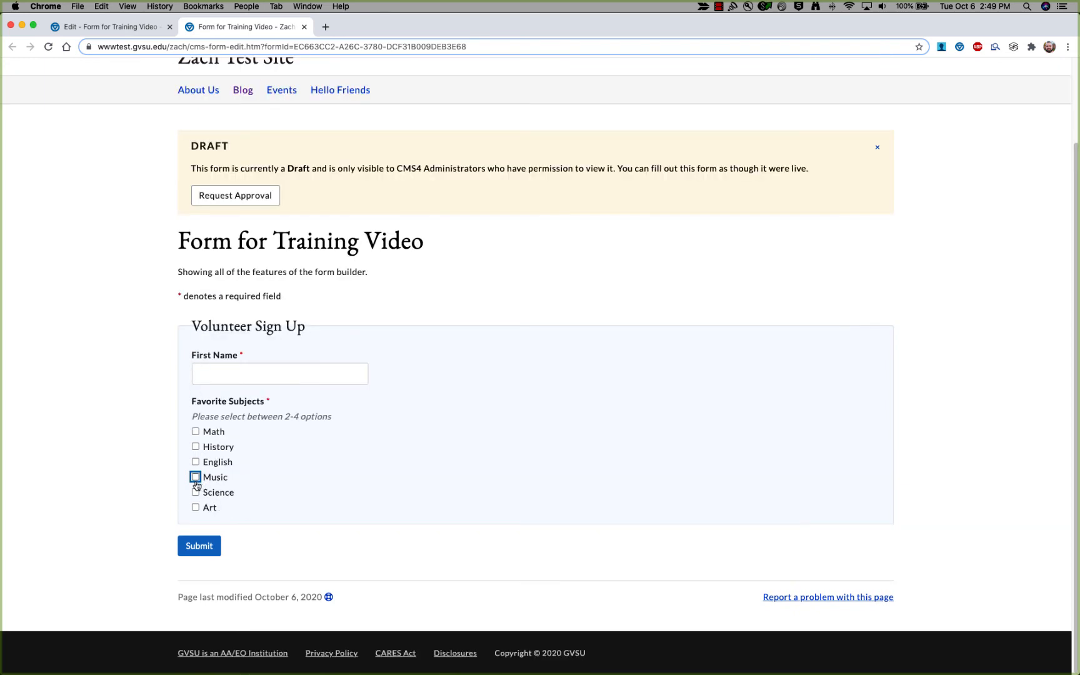
left_click(92, 28)
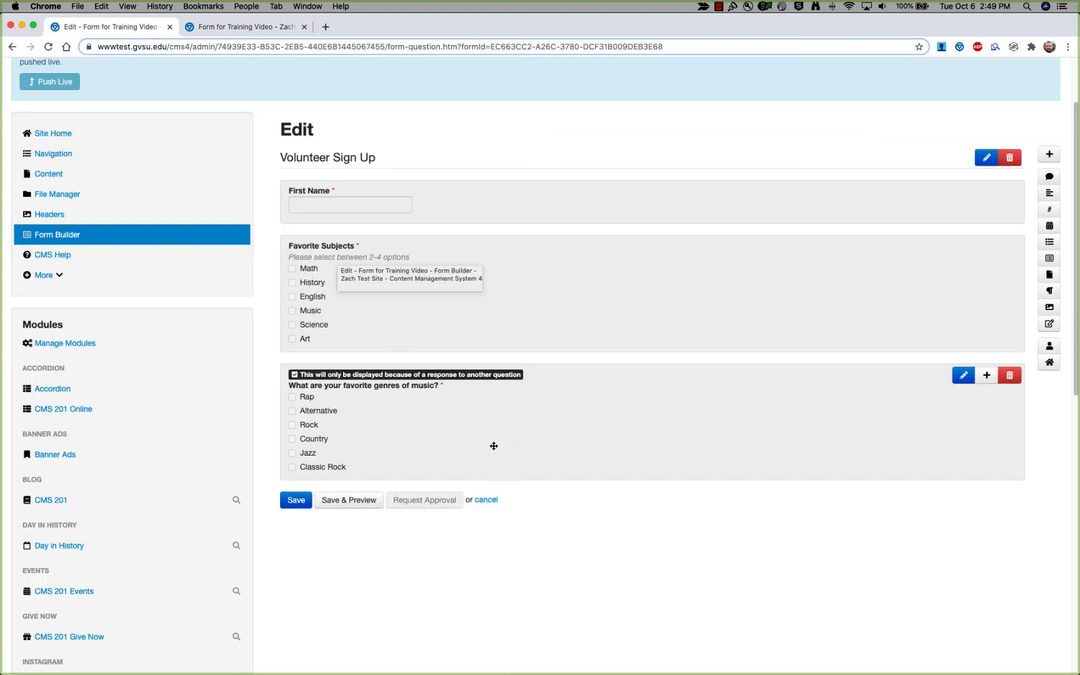
left_click(491, 391)
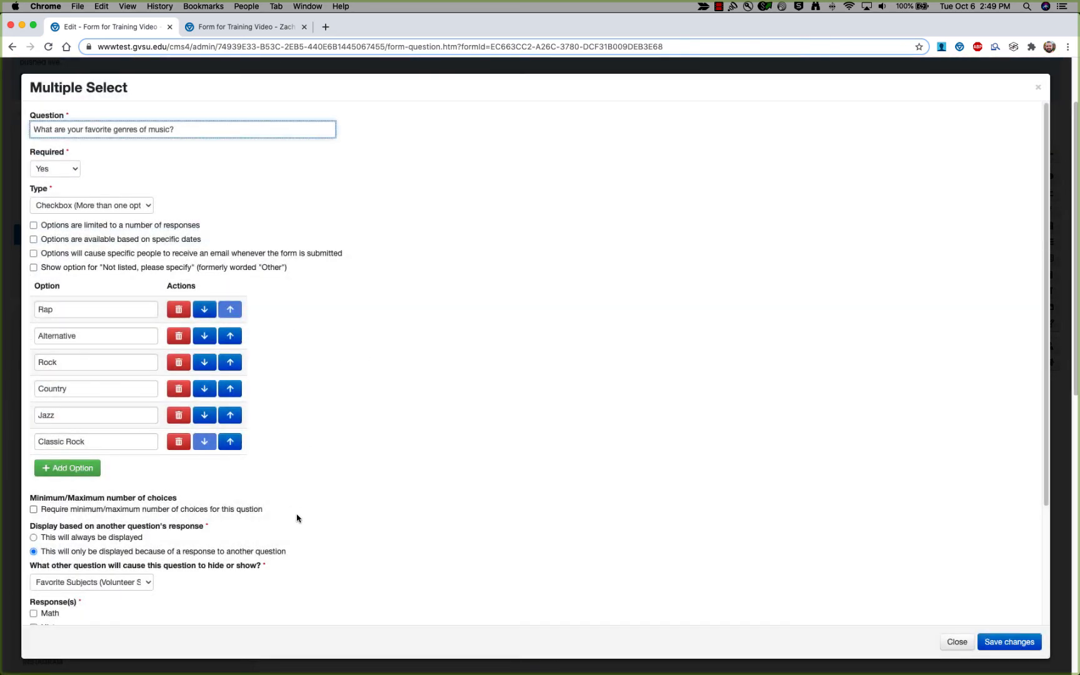
scroll(241, 578, "down", 5)
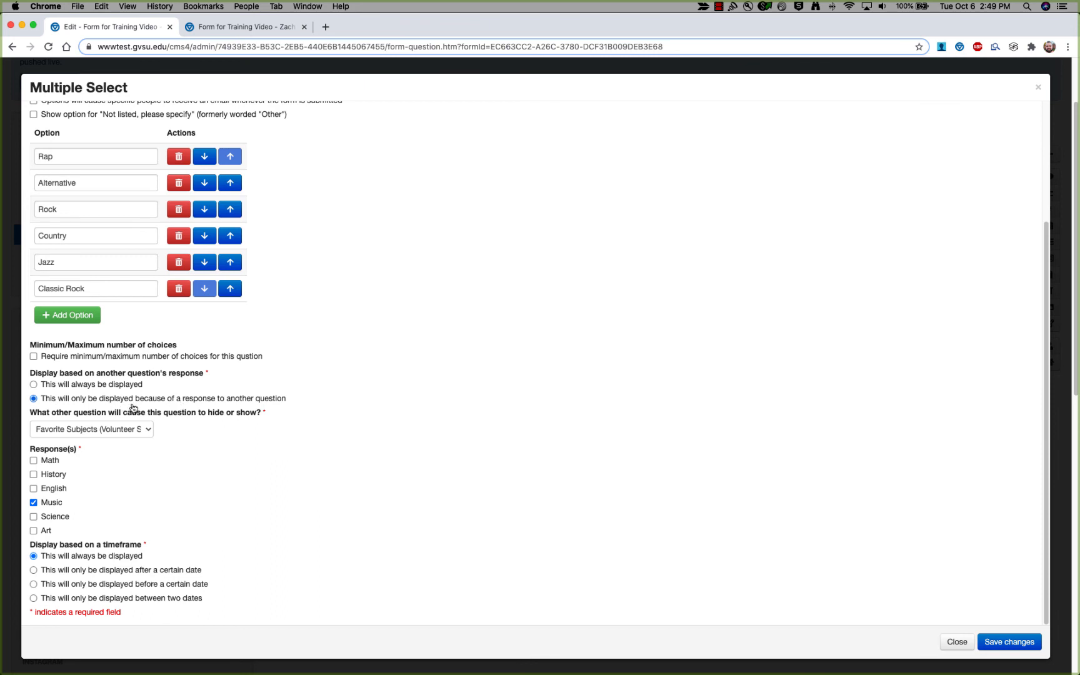
left_click(127, 427)
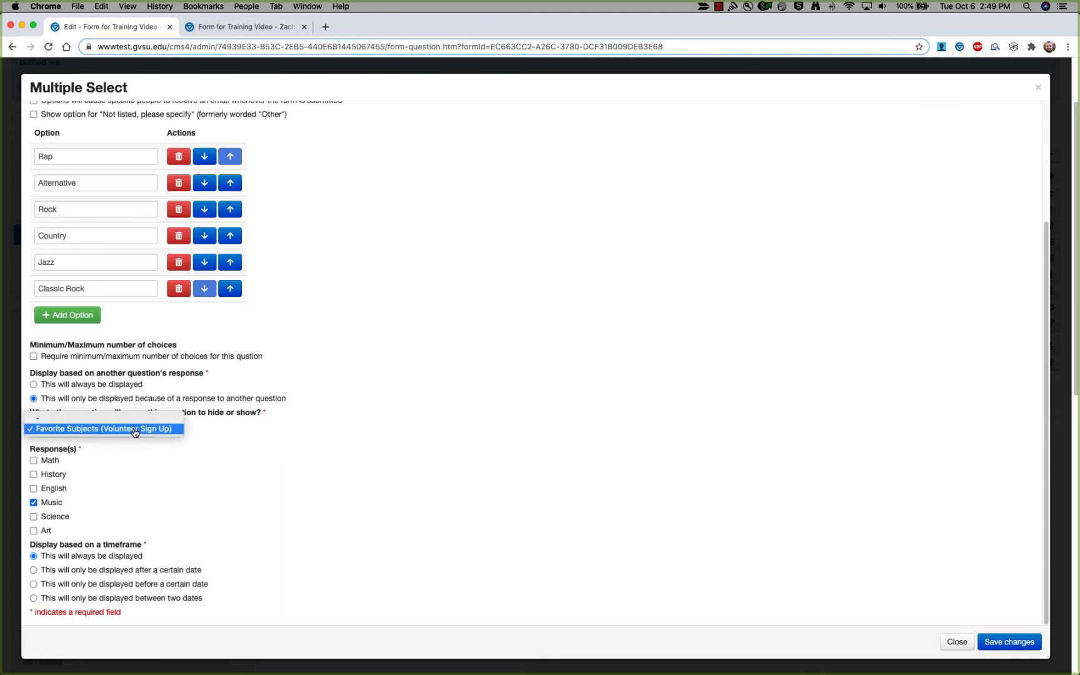
left_click(130, 429)
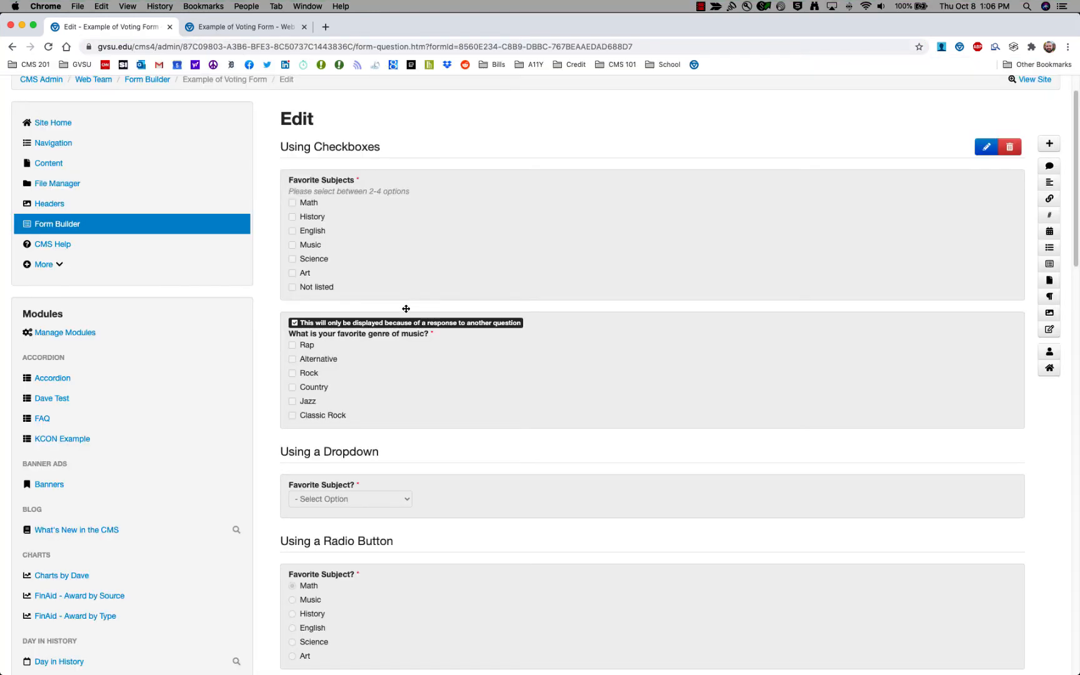
mouse_move(415, 314)
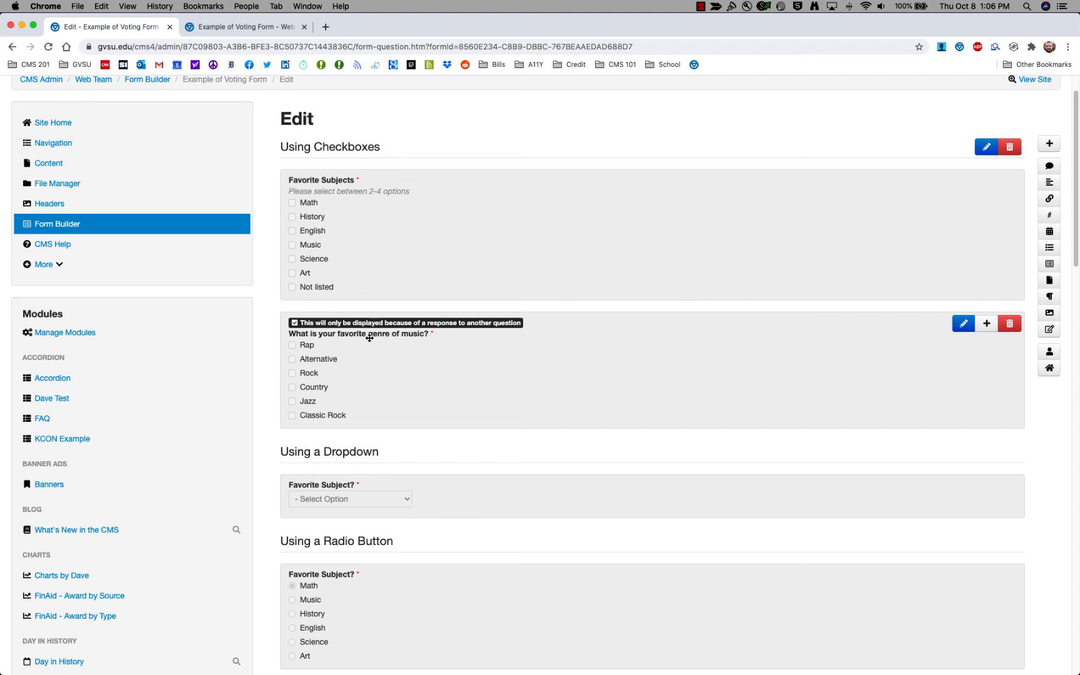
scroll(296, 176, "up", 2)
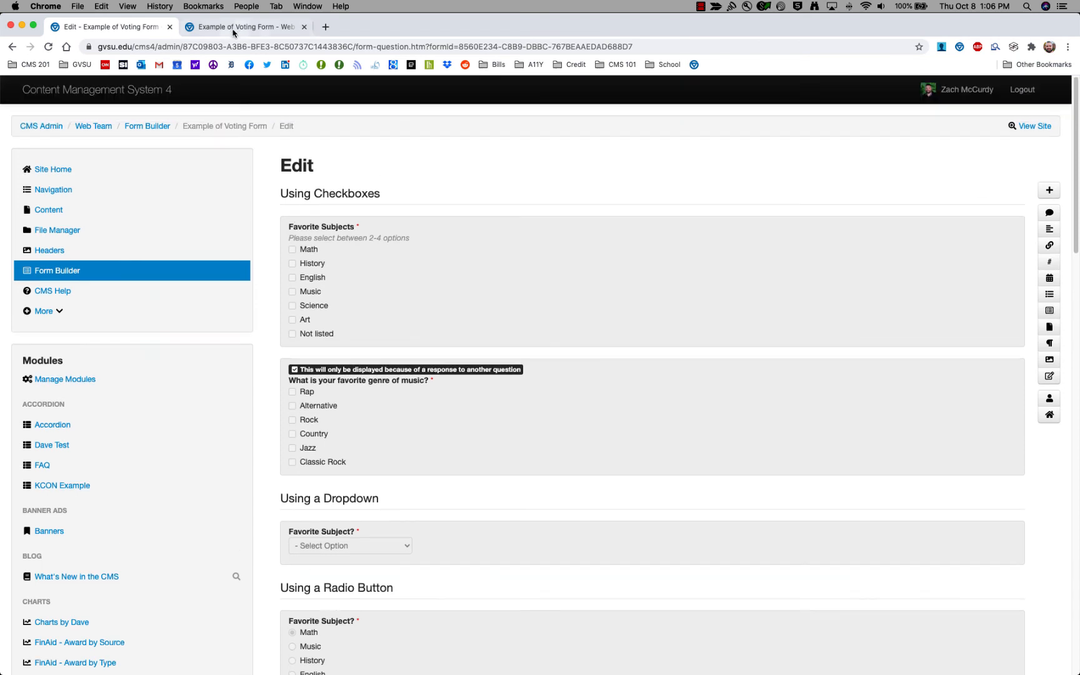
left_click(241, 27)
left_click(196, 304)
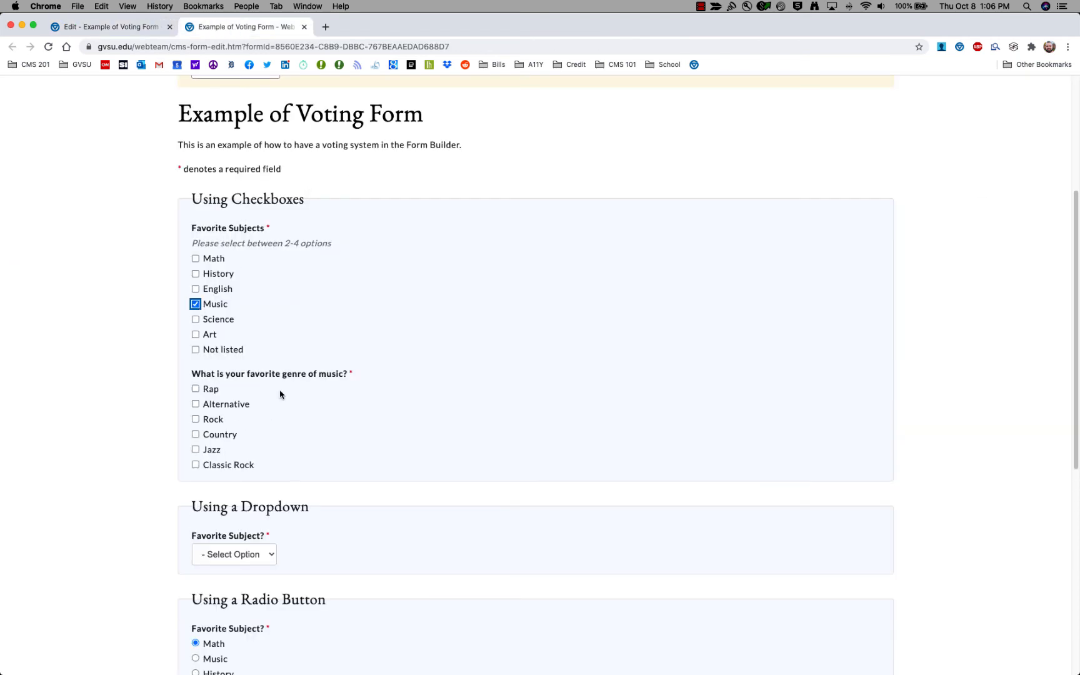
left_click(218, 305)
left_click(92, 25)
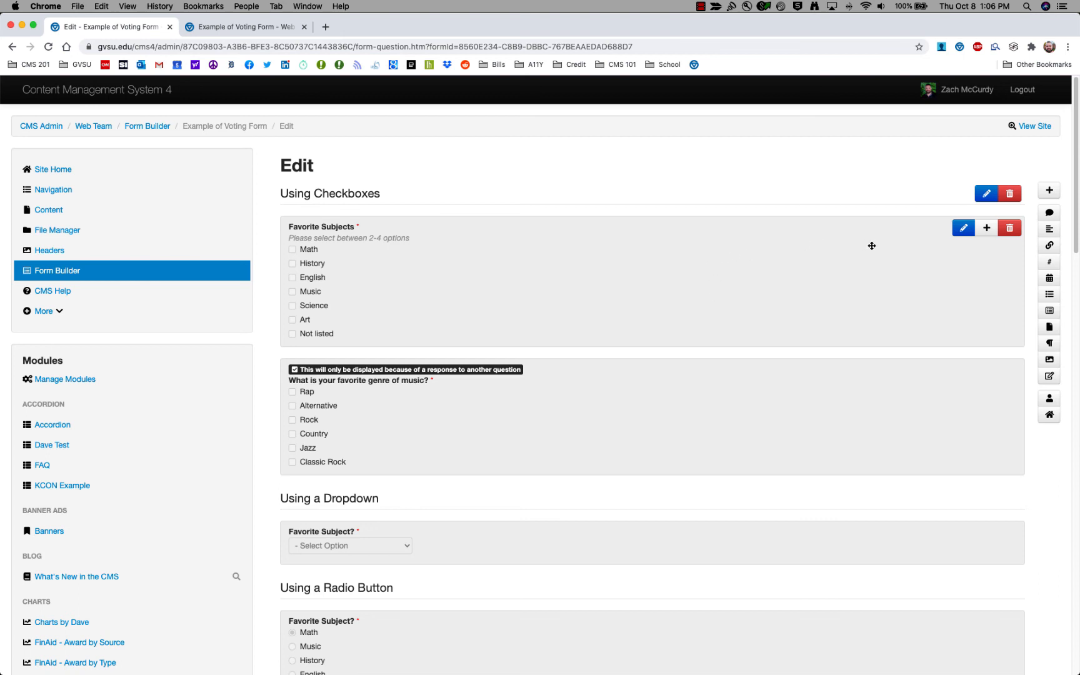
Add a paragraph text question shown only when Favorite Subjects has Math ticked.
left_click(1049, 230)
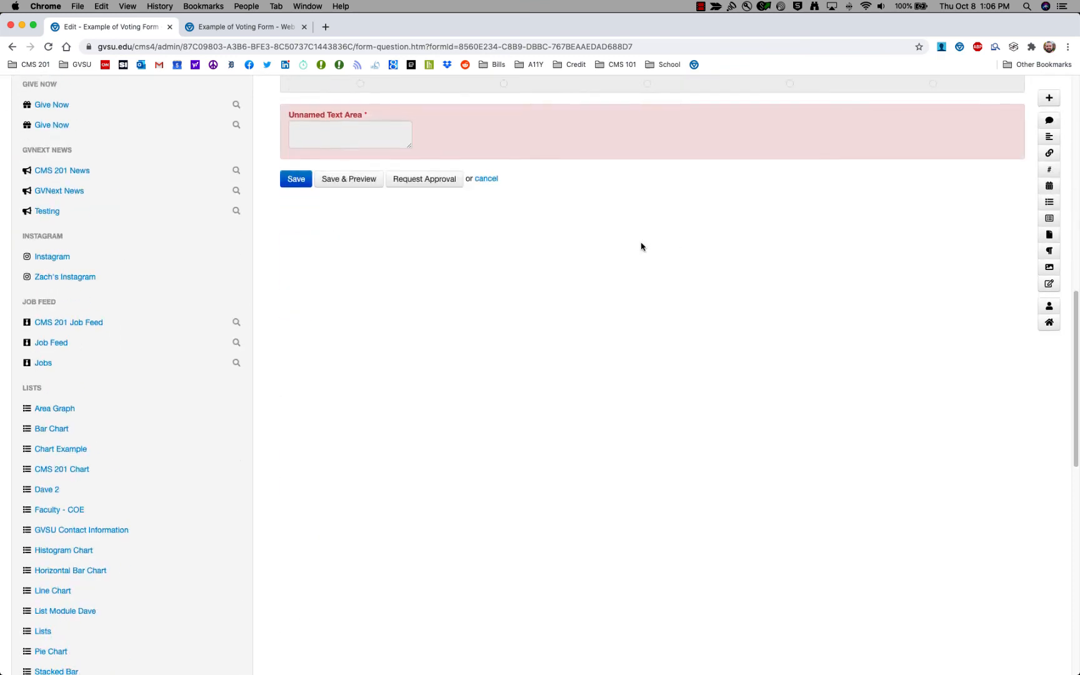
scroll(640, 245, "up", 6)
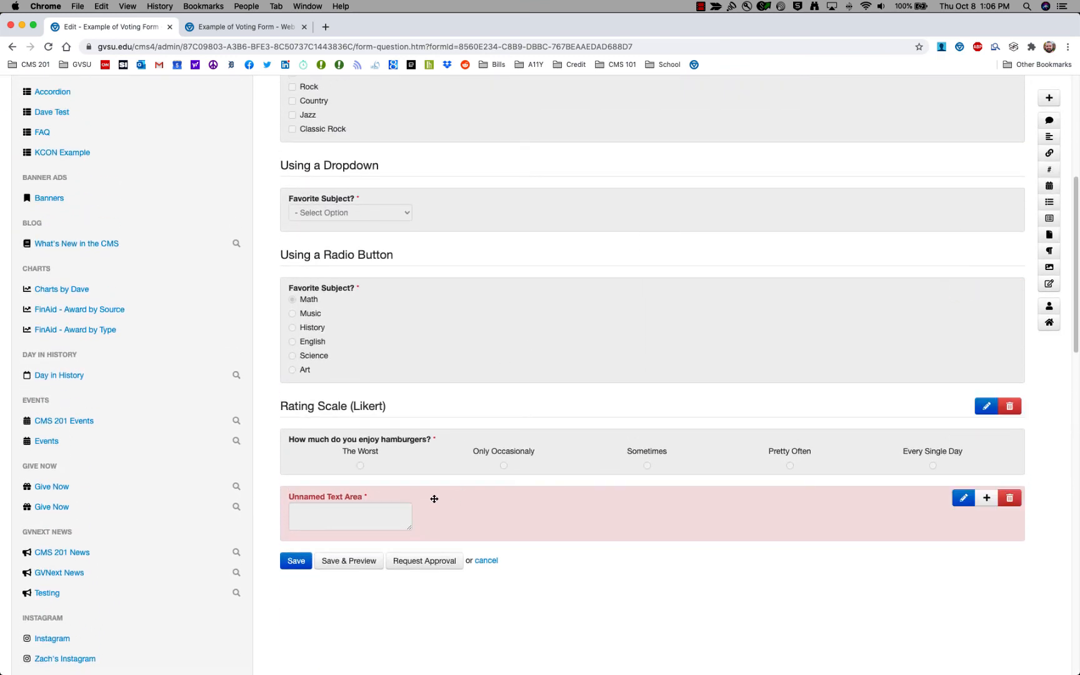
left_click(475, 510)
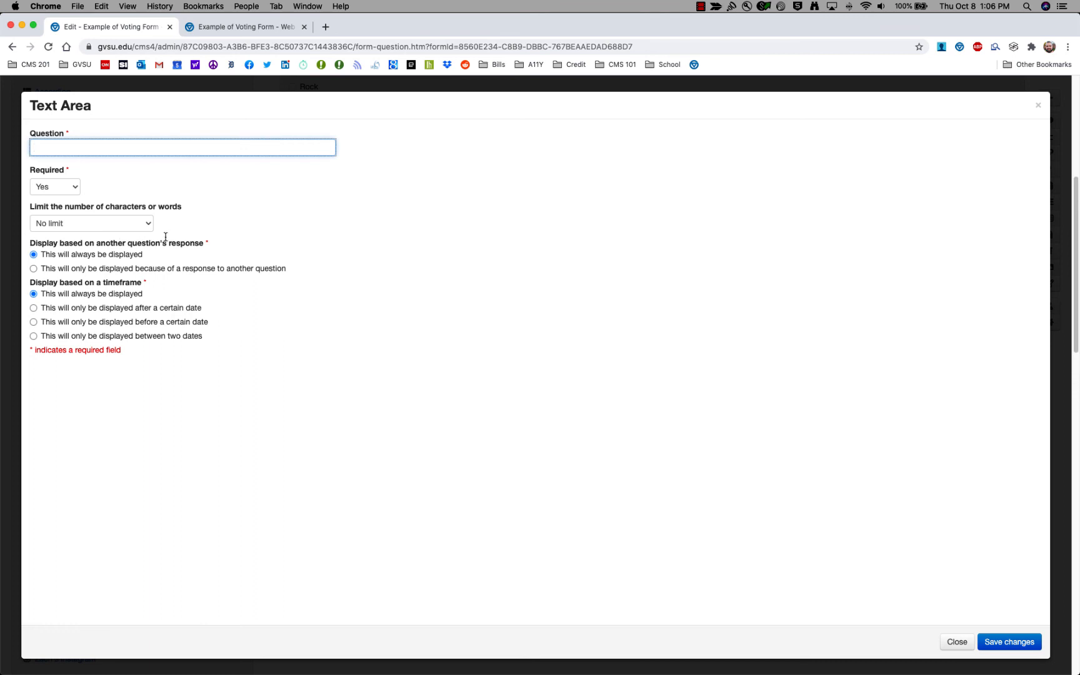
left_click(94, 269)
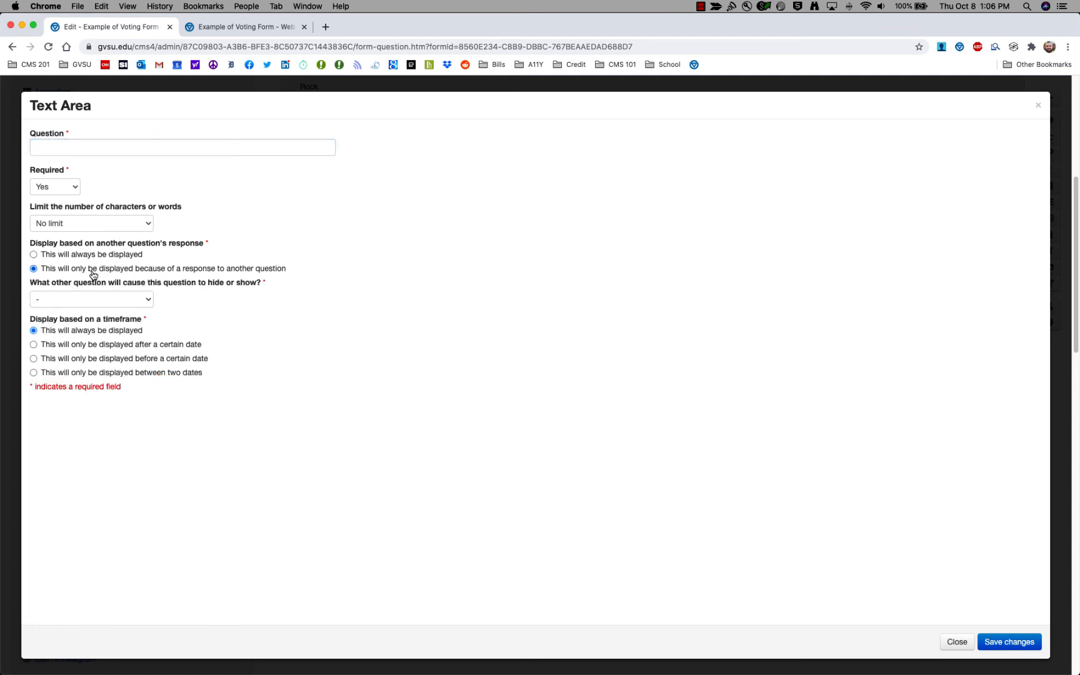
left_click(150, 306)
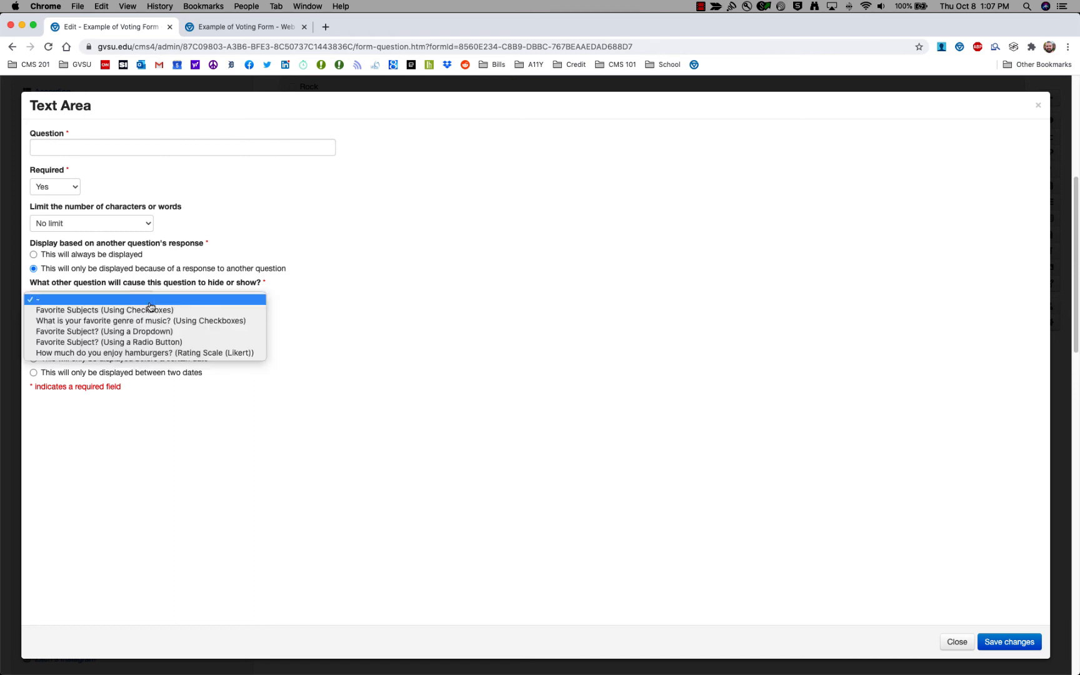
left_click(149, 310)
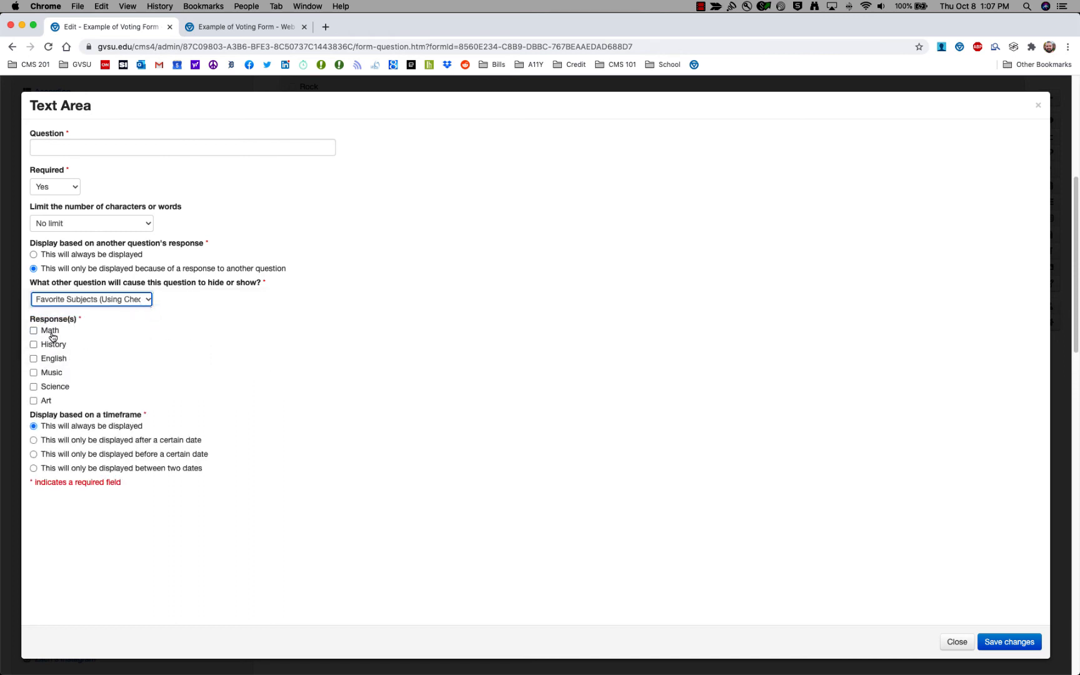
left_click(48, 333)
Title the question 'Text Area', save it, then save and preview the form.
left_click(57, 144)
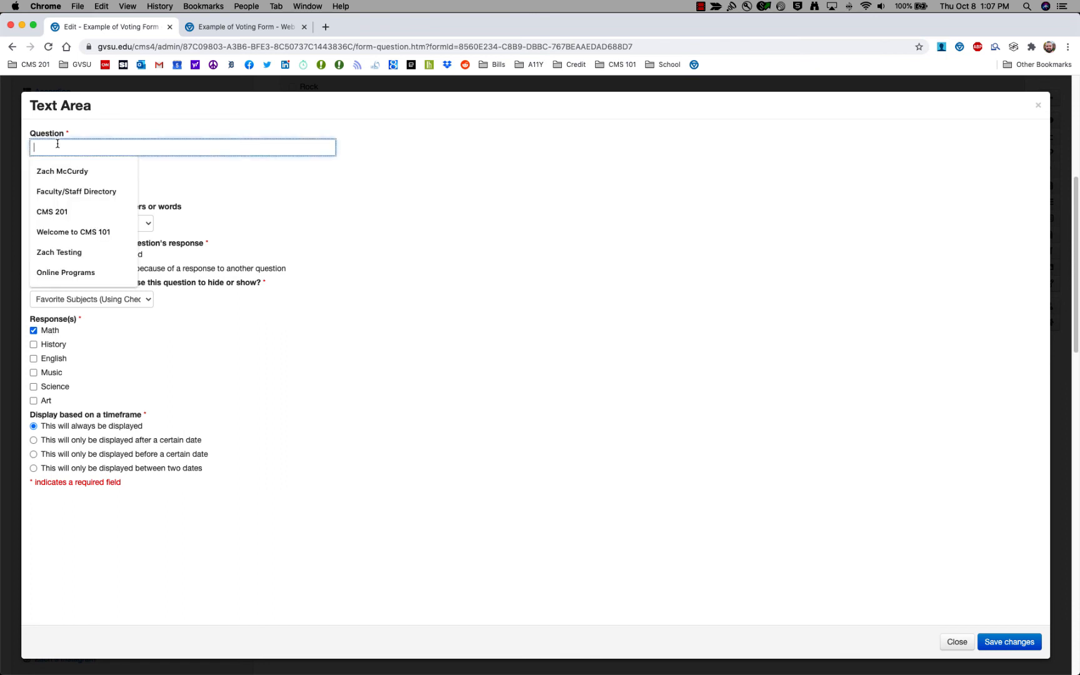
type("Text")
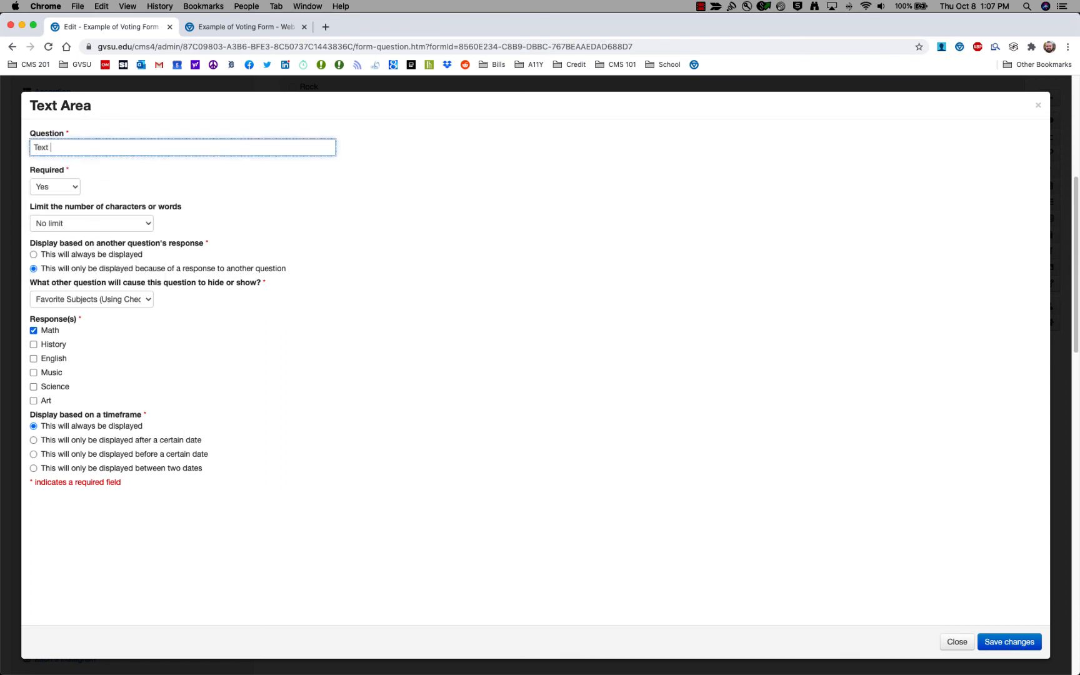
type(" Area")
left_click(1001, 644)
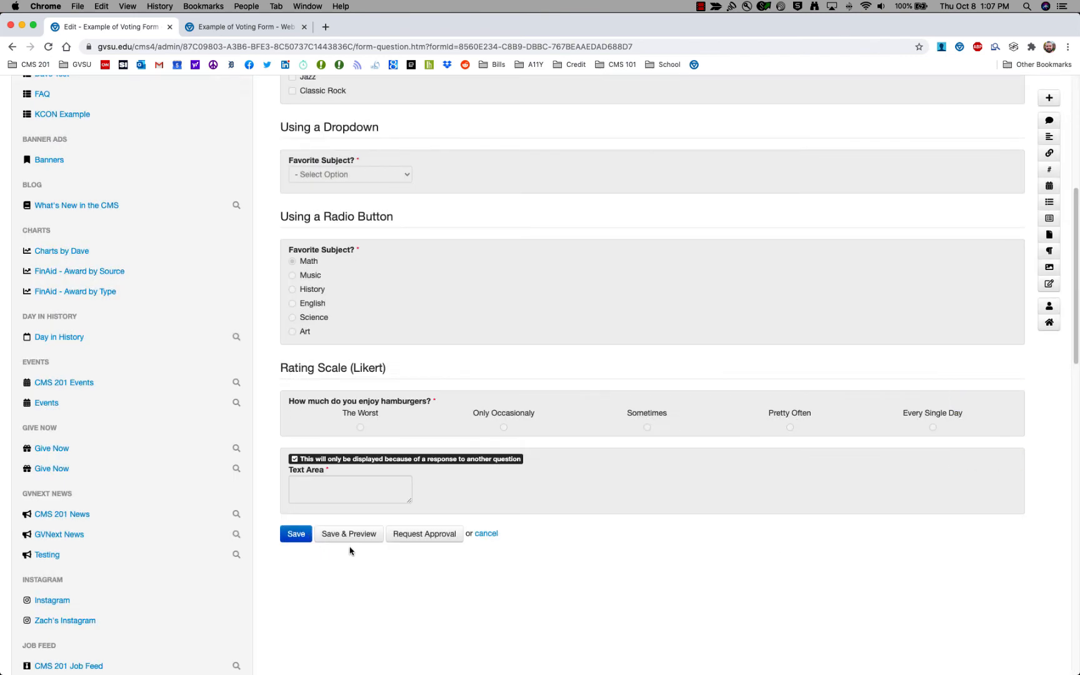
left_click(353, 539)
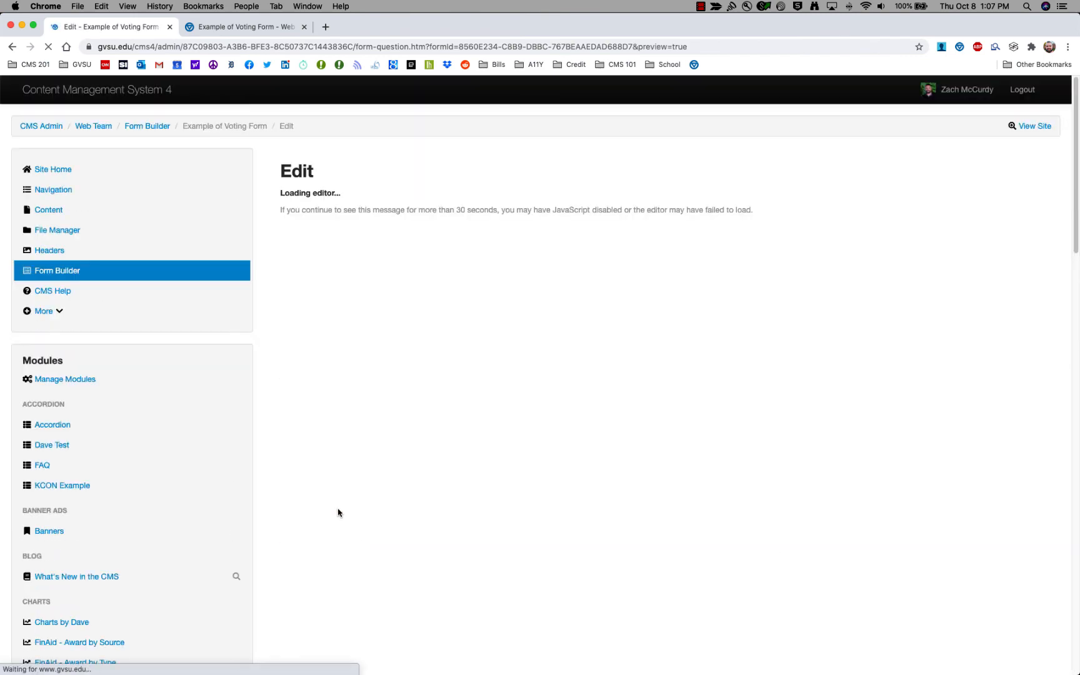
Toggle Music to show and hide the genre question, then tick Math and History to reveal the Text Area.
scroll(171, 445, "down", 5)
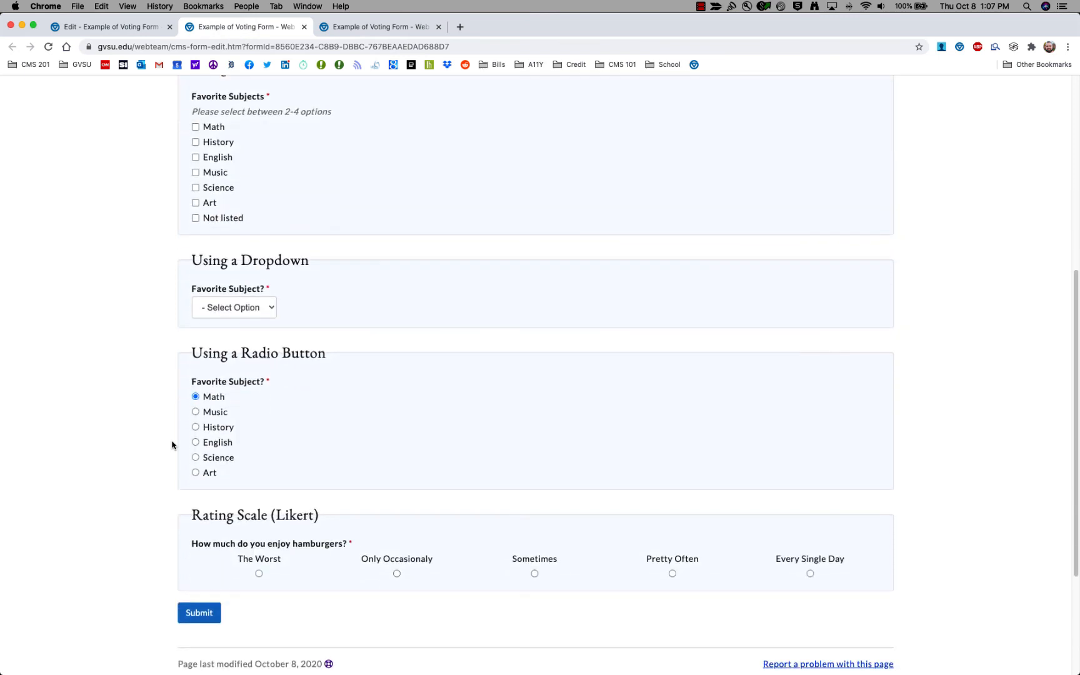
left_click(214, 174)
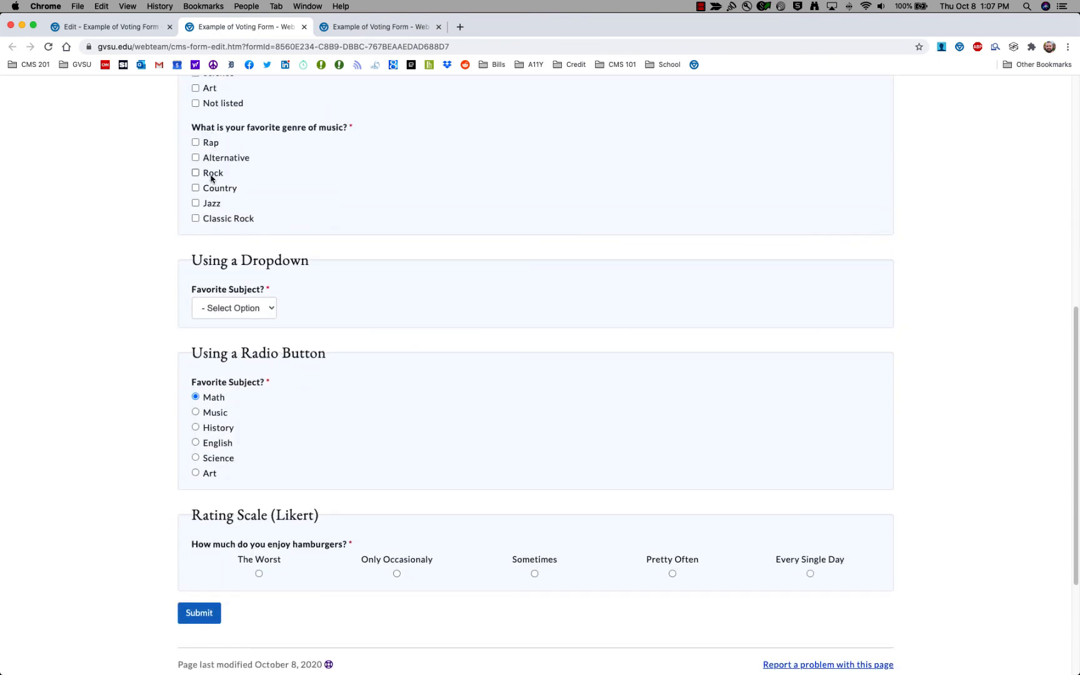
scroll(212, 178, "up", 3)
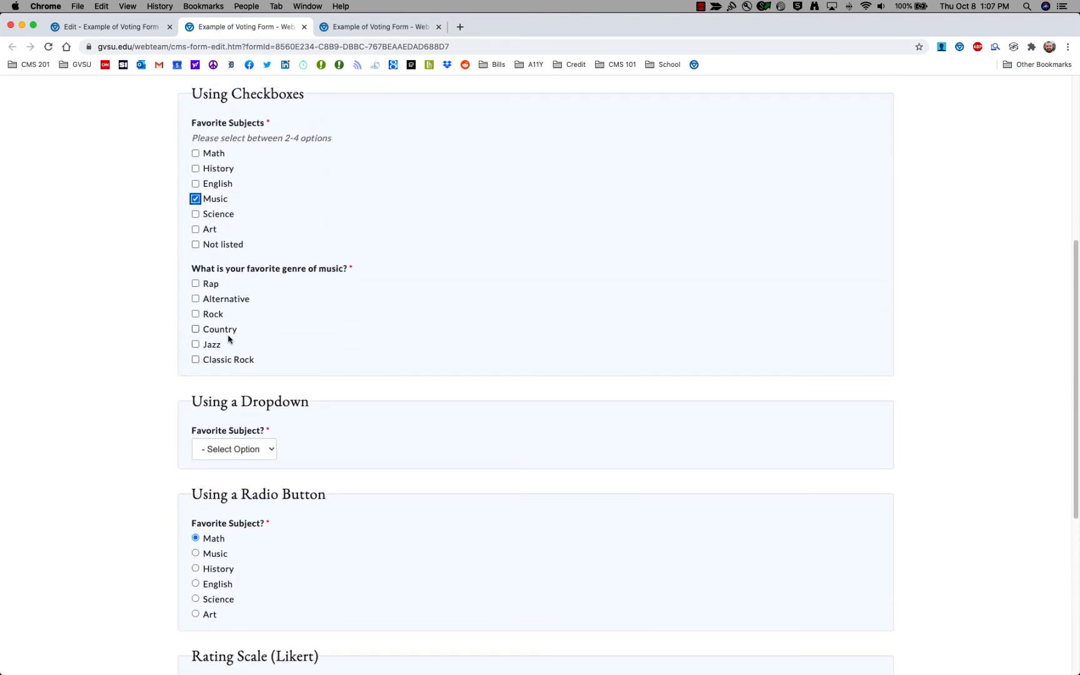
left_click(196, 199)
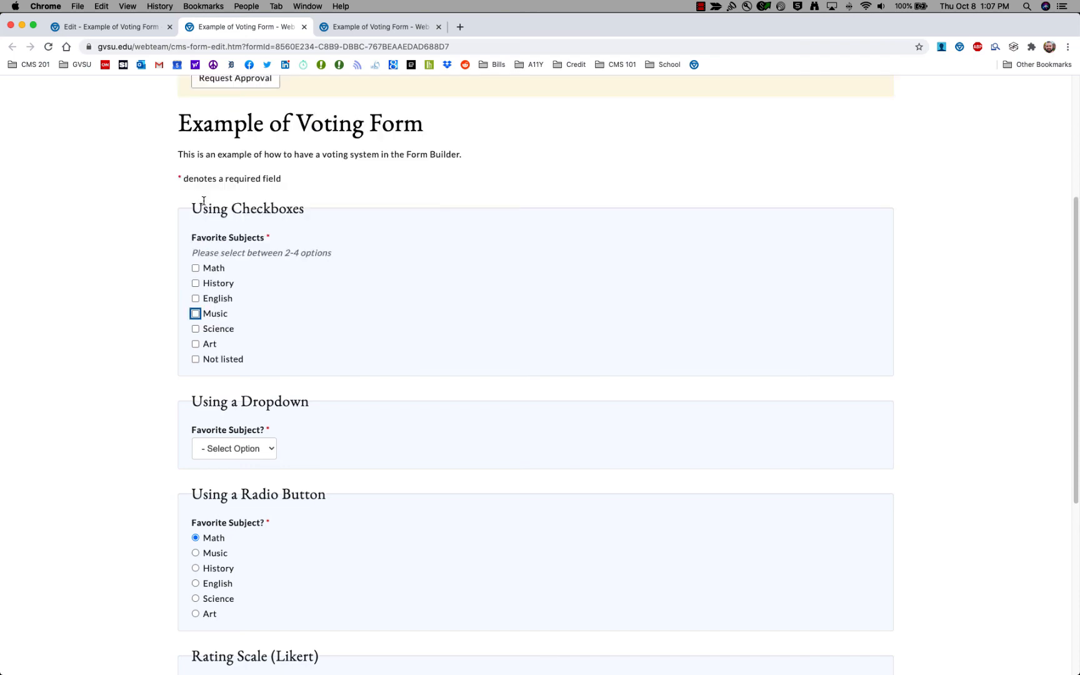
left_click(213, 268)
left_click(195, 283)
scroll(270, 358, "down", 10)
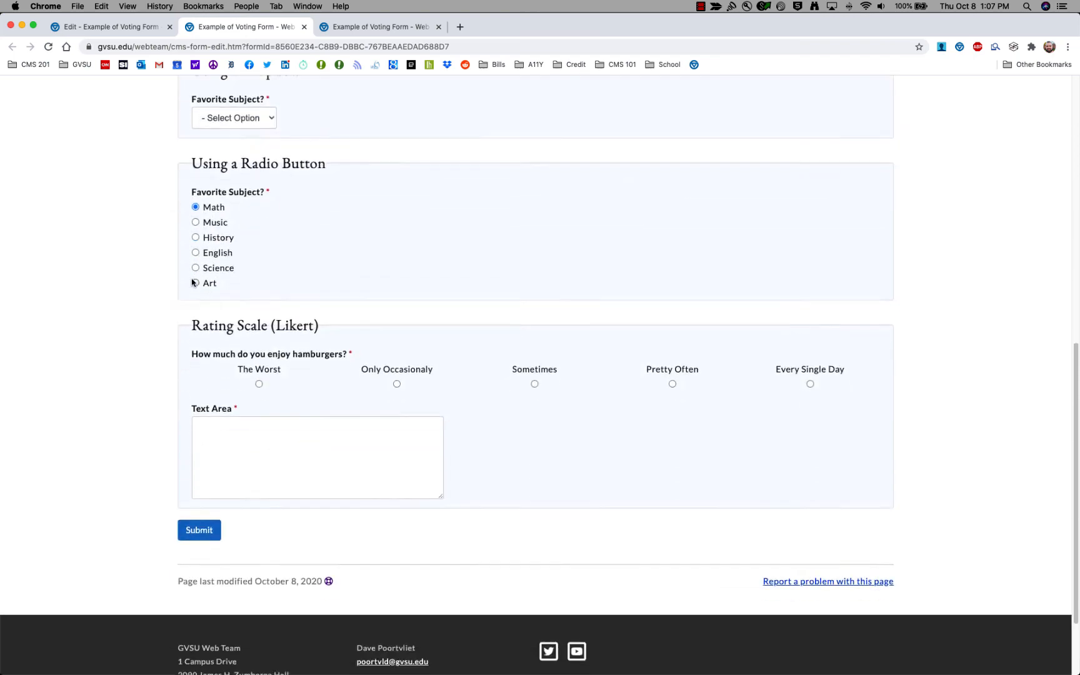
left_click(270, 351)
Untick and re-tick Math to hide and restore the Text Area, then go back to the editor.
scroll(194, 348, "up", 6)
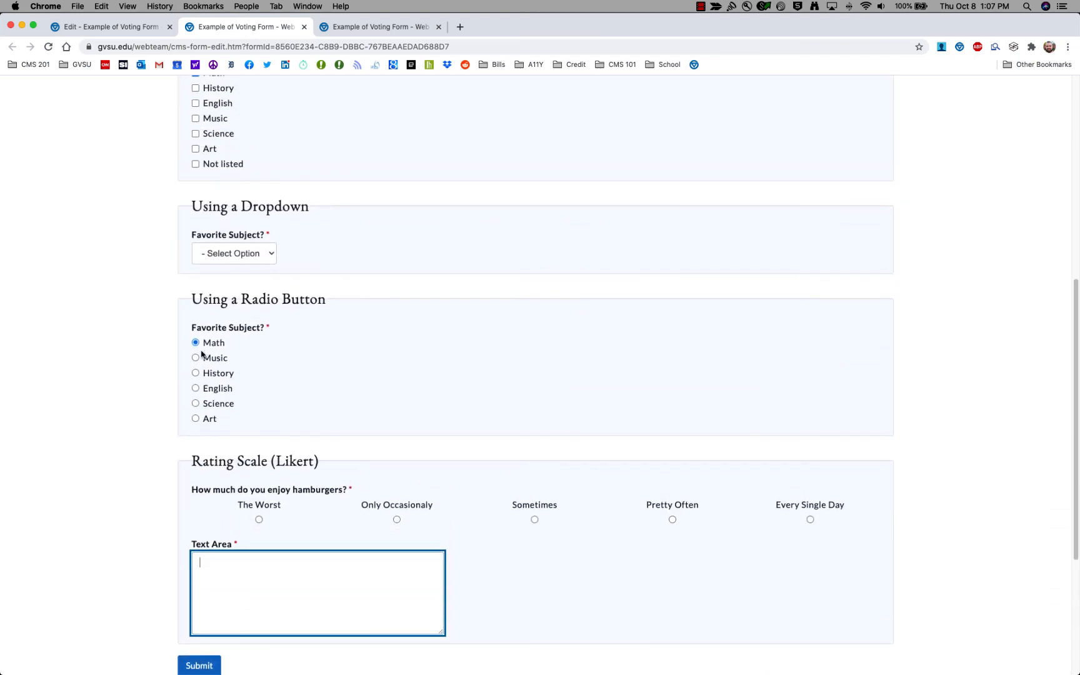
left_click(216, 177)
scroll(222, 312, "down", 3)
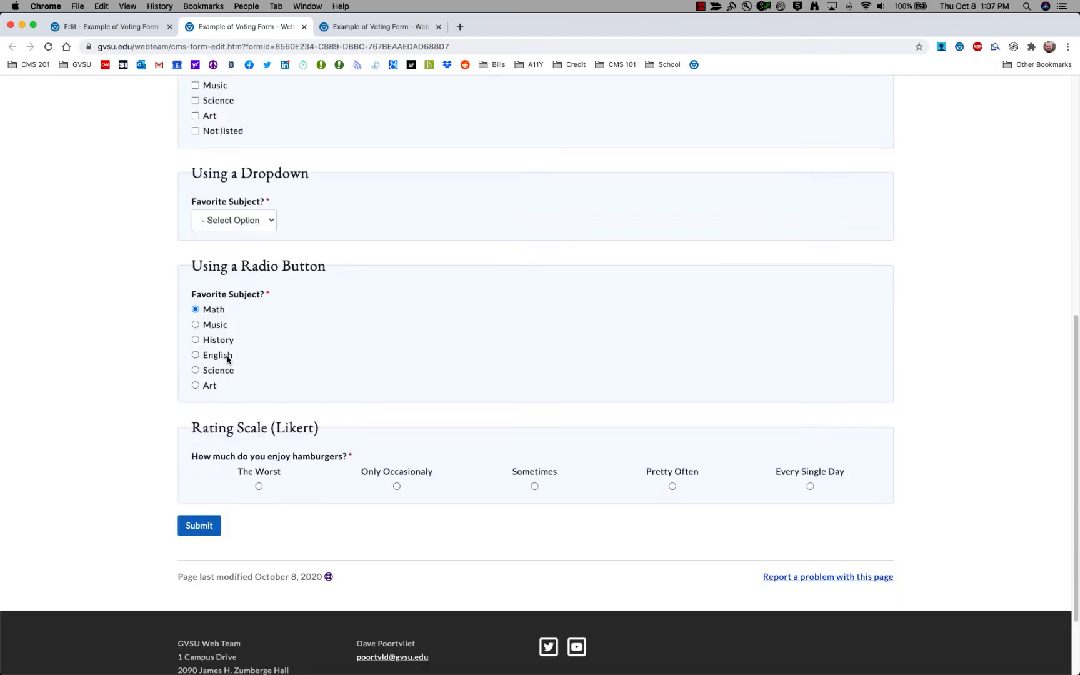
scroll(247, 471, "up", 5)
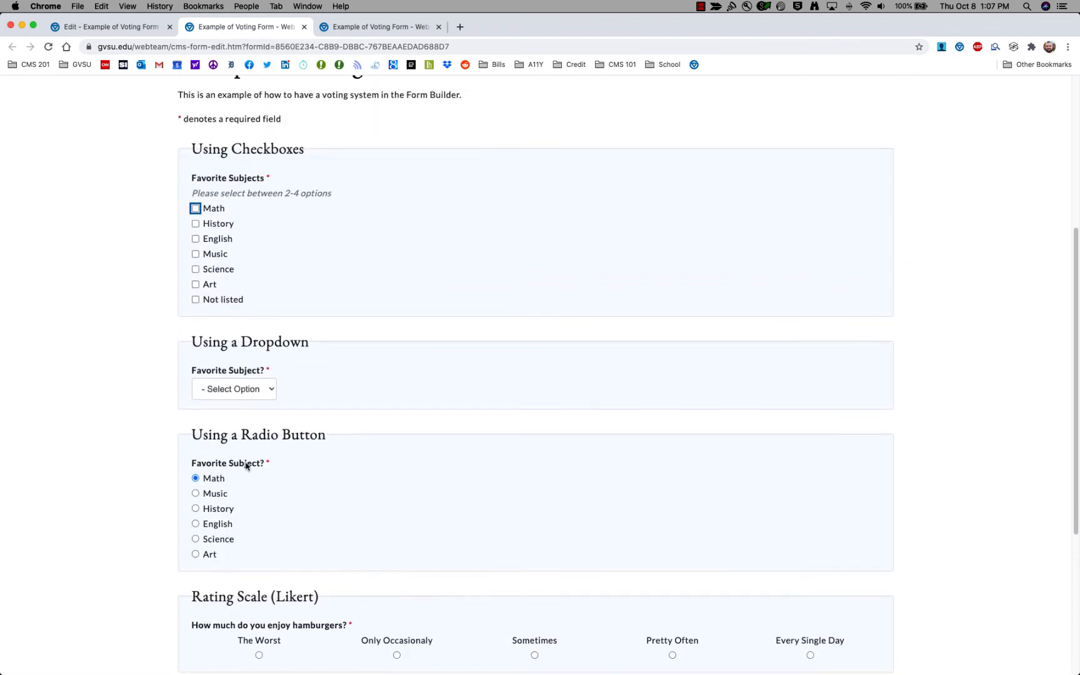
left_click(196, 245)
scroll(234, 311, "down", 4)
scroll(313, 475, "down", 2)
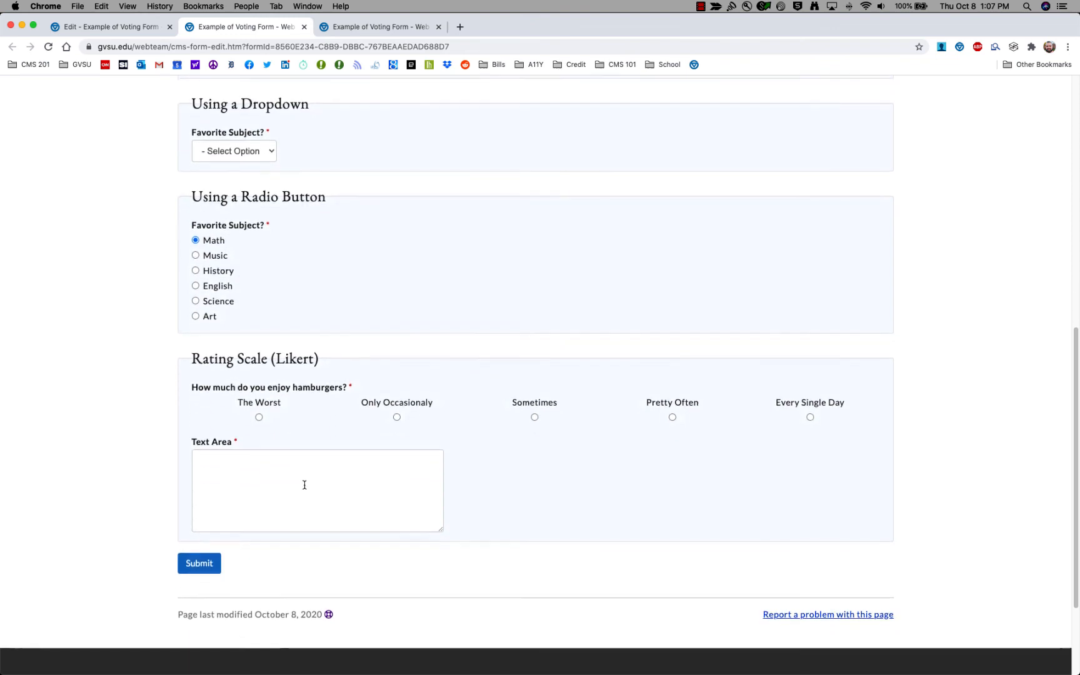
left_click(125, 27)
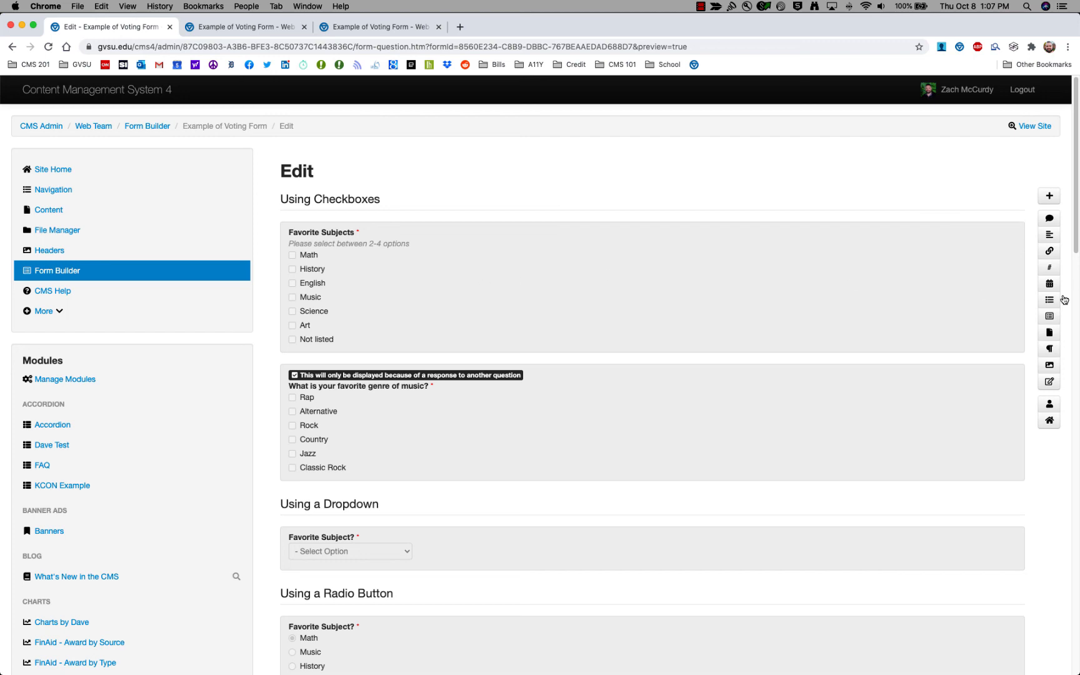
Insert an [Empty Image] block from the right-hand toolbar and open its settings.
left_click(1050, 366)
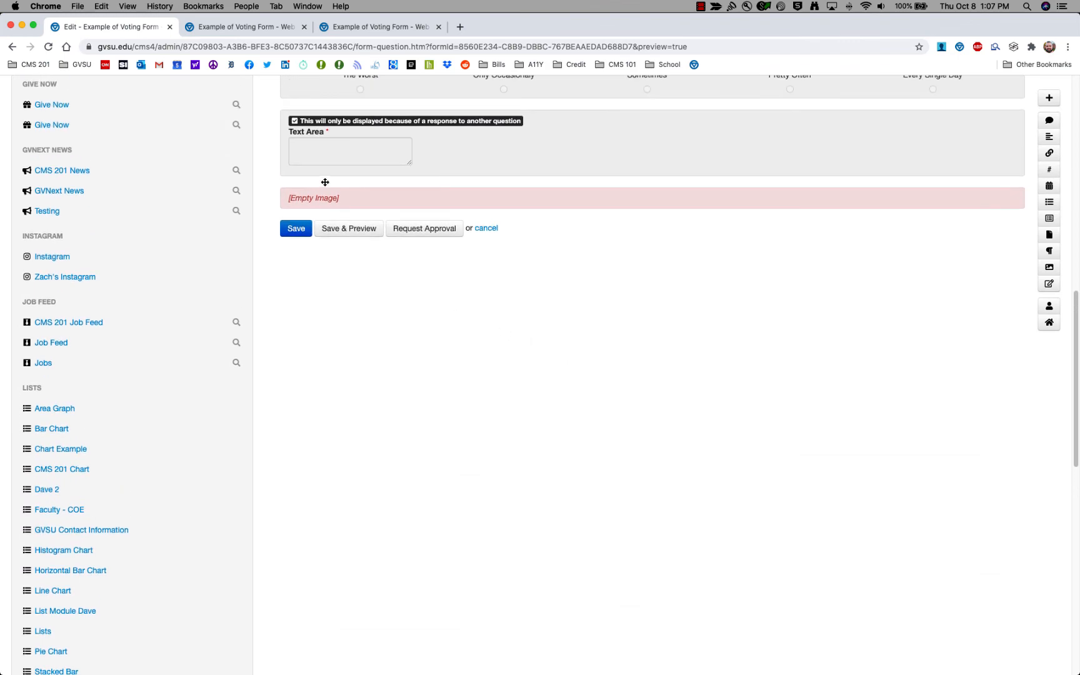
left_click(328, 198)
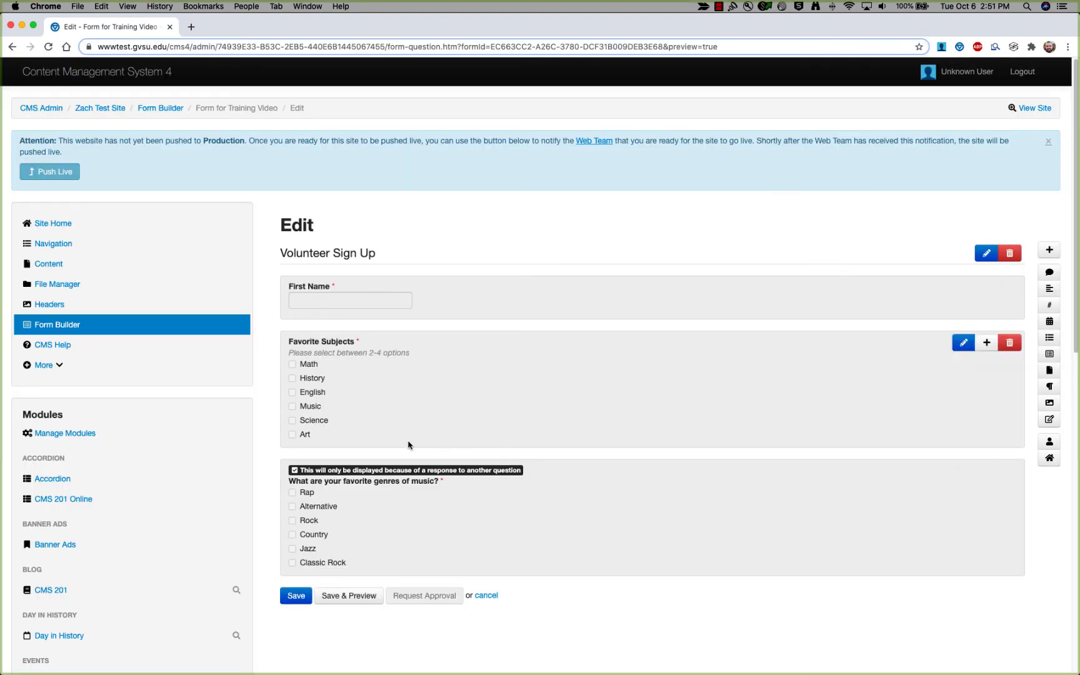
Change the music-genres question to Radio Button type, save it, and save & preview the form.
left_click(394, 486)
scroll(363, 450, "down", 5)
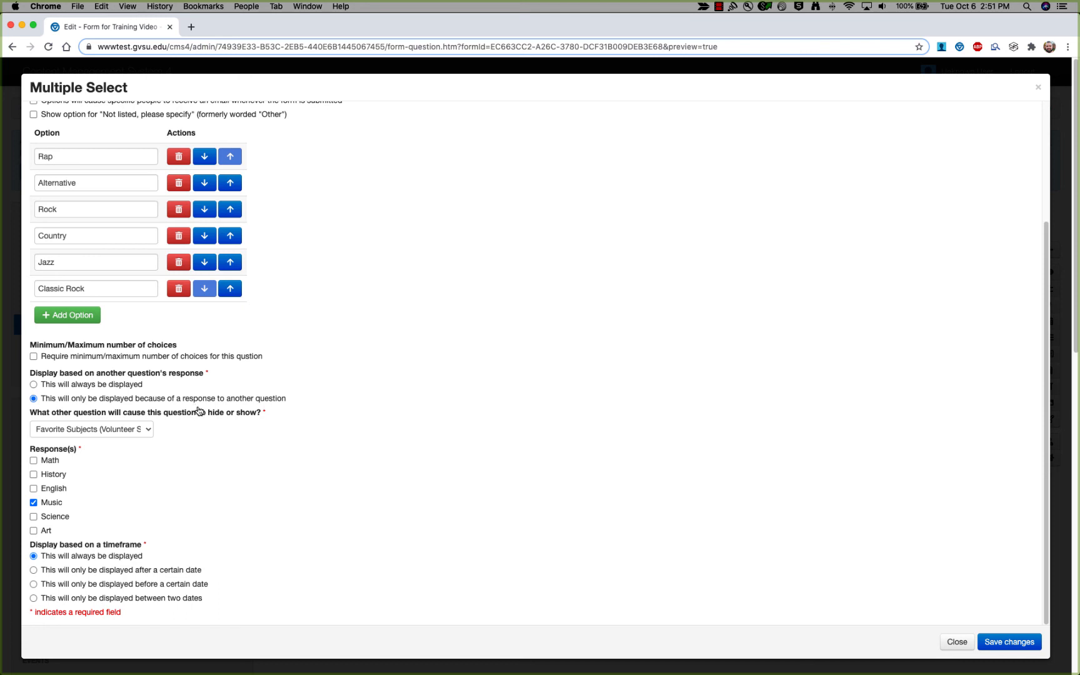
scroll(195, 414, "up", 3)
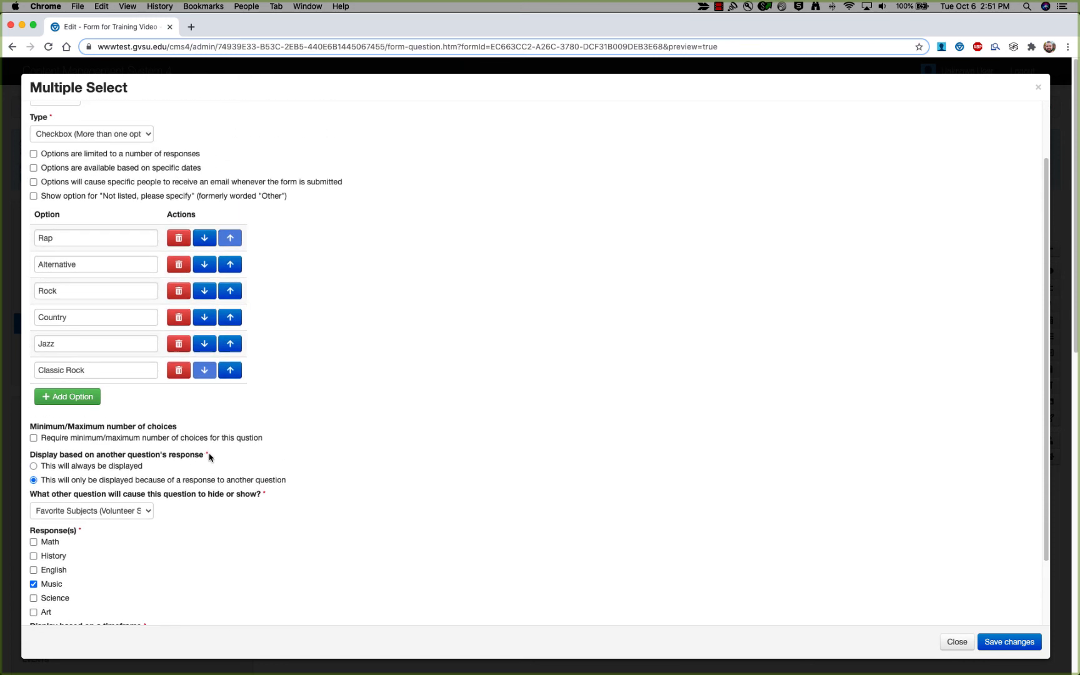
scroll(210, 457, "up", 2)
left_click(139, 212)
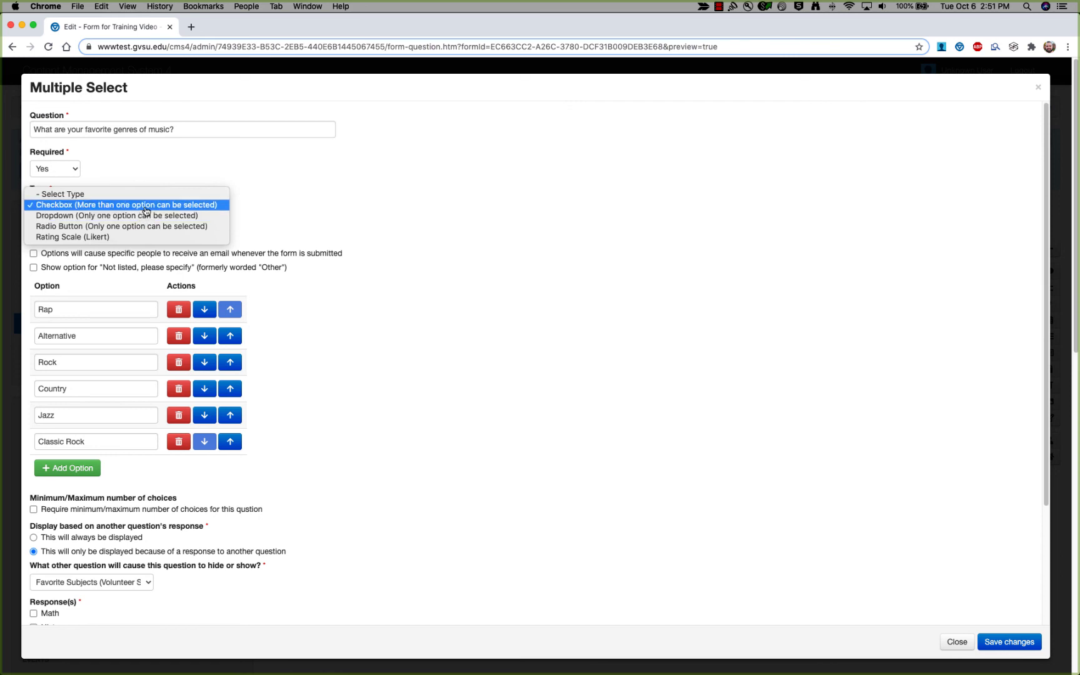
left_click(80, 226)
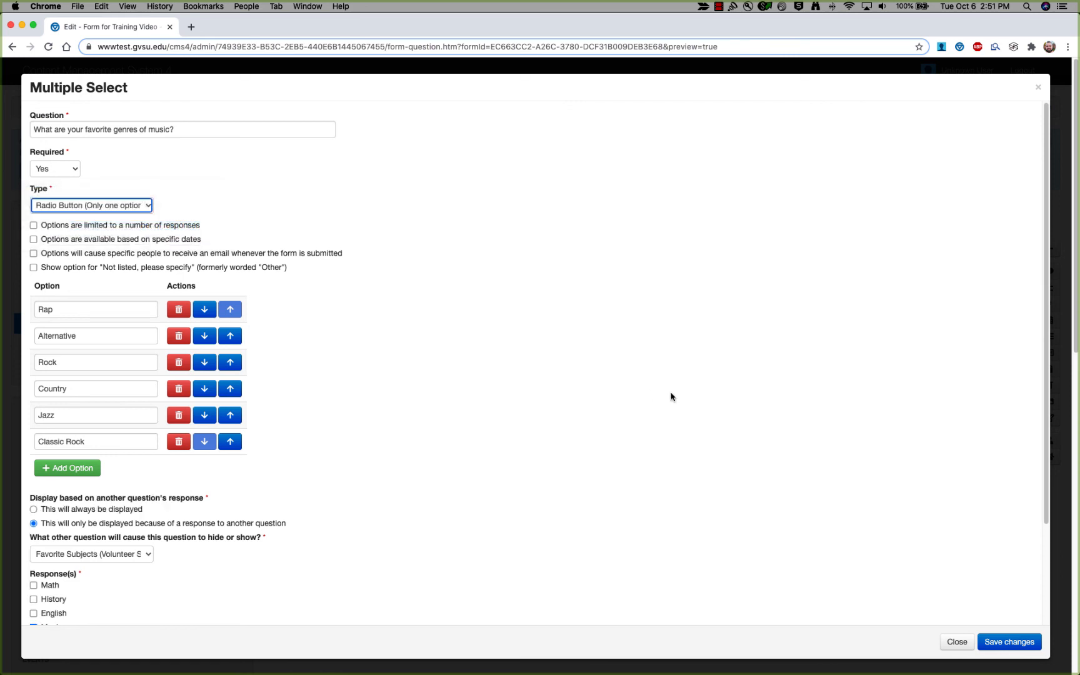
left_click(1000, 642)
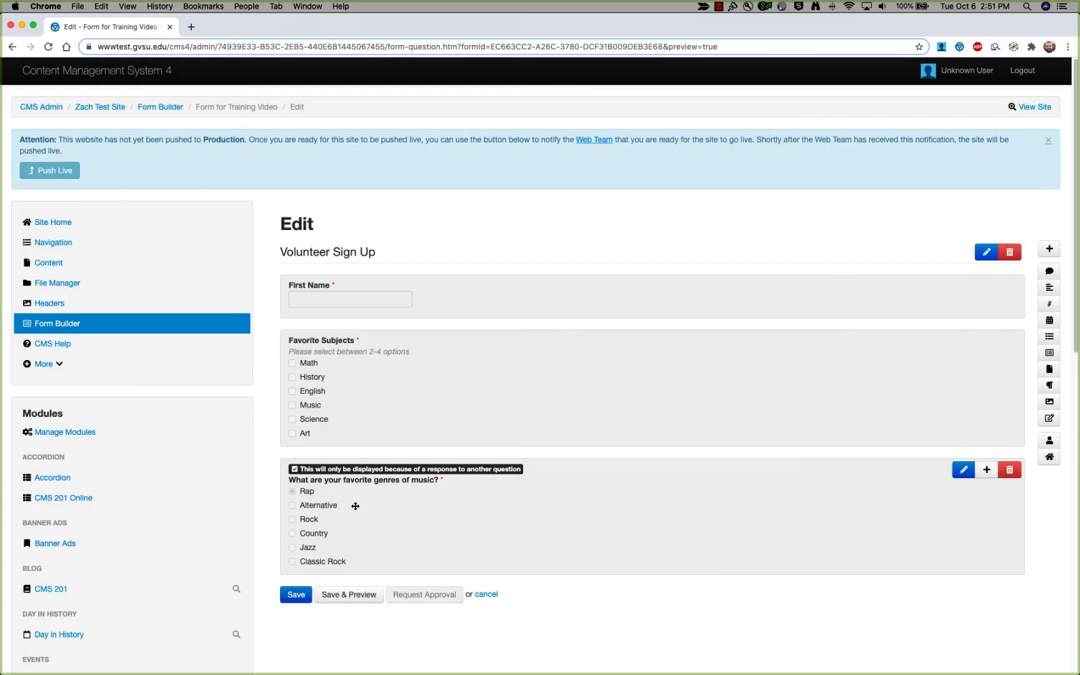
scroll(355, 499, "down", 3)
left_click(345, 507)
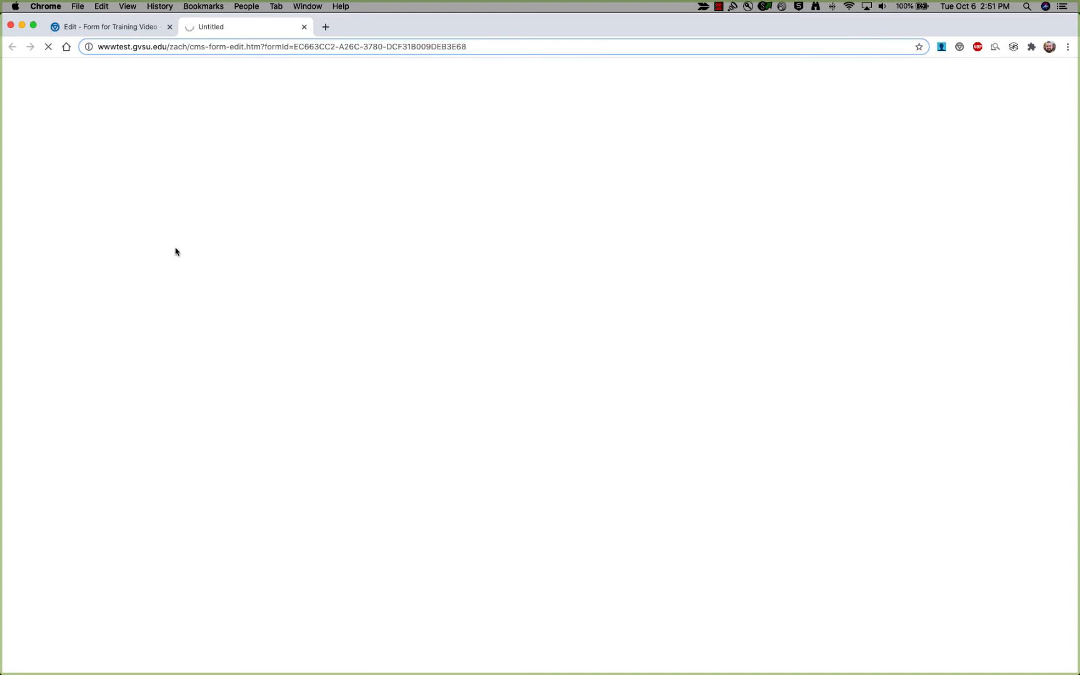
In the preview, tick Music and pick Rock, Country, then Jazz to confirm only one genre stays selected.
scroll(173, 255, "down", 3)
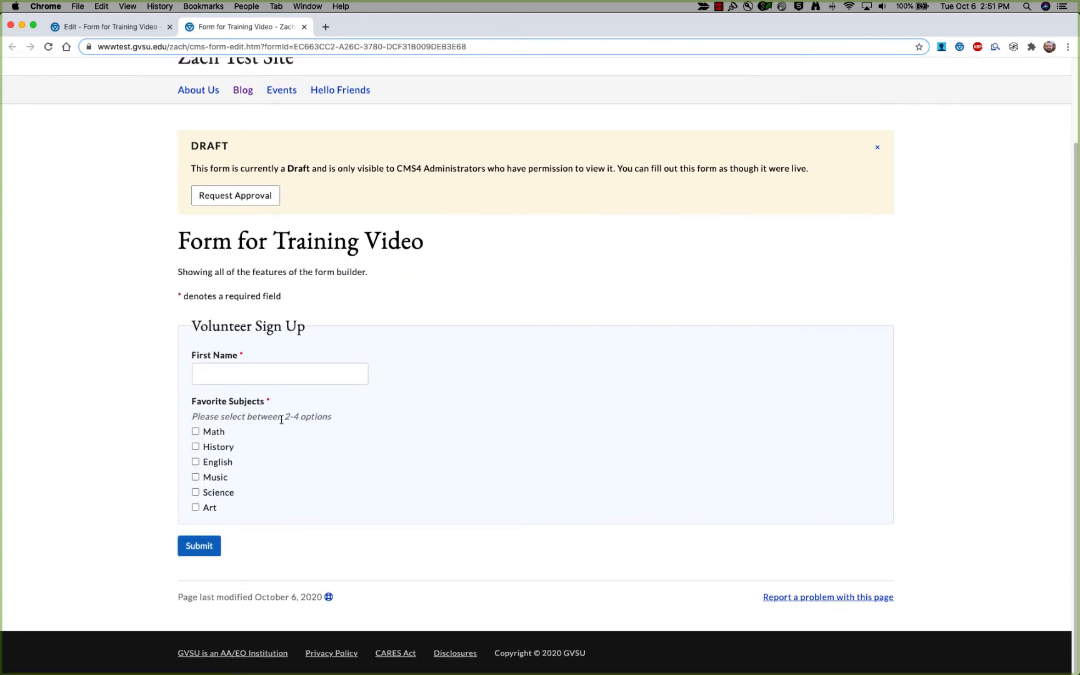
left_click(197, 479)
scroll(267, 458, "down", 3)
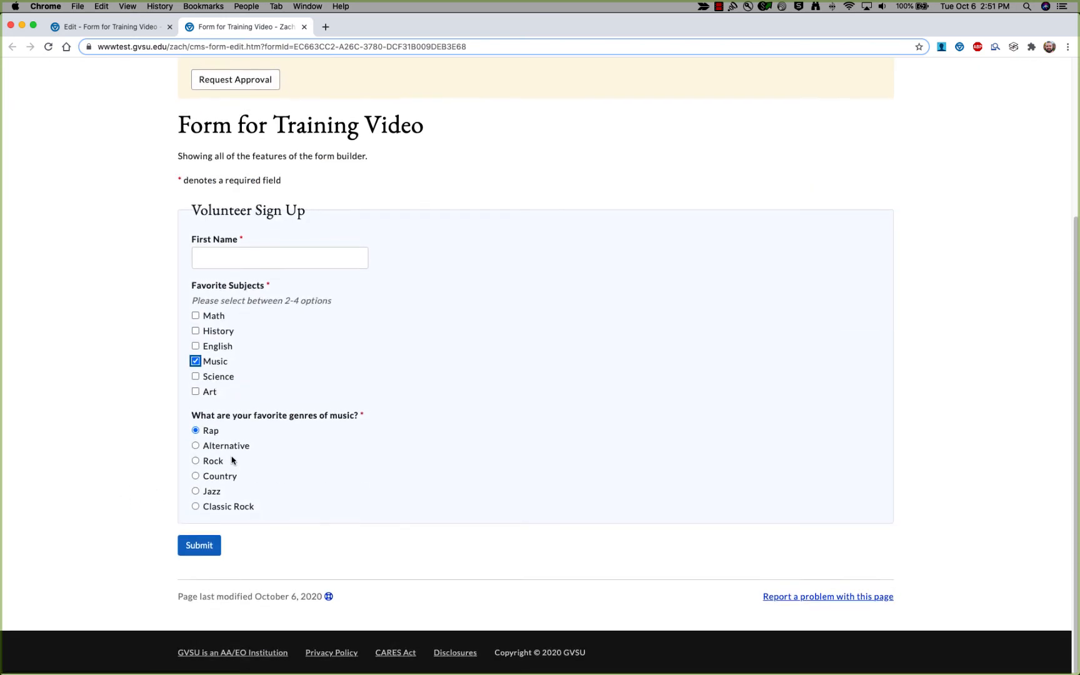
left_click(195, 476)
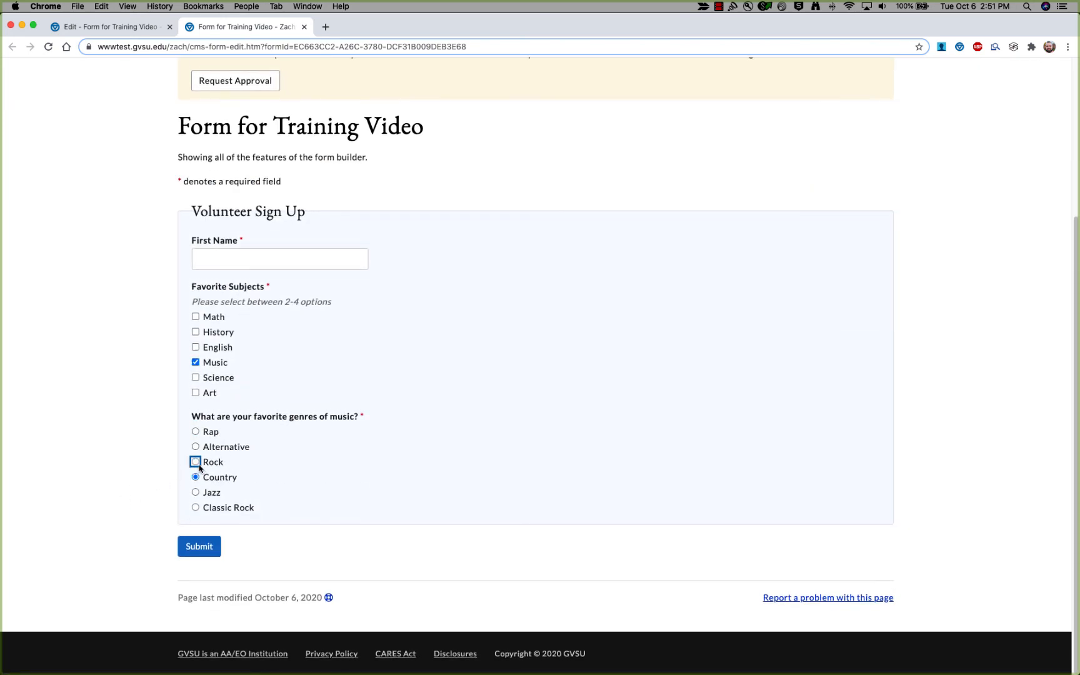
left_click(195, 461)
left_click(195, 476)
left_click(195, 491)
left_click(85, 28)
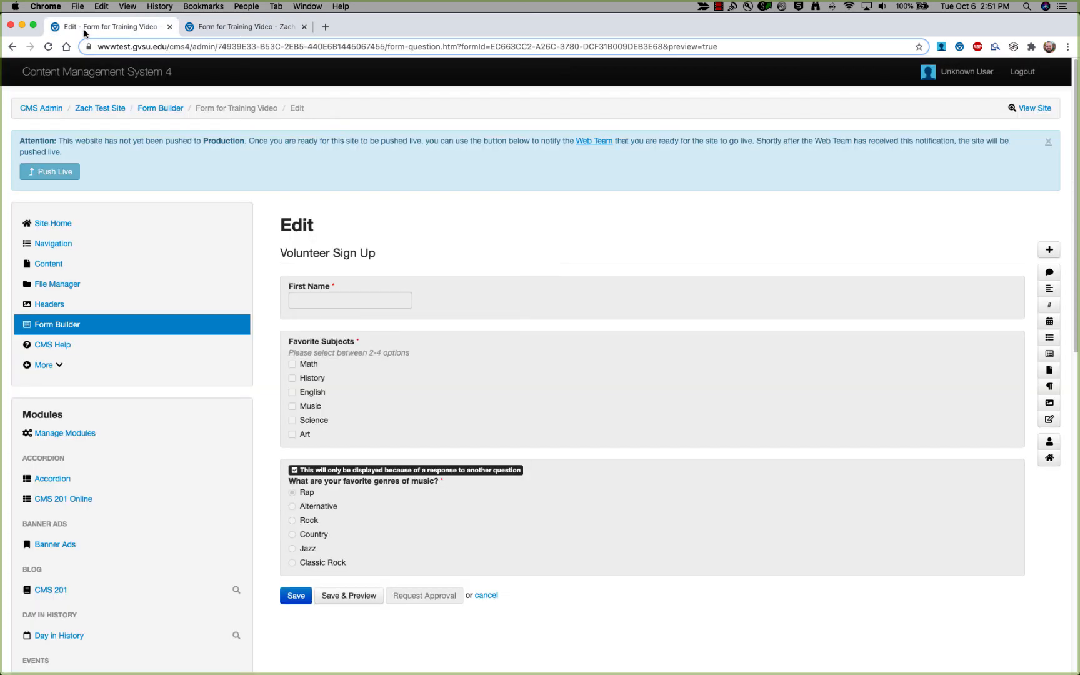
Insert a States, Majors, Semesters field after First Name and open the new Unnamed field's settings.
left_click(428, 374)
left_click(144, 206)
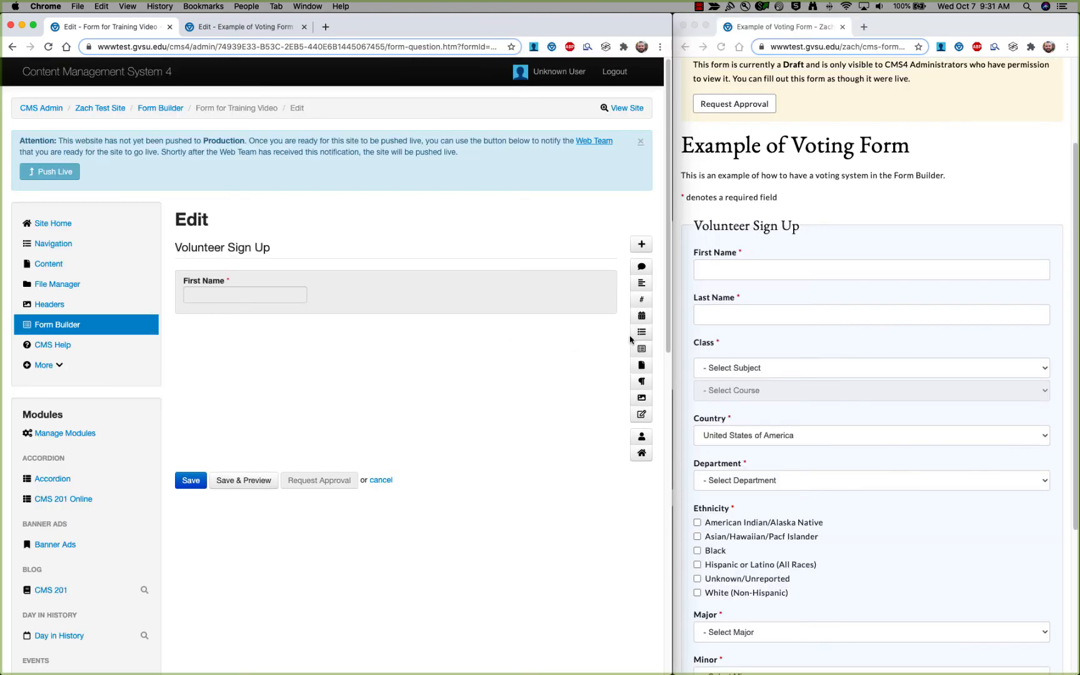
left_click(641, 350)
mouse_move(228, 202)
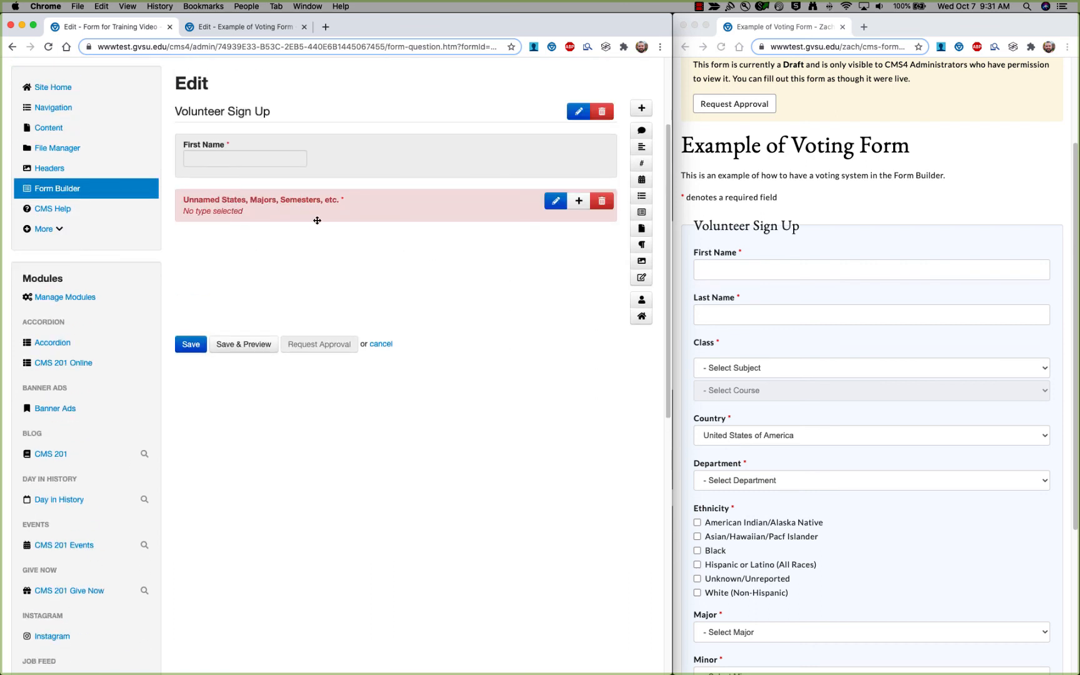
left_click(266, 199)
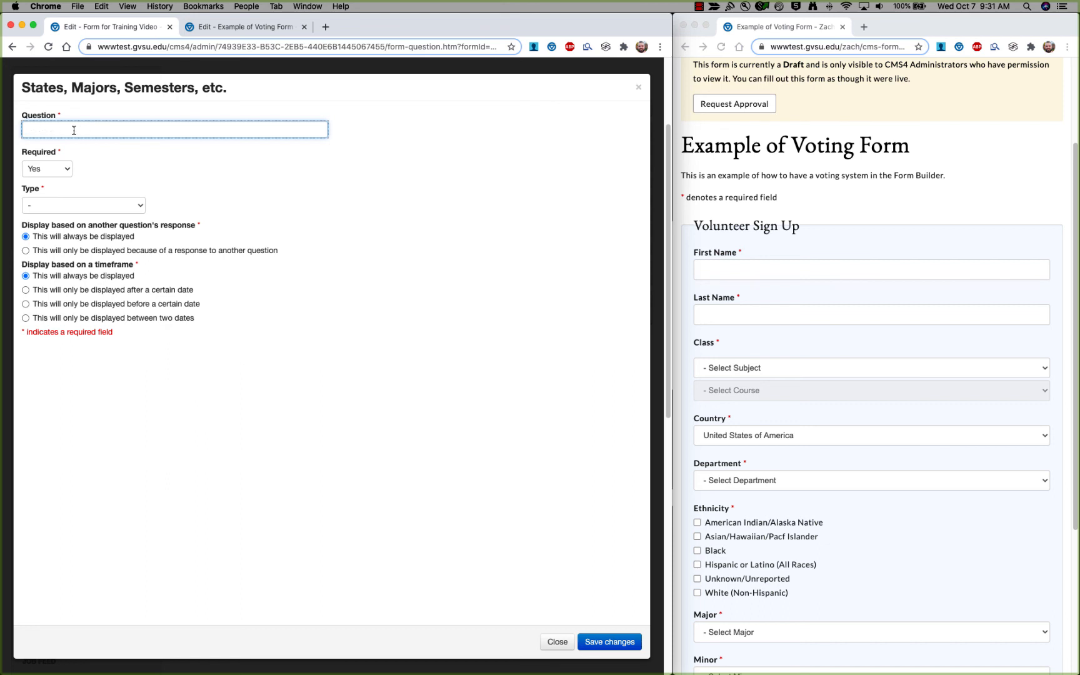
Keep the new field required and make it a Class selector.
left_click(69, 171)
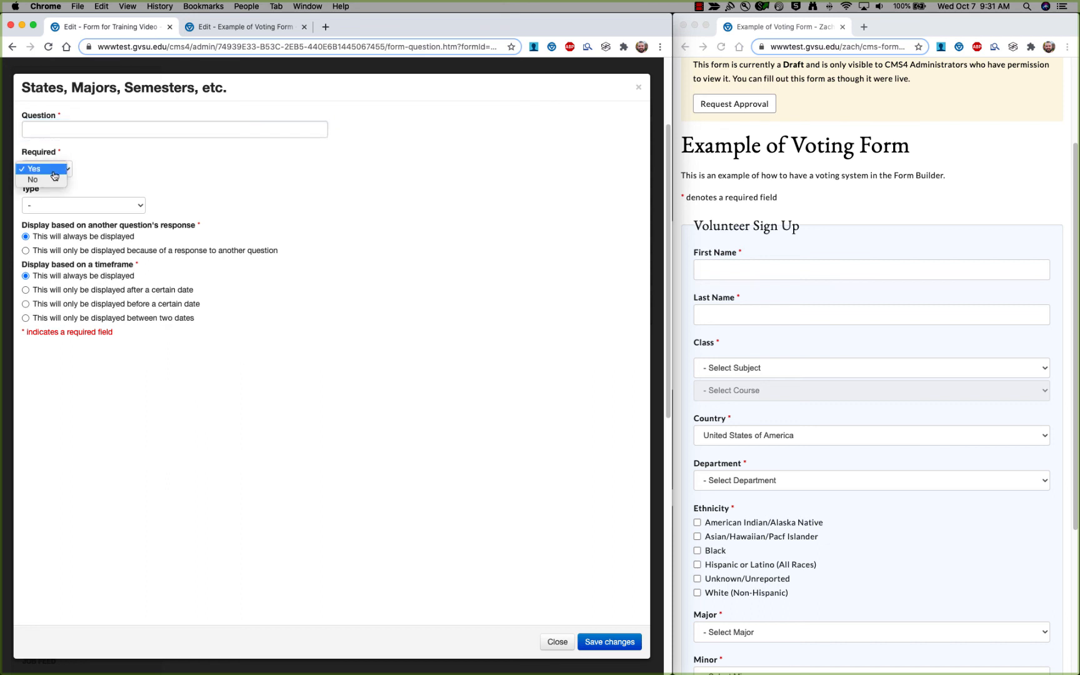
left_click(175, 155)
left_click(138, 206)
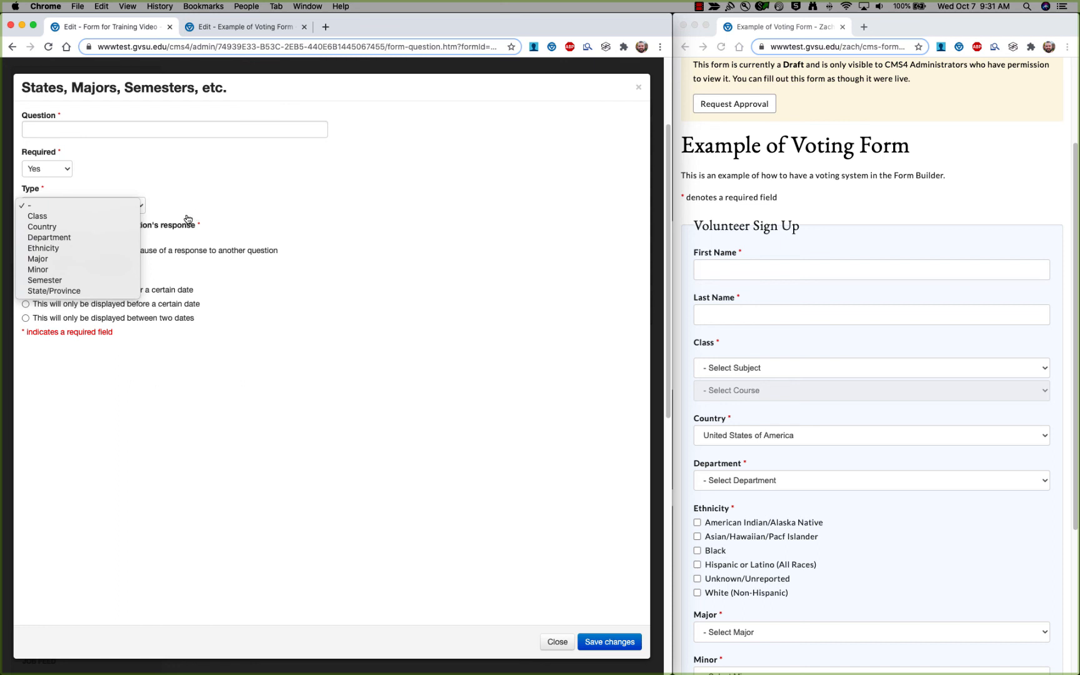
left_click(64, 218)
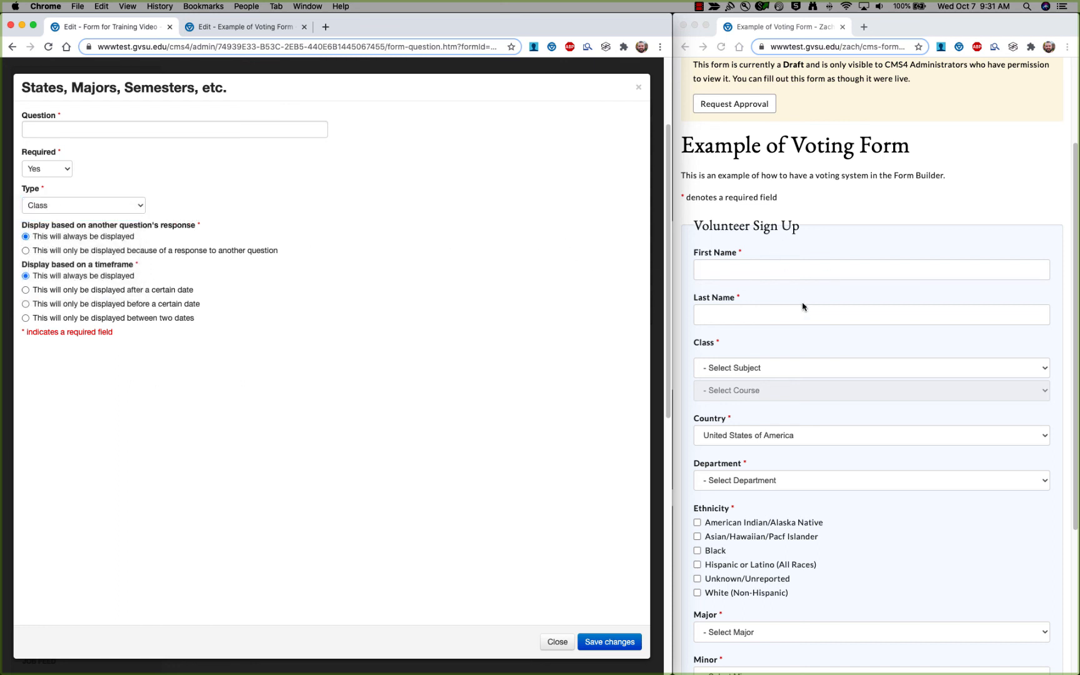
scroll(803, 307, "down", 5)
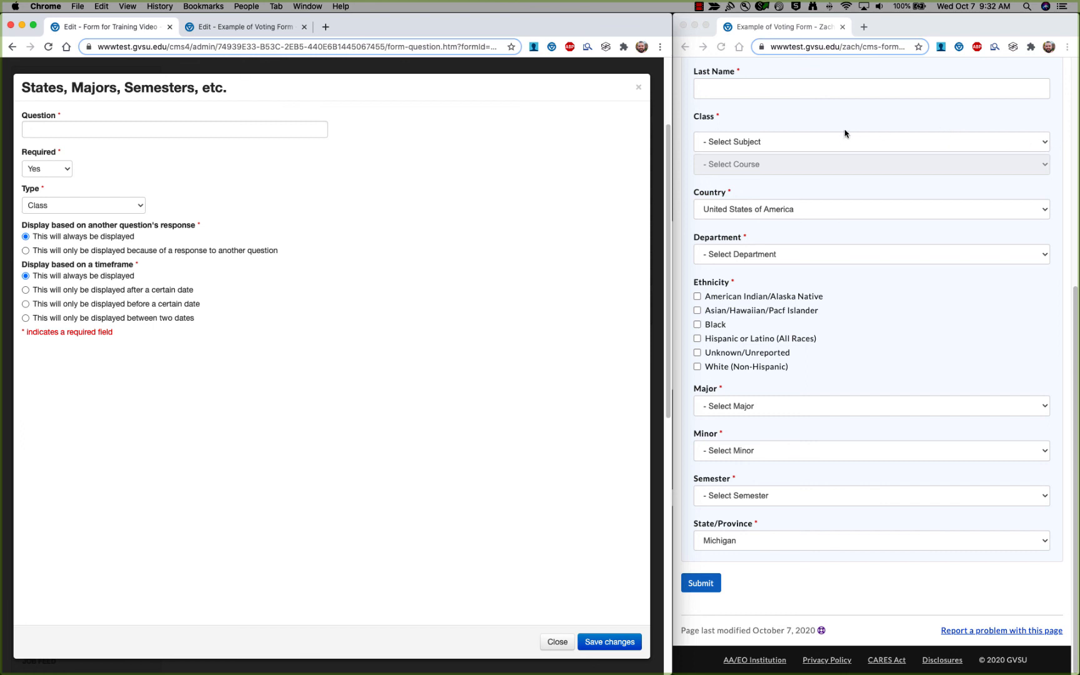
In the live preview, choose subject ENG and course 100 in the Class field.
left_click(1045, 145)
left_click(1045, 144)
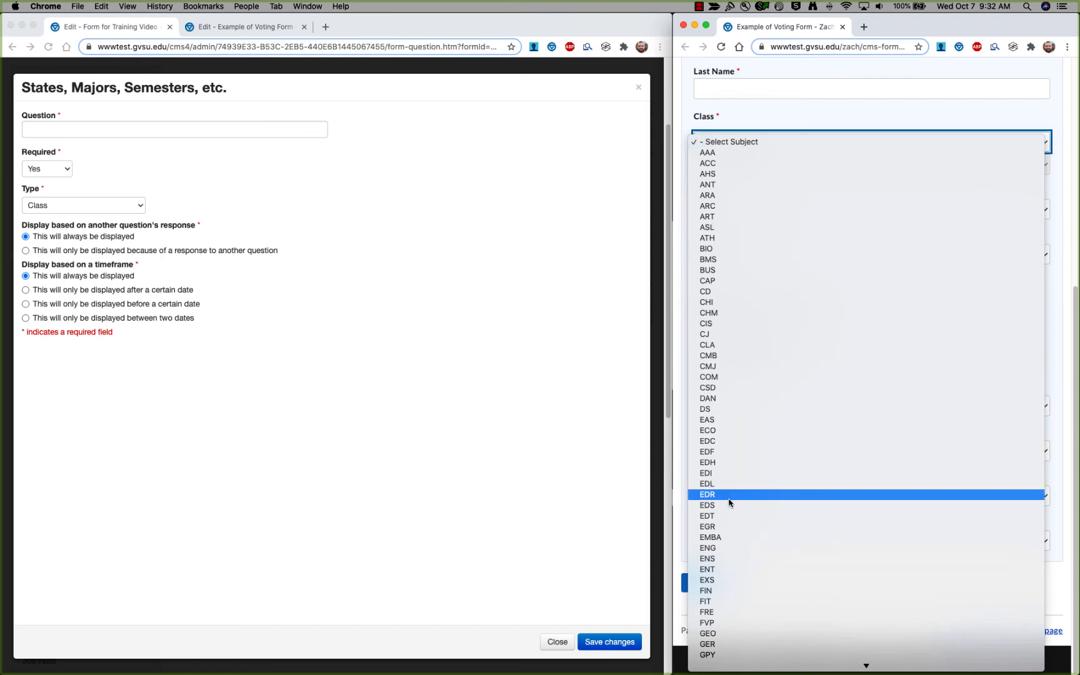
scroll(716, 504, "down", 3)
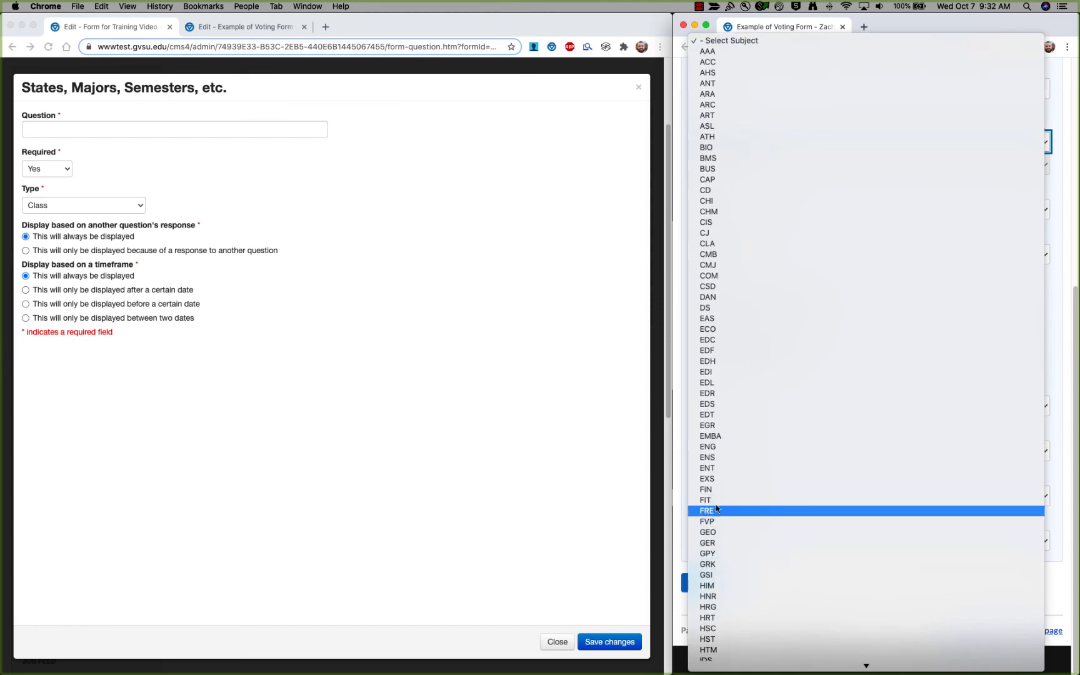
left_click(725, 448)
left_click(742, 165)
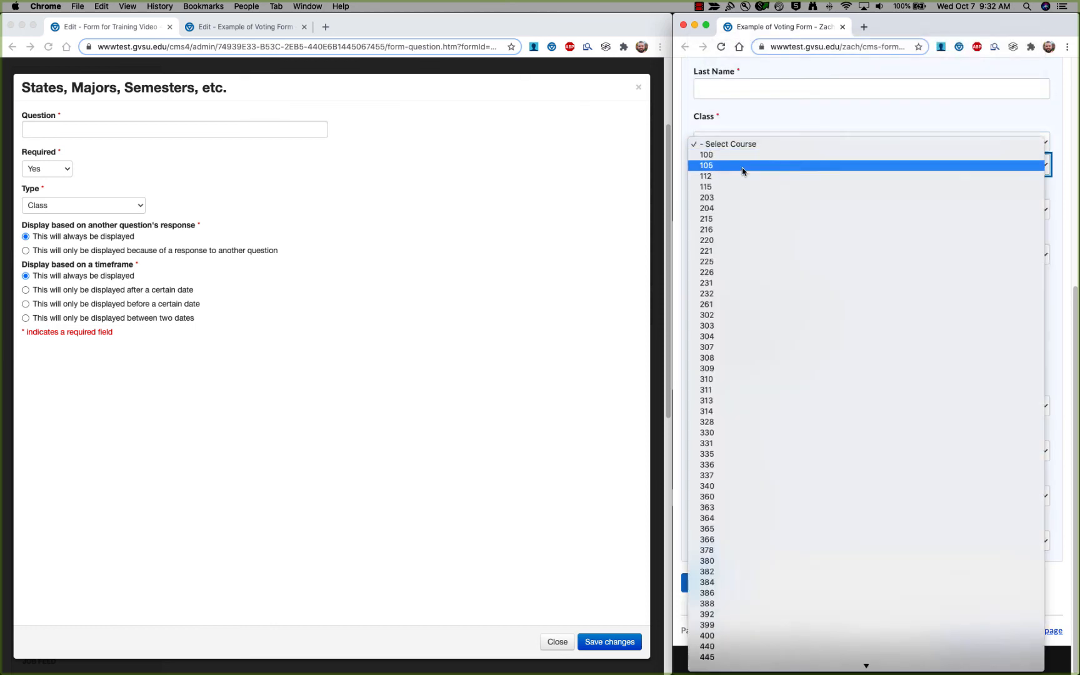
left_click(728, 130)
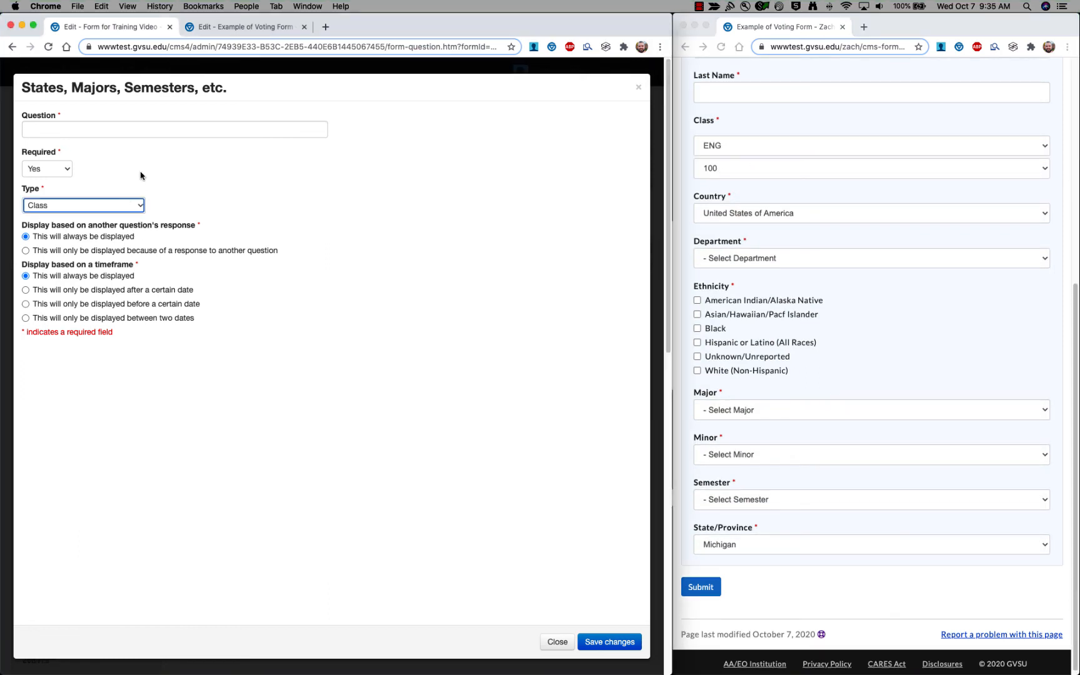
left_click(141, 205)
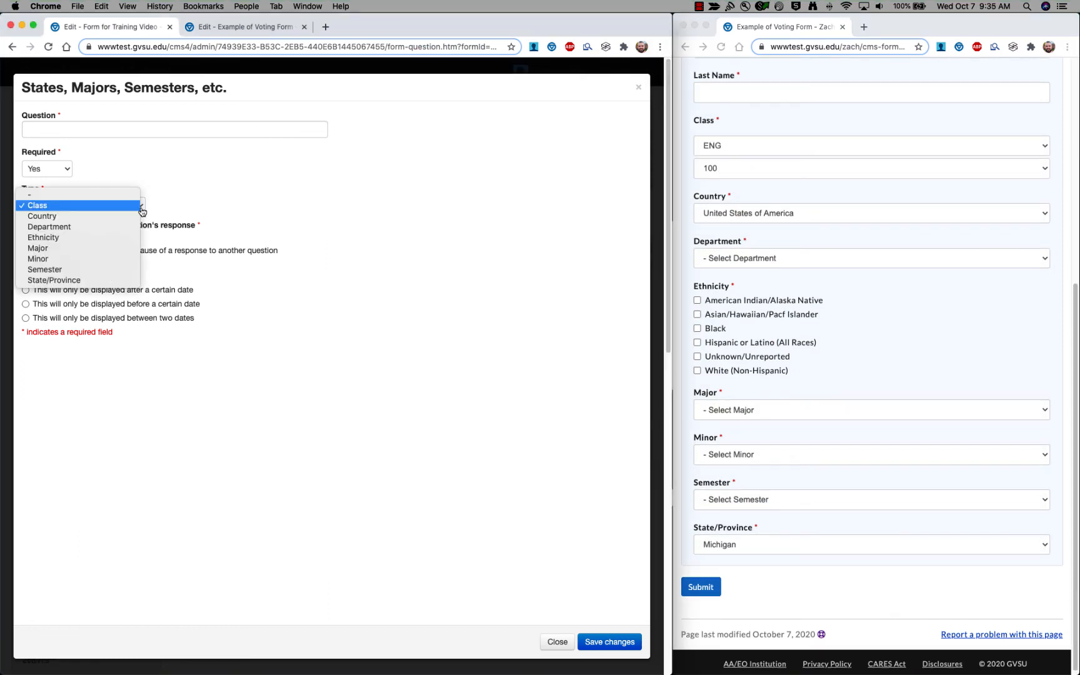
Switch the question type to Country and check the preview's country list, left on United States of America.
left_click(124, 218)
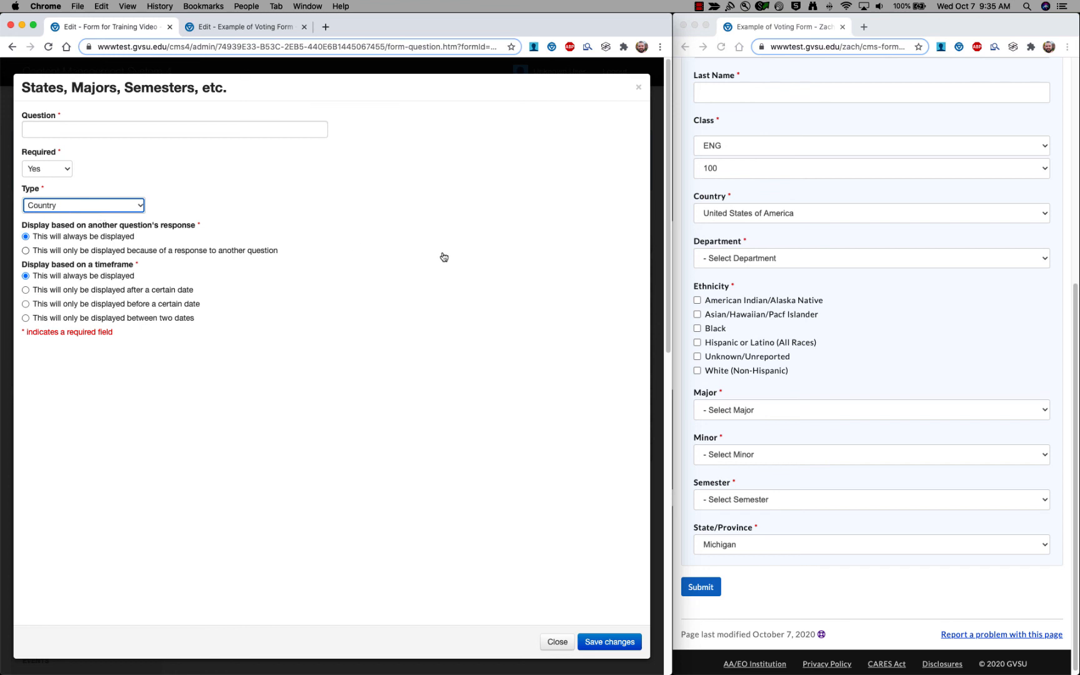
left_click(711, 195)
scroll(715, 215, "down", 1)
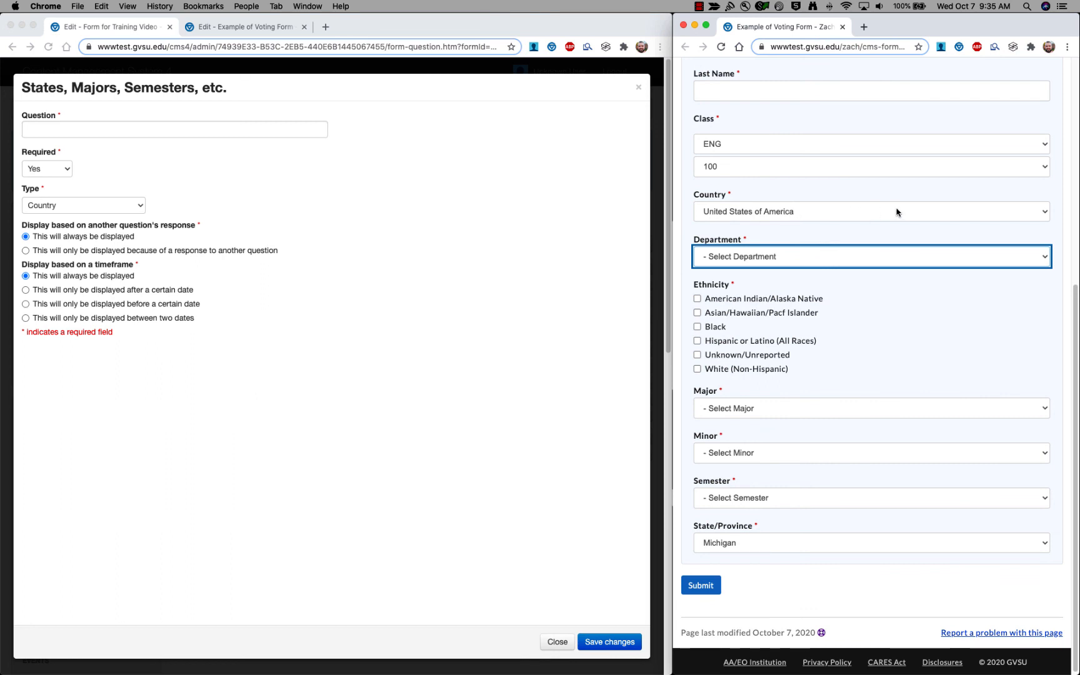
left_click(1044, 213)
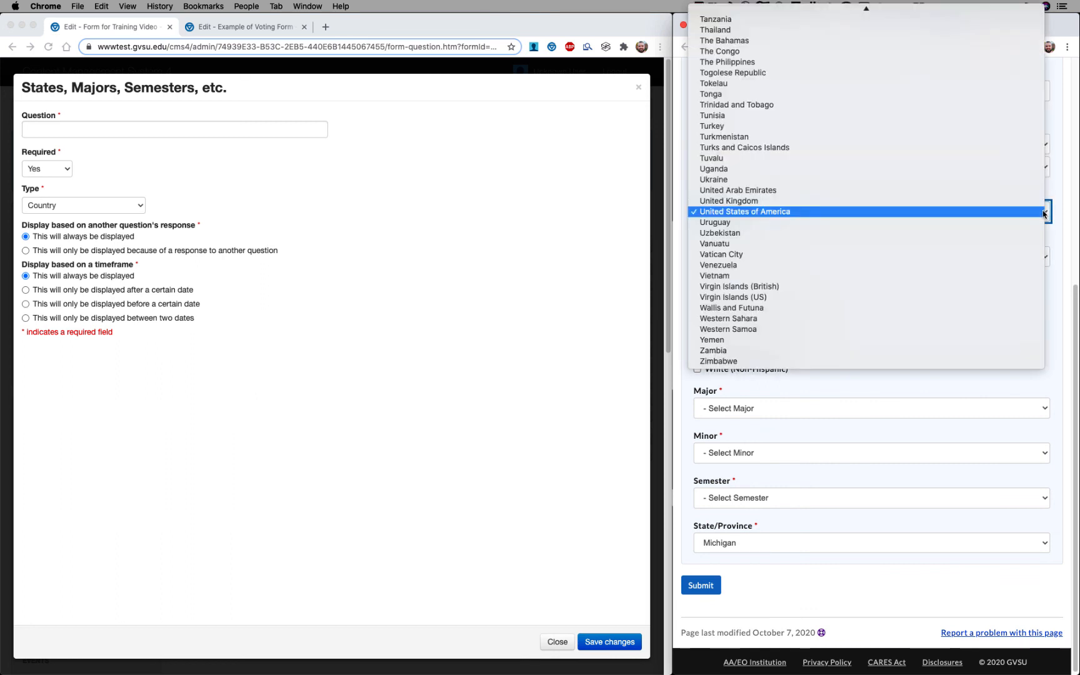
left_click(1037, 212)
left_click(143, 206)
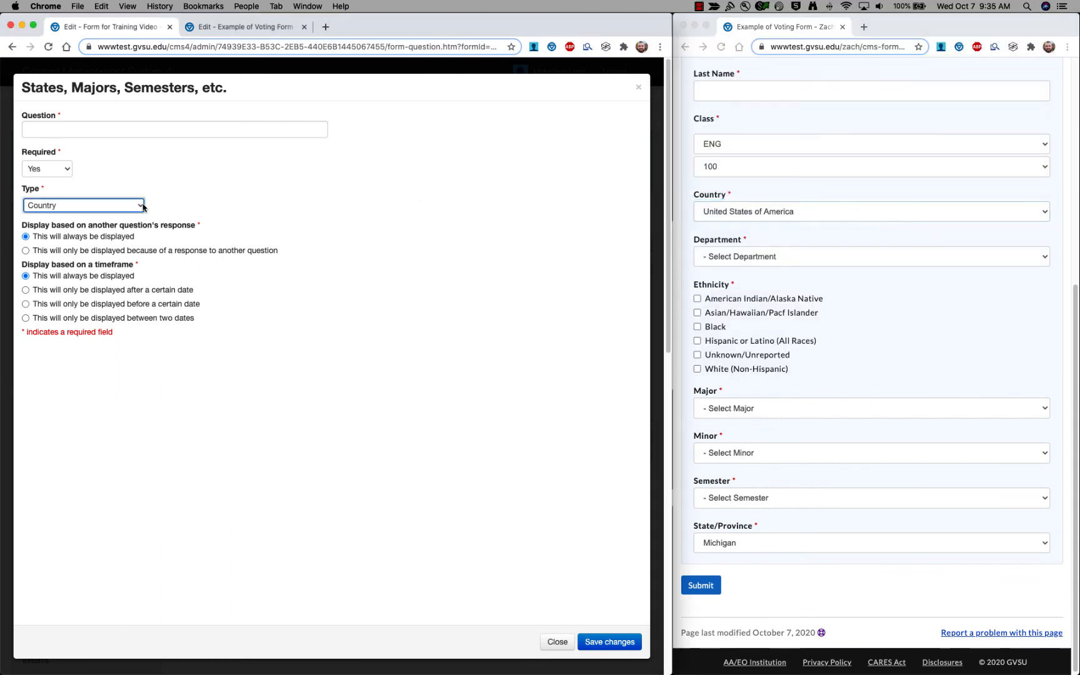
Switch the type to Department and check the department list in the preview.
left_click(143, 206)
left_click(129, 215)
left_click(1049, 261)
left_click(1046, 257)
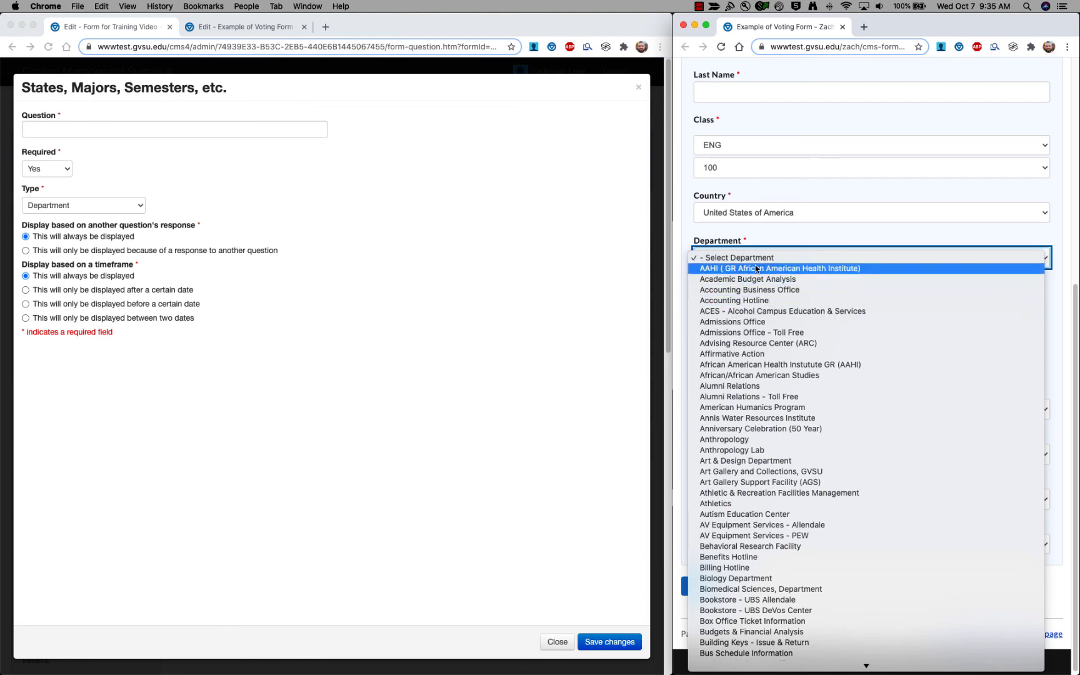
left_click(731, 247)
left_click(114, 205)
Cycle the type through Ethnicity, Major and Minor, settling back on Major.
left_click(114, 204)
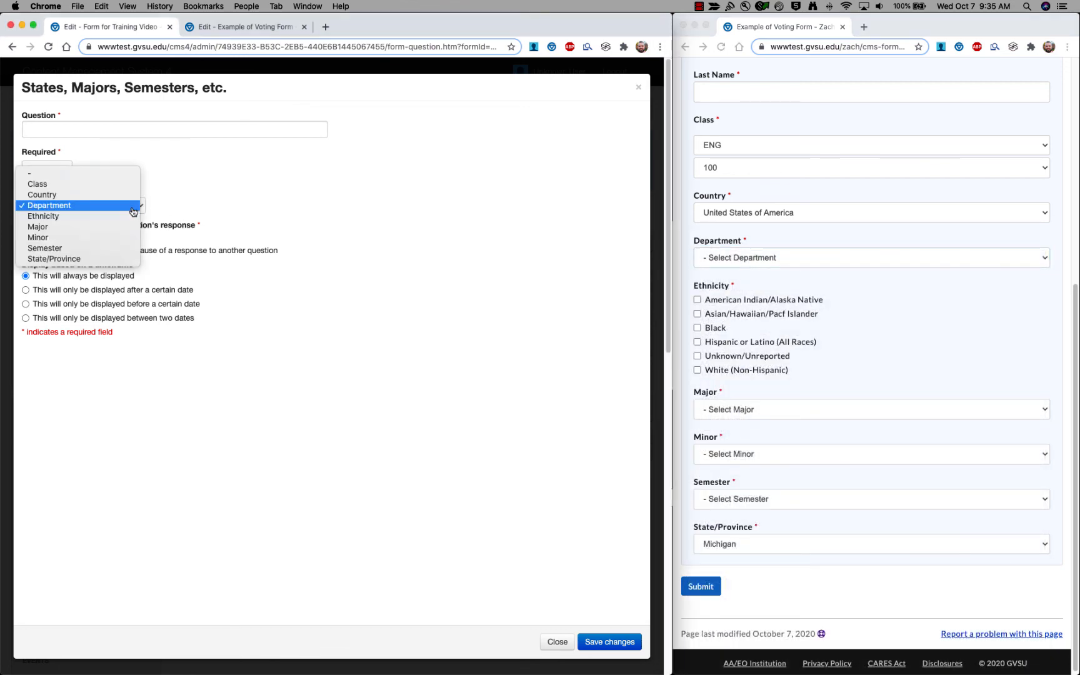
left_click(143, 217)
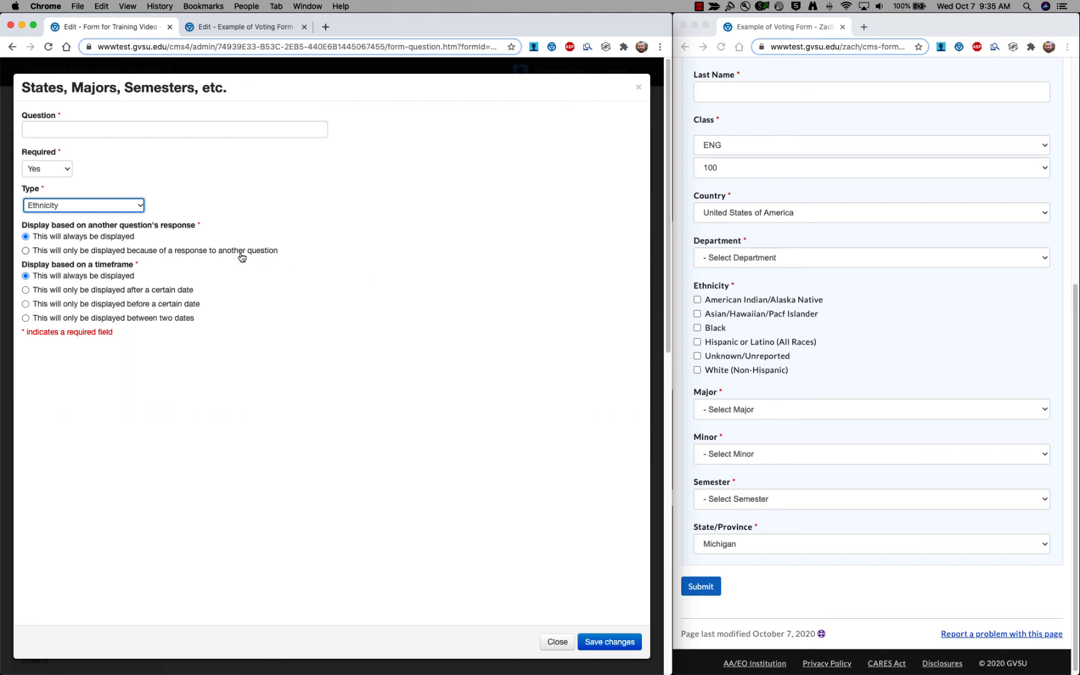
left_click(143, 208)
left_click(124, 217)
left_click(112, 206)
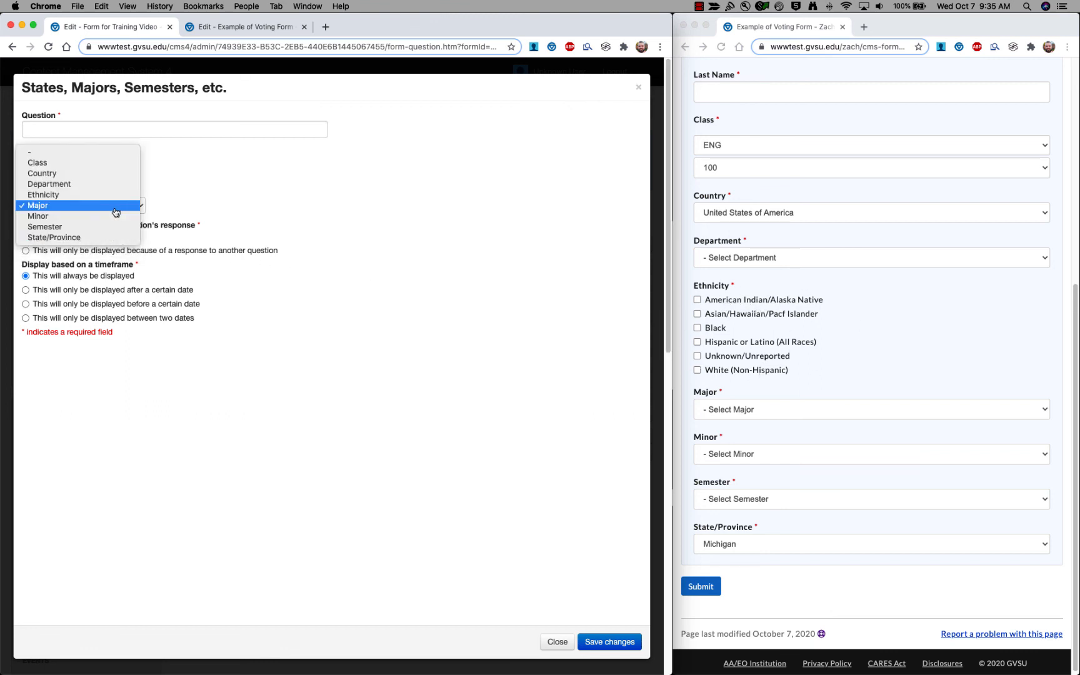
left_click(111, 215)
left_click(111, 208)
left_click(111, 196)
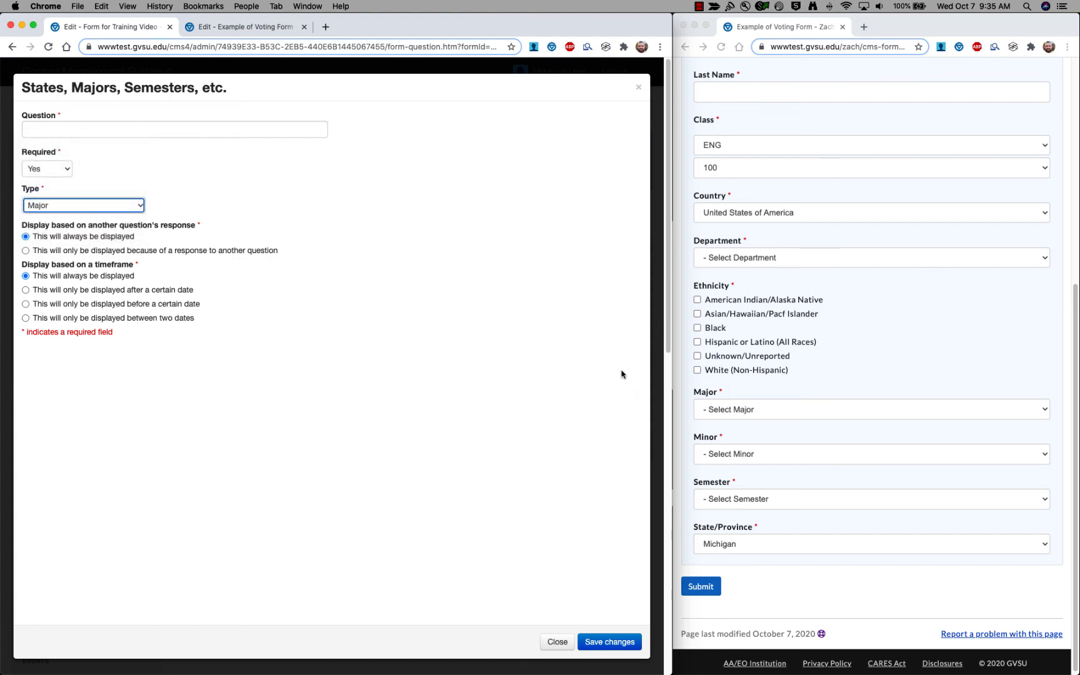
Check the Major and Minor lists in the preview, then set the type to Semester.
left_click(1048, 408)
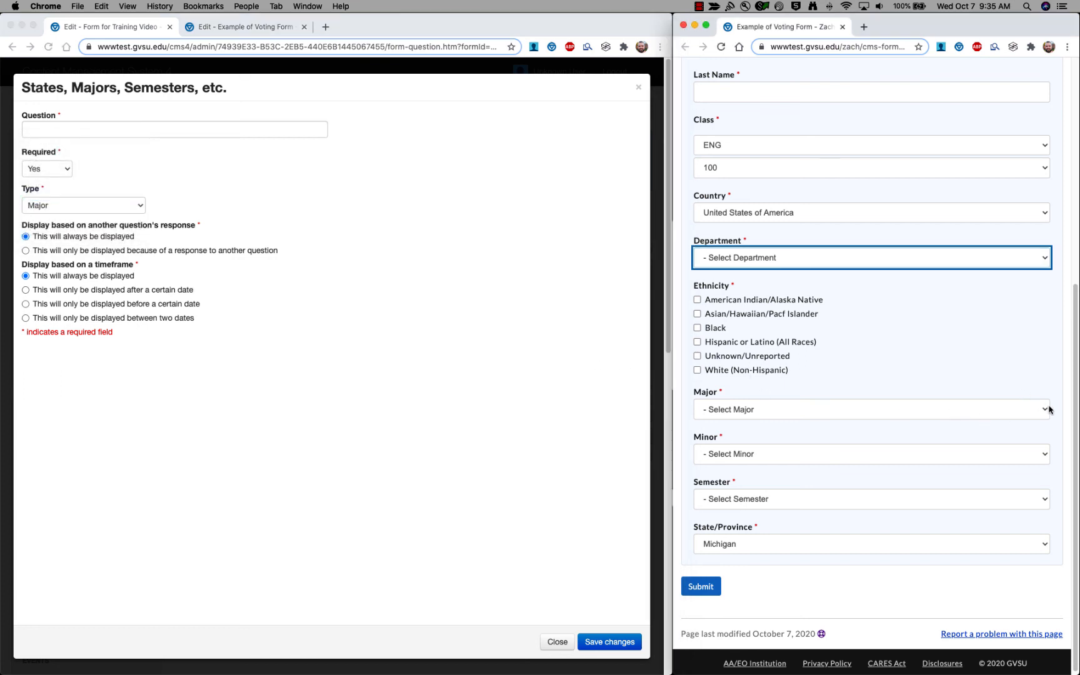
left_click(1047, 409)
left_click(1035, 397)
left_click(957, 454)
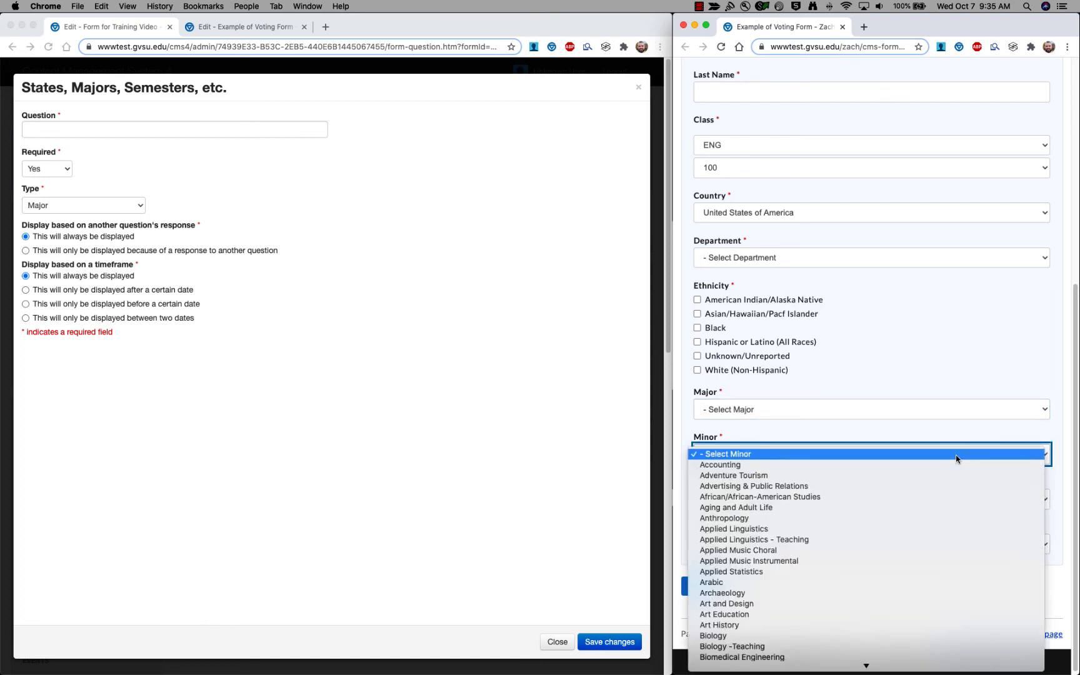
left_click(961, 445)
scroll(935, 439, "down", 1)
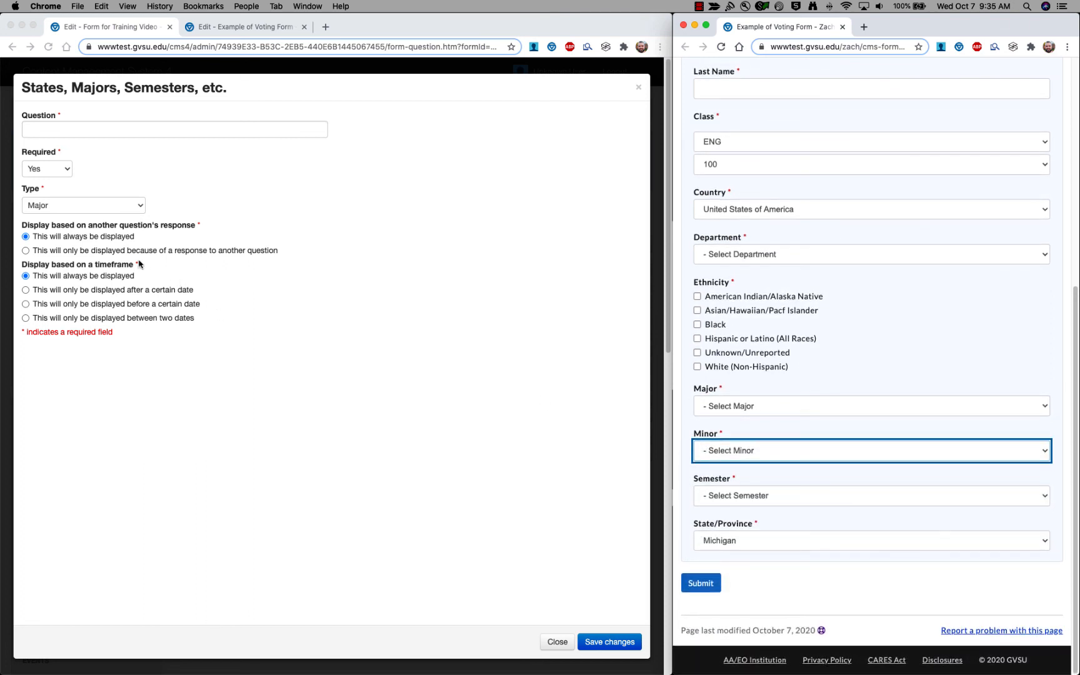
left_click(88, 207)
left_click(87, 208)
left_click(77, 229)
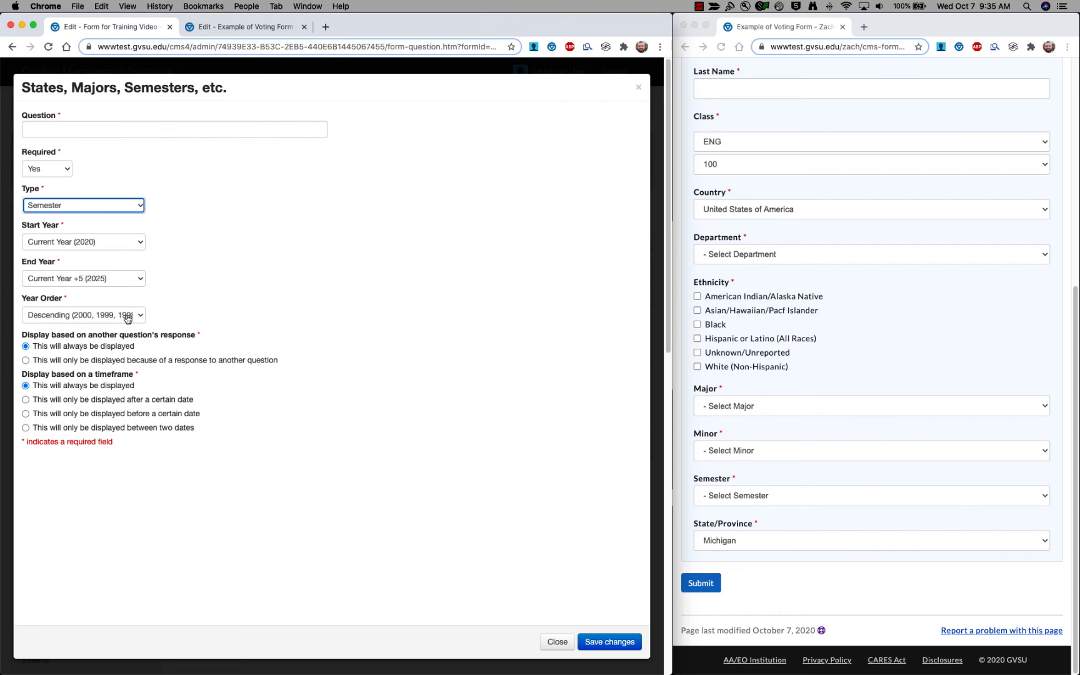
Set the start year to 2000 and check the semester list in the preview.
left_click(139, 244)
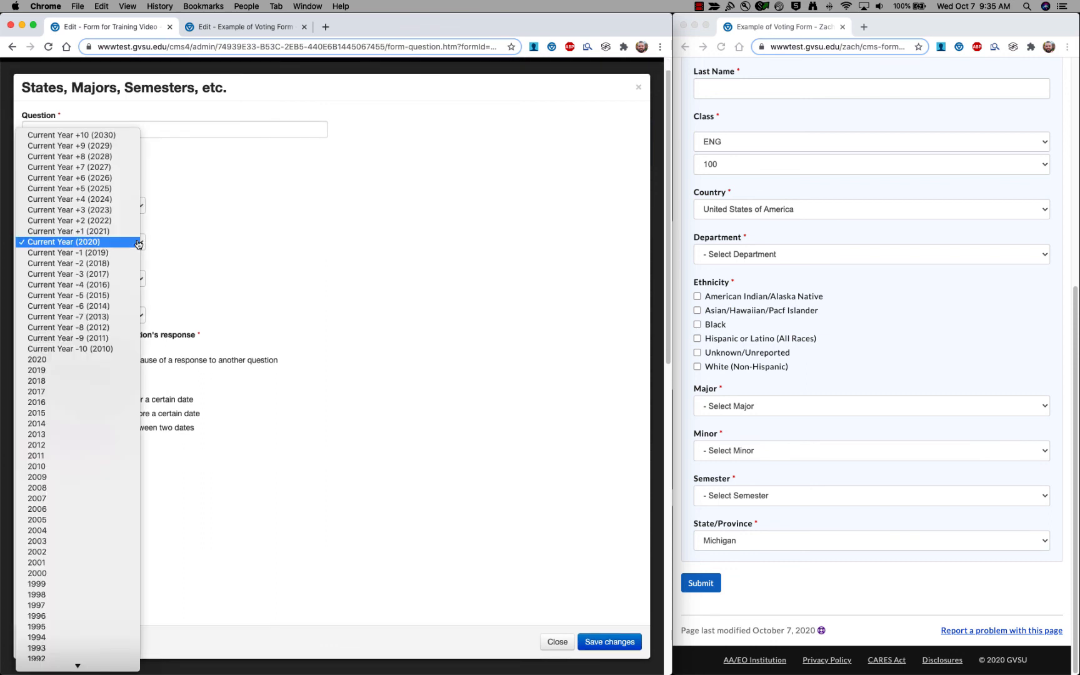
scroll(84, 555, "down", 1)
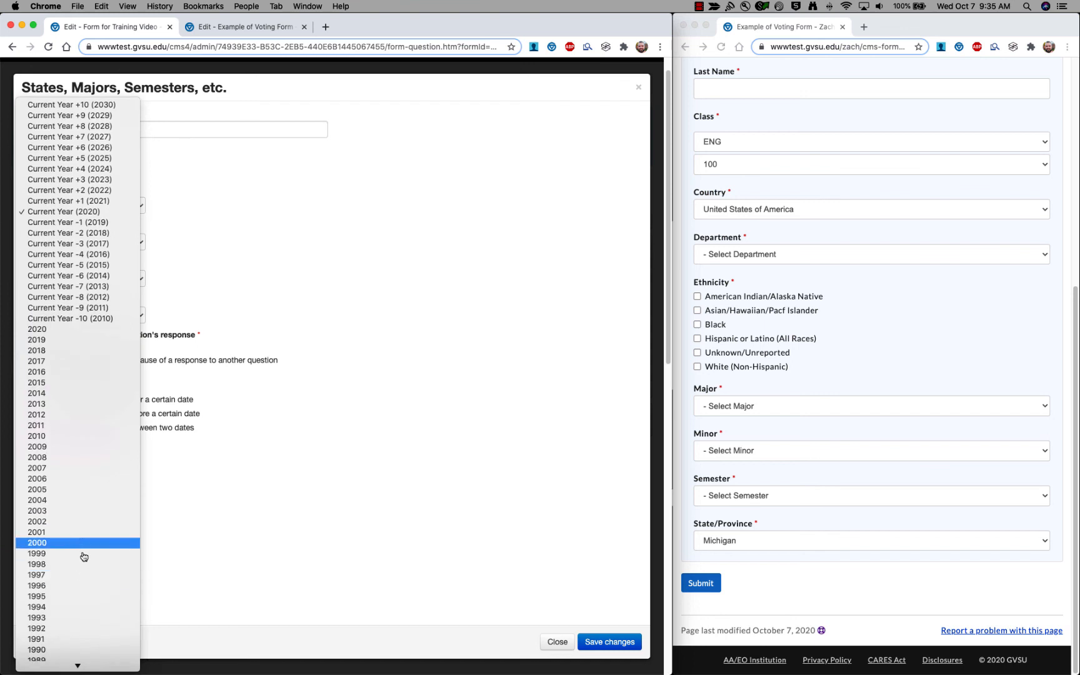
left_click(79, 543)
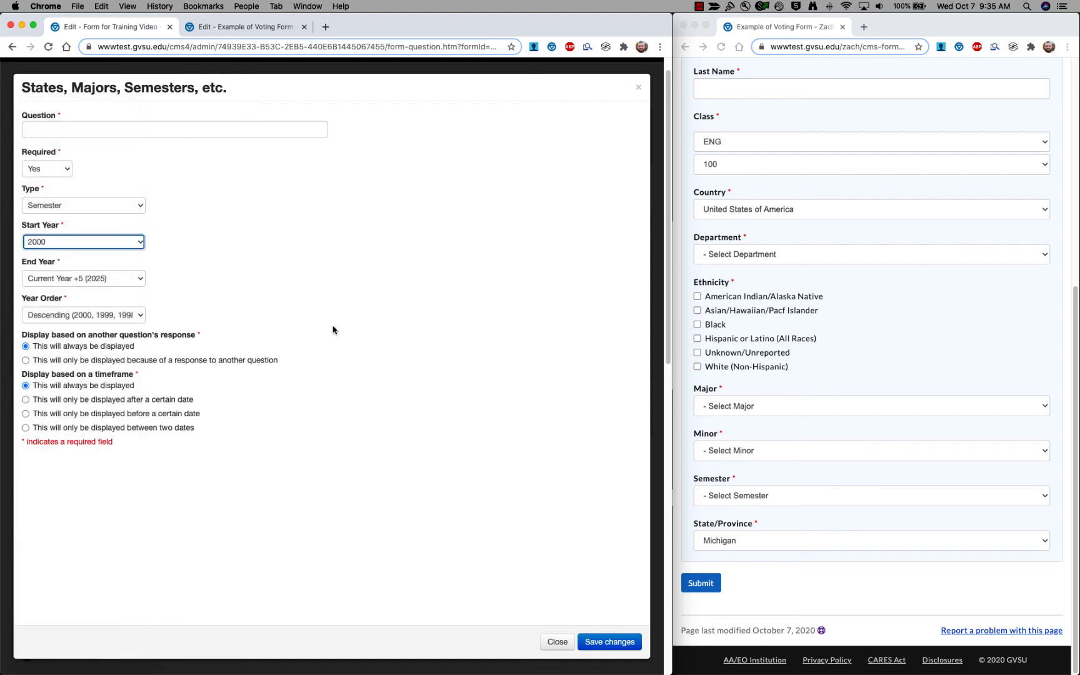
left_click(927, 478)
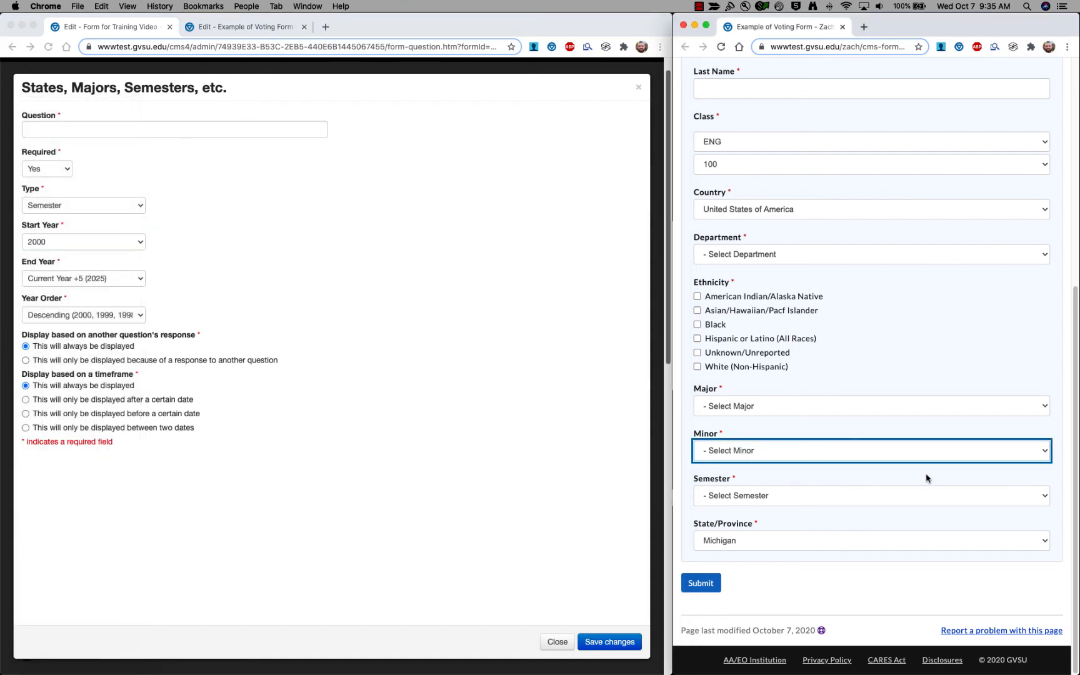
left_click(1043, 496)
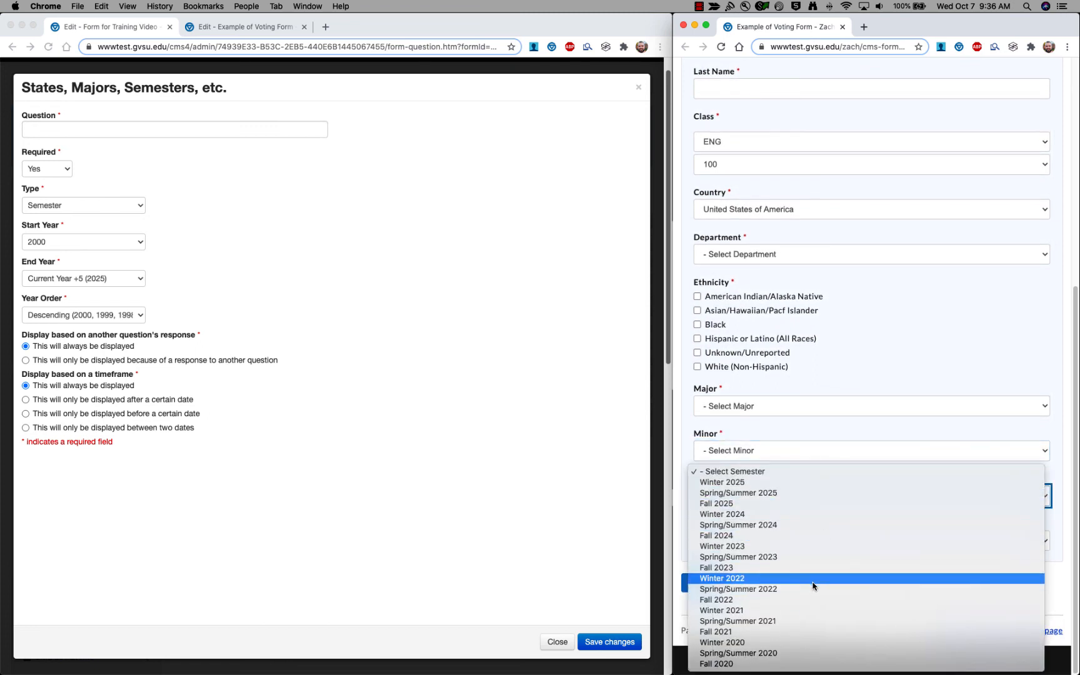
left_click(770, 435)
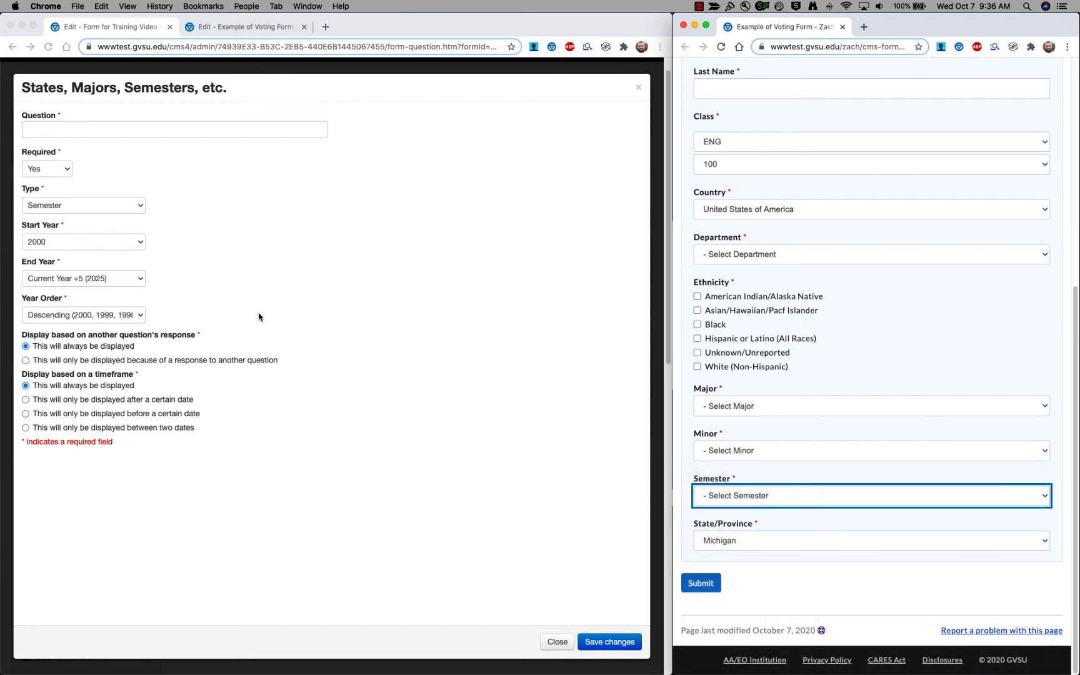
Change the type to State/Province and check the states and provinces list in the preview.
left_click(126, 205)
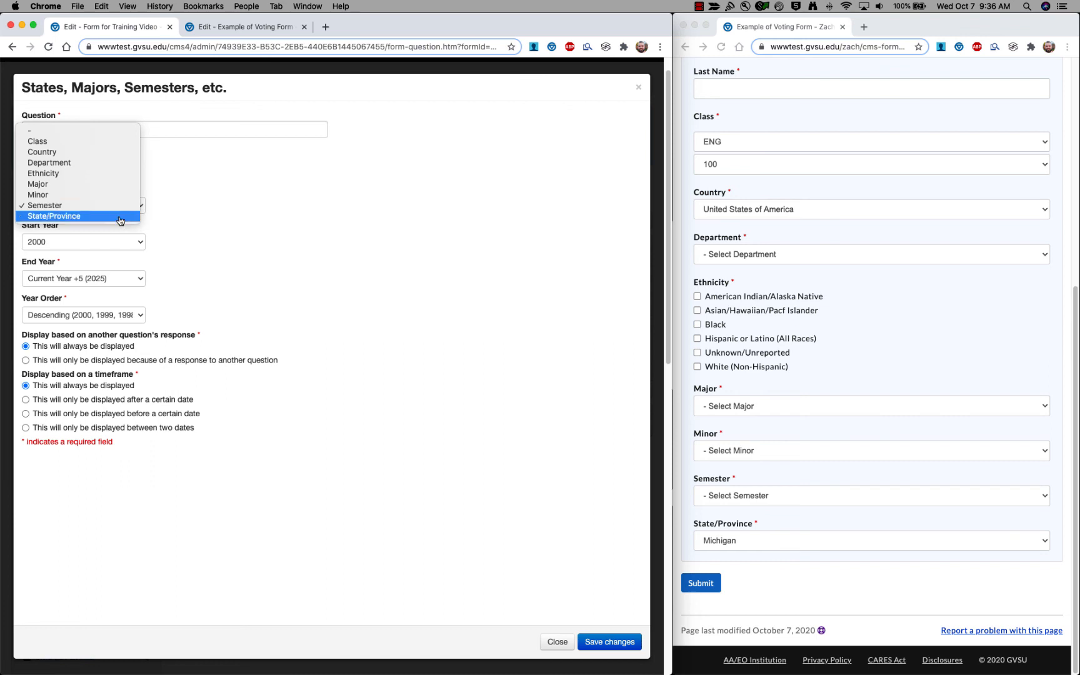
left_click(120, 216)
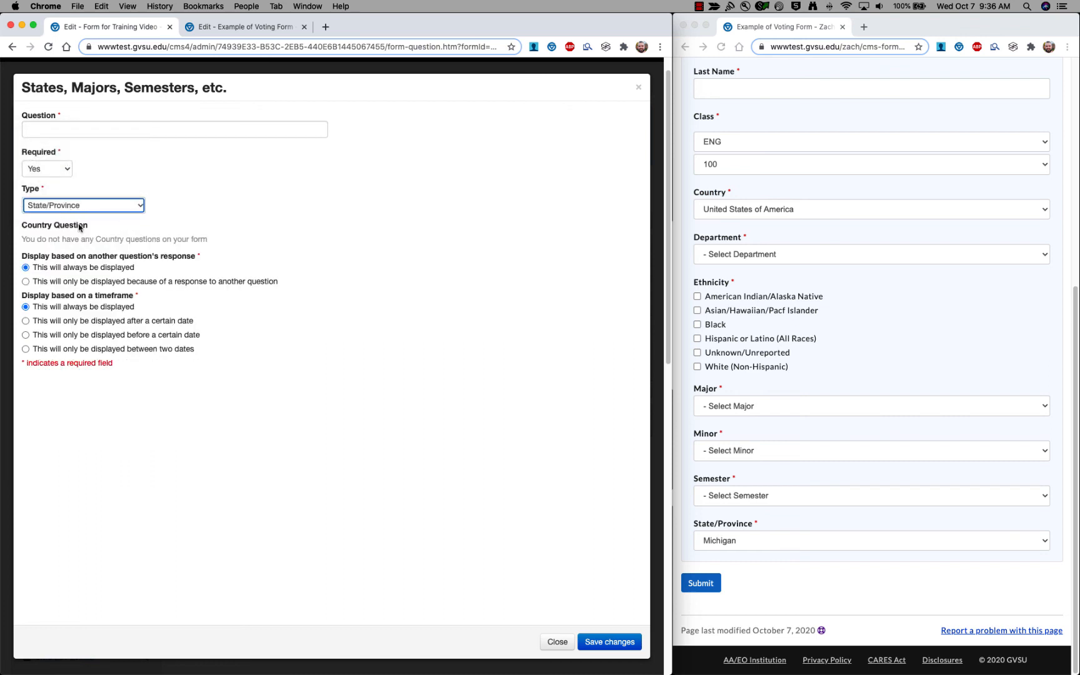
left_click(975, 545)
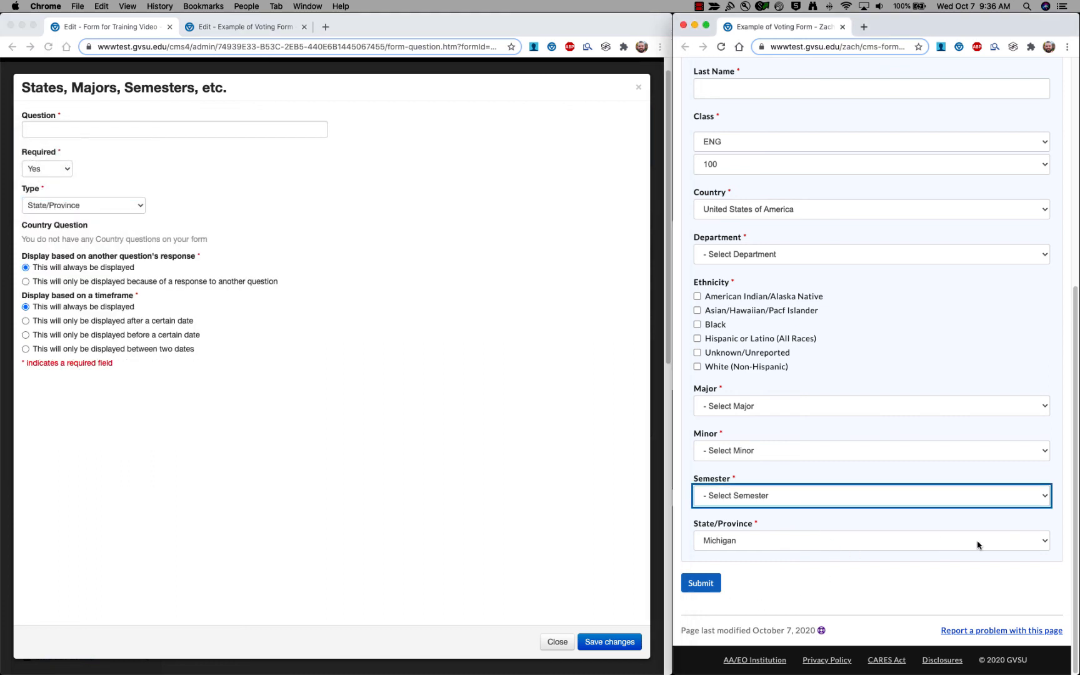
left_click(1036, 544)
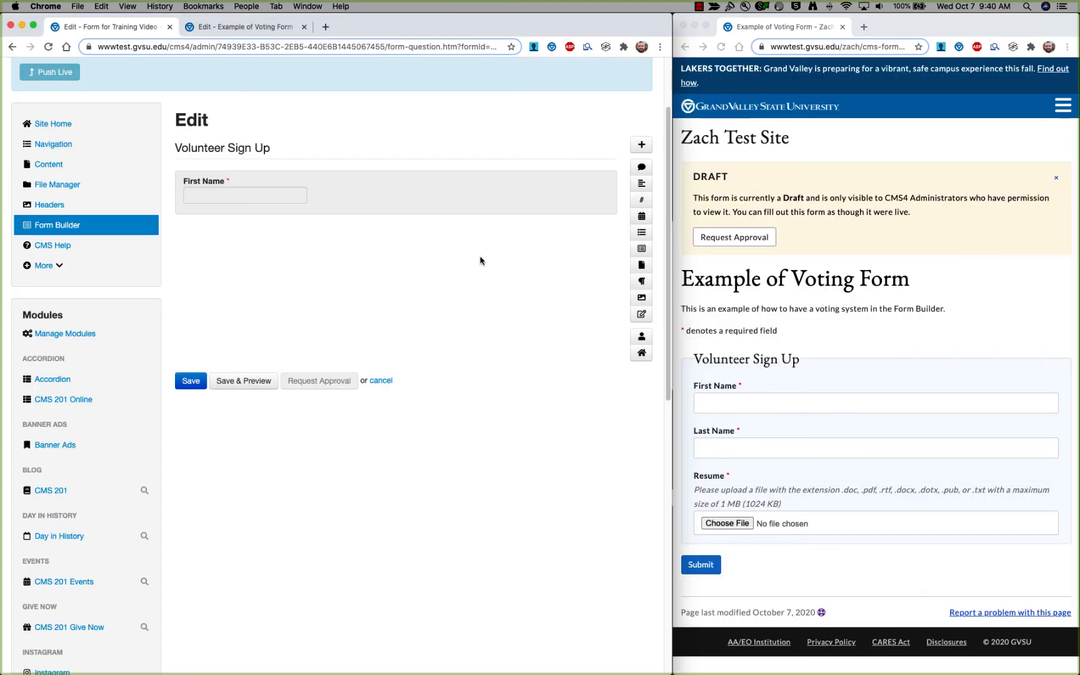
Add a File Upload question named 'Resume' and keep it required.
left_click(641, 266)
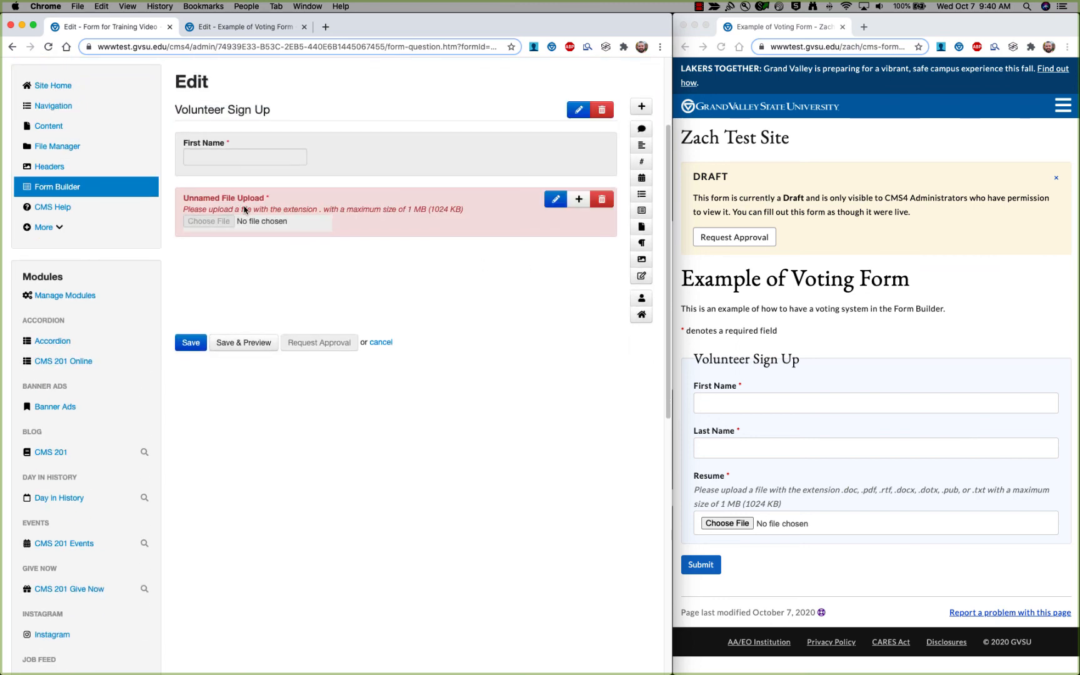
left_click(288, 210)
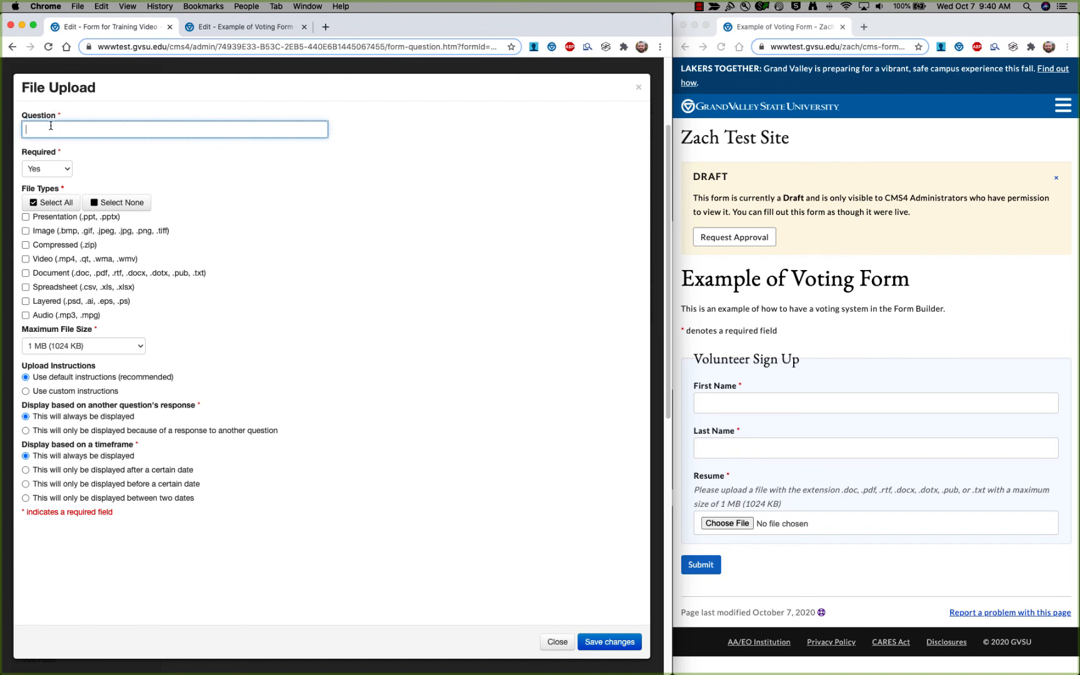
left_click(63, 173)
left_click(61, 170)
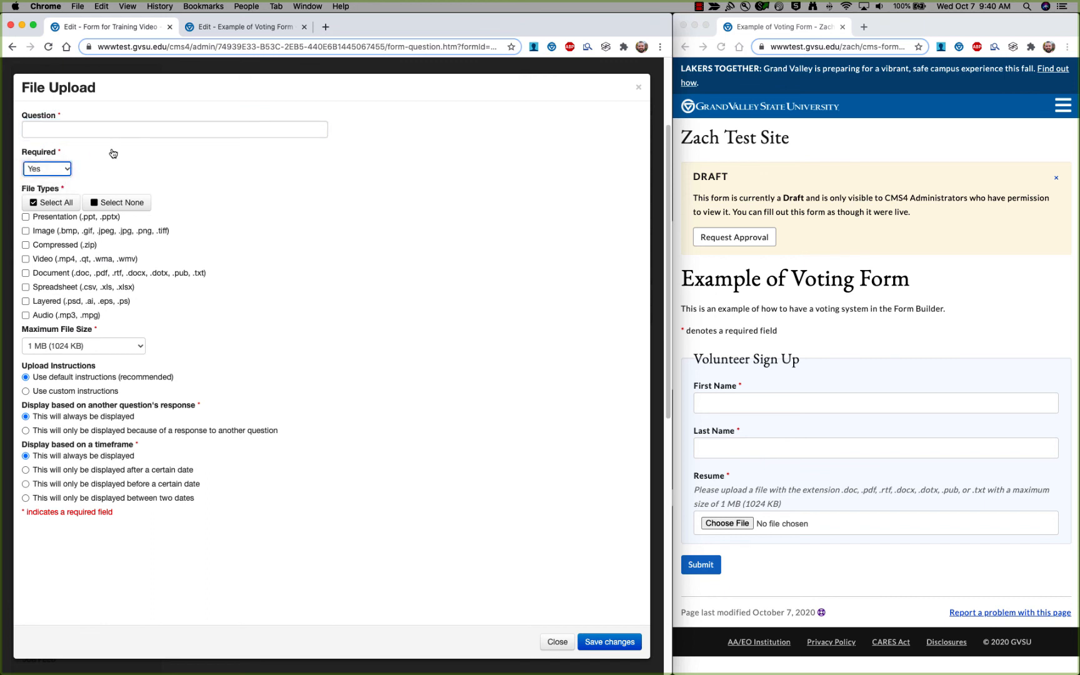
left_click(89, 128)
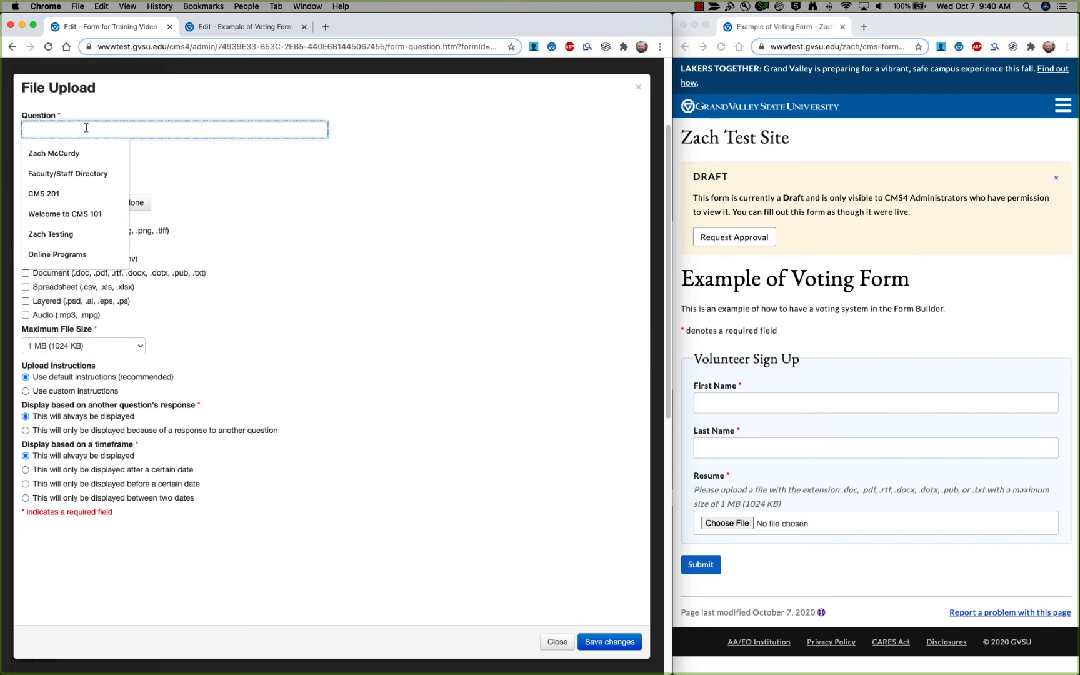
key("Tab")
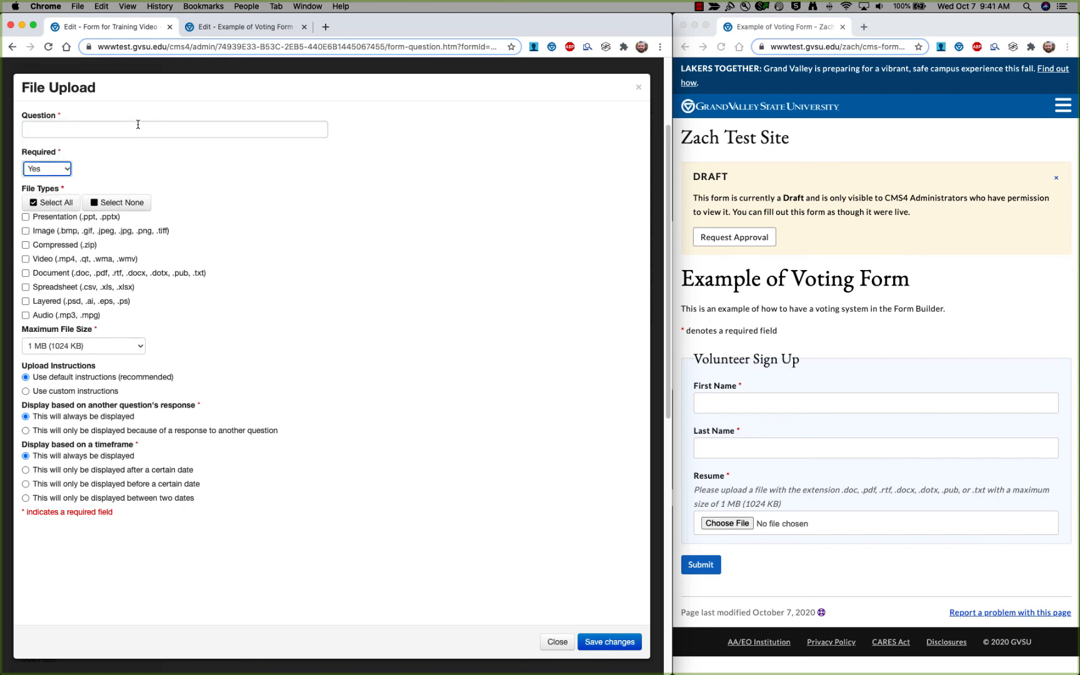
left_click(137, 124)
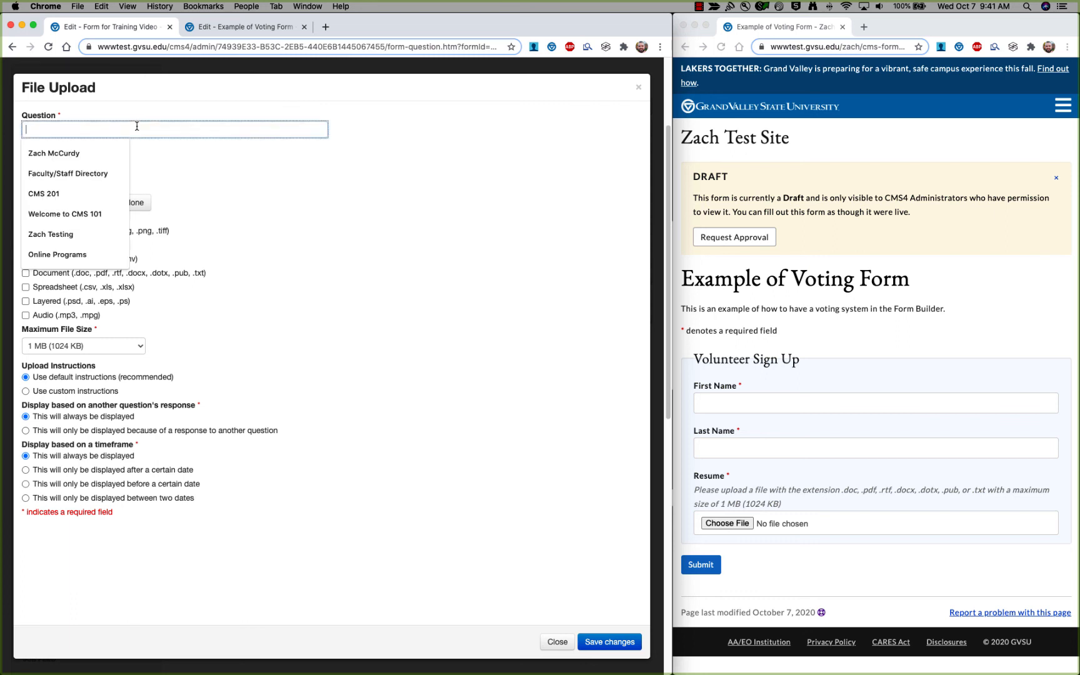
type("Resa")
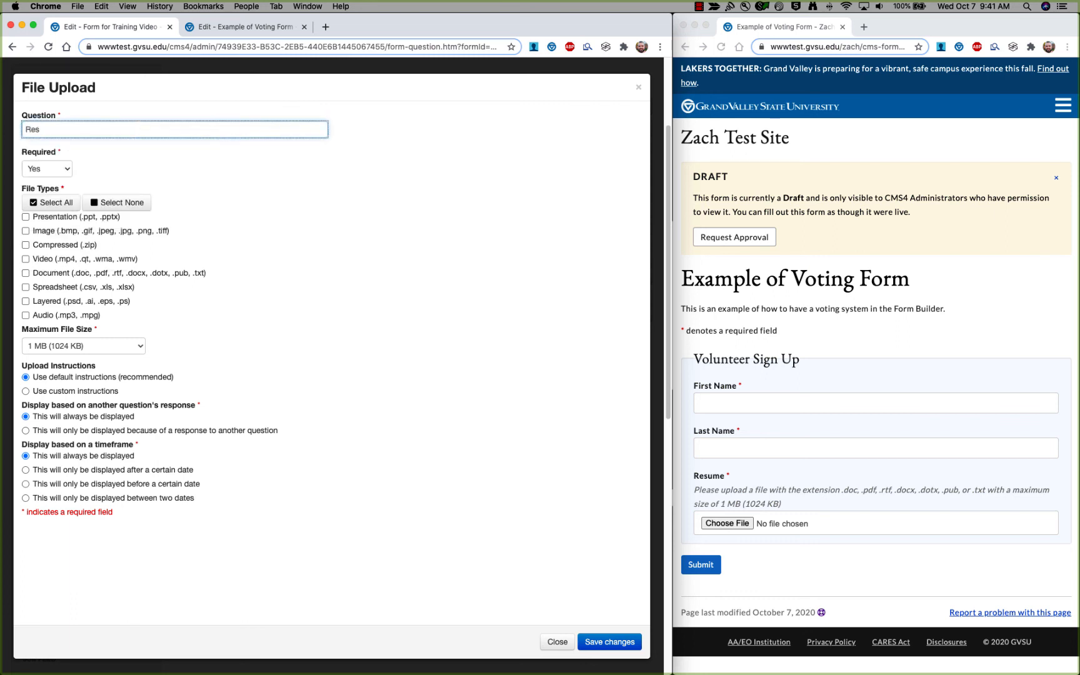
Allow only Document uploads, restricted to the pdf file type.
left_click(257, 231)
left_click(140, 233)
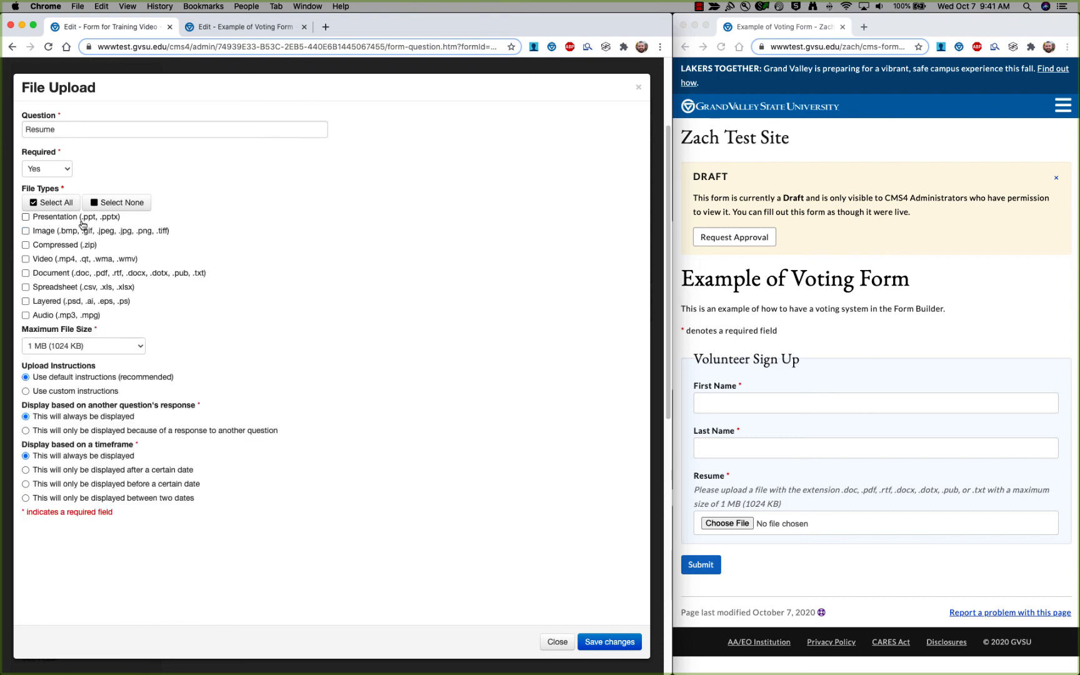
left_click(48, 277)
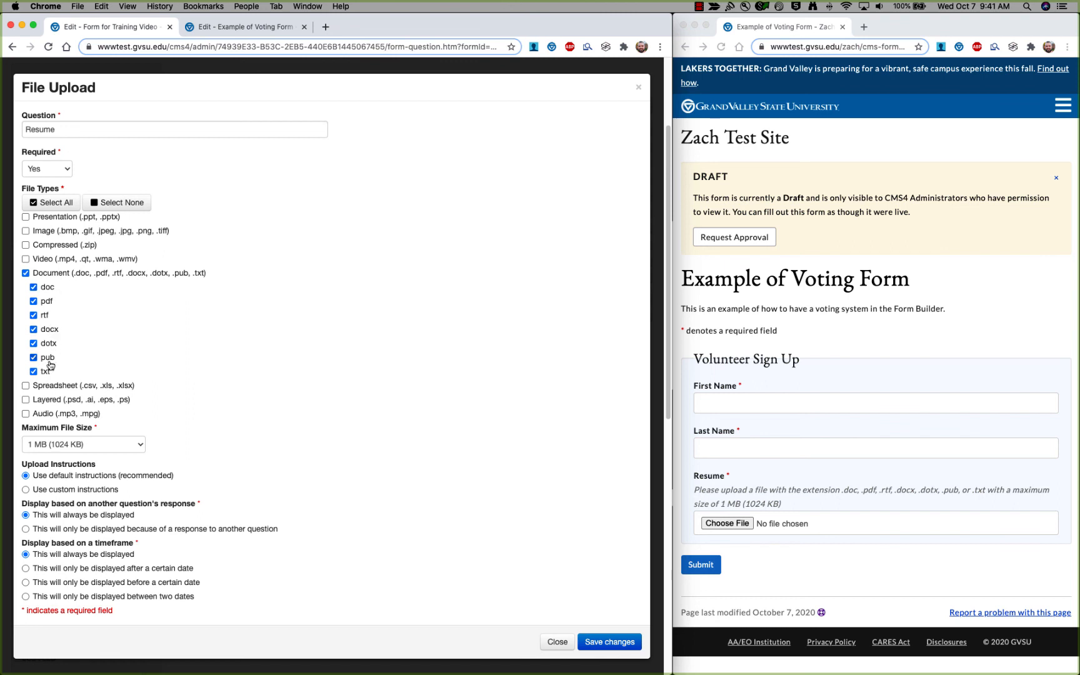
left_click(33, 287)
left_click(33, 314)
left_click(33, 329)
left_click(34, 343)
left_click(33, 357)
left_click(33, 371)
Set the maximum file size to 5 MB and choose custom upload instructions.
scroll(46, 312, "down", 2)
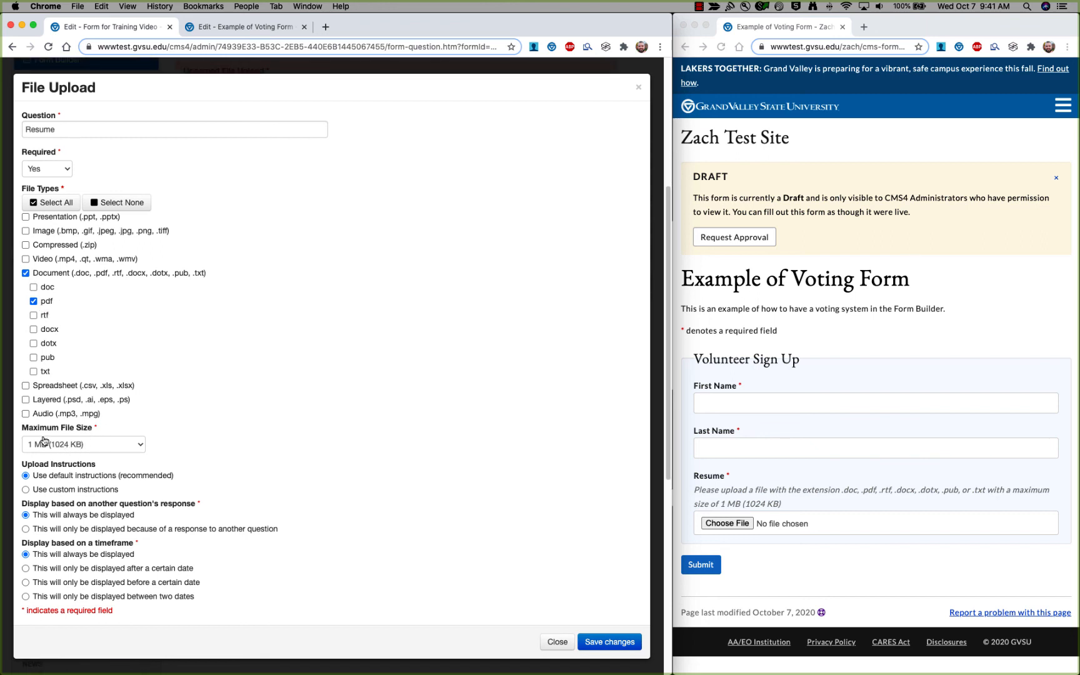
left_click(134, 446)
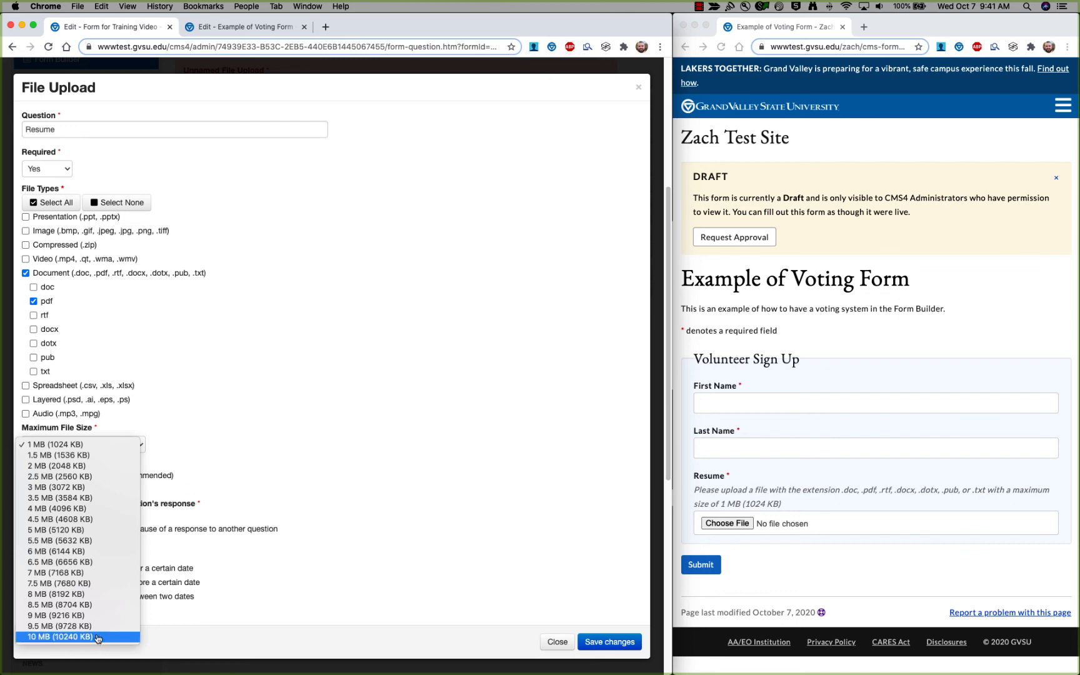
left_click(83, 530)
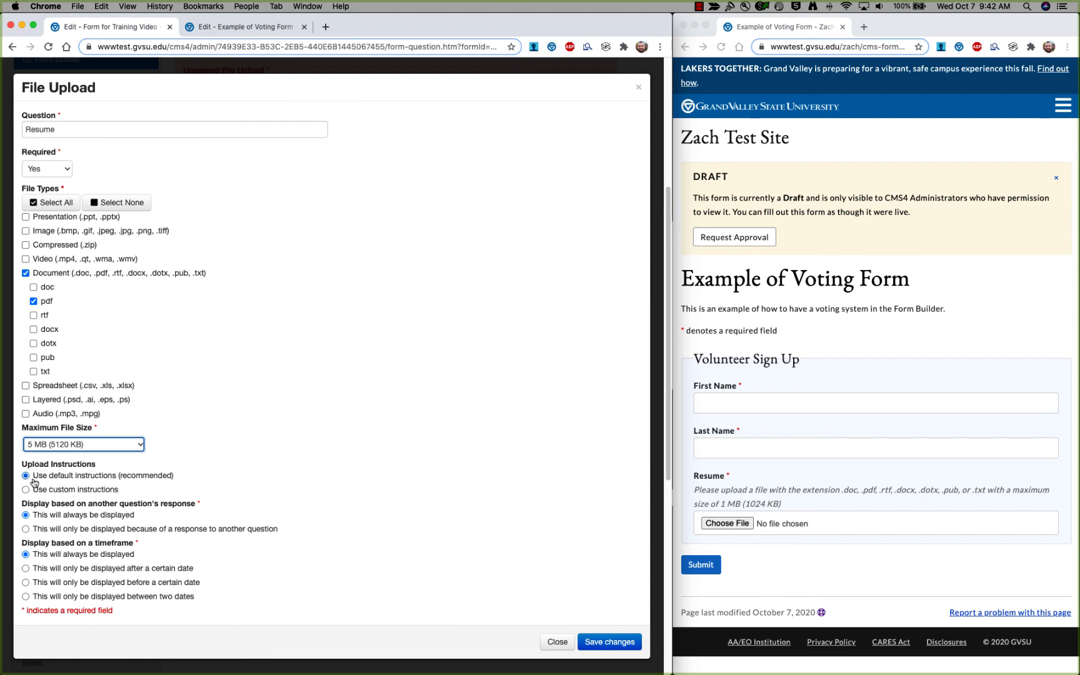
left_click(88, 493)
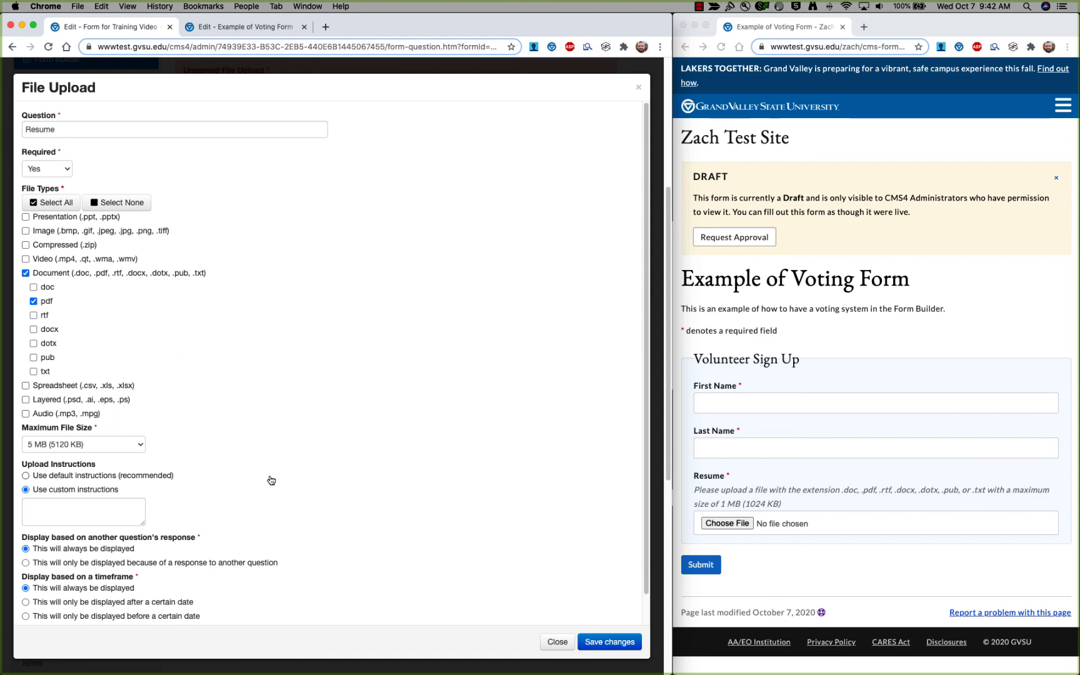
Try the Resume upload field on the live preview, then cancel the file chooser.
left_click(767, 466)
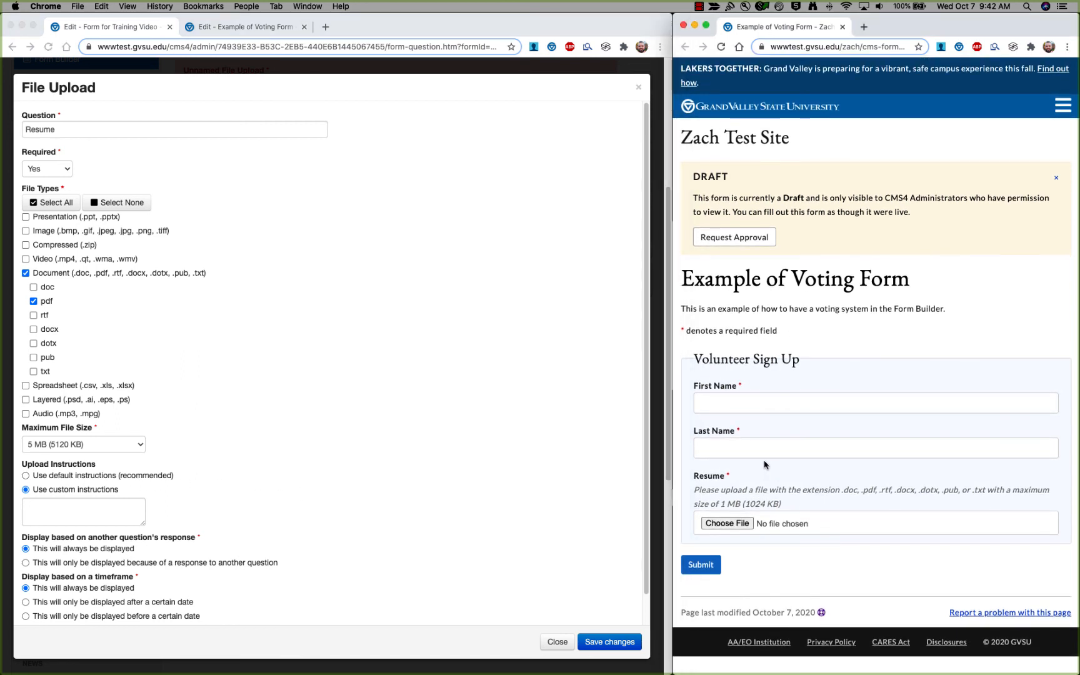
left_click(698, 478)
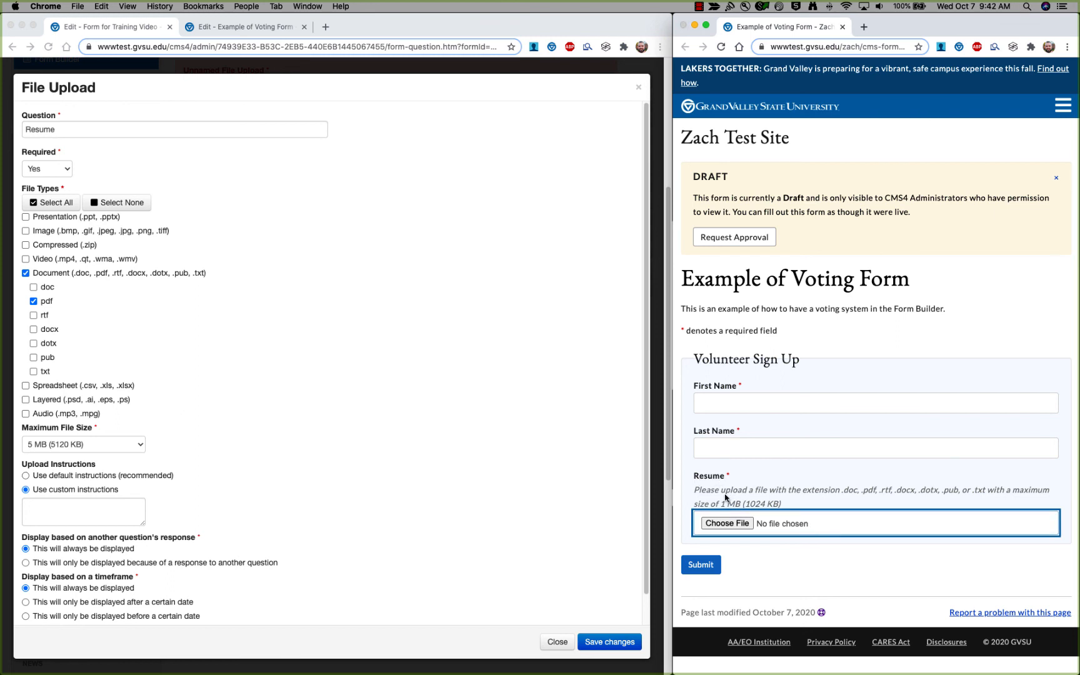
left_click(1002, 447)
Toggle Upload Instructions to default and back to custom.
left_click(86, 482)
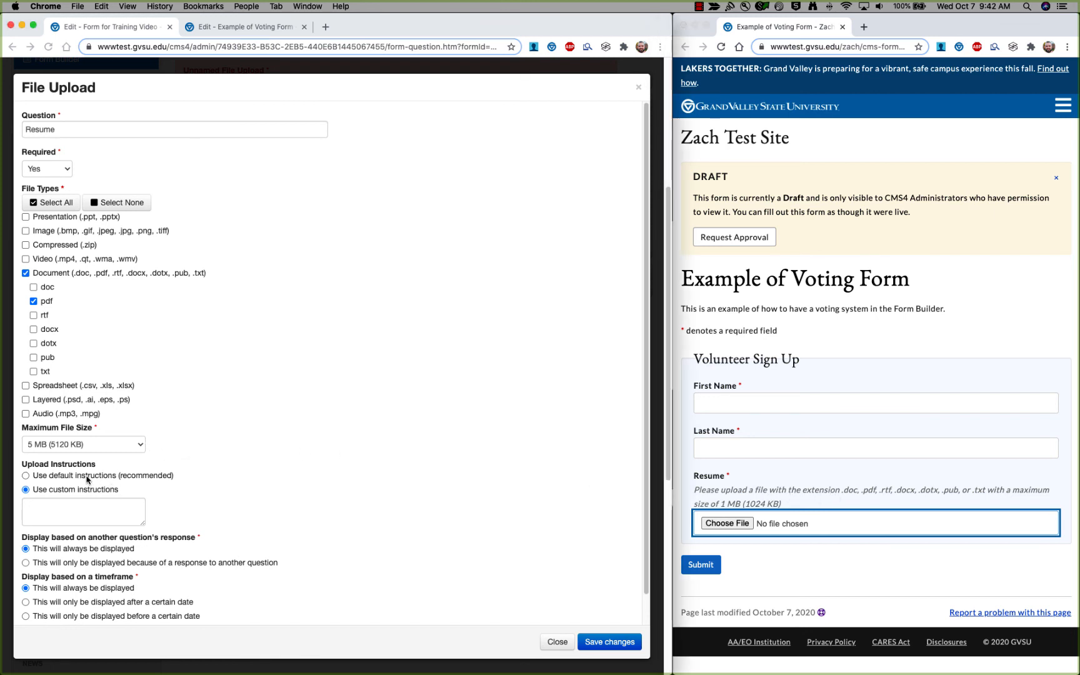
left_click(82, 478)
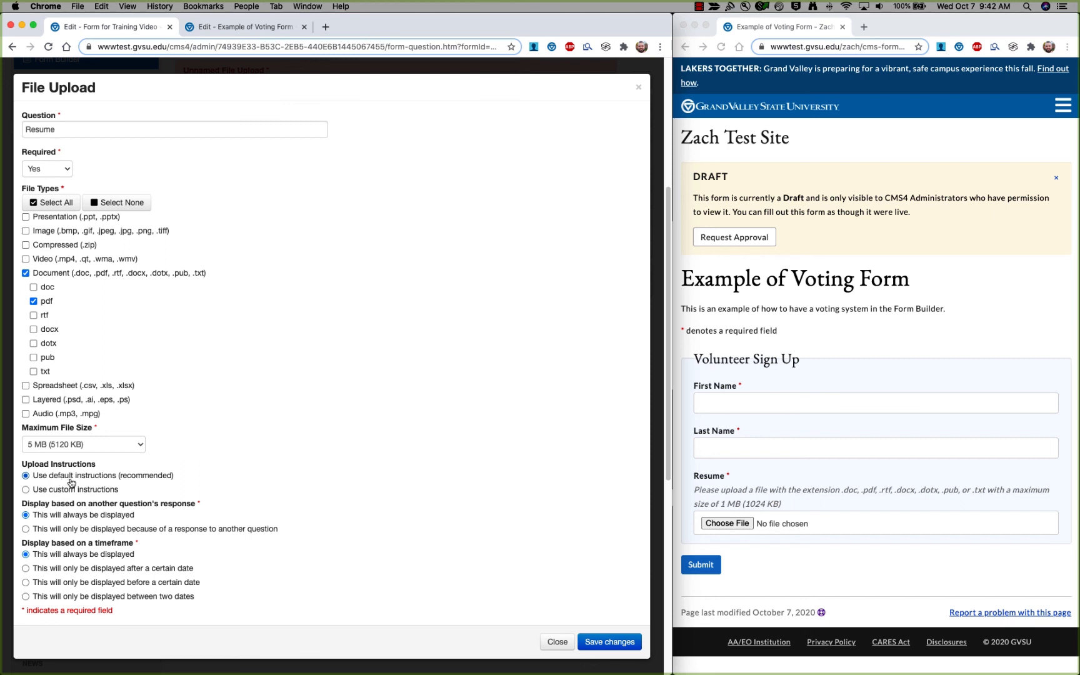
left_click(42, 495)
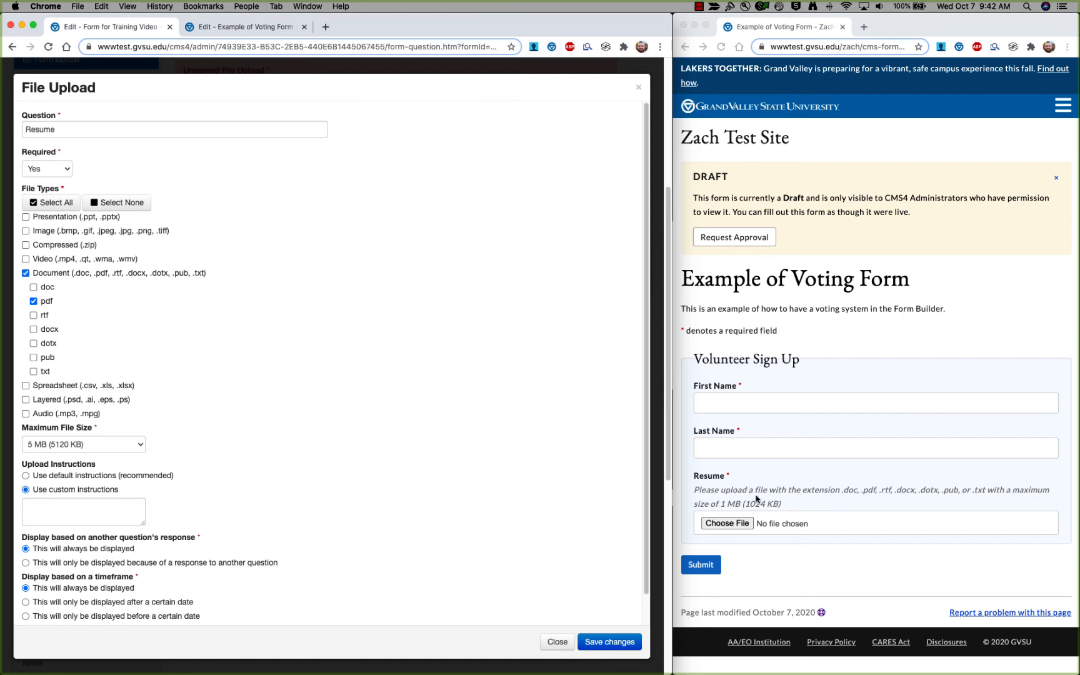
Open the Resume field's file chooser on the preview again, then dismiss it.
left_click(726, 524)
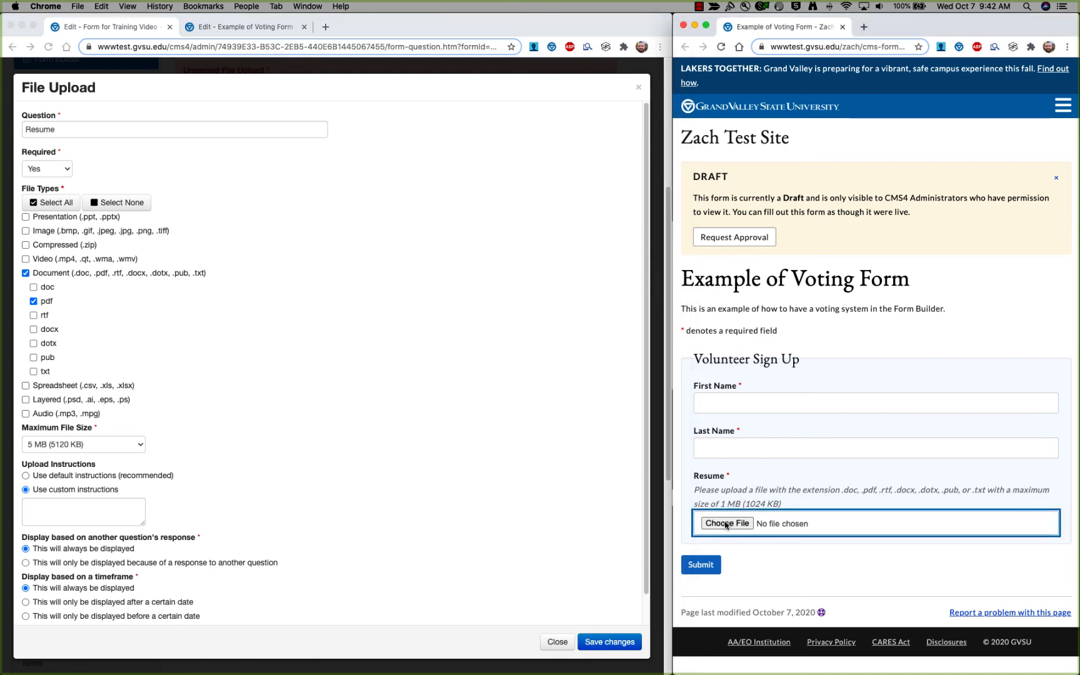
left_click(726, 524)
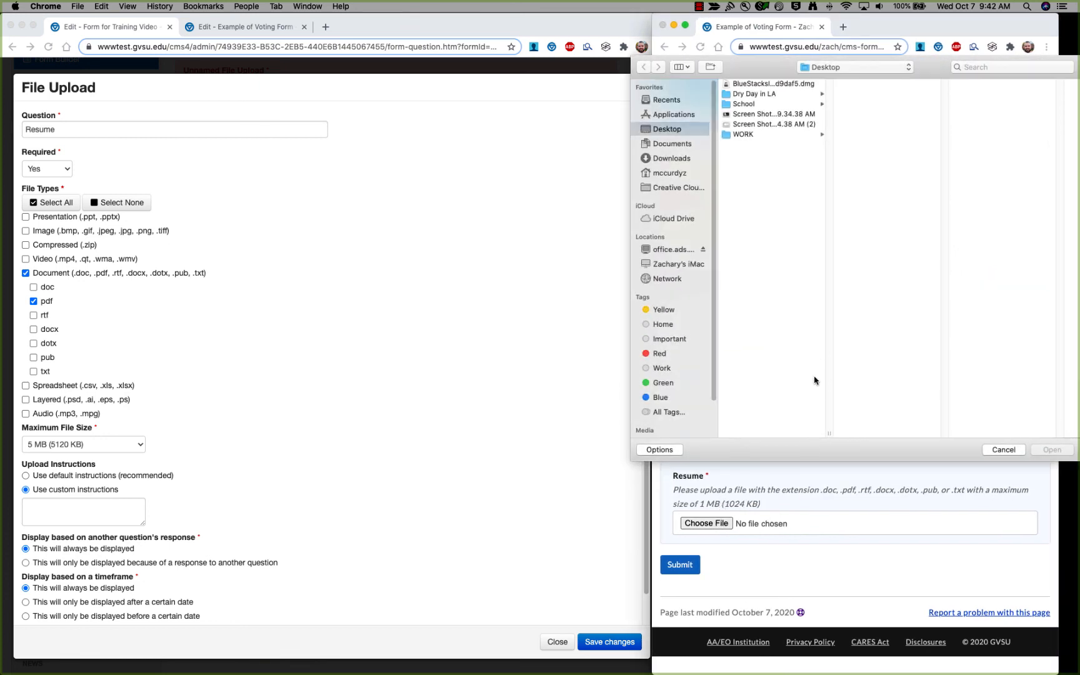
key("Escape")
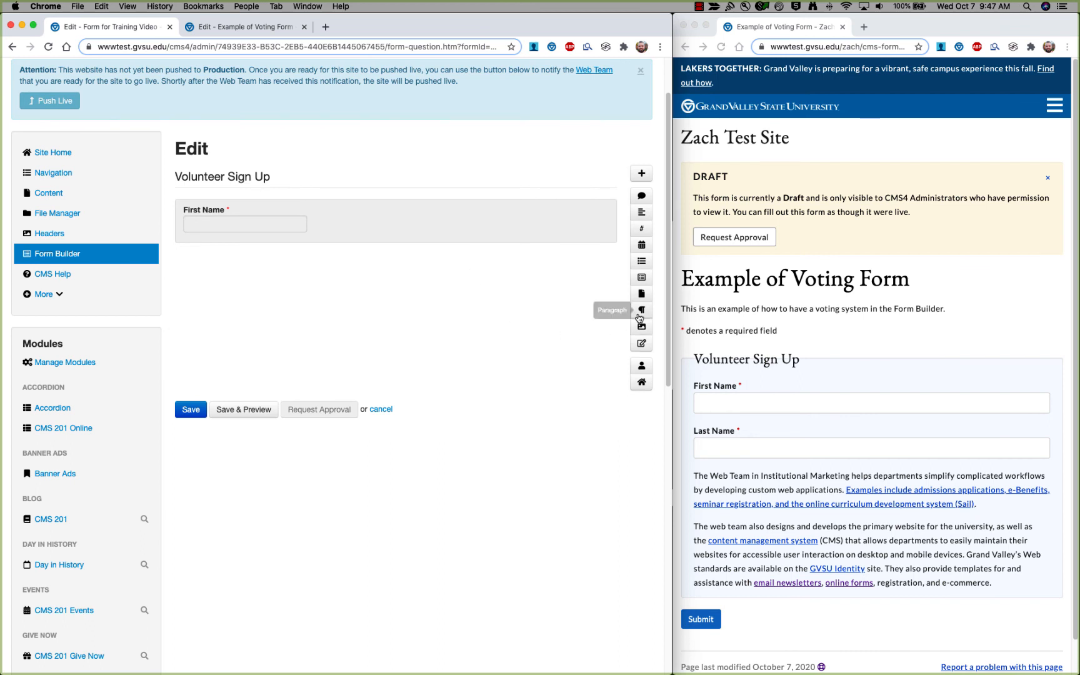
Add a Paragraph element, paste the two copied Web Team description paragraphs, and save it.
left_click(641, 310)
scroll(433, 285, "down", 3)
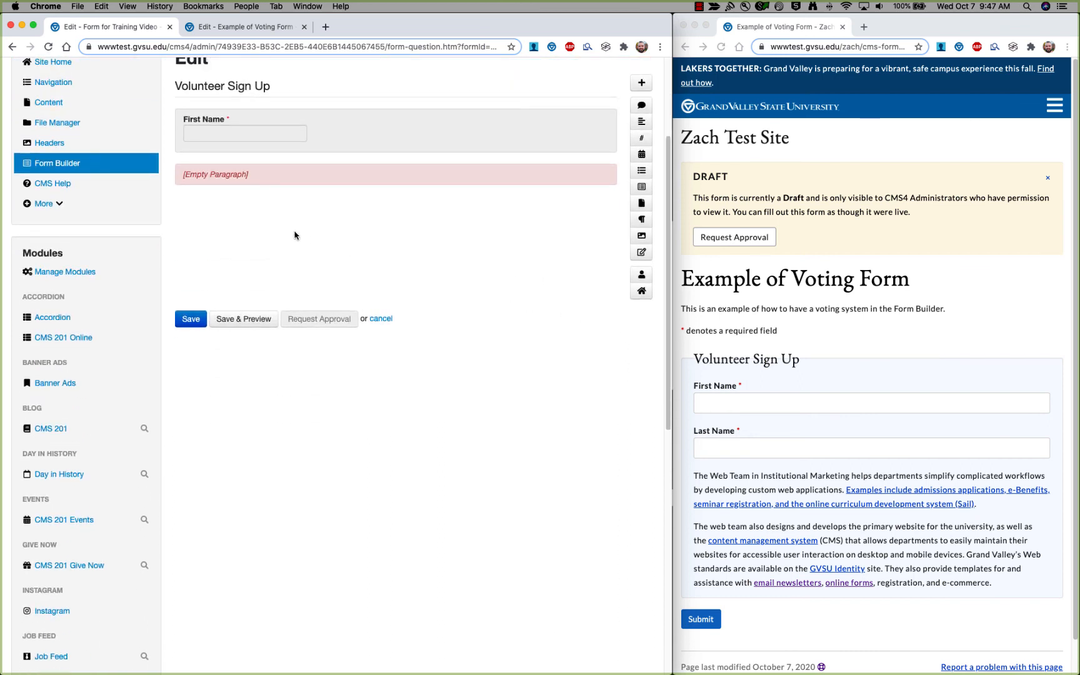
scroll(294, 235, "up", 2)
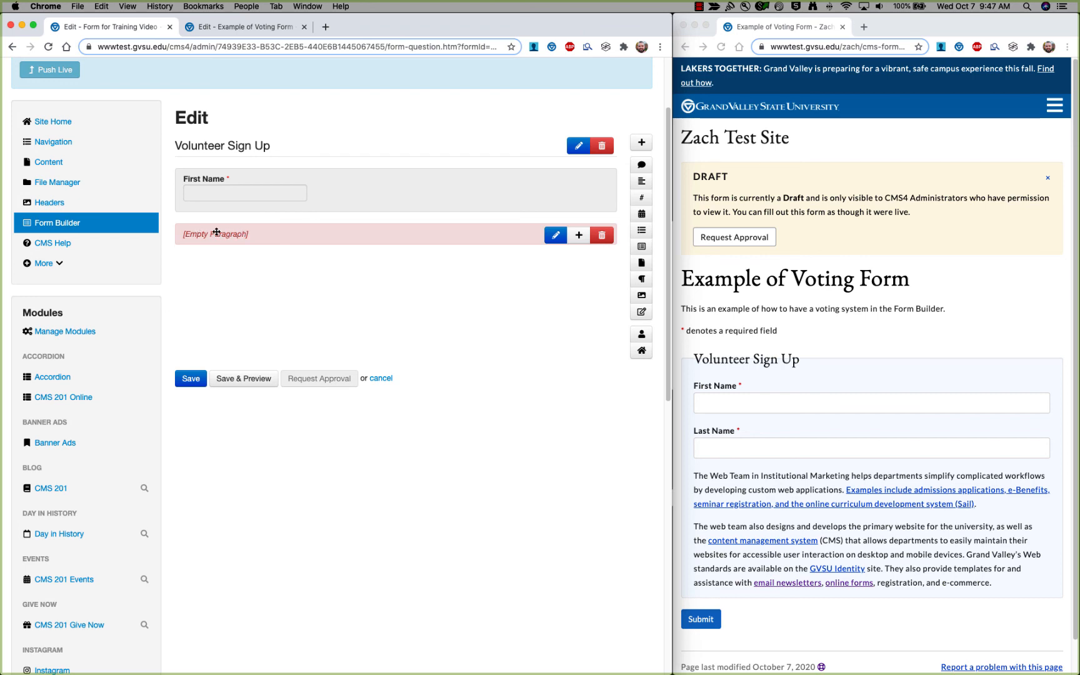
left_click(263, 234)
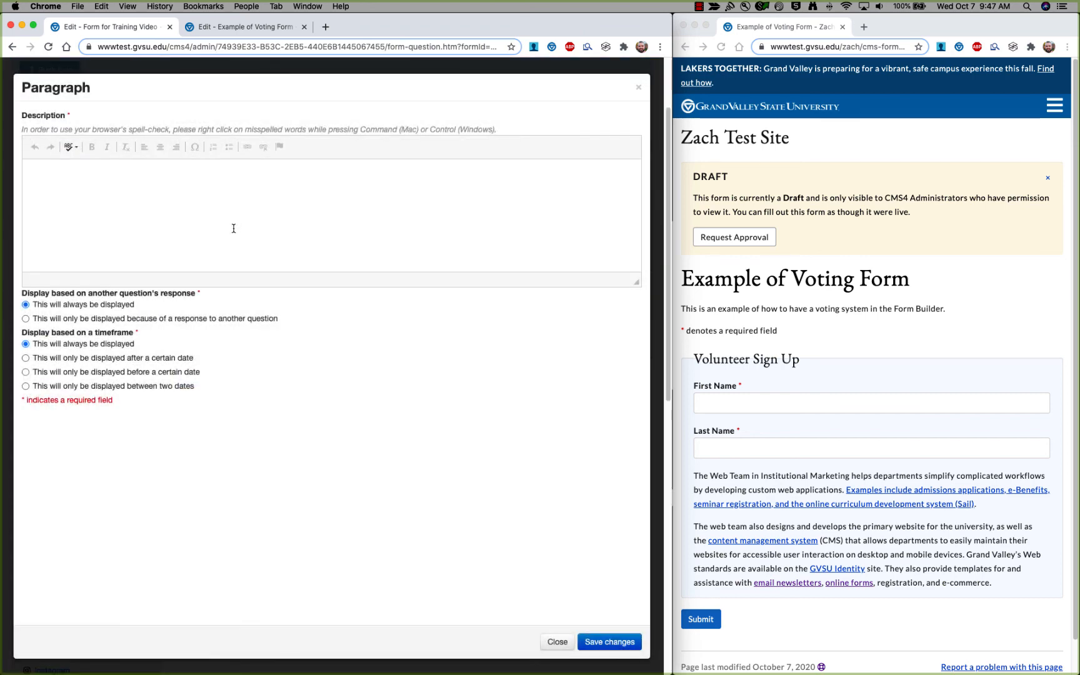
left_click(235, 228)
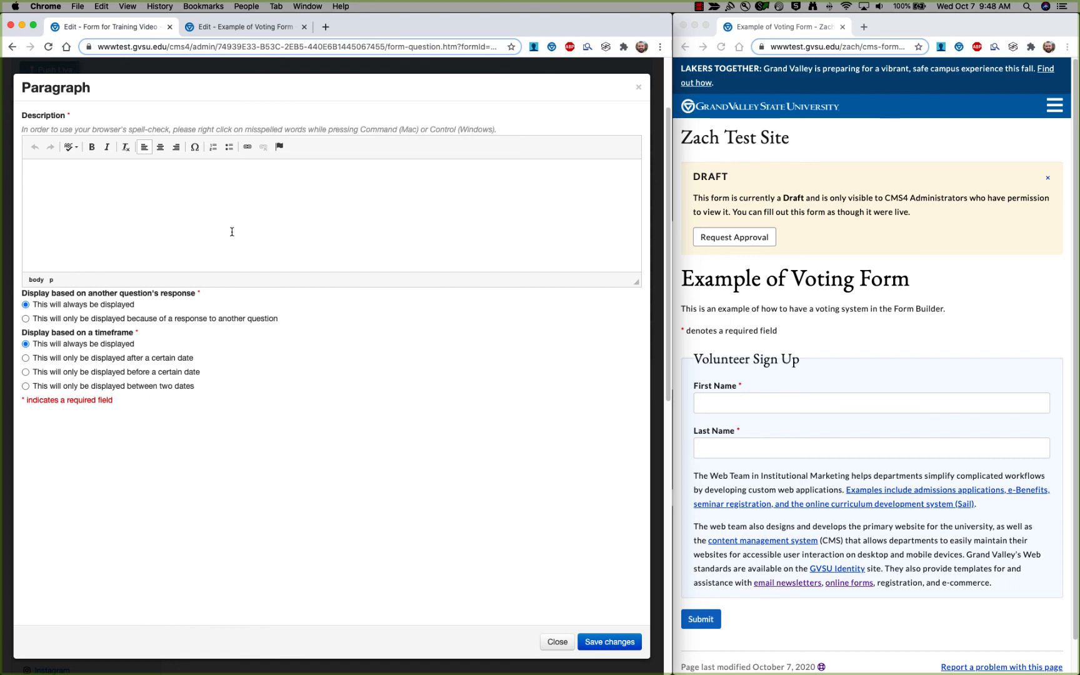
scroll(798, 551, "down", 1)
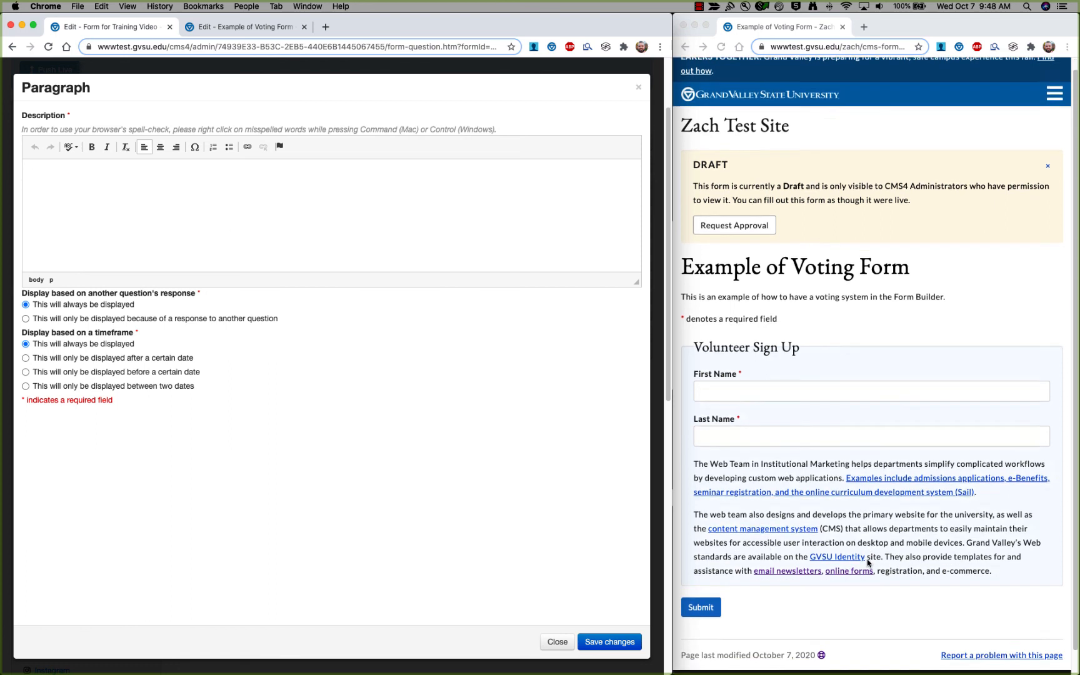
left_click(868, 478)
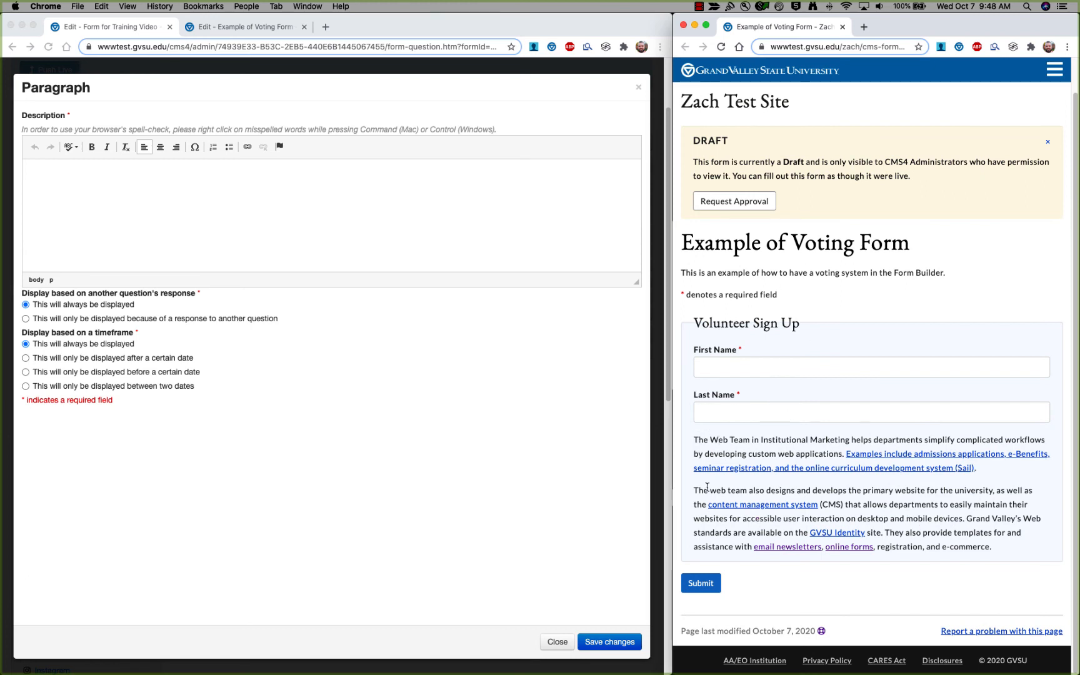
left_click(210, 187)
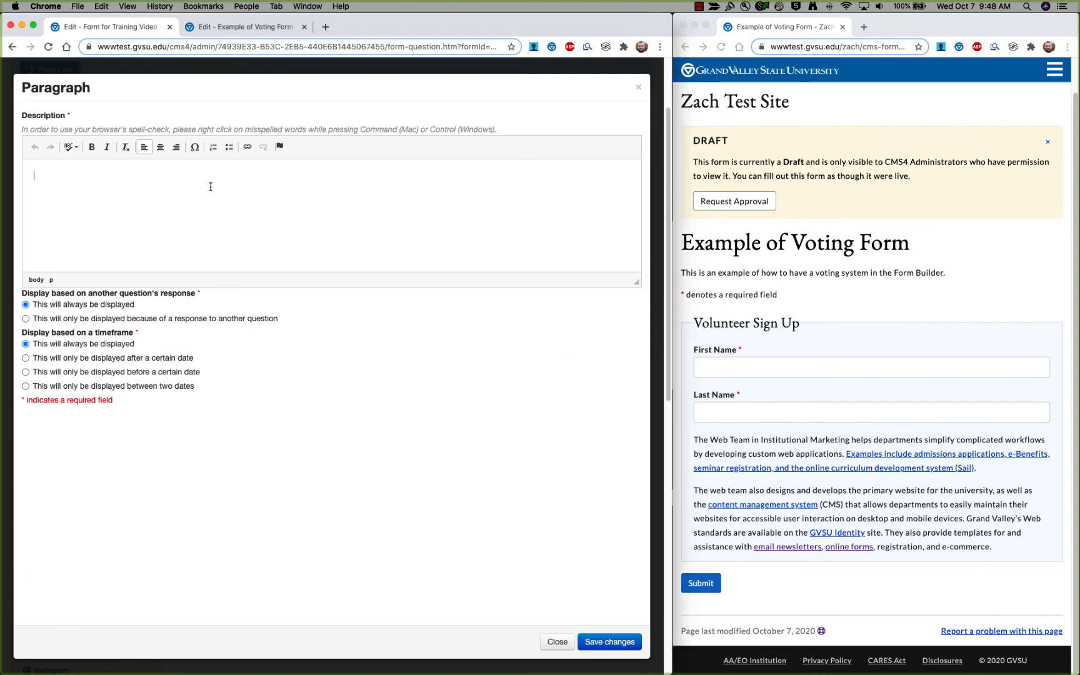
type("The Web Team in Institutional Marketing helps departments simplify complicated workflows by developing custom web applications. Examples include admissions applications, e-Benefits, seminar registration, and the online curriculum development system (Sail). The web team also designs and develops the primary website for the university, as well as the content management system (CMS) that allows departments to easily maintain their websites for accessible user interaction on desktop and mobile devices. Grand Valley's Web standards are available on the GVSU Identity site. They also provide templates for and assistance with email newsletters, online forms, registration, and e-commerce.")
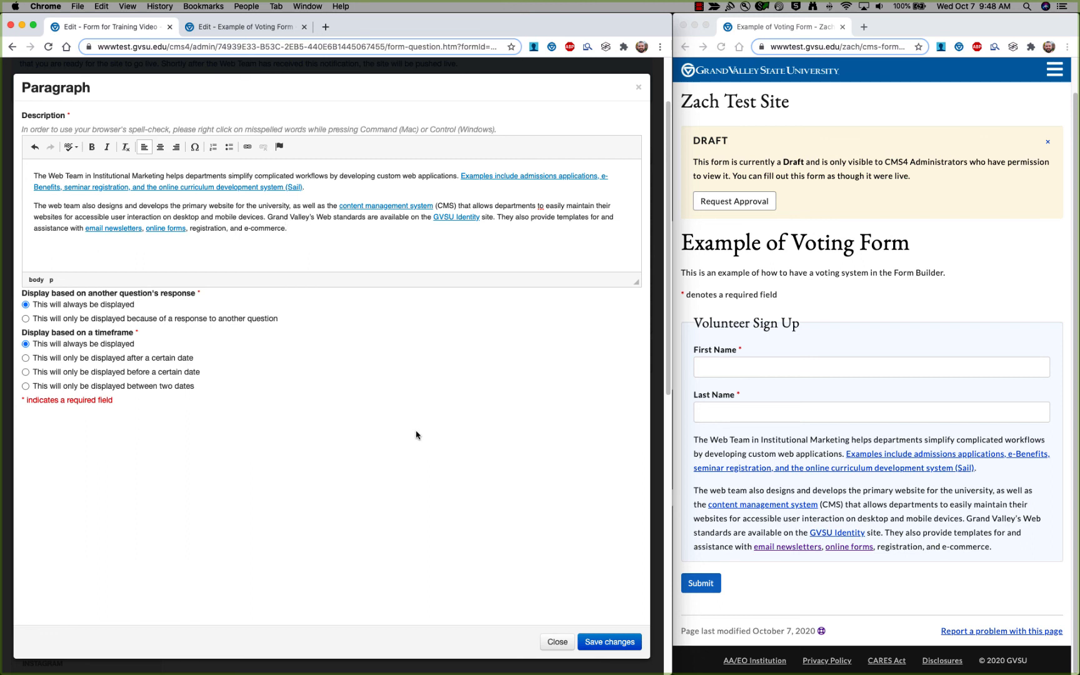
left_click(616, 641)
scroll(395, 362, "up", 5)
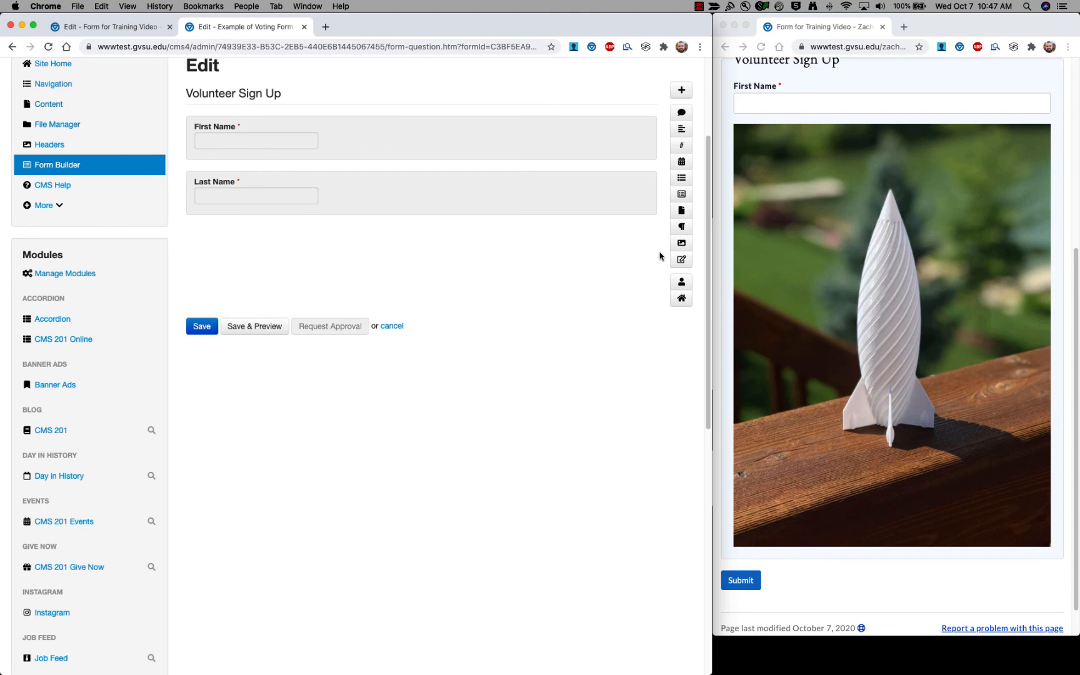
Add an Image element and pick rocketship.jpg from the File Manager.
left_click(681, 243)
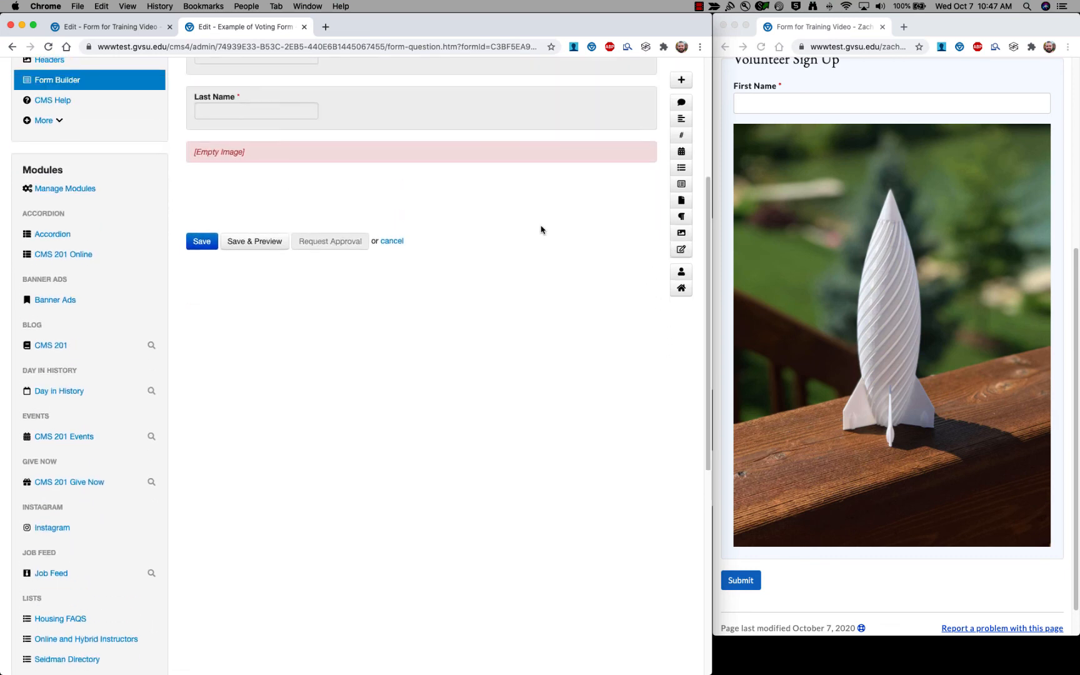
scroll(267, 215, "up", 2)
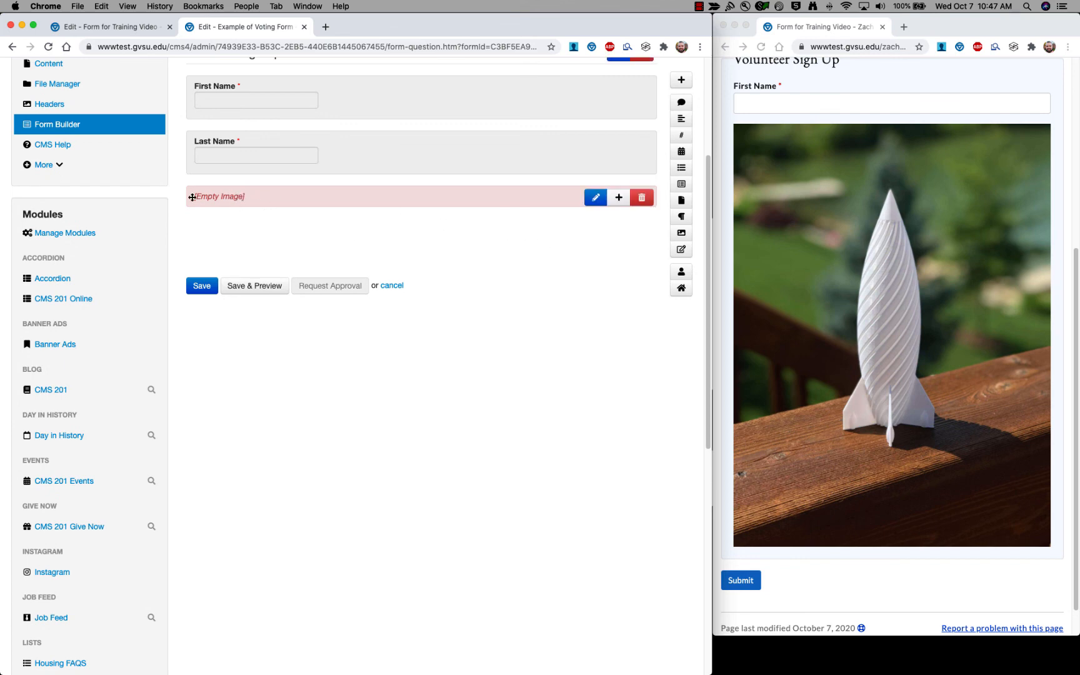
left_click(246, 199)
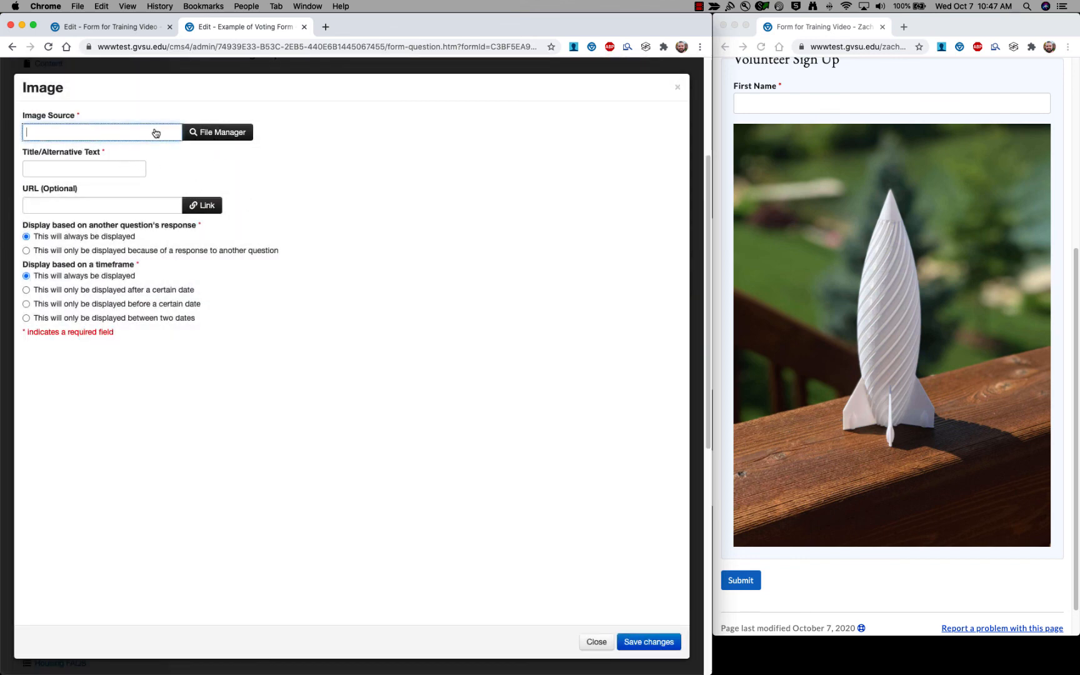
left_click(210, 134)
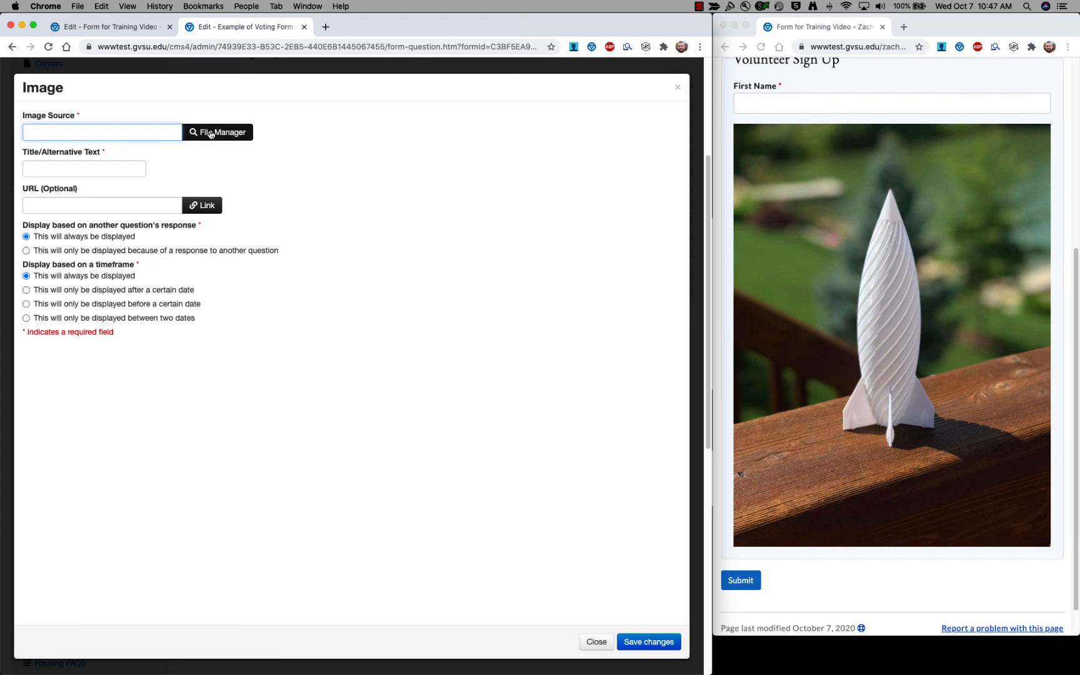
scroll(636, 215, "down", 5)
scroll(636, 215, "down", 2)
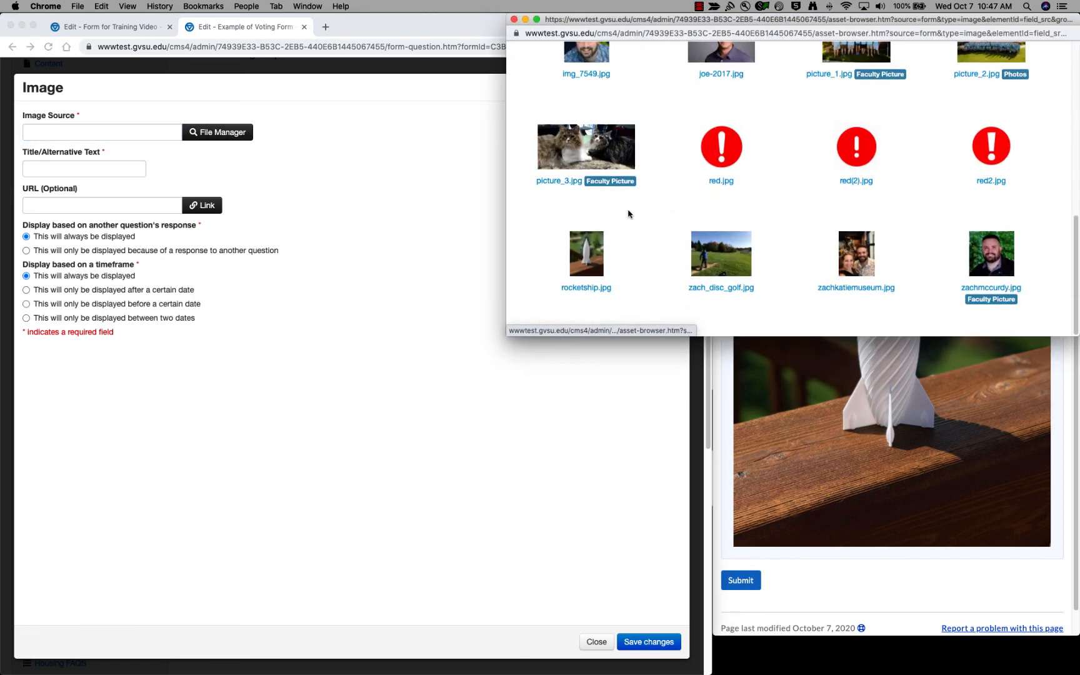
left_click(599, 253)
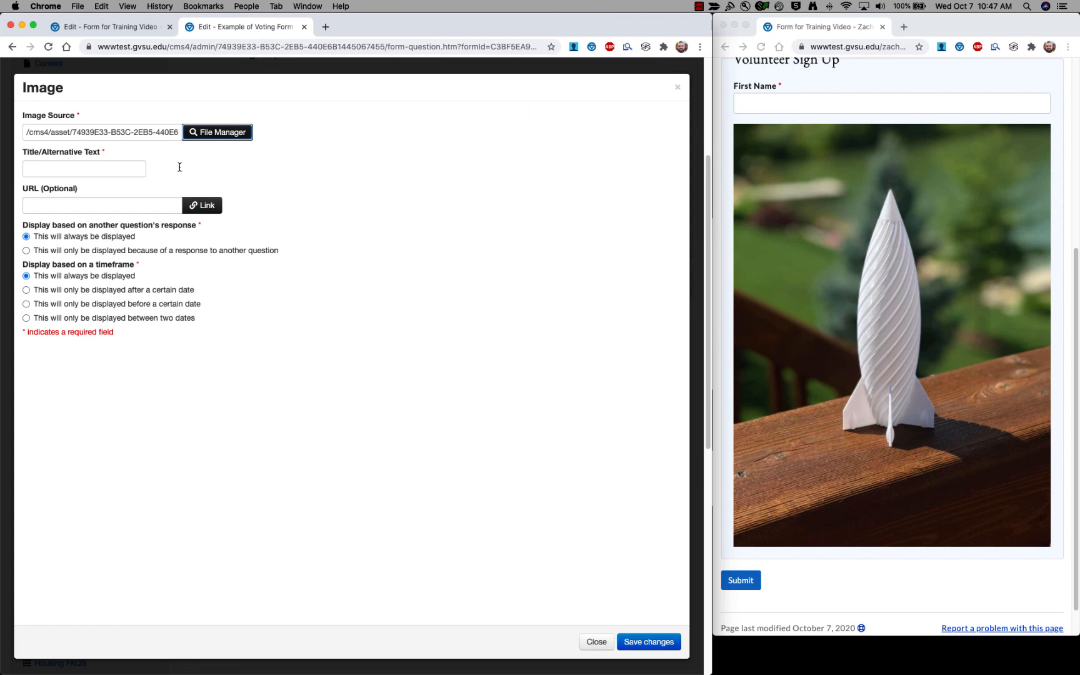
Enter 'Rocketship' as the image's title/alternative text.
left_click(85, 168)
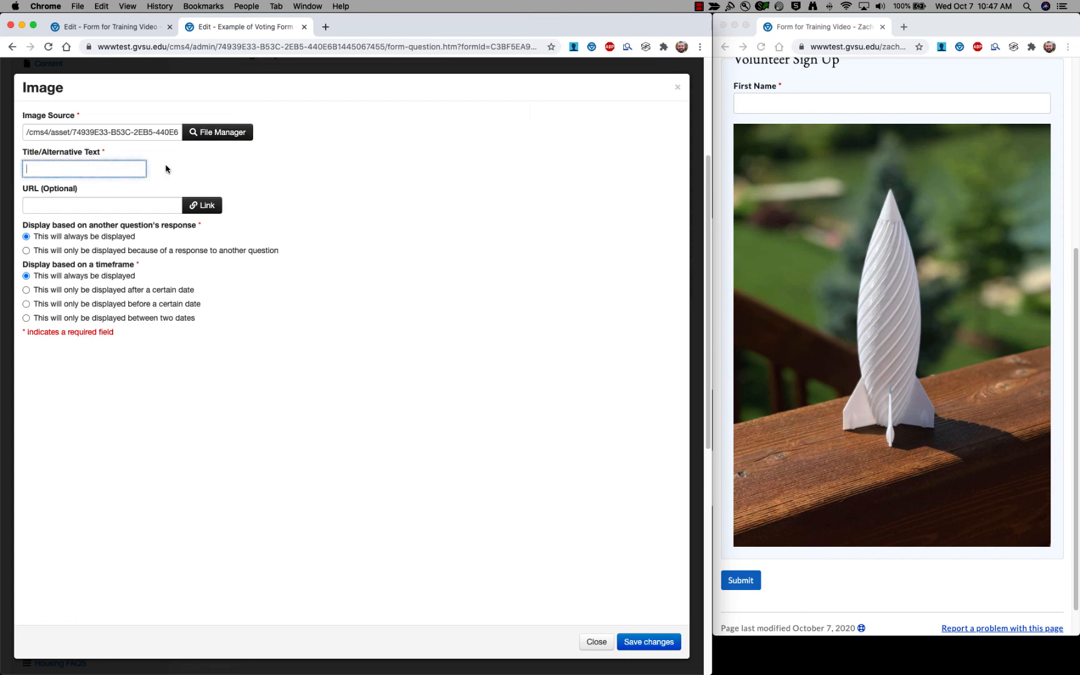
type("Rocketship")
scroll(850, 325, "up", 5)
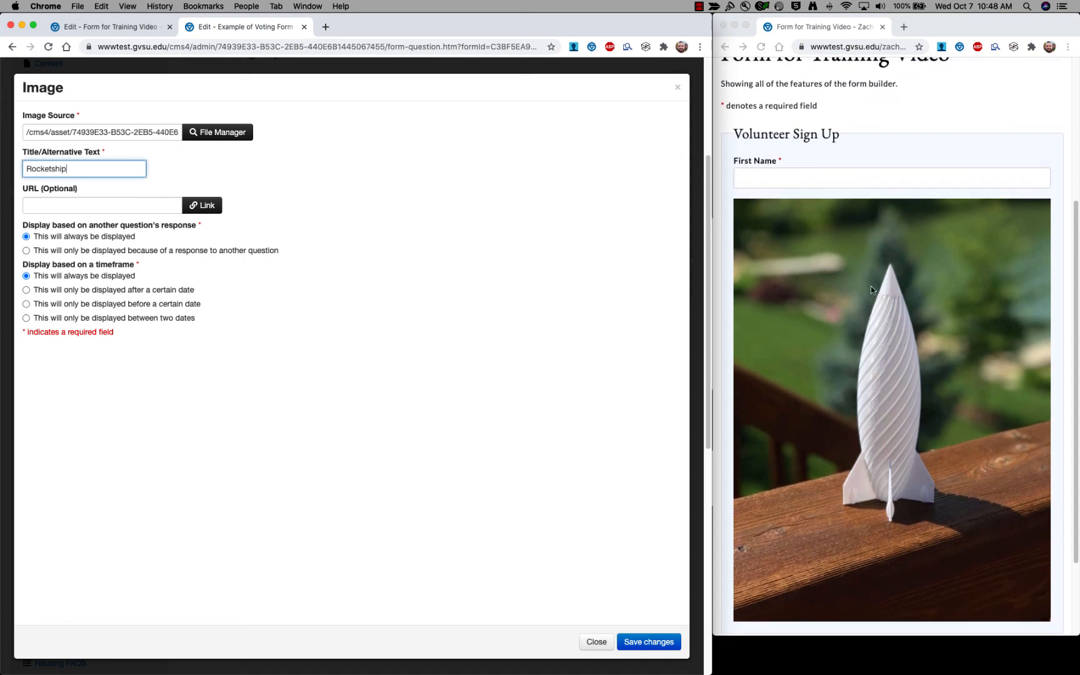
scroll(833, 250, "down", 5)
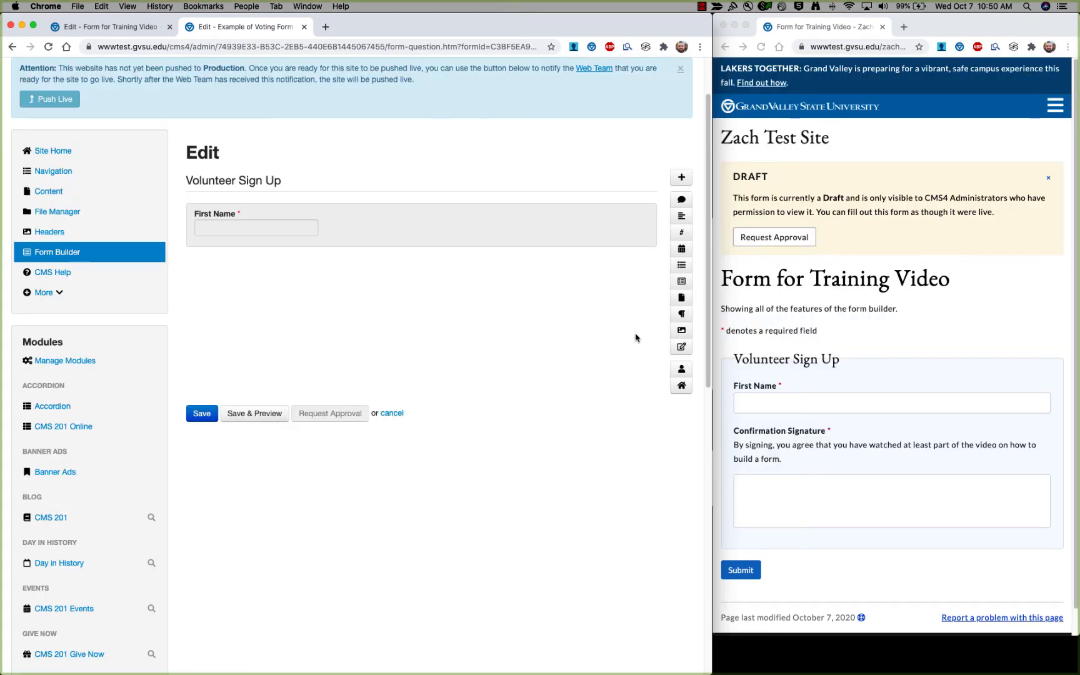
Add a Signature question named 'Confirmation of Signature'.
left_click(681, 350)
scroll(493, 331, "up", 2)
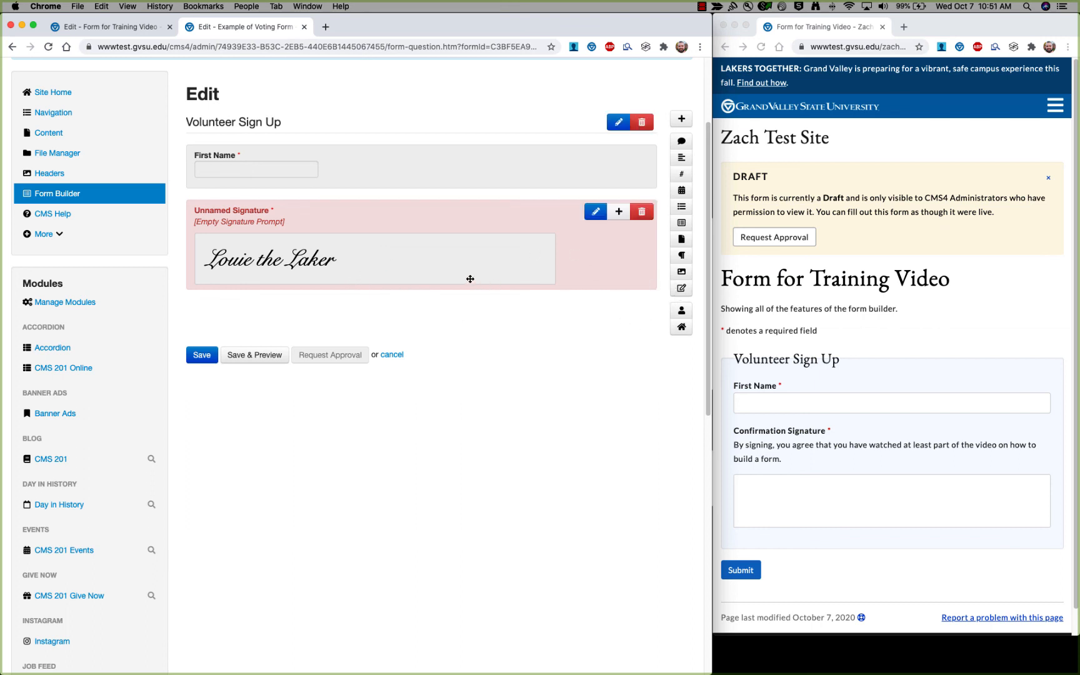
left_click(276, 242)
left_click(96, 132)
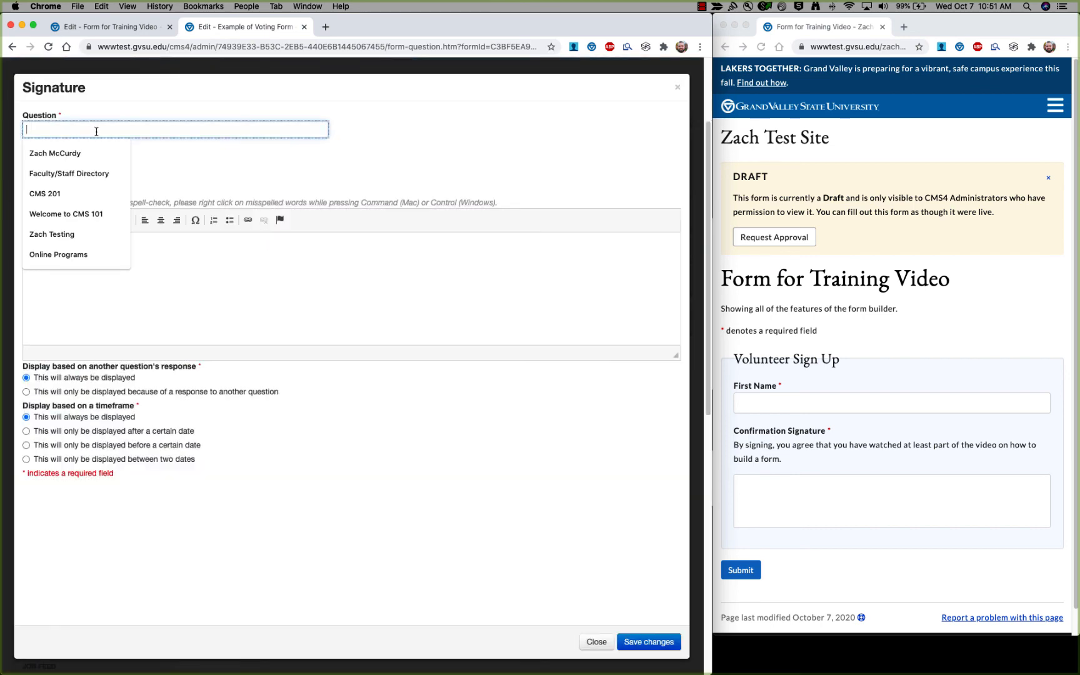
left_click(207, 165)
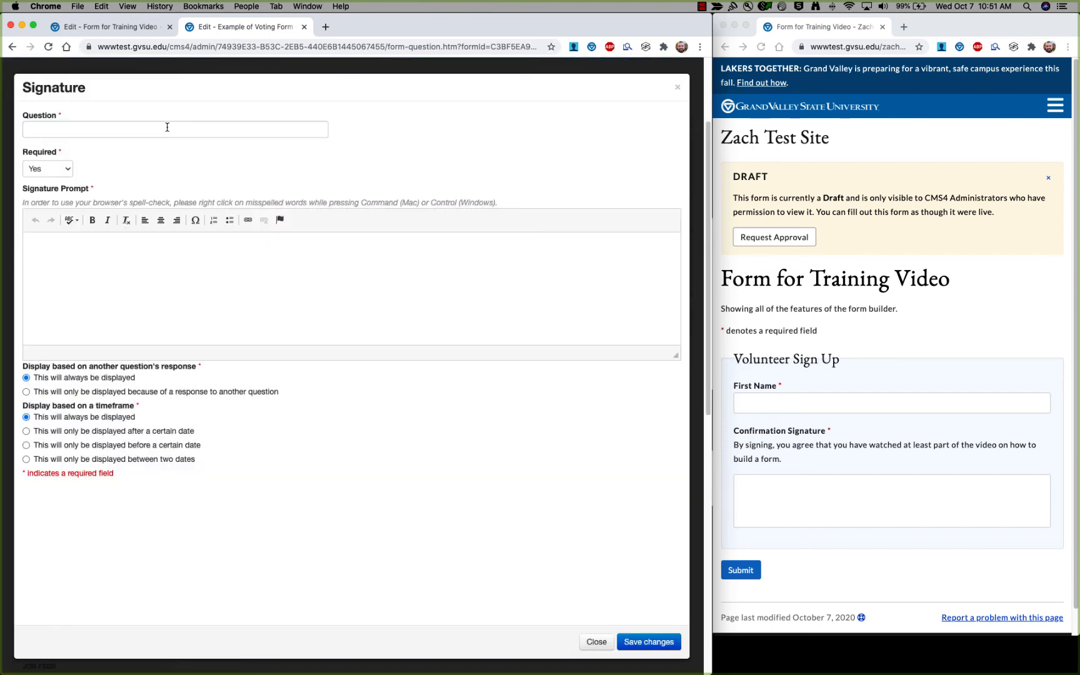
left_click(167, 127)
type("Confirmation")
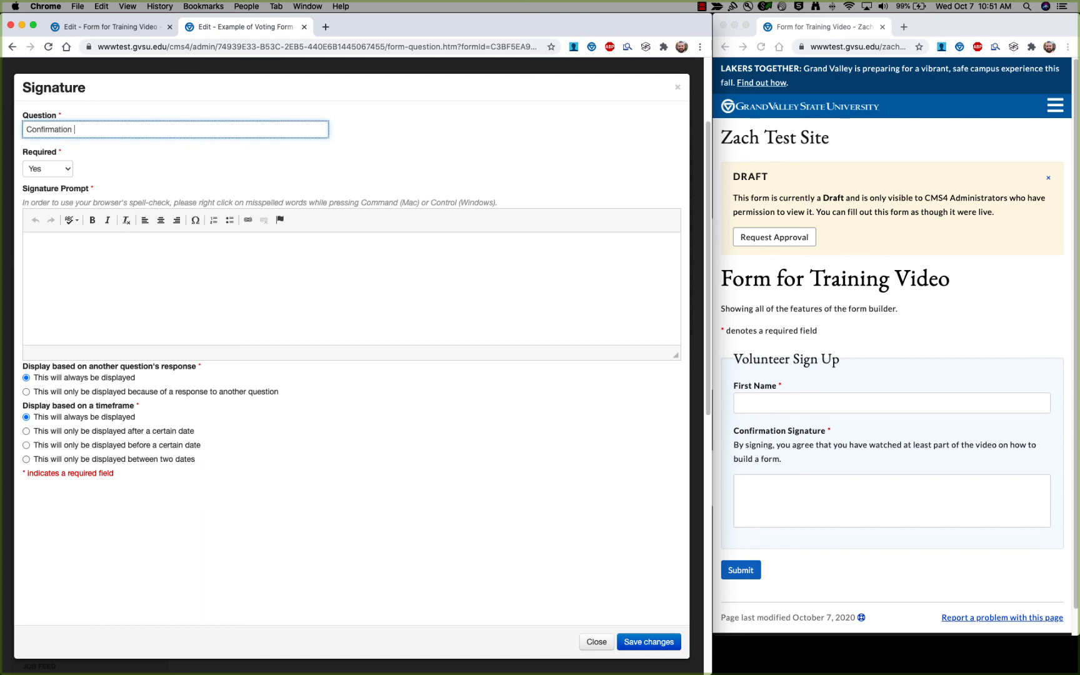
type(" of Signature")
Write the signature prompt saying signing confirms watching part of the form-building video, and save.
left_click(127, 264)
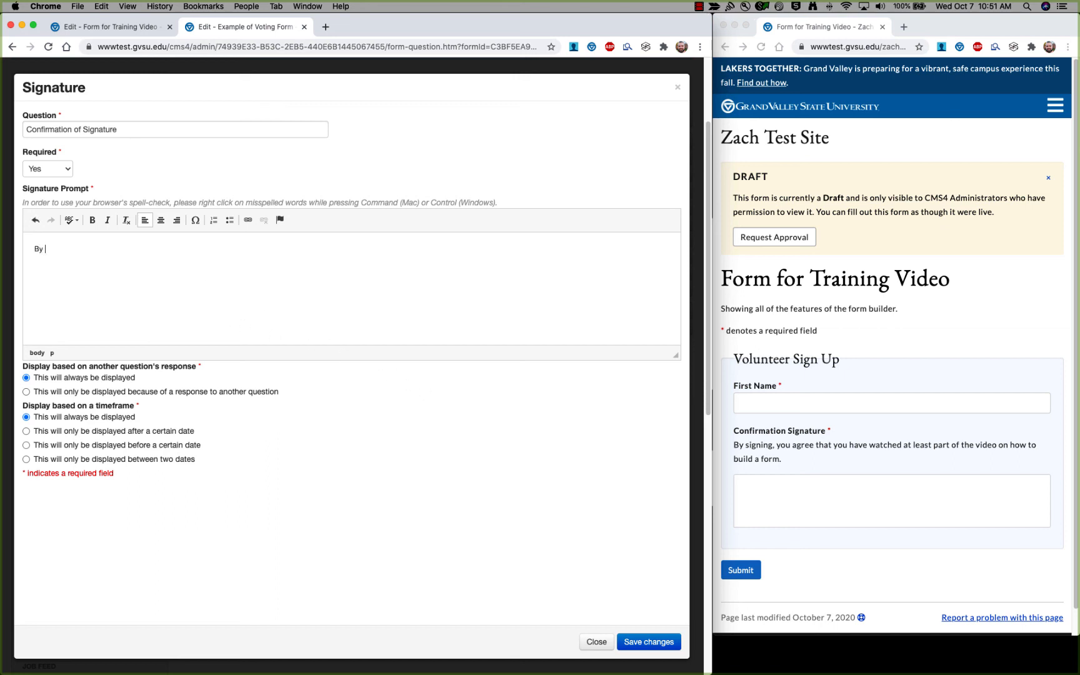
type("By singing, you agree that you have watched at least part of the video on how to build a form.")
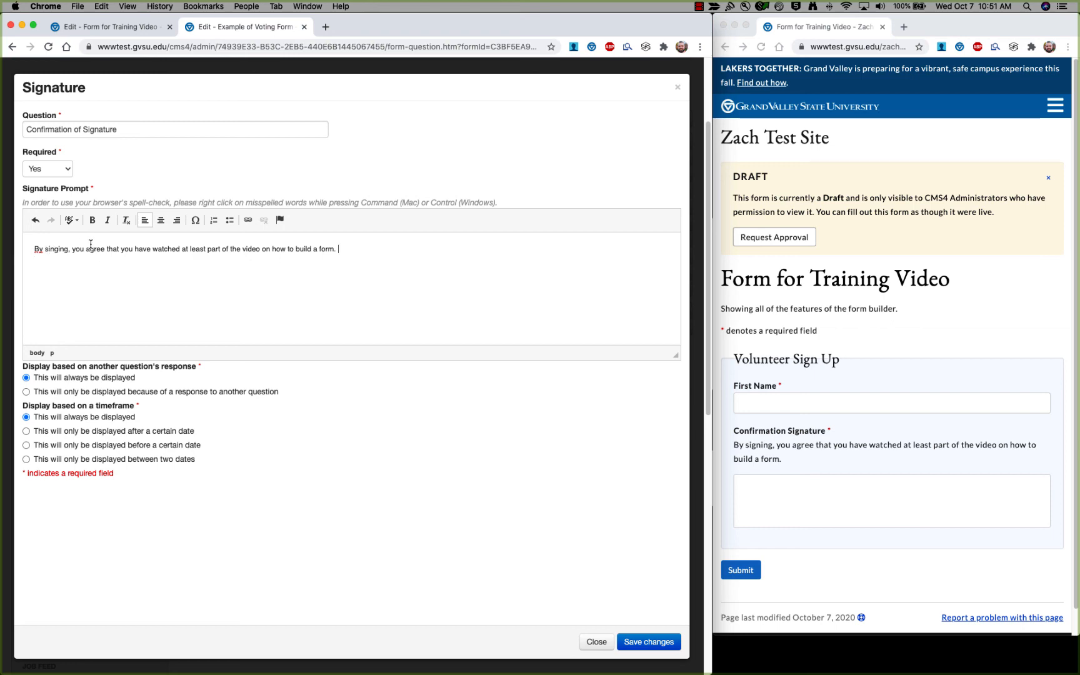
left_click(648, 642)
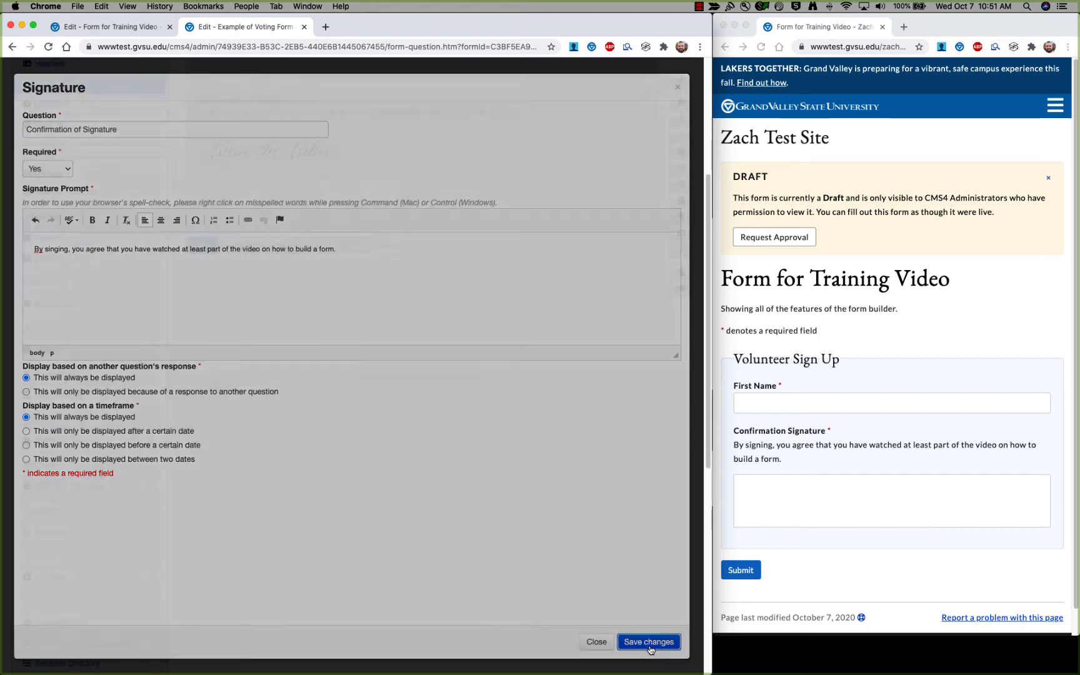
scroll(836, 436, "down", 2)
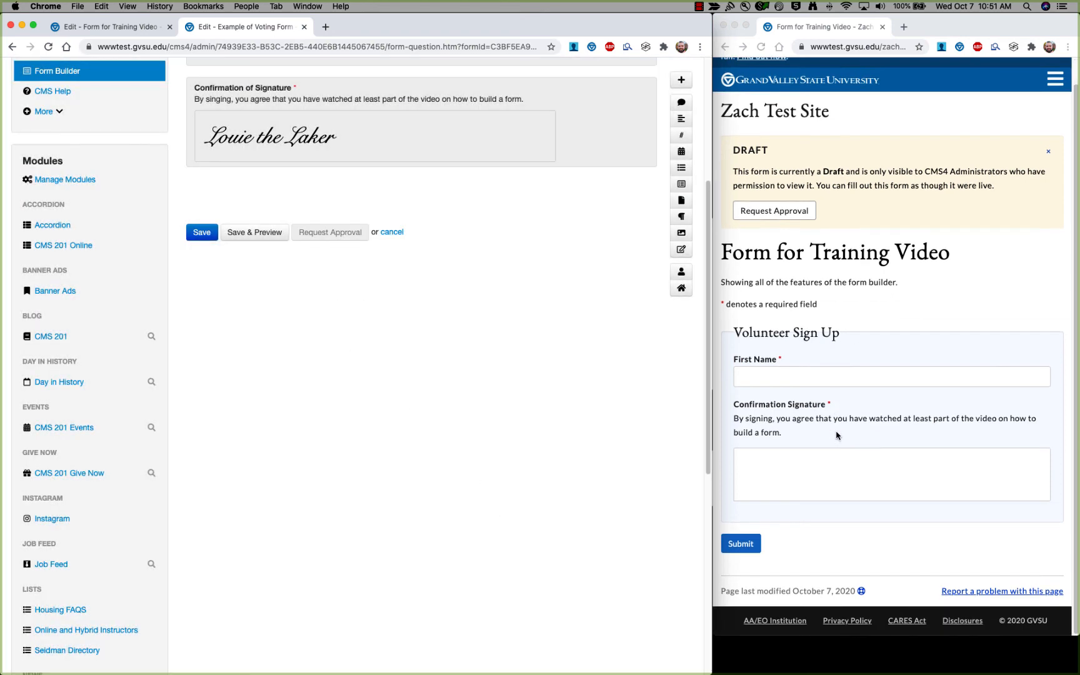
scroll(791, 375, "up", 1)
Sign the preview's Confirmation Signature box, clear it with confirmation, and start a new signature.
left_click(798, 397)
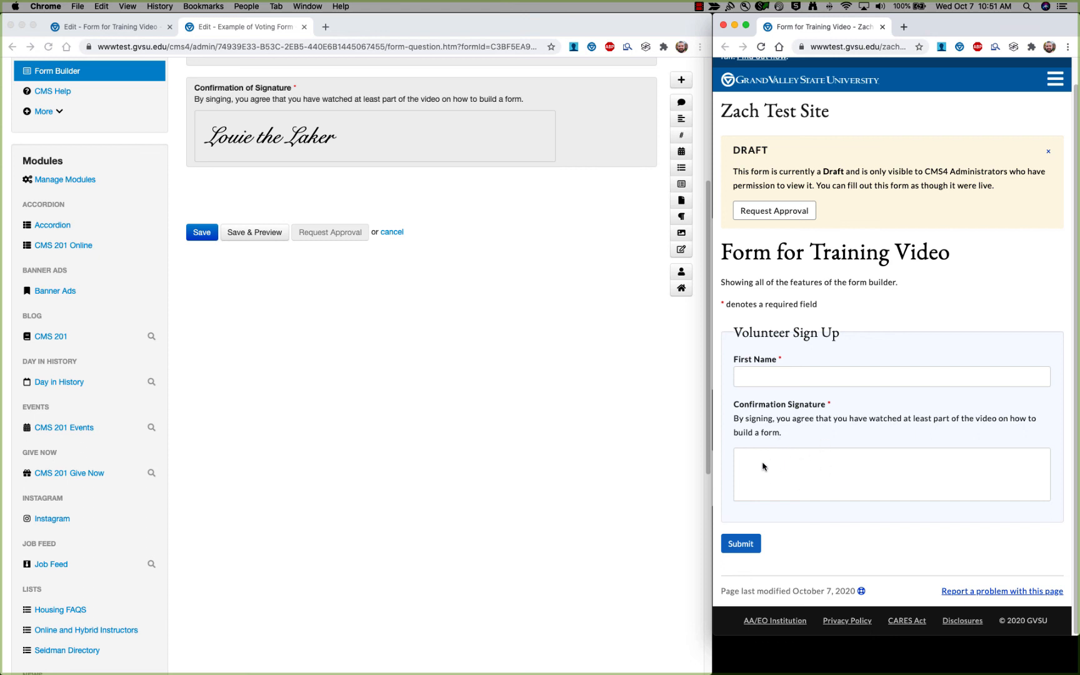
mouse_move(745, 459)
left_mouse_down()
mouse_move(779, 464)
mouse_move(794, 486)
mouse_move(839, 476)
mouse_move(881, 493)
mouse_move(935, 478)
mouse_move(947, 496)
left_mouse_up()
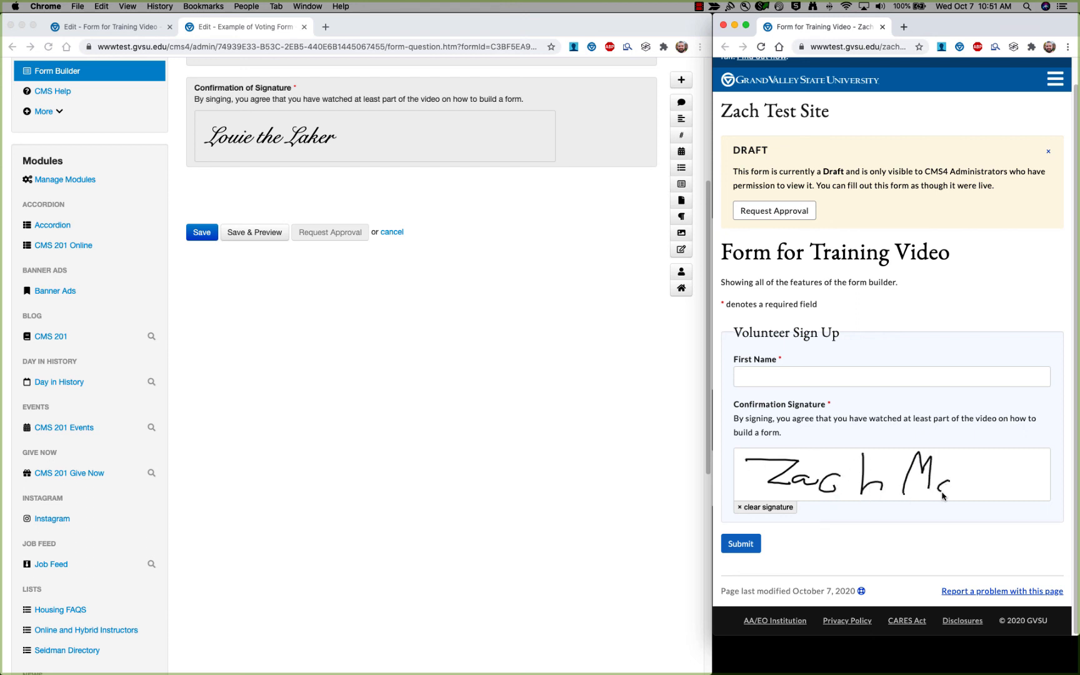
mouse_move(975, 459)
left_mouse_down()
mouse_move(940, 494)
mouse_move(1018, 467)
left_mouse_up()
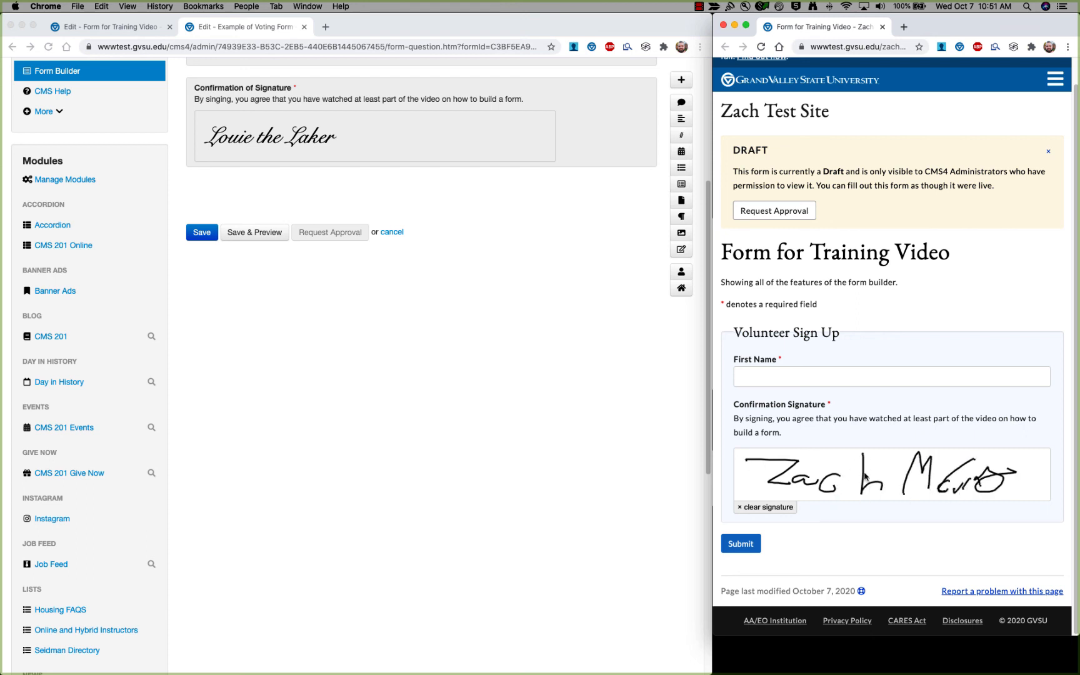
left_click(751, 509)
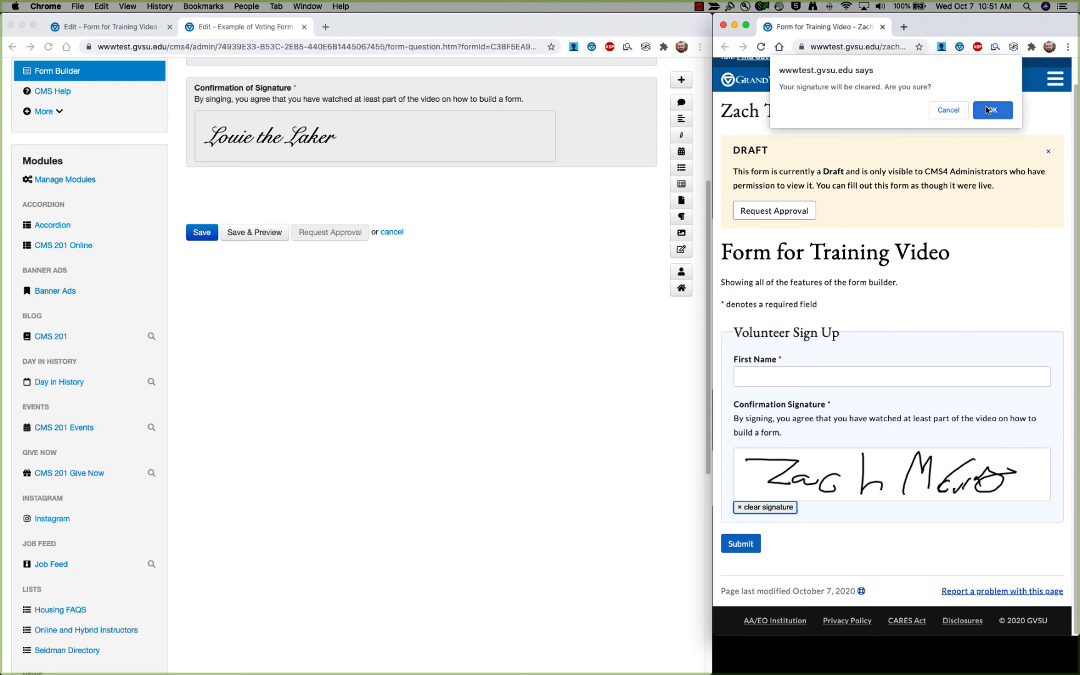
left_click(992, 110)
mouse_move(754, 460)
left_mouse_down()
mouse_move(753, 482)
mouse_move(848, 479)
left_mouse_up()
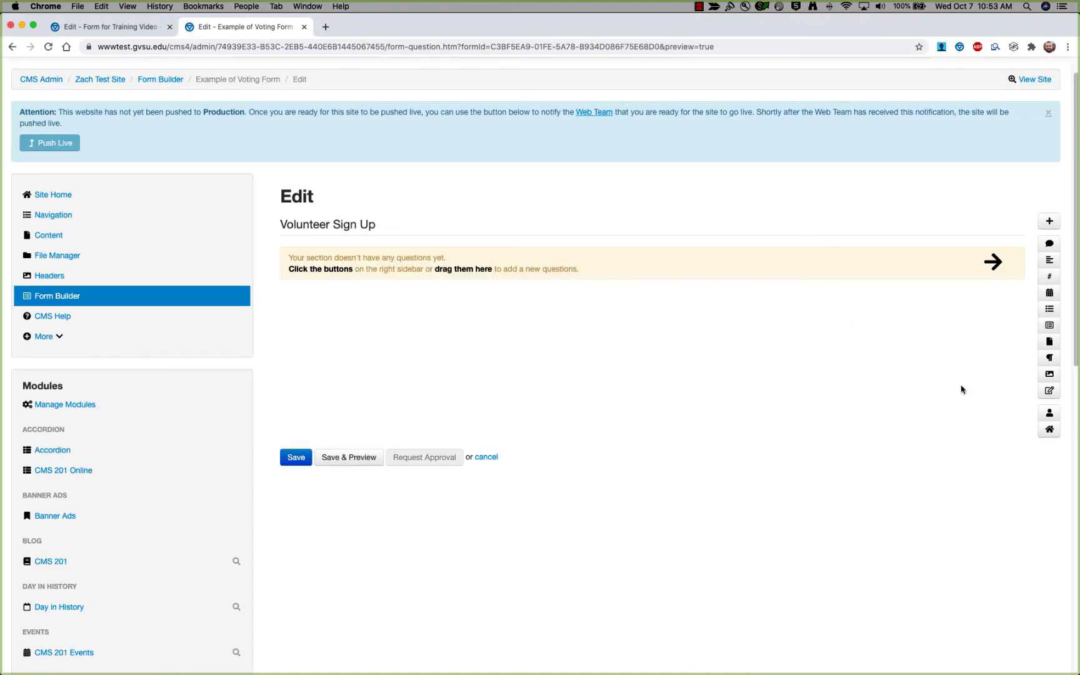
Add the Name/Email/Phone field group and the Address group (Country through Zip/Postal).
left_click(1047, 416)
scroll(894, 354, "up", 10)
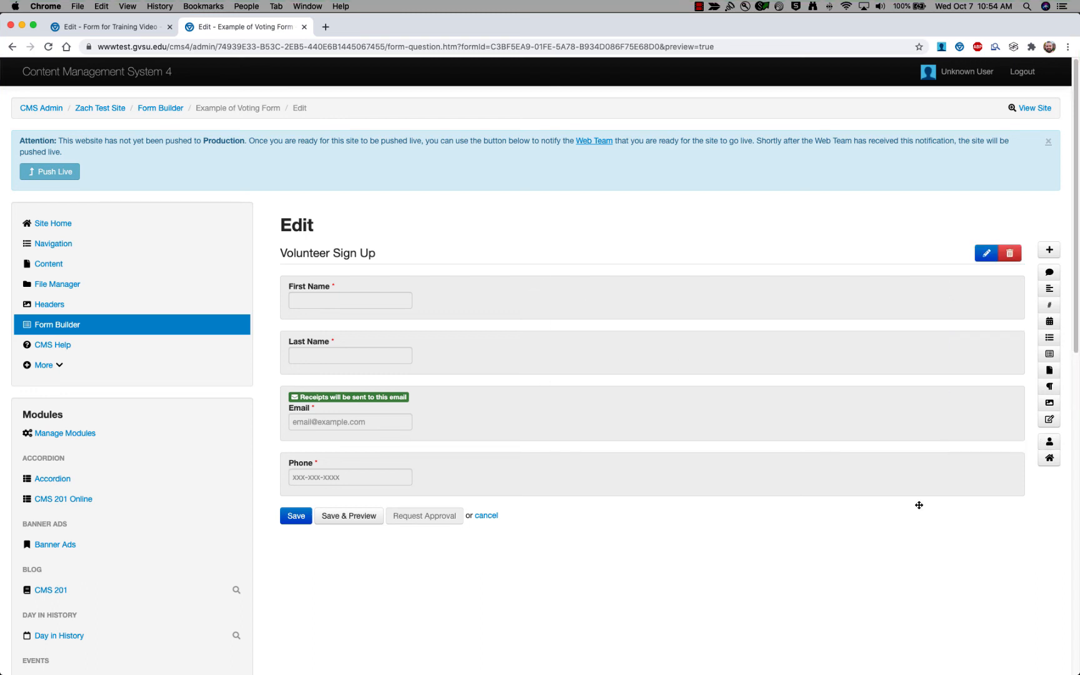
left_click(1051, 458)
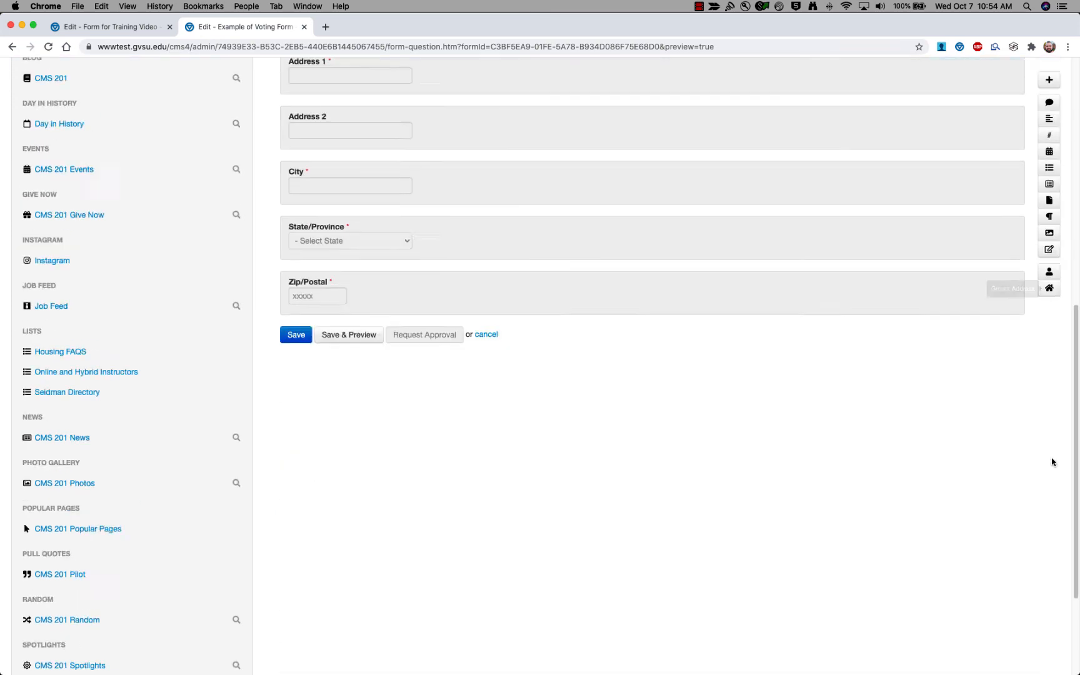
scroll(913, 427, "up", 5)
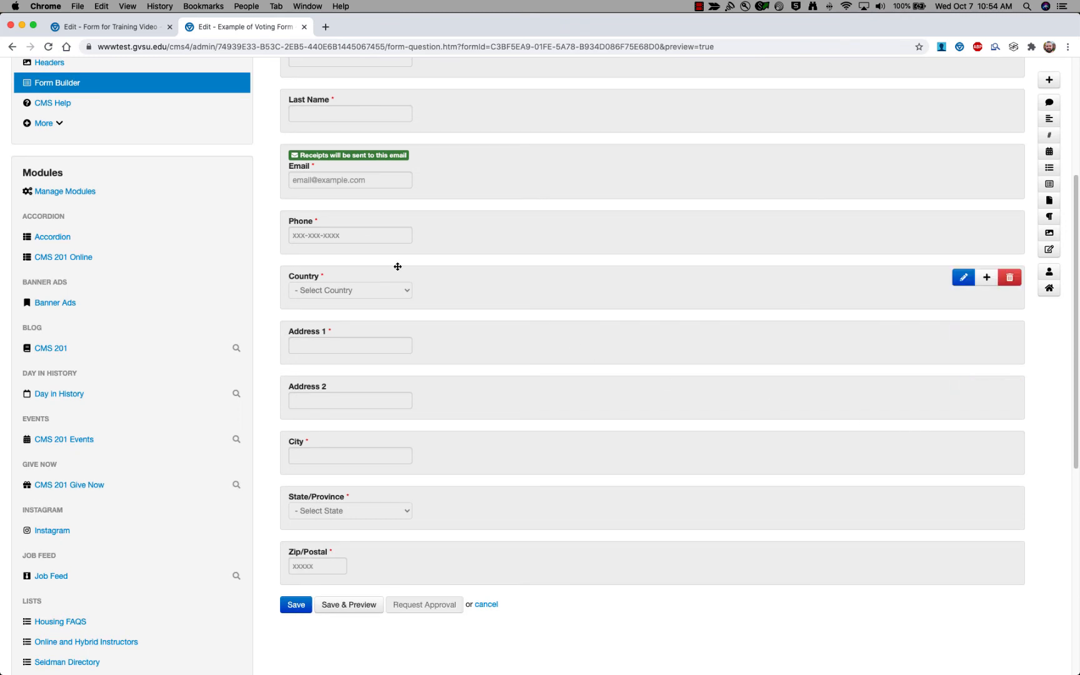